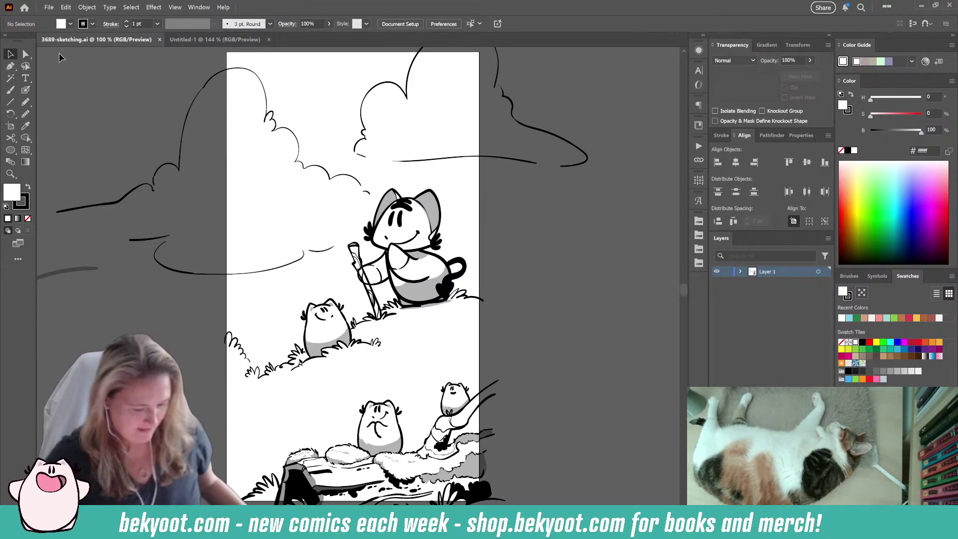
- Save the drawing to the Desktop as an Adobe Illustrator file named 3689-sketchingColor, with Illustrator 2020 compatibility
{"action": "left_click", "coordinate": [48, 7]}
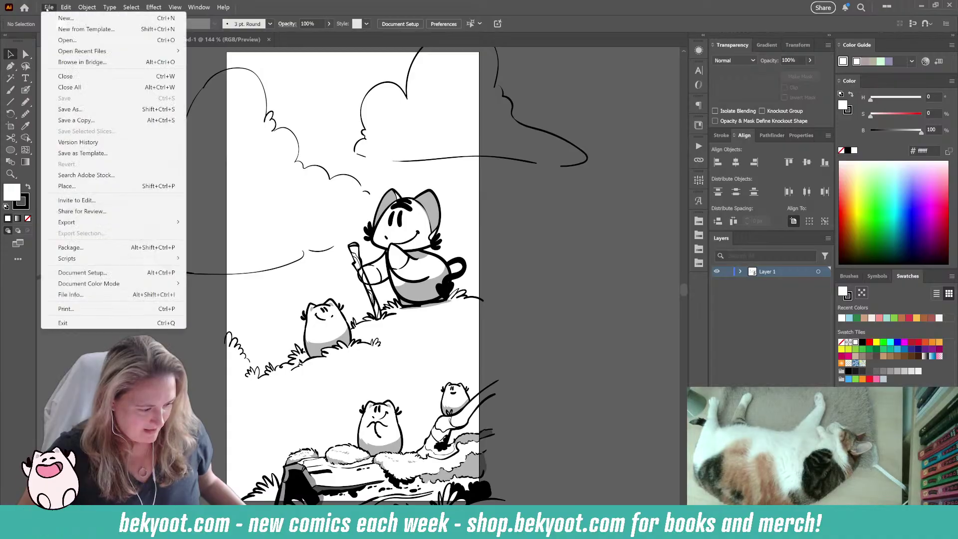
{"action": "left_click", "coordinate": [74, 109]}
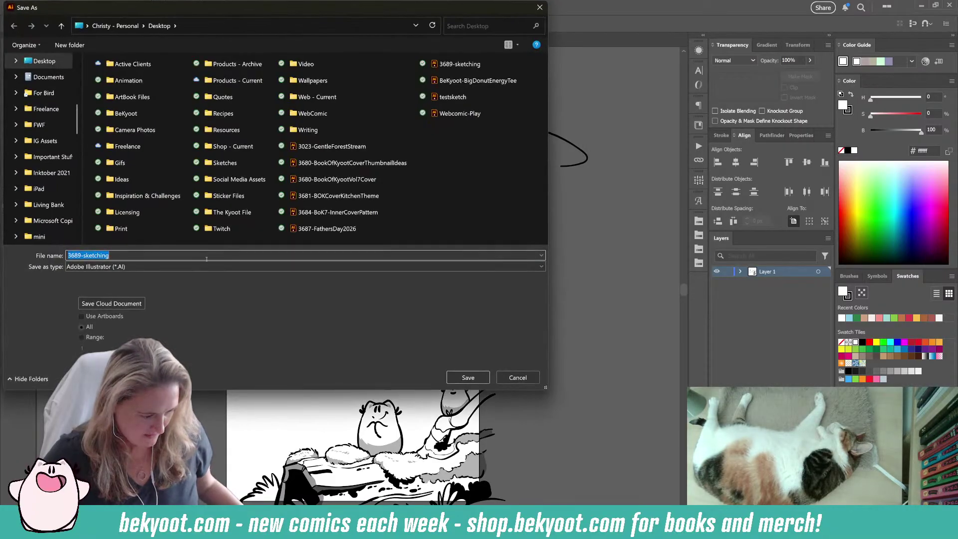
{"action": "left_click", "coordinate": [123, 253]}
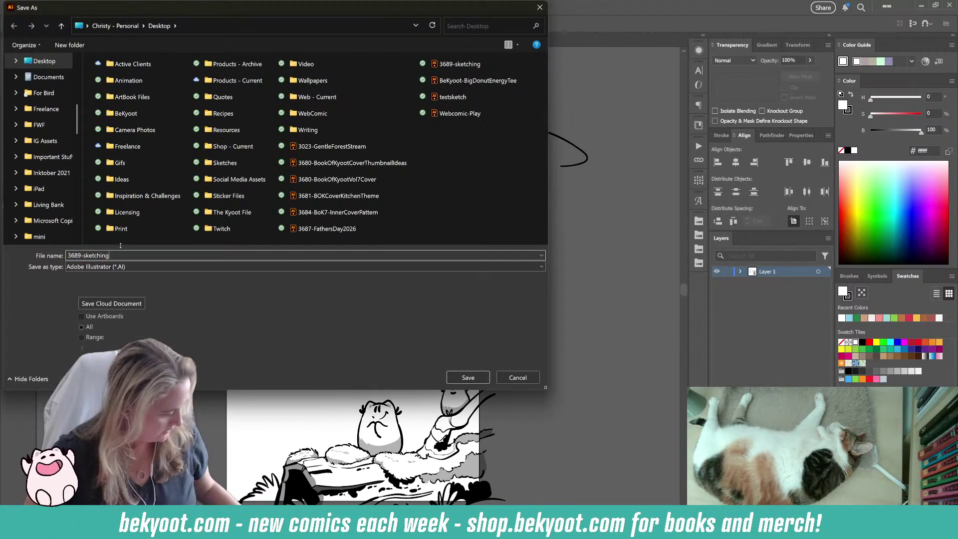
{"action": "type", "text": "Color"}
{"action": "left_click", "coordinate": [460, 377]}
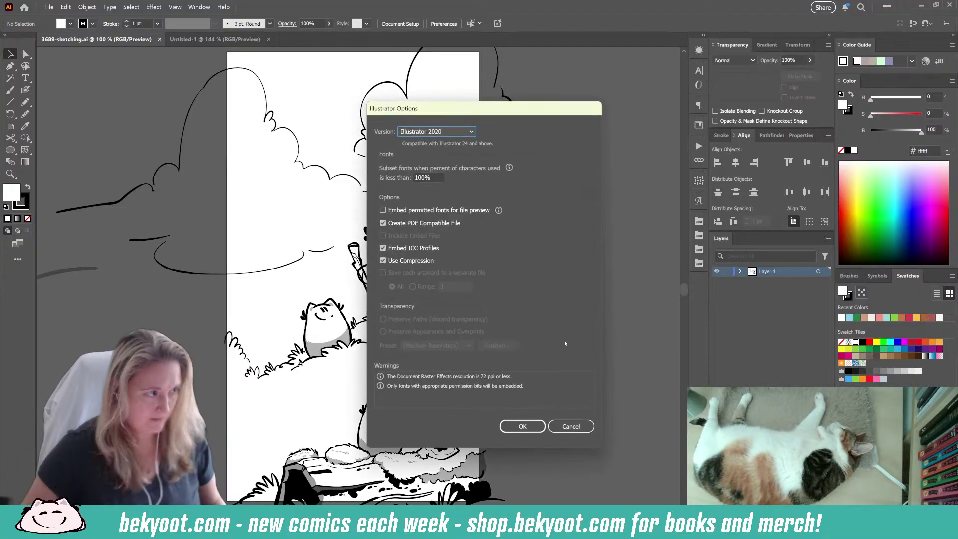
{"action": "key", "text": "Return"}
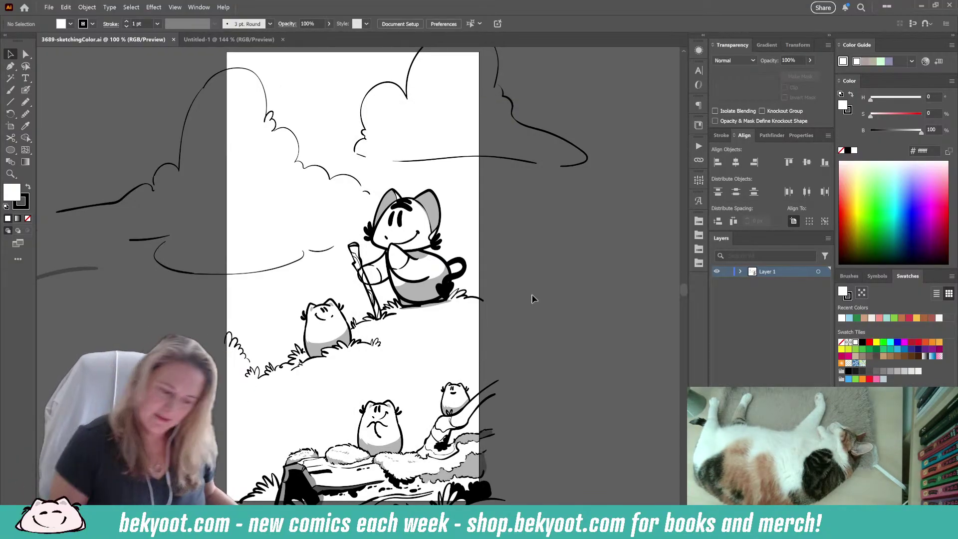
- Recolor the whole line-art group from the 1946-PawsforStoryti... swatch library with dark brown #3c2415
{"action": "left_click", "coordinate": [507, 159]}
{"action": "left_click", "coordinate": [698, 221]}
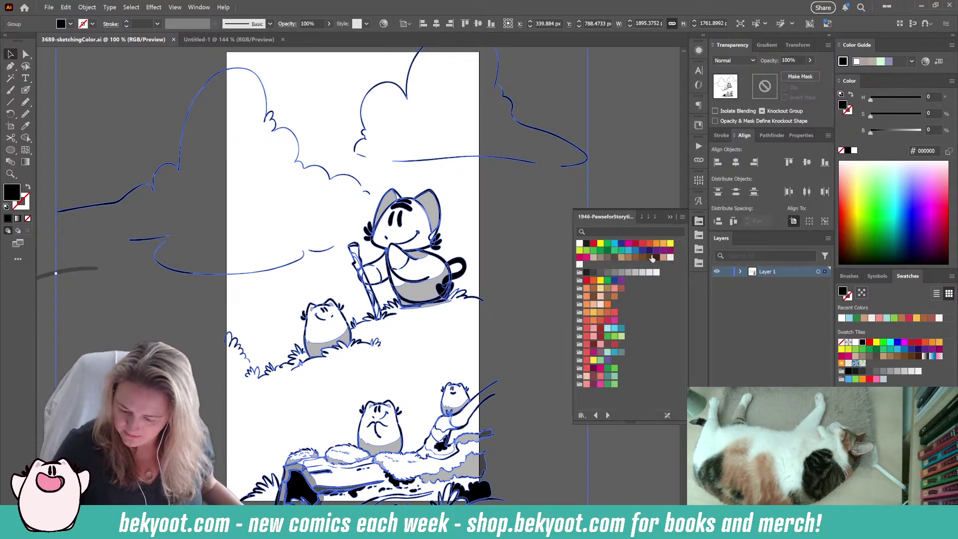
{"action": "left_click", "coordinate": [656, 257]}
{"action": "left_click", "coordinate": [501, 237]}
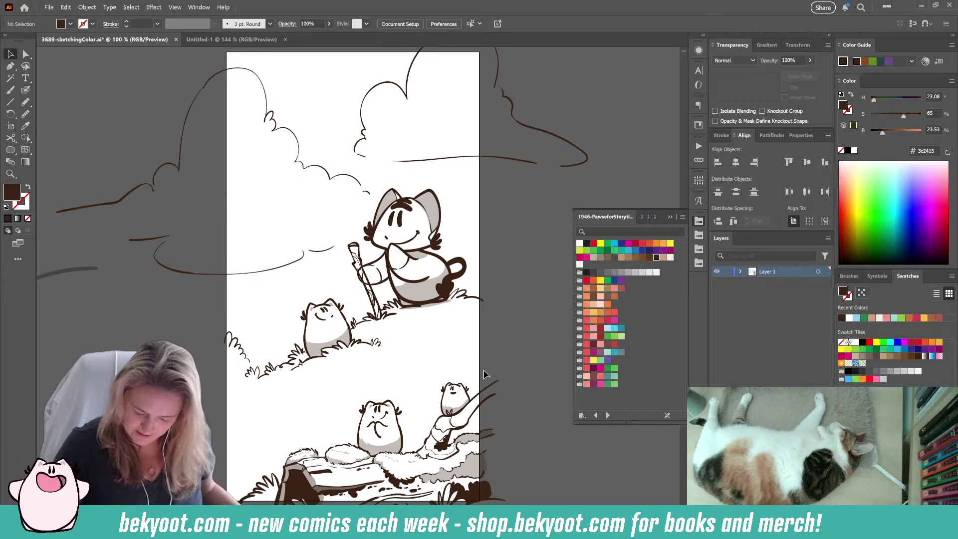
- Isolate the line-art group so that its clouds, hill and log parts can be edited separately
{"action": "left_click", "coordinate": [477, 298]}
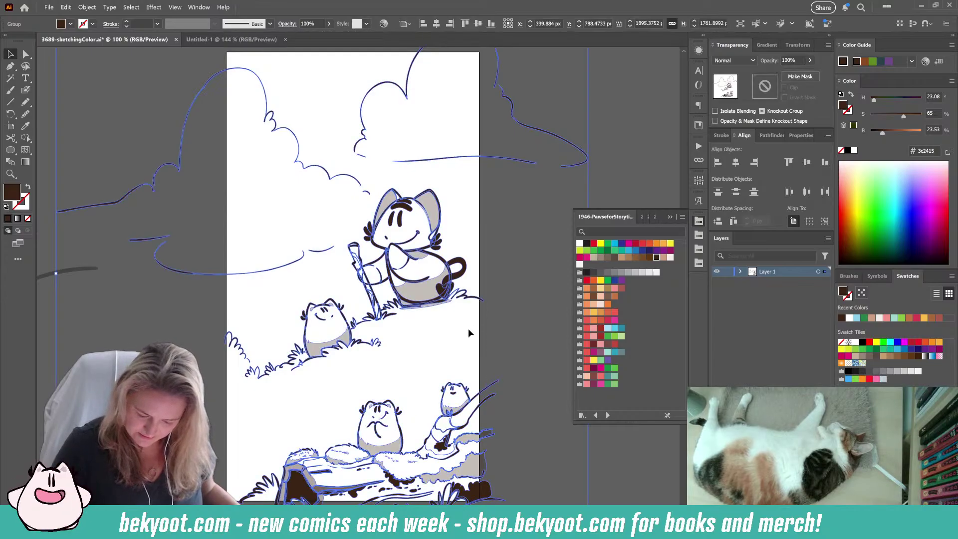
{"action": "double_click", "coordinate": [477, 298]}
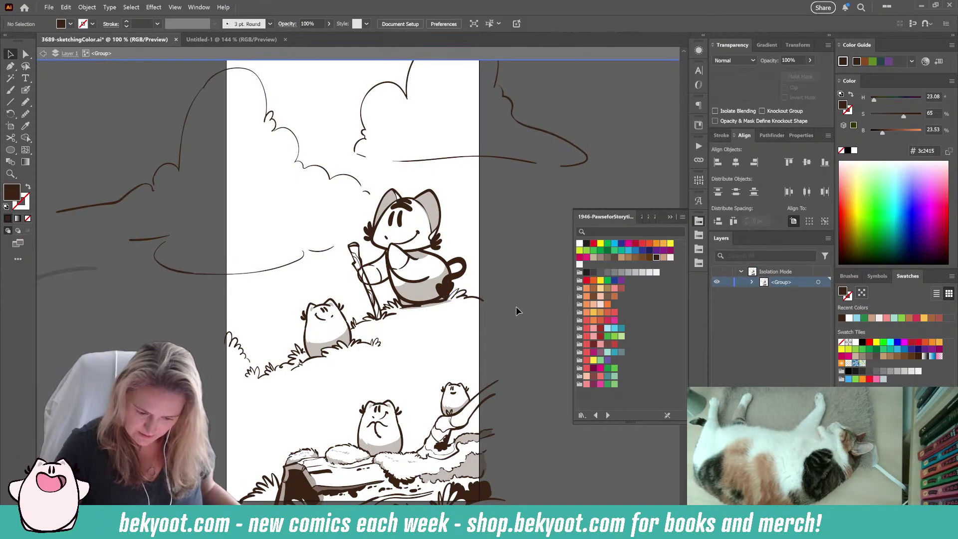
{"action": "scroll", "coordinate": [464, 244], "scroll_direction": "down", "scroll_amount": 1}
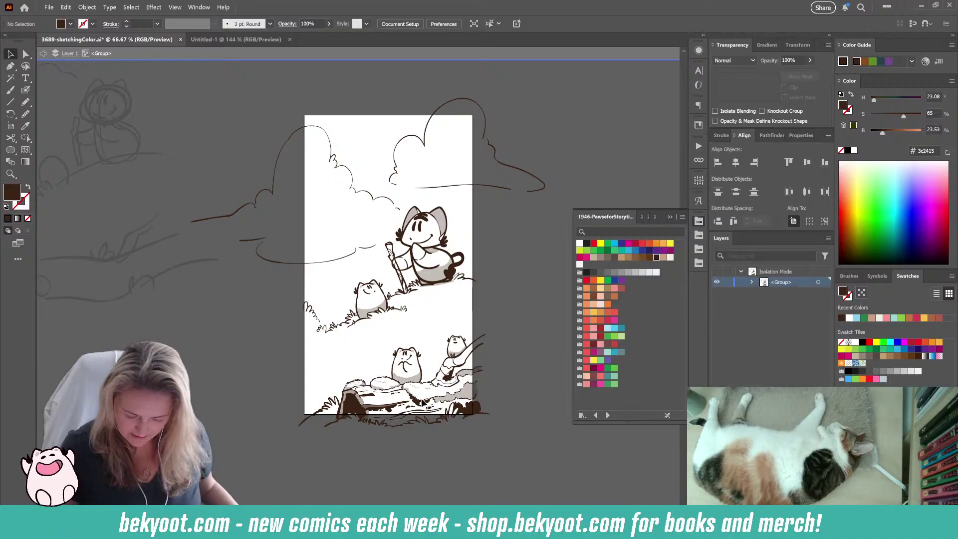
{"action": "scroll", "coordinate": [492, 303], "scroll_direction": "up", "scroll_amount": 2}
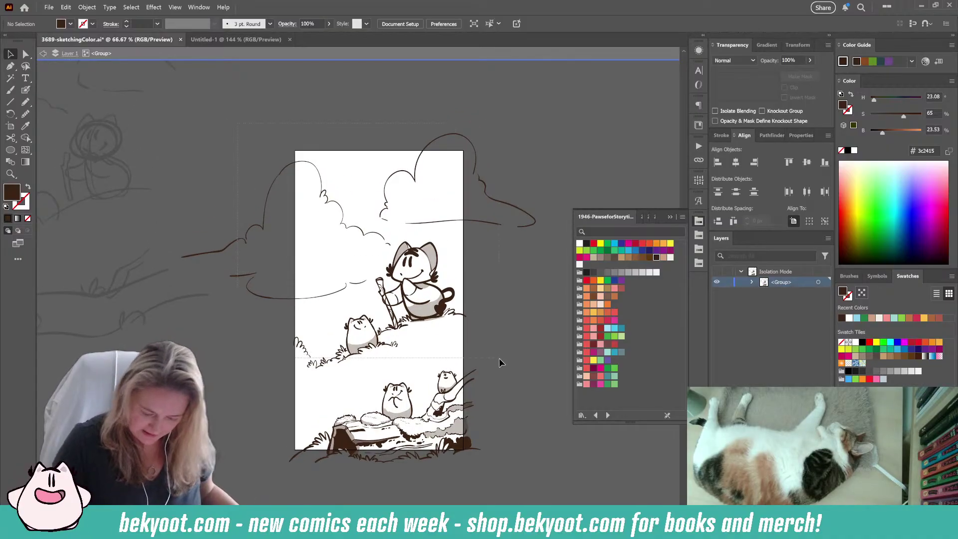
{"action": "left_click", "coordinate": [489, 197]}
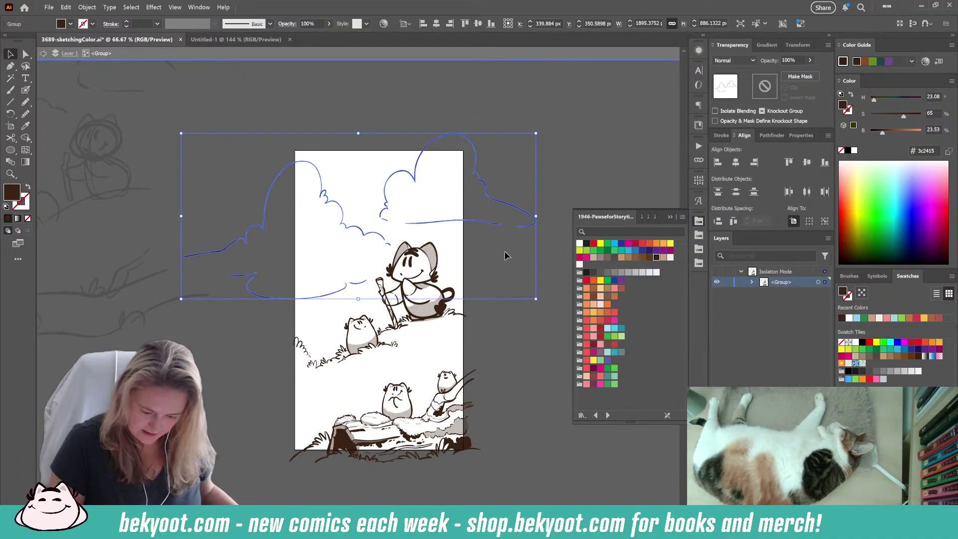
{"action": "left_click", "coordinate": [497, 285]}
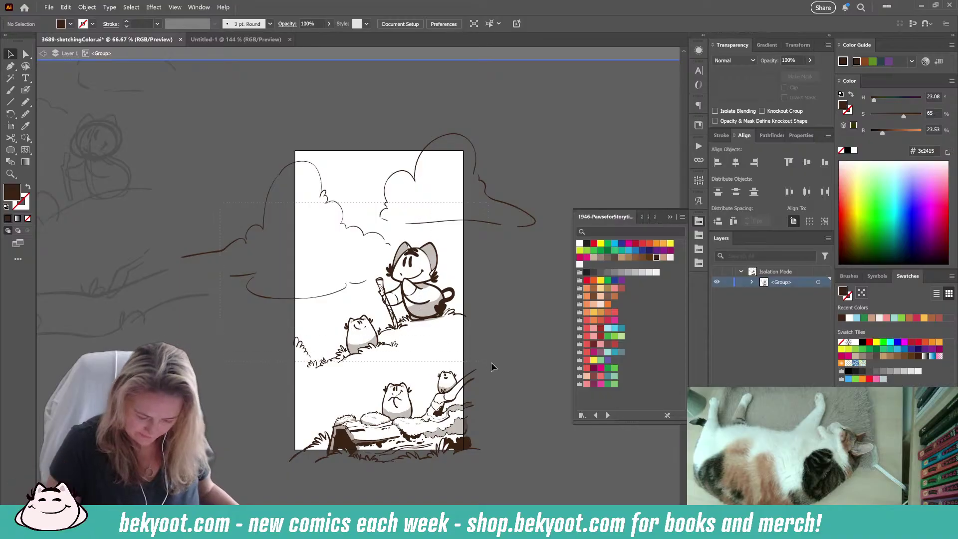
- Group the two hillside characters with their grass and recolor that group's line art with the lighter brown #603913
{"action": "key", "text": "ctrl+a"}
{"action": "left_click", "coordinate": [479, 381], "text": "shift"}
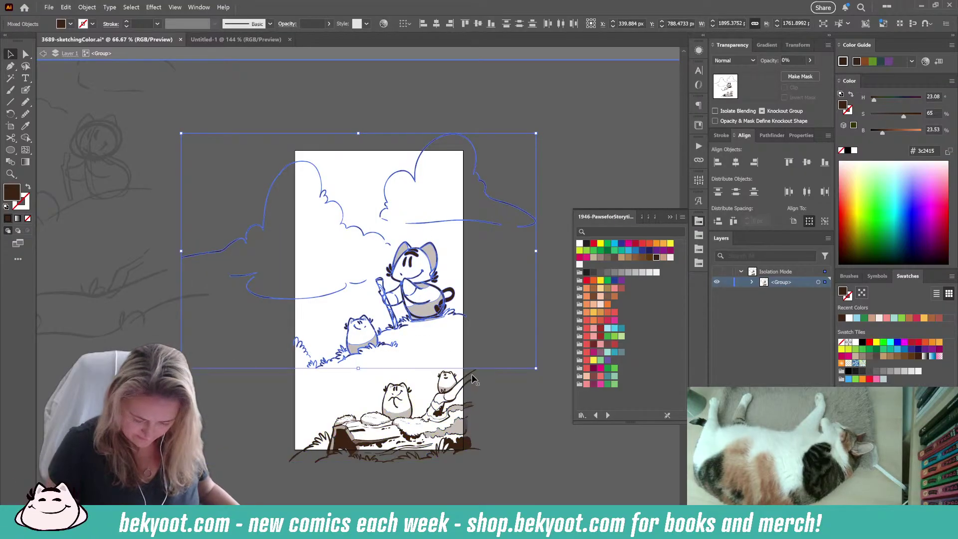
{"action": "left_click", "coordinate": [460, 222], "text": "shift"}
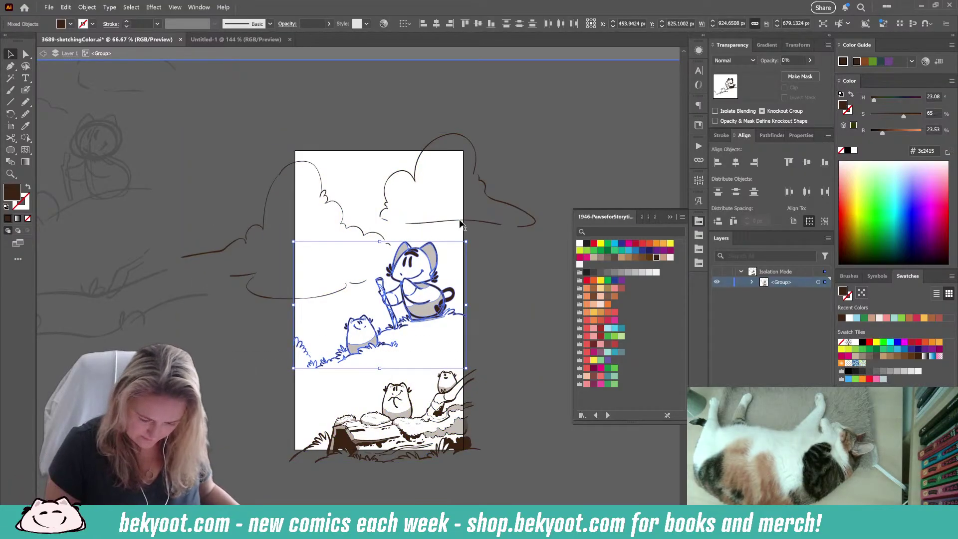
{"action": "key", "text": "ctrl+g"}
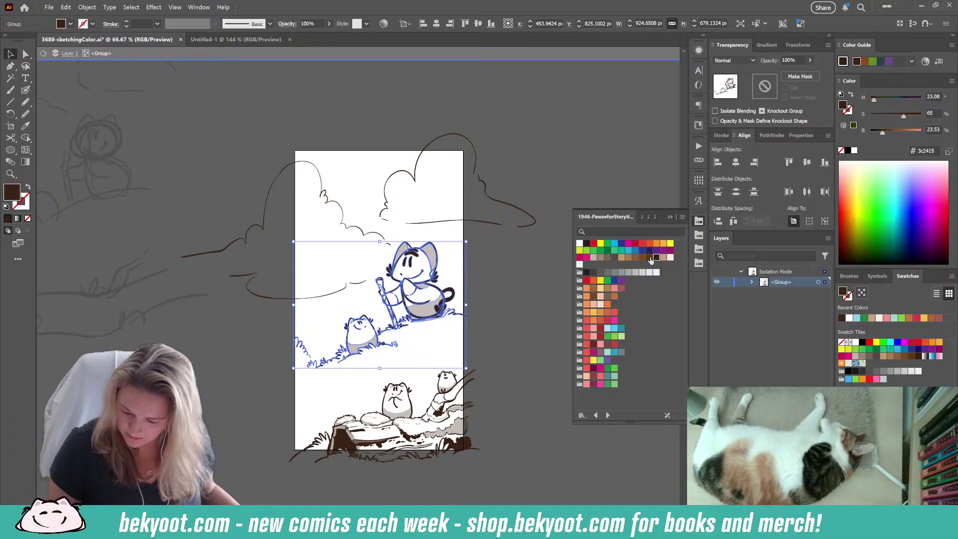
{"action": "left_click", "coordinate": [649, 257]}
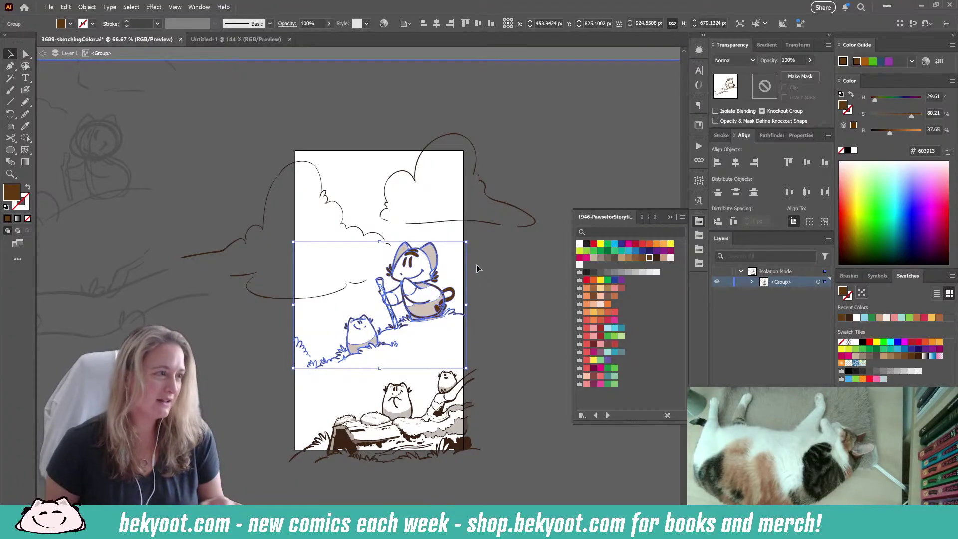
{"action": "left_click", "coordinate": [486, 286]}
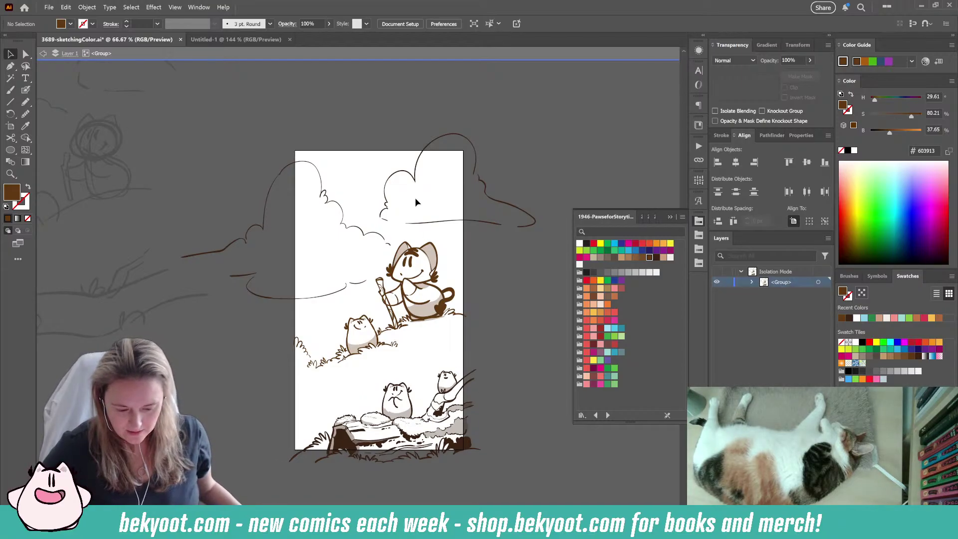
{"action": "left_click", "coordinate": [11, 127]}
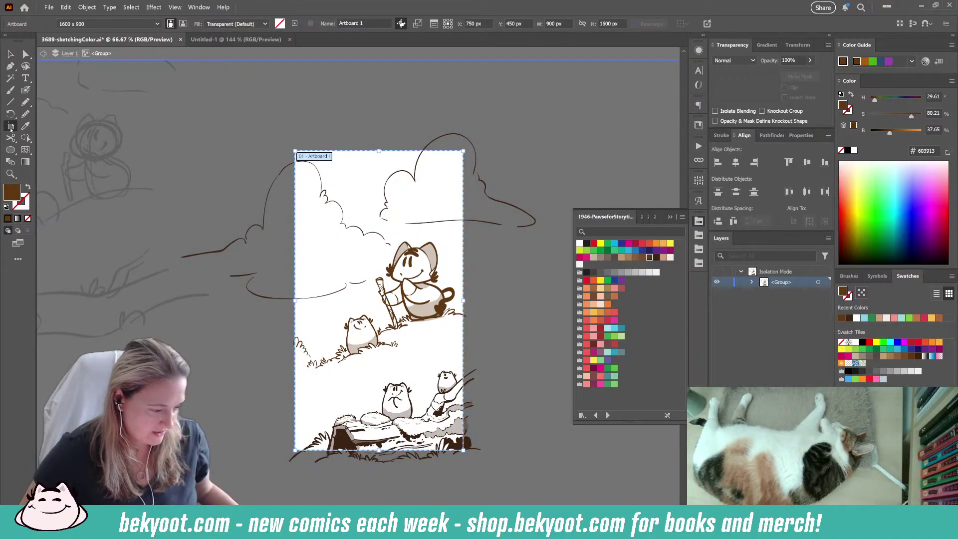
{"action": "left_click", "coordinate": [10, 54]}
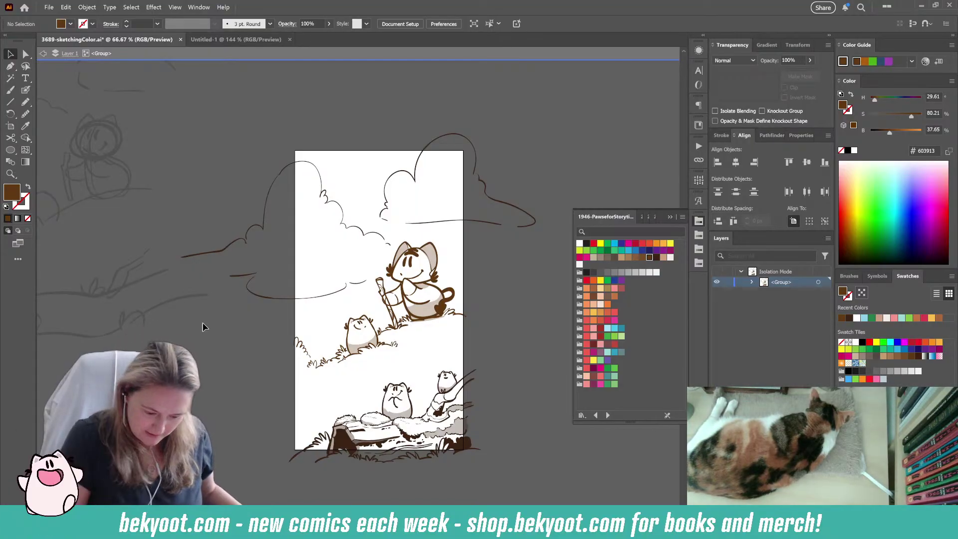
{"action": "left_click", "coordinate": [356, 228]}
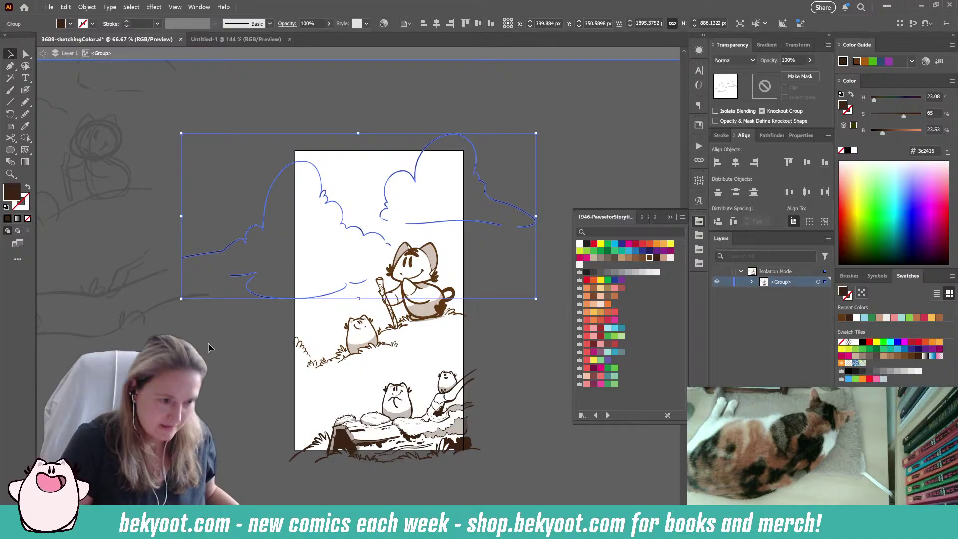
{"action": "left_click", "coordinate": [504, 367]}
- Isolate the foreground group containing the log, its two seated characters and the surrounding grass
{"action": "left_click_drag", "start_coordinate": [505, 367], "coordinate": [462, 310]}
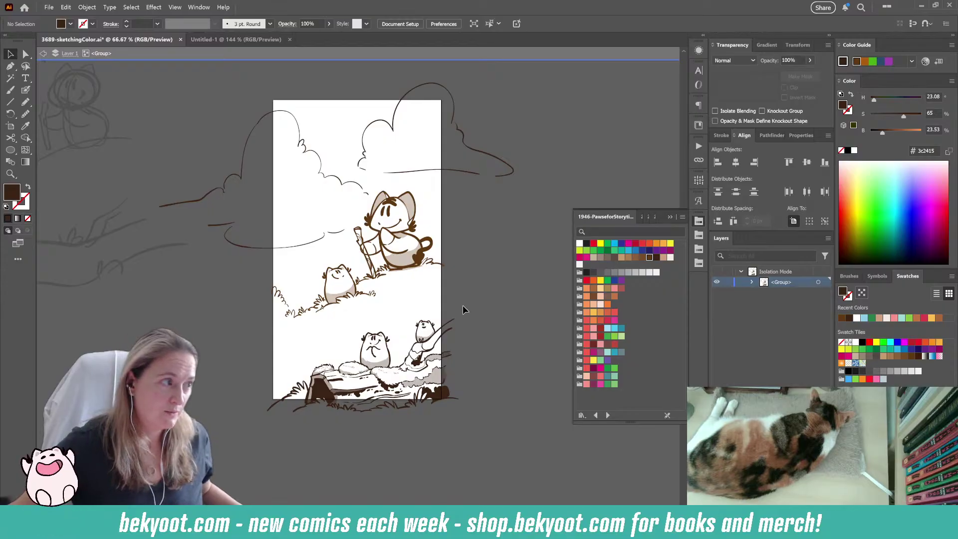
{"action": "scroll", "coordinate": [334, 426], "scroll_direction": "up", "scroll_amount": 1}
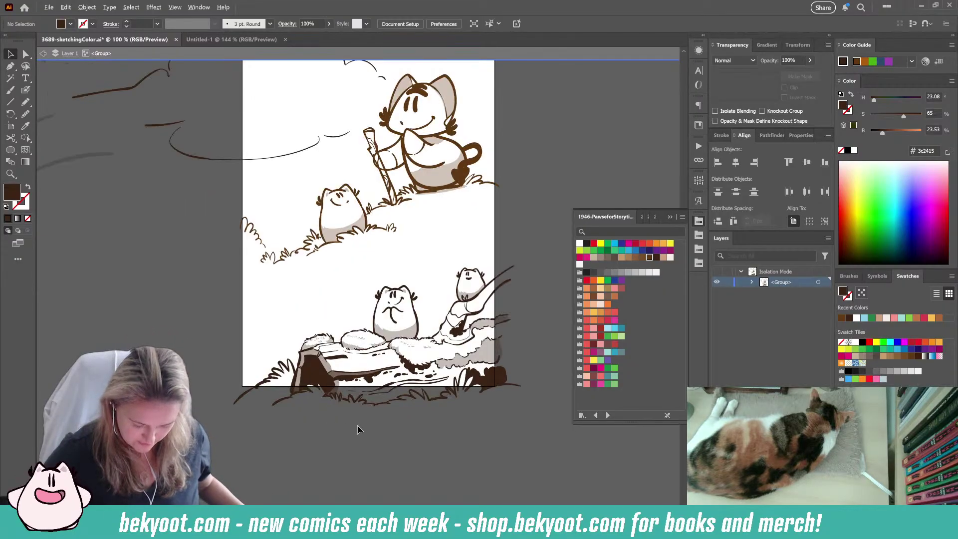
{"action": "scroll", "coordinate": [356, 410], "scroll_direction": "up", "scroll_amount": 1}
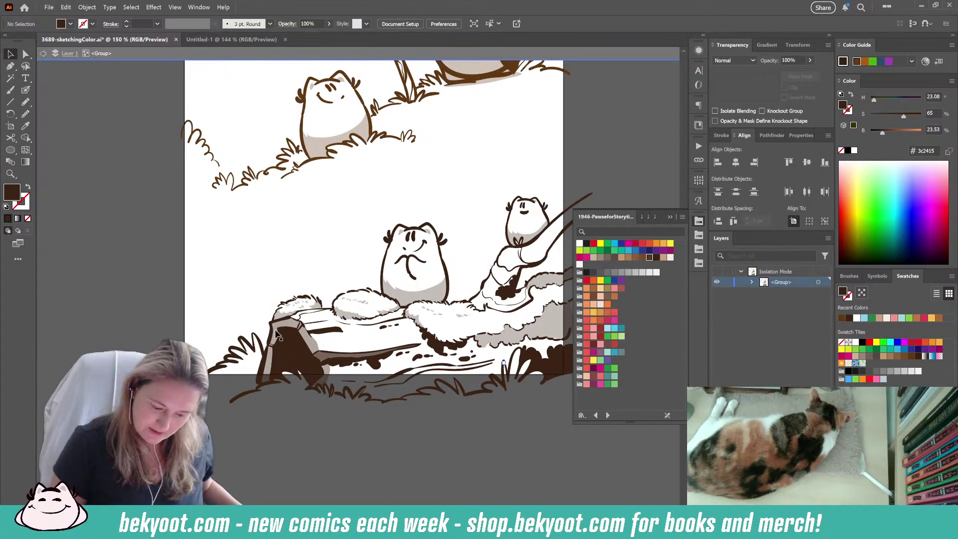
{"action": "left_click", "coordinate": [446, 274]}
{"action": "double_click", "coordinate": [446, 275]}
- Draw a smiling eared character with eyes, side tufts, body and small arms behind the log's cut end using the Blob Brush
{"action": "key", "text": "shift+b"}
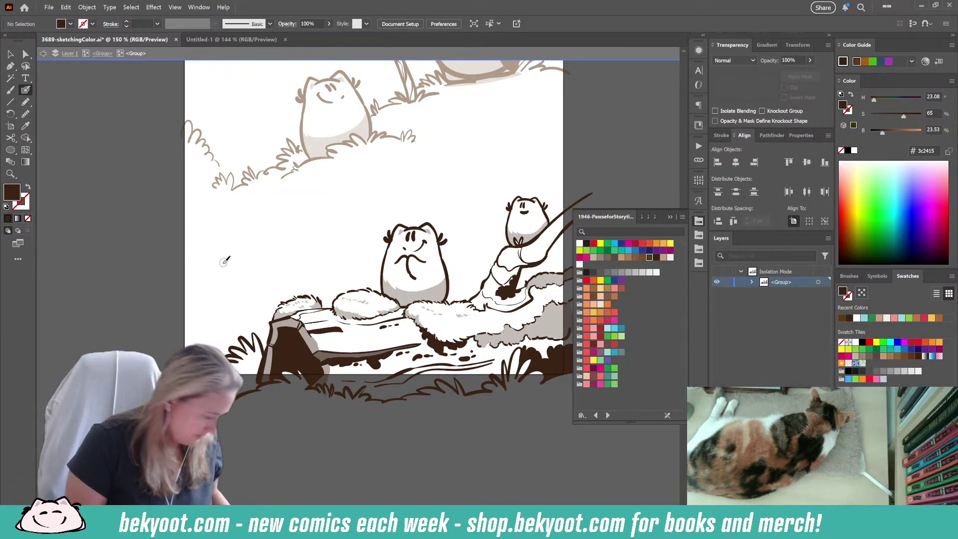
{"action": "key", "text": "Return"}
{"action": "key", "text": "Return"}
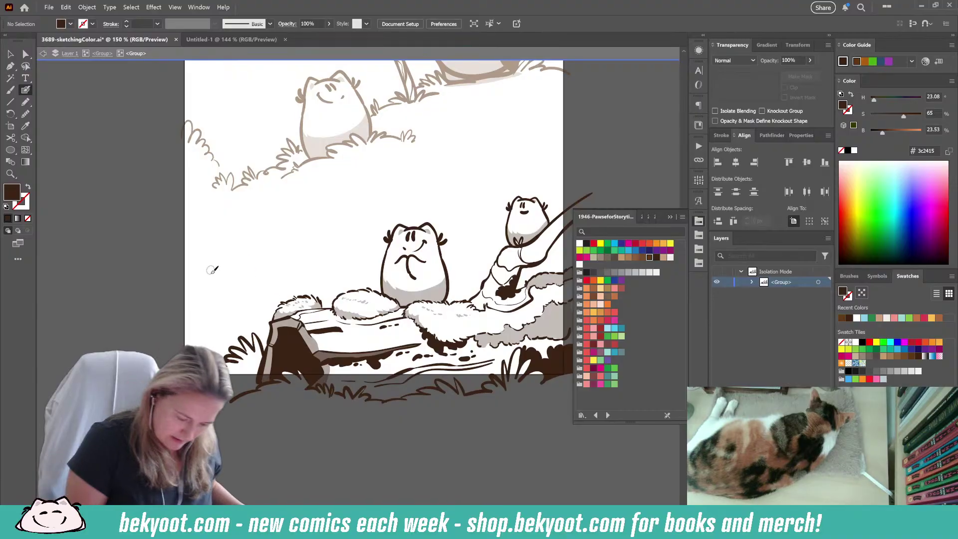
{"action": "mouse_move", "coordinate": [229, 257]}
{"action": "left_mouse_down"}
{"action": "mouse_move", "coordinate": [243, 256]}
{"action": "mouse_move", "coordinate": [216, 258]}
{"action": "left_mouse_up"}
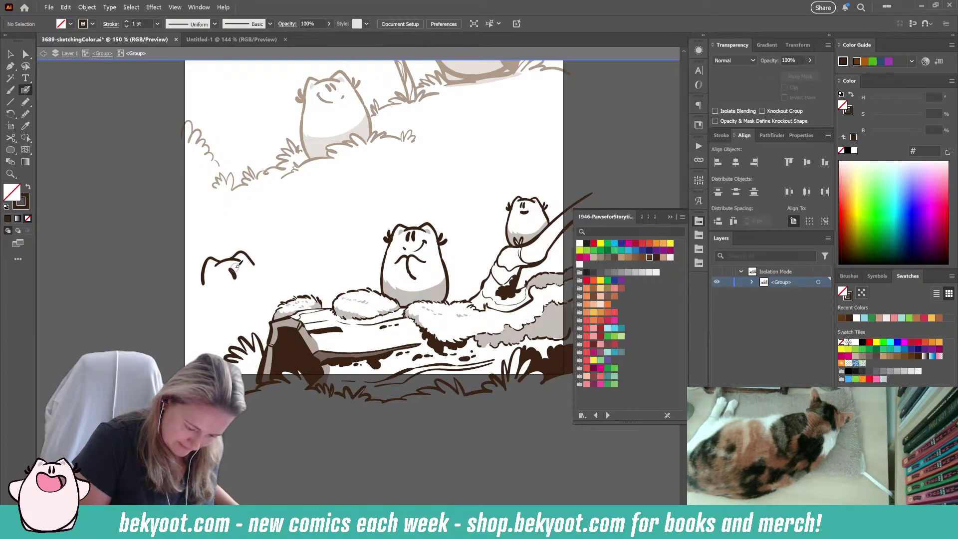
{"action": "left_click_drag", "start_coordinate": [203, 283], "coordinate": [197, 274]}
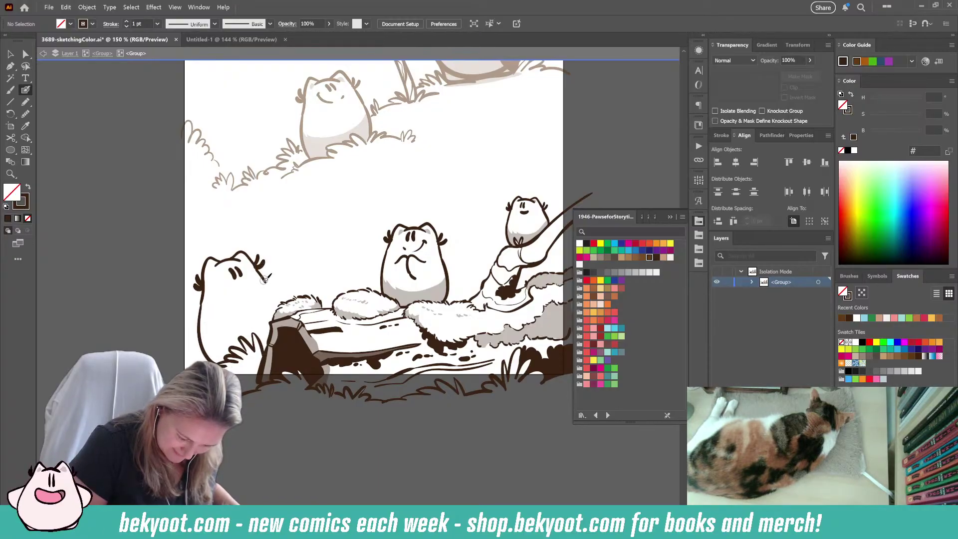
{"action": "mouse_move", "coordinate": [227, 293]}
{"action": "left_mouse_down"}
{"action": "mouse_move", "coordinate": [251, 296]}
{"action": "mouse_move", "coordinate": [236, 319]}
{"action": "left_mouse_up"}
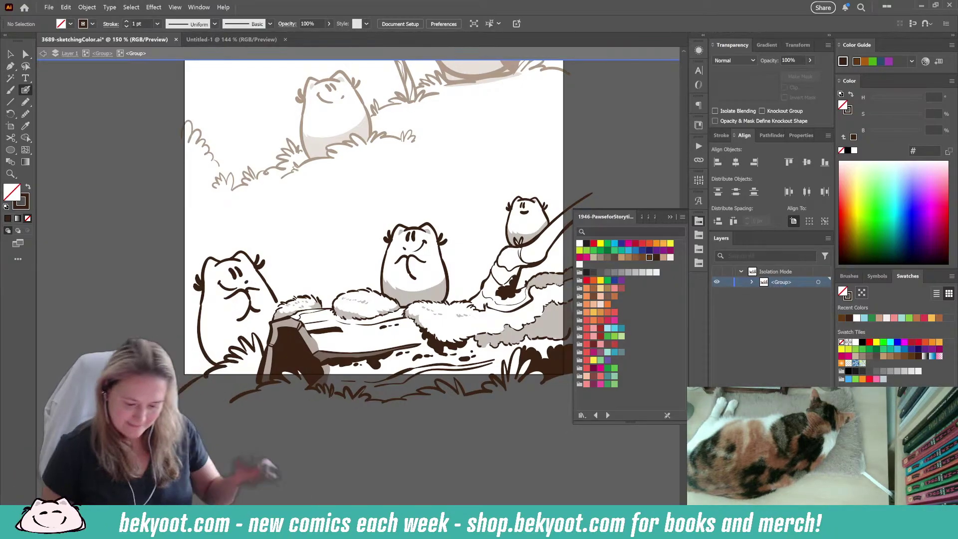
- Reposition the new character's pair of eyes slightly higher on its face
{"action": "left_click", "coordinate": [235, 274], "text": "ctrl"}
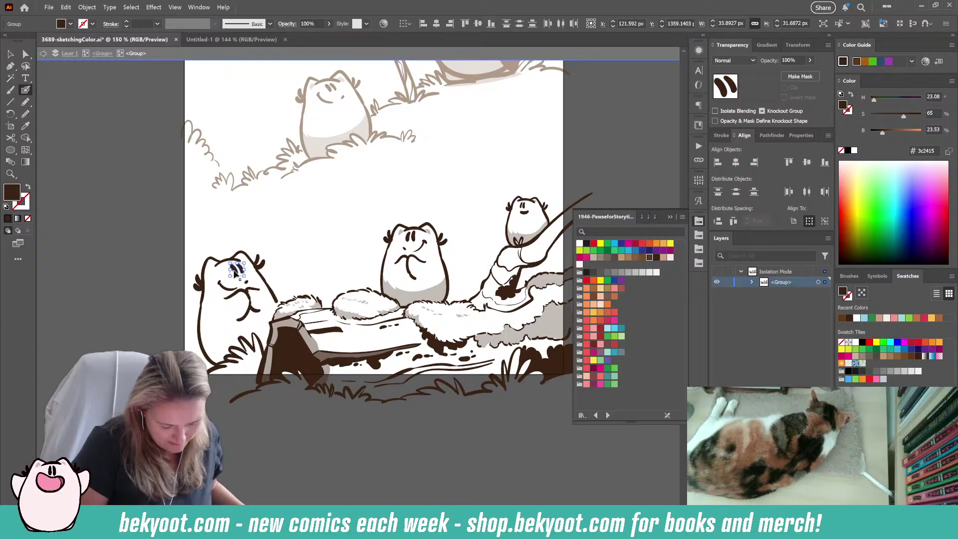
{"action": "left_click", "coordinate": [277, 238], "text": "ctrl"}
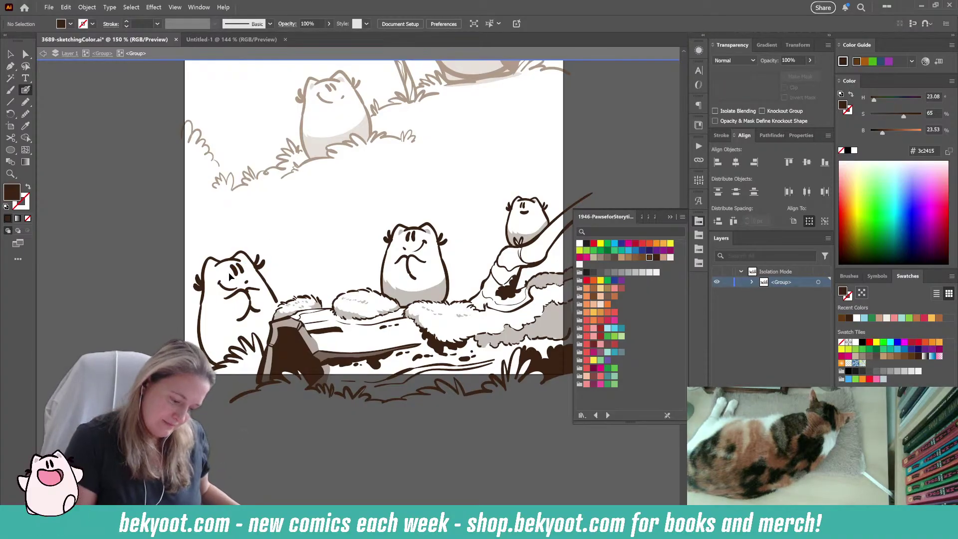
{"action": "left_click", "coordinate": [241, 271], "text": "ctrl"}
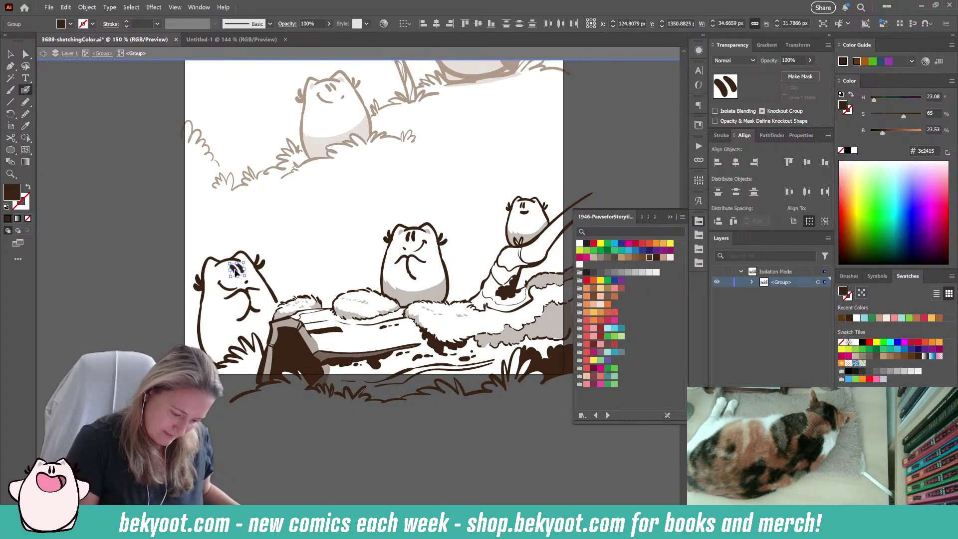
{"action": "left_click", "coordinate": [278, 243], "text": "ctrl"}
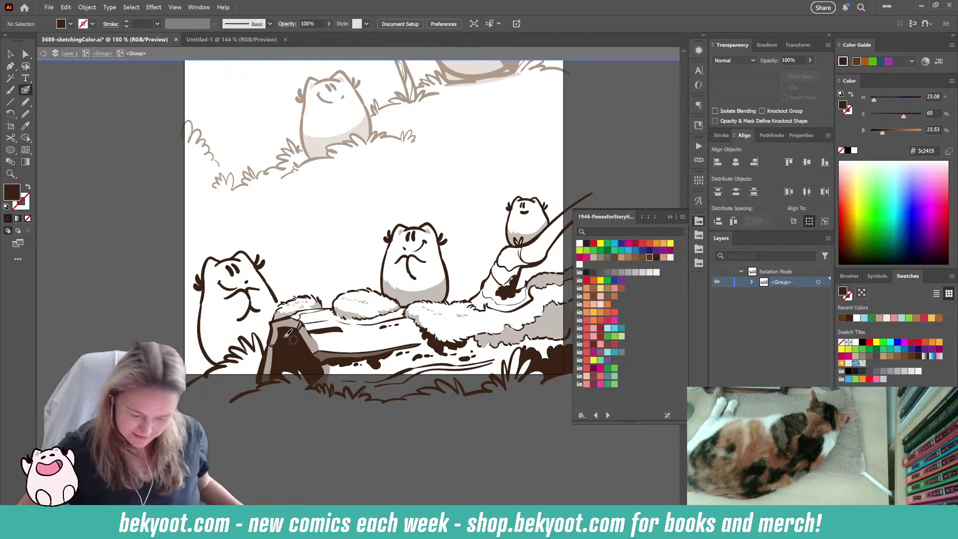
- Shade the left character's two ears with the Pencil, reusing the 30% opacity dark brown of the middle character's belly shadow
{"action": "key", "text": "ctrl+minus"}
{"action": "left_click_drag", "start_coordinate": [359, 217], "coordinate": [304, 269]}
{"action": "key", "text": "ctrl+plus"}
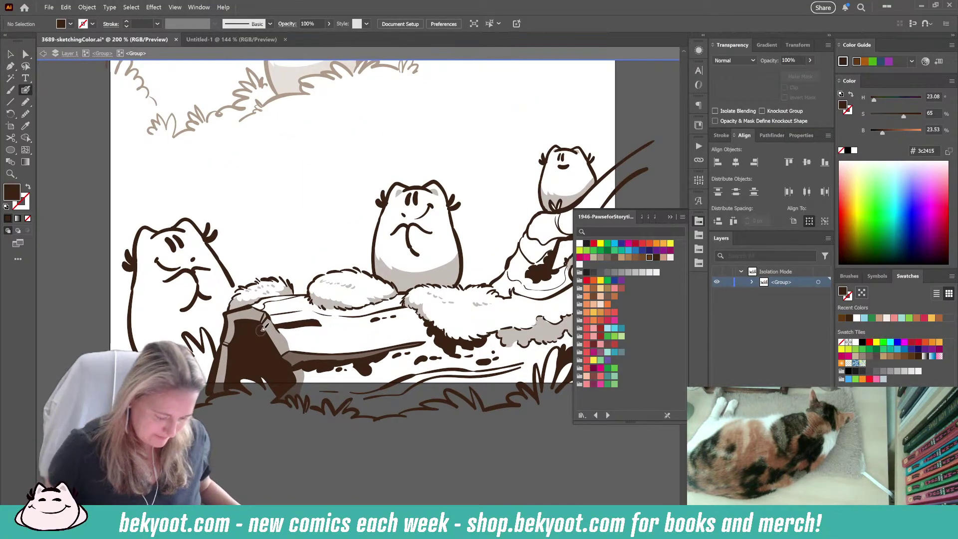
{"action": "key", "text": "n"}
{"action": "left_click_drag", "start_coordinate": [393, 299], "coordinate": [395, 299]}
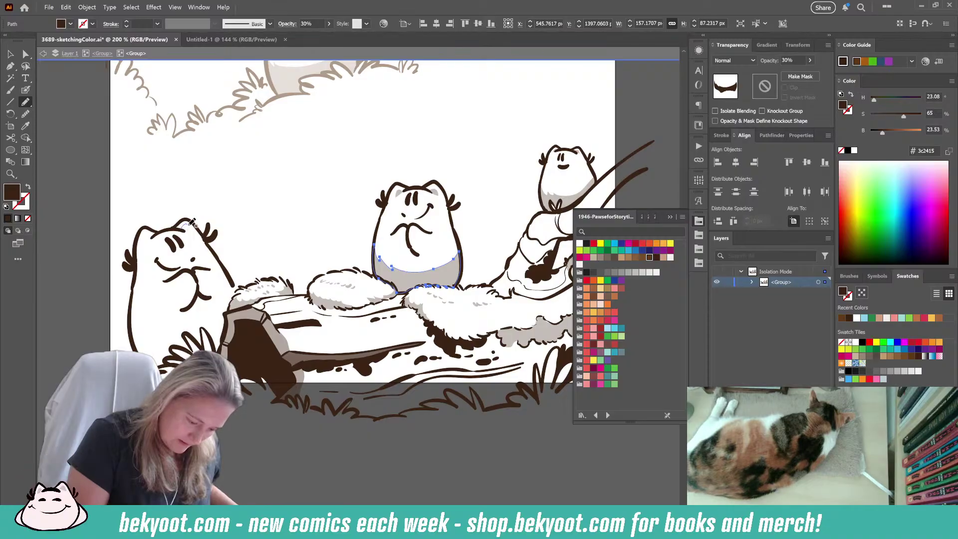
{"action": "left_click_drag", "start_coordinate": [193, 228], "coordinate": [195, 226]}
{"action": "key", "text": "ctrl+z"}
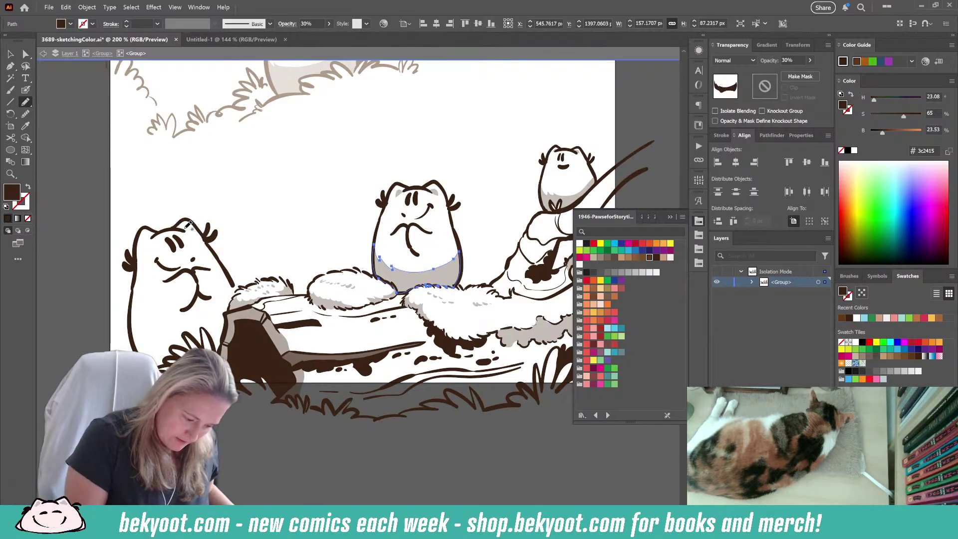
{"action": "left_click_drag", "start_coordinate": [179, 229], "coordinate": [192, 231]}
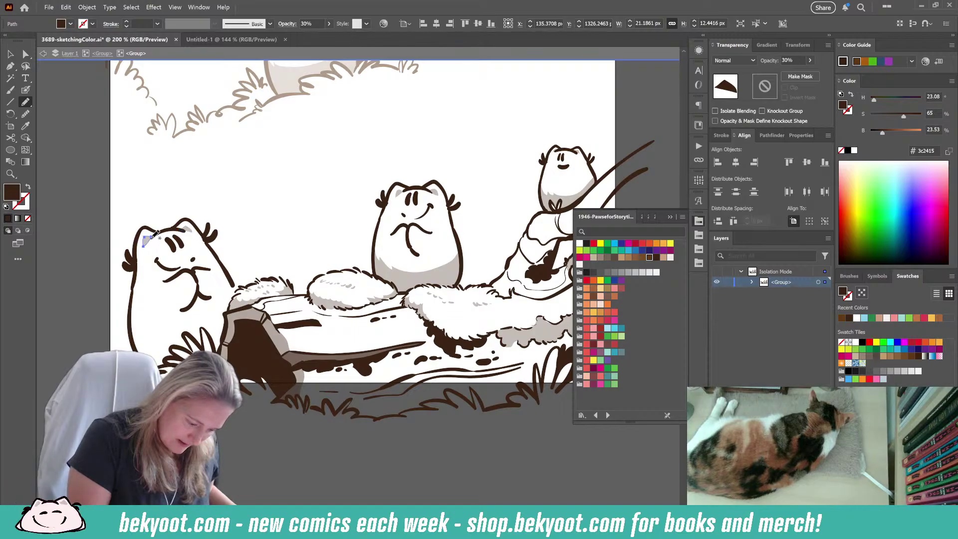
{"action": "left_click", "coordinate": [241, 205], "text": "ctrl"}
- Shade the left character's lower body and the strip between the grass blades and the log's cut end
{"action": "left_click_drag", "start_coordinate": [241, 205], "coordinate": [245, 183]}
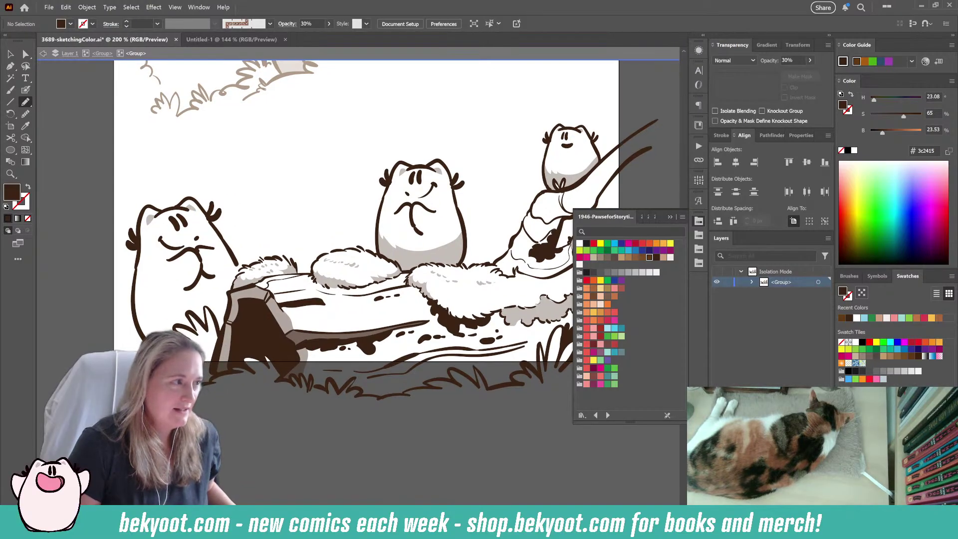
{"action": "mouse_move", "coordinate": [134, 288]}
{"action": "left_mouse_down"}
{"action": "mouse_move", "coordinate": [145, 317]}
{"action": "mouse_move", "coordinate": [156, 303]}
{"action": "mouse_move", "coordinate": [171, 318]}
{"action": "mouse_move", "coordinate": [189, 314]}
{"action": "mouse_move", "coordinate": [194, 328]}
{"action": "mouse_move", "coordinate": [174, 327]}
{"action": "mouse_move", "coordinate": [181, 335]}
{"action": "mouse_move", "coordinate": [156, 349]}
{"action": "mouse_move", "coordinate": [134, 295]}
{"action": "left_mouse_up"}
{"action": "mouse_move", "coordinate": [209, 301]}
{"action": "left_mouse_down"}
{"action": "mouse_move", "coordinate": [192, 309]}
{"action": "mouse_move", "coordinate": [209, 314]}
{"action": "mouse_move", "coordinate": [207, 324]}
{"action": "mouse_move", "coordinate": [208, 306]}
{"action": "mouse_move", "coordinate": [231, 301]}
{"action": "mouse_move", "coordinate": [219, 335]}
{"action": "mouse_move", "coordinate": [207, 306]}
{"action": "left_mouse_up"}
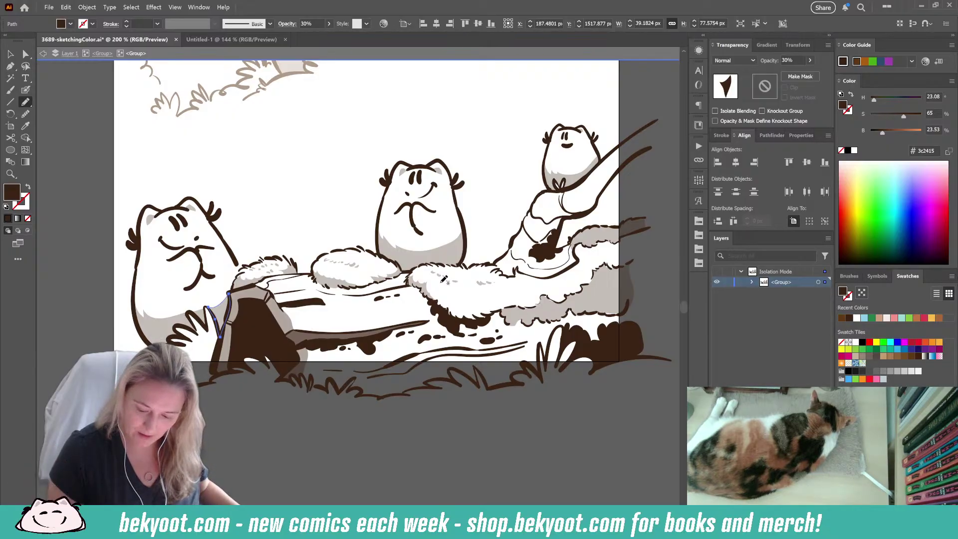
- Draw Pencil shadows on the curled bark at the log's far end and beneath the rim of the stump's dark hollow
{"action": "left_click_drag", "start_coordinate": [571, 247], "coordinate": [643, 218]}
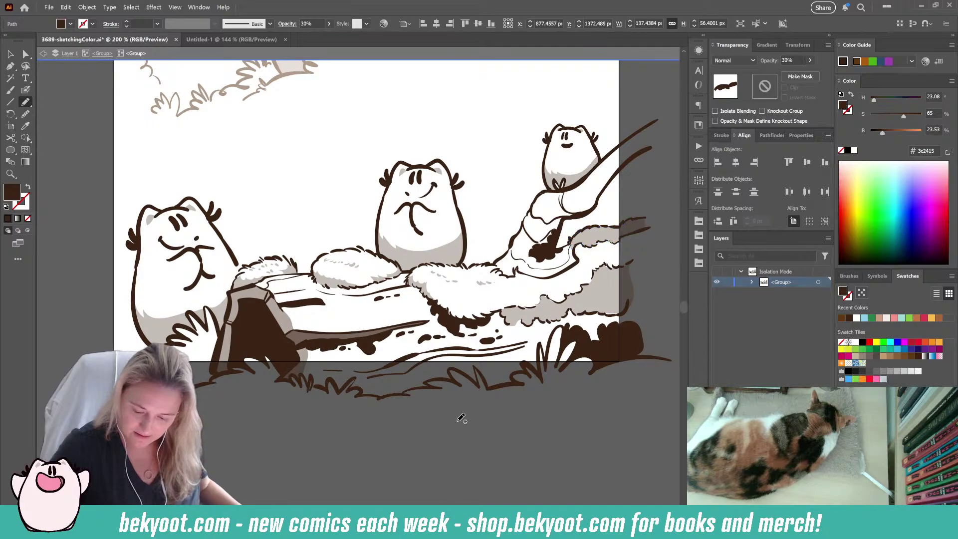
{"action": "key", "text": "ctrl+shift+a"}
{"action": "scroll", "coordinate": [499, 404], "scroll_direction": "right", "scroll_amount": 3}
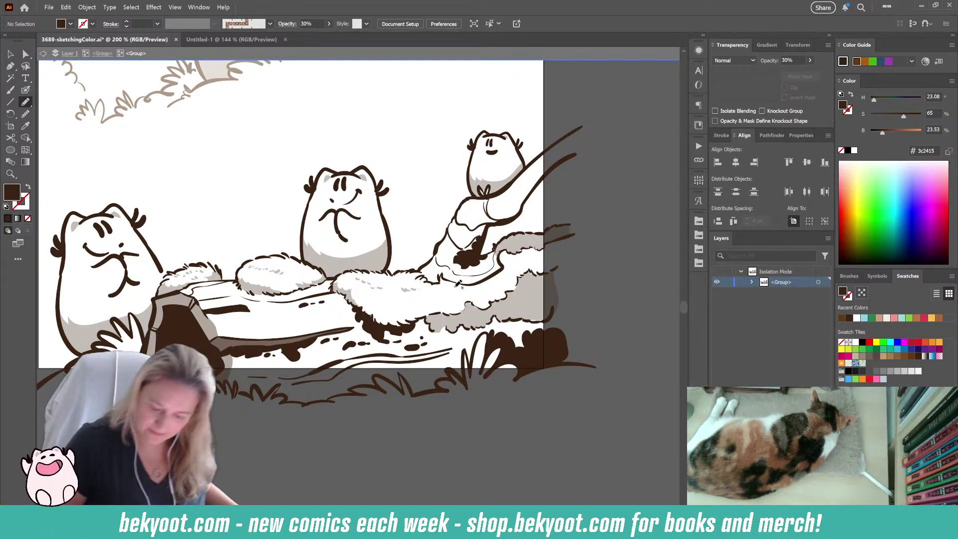
{"action": "mouse_move", "coordinate": [447, 278]}
{"action": "left_mouse_down"}
{"action": "mouse_move", "coordinate": [468, 288]}
{"action": "mouse_move", "coordinate": [491, 277]}
{"action": "mouse_move", "coordinate": [439, 281]}
{"action": "left_mouse_up"}
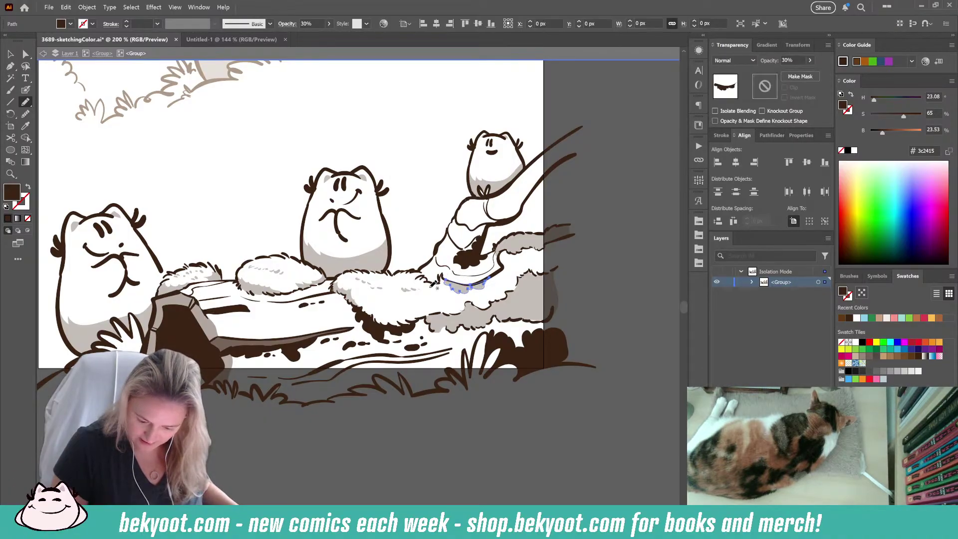
{"action": "key", "text": "ctrl+shift+a"}
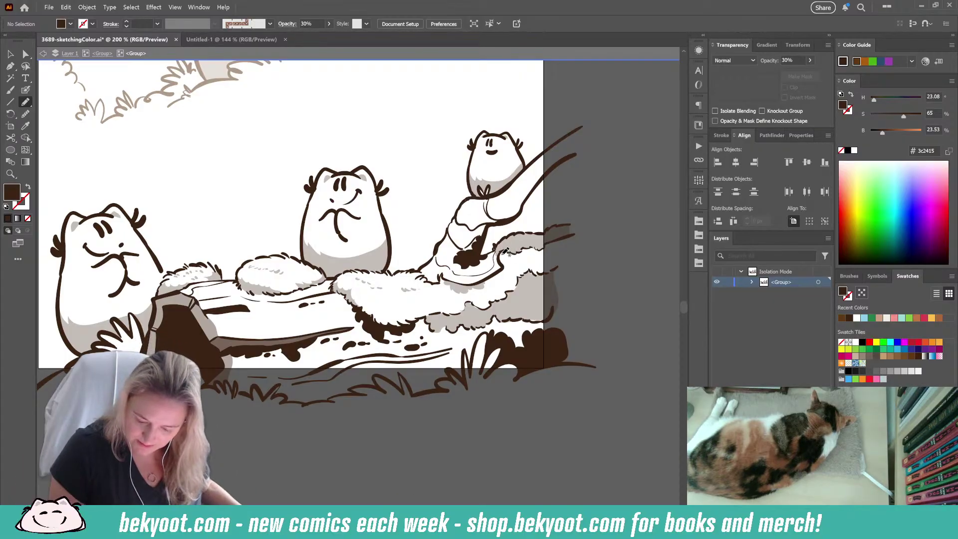
{"action": "mouse_move", "coordinate": [503, 254]}
{"action": "left_mouse_down"}
{"action": "mouse_move", "coordinate": [505, 264]}
{"action": "mouse_move", "coordinate": [518, 257]}
{"action": "mouse_move", "coordinate": [511, 234]}
{"action": "mouse_move", "coordinate": [500, 258]}
{"action": "left_mouse_up"}
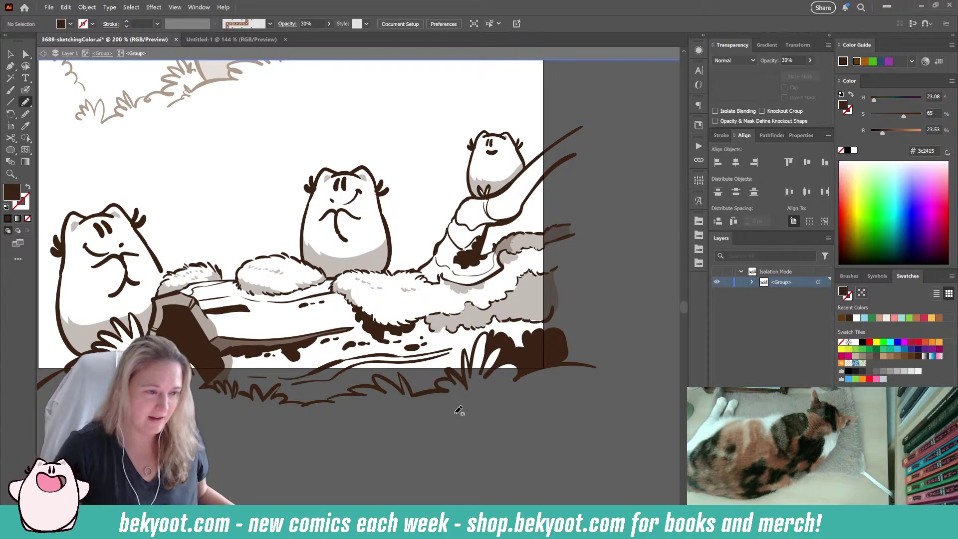
- Paint a shadow along the underside of the raised branch with the Blob Brush at 30% opacity
{"action": "key", "text": "shift+b"}
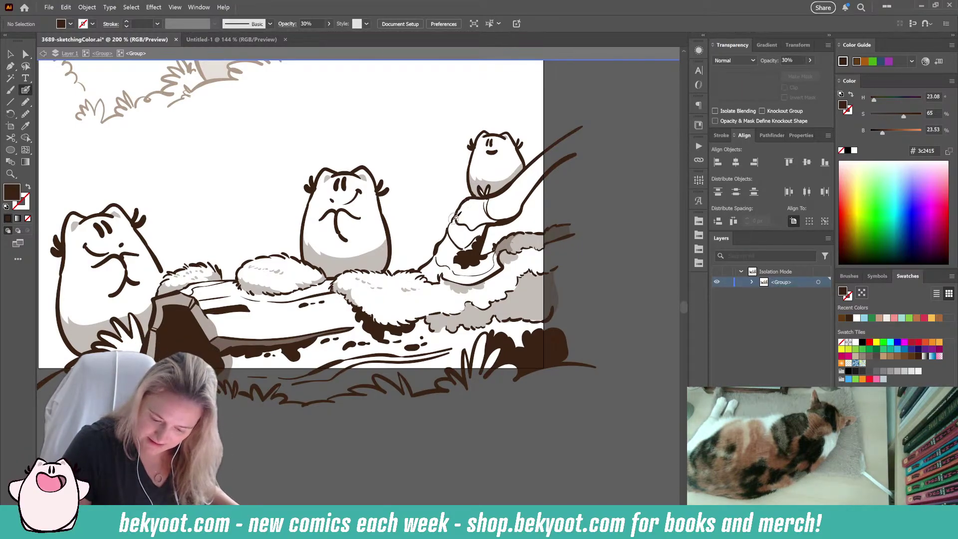
{"action": "key", "text": "shift+x"}
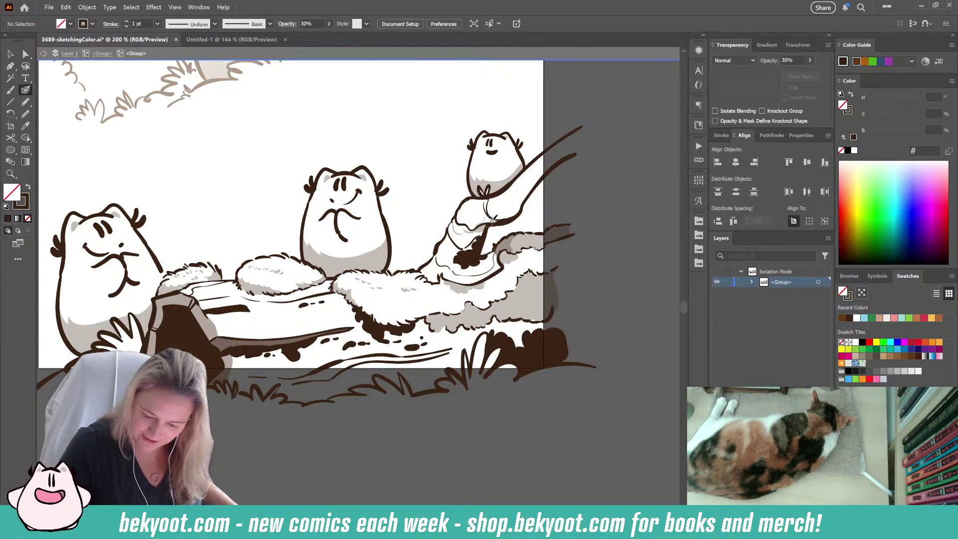
{"action": "mouse_move", "coordinate": [464, 230]}
{"action": "left_mouse_down"}
{"action": "mouse_move", "coordinate": [514, 211]}
{"action": "mouse_move", "coordinate": [579, 142]}
{"action": "left_mouse_up"}
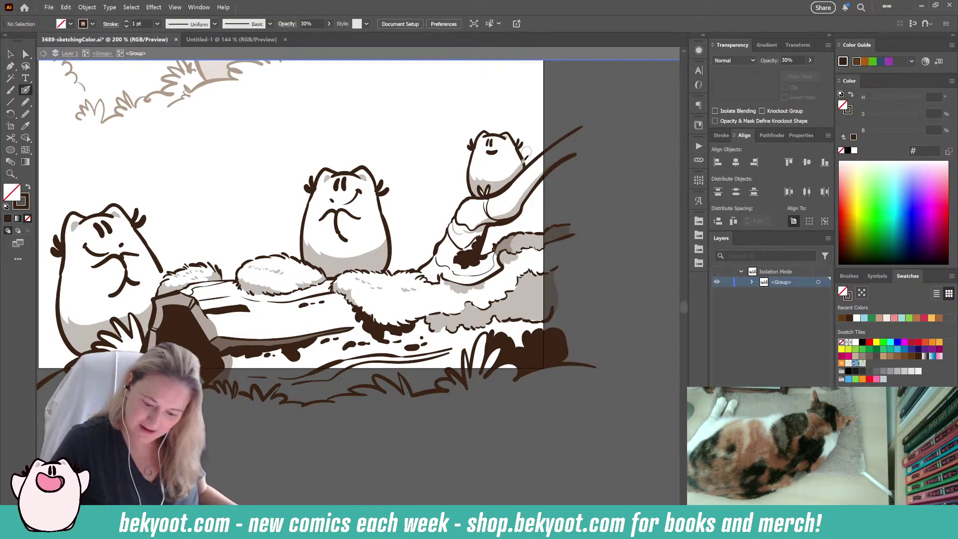
- Smooth the path of the branch's underside shadow
{"action": "left_click", "coordinate": [513, 215], "text": "ctrl"}
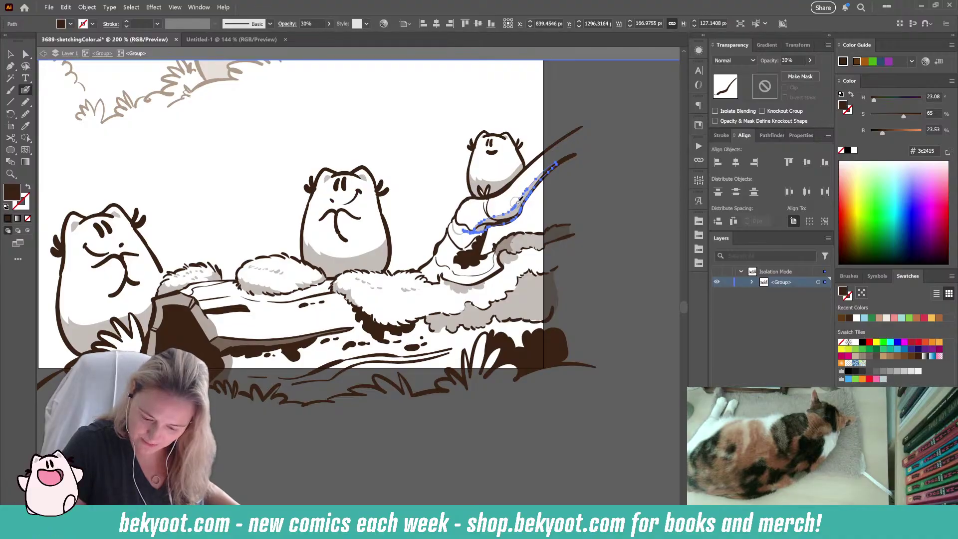
{"action": "left_click", "coordinate": [529, 186], "text": "ctrl"}
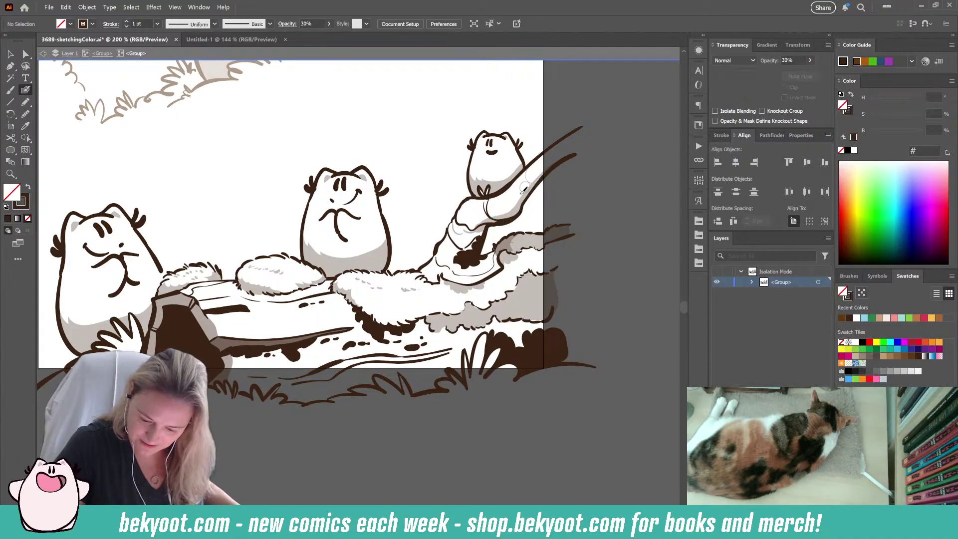
{"action": "left_click", "coordinate": [530, 192], "text": "ctrl"}
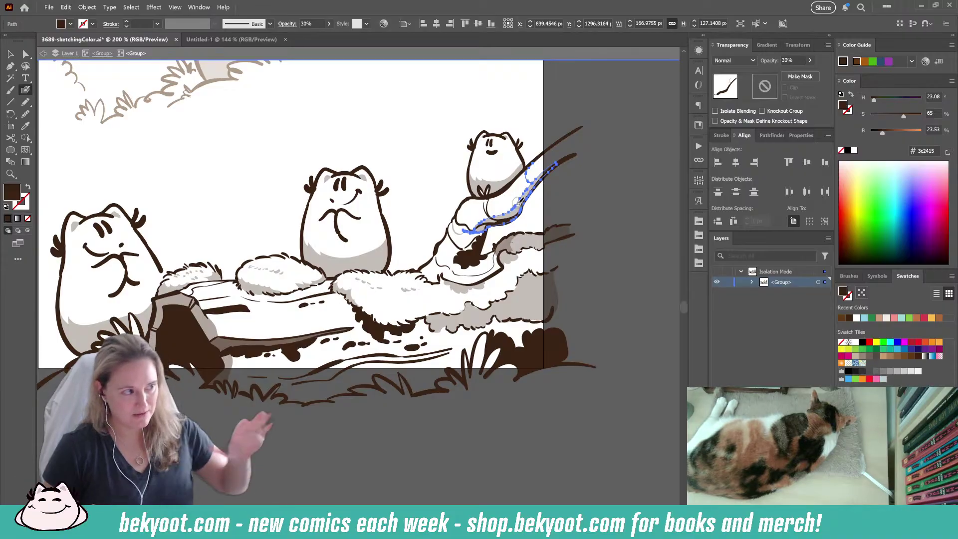
{"action": "key", "text": "ctrl+q"}
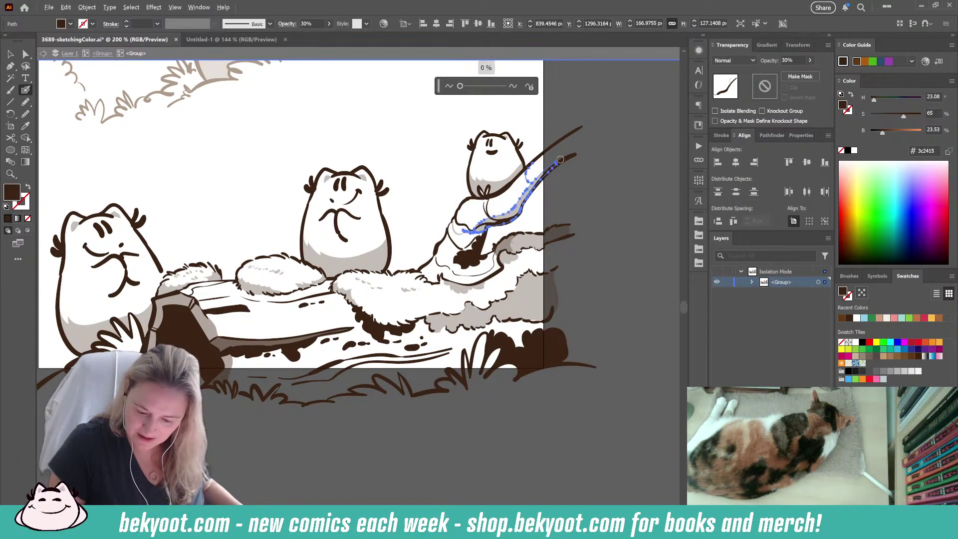
{"action": "key", "text": "Return"}
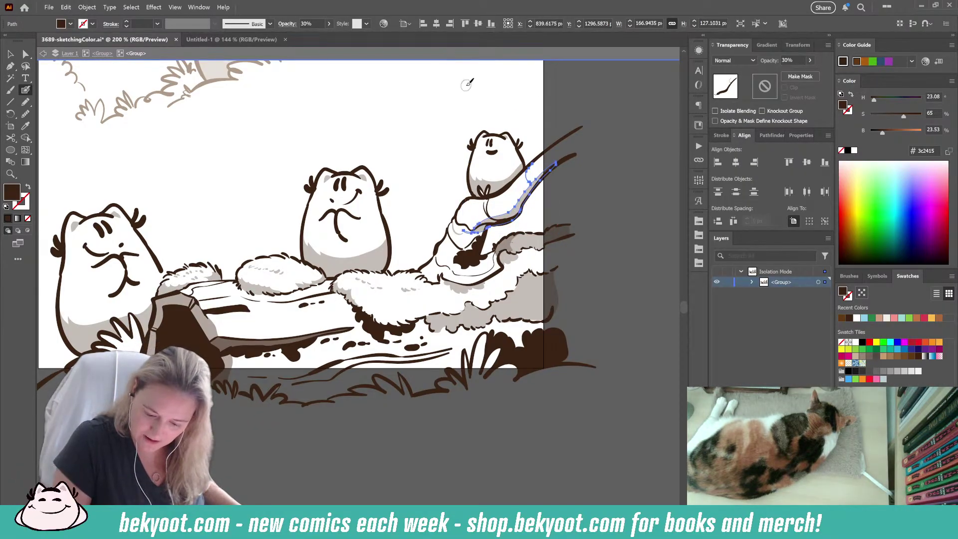
{"action": "key", "text": "ctrl+q"}
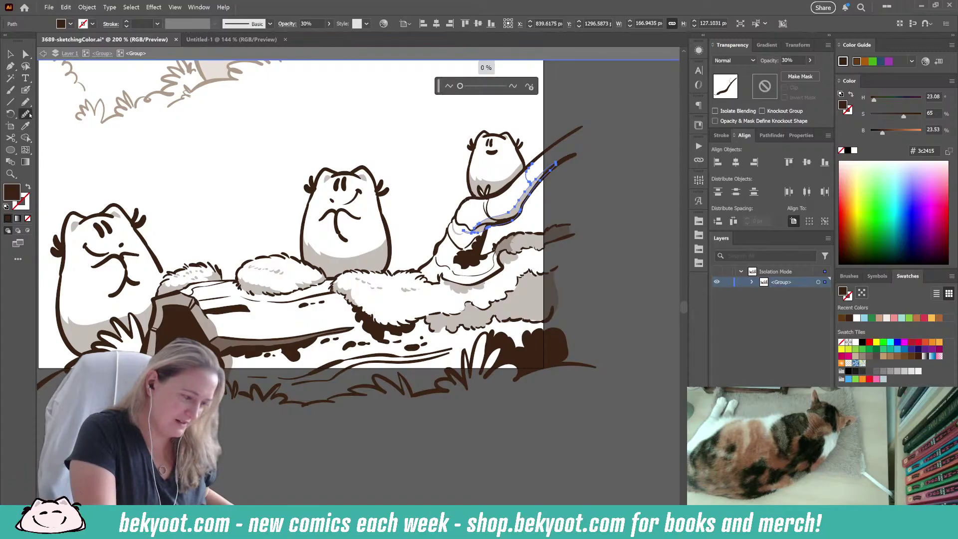
{"action": "left_click", "coordinate": [26, 114]}
{"action": "left_click", "coordinate": [571, 189]}
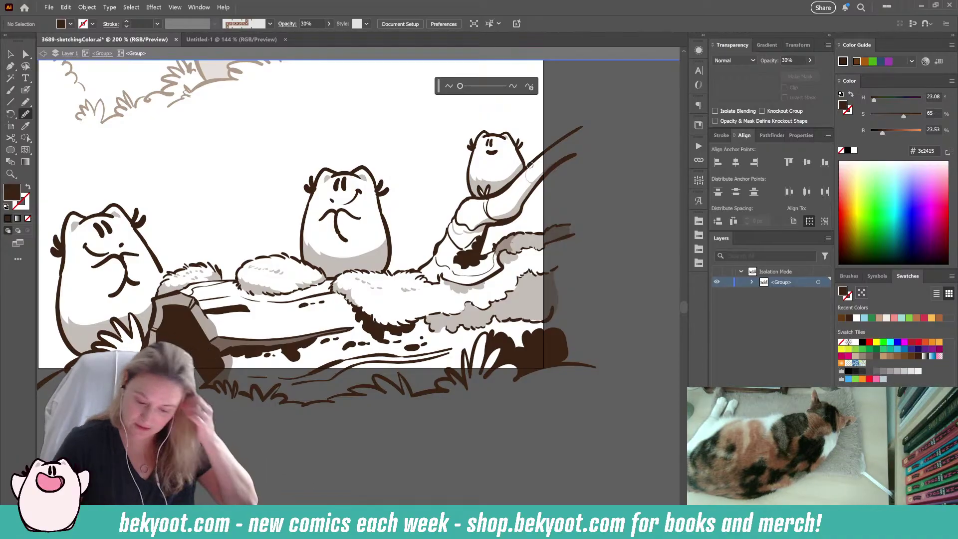
- Paint small shadow spots on the raised branch and shade the bark folds below it with the Blob Brush
{"action": "left_click", "coordinate": [25, 90]}
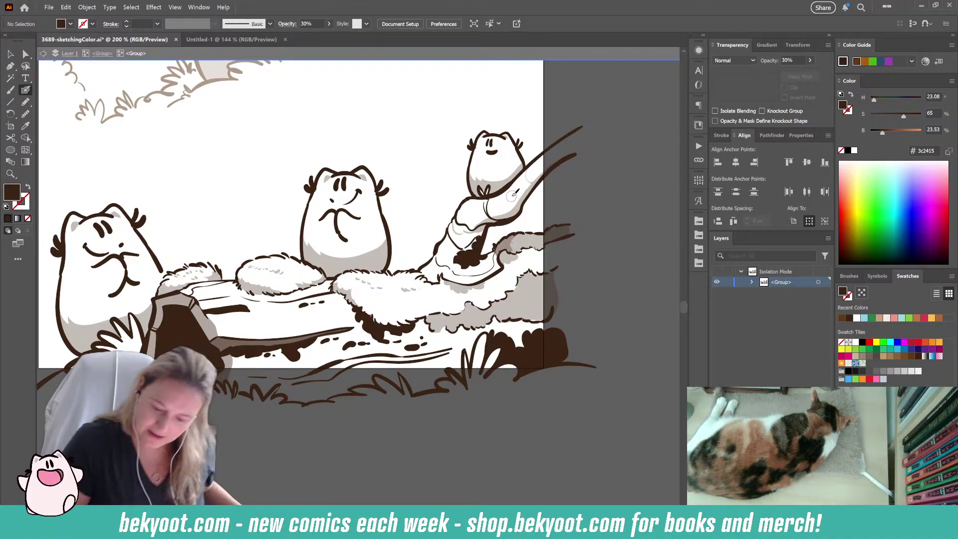
{"action": "mouse_move", "coordinate": [513, 192]}
{"action": "left_mouse_down"}
{"action": "mouse_move", "coordinate": [542, 165]}
{"action": "mouse_move", "coordinate": [533, 176]}
{"action": "left_mouse_up"}
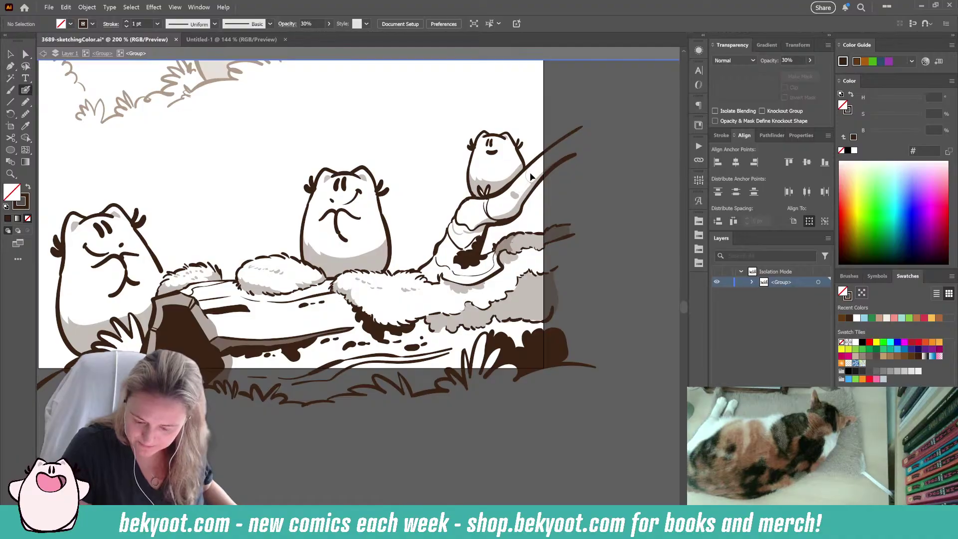
{"action": "mouse_move", "coordinate": [503, 205]}
{"action": "left_mouse_down"}
{"action": "mouse_move", "coordinate": [540, 167]}
{"action": "mouse_move", "coordinate": [542, 152]}
{"action": "left_mouse_up"}
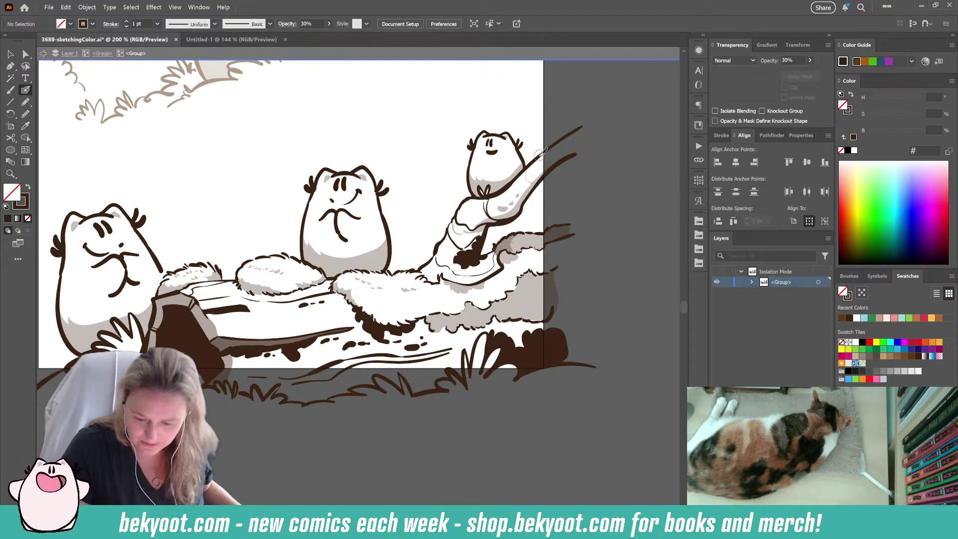
{"action": "mouse_move", "coordinate": [474, 218]}
{"action": "left_mouse_down"}
{"action": "mouse_move", "coordinate": [471, 199]}
{"action": "mouse_move", "coordinate": [502, 220]}
{"action": "mouse_move", "coordinate": [522, 208]}
{"action": "mouse_move", "coordinate": [503, 206]}
{"action": "mouse_move", "coordinate": [477, 222]}
{"action": "mouse_move", "coordinate": [469, 180]}
{"action": "mouse_move", "coordinate": [504, 196]}
{"action": "mouse_move", "coordinate": [502, 209]}
{"action": "mouse_move", "coordinate": [471, 206]}
{"action": "mouse_move", "coordinate": [496, 242]}
{"action": "left_mouse_up"}
- Dab small shadow spots onto the moss covering the far half of the log
{"action": "scroll", "coordinate": [496, 243], "scroll_direction": "down", "scroll_amount": 1}
{"action": "scroll", "coordinate": [497, 243], "scroll_direction": "left", "scroll_amount": 1}
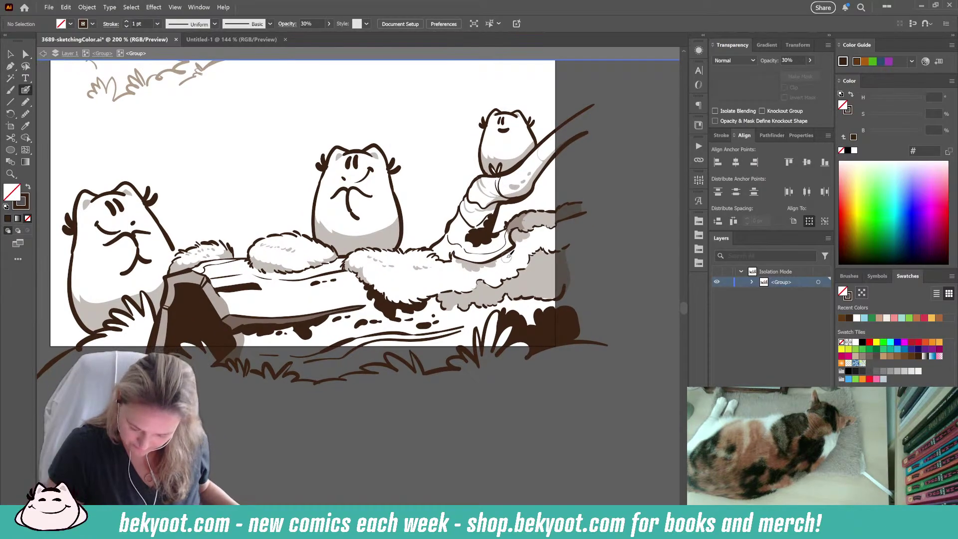
{"action": "mouse_move", "coordinate": [458, 283]}
{"action": "left_mouse_down"}
{"action": "mouse_move", "coordinate": [449, 282]}
{"action": "mouse_move", "coordinate": [461, 280]}
{"action": "left_mouse_up"}
{"action": "scroll", "coordinate": [461, 279], "scroll_direction": "left", "scroll_amount": 1}
{"action": "scroll", "coordinate": [494, 270], "scroll_direction": "down", "scroll_amount": 1}
{"action": "scroll", "coordinate": [494, 270], "scroll_direction": "right", "scroll_amount": 1}
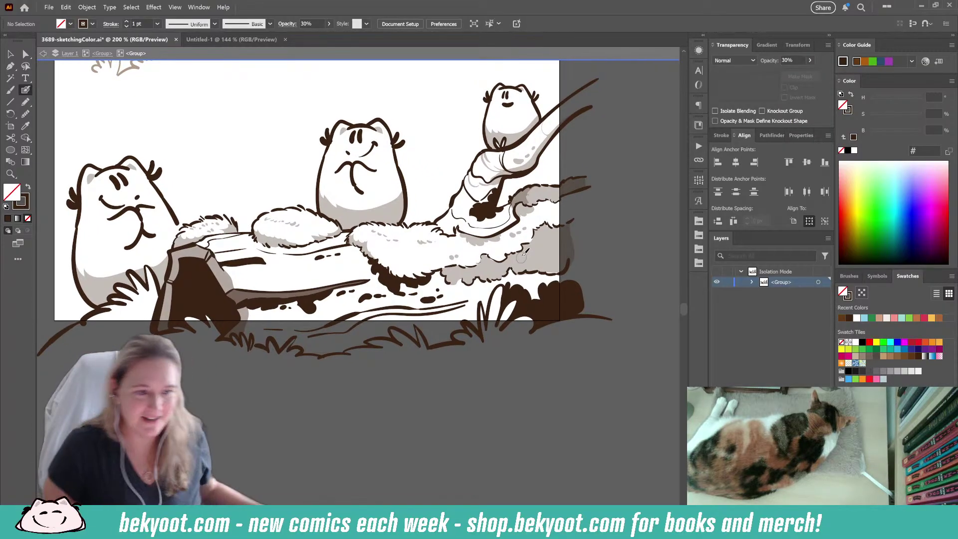
{"action": "left_click", "coordinate": [26, 101]}
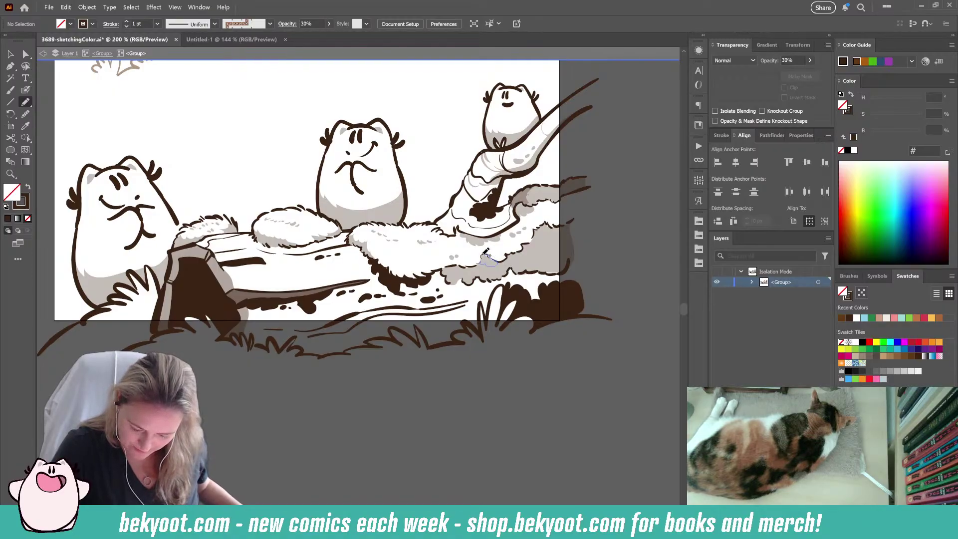
{"action": "left_click_drag", "start_coordinate": [484, 257], "coordinate": [485, 259]}
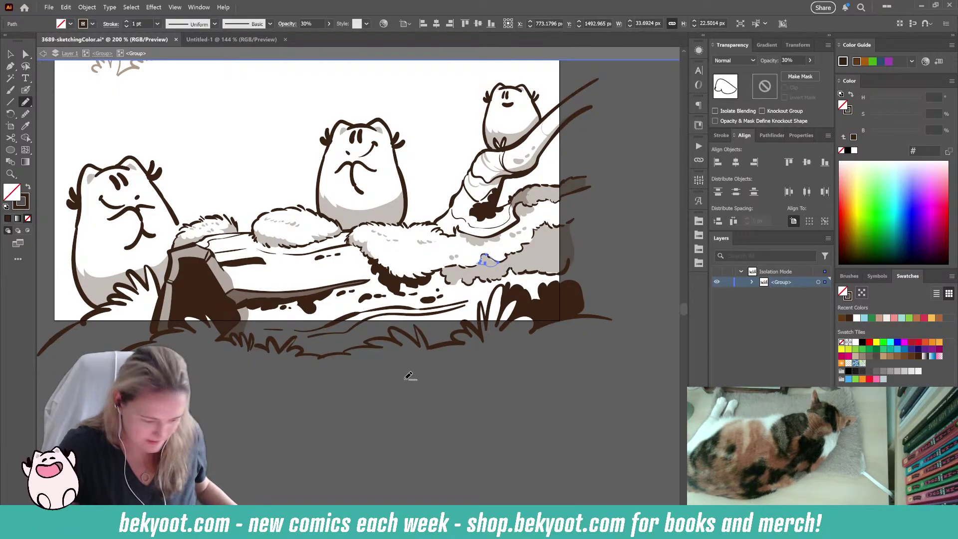
{"action": "key", "text": "ctrl+z"}
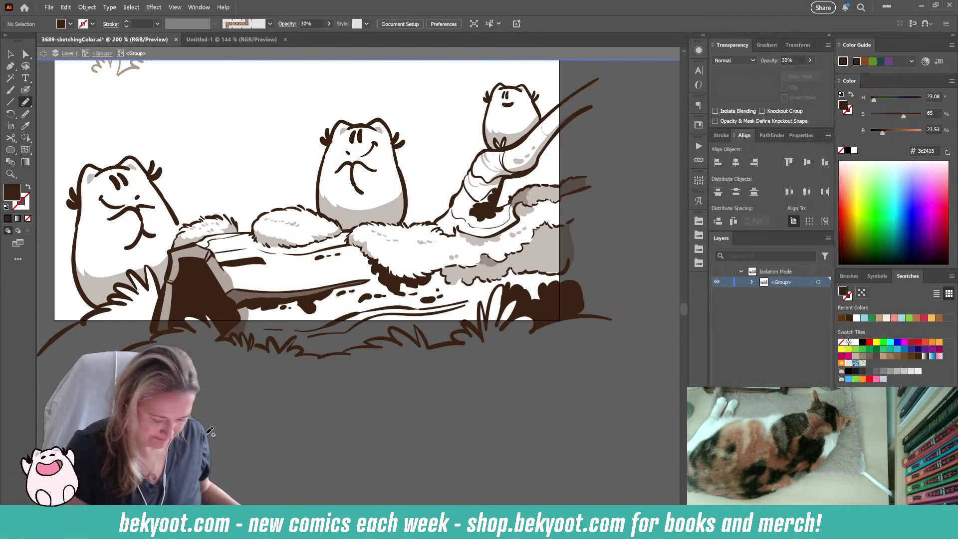
- Draw an off-white #f8f5f3 base shape behind the left character's line art with the Pencil, following the body outline and grass edge
{"action": "scroll", "coordinate": [278, 402], "scroll_direction": "up", "scroll_amount": 2}
{"action": "scroll", "coordinate": [278, 402], "scroll_direction": "left", "scroll_amount": 5}
{"action": "left_click", "coordinate": [26, 102]}
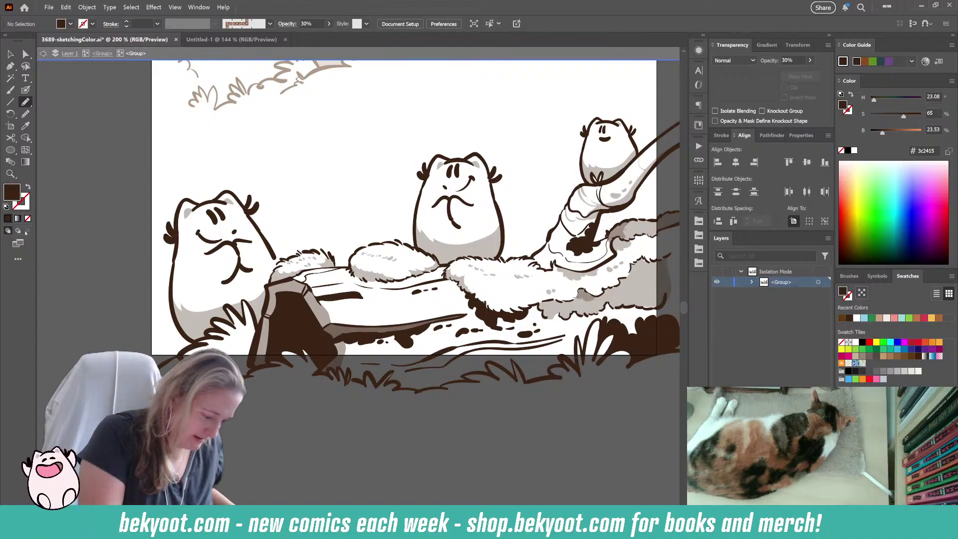
{"action": "left_click", "coordinate": [698, 222]}
{"action": "left_click", "coordinate": [579, 264]}
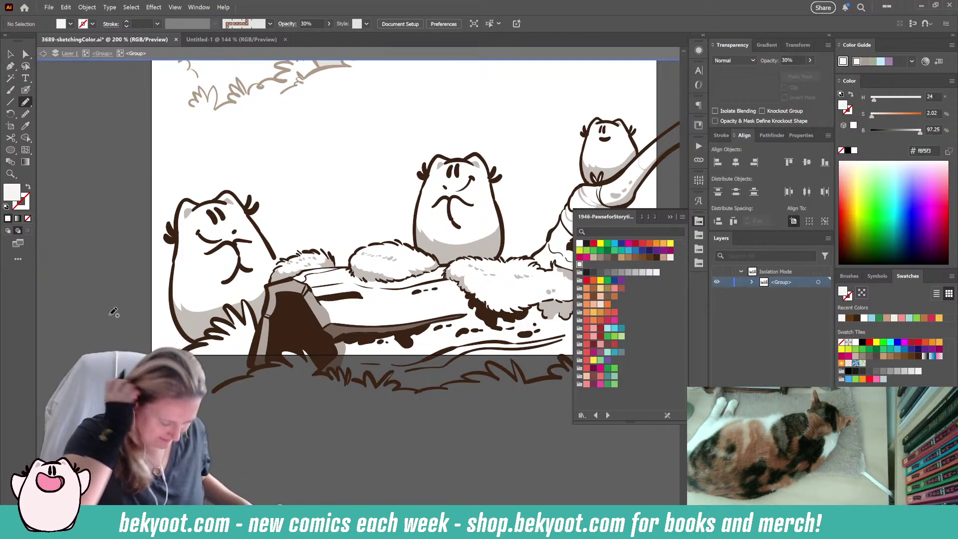
{"action": "left_click_drag", "start_coordinate": [283, 258], "coordinate": [267, 237]}
{"action": "mouse_move", "coordinate": [253, 218]}
{"action": "left_mouse_down"}
{"action": "mouse_move", "coordinate": [232, 192]}
{"action": "mouse_move", "coordinate": [183, 206]}
{"action": "mouse_move", "coordinate": [171, 279]}
{"action": "mouse_move", "coordinate": [178, 328]}
{"action": "mouse_move", "coordinate": [198, 342]}
{"action": "mouse_move", "coordinate": [219, 330]}
{"action": "mouse_move", "coordinate": [219, 319]}
{"action": "mouse_move", "coordinate": [235, 325]}
{"action": "mouse_move", "coordinate": [227, 307]}
{"action": "mouse_move", "coordinate": [245, 322]}
{"action": "mouse_move", "coordinate": [243, 300]}
{"action": "mouse_move", "coordinate": [257, 330]}
{"action": "mouse_move", "coordinate": [281, 260]}
{"action": "left_mouse_up"}
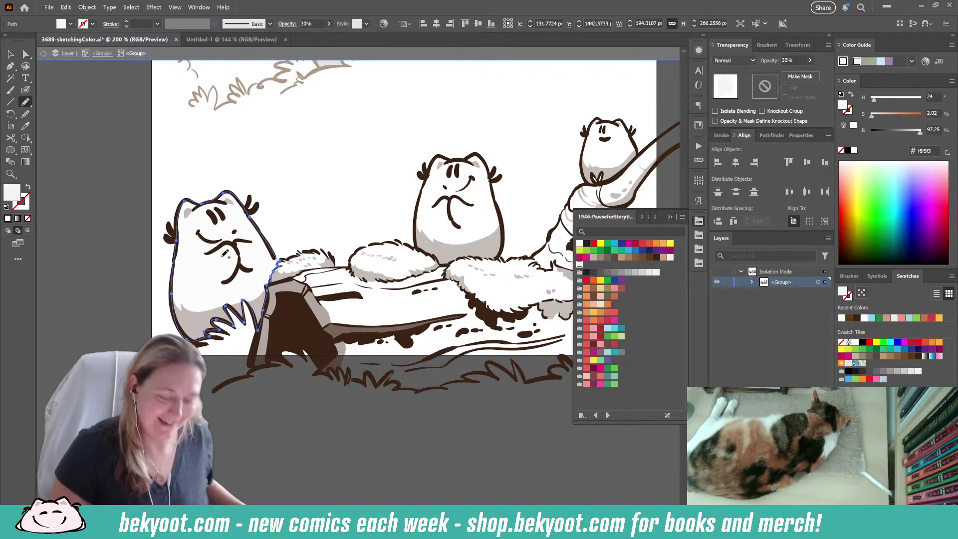
- Set the left character's off-white body shape to 100% opacity and deselect it
{"action": "left_click", "coordinate": [25, 55]}
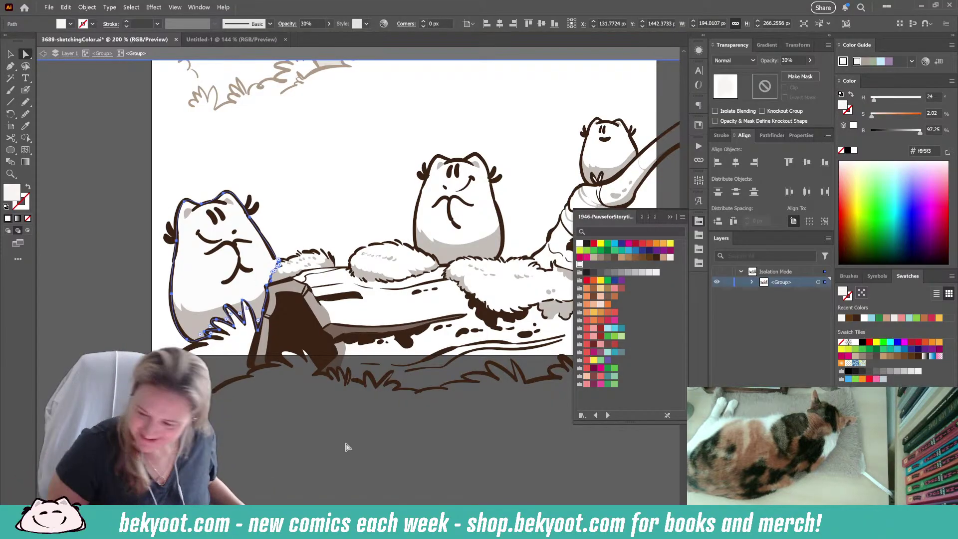
{"action": "key", "text": "ctrl+z"}
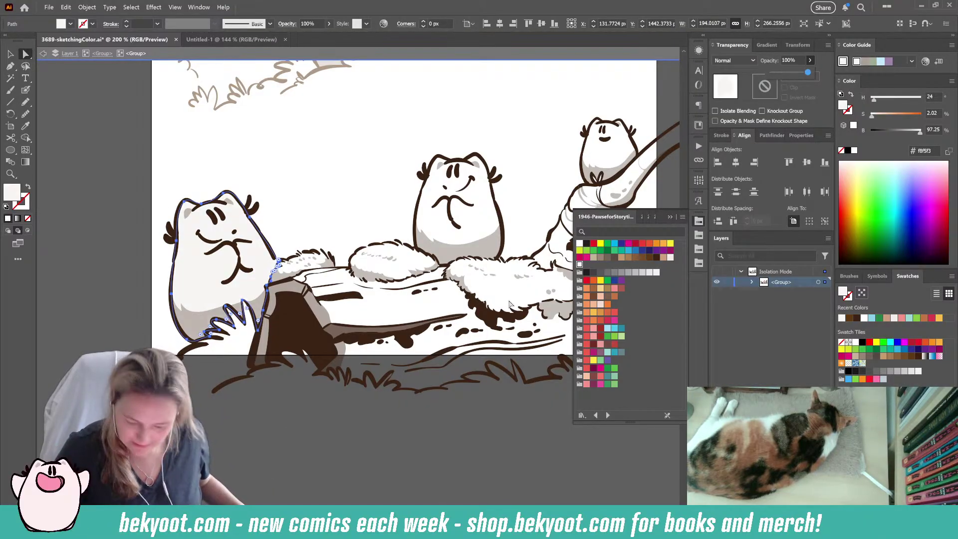
{"action": "left_click", "coordinate": [268, 435]}
{"action": "left_click_drag", "start_coordinate": [327, 406], "coordinate": [238, 441]}
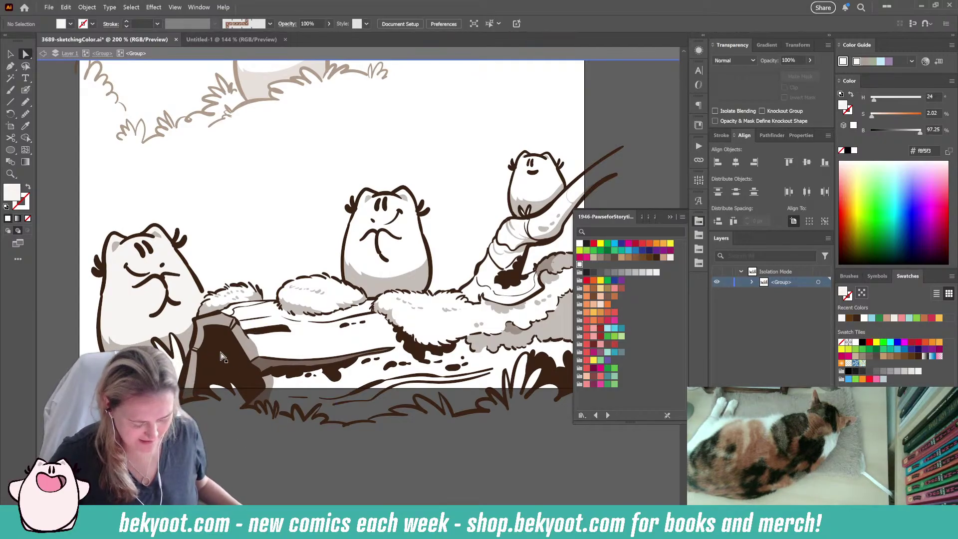
- Draw an off-white #f8f5f3 base shape behind the middle character with the Pencil, following its body outline, and deselect it
{"action": "scroll", "coordinate": [301, 350], "scroll_direction": "down", "scroll_amount": 1}
{"action": "scroll", "coordinate": [300, 350], "scroll_direction": "down", "scroll_amount": 1}
{"action": "scroll", "coordinate": [393, 206], "scroll_direction": "down", "scroll_amount": 1}
{"action": "mouse_move", "coordinate": [407, 298]}
{"action": "left_mouse_down"}
{"action": "mouse_move", "coordinate": [415, 307]}
{"action": "mouse_move", "coordinate": [397, 302]}
{"action": "left_mouse_up"}
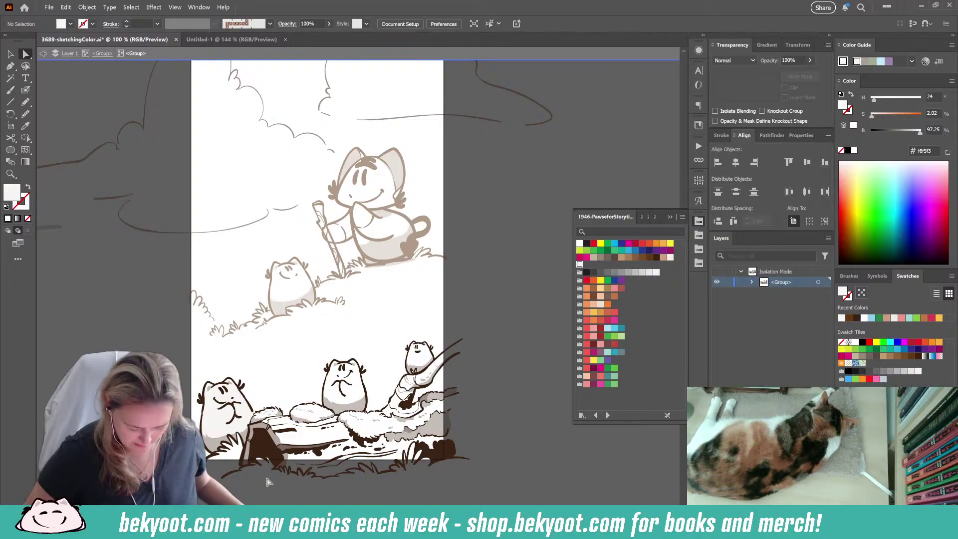
{"action": "scroll", "coordinate": [251, 456], "scroll_direction": "up", "scroll_amount": 2}
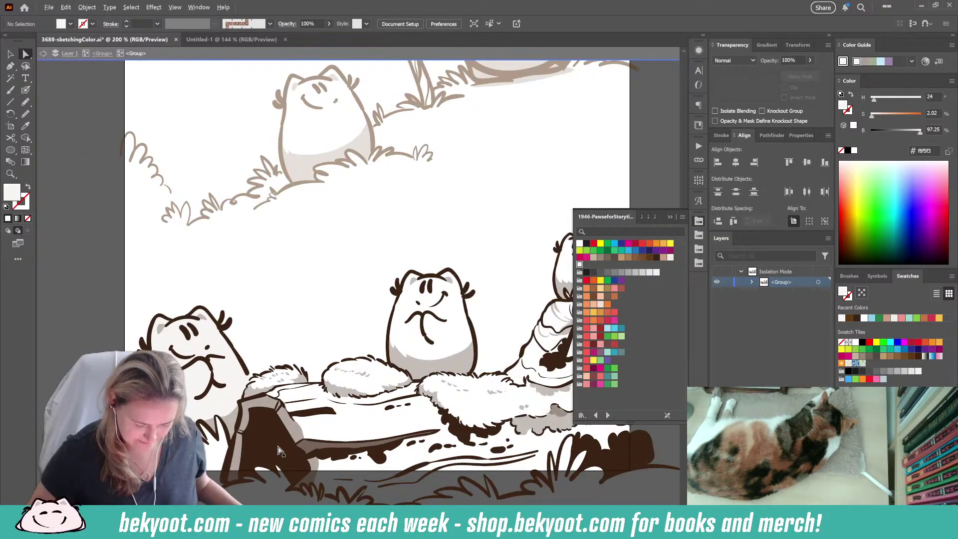
{"action": "left_click_drag", "start_coordinate": [282, 452], "coordinate": [261, 393]}
{"action": "key", "text": "n"}
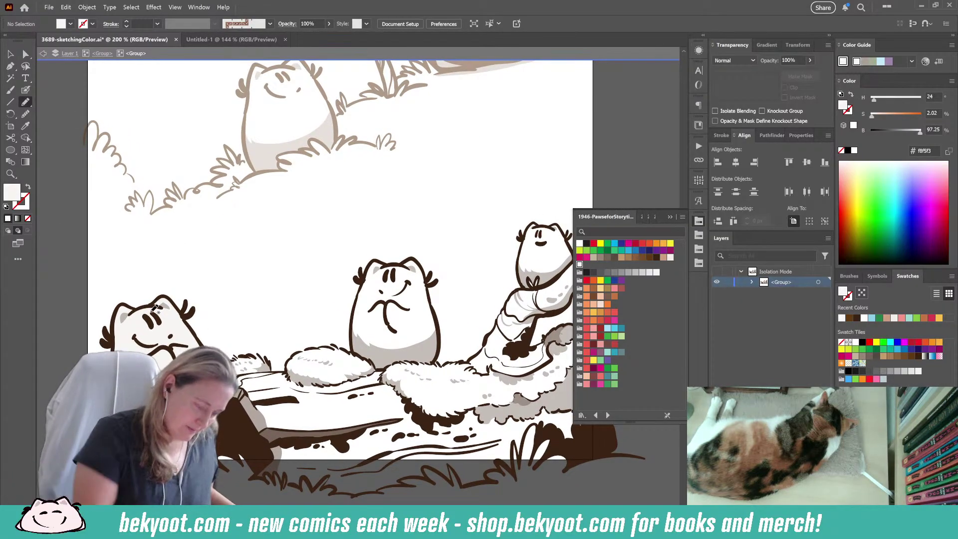
{"action": "left_click", "coordinate": [144, 299], "text": "ctrl"}
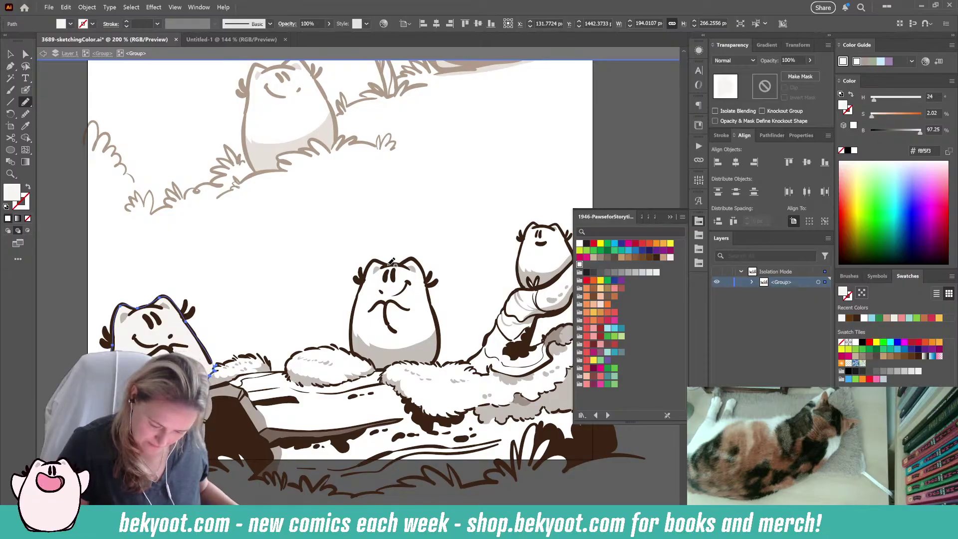
{"action": "mouse_move", "coordinate": [373, 262]}
{"action": "left_mouse_down"}
{"action": "mouse_move", "coordinate": [351, 329]}
{"action": "mouse_move", "coordinate": [355, 347]}
{"action": "mouse_move", "coordinate": [386, 368]}
{"action": "mouse_move", "coordinate": [430, 363]}
{"action": "mouse_move", "coordinate": [440, 342]}
{"action": "mouse_move", "coordinate": [428, 275]}
{"action": "mouse_move", "coordinate": [415, 255]}
{"action": "mouse_move", "coordinate": [389, 260]}
{"action": "left_mouse_up"}
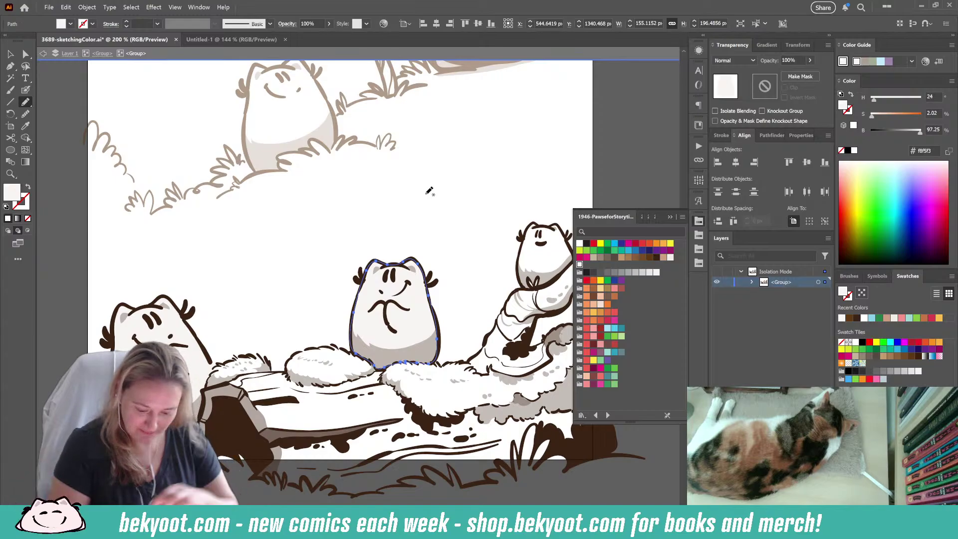
{"action": "left_click", "coordinate": [26, 53]}
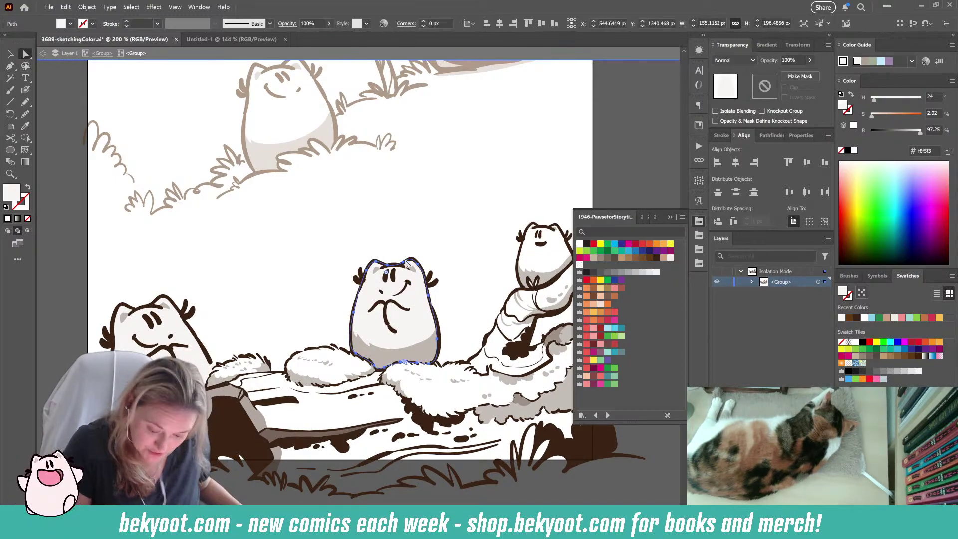
{"action": "left_click", "coordinate": [241, 301]}
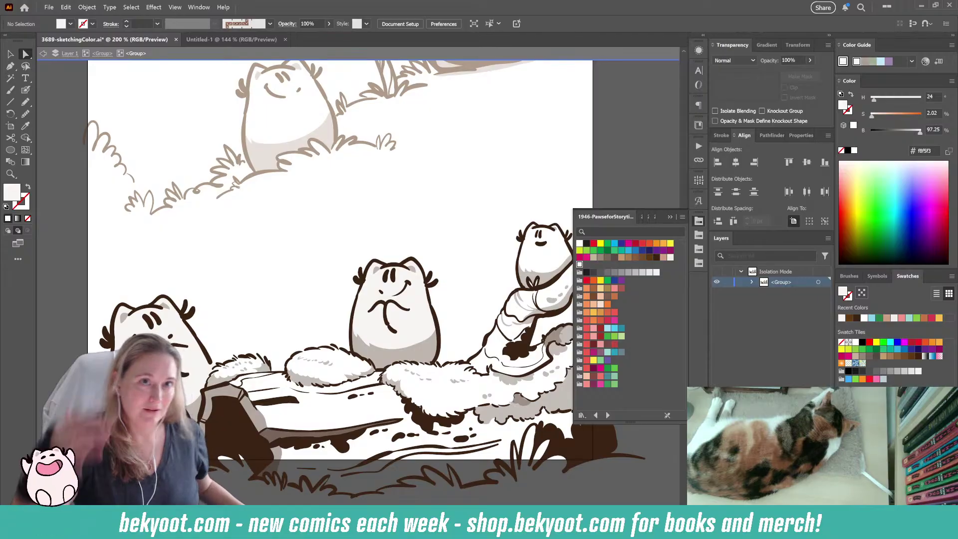
- Draw an off-white base shape behind the small character on the branch with the Pencil, check its anchor points and deselect it
{"action": "left_click_drag", "start_coordinate": [461, 285], "coordinate": [341, 345]}
{"action": "key", "text": "n"}
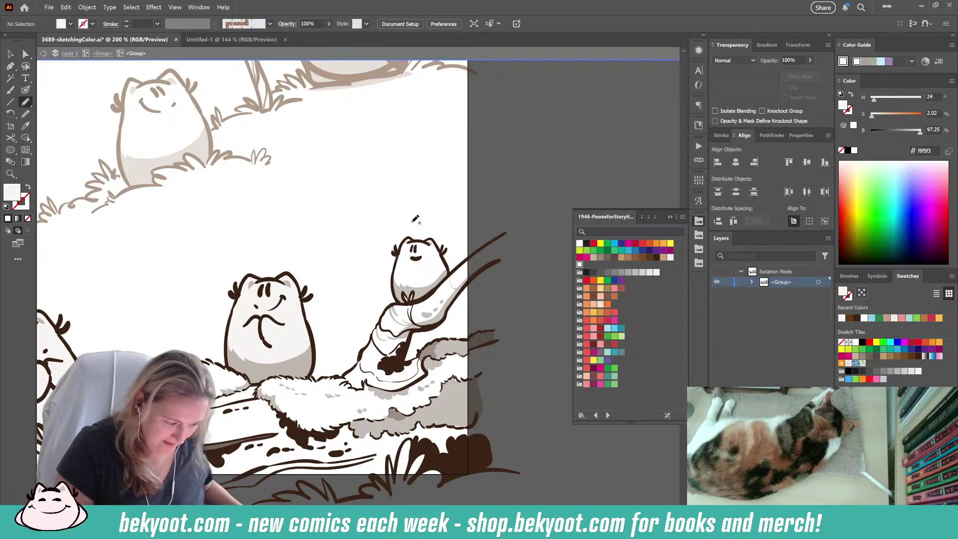
{"action": "mouse_move", "coordinate": [412, 238]}
{"action": "left_mouse_down"}
{"action": "mouse_move", "coordinate": [394, 292]}
{"action": "mouse_move", "coordinate": [400, 301]}
{"action": "mouse_move", "coordinate": [413, 291]}
{"action": "mouse_move", "coordinate": [414, 302]}
{"action": "mouse_move", "coordinate": [450, 273]}
{"action": "mouse_move", "coordinate": [415, 238]}
{"action": "left_mouse_up"}
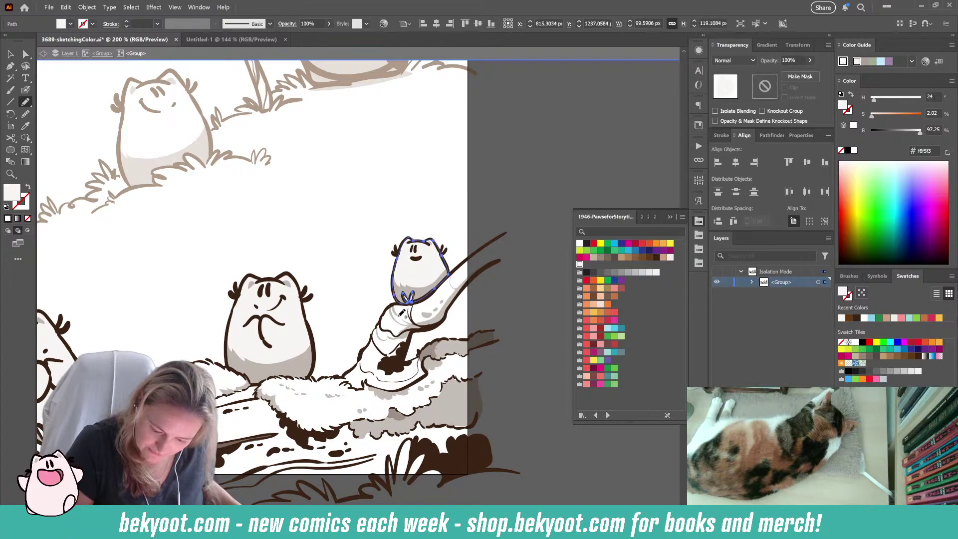
{"action": "left_click", "coordinate": [26, 54]}
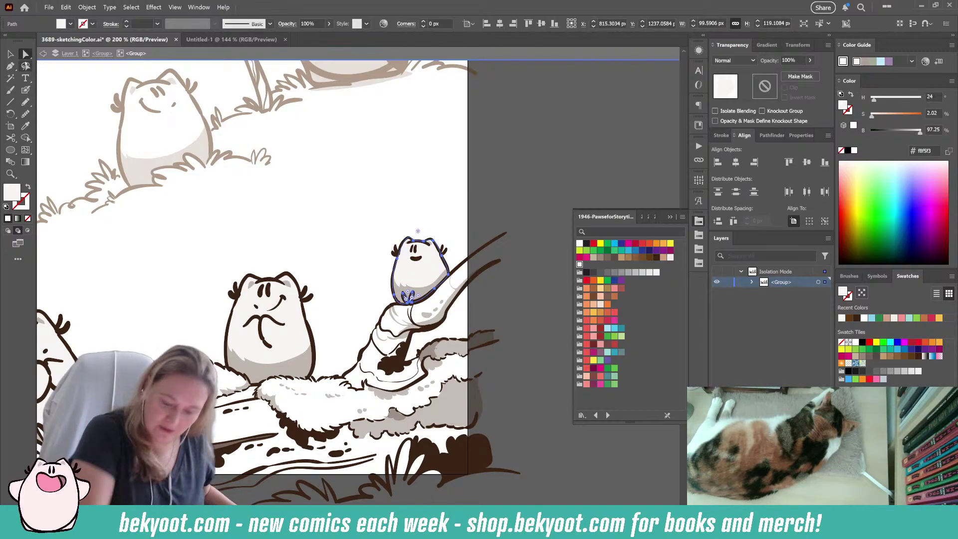
{"action": "left_click", "coordinate": [398, 259]}
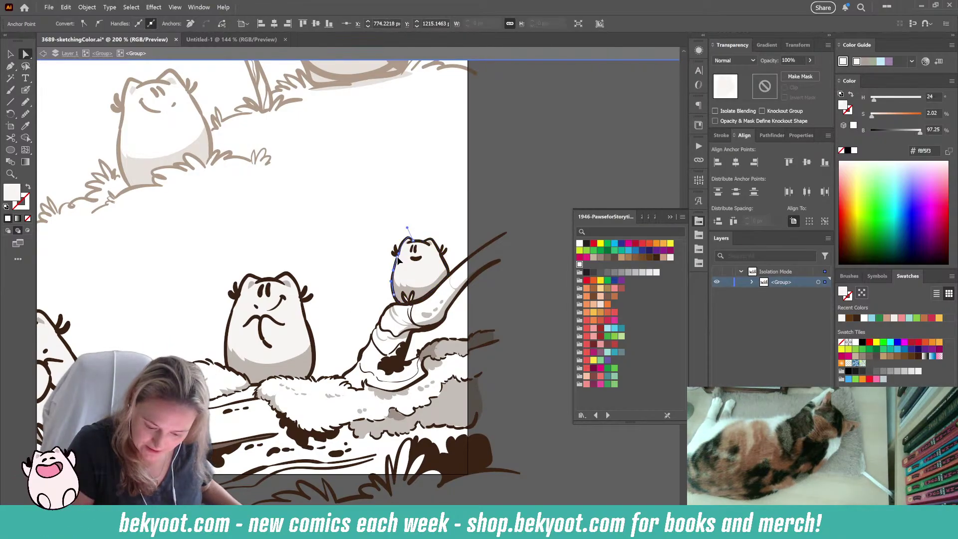
{"action": "left_click", "coordinate": [462, 208]}
{"action": "left_click_drag", "start_coordinate": [365, 480], "coordinate": [429, 365]}
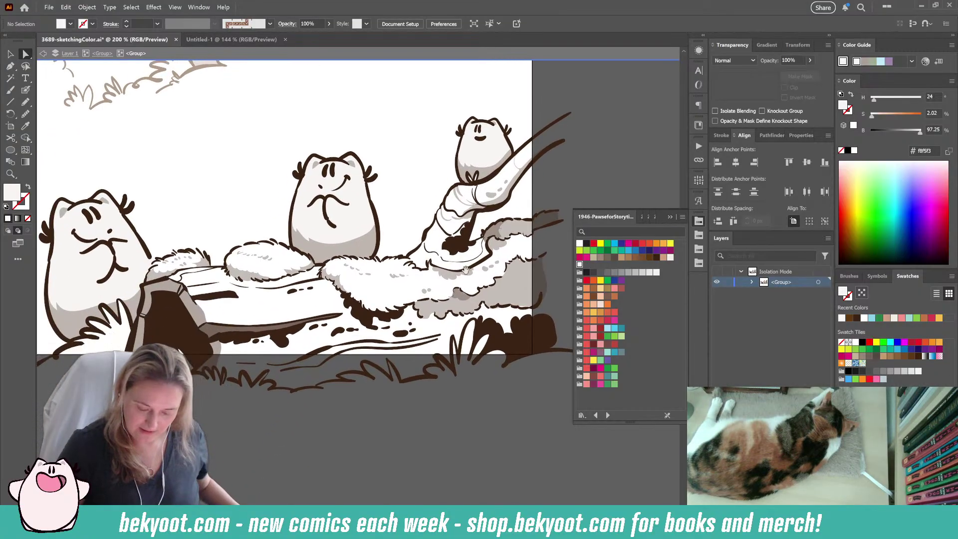
{"action": "left_click", "coordinate": [481, 156]}
{"action": "left_click", "coordinate": [541, 157]}
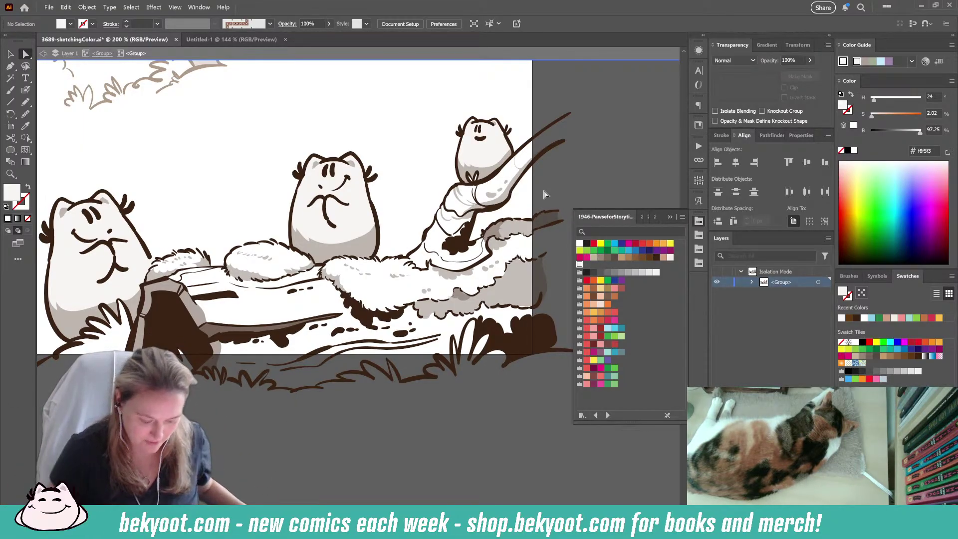
- Draw a green #78a440 shape over the lower part of the leftmost moss clump, using a 2590-LeafyWalk swatch and the Pencil
{"action": "left_click_drag", "start_coordinate": [249, 410], "coordinate": [247, 438]}
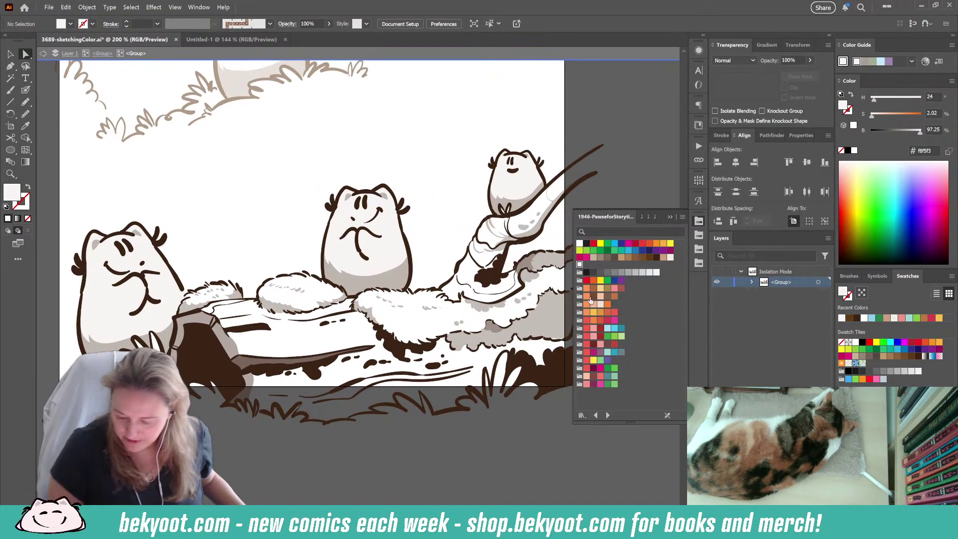
{"action": "left_click", "coordinate": [643, 216]}
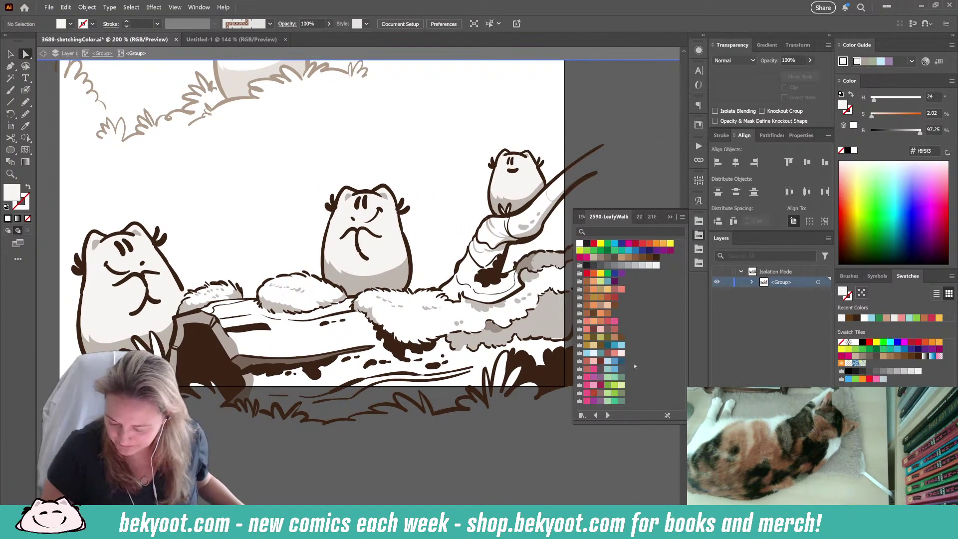
{"action": "left_click", "coordinate": [607, 386]}
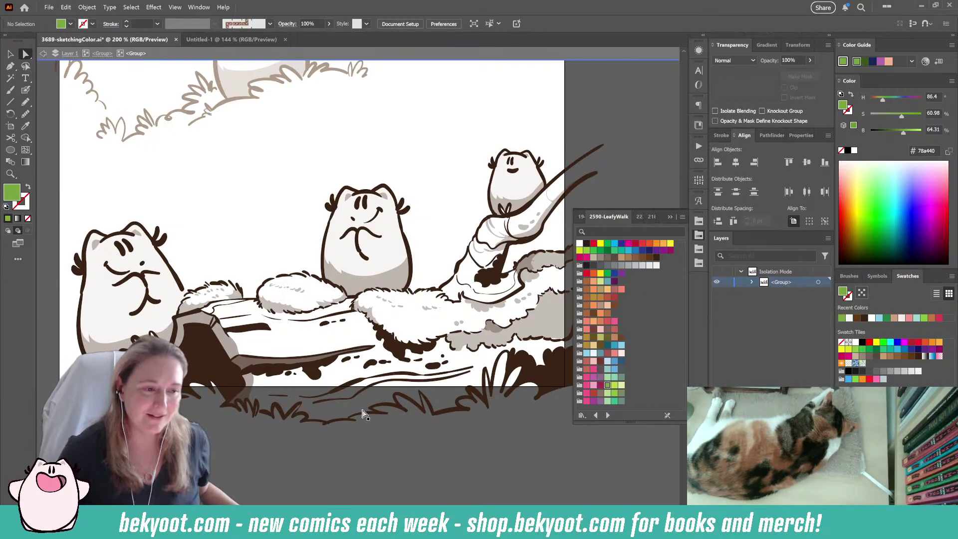
{"action": "left_click", "coordinate": [25, 102]}
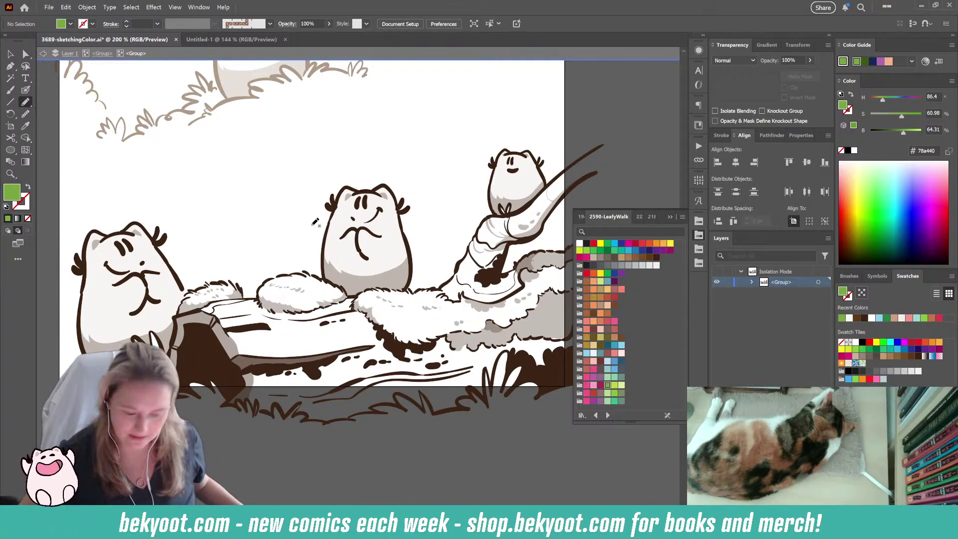
{"action": "scroll", "coordinate": [391, 216], "scroll_direction": "down", "scroll_amount": 2}
{"action": "left_click_drag", "start_coordinate": [408, 165], "coordinate": [398, 364]}
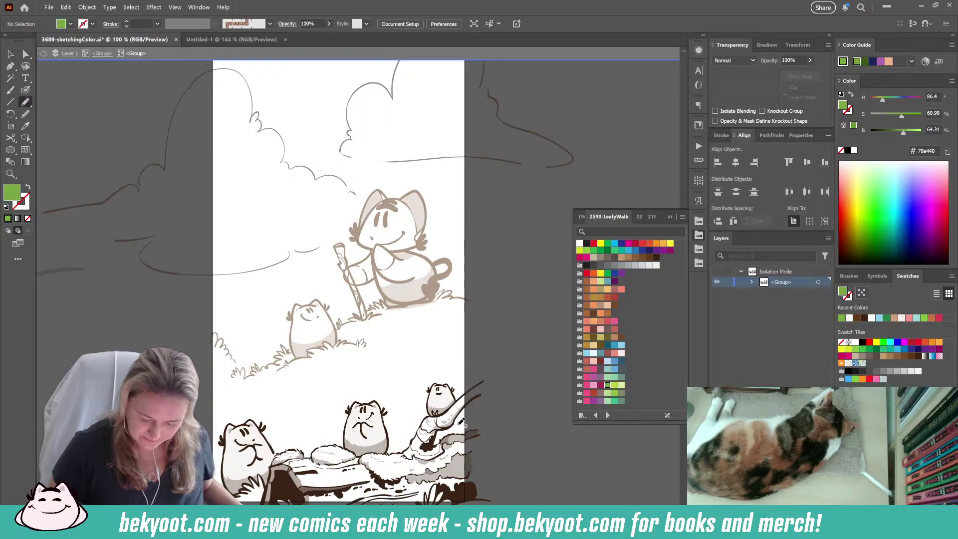
{"action": "scroll", "coordinate": [459, 345], "scroll_direction": "down", "scroll_amount": 4}
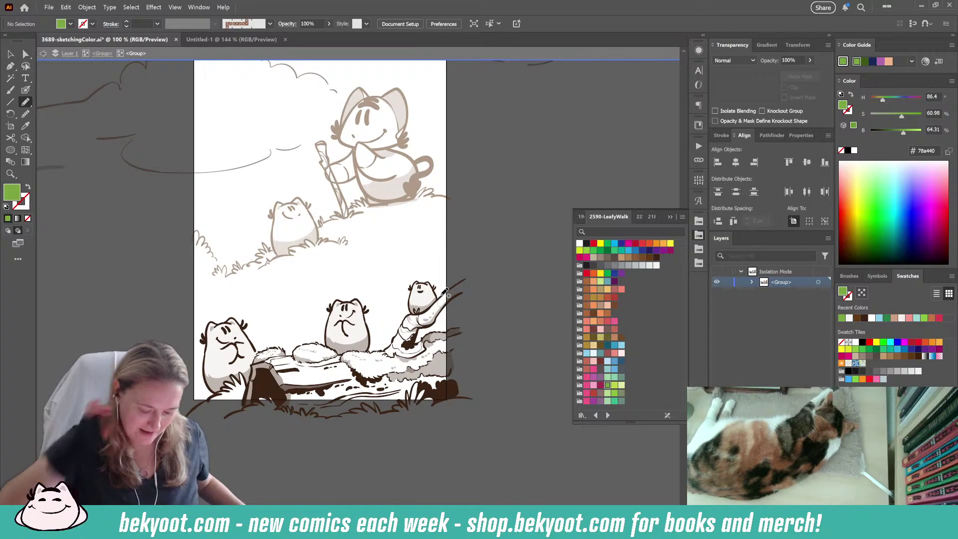
{"action": "scroll", "coordinate": [312, 374], "scroll_direction": "up", "scroll_amount": 2}
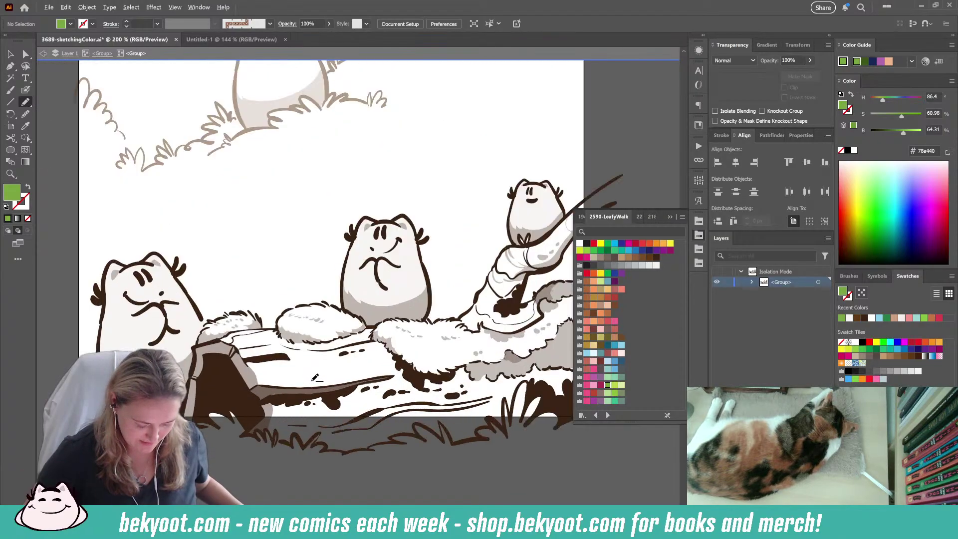
{"action": "left_click_drag", "start_coordinate": [312, 374], "coordinate": [347, 340]}
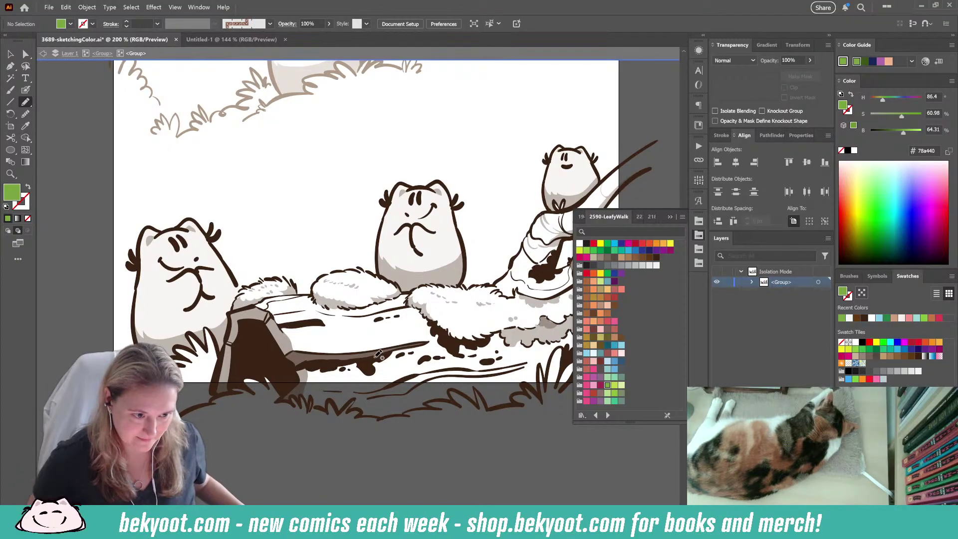
{"action": "scroll", "coordinate": [265, 363], "scroll_direction": "up", "scroll_amount": 1}
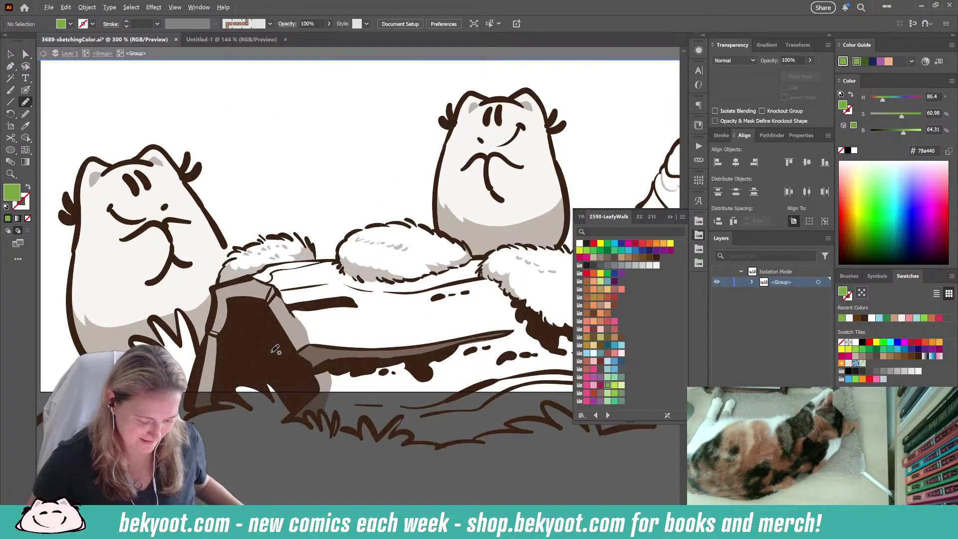
{"action": "mouse_move", "coordinate": [238, 258]}
{"action": "left_mouse_down"}
{"action": "mouse_move", "coordinate": [217, 285]}
{"action": "mouse_move", "coordinate": [316, 259]}
{"action": "mouse_move", "coordinate": [299, 236]}
{"action": "mouse_move", "coordinate": [297, 245]}
{"action": "mouse_move", "coordinate": [243, 260]}
{"action": "left_mouse_up"}
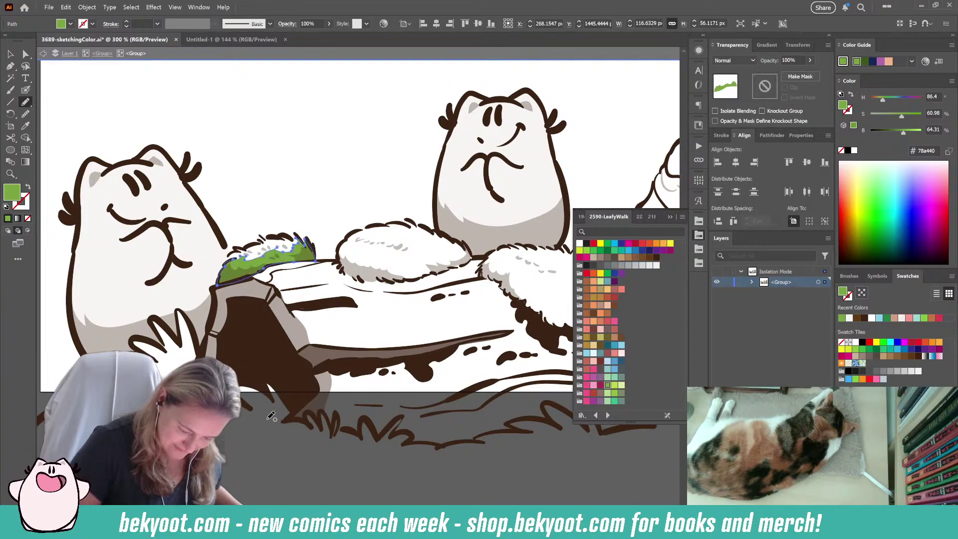
{"action": "left_click_drag", "start_coordinate": [356, 470], "coordinate": [333, 468]}
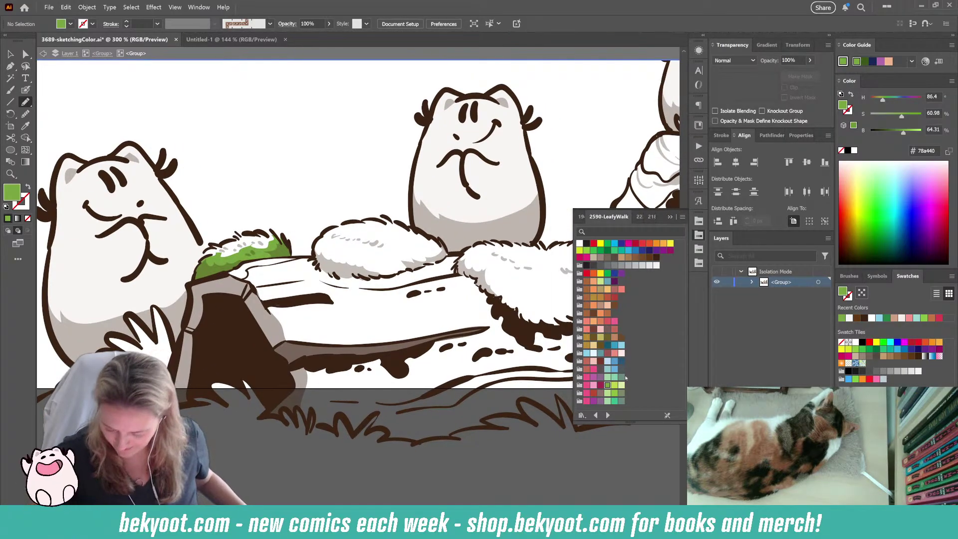
- Draw light green #bbd64a shapes over the upper parts of the leftmost and middle moss clumps with the Pencil
{"action": "left_click", "coordinate": [614, 385]}
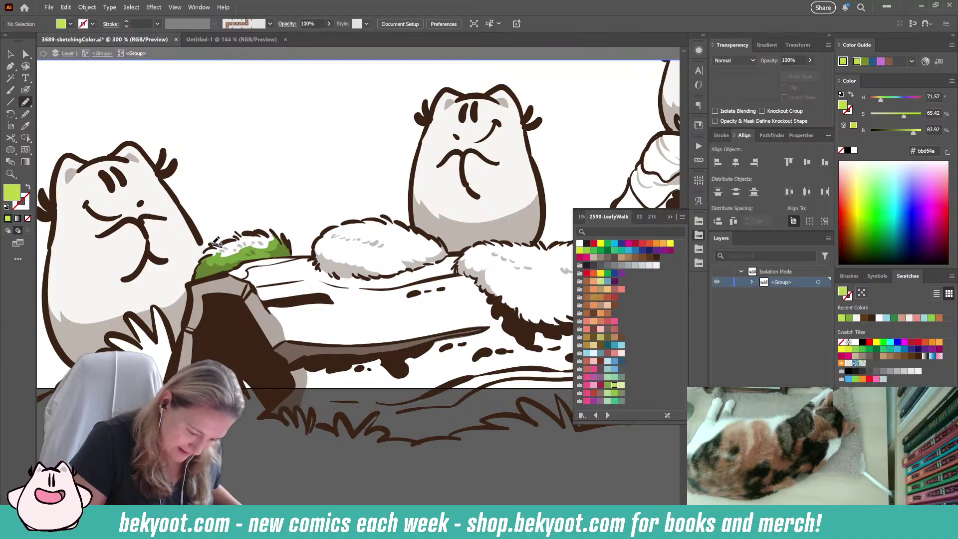
{"action": "mouse_move", "coordinate": [209, 248]}
{"action": "left_mouse_down"}
{"action": "mouse_move", "coordinate": [219, 267]}
{"action": "mouse_move", "coordinate": [283, 247]}
{"action": "mouse_move", "coordinate": [276, 231]}
{"action": "mouse_move", "coordinate": [220, 243]}
{"action": "left_mouse_up"}
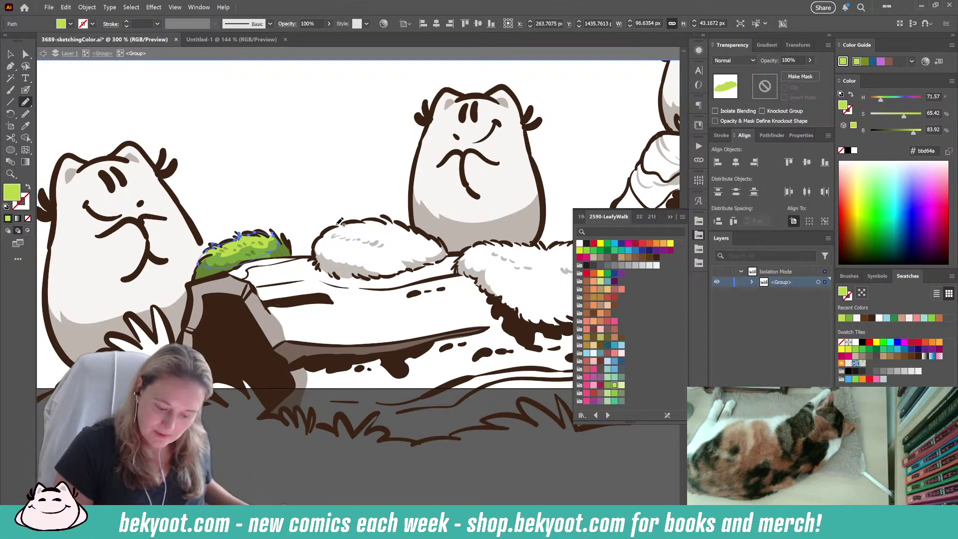
{"action": "mouse_move", "coordinate": [325, 237]}
{"action": "left_mouse_down"}
{"action": "mouse_move", "coordinate": [375, 252]}
{"action": "mouse_move", "coordinate": [438, 243]}
{"action": "mouse_move", "coordinate": [383, 217]}
{"action": "mouse_move", "coordinate": [321, 235]}
{"action": "left_mouse_up"}
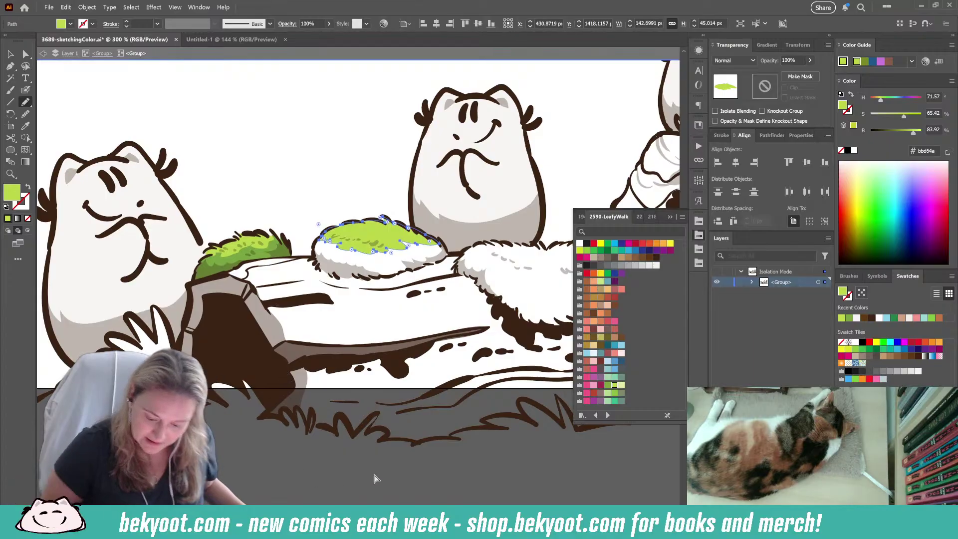
{"action": "key", "text": "ctrl+shift+a"}
- Draw a #78a440 green shape over the lower part of the middle moss clump, reusing the leftmost clump's color, and deselect it
{"action": "left_click", "coordinate": [218, 261], "text": "ctrl"}
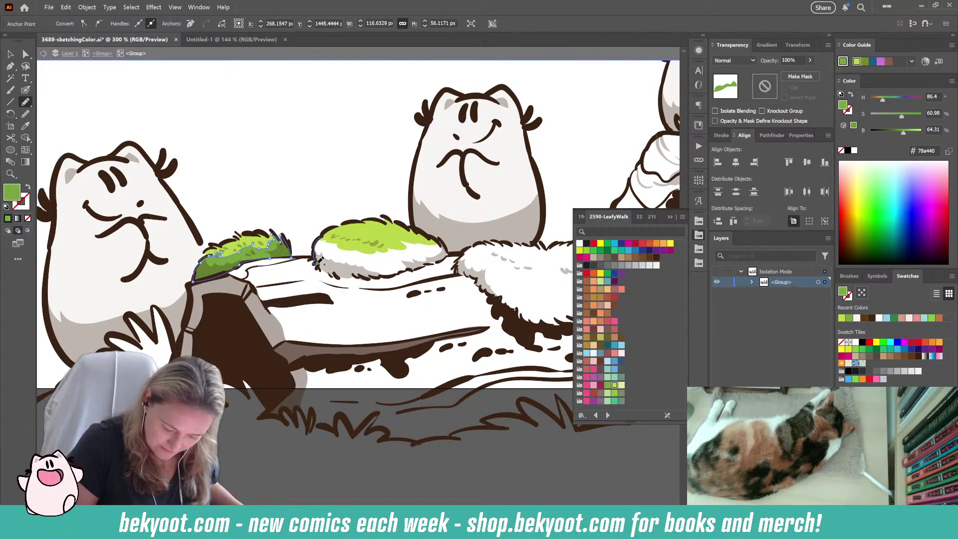
{"action": "mouse_move", "coordinate": [337, 272]}
{"action": "left_mouse_down"}
{"action": "mouse_move", "coordinate": [393, 273]}
{"action": "mouse_move", "coordinate": [450, 245]}
{"action": "mouse_move", "coordinate": [411, 231]}
{"action": "mouse_move", "coordinate": [337, 232]}
{"action": "mouse_move", "coordinate": [319, 243]}
{"action": "left_mouse_up"}
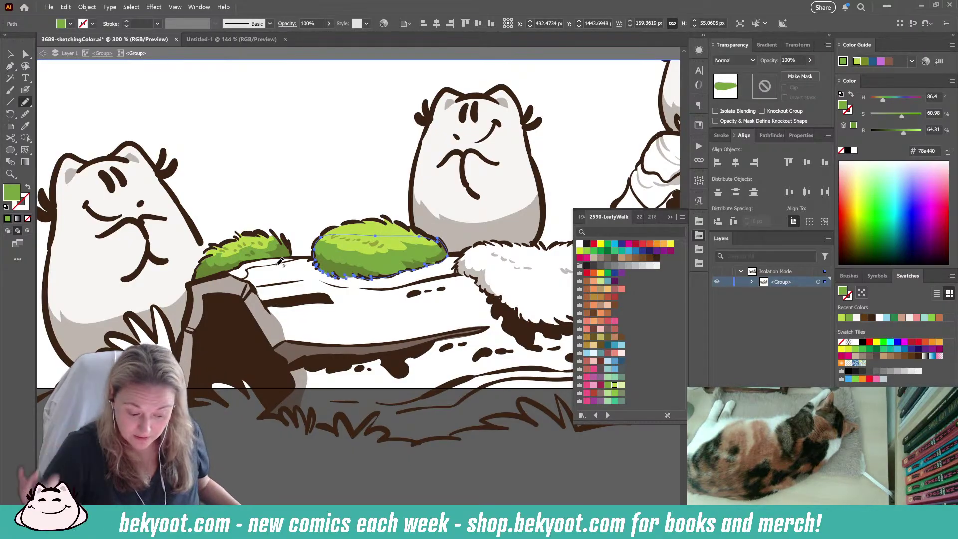
{"action": "key", "text": "ctrl+shift+a"}
- Paint small pale green #e0eaa8 highlight strokes across the tops of the green moss clumps with the Blob Brush
{"action": "left_click", "coordinate": [25, 90]}
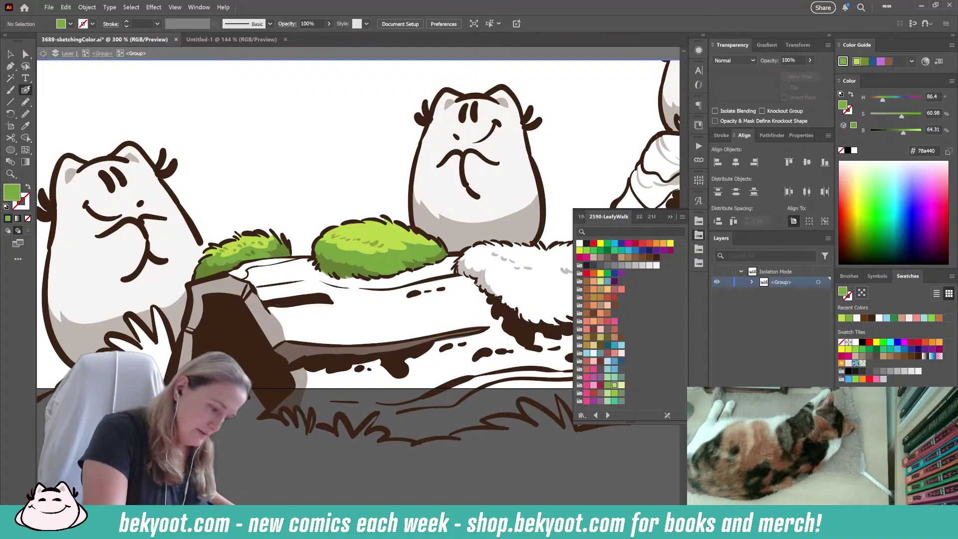
{"action": "left_click", "coordinate": [621, 384]}
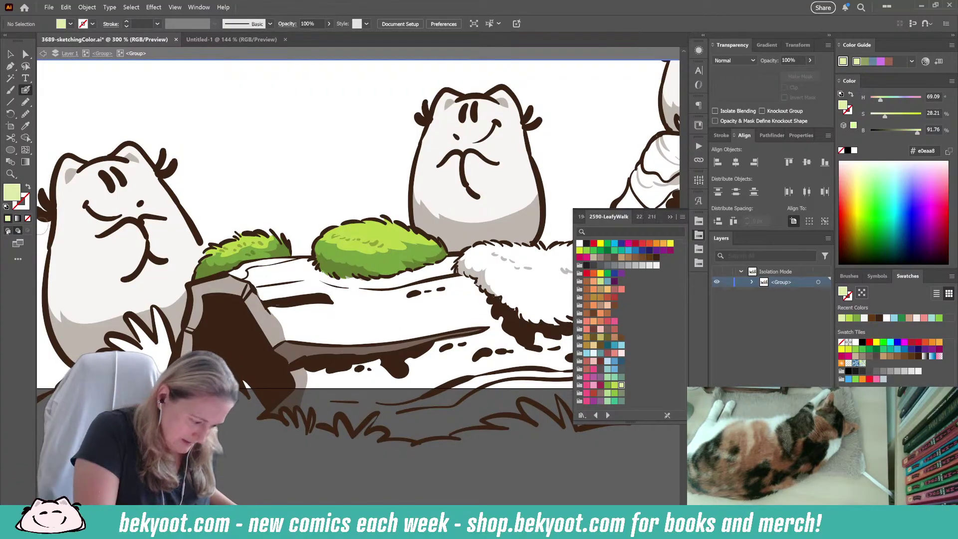
{"action": "key", "text": "shift+x"}
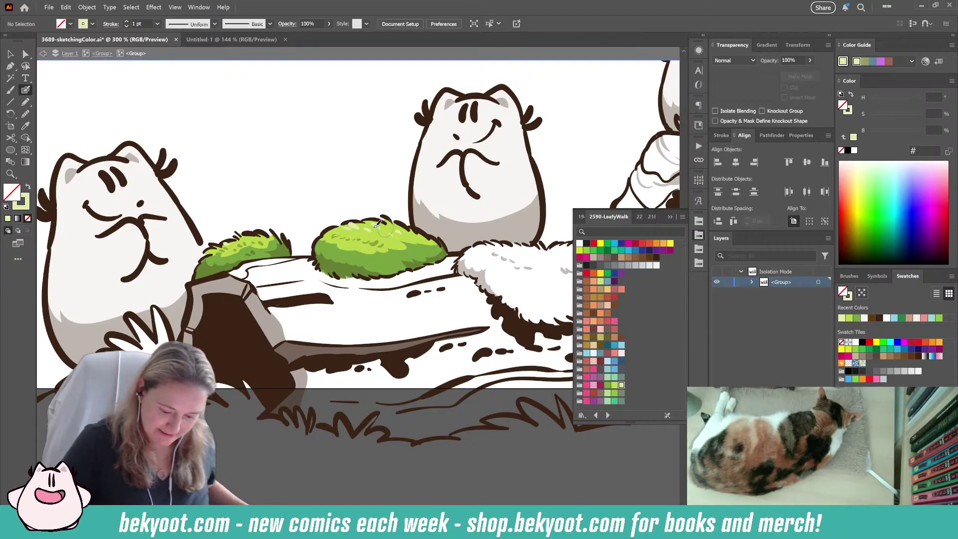
- Draw a #78a440 green shape over the large right-hand moss clump with the Pencil and move it behind the line art
{"action": "left_click", "coordinate": [25, 103]}
{"action": "scroll", "coordinate": [336, 487], "scroll_direction": "right", "scroll_amount": 3}
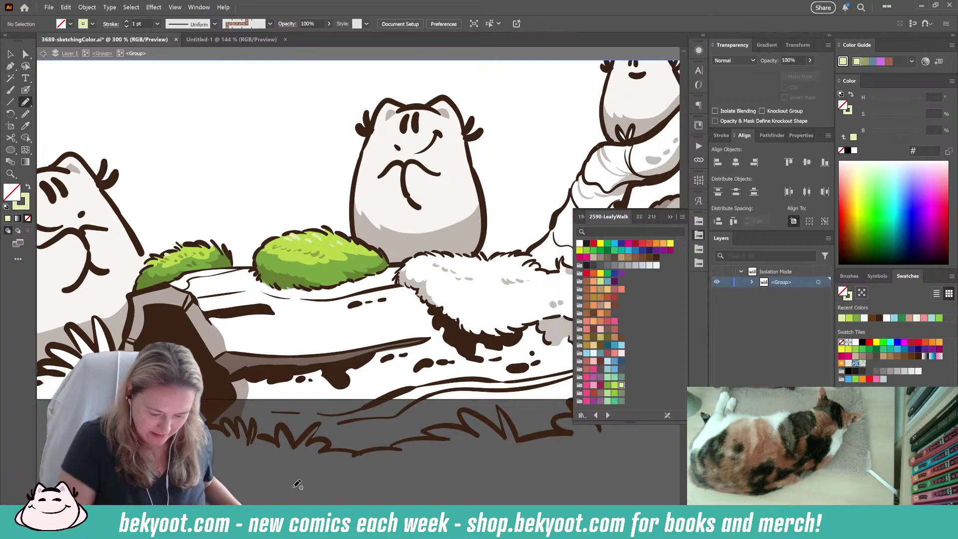
{"action": "key", "text": "shift+x"}
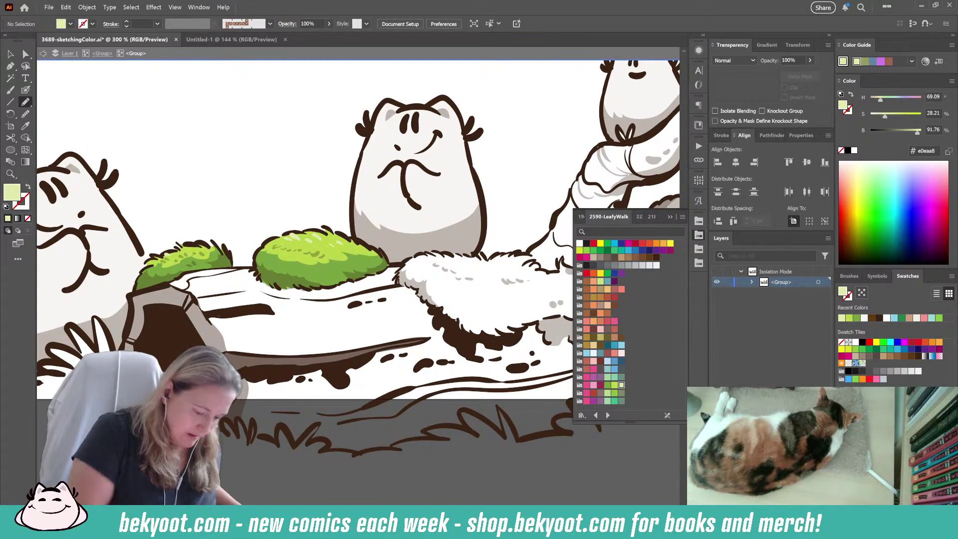
{"action": "key", "text": "i"}
{"action": "left_click", "coordinate": [328, 274]}
{"action": "scroll", "coordinate": [438, 464], "scroll_direction": "right", "scroll_amount": 3}
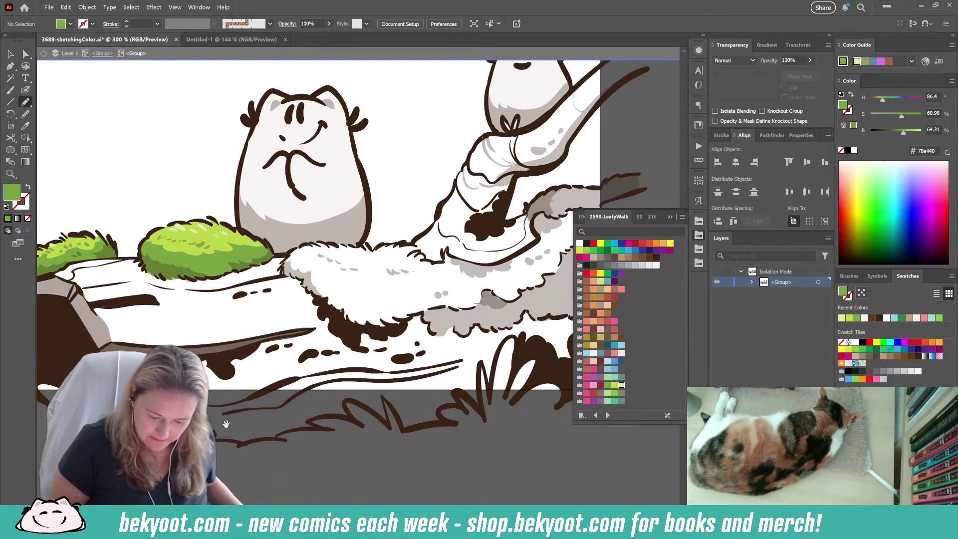
{"action": "left_click_drag", "start_coordinate": [421, 363], "coordinate": [380, 366]}
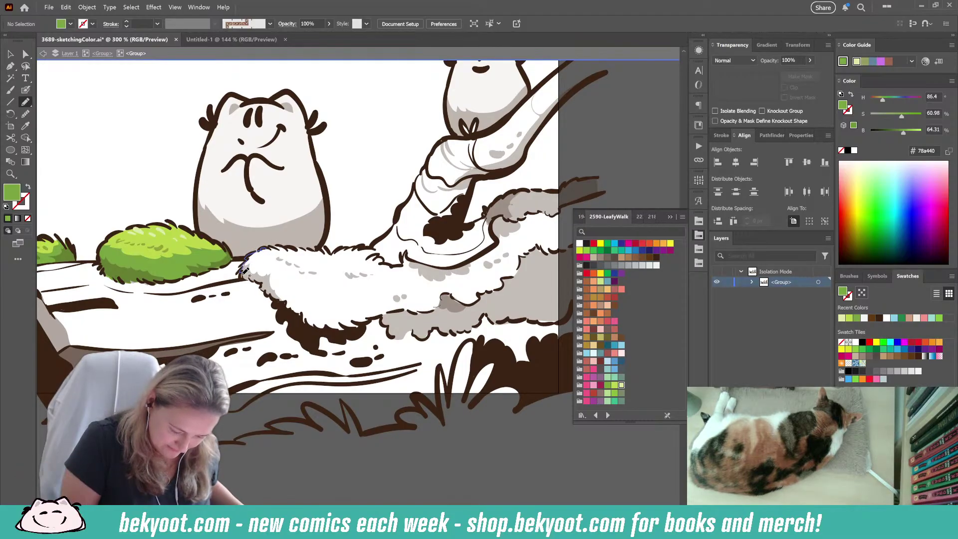
{"action": "mouse_move", "coordinate": [263, 283]}
{"action": "left_mouse_down"}
{"action": "mouse_move", "coordinate": [323, 337]}
{"action": "mouse_move", "coordinate": [381, 318]}
{"action": "mouse_move", "coordinate": [392, 337]}
{"action": "mouse_move", "coordinate": [422, 337]}
{"action": "mouse_move", "coordinate": [467, 332]}
{"action": "mouse_move", "coordinate": [485, 317]}
{"action": "mouse_move", "coordinate": [562, 321]}
{"action": "mouse_move", "coordinate": [578, 270]}
{"action": "left_mouse_up"}
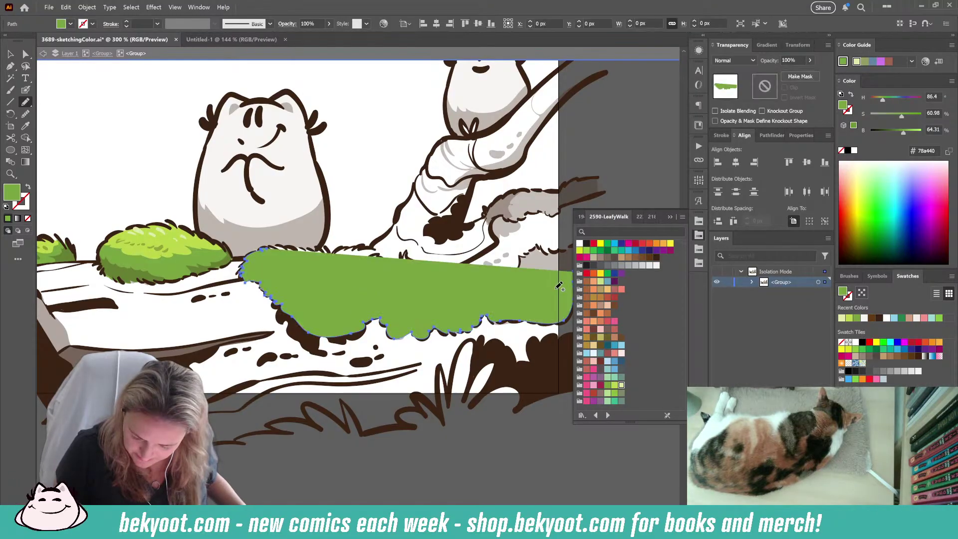
{"action": "left_click_drag", "start_coordinate": [528, 294], "coordinate": [421, 304]}
{"action": "left_click", "coordinate": [18, 231]}
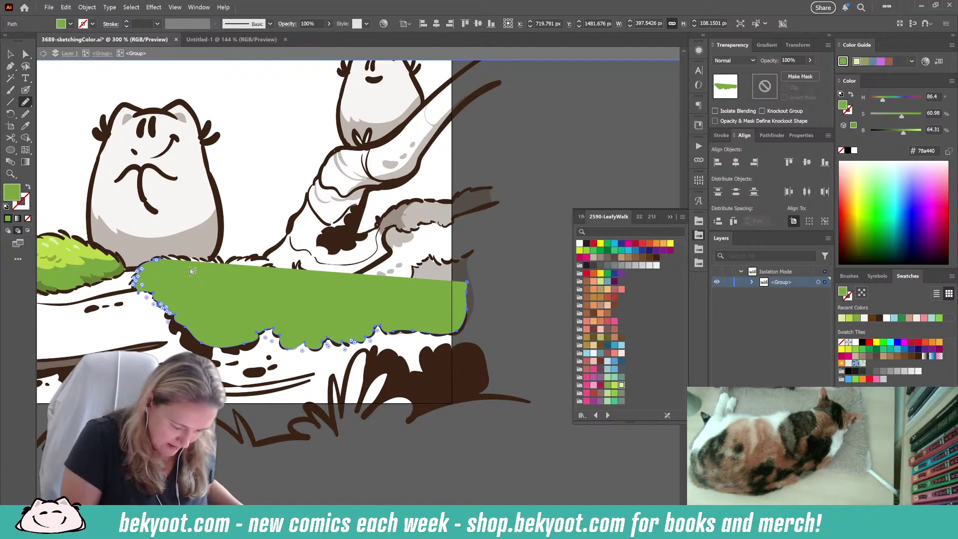
{"action": "key", "text": "ctrl+["}
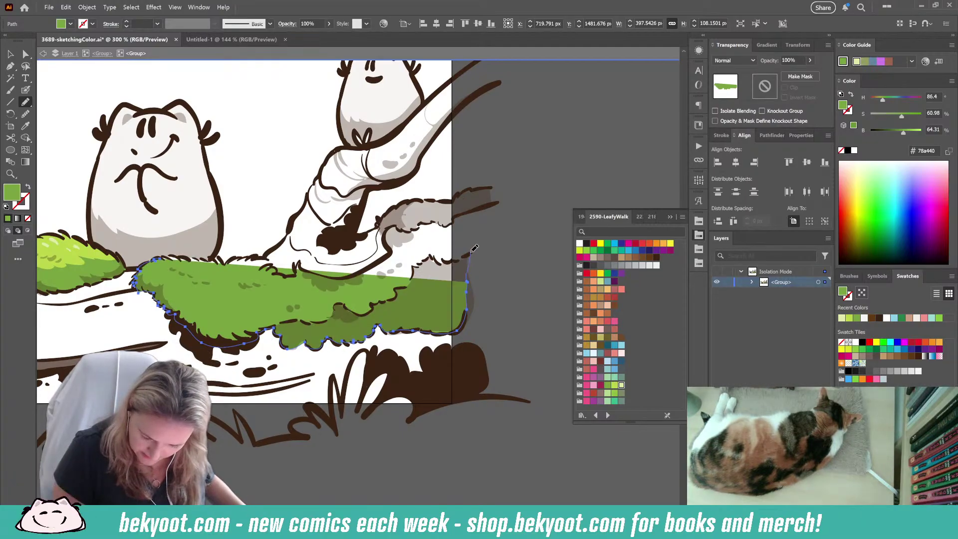
- Redraw the green shape's upper outline to take in the moss at the far right and leave the clump's top bare
{"action": "left_click_drag", "start_coordinate": [490, 212], "coordinate": [491, 189]}
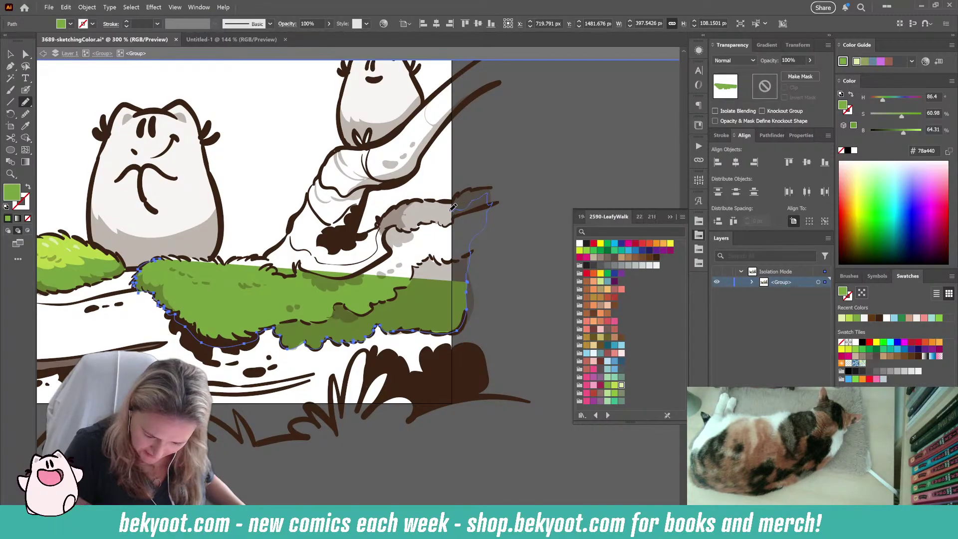
{"action": "left_click_drag", "start_coordinate": [440, 208], "coordinate": [420, 212]}
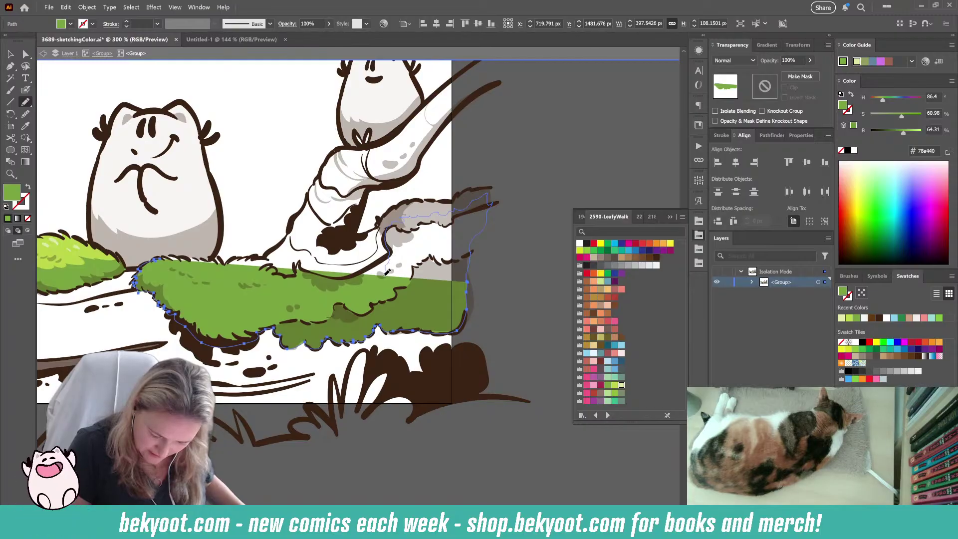
{"action": "left_click_drag", "start_coordinate": [357, 279], "coordinate": [312, 269]}
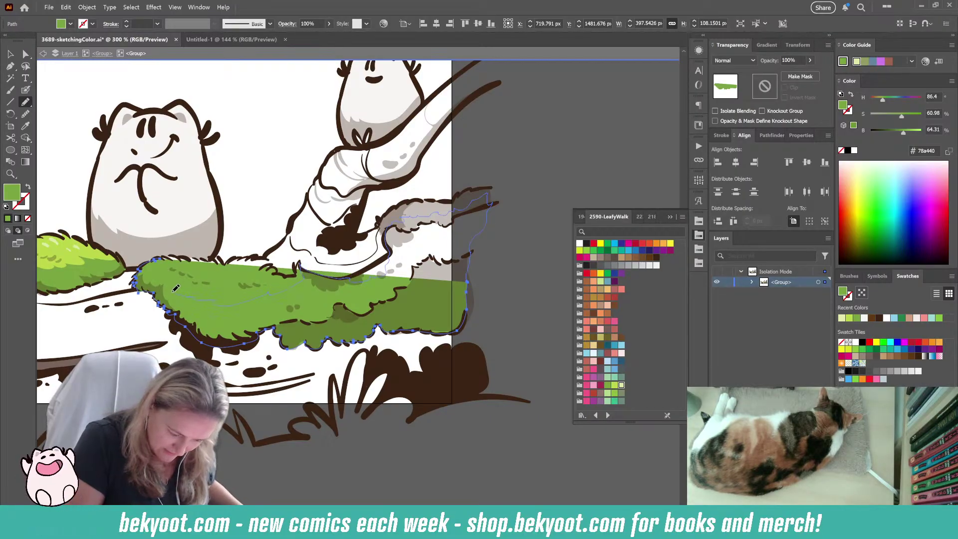
{"action": "left_click_drag", "start_coordinate": [162, 258], "coordinate": [139, 286]}
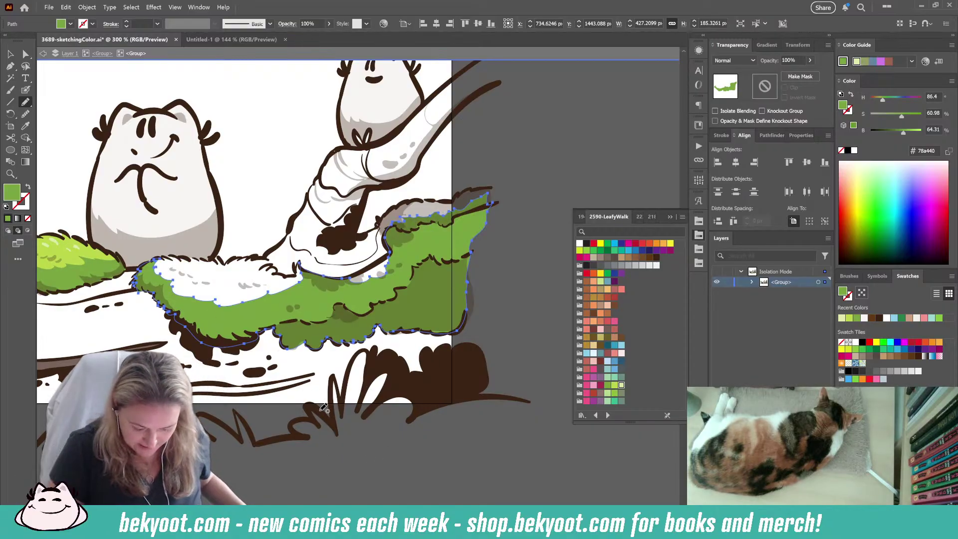
{"action": "key", "text": "ctrl+shift+a"}
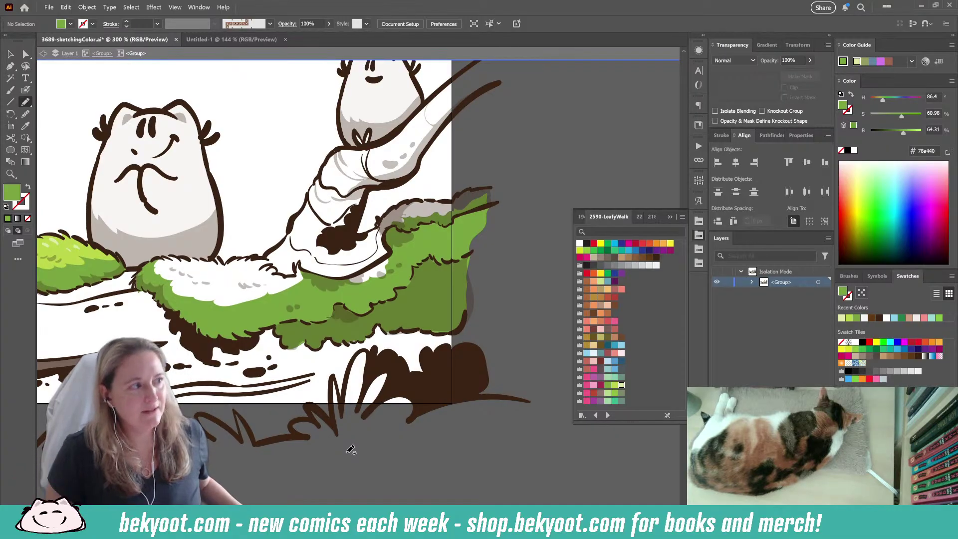
- Draw a pale green #e0eaa8 shape along the top edge of the large moss clump with the Pencil
{"action": "left_click", "coordinate": [614, 385]}
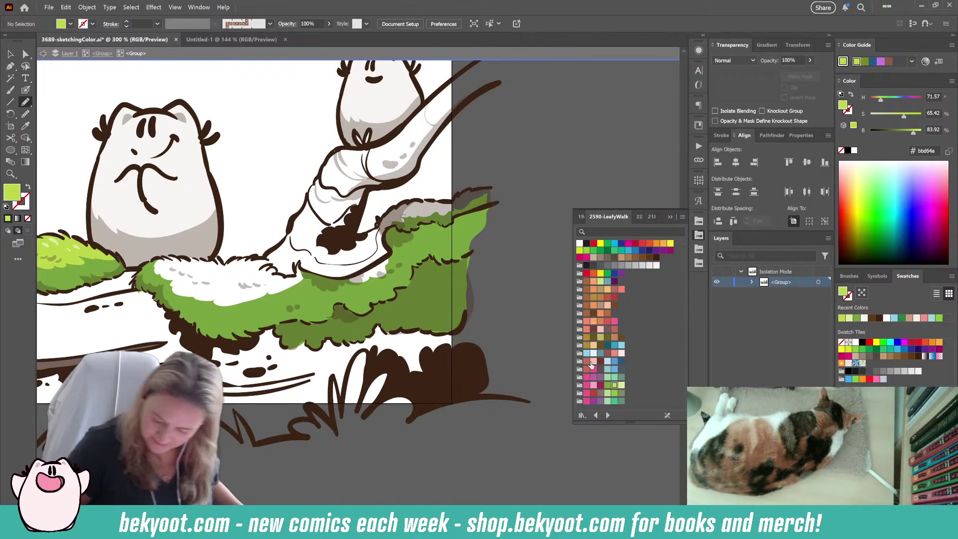
{"action": "left_click", "coordinate": [621, 385]}
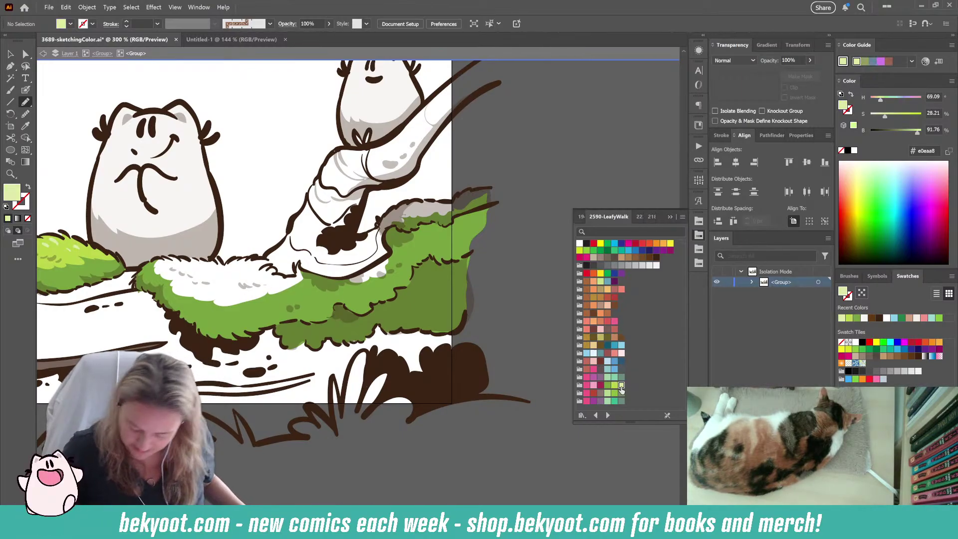
{"action": "mouse_move", "coordinate": [247, 258]}
{"action": "left_mouse_down"}
{"action": "mouse_move", "coordinate": [181, 264]}
{"action": "mouse_move", "coordinate": [210, 276]}
{"action": "mouse_move", "coordinate": [274, 273]}
{"action": "mouse_move", "coordinate": [268, 257]}
{"action": "left_mouse_up"}
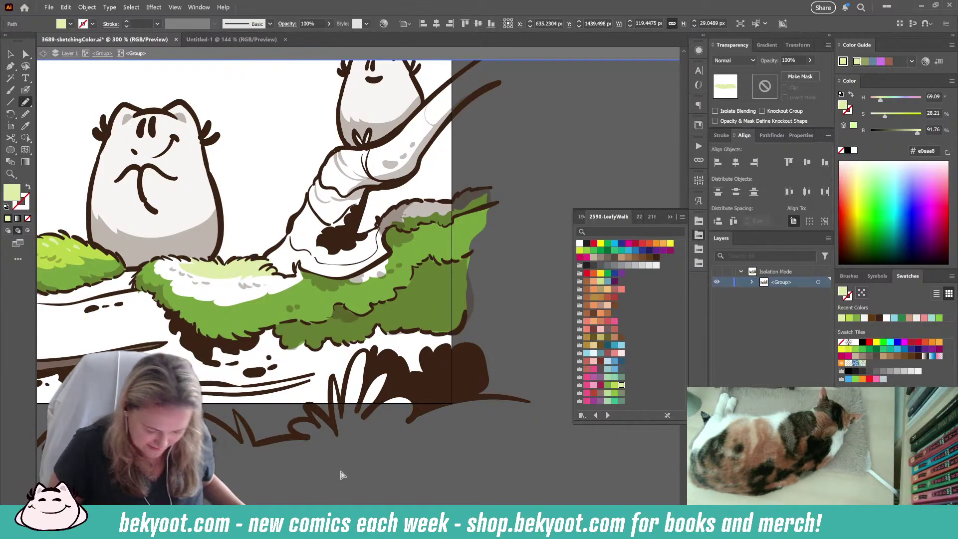
- Draw light green #bbd64a shapes over the upper part of the large moss clump and along the upper moss strip at the far right
{"action": "left_click", "coordinate": [614, 385]}
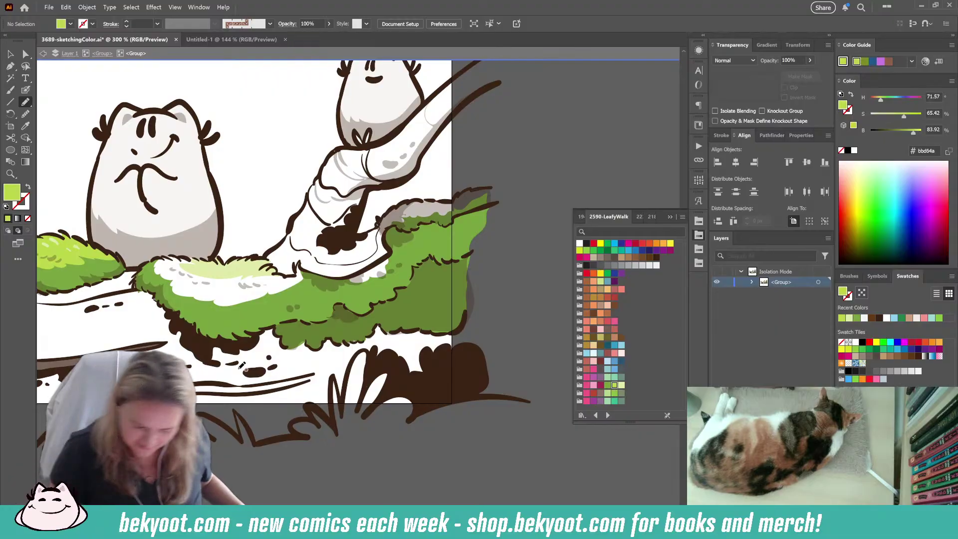
{"action": "mouse_move", "coordinate": [298, 264]}
{"action": "left_mouse_down"}
{"action": "mouse_move", "coordinate": [277, 272]}
{"action": "mouse_move", "coordinate": [189, 254]}
{"action": "mouse_move", "coordinate": [154, 270]}
{"action": "left_mouse_up"}
{"action": "mouse_move", "coordinate": [172, 282]}
{"action": "left_mouse_down"}
{"action": "mouse_move", "coordinate": [201, 310]}
{"action": "mouse_move", "coordinate": [256, 312]}
{"action": "mouse_move", "coordinate": [303, 293]}
{"action": "mouse_move", "coordinate": [302, 272]}
{"action": "left_mouse_up"}
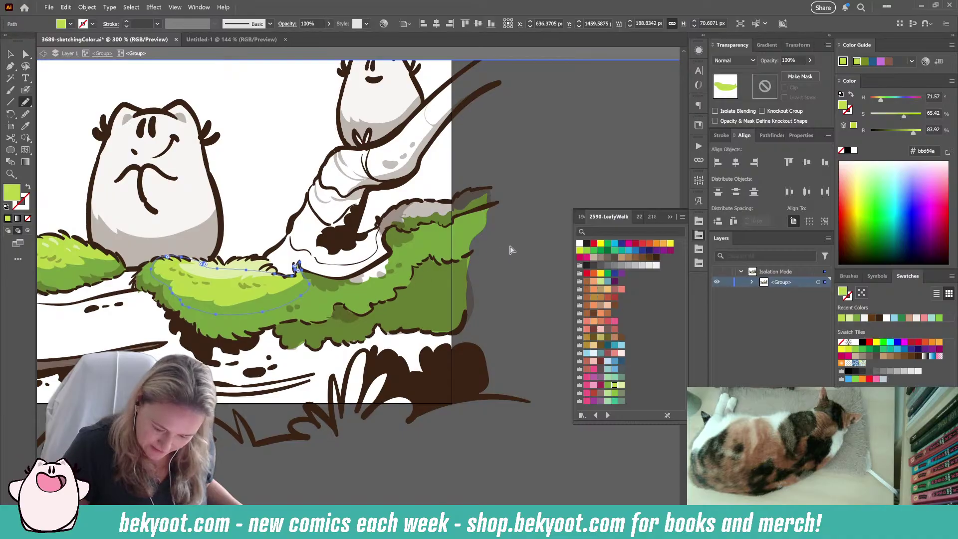
{"action": "left_click", "coordinate": [493, 243], "text": "ctrl"}
{"action": "left_click", "coordinate": [232, 298], "text": "ctrl"}
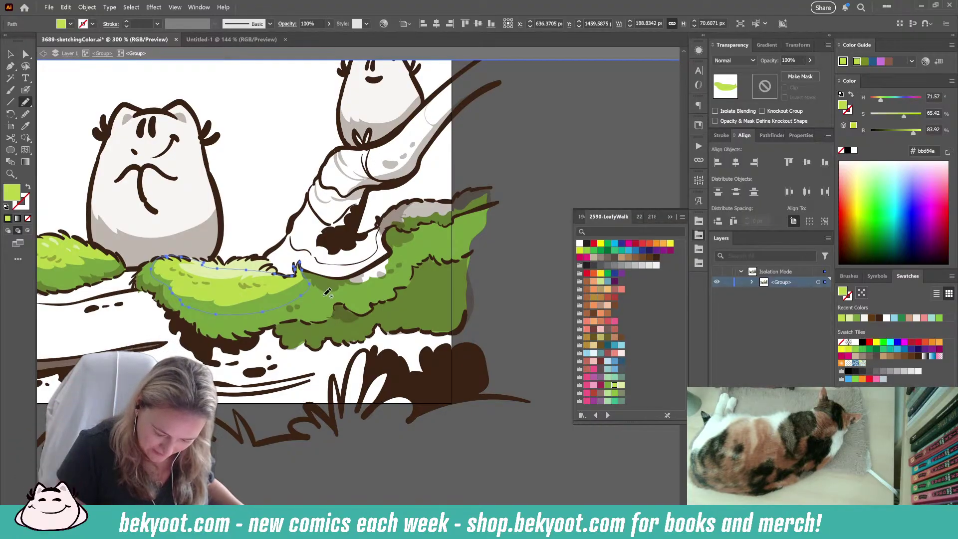
{"action": "left_click", "coordinate": [539, 168], "text": "ctrl"}
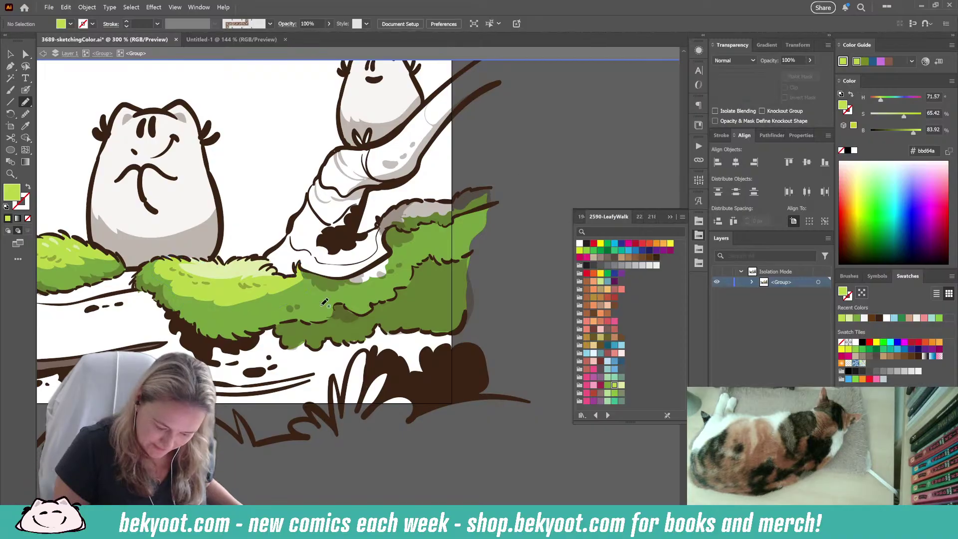
{"action": "mouse_move", "coordinate": [493, 185]}
{"action": "left_mouse_down"}
{"action": "mouse_move", "coordinate": [408, 202]}
{"action": "mouse_move", "coordinate": [382, 220]}
{"action": "mouse_move", "coordinate": [388, 230]}
{"action": "mouse_move", "coordinate": [476, 206]}
{"action": "mouse_move", "coordinate": [499, 190]}
{"action": "left_mouse_up"}
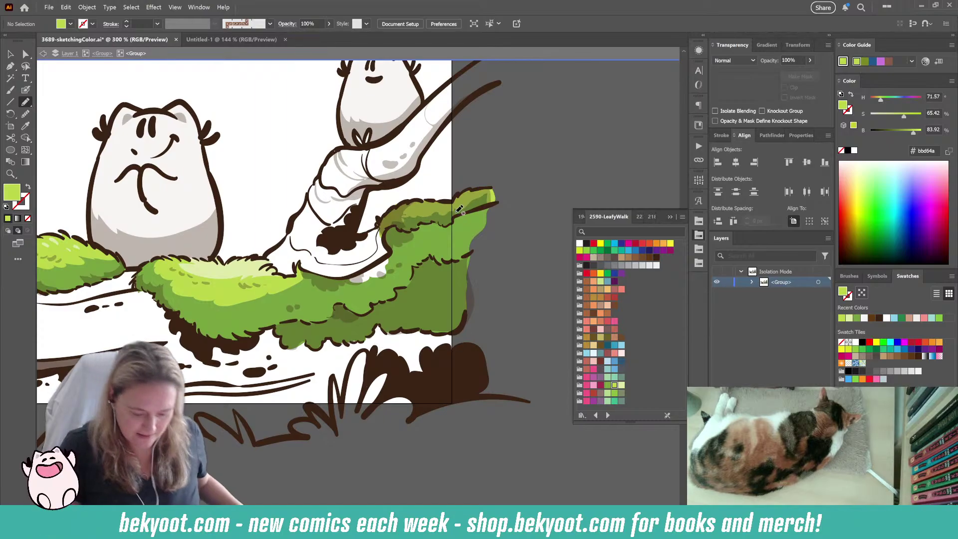
- Paint small pale green #e0eaa8 highlight strokes on the large moss clump with the Blob Brush, reusing the color of its top shape
{"action": "left_click_drag", "start_coordinate": [212, 329], "coordinate": [314, 338]}
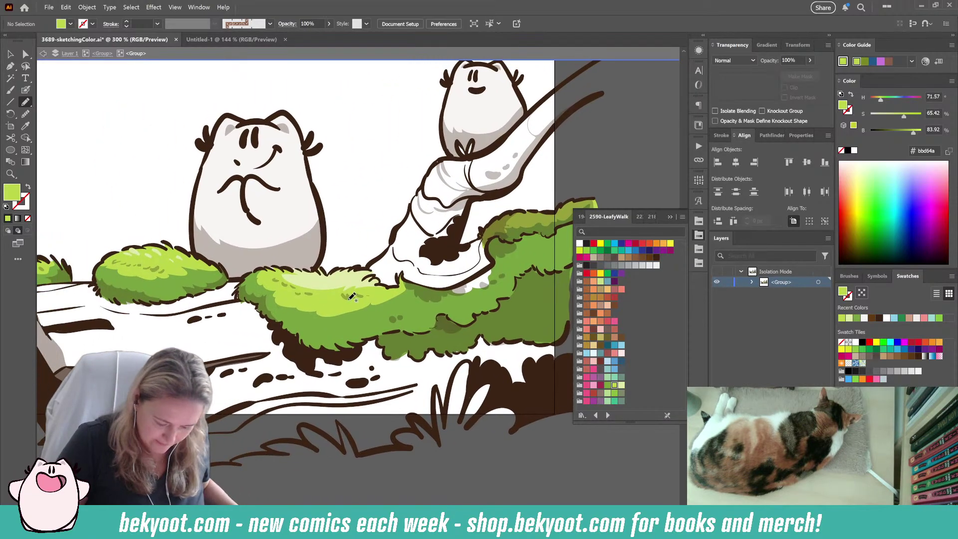
{"action": "left_click", "coordinate": [345, 282], "text": "ctrl"}
{"action": "key", "text": "shift+b"}
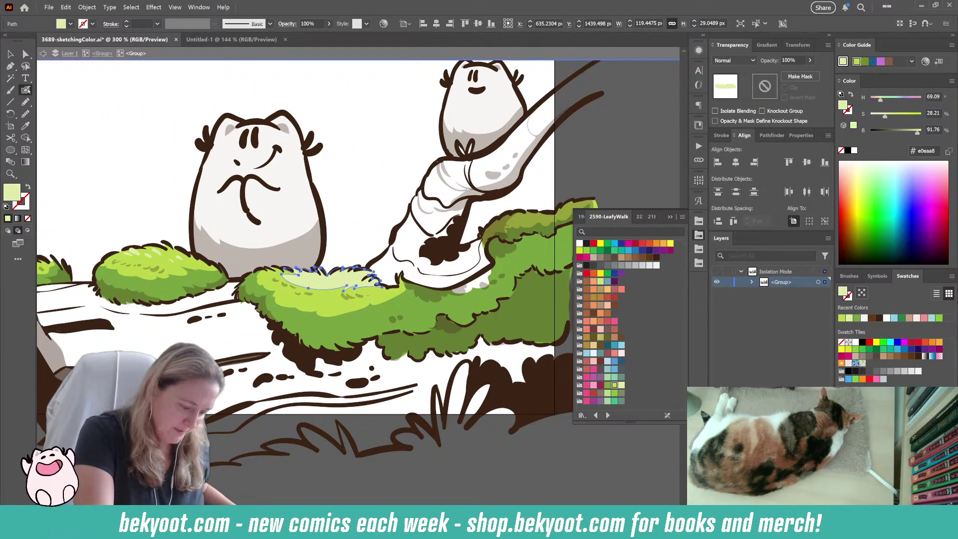
{"action": "key", "text": "ctrl+shift+a"}
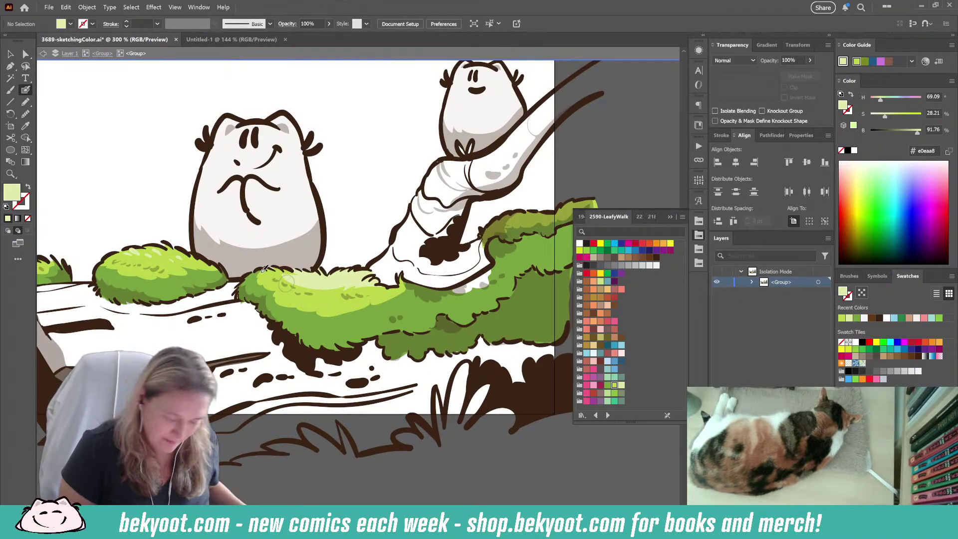
{"action": "left_click_drag", "start_coordinate": [319, 296], "coordinate": [331, 295]}
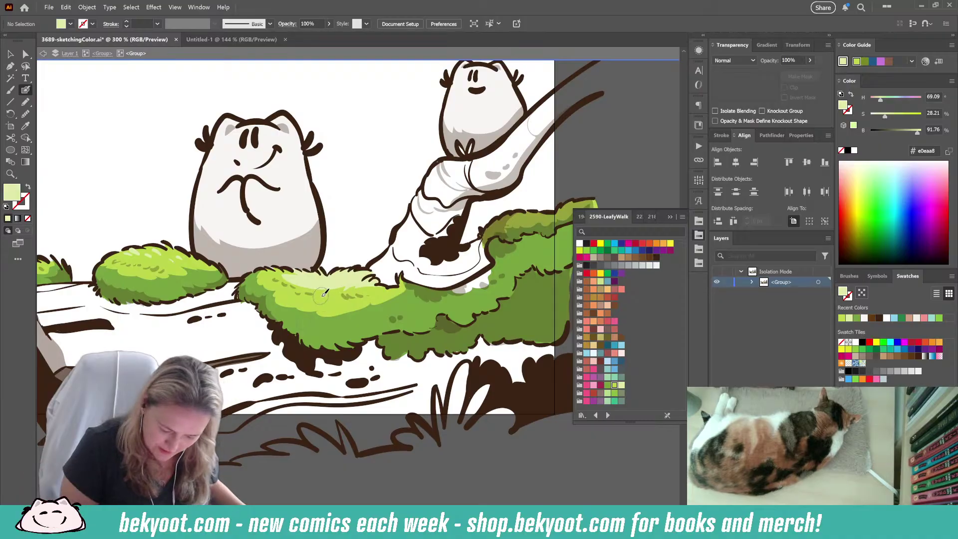
{"action": "key", "text": "shift+x"}
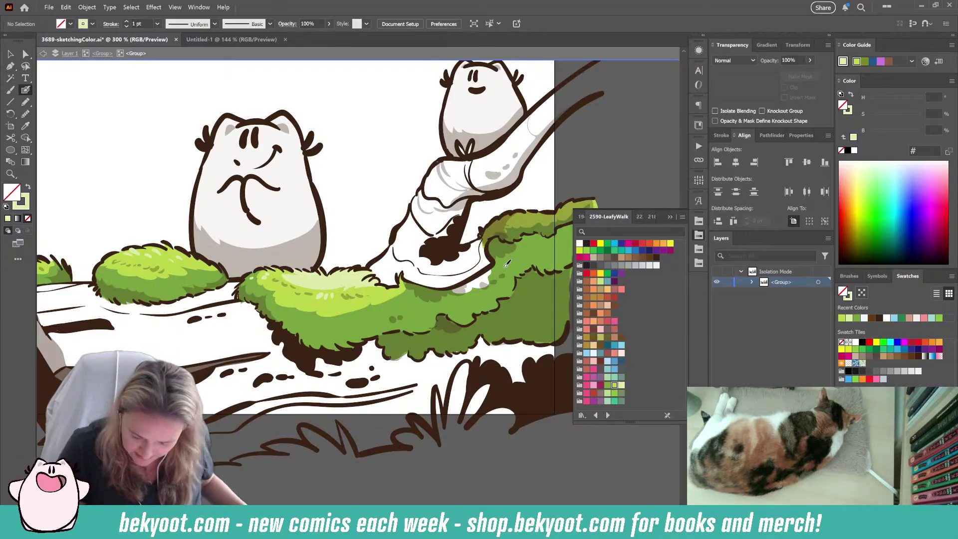
- Paint small light green #bbd64a strokes on the darker lower parts of the moss with the Blob Brush
{"action": "key", "text": "i"}
{"action": "left_click", "coordinate": [310, 312]}
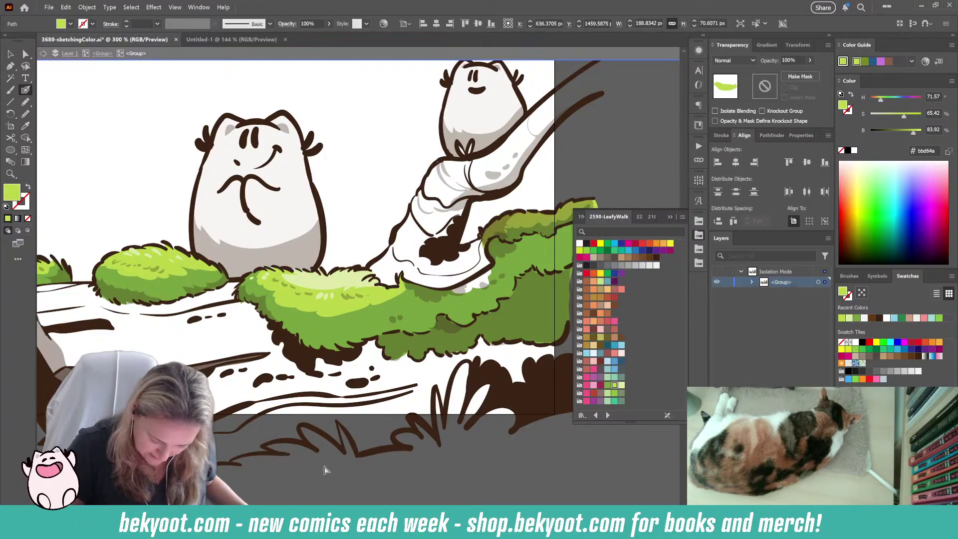
{"action": "key", "text": "shift+x"}
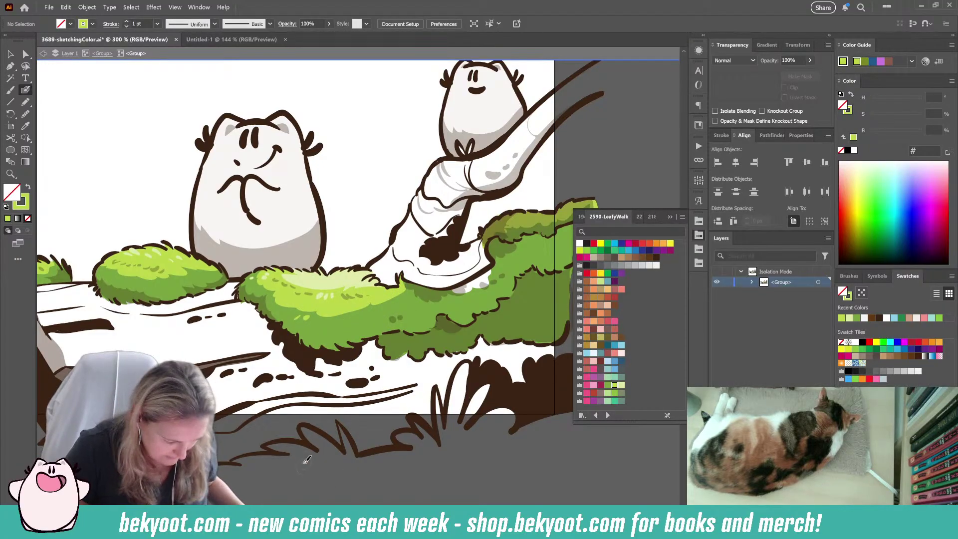
{"action": "key", "text": "shift+x"}
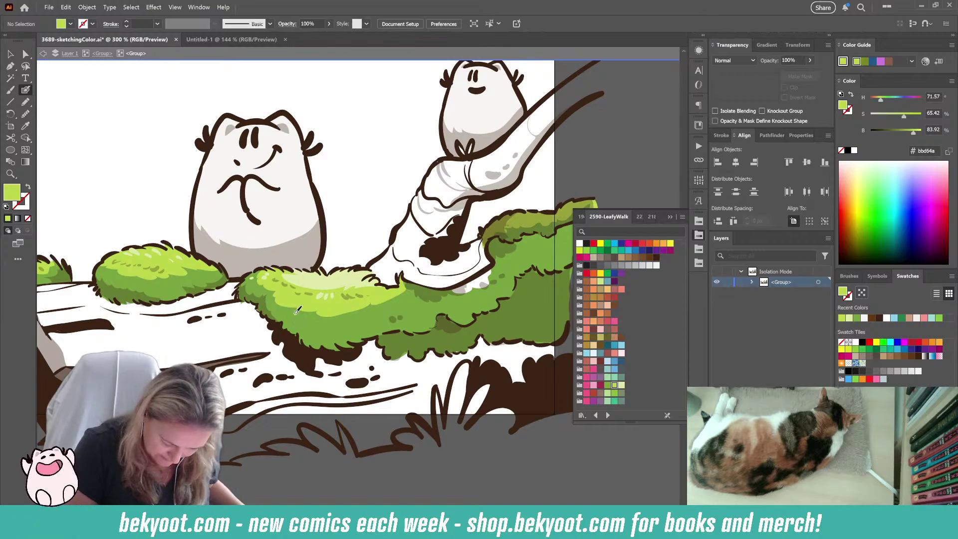
{"action": "key", "text": "shift+x"}
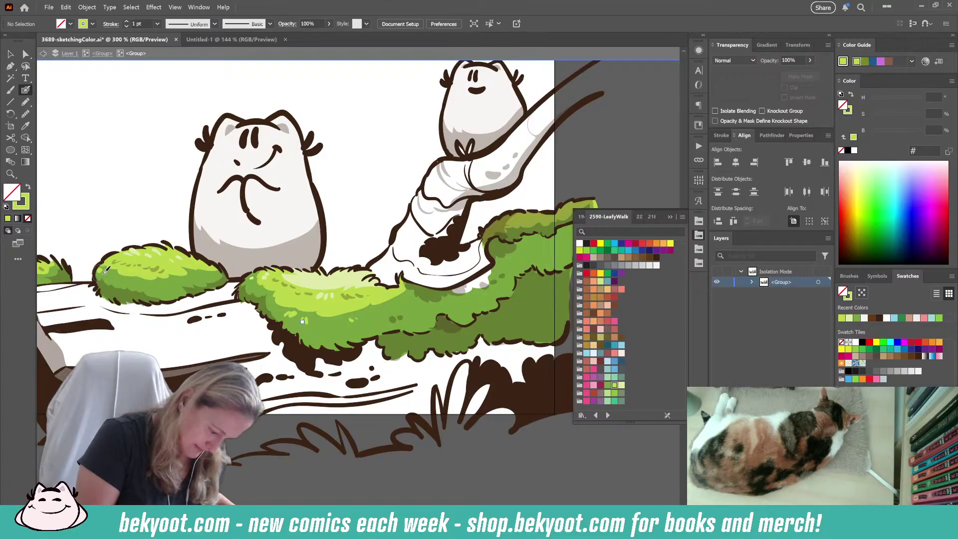
{"action": "left_click_drag", "start_coordinate": [390, 359], "coordinate": [330, 384]}
{"action": "left_click_drag", "start_coordinate": [344, 315], "coordinate": [197, 302]}
- Draw a light green #bbd64a moss shape at the base of the raised branch with the Pencil, and send it behind the line art
{"action": "left_click", "coordinate": [25, 102]}
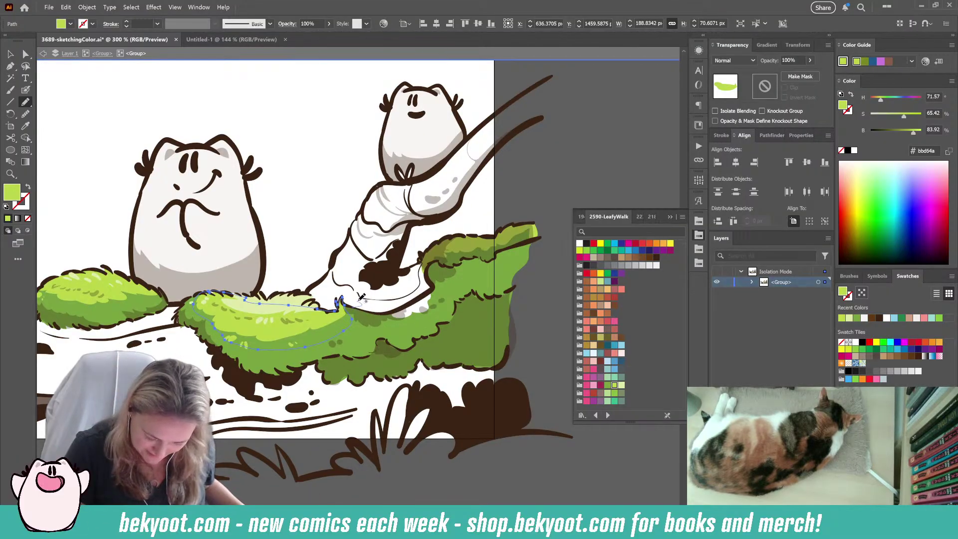
{"action": "mouse_move", "coordinate": [359, 291]}
{"action": "left_mouse_down"}
{"action": "mouse_move", "coordinate": [411, 267]}
{"action": "mouse_move", "coordinate": [401, 285]}
{"action": "mouse_move", "coordinate": [438, 292]}
{"action": "left_mouse_up"}
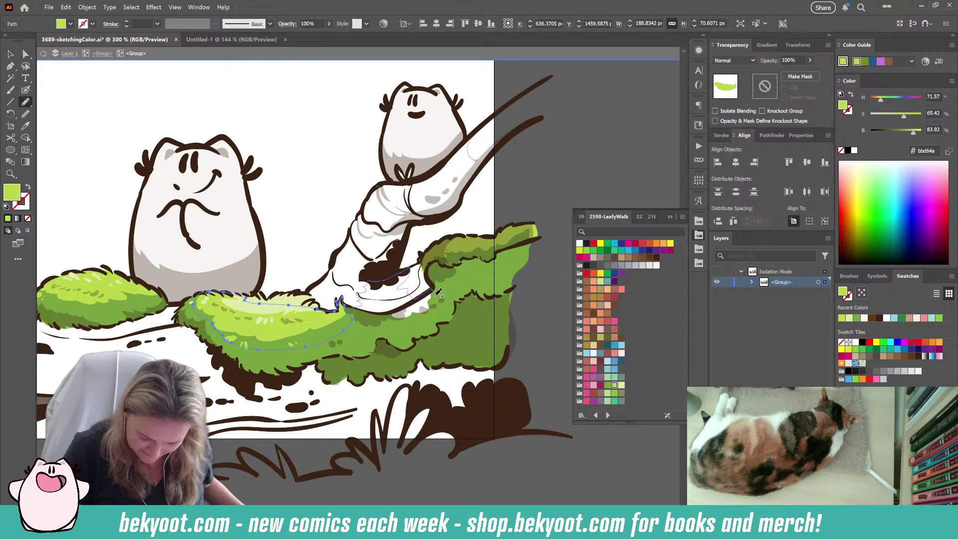
{"action": "left_click_drag", "start_coordinate": [399, 325], "coordinate": [356, 301]}
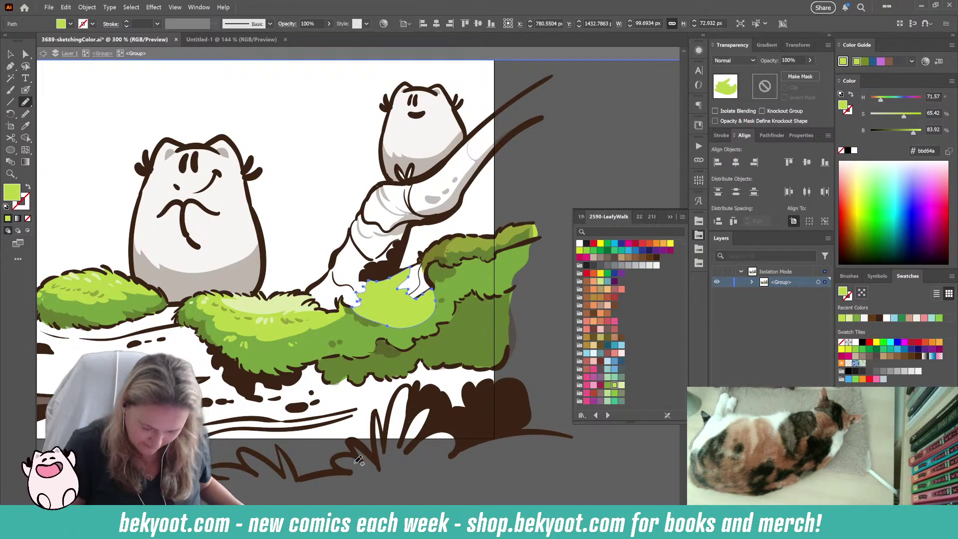
{"action": "key", "text": "ctrl+["}
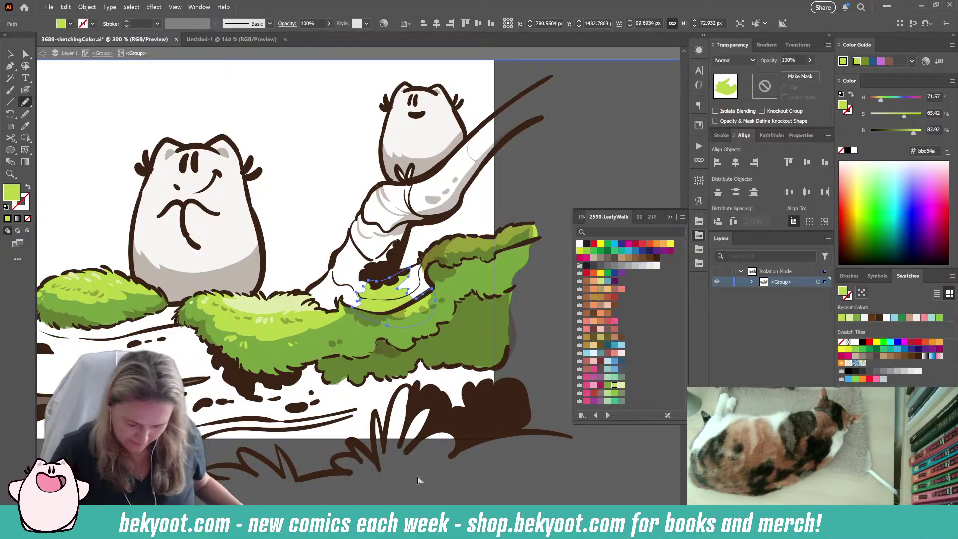
{"action": "key", "text": "ctrl+shift+a"}
- Paint small light green #bbd64a moss spots and streaks along the raised branch with the Blob Brush
{"action": "left_click_drag", "start_coordinate": [379, 486], "coordinate": [426, 476]}
{"action": "left_click", "coordinate": [26, 90]}
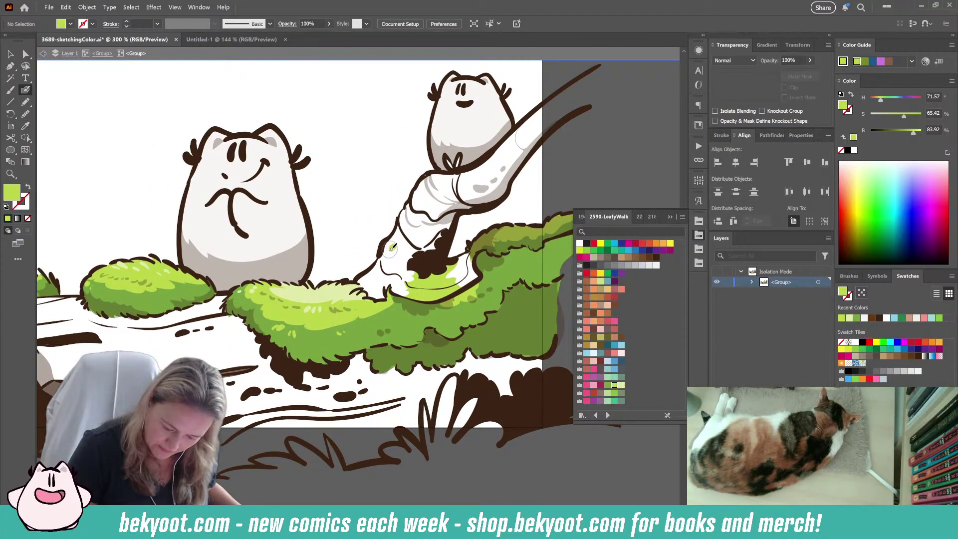
{"action": "key", "text": "shift+x"}
{"action": "mouse_move", "coordinate": [490, 169]}
{"action": "left_mouse_down"}
{"action": "mouse_move", "coordinate": [438, 204]}
{"action": "mouse_move", "coordinate": [534, 125]}
{"action": "left_mouse_up"}
- Paint light green #bbd64a moss strokes on the log's upper surface near its cut end and send them behind the line art
{"action": "mouse_move", "coordinate": [228, 432]}
{"action": "left_mouse_down"}
{"action": "mouse_move", "coordinate": [348, 433]}
{"action": "mouse_move", "coordinate": [370, 405]}
{"action": "mouse_move", "coordinate": [430, 410]}
{"action": "left_mouse_up"}
{"action": "mouse_move", "coordinate": [235, 327]}
{"action": "left_mouse_down"}
{"action": "mouse_move", "coordinate": [272, 344]}
{"action": "mouse_move", "coordinate": [352, 330]}
{"action": "left_mouse_up"}
{"action": "left_click", "coordinate": [229, 329], "text": "ctrl"}
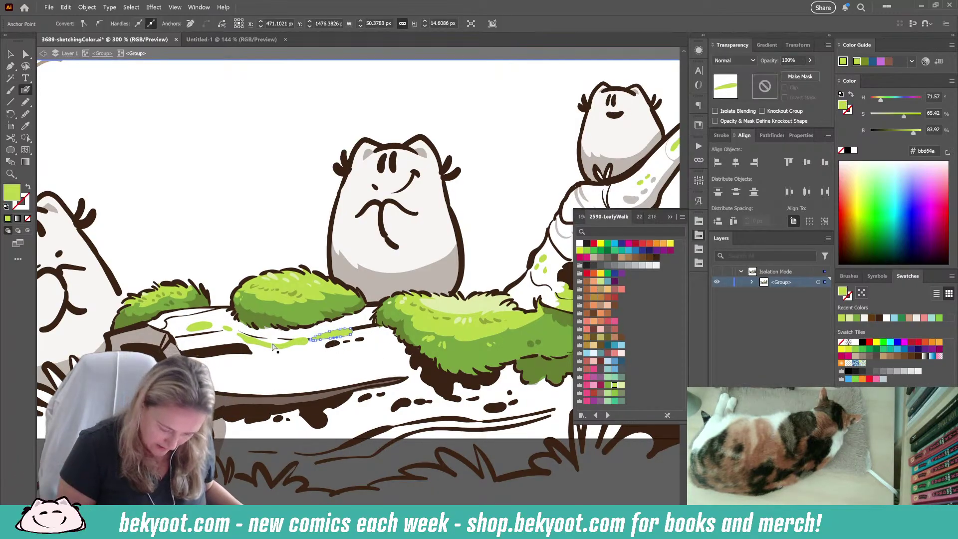
{"action": "left_click", "coordinate": [200, 326], "text": "ctrl+shift"}
{"action": "key", "text": "ctrl+bracketleft"}
{"action": "left_click", "coordinate": [399, 495], "text": "ctrl"}
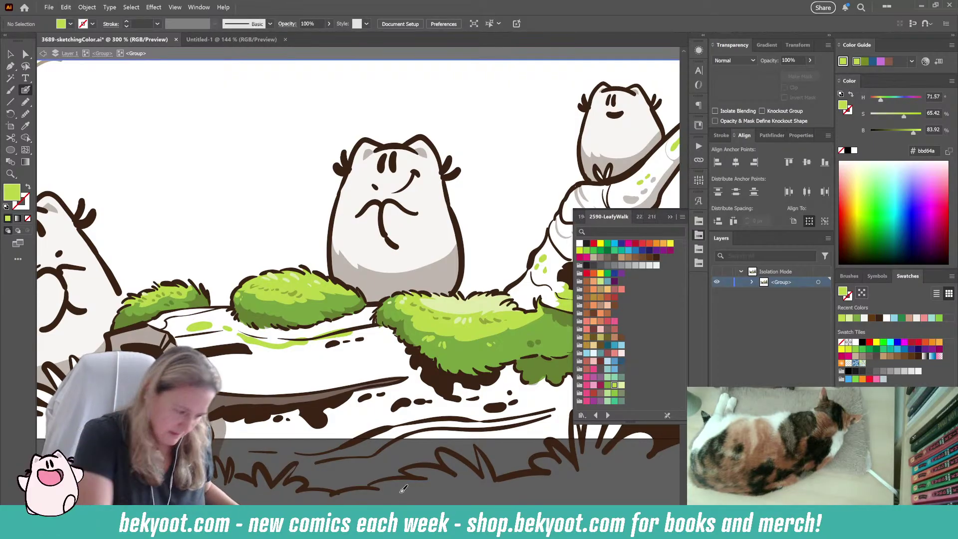
- Draw dark brown #3c2415 crack details on the log's bark beside its cut end with the Pencil
{"action": "left_click", "coordinate": [26, 102]}
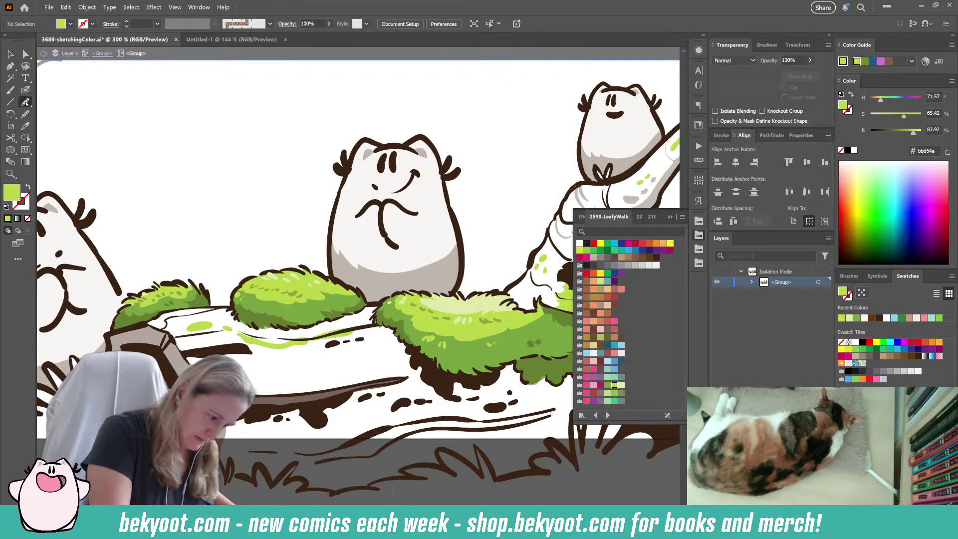
{"action": "left_click_drag", "start_coordinate": [381, 458], "coordinate": [317, 422]}
{"action": "mouse_move", "coordinate": [176, 319]}
{"action": "left_mouse_down"}
{"action": "mouse_move", "coordinate": [290, 333]}
{"action": "mouse_move", "coordinate": [251, 333]}
{"action": "left_mouse_up"}
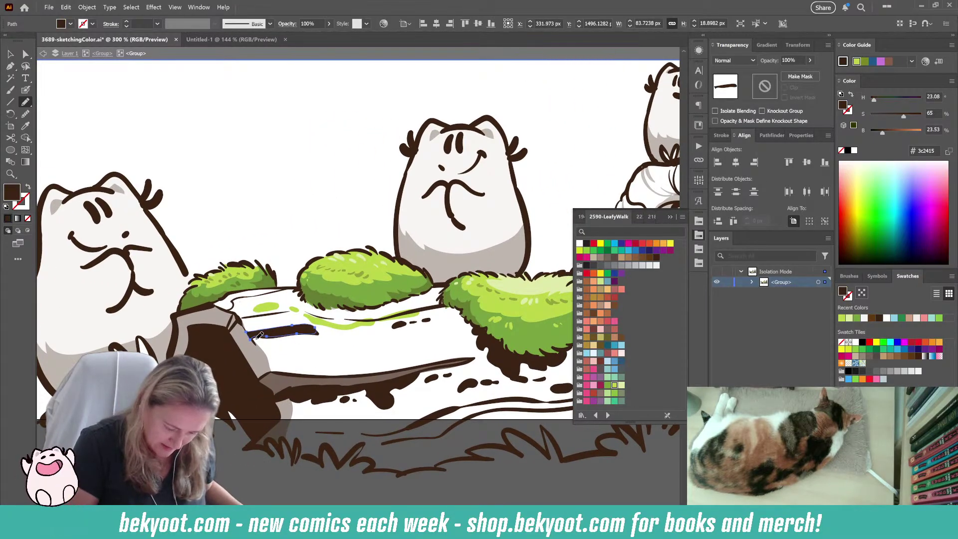
{"action": "key", "text": "ctrl+shift+a"}
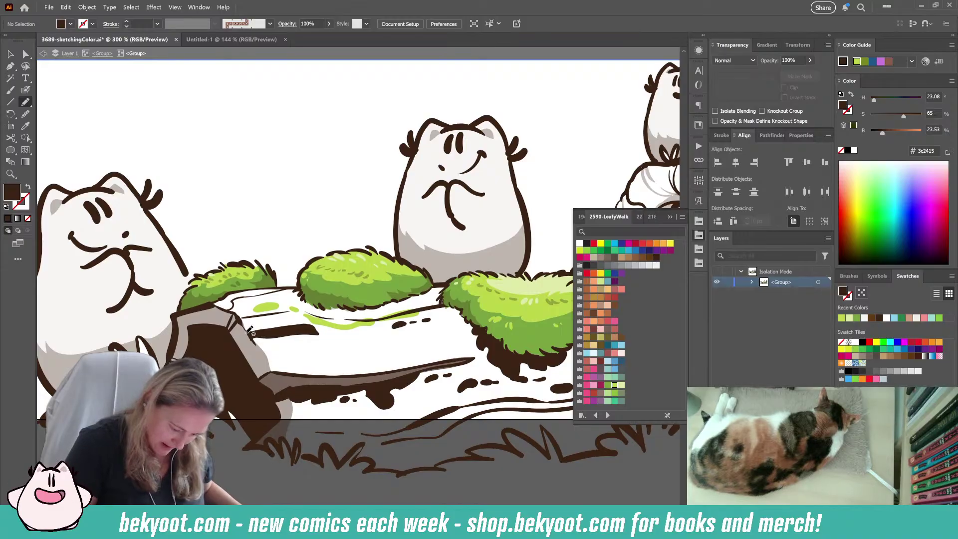
{"action": "left_click_drag", "start_coordinate": [247, 342], "coordinate": [263, 331]}
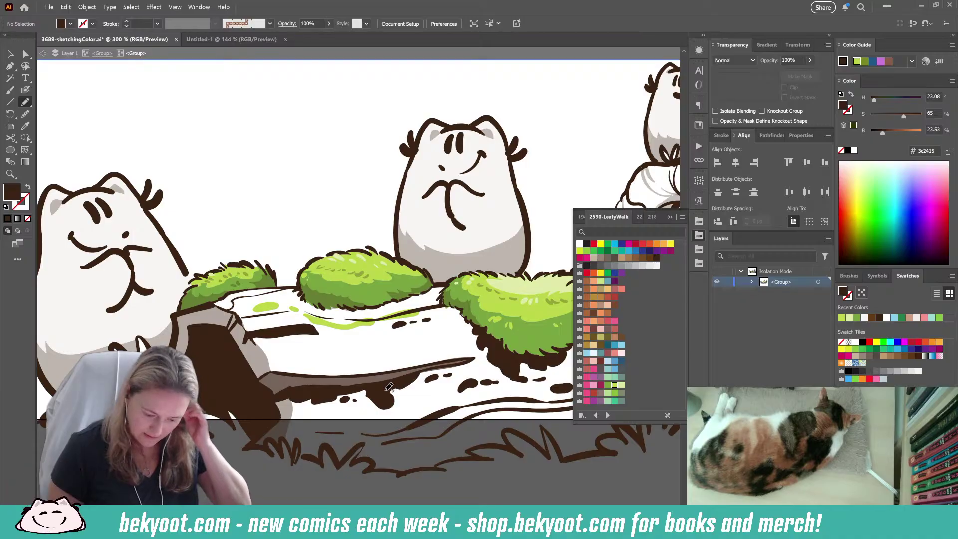
{"action": "scroll", "coordinate": [372, 410], "scroll_direction": "right", "scroll_amount": 5}
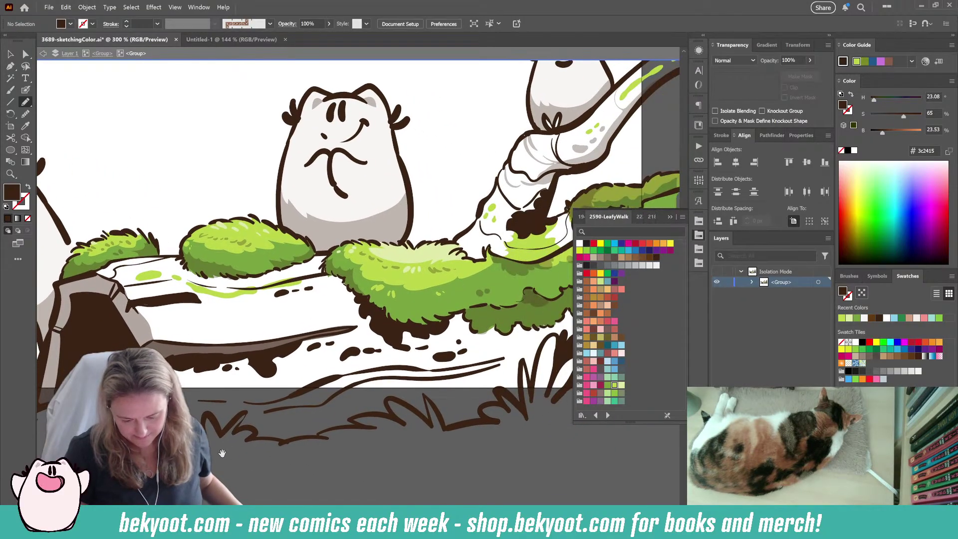
{"action": "key", "text": "ctrl+minus"}
{"action": "key", "text": "ctrl+minus"}
{"action": "scroll", "coordinate": [428, 380], "scroll_direction": "right", "scroll_amount": 2}
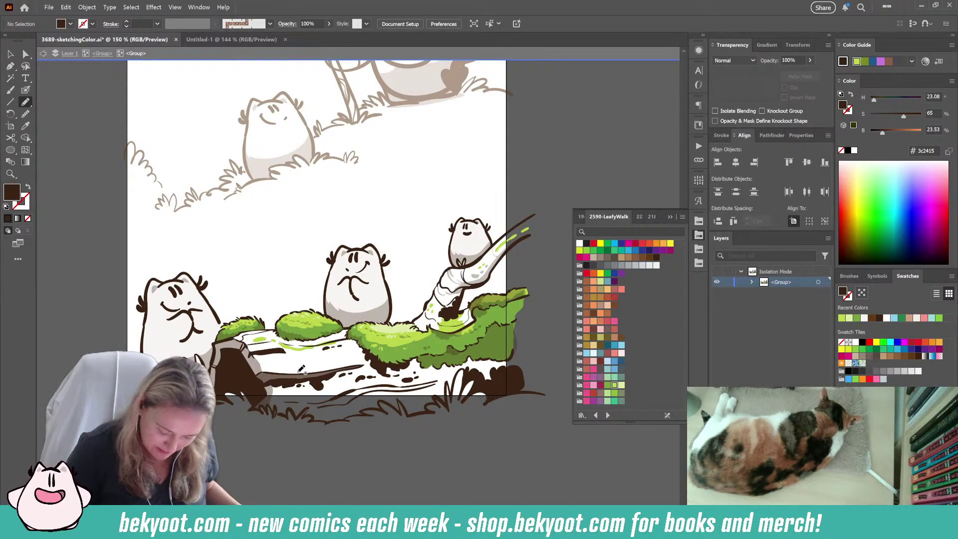
{"action": "mouse_move", "coordinate": [300, 372]}
{"action": "left_mouse_down"}
{"action": "mouse_move", "coordinate": [291, 369]}
{"action": "mouse_move", "coordinate": [348, 368]}
{"action": "mouse_move", "coordinate": [296, 370]}
{"action": "left_mouse_up"}
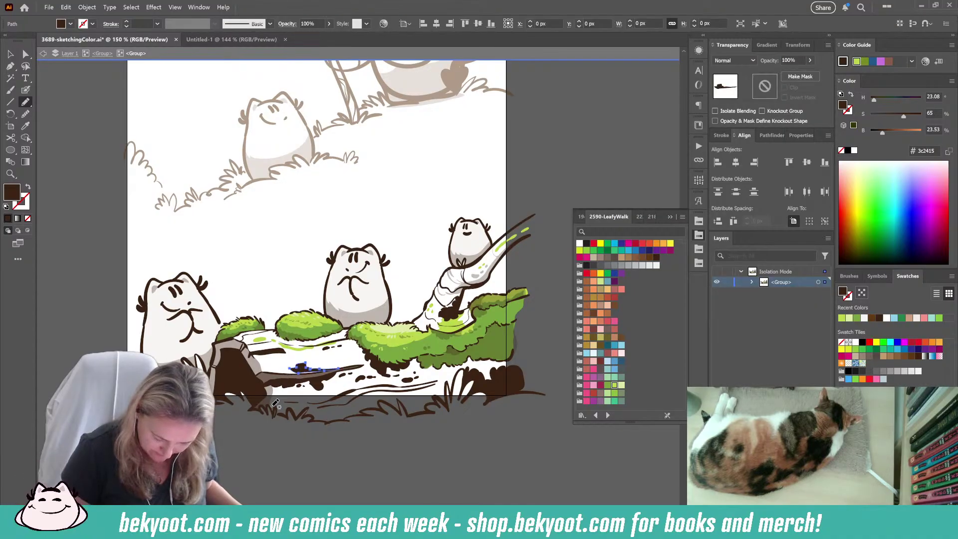
{"action": "key", "text": "ctrl+shift+a"}
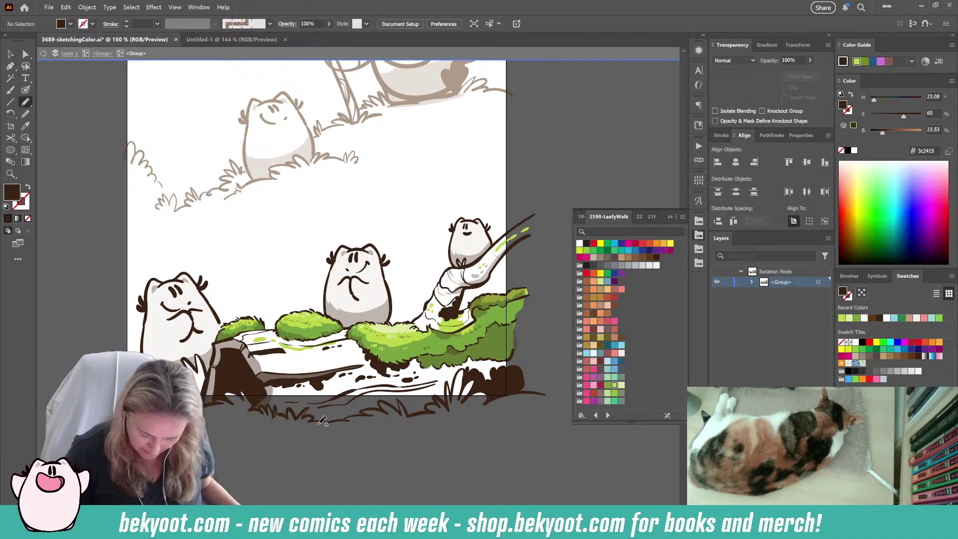
- Draw a light green #bbd64a moss patch along the broken bark ledge on the log's side, reusing the existing moss color
{"action": "left_click", "coordinate": [397, 348], "text": "ctrl"}
{"action": "key", "text": "ctrl+shift+a"}
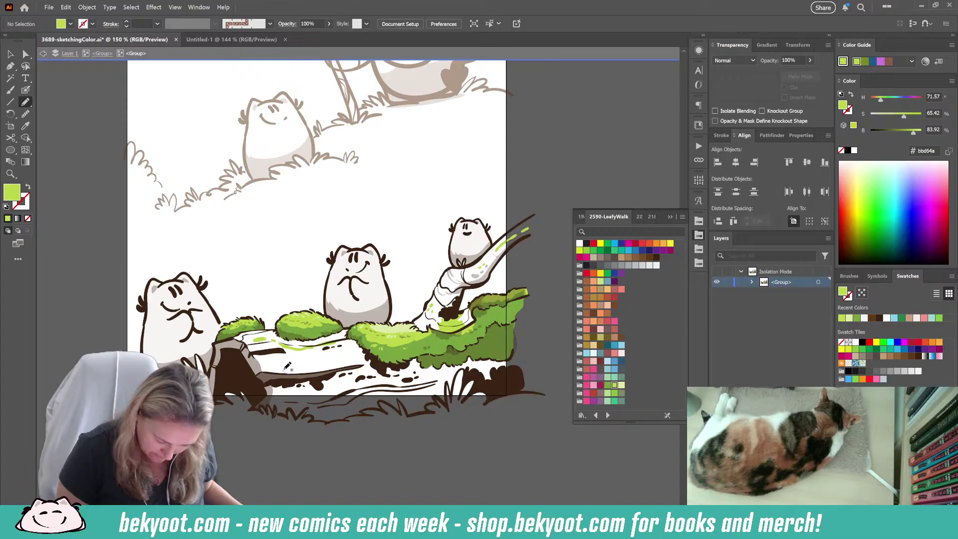
{"action": "left_click_drag", "start_coordinate": [336, 366], "coordinate": [293, 371]}
{"action": "key", "text": "ctrl+shift+a"}
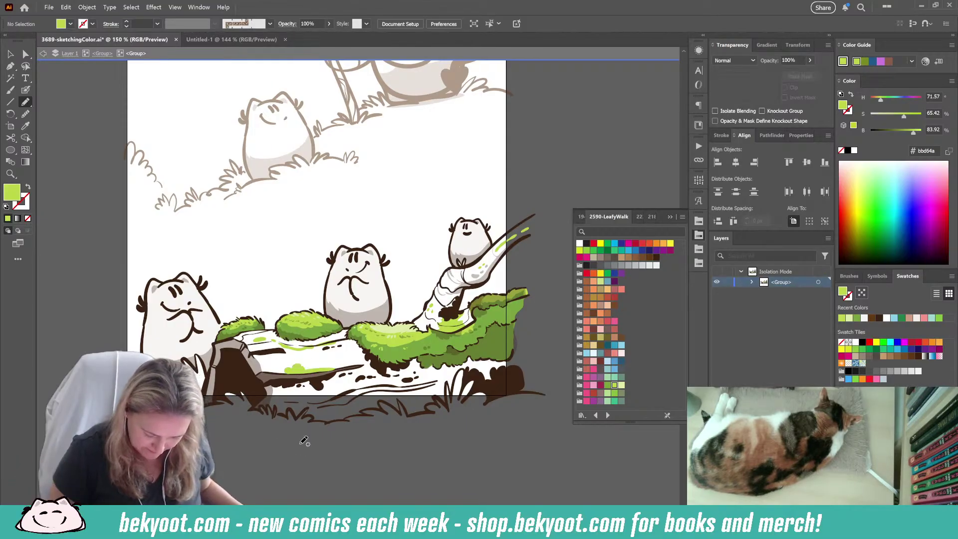
{"action": "left_click", "coordinate": [317, 369], "text": "ctrl"}
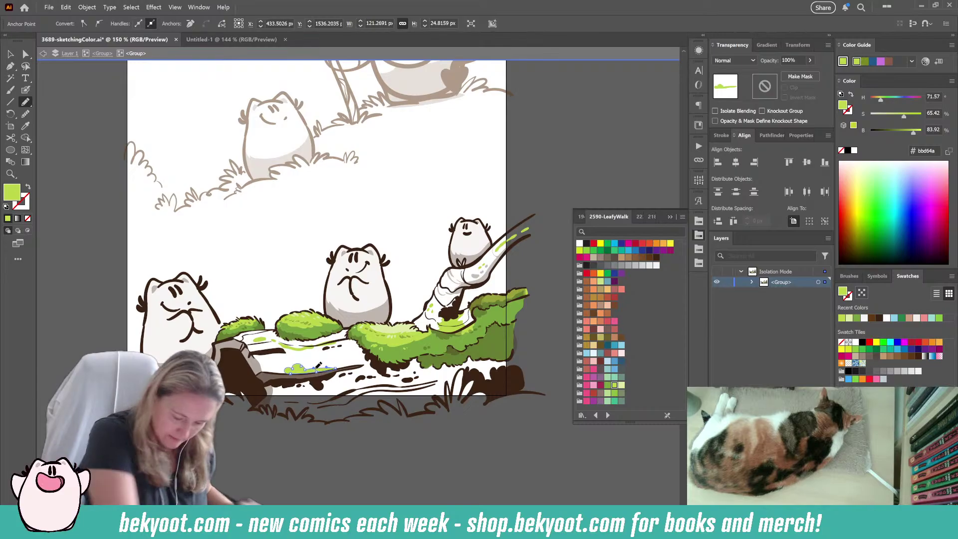
{"action": "key", "text": "ctrl+shift+a"}
- Draw a green #78a440 shape about 338 by 117 px along the log's lower front above the grass, and send it behind the line art
{"action": "left_click_drag", "start_coordinate": [366, 411], "coordinate": [391, 374]}
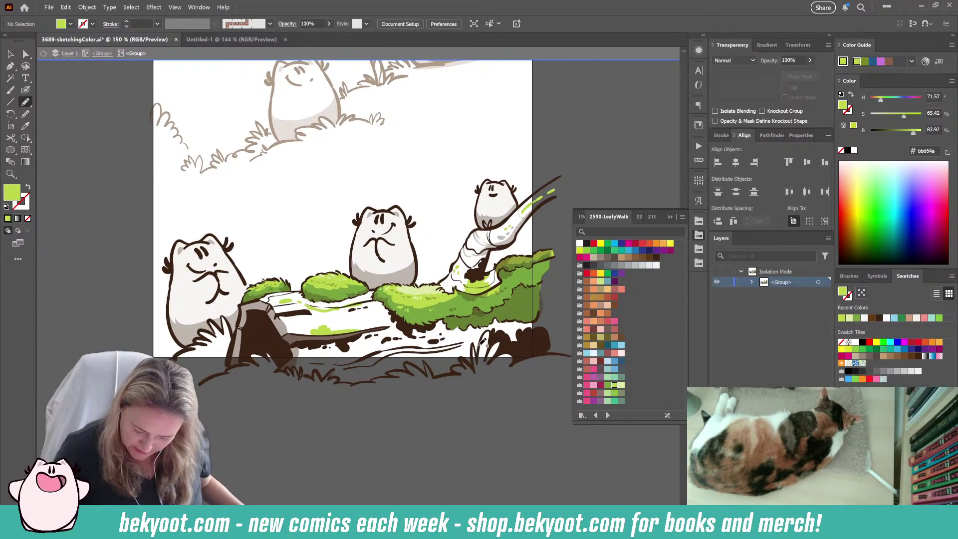
{"action": "left_click", "coordinate": [606, 385]}
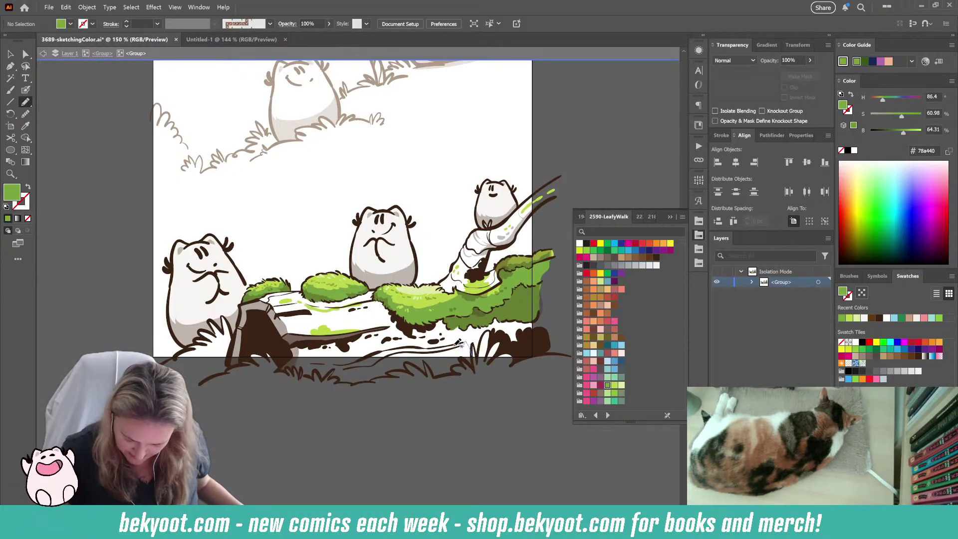
{"action": "mouse_move", "coordinate": [443, 336]}
{"action": "left_mouse_down"}
{"action": "mouse_move", "coordinate": [380, 339]}
{"action": "mouse_move", "coordinate": [375, 354]}
{"action": "mouse_move", "coordinate": [340, 363]}
{"action": "left_mouse_up"}
{"action": "mouse_move", "coordinate": [335, 375]}
{"action": "left_mouse_down"}
{"action": "mouse_move", "coordinate": [358, 382]}
{"action": "mouse_move", "coordinate": [418, 364]}
{"action": "mouse_move", "coordinate": [427, 371]}
{"action": "mouse_move", "coordinate": [426, 362]}
{"action": "mouse_move", "coordinate": [439, 375]}
{"action": "mouse_move", "coordinate": [461, 359]}
{"action": "mouse_move", "coordinate": [475, 363]}
{"action": "mouse_move", "coordinate": [476, 350]}
{"action": "left_mouse_up"}
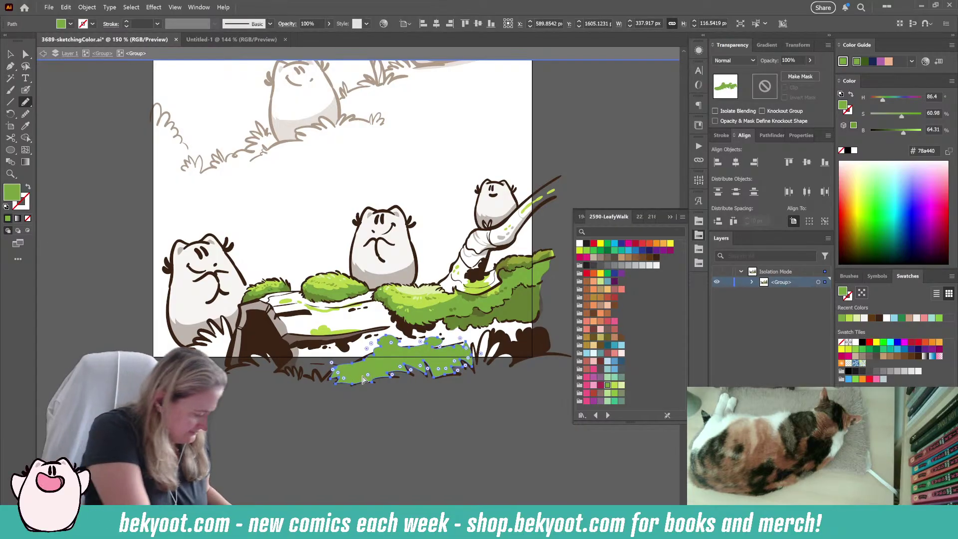
{"action": "key", "text": "ctrl+["}
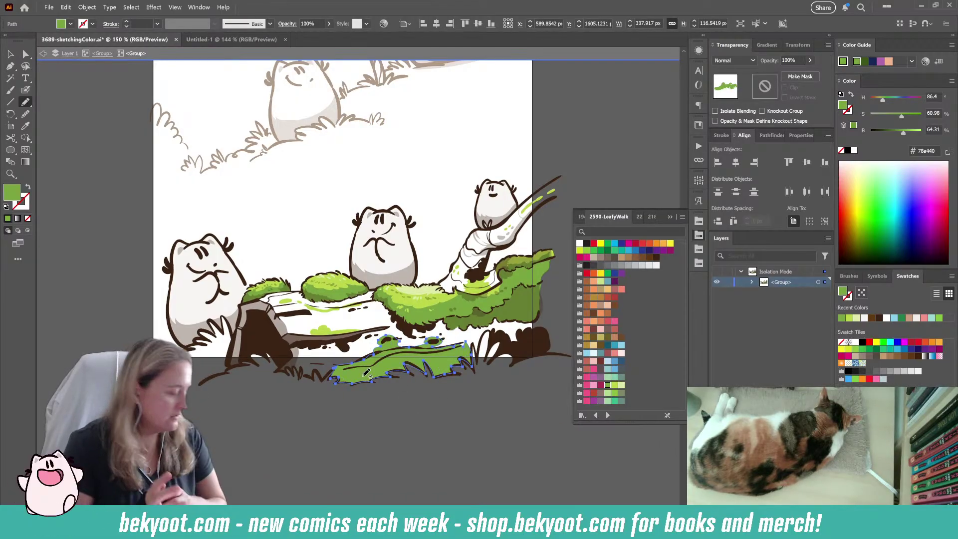
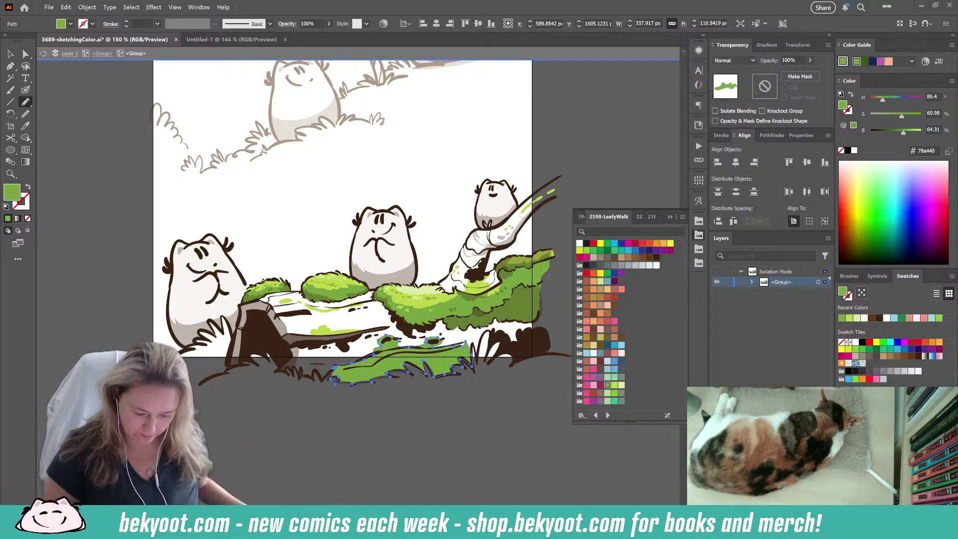
- Adjust anchor points of the green shape on the log's lower front to fit the grass and bark outlines
{"action": "left_click", "coordinate": [381, 428]}
{"action": "scroll", "coordinate": [400, 414], "scroll_direction": "down", "scroll_amount": 2}
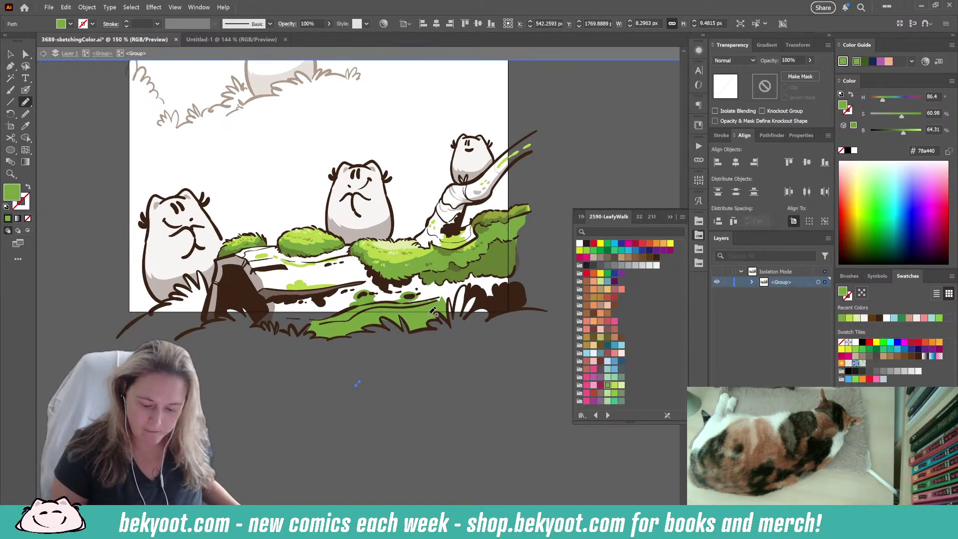
{"action": "left_click", "coordinate": [418, 319], "text": "ctrl"}
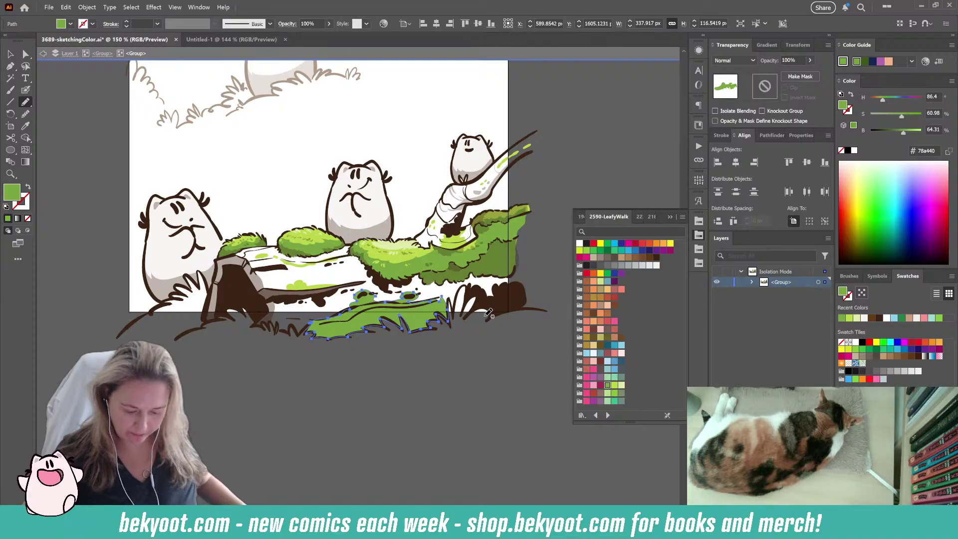
{"action": "scroll", "coordinate": [384, 336], "scroll_direction": "up", "scroll_amount": 3}
{"action": "key", "text": "a"}
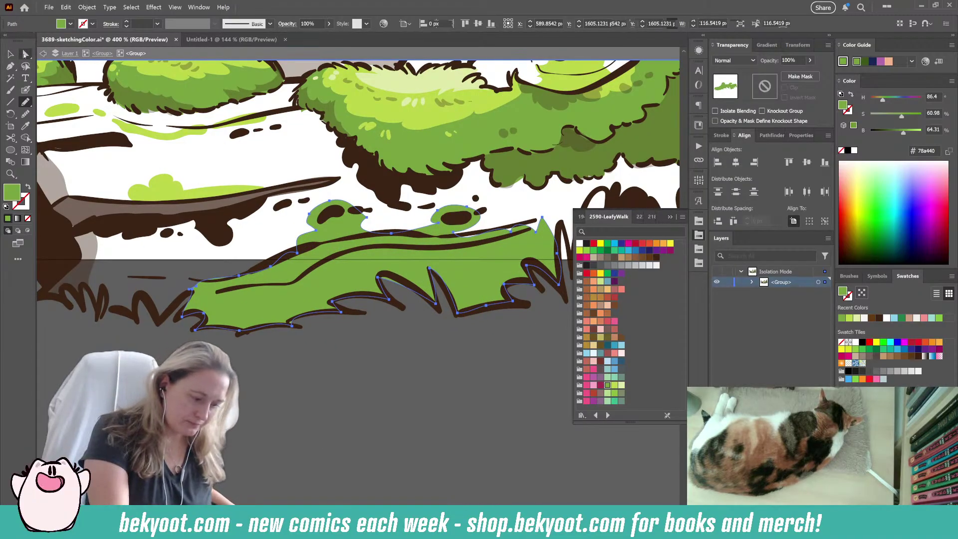
{"action": "left_click", "coordinate": [385, 283]}
{"action": "left_click_drag", "start_coordinate": [384, 284], "coordinate": [386, 280]}
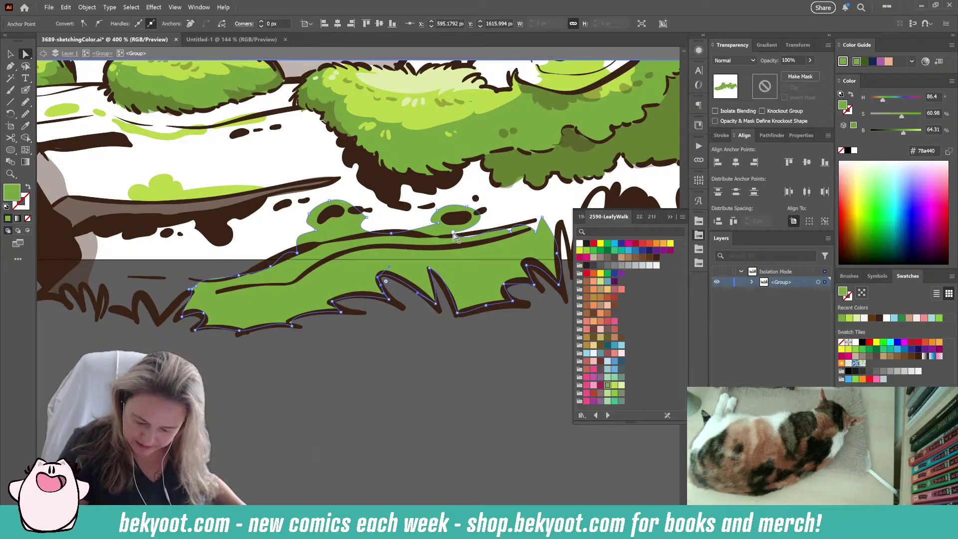
{"action": "left_click", "coordinate": [461, 237]}
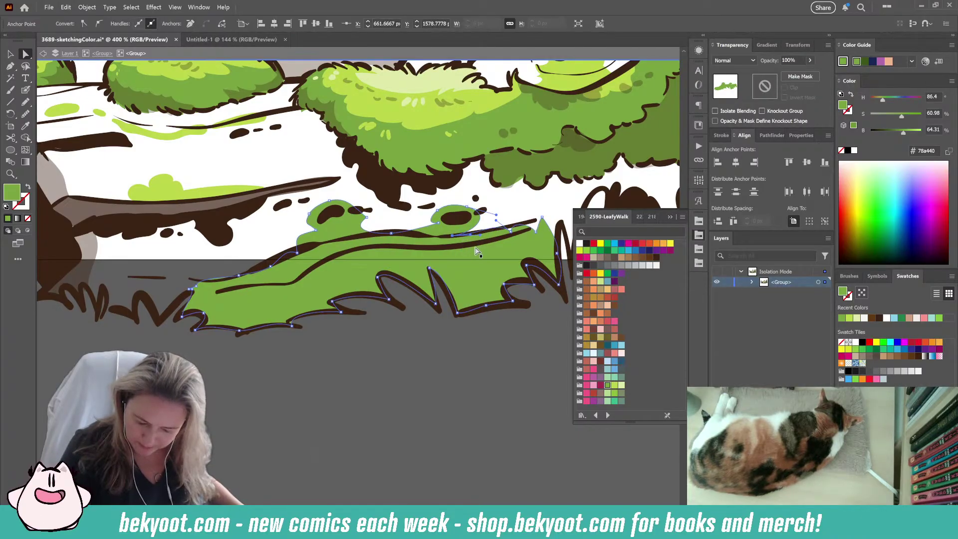
{"action": "left_click", "coordinate": [230, 277]}
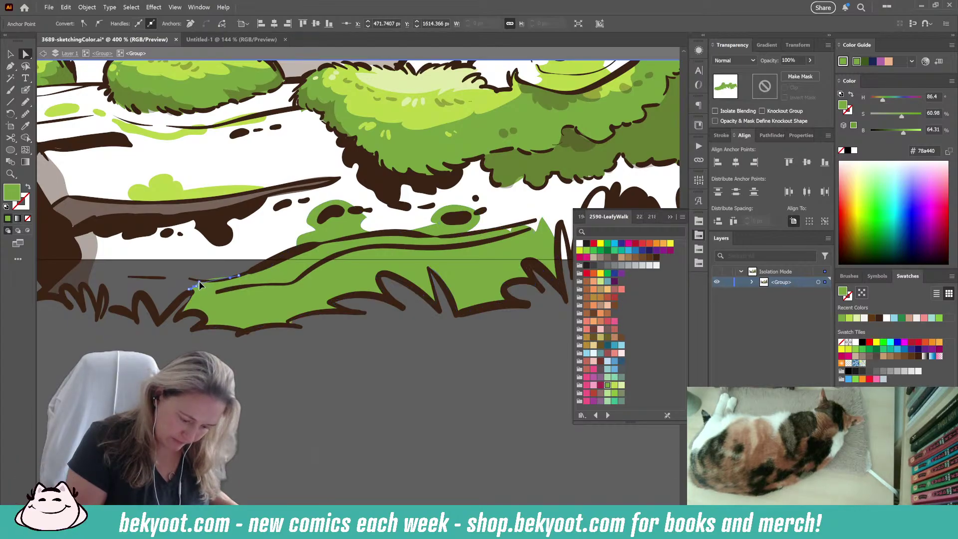
- Set the opacity of the green shape on the log's lower front to 40%
{"action": "key", "text": "v"}
{"action": "left_click", "coordinate": [394, 274]}
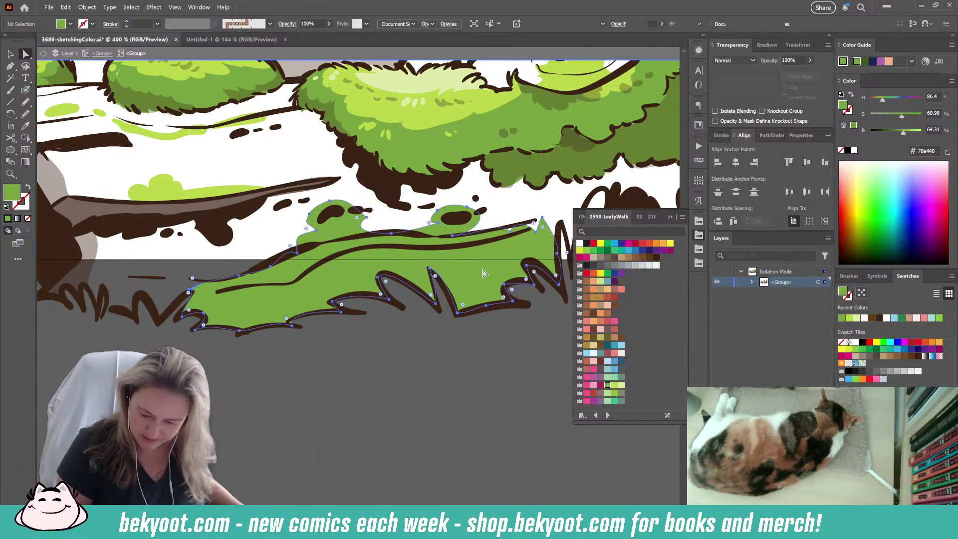
{"action": "left_click", "coordinate": [810, 60]}
{"action": "left_click_drag", "start_coordinate": [808, 72], "coordinate": [785, 78]}
{"action": "left_click", "coordinate": [432, 356]}
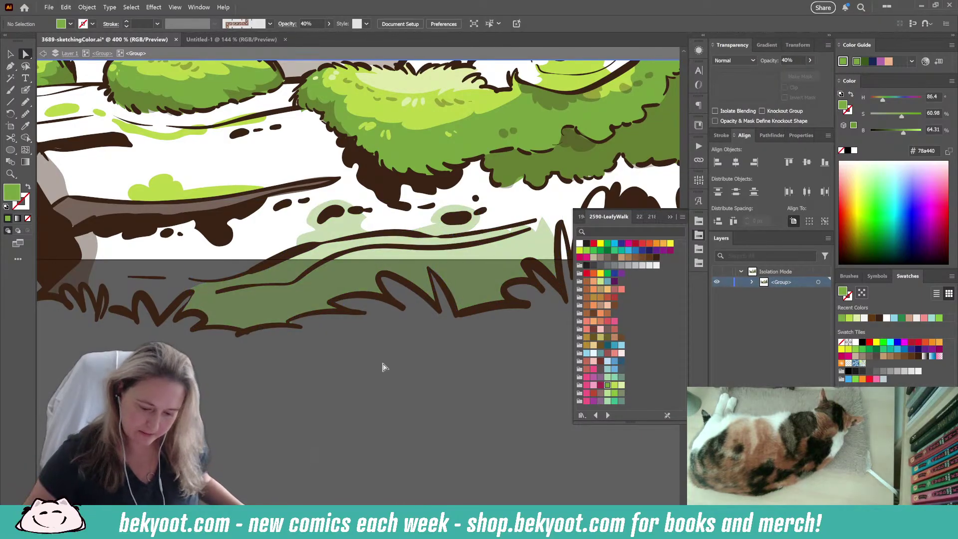
- Draw a brown #6b492b shape over the whole log with the Pencil at 100% opacity, and send it behind the line art and moss
{"action": "scroll", "coordinate": [353, 325], "scroll_direction": "down", "scroll_amount": 2}
{"action": "left_click_drag", "start_coordinate": [460, 357], "coordinate": [421, 378]}
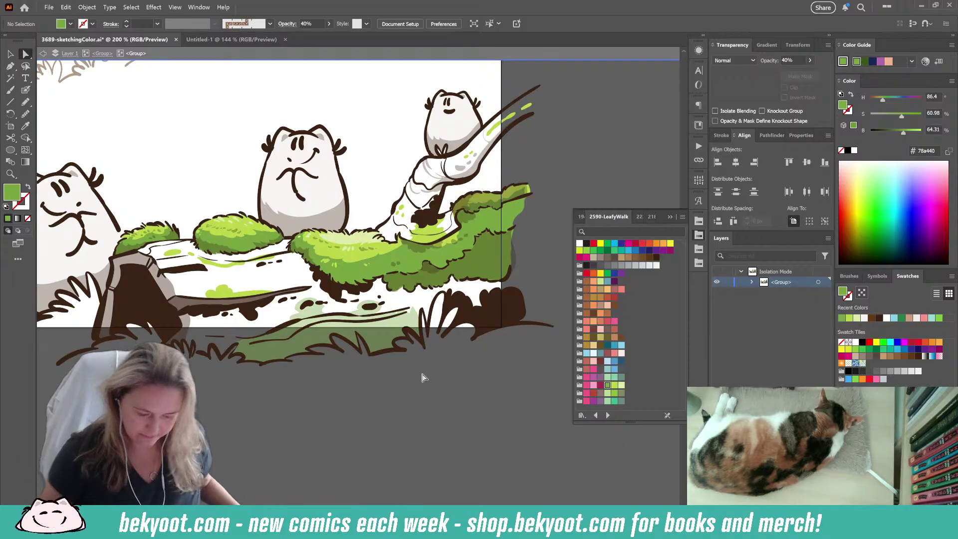
{"action": "left_click", "coordinate": [25, 103]}
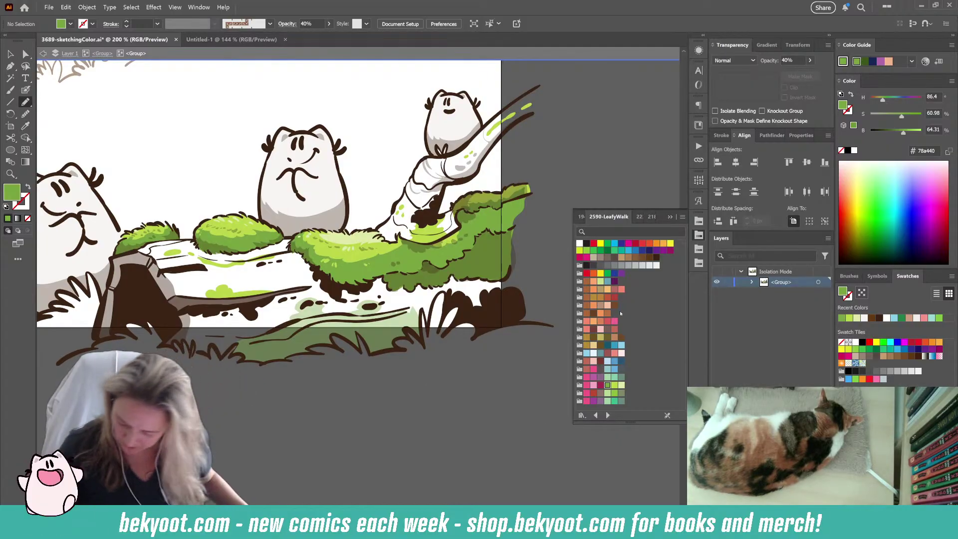
{"action": "left_click", "coordinate": [621, 337]}
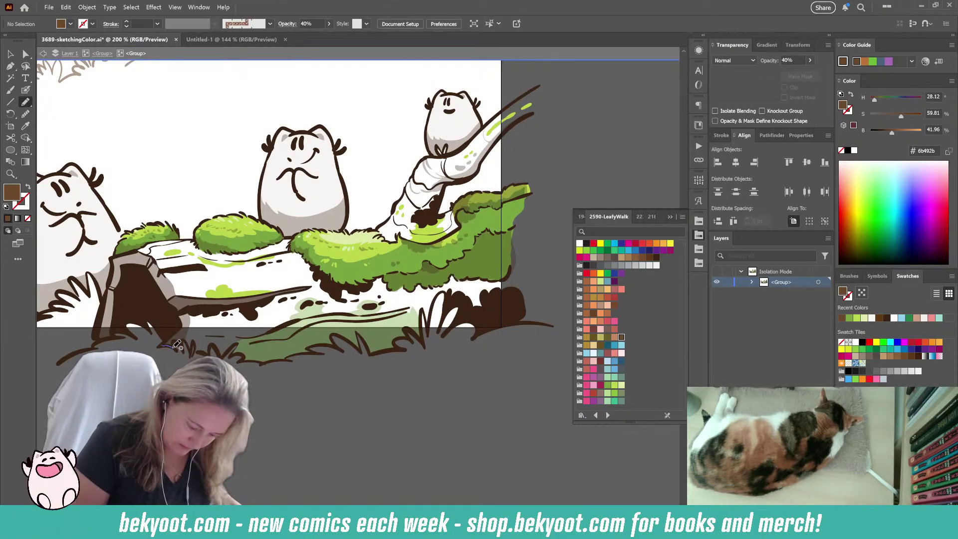
{"action": "left_click_drag", "start_coordinate": [186, 343], "coordinate": [192, 351]}
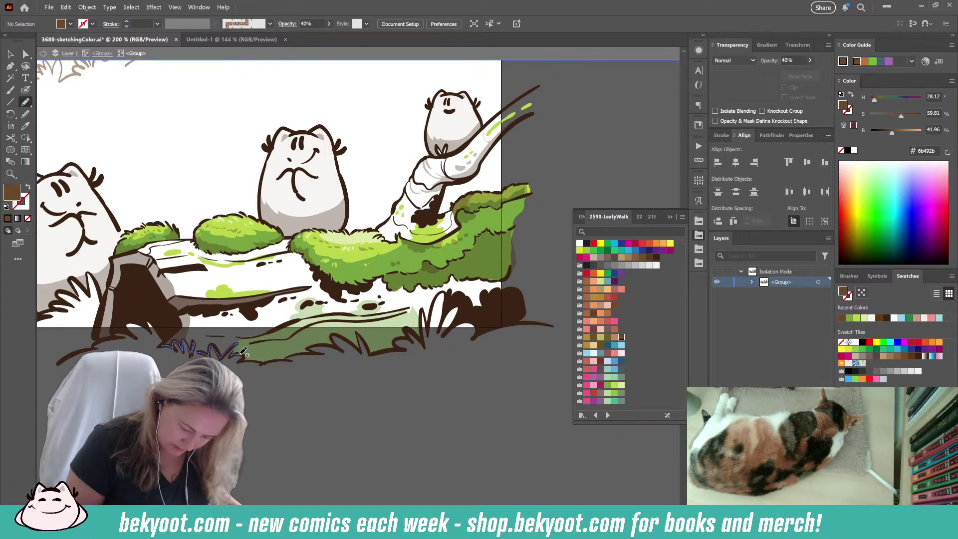
{"action": "mouse_move", "coordinate": [263, 361]}
{"action": "left_mouse_down"}
{"action": "mouse_move", "coordinate": [336, 348]}
{"action": "mouse_move", "coordinate": [334, 336]}
{"action": "mouse_move", "coordinate": [359, 348]}
{"action": "mouse_move", "coordinate": [358, 335]}
{"action": "mouse_move", "coordinate": [372, 352]}
{"action": "mouse_move", "coordinate": [399, 349]}
{"action": "mouse_move", "coordinate": [407, 332]}
{"action": "mouse_move", "coordinate": [421, 339]}
{"action": "mouse_move", "coordinate": [422, 311]}
{"action": "mouse_move", "coordinate": [427, 330]}
{"action": "mouse_move", "coordinate": [444, 293]}
{"action": "mouse_move", "coordinate": [450, 308]}
{"action": "mouse_move", "coordinate": [509, 317]}
{"action": "mouse_move", "coordinate": [537, 266]}
{"action": "mouse_move", "coordinate": [535, 226]}
{"action": "mouse_move", "coordinate": [481, 224]}
{"action": "mouse_move", "coordinate": [469, 208]}
{"action": "mouse_move", "coordinate": [429, 217]}
{"action": "mouse_move", "coordinate": [441, 190]}
{"action": "mouse_move", "coordinate": [422, 201]}
{"action": "mouse_move", "coordinate": [408, 184]}
{"action": "mouse_move", "coordinate": [390, 218]}
{"action": "mouse_move", "coordinate": [366, 234]}
{"action": "mouse_move", "coordinate": [179, 236]}
{"action": "mouse_move", "coordinate": [120, 254]}
{"action": "mouse_move", "coordinate": [101, 337]}
{"action": "mouse_move", "coordinate": [130, 315]}
{"action": "mouse_move", "coordinate": [169, 317]}
{"action": "left_mouse_up"}
{"action": "key", "text": "ctrl+bracketleft"}
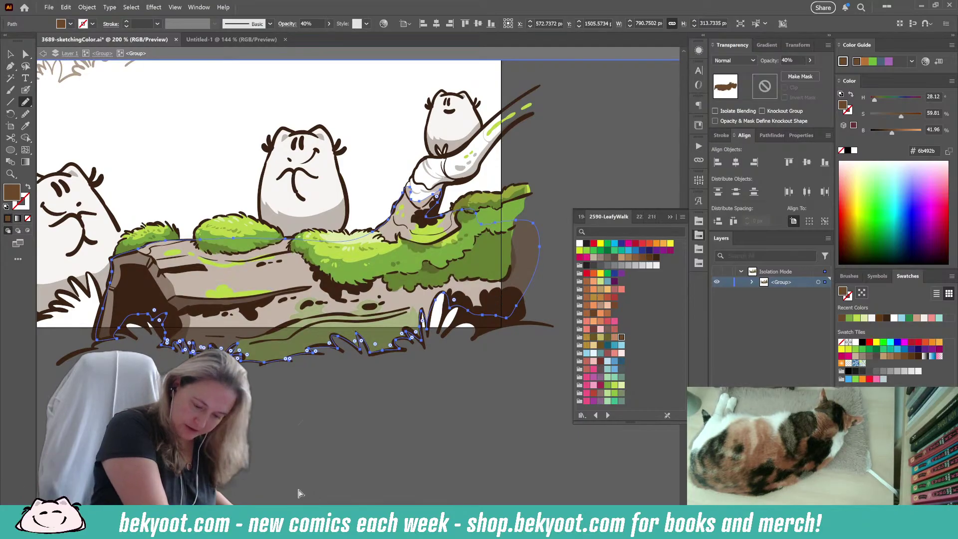
{"action": "key", "text": "0"}
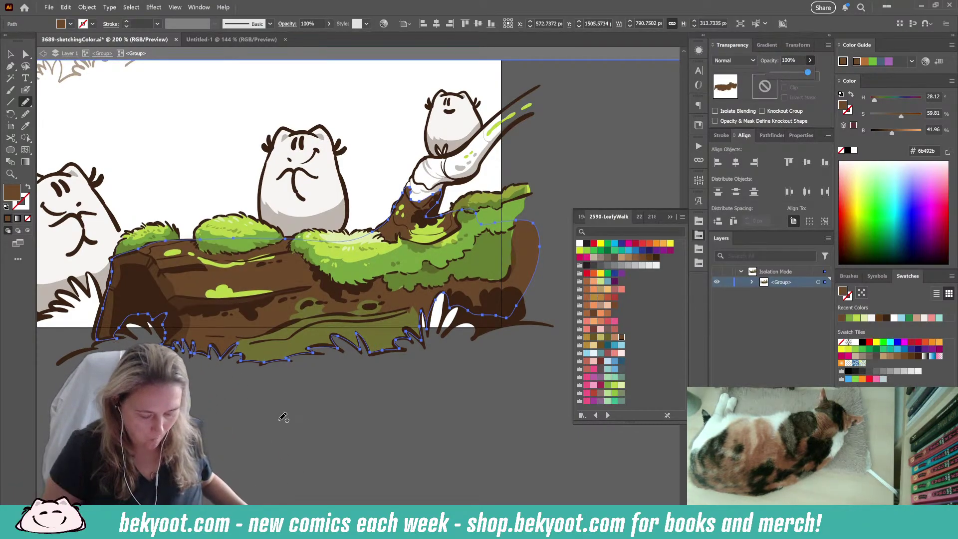
- Fill the whole log shape with a linear gradient running straight down from lighter brown #aa673c to #6b492b
{"action": "key", "text": "period"}
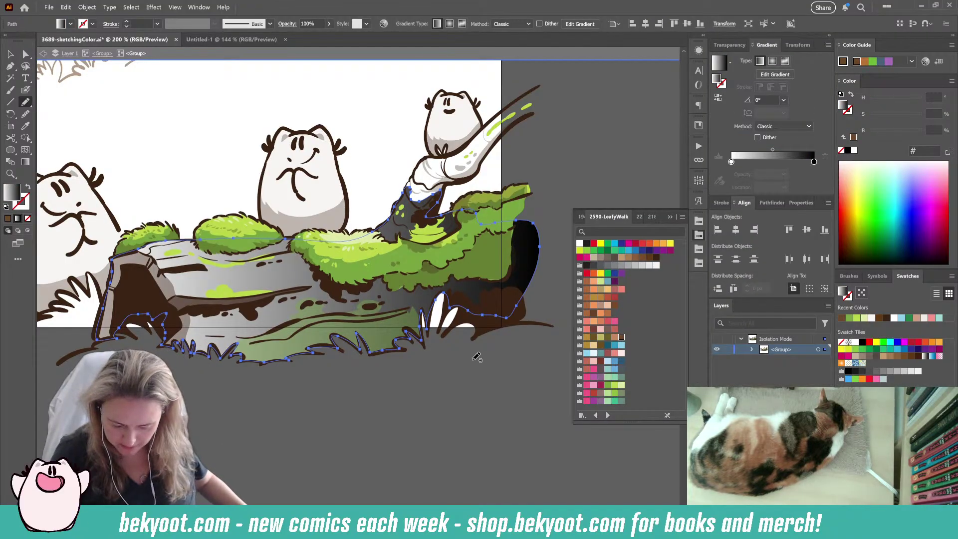
{"action": "left_click", "coordinate": [813, 161]}
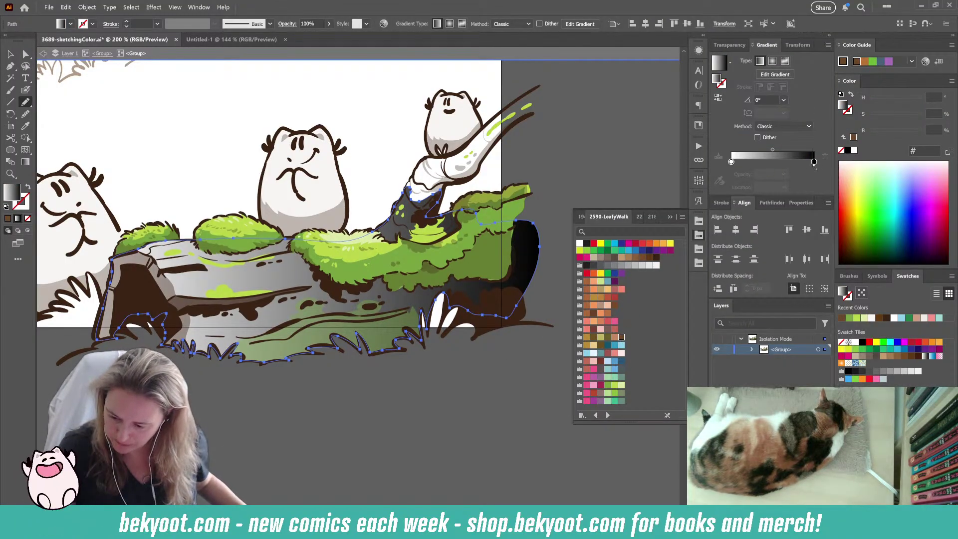
{"action": "left_click", "coordinate": [593, 313]}
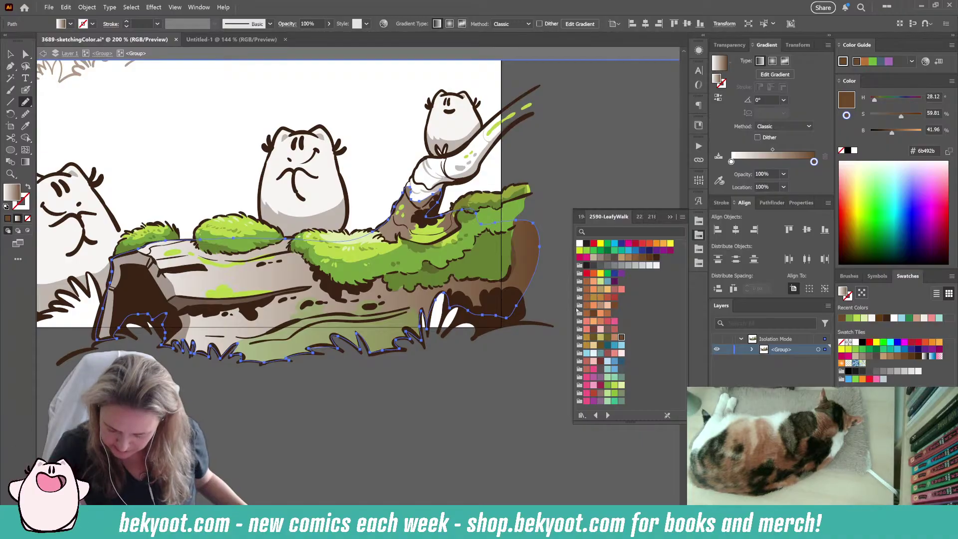
{"action": "left_click", "coordinate": [587, 313]}
{"action": "left_click", "coordinate": [731, 162]}
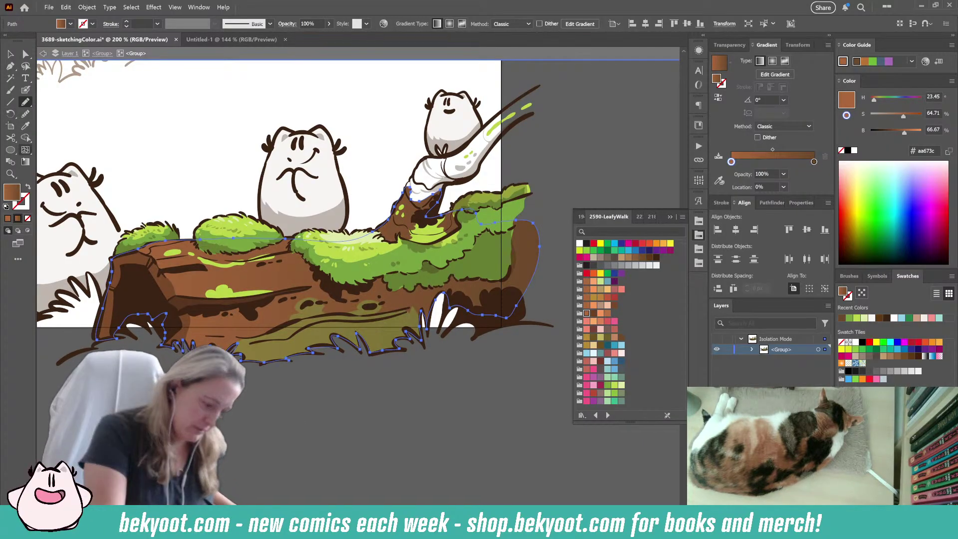
{"action": "left_click", "coordinate": [25, 161]}
{"action": "left_click_drag", "start_coordinate": [318, 236], "coordinate": [318, 350]}
{"action": "key", "text": "ctrl+shift+a"}
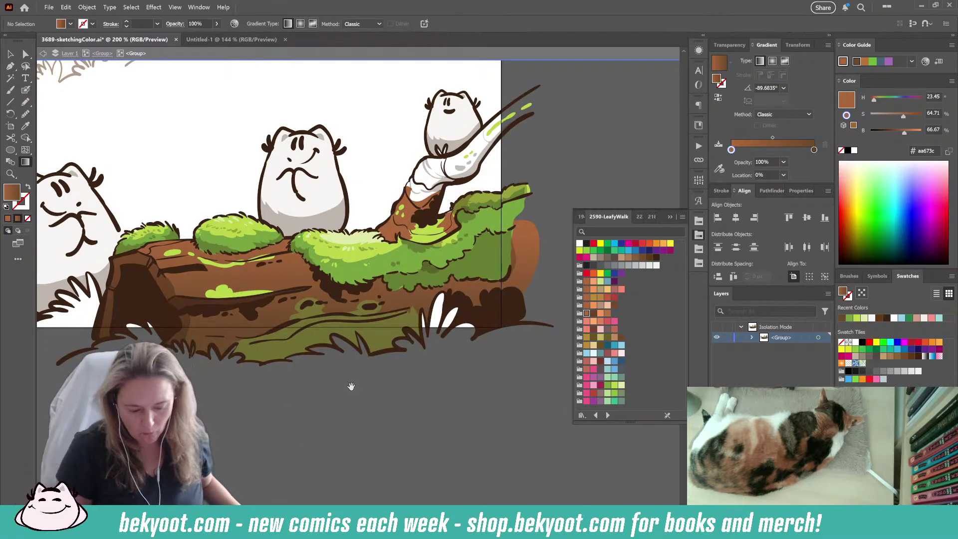
- Draw an ochre #b78b36 shape about 245 by 242 px over the raised branch with the Pencil, and send it behind the line art
{"action": "scroll", "coordinate": [385, 422], "scroll_direction": "up", "scroll_amount": 2}
{"action": "scroll", "coordinate": [385, 421], "scroll_direction": "right", "scroll_amount": 1}
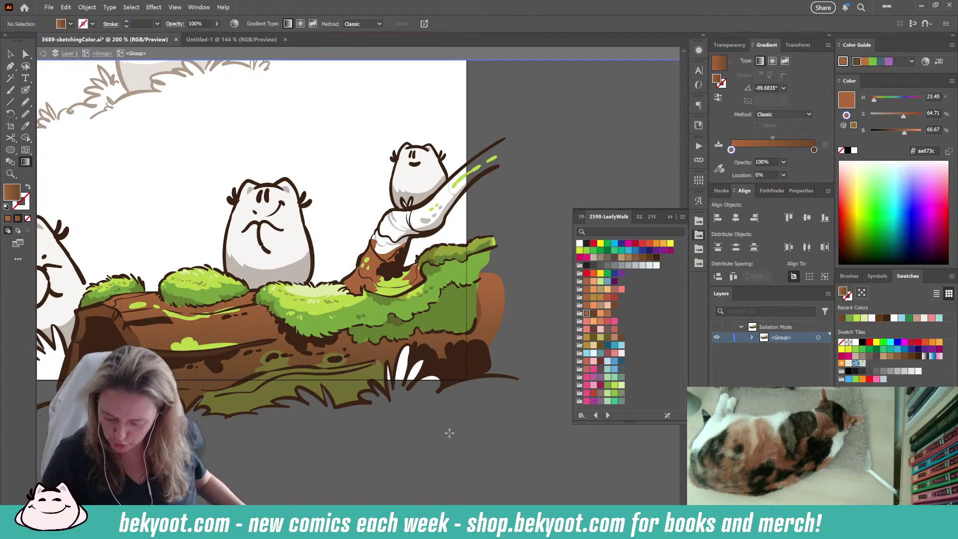
{"action": "left_click", "coordinate": [26, 102]}
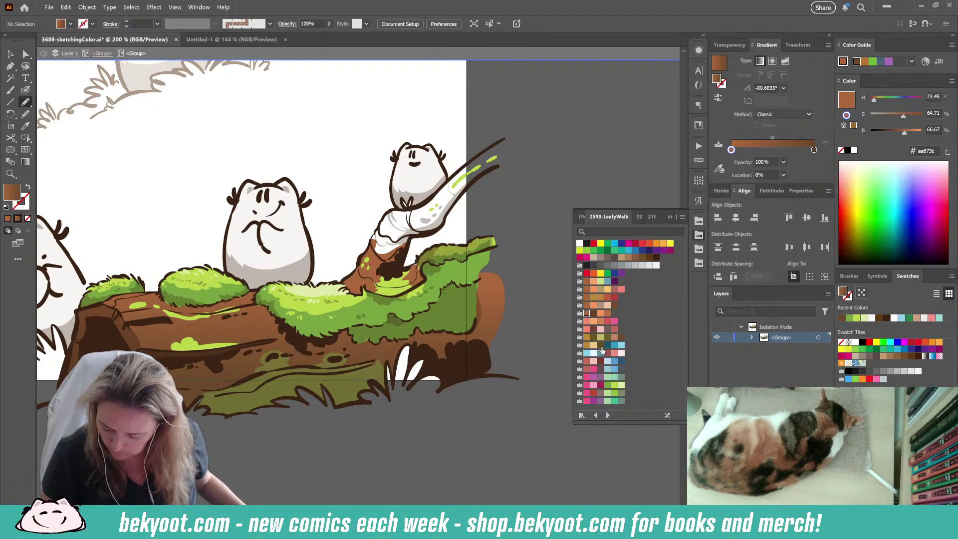
{"action": "left_click", "coordinate": [587, 337]}
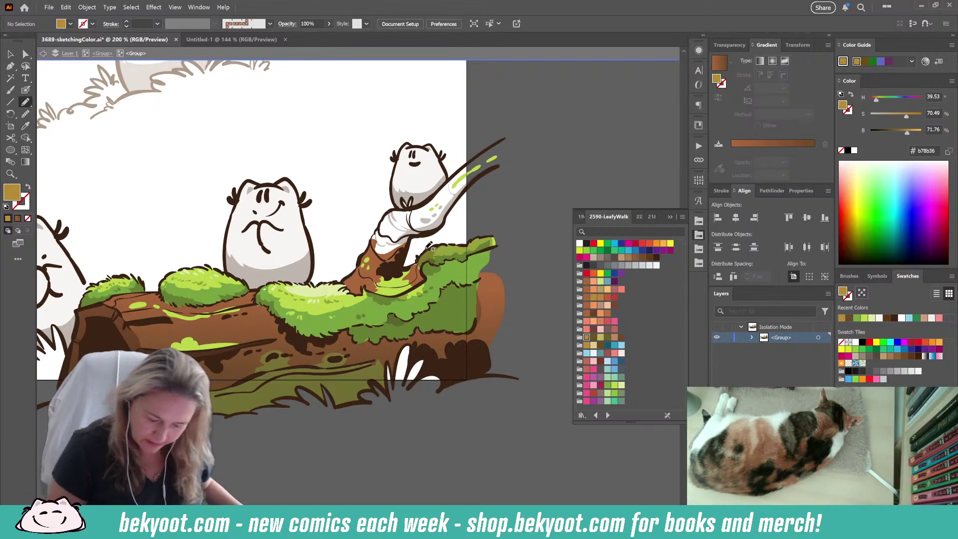
{"action": "mouse_move", "coordinate": [407, 246]}
{"action": "left_mouse_down"}
{"action": "mouse_move", "coordinate": [442, 225]}
{"action": "mouse_move", "coordinate": [493, 166]}
{"action": "mouse_move", "coordinate": [496, 142]}
{"action": "mouse_move", "coordinate": [423, 203]}
{"action": "left_mouse_up"}
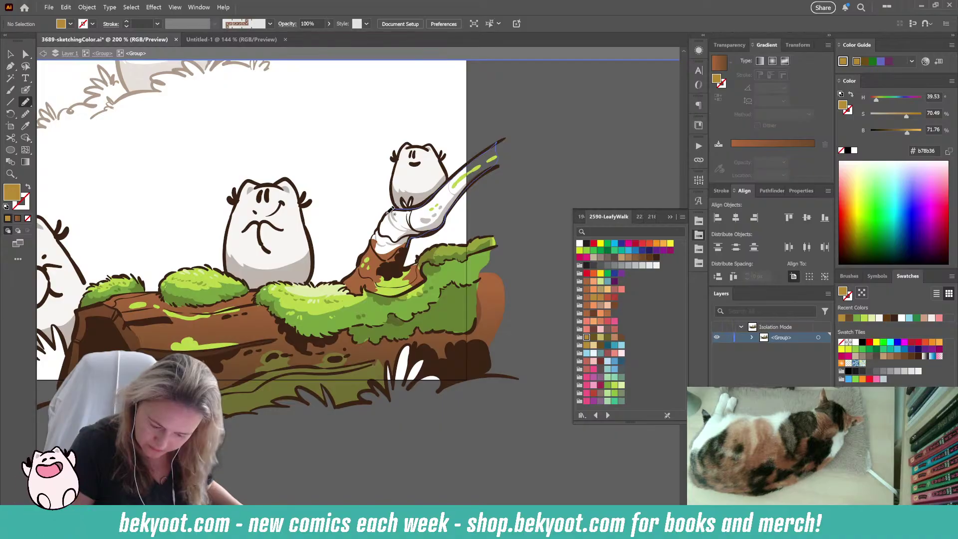
{"action": "mouse_move", "coordinate": [384, 219]}
{"action": "left_mouse_down"}
{"action": "mouse_move", "coordinate": [360, 257]}
{"action": "mouse_move", "coordinate": [367, 267]}
{"action": "mouse_move", "coordinate": [380, 276]}
{"action": "mouse_move", "coordinate": [406, 252]}
{"action": "left_mouse_up"}
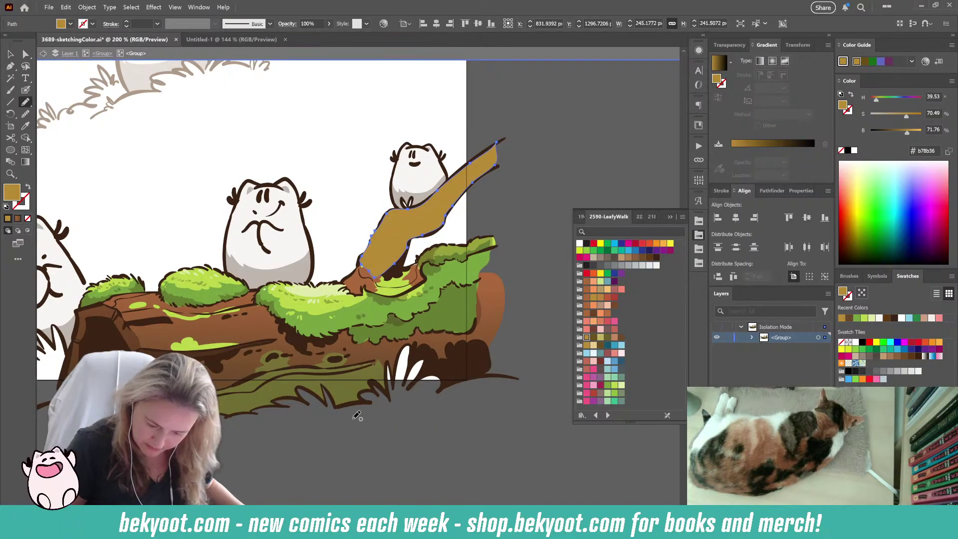
{"action": "key", "text": "ctrl+shift+["}
{"action": "key", "text": "ctrl+shift+a"}
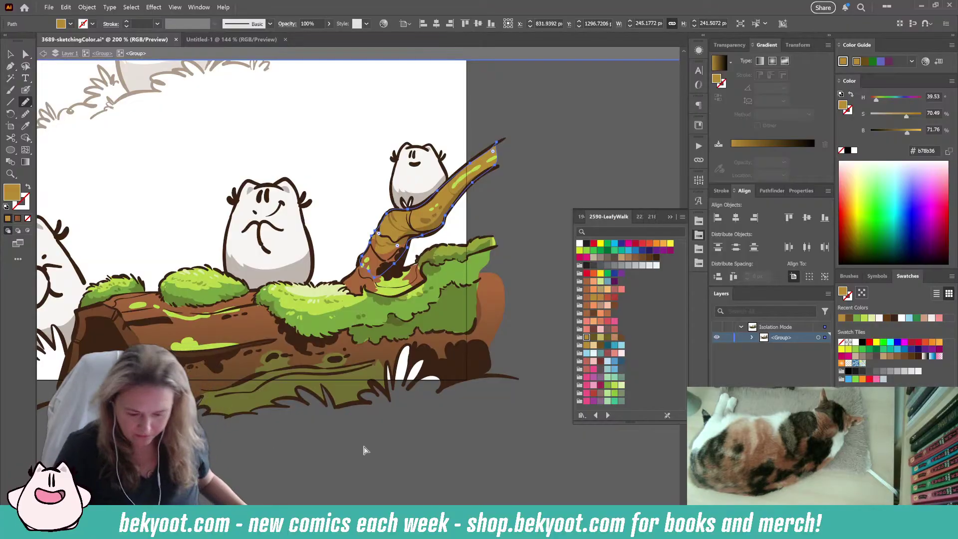
- Draw an ochre #b78b36 patch about 294 by 63 px along the log's upper surface, and place it just above the brown base
{"action": "left_click_drag", "start_coordinate": [316, 466], "coordinate": [414, 445]}
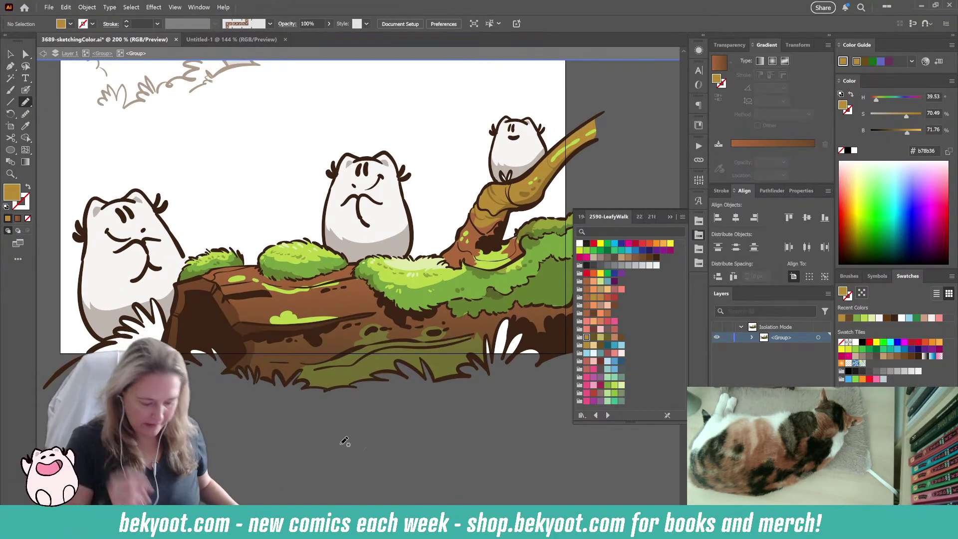
{"action": "mouse_move", "coordinate": [212, 270]}
{"action": "left_mouse_down"}
{"action": "mouse_move", "coordinate": [284, 296]}
{"action": "mouse_move", "coordinate": [339, 291]}
{"action": "mouse_move", "coordinate": [336, 300]}
{"action": "mouse_move", "coordinate": [359, 299]}
{"action": "mouse_move", "coordinate": [370, 286]}
{"action": "mouse_move", "coordinate": [334, 280]}
{"action": "mouse_move", "coordinate": [346, 267]}
{"action": "mouse_move", "coordinate": [198, 268]}
{"action": "left_mouse_up"}
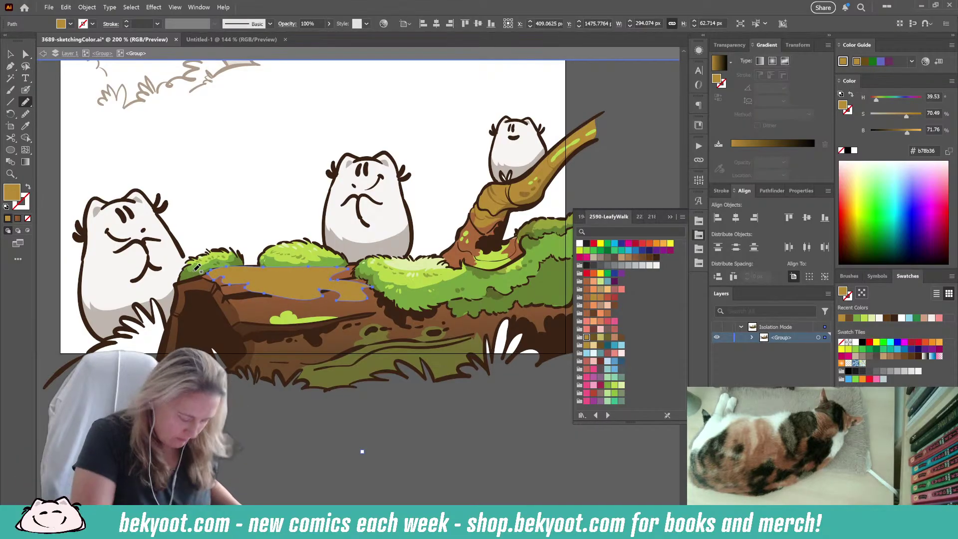
{"action": "key", "text": "ctrl+shift+bracketleft"}
{"action": "key", "text": "ctrl+bracketright"}
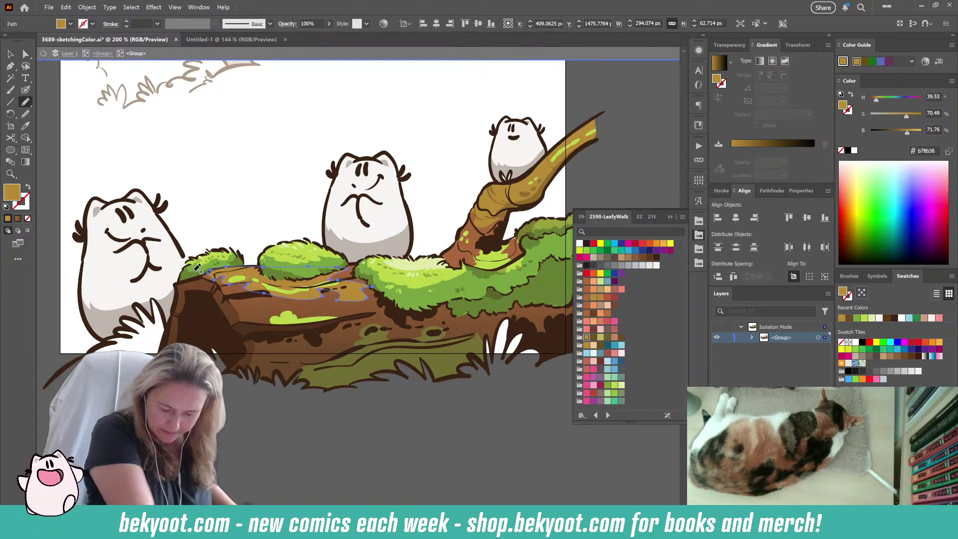
{"action": "key", "text": "ctrl+shift+a"}
- Examine the translucent dark shade shapes along the lower edge of the large moss patch
{"action": "left_click_drag", "start_coordinate": [400, 423], "coordinate": [281, 424]}
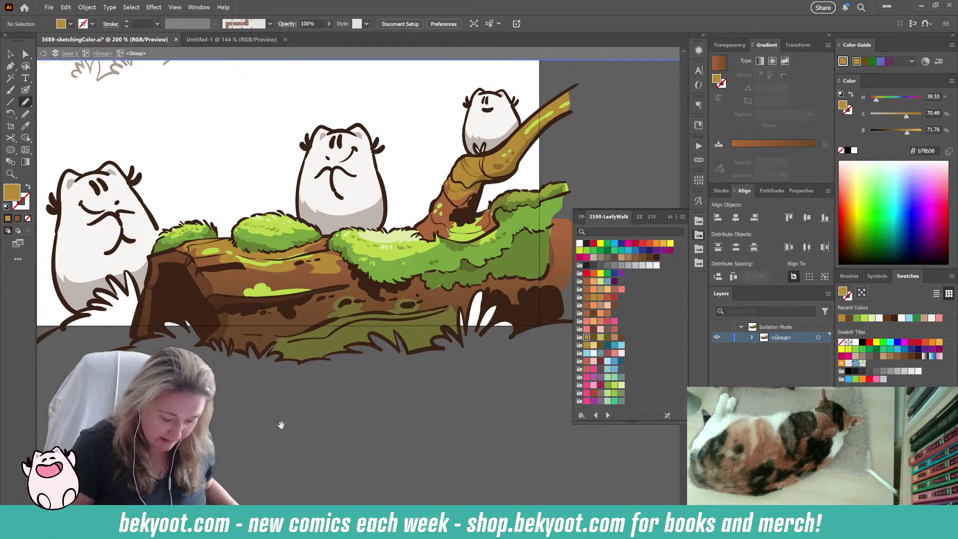
{"action": "left_click", "coordinate": [25, 54]}
{"action": "left_click", "coordinate": [438, 290]}
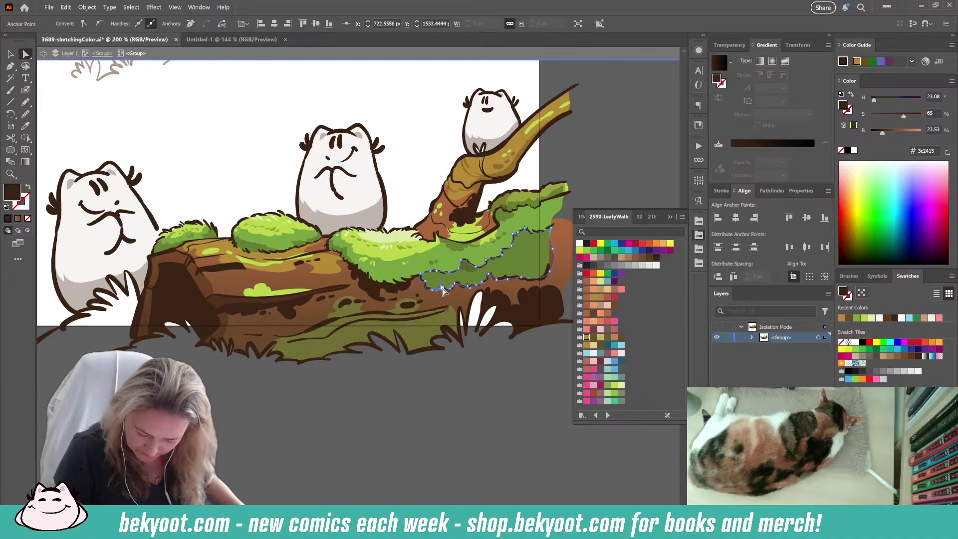
{"action": "left_click", "coordinate": [419, 405]}
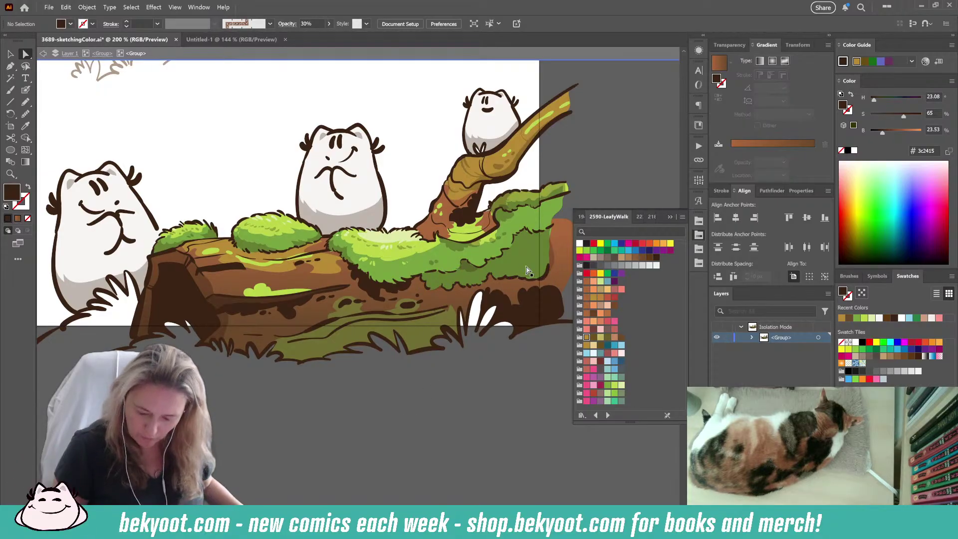
{"action": "left_click", "coordinate": [528, 283]}
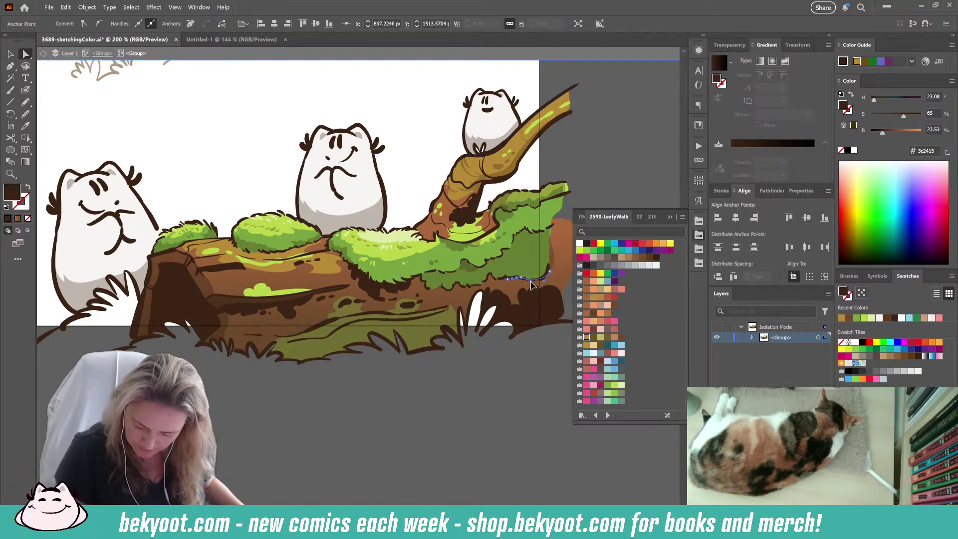
{"action": "left_click", "coordinate": [528, 283]}
{"action": "left_click", "coordinate": [527, 231]}
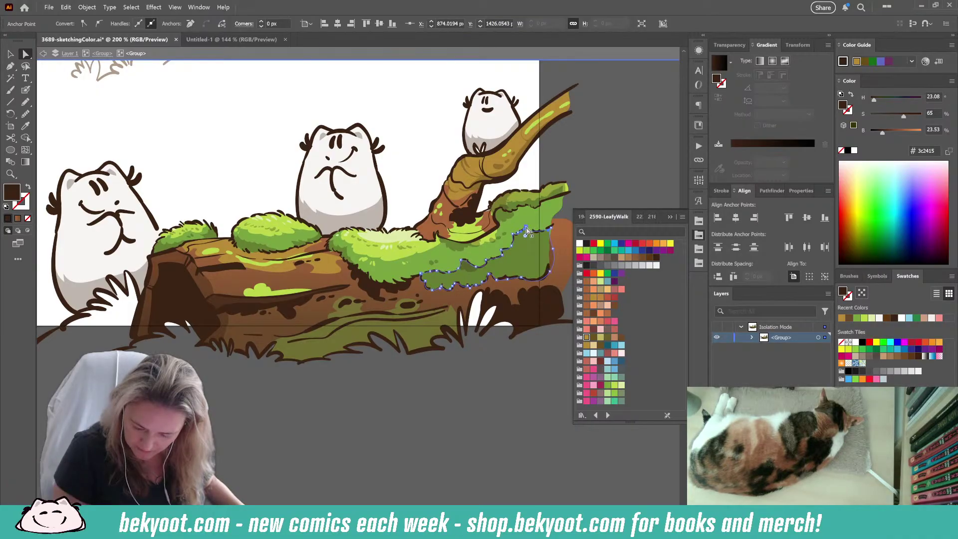
{"action": "left_click", "coordinate": [359, 429]}
{"action": "left_click_drag", "start_coordinate": [222, 436], "coordinate": [283, 454]}
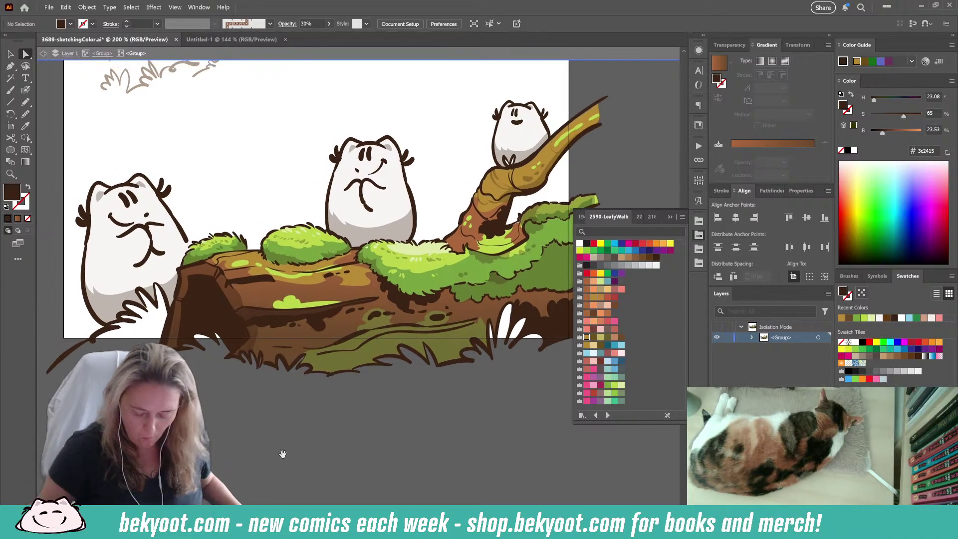
{"action": "scroll", "coordinate": [515, 367], "scroll_direction": "down", "scroll_amount": 2}
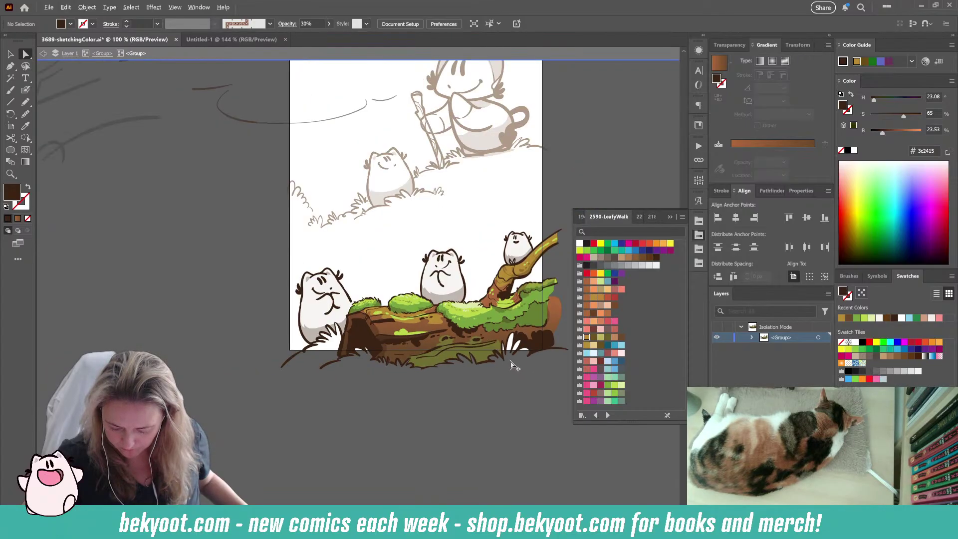
{"action": "left_click_drag", "start_coordinate": [522, 396], "coordinate": [451, 331]}
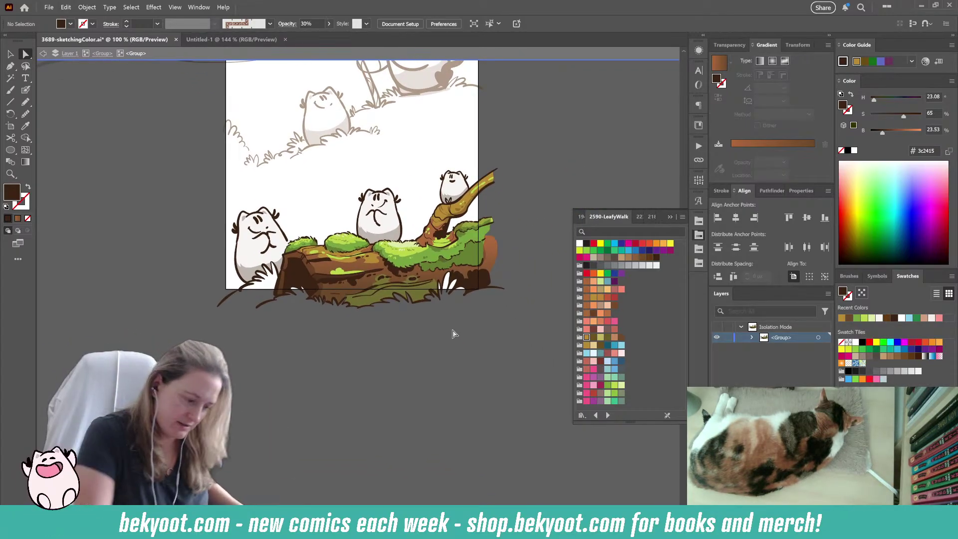
- Sample the moss green #78a440 and paint small grass-blade marks on the log's upper side with the Blob Brush
{"action": "left_click", "coordinate": [26, 91]}
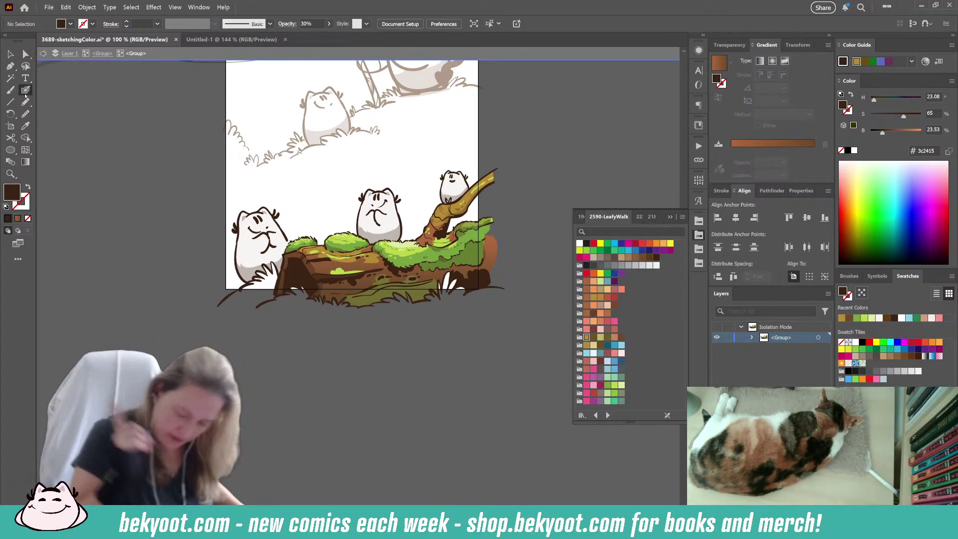
{"action": "left_click", "coordinate": [431, 257], "text": "ctrl"}
{"action": "scroll", "coordinate": [394, 308], "scroll_direction": "up", "scroll_amount": 2}
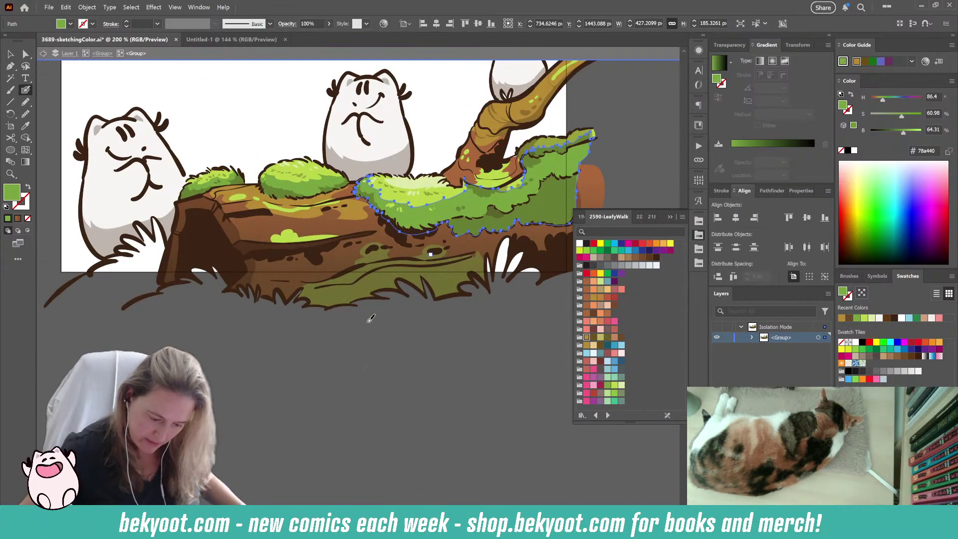
{"action": "left_click", "coordinate": [278, 370], "text": "ctrl"}
{"action": "key", "text": "shift+x"}
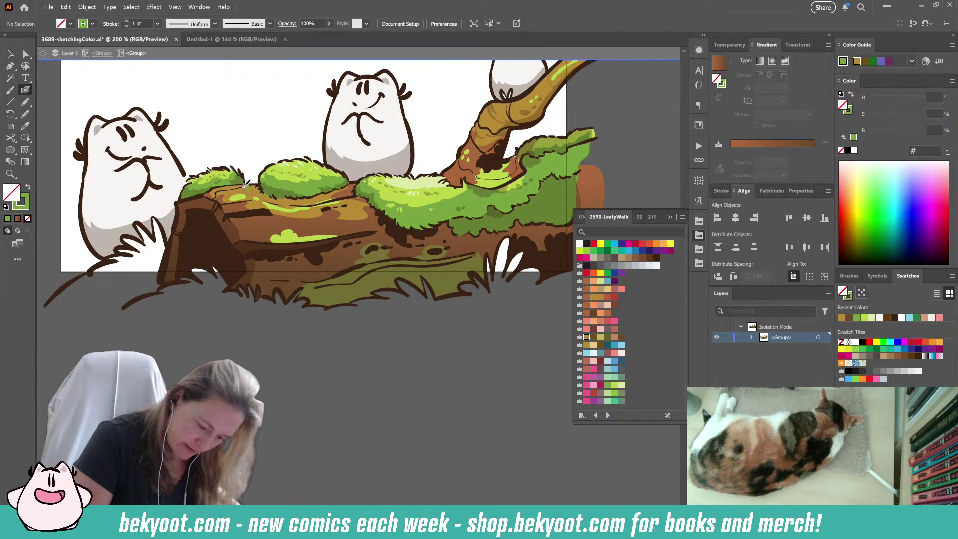
{"action": "left_click_drag", "start_coordinate": [253, 219], "coordinate": [264, 225]}
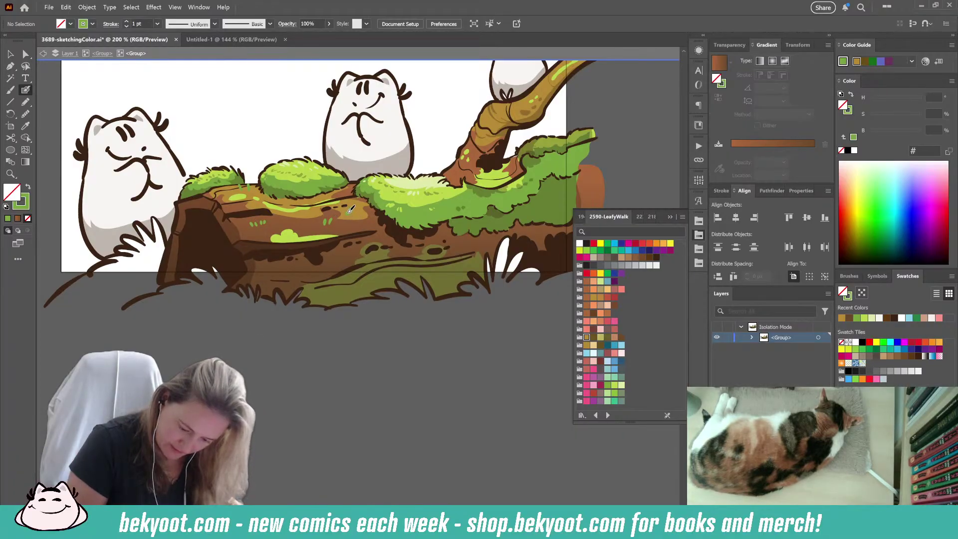
- Paint more small green #78a440 grass-blade marks on the log's front face below the bark ridge
{"action": "scroll", "coordinate": [349, 349], "scroll_direction": "up", "scroll_amount": 1}
{"action": "scroll", "coordinate": [349, 349], "scroll_direction": "right", "scroll_amount": 1}
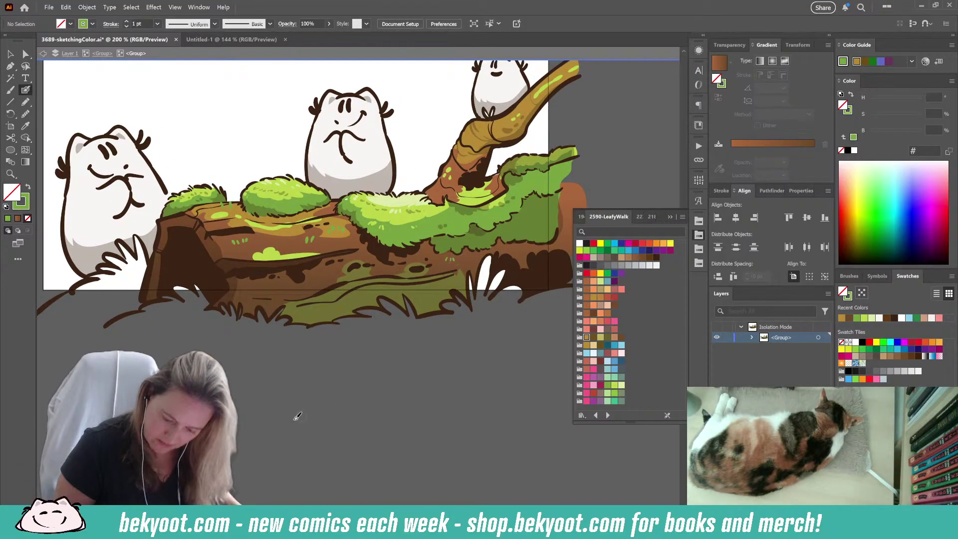
{"action": "left_click_drag", "start_coordinate": [291, 381], "coordinate": [347, 387]}
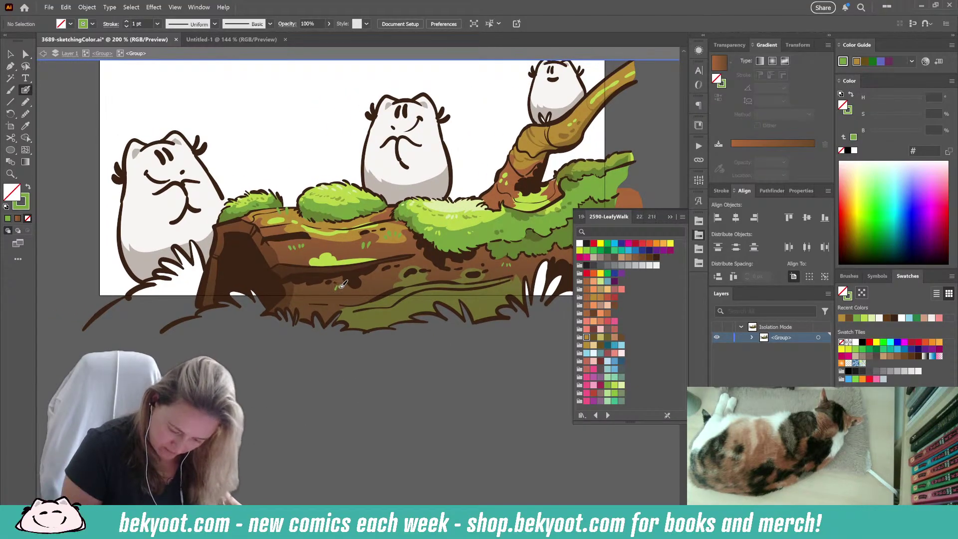
{"action": "scroll", "coordinate": [360, 368], "scroll_direction": "up", "scroll_amount": 3}
{"action": "scroll", "coordinate": [359, 368], "scroll_direction": "right", "scroll_amount": 1}
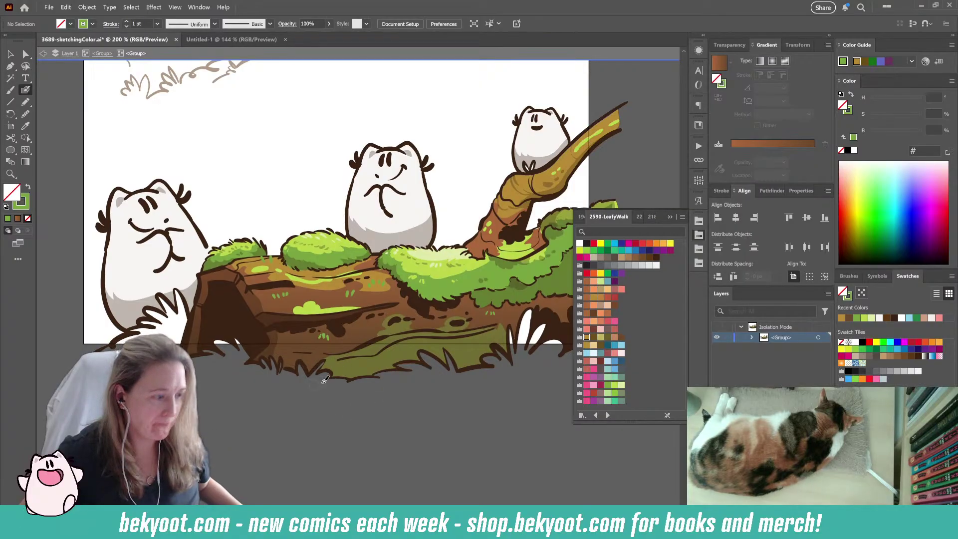
- Swap the green #78a440 to the fill, switch to the 2232-WarmForestWalk swatch library and enlarge it to show all colors
{"action": "key", "text": "ctrl+minus"}
{"action": "key", "text": "ctrl+minus"}
{"action": "left_click_drag", "start_coordinate": [392, 346], "coordinate": [319, 385]}
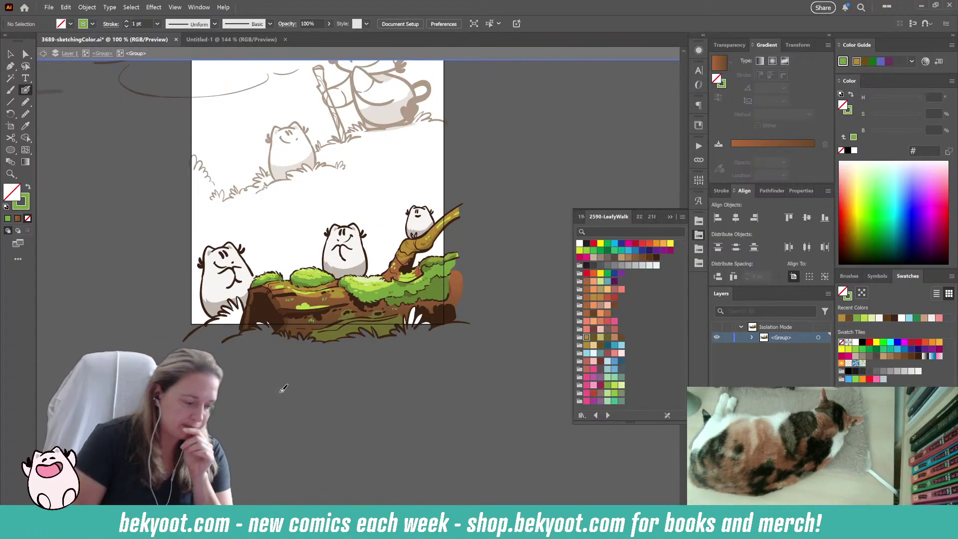
{"action": "left_click", "coordinate": [28, 189]}
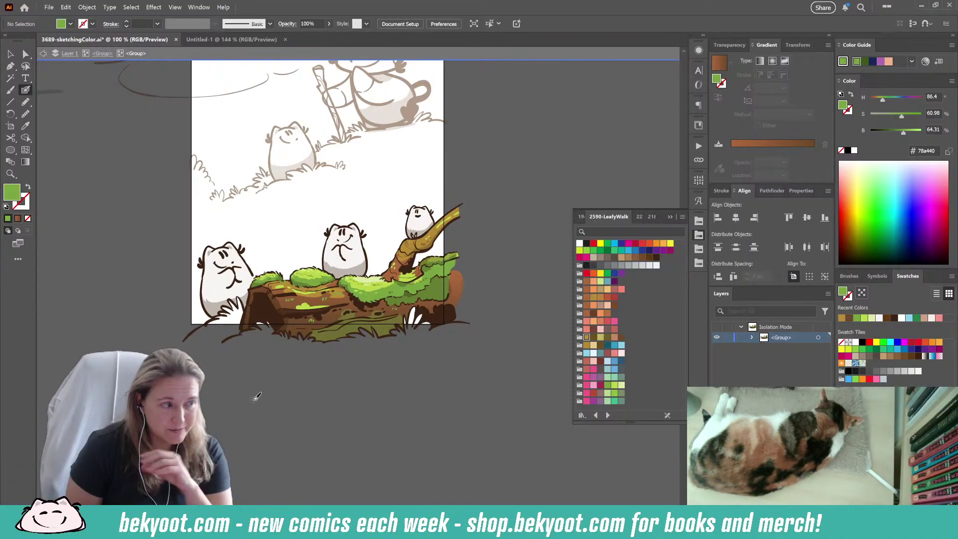
{"action": "left_click", "coordinate": [580, 217]}
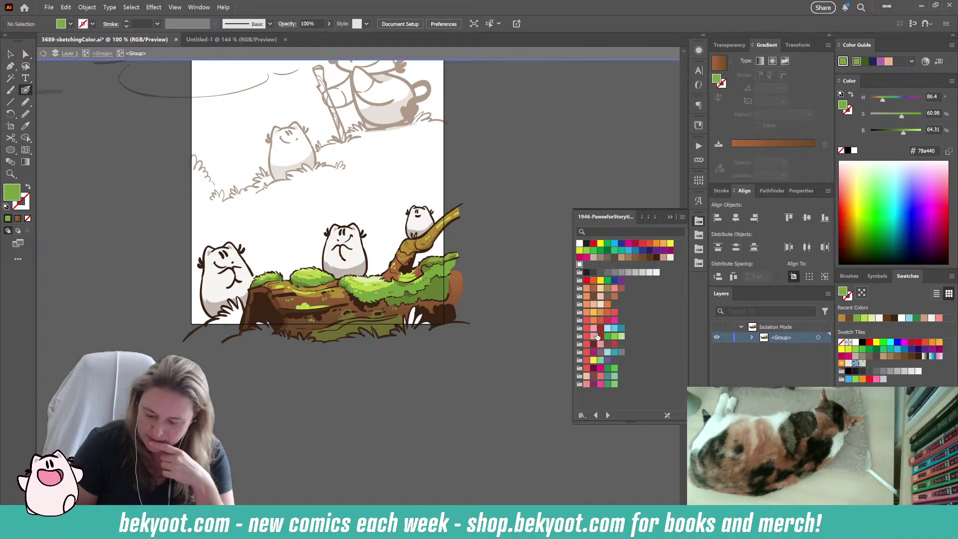
{"action": "left_click", "coordinate": [648, 218]}
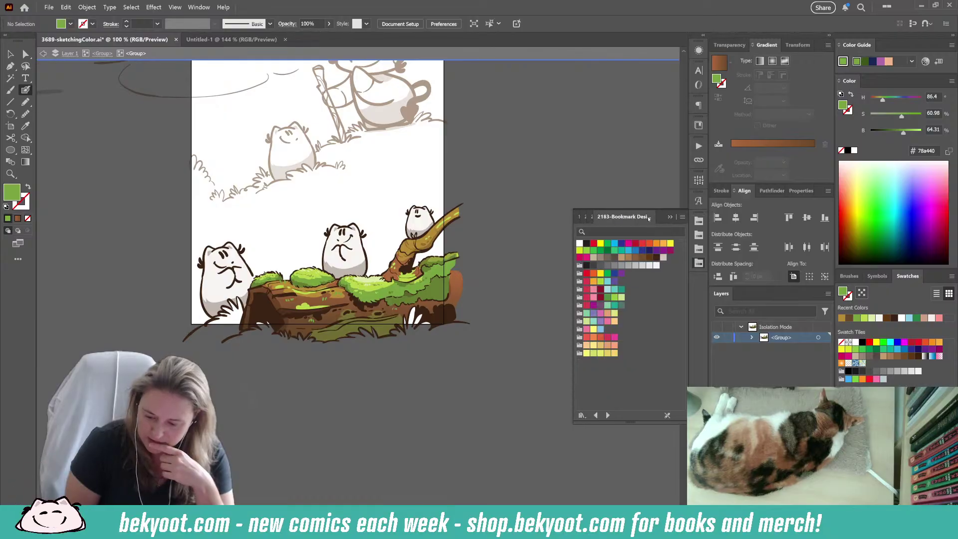
{"action": "left_click", "coordinate": [590, 218]}
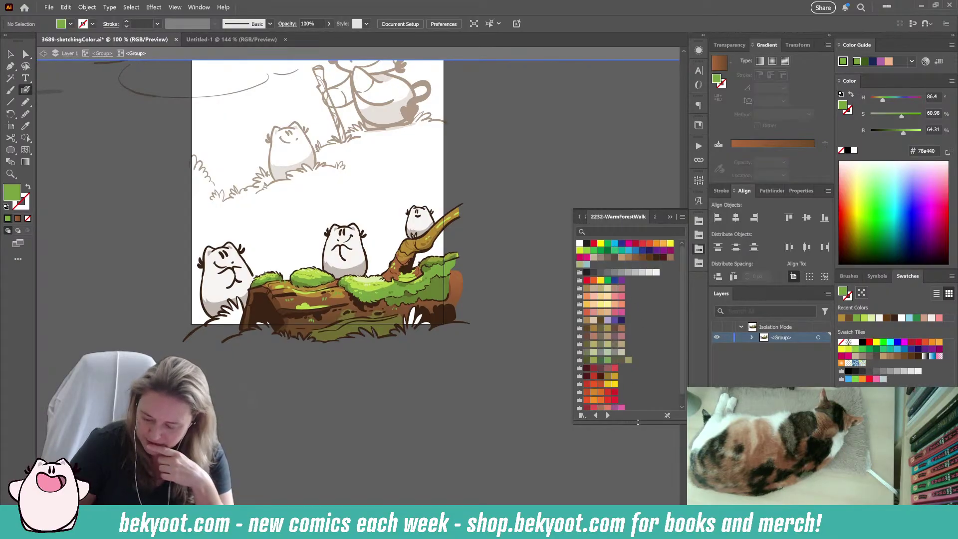
{"action": "left_click_drag", "start_coordinate": [635, 423], "coordinate": [635, 454]}
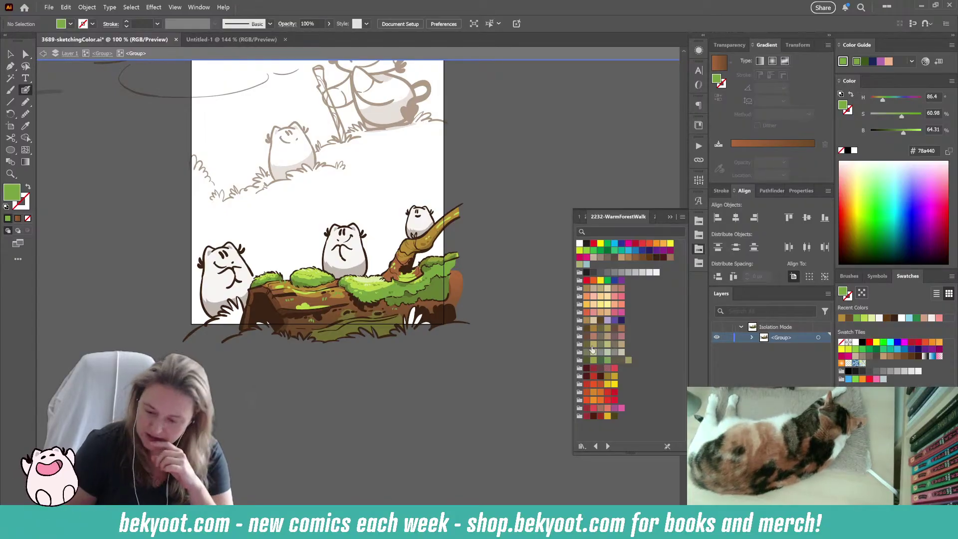
- Switch to the 2590-LeafyWalk swatches and draw a green #78a440 ground shape, about 991 by 208 px, around the log's base, behind the other art
{"action": "left_click", "coordinate": [607, 446]}
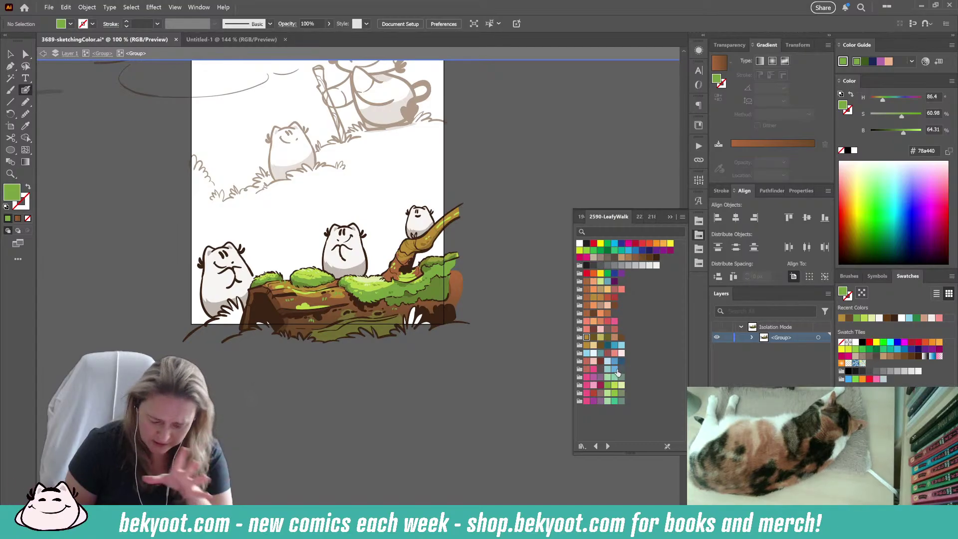
{"action": "key", "text": "n"}
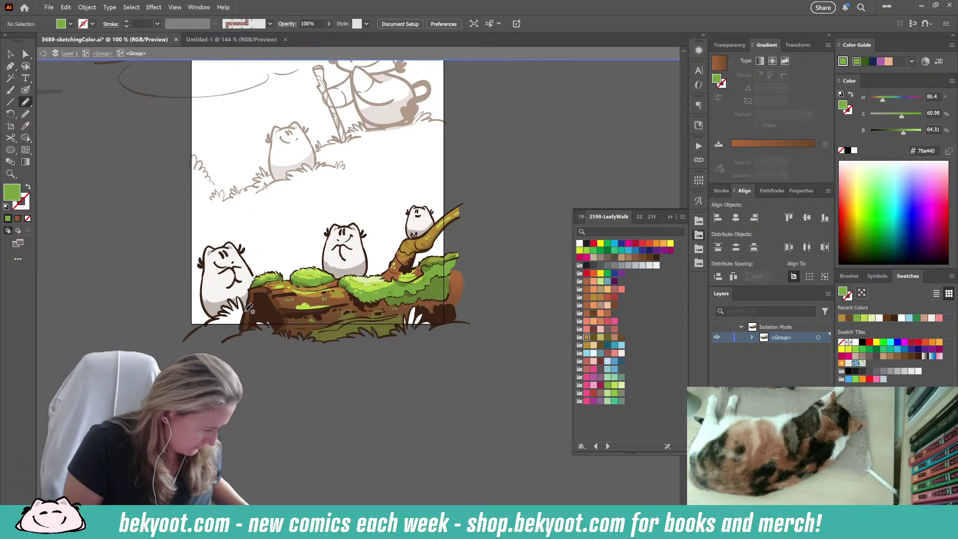
{"action": "mouse_move", "coordinate": [248, 307]}
{"action": "left_mouse_down"}
{"action": "mouse_move", "coordinate": [243, 293]}
{"action": "mouse_move", "coordinate": [218, 305]}
{"action": "left_mouse_up"}
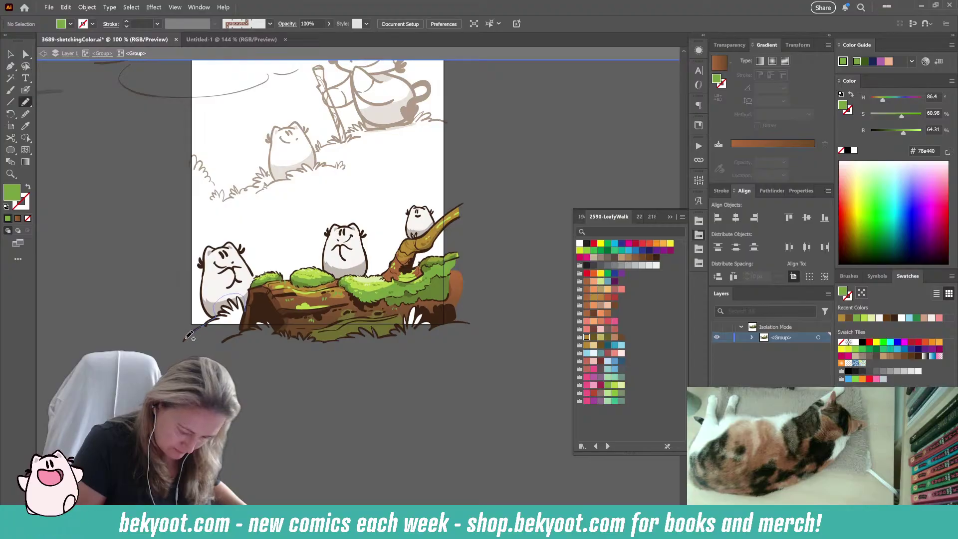
{"action": "mouse_move", "coordinate": [223, 344]}
{"action": "left_mouse_down"}
{"action": "mouse_move", "coordinate": [458, 344]}
{"action": "mouse_move", "coordinate": [461, 311]}
{"action": "mouse_move", "coordinate": [417, 297]}
{"action": "mouse_move", "coordinate": [248, 304]}
{"action": "left_mouse_up"}
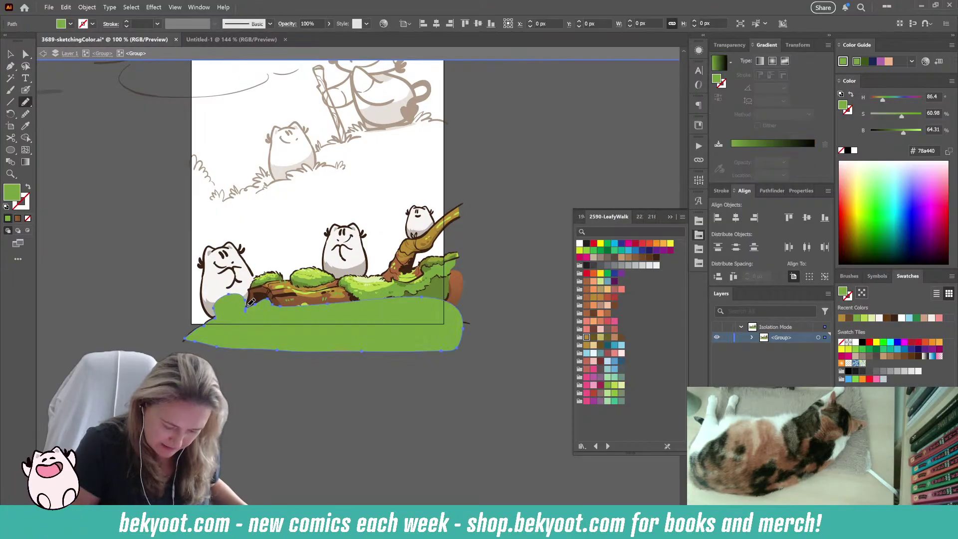
{"action": "key", "text": "ctrl+shift+bracketleft"}
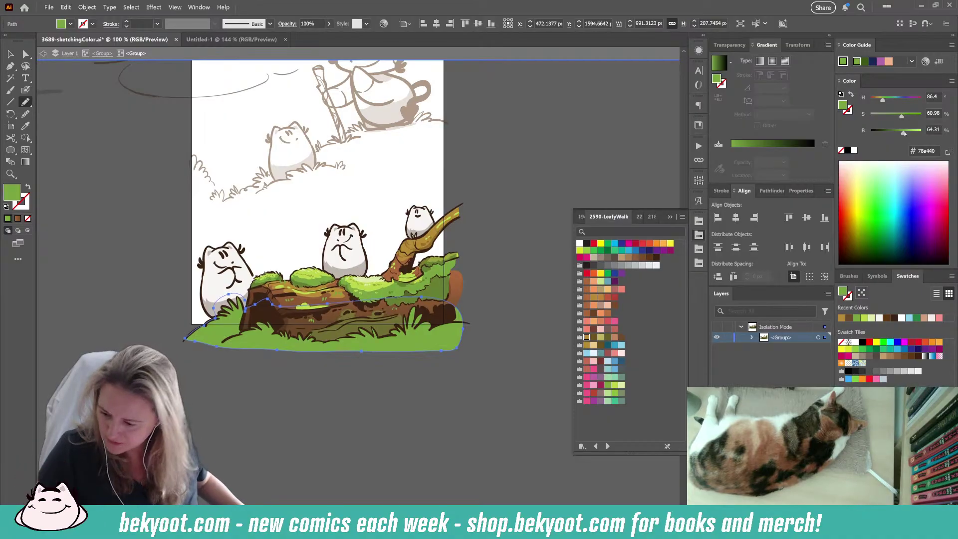
- Recolor the ground shape to the darker green #41753b, add that green to the swatches and deselect the shape
{"action": "mouse_move", "coordinate": [902, 133]}
{"action": "left_mouse_down"}
{"action": "mouse_move", "coordinate": [903, 115]}
{"action": "mouse_move", "coordinate": [886, 104]}
{"action": "mouse_move", "coordinate": [896, 132]}
{"action": "left_mouse_up"}
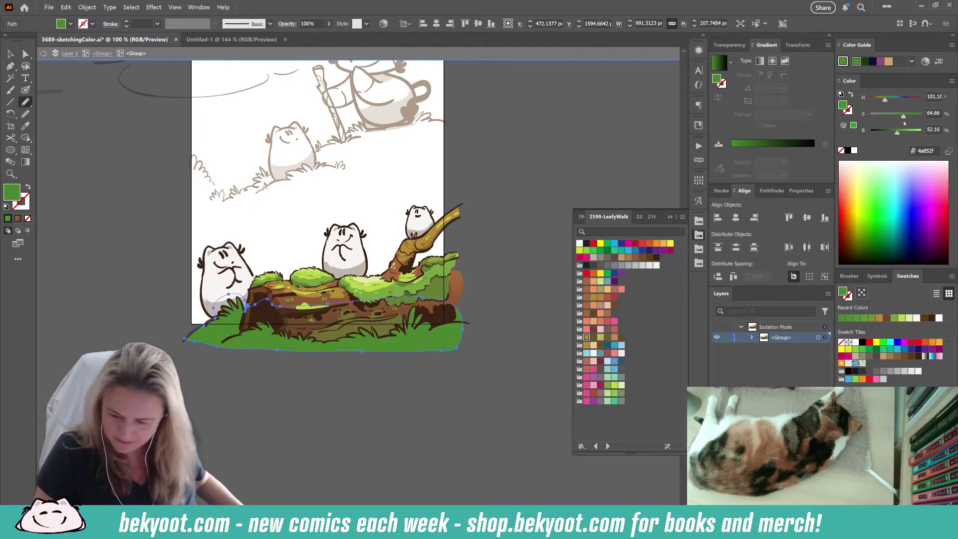
{"action": "mouse_move", "coordinate": [903, 117]}
{"action": "left_mouse_down"}
{"action": "mouse_move", "coordinate": [896, 134]}
{"action": "mouse_move", "coordinate": [896, 118]}
{"action": "left_mouse_up"}
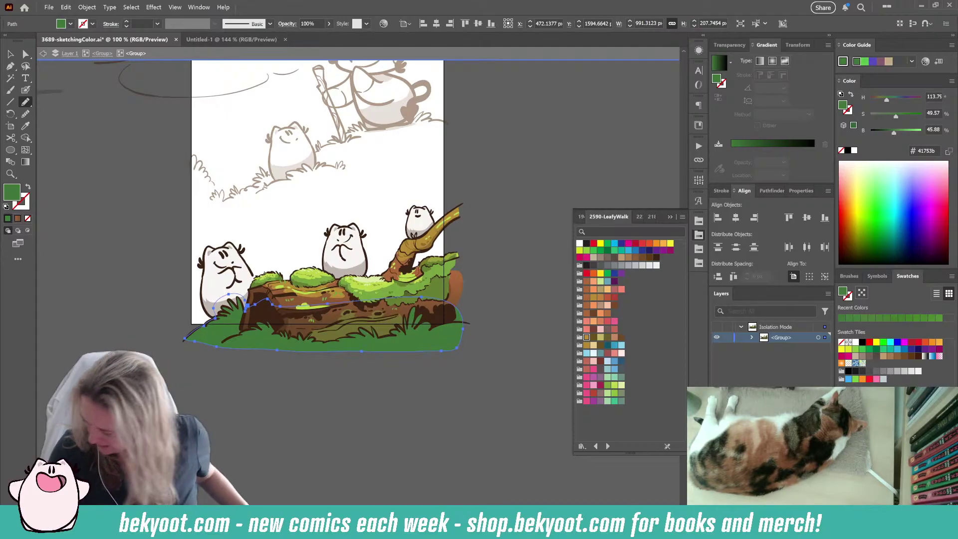
{"action": "left_click", "coordinate": [472, 349]}
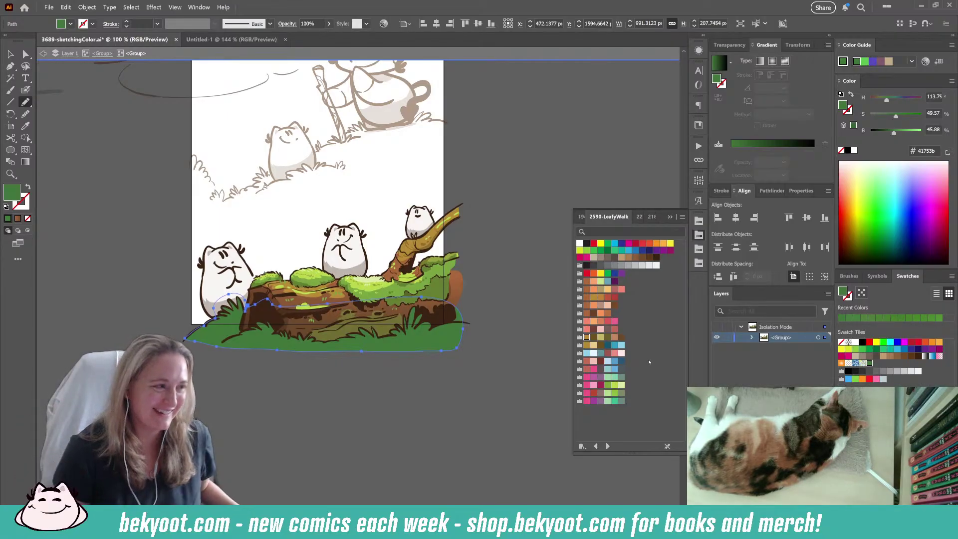
{"action": "key", "text": "ctrl+shift+a"}
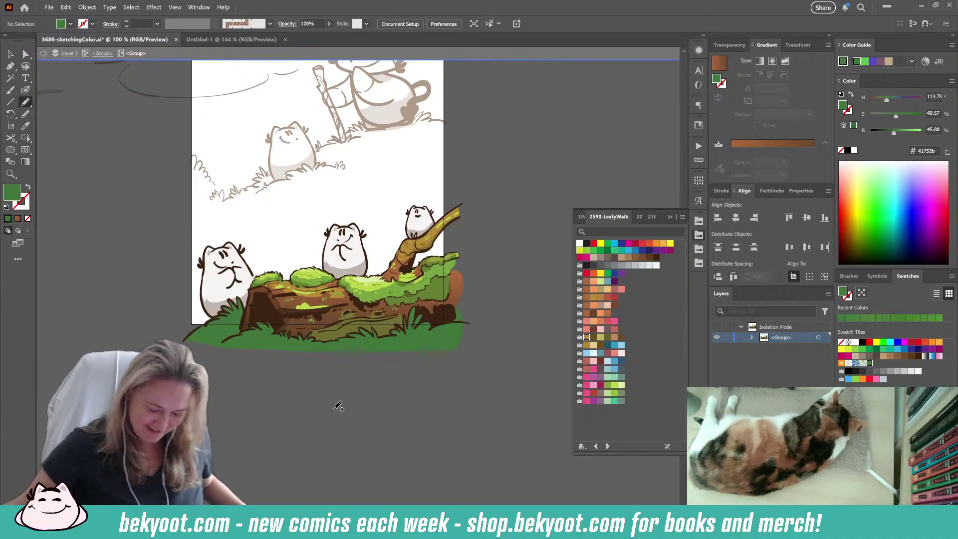
- Leave isolation mode for the log artwork and save the document
{"action": "key", "text": "ctrl+minus"}
{"action": "mouse_move", "coordinate": [327, 376]}
{"action": "left_mouse_down"}
{"action": "mouse_move", "coordinate": [380, 367]}
{"action": "mouse_move", "coordinate": [333, 371]}
{"action": "left_mouse_up"}
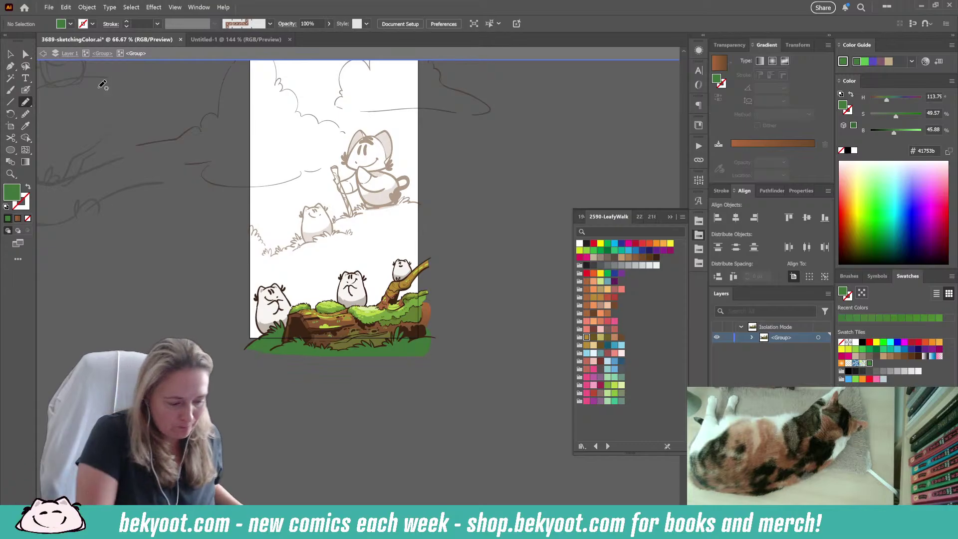
{"action": "left_click", "coordinate": [102, 53]}
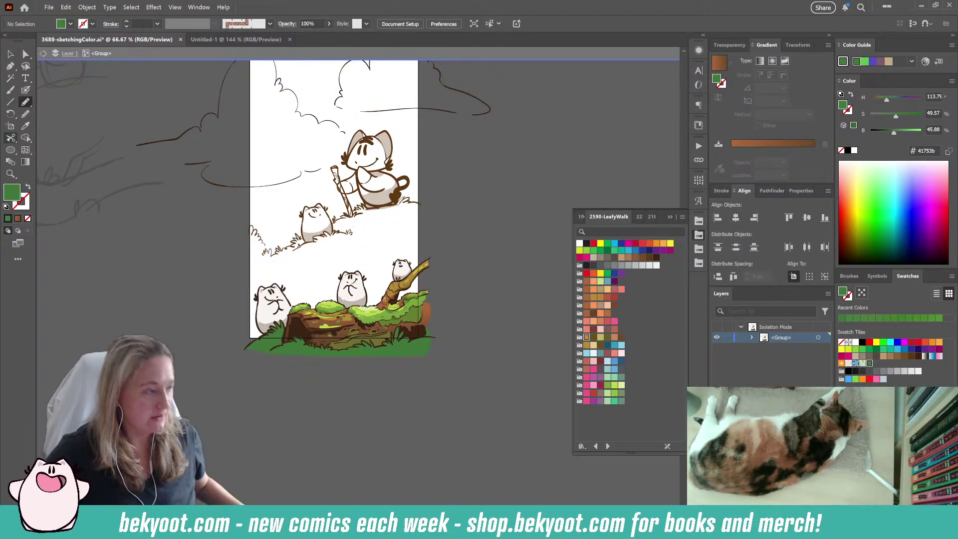
{"action": "key", "text": "Escape"}
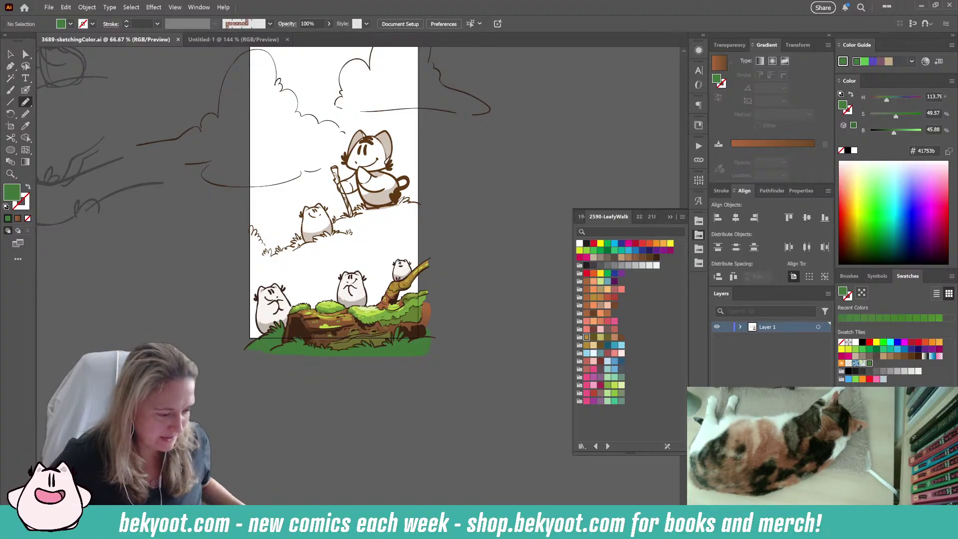
- Open the recent file Inspirational Emails - Quote Template.ai and collapse the floating swatch library so the artboards are unobstructed
{"action": "left_click", "coordinate": [52, 9]}
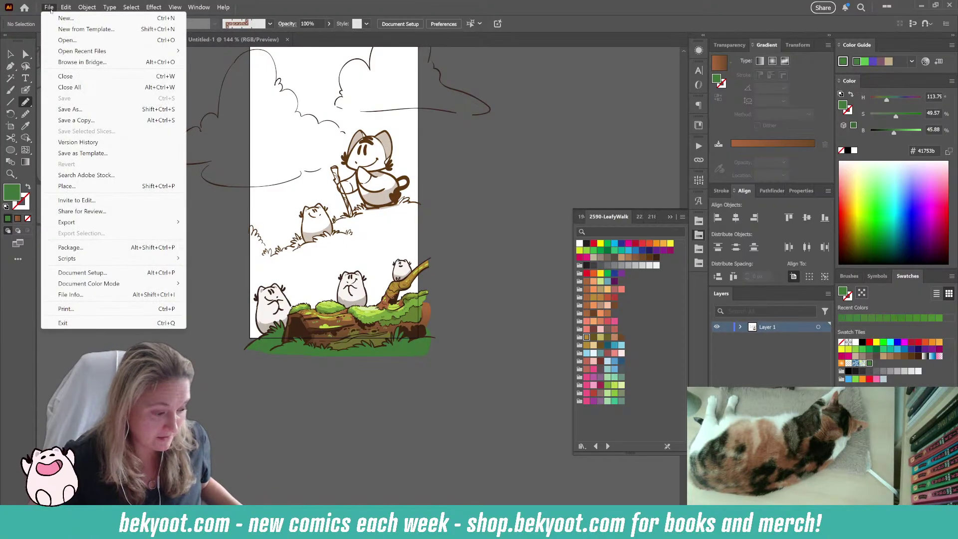
{"action": "mouse_move", "coordinate": [130, 50]}
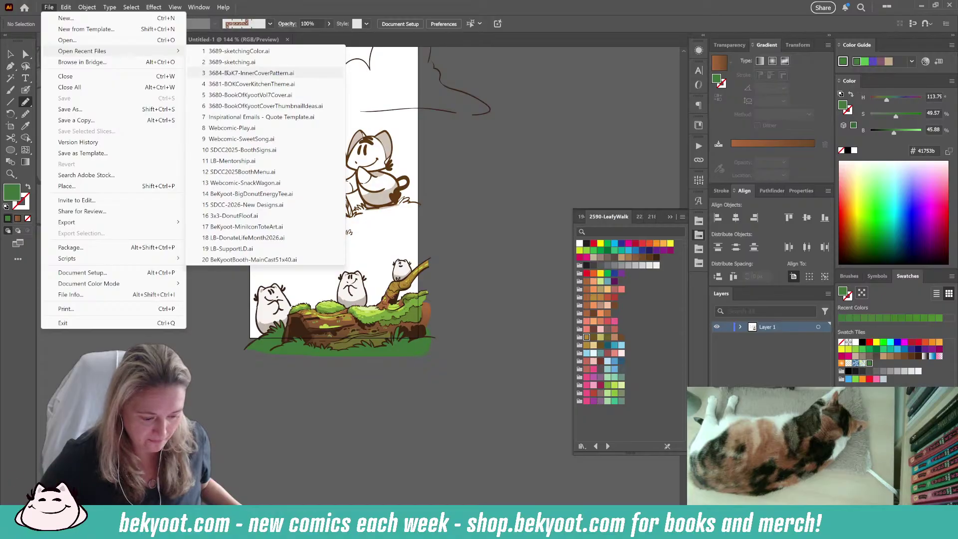
{"action": "left_click", "coordinate": [267, 118]}
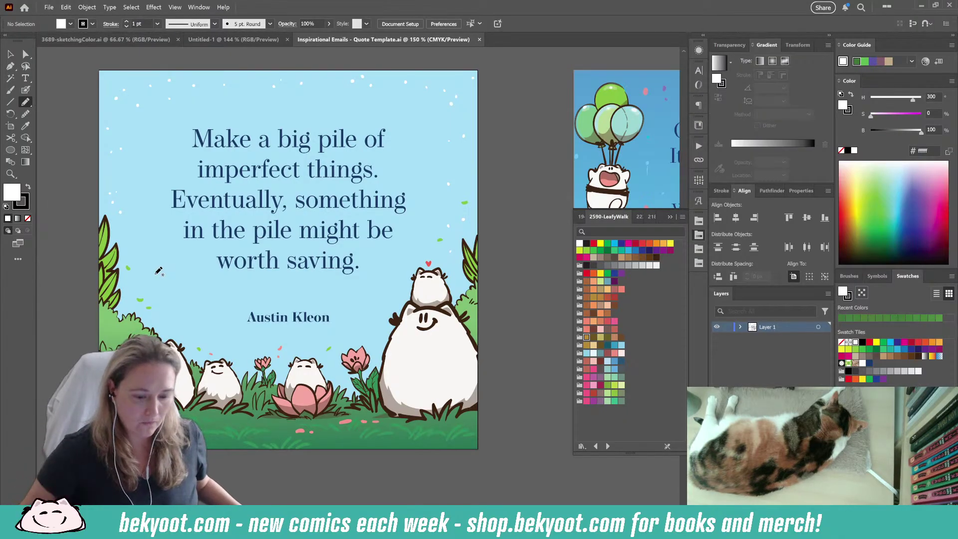
{"action": "left_click", "coordinate": [670, 217]}
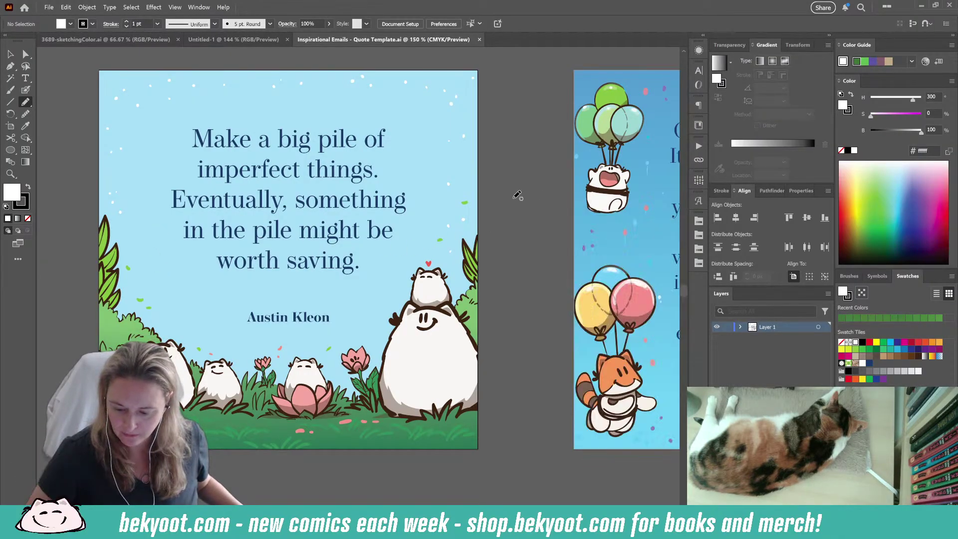
- Examine the illustrated quote artboards and their surrounding texts as color reference, and close the quote template file
{"action": "scroll", "coordinate": [397, 241], "scroll_direction": "down", "scroll_amount": 10}
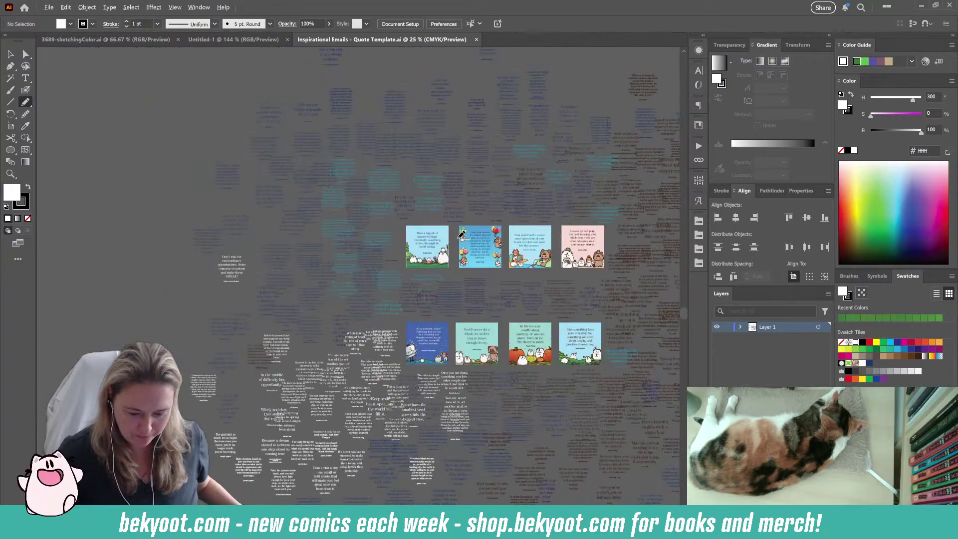
{"action": "mouse_move", "coordinate": [566, 276]}
{"action": "left_mouse_down"}
{"action": "mouse_move", "coordinate": [475, 269]}
{"action": "mouse_move", "coordinate": [511, 330]}
{"action": "mouse_move", "coordinate": [496, 394]}
{"action": "mouse_move", "coordinate": [492, 274]}
{"action": "mouse_move", "coordinate": [492, 289]}
{"action": "left_mouse_up"}
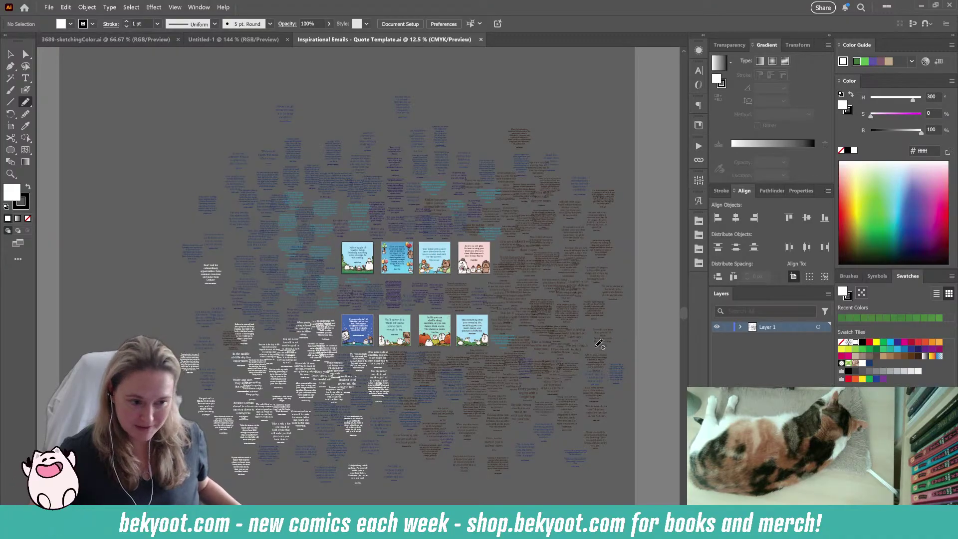
{"action": "key", "text": "ctrl+equal"}
{"action": "key", "text": "ctrl+equal"}
{"action": "key", "text": "ctrl+equal"}
{"action": "key", "text": "ctrl+equal"}
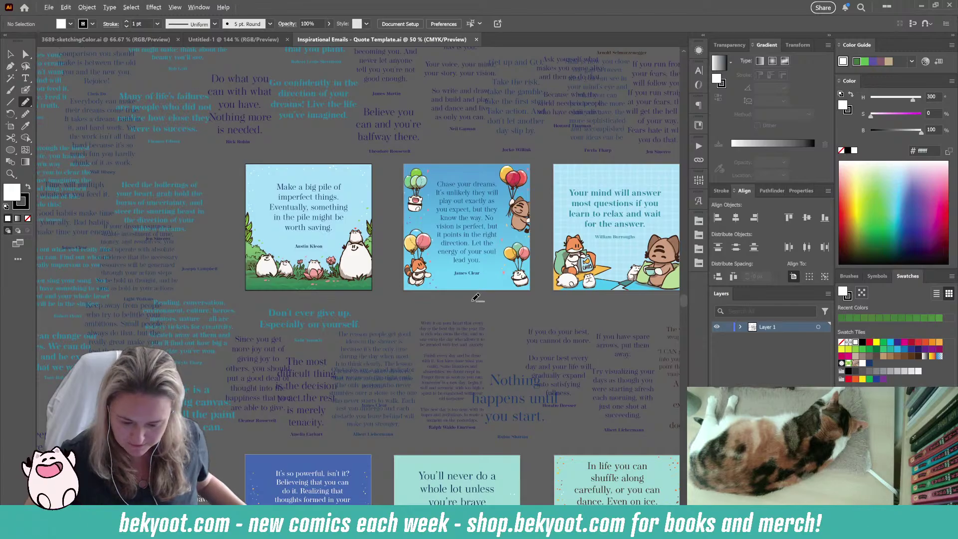
{"action": "scroll", "coordinate": [473, 294], "scroll_direction": "down", "scroll_amount": 4}
{"action": "scroll", "coordinate": [468, 293], "scroll_direction": "down", "scroll_amount": 2}
{"action": "scroll", "coordinate": [468, 293], "scroll_direction": "right", "scroll_amount": 4}
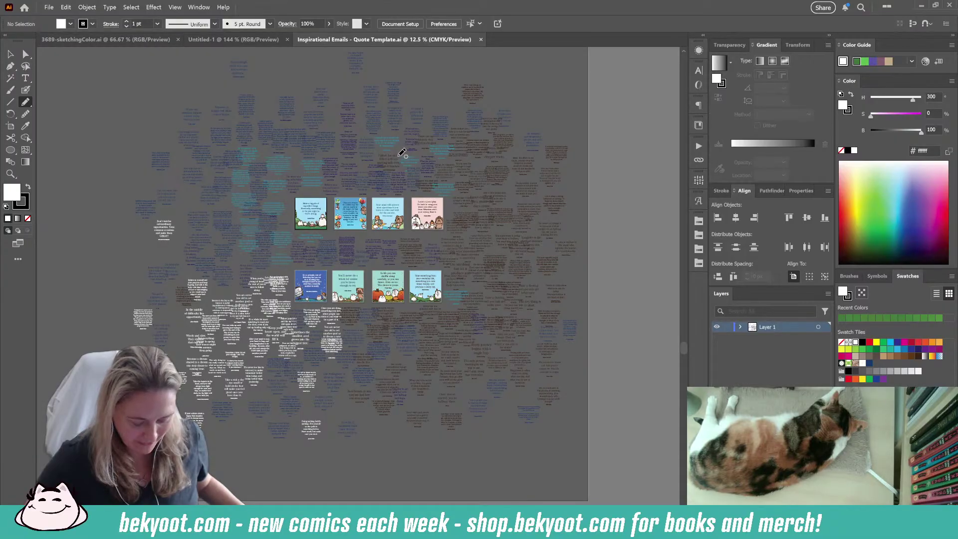
{"action": "scroll", "coordinate": [212, 160], "scroll_direction": "up", "scroll_amount": 3}
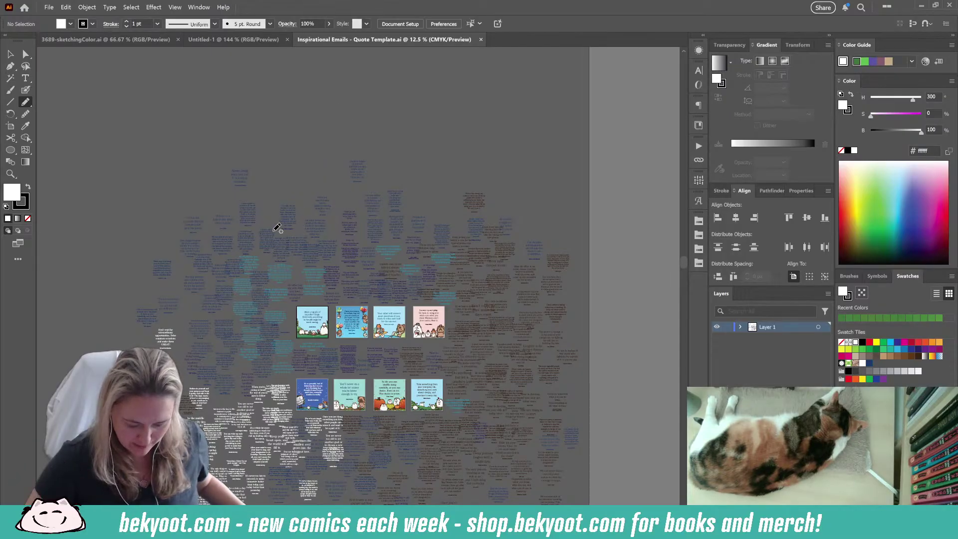
{"action": "scroll", "coordinate": [400, 299], "scroll_direction": "left", "scroll_amount": 2}
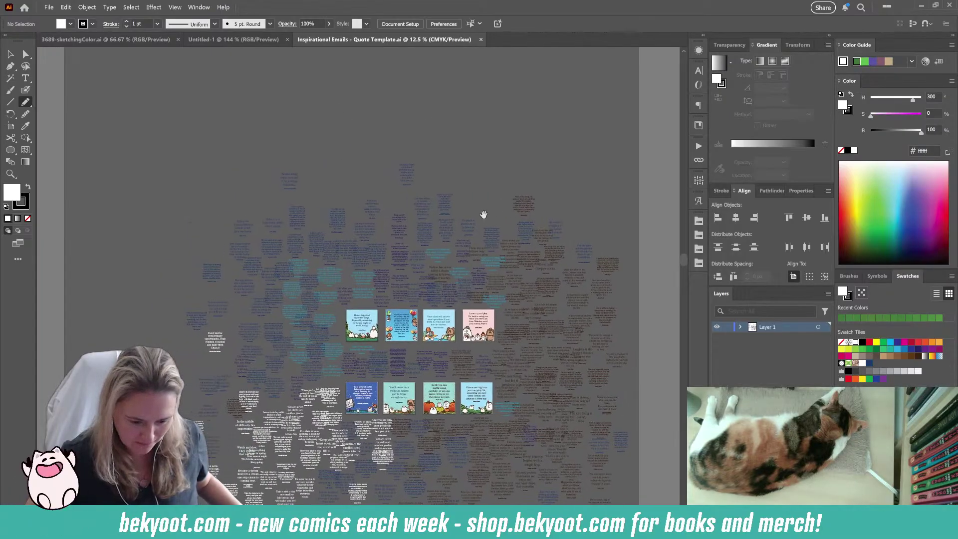
{"action": "left_click", "coordinate": [481, 39]}
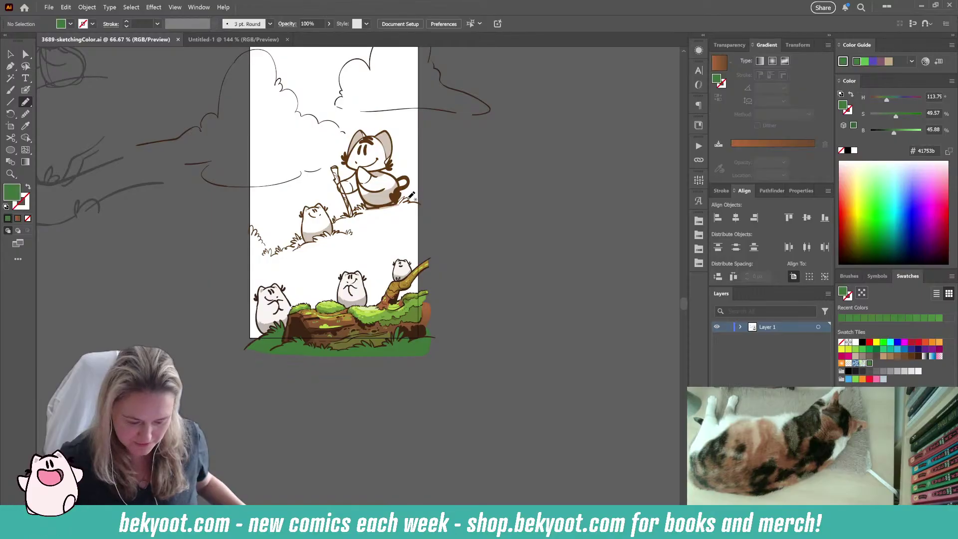
- Isolate the character-and-log group and adjust the ground shape's anchor point at the leftmost character's base to fit the line art
{"action": "scroll", "coordinate": [306, 272], "scroll_direction": "up", "scroll_amount": 2}
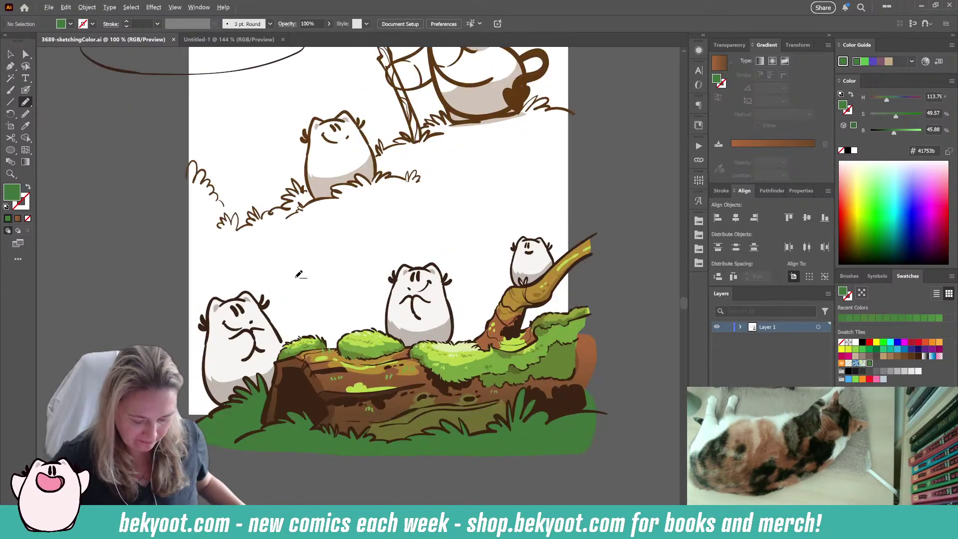
{"action": "left_click", "coordinate": [10, 54]}
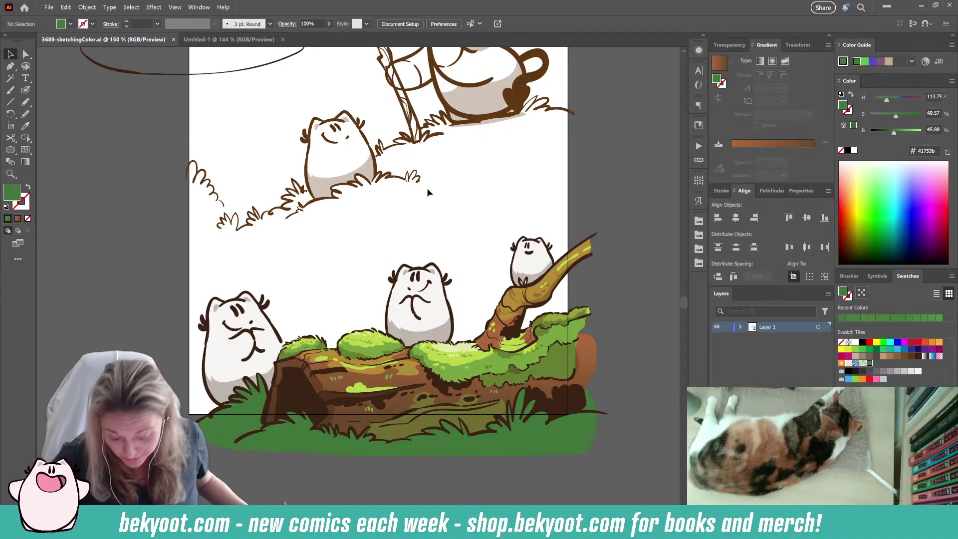
{"action": "double_click", "coordinate": [373, 382]}
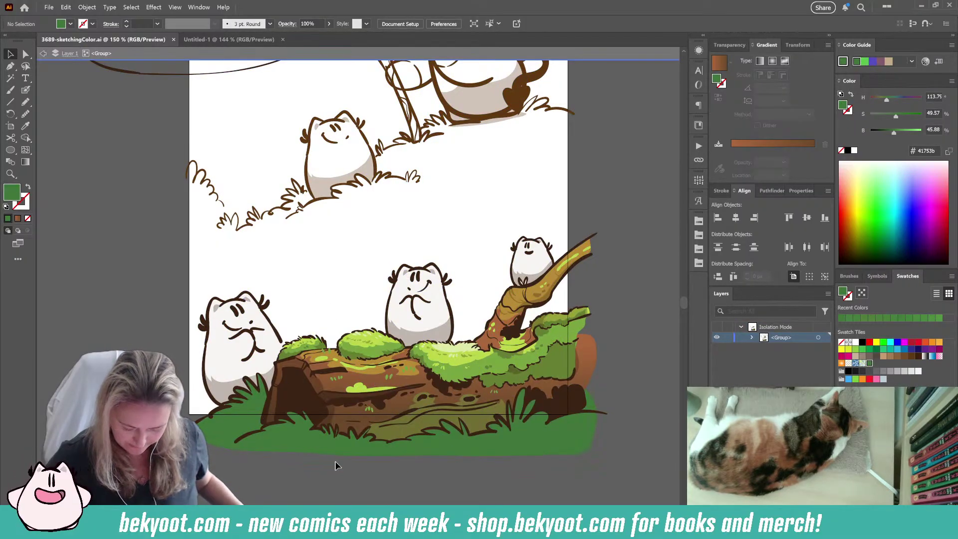
{"action": "left_click_drag", "start_coordinate": [335, 465], "coordinate": [342, 379]}
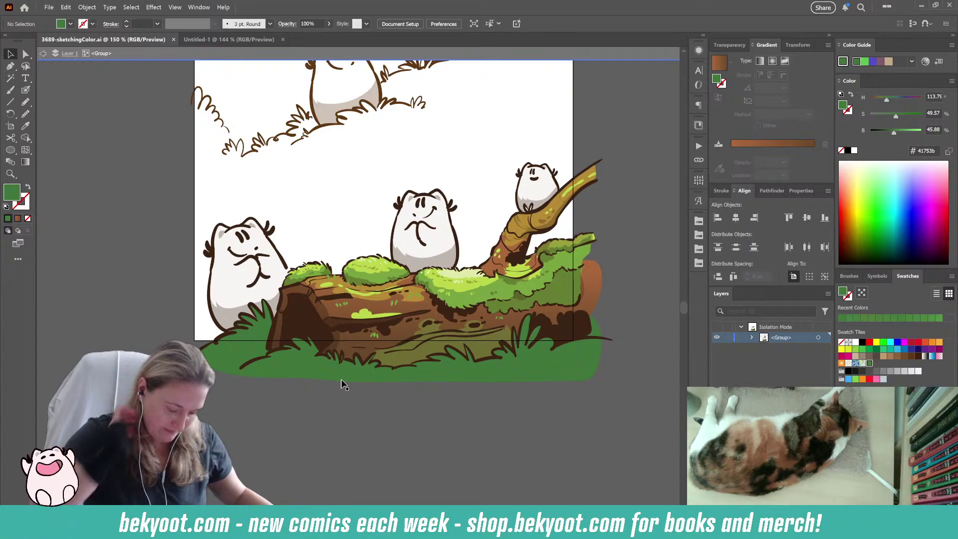
{"action": "left_click", "coordinate": [26, 54]}
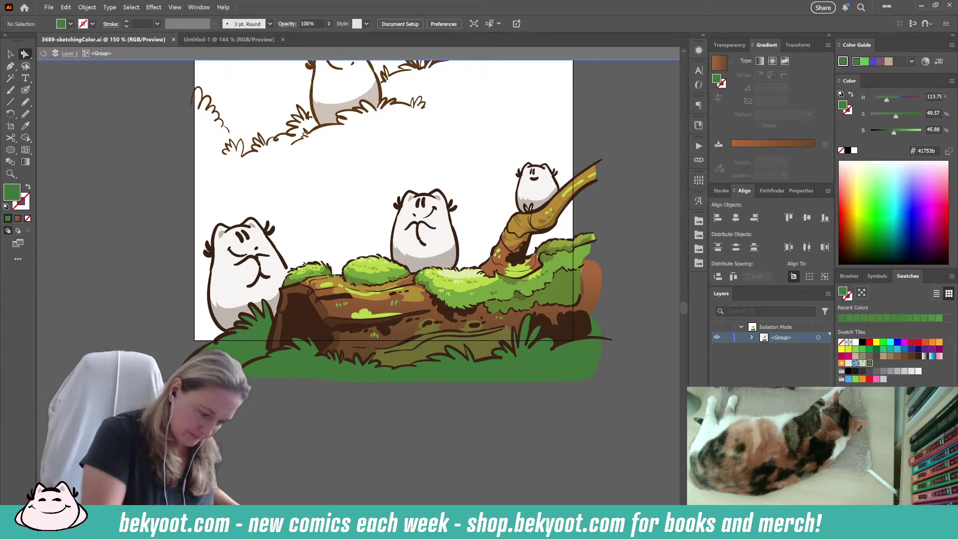
{"action": "left_click", "coordinate": [230, 289]}
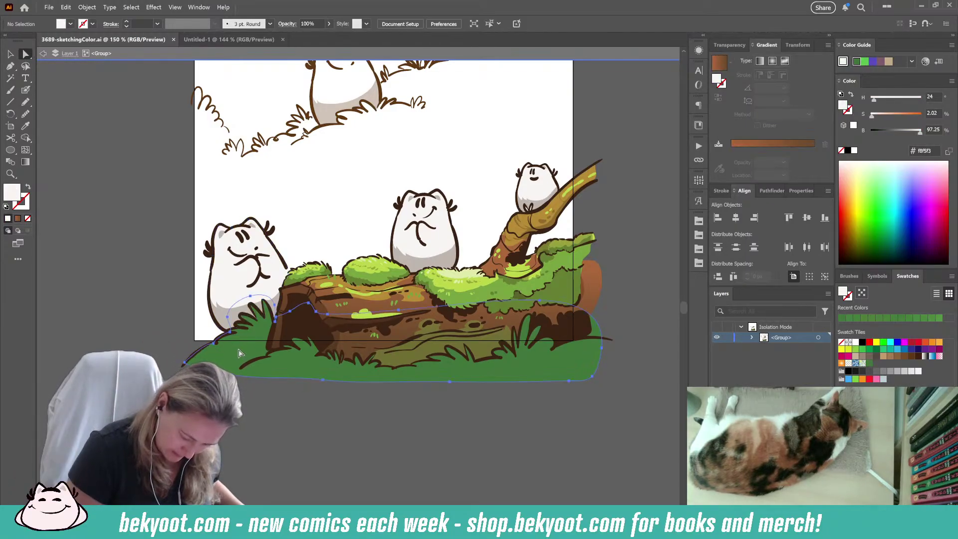
{"action": "left_click", "coordinate": [227, 333]}
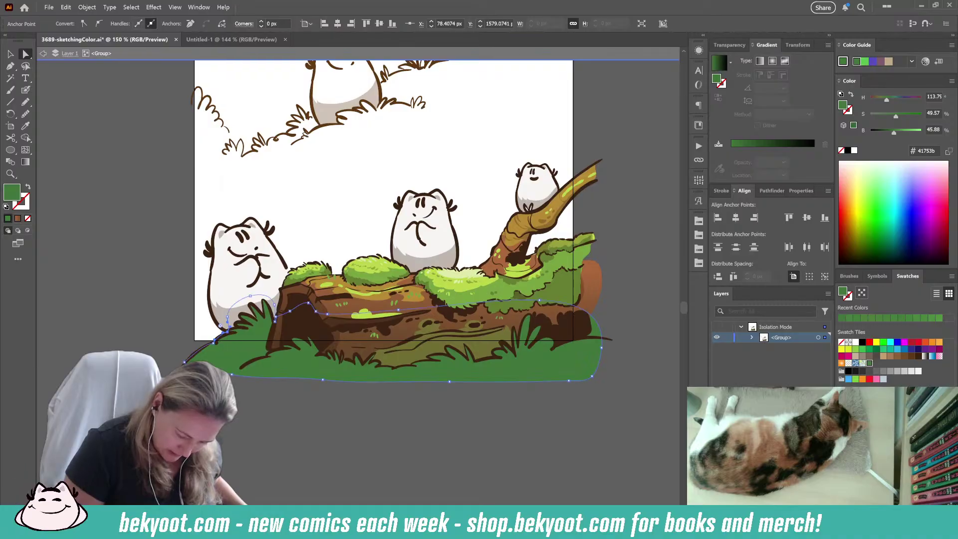
{"action": "left_click", "coordinate": [239, 443]}
- Sample the moss green #78a440 and draw a grass-tuft shape, about 90 by 126 px, between the leftmost character and the log with the Pencil
{"action": "left_click", "coordinate": [27, 104]}
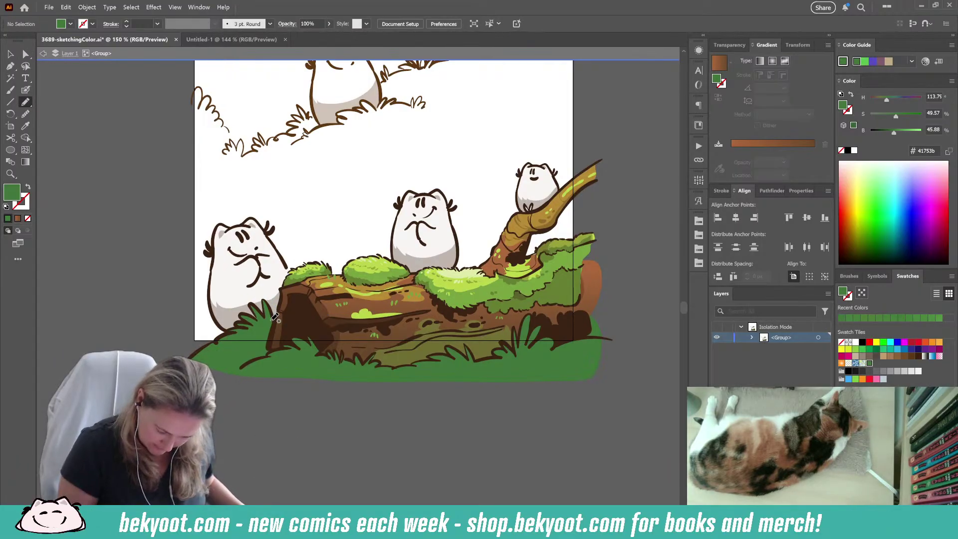
{"action": "key", "text": "i"}
{"action": "left_click", "coordinate": [382, 284]}
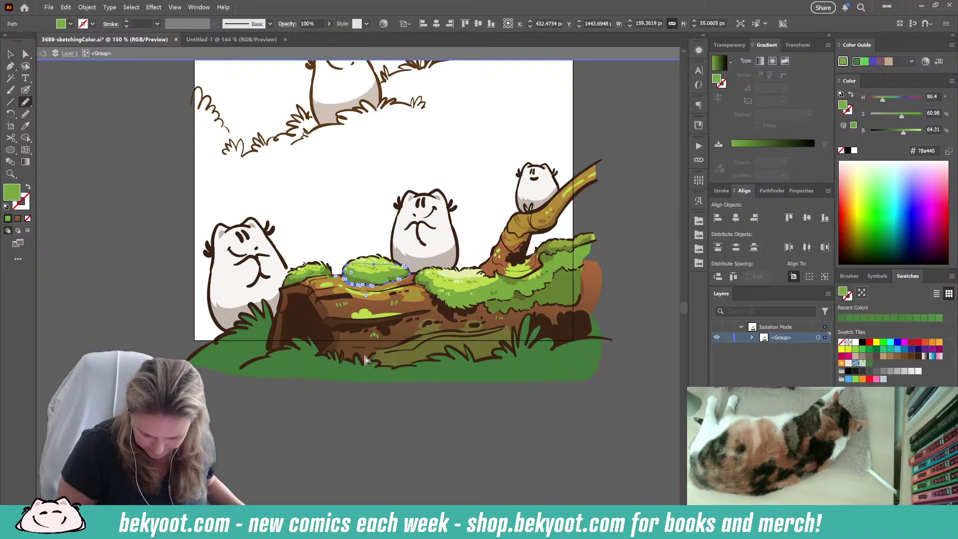
{"action": "key", "text": "n"}
{"action": "mouse_move", "coordinate": [278, 318]}
{"action": "left_mouse_down"}
{"action": "mouse_move", "coordinate": [265, 299]}
{"action": "mouse_move", "coordinate": [266, 315]}
{"action": "mouse_move", "coordinate": [253, 304]}
{"action": "mouse_move", "coordinate": [257, 316]}
{"action": "mouse_move", "coordinate": [239, 314]}
{"action": "mouse_move", "coordinate": [246, 320]}
{"action": "mouse_move", "coordinate": [237, 324]}
{"action": "mouse_move", "coordinate": [253, 331]}
{"action": "mouse_move", "coordinate": [239, 342]}
{"action": "mouse_move", "coordinate": [256, 351]}
{"action": "mouse_move", "coordinate": [278, 305]}
{"action": "left_mouse_up"}
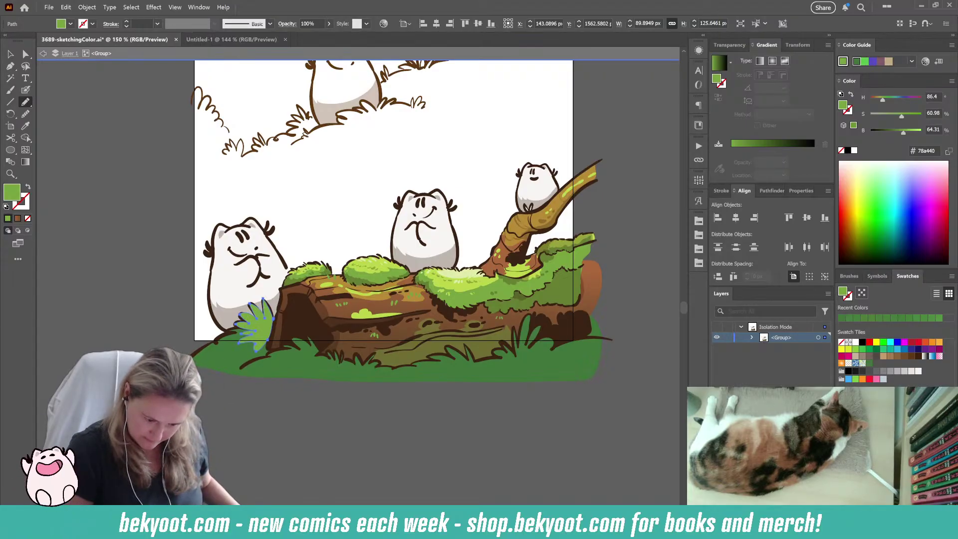
{"action": "key", "text": "ctrl+shift+a"}
- Isolate the nested group containing the log and ground artwork
{"action": "left_click", "coordinate": [11, 58]}
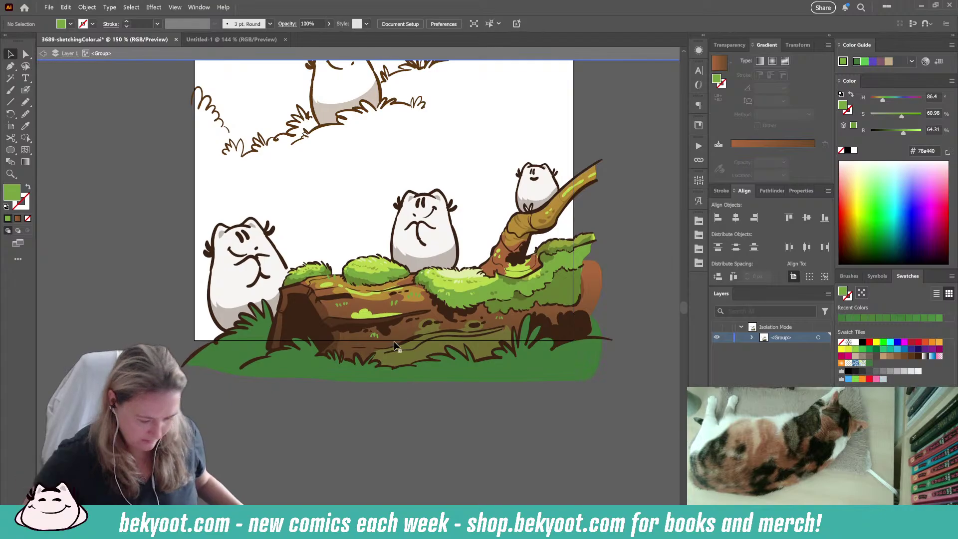
{"action": "left_click", "coordinate": [382, 335]}
{"action": "double_click", "coordinate": [379, 334]}
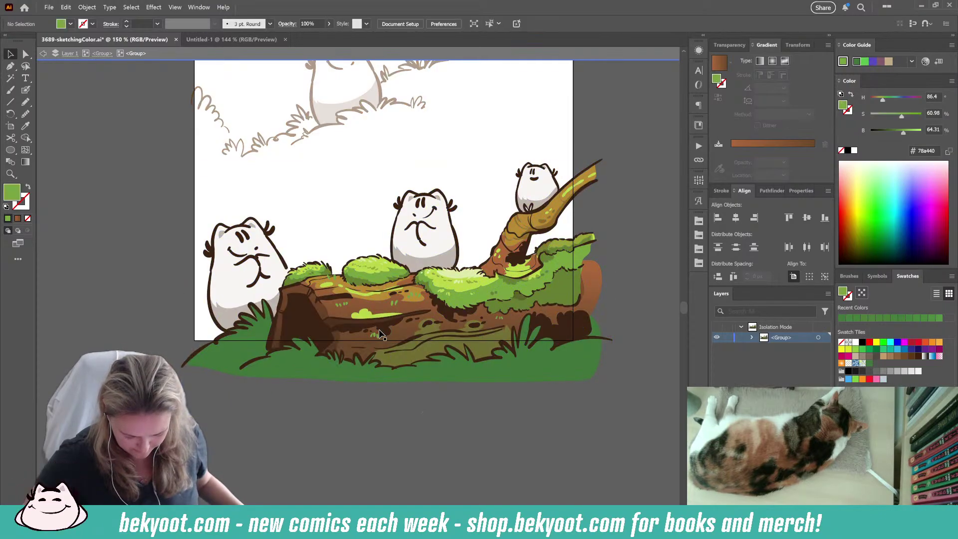
- Undo the last changes to the grass-tuft shape between the leftmost character and the log, and set its opacity to 30%
{"action": "key", "text": "ctrl+z"}
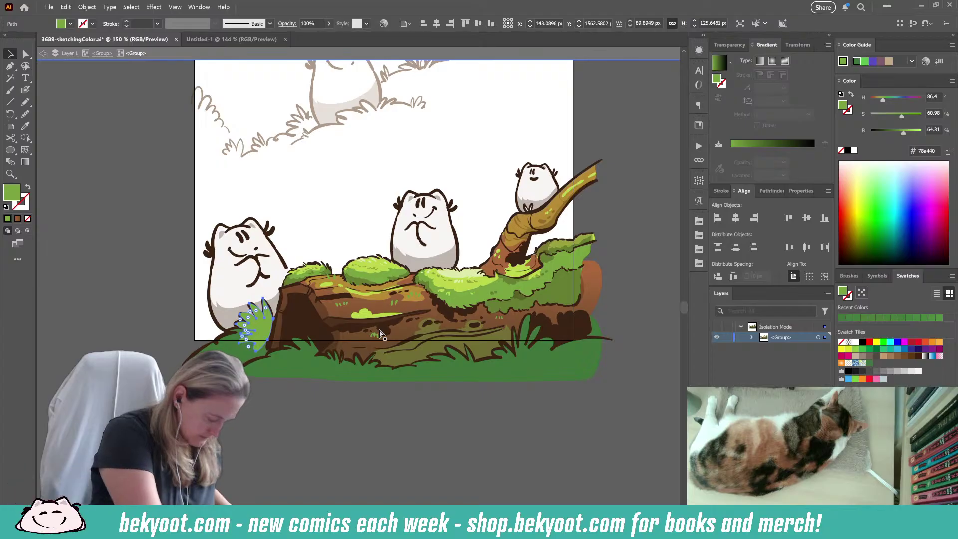
{"action": "key", "text": "ctrl+z"}
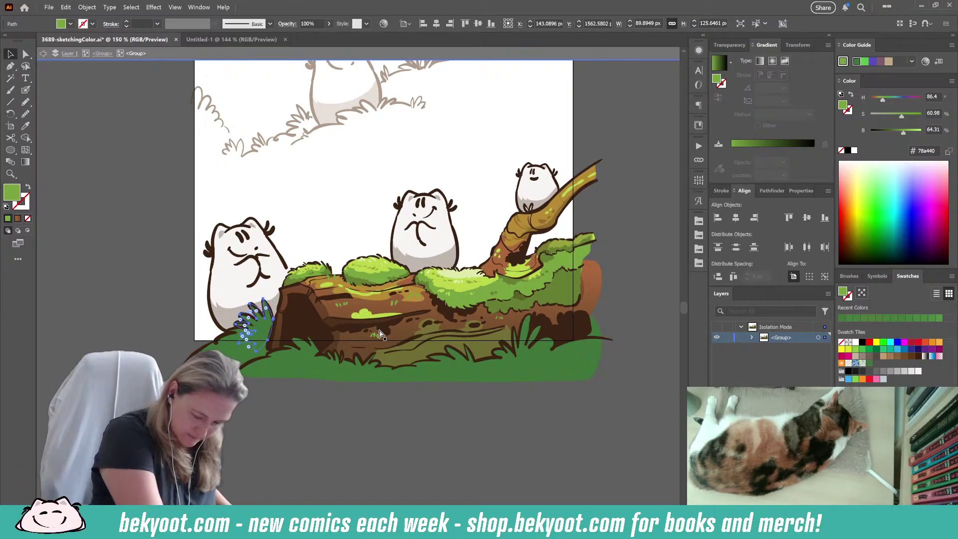
{"action": "key", "text": "ctrl+z"}
{"action": "key", "text": "ctrl+z"}
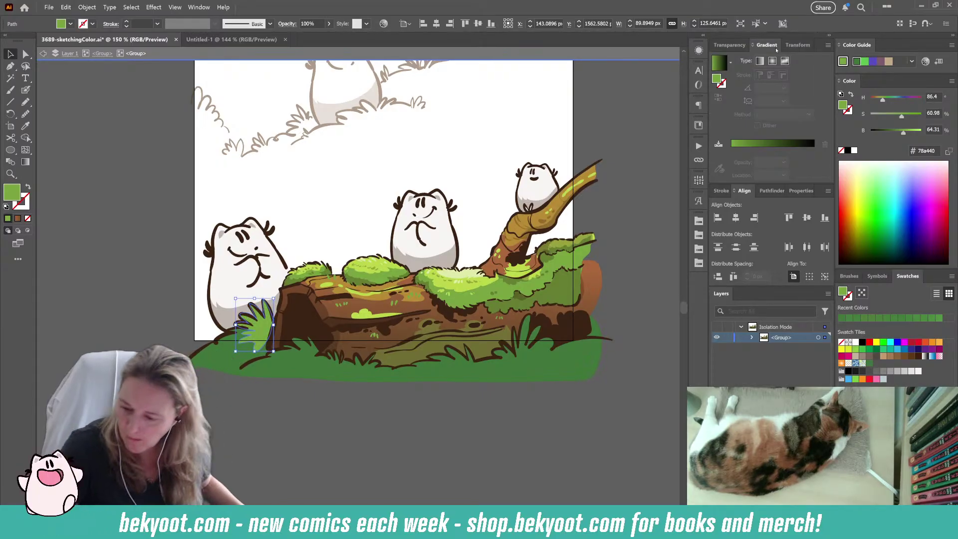
{"action": "left_click", "coordinate": [730, 45]}
{"action": "left_click", "coordinate": [809, 60]}
{"action": "left_click_drag", "start_coordinate": [810, 73], "coordinate": [796, 73]}
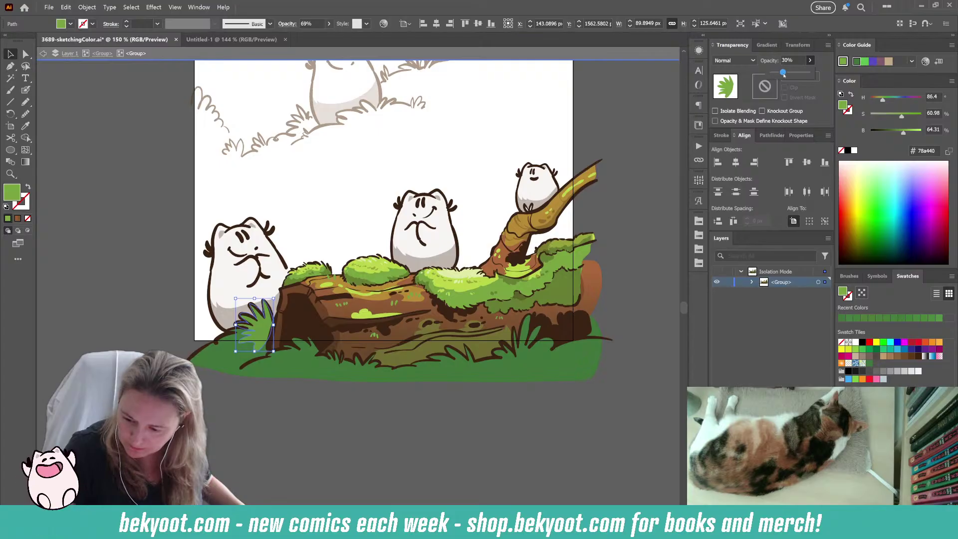
{"action": "left_click_drag", "start_coordinate": [782, 73], "coordinate": [783, 74]}
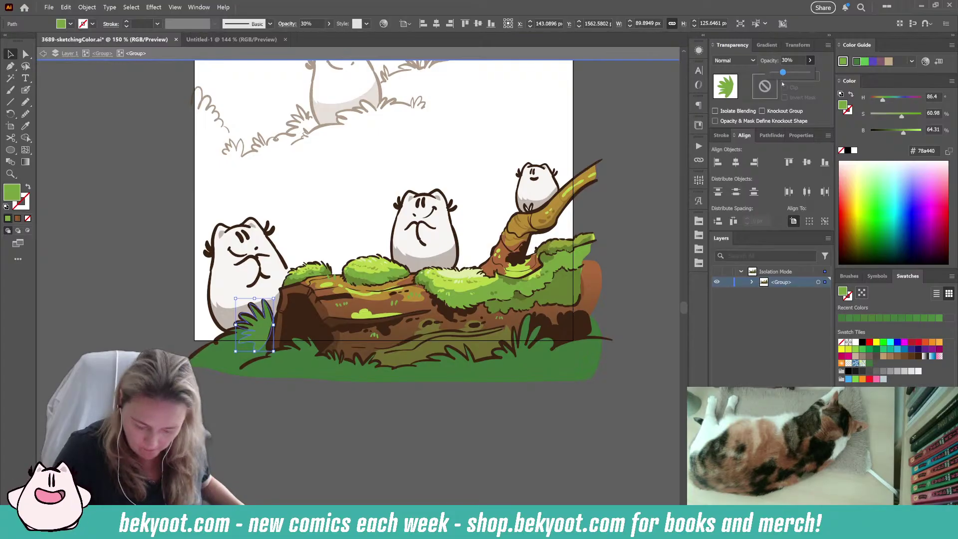
{"action": "left_click", "coordinate": [306, 437]}
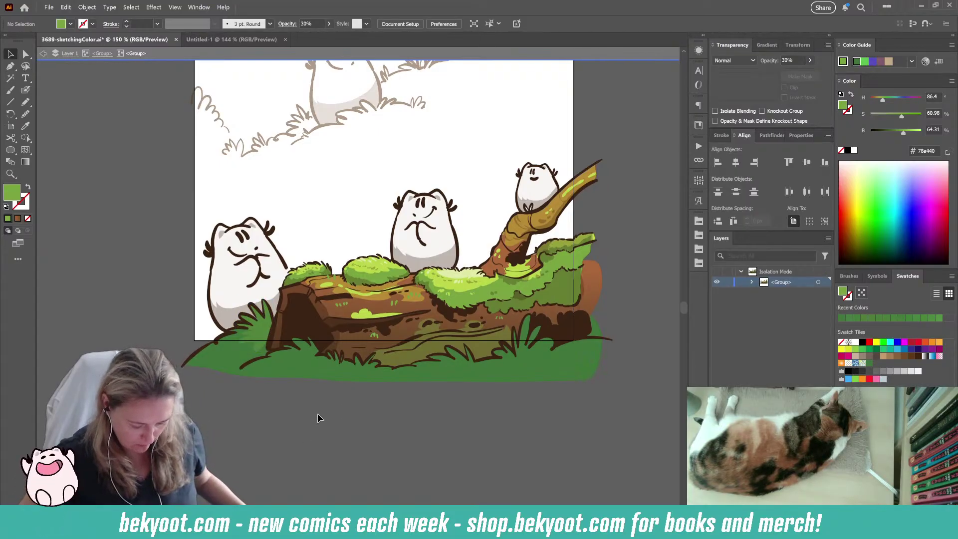
- Draw a translucent grass-tuft shape, about 182 by 75 px, on the ground below the log's front with the Pencil in moss green
{"action": "scroll", "coordinate": [358, 408], "scroll_direction": "up", "scroll_amount": 2}
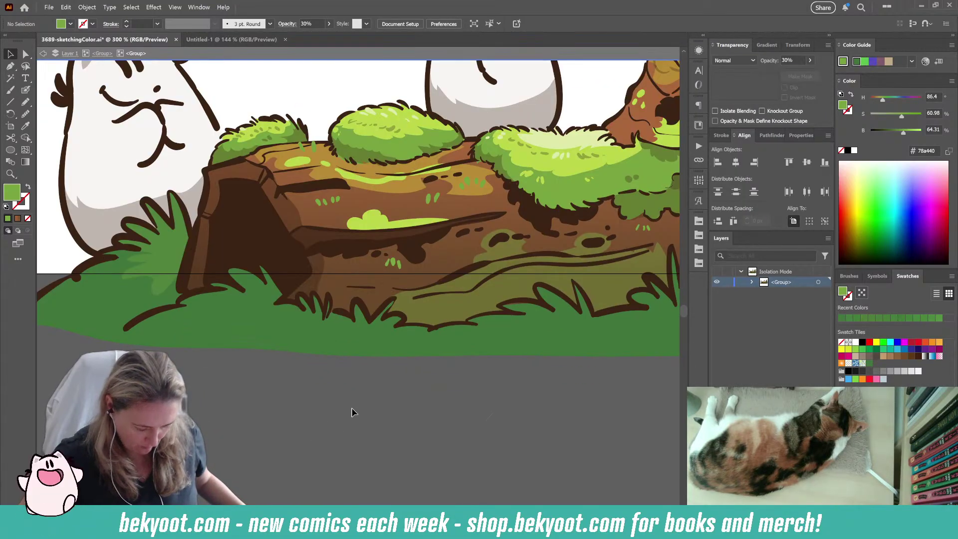
{"action": "left_click", "coordinate": [167, 253]}
{"action": "left_click", "coordinate": [25, 102]}
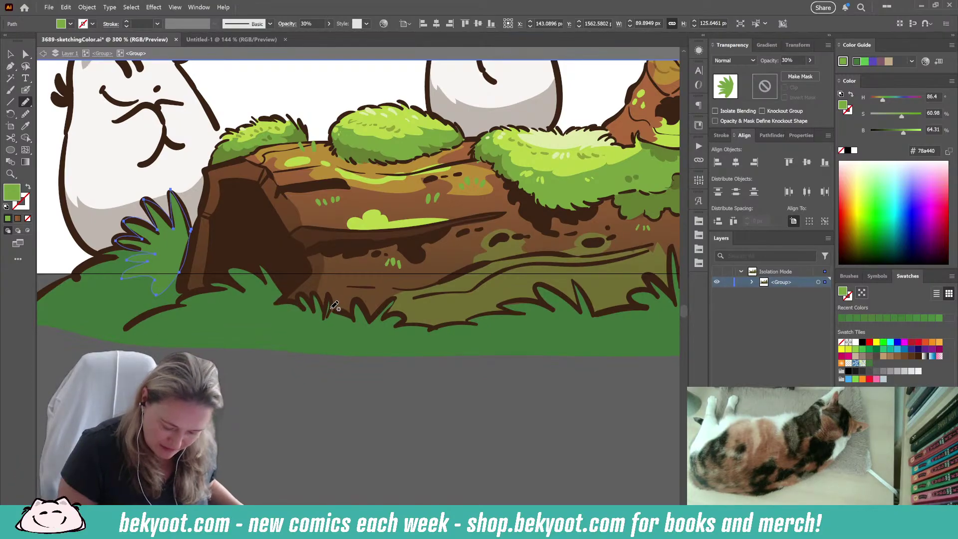
{"action": "mouse_move", "coordinate": [329, 301]}
{"action": "left_mouse_down"}
{"action": "mouse_move", "coordinate": [301, 292]}
{"action": "mouse_move", "coordinate": [300, 305]}
{"action": "mouse_move", "coordinate": [273, 302]}
{"action": "mouse_move", "coordinate": [248, 315]}
{"action": "mouse_move", "coordinate": [264, 317]}
{"action": "mouse_move", "coordinate": [221, 335]}
{"action": "mouse_move", "coordinate": [275, 344]}
{"action": "mouse_move", "coordinate": [240, 350]}
{"action": "mouse_move", "coordinate": [371, 354]}
{"action": "mouse_move", "coordinate": [343, 333]}
{"action": "mouse_move", "coordinate": [365, 331]}
{"action": "mouse_move", "coordinate": [329, 311]}
{"action": "left_mouse_up"}
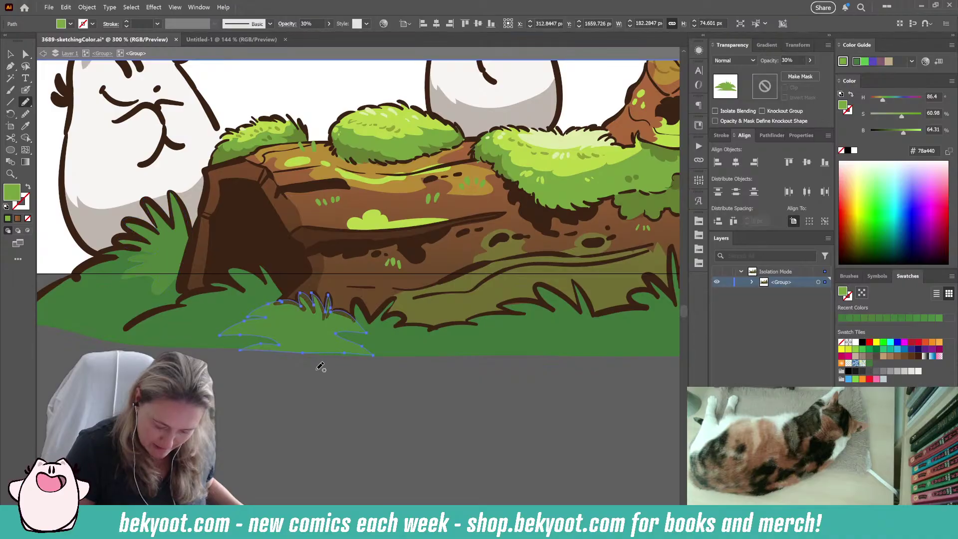
{"action": "key", "text": "ctrl"}
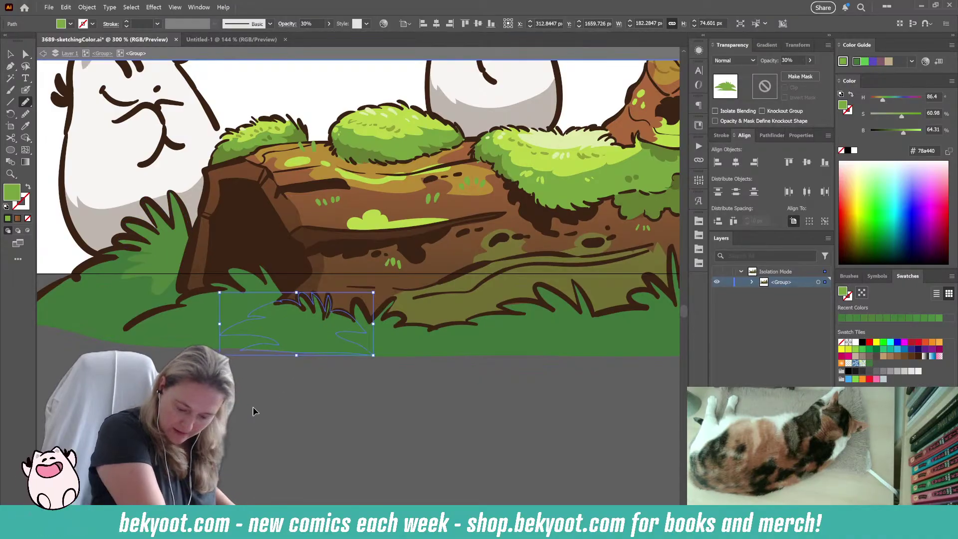
{"action": "left_click", "coordinate": [349, 411], "text": "ctrl"}
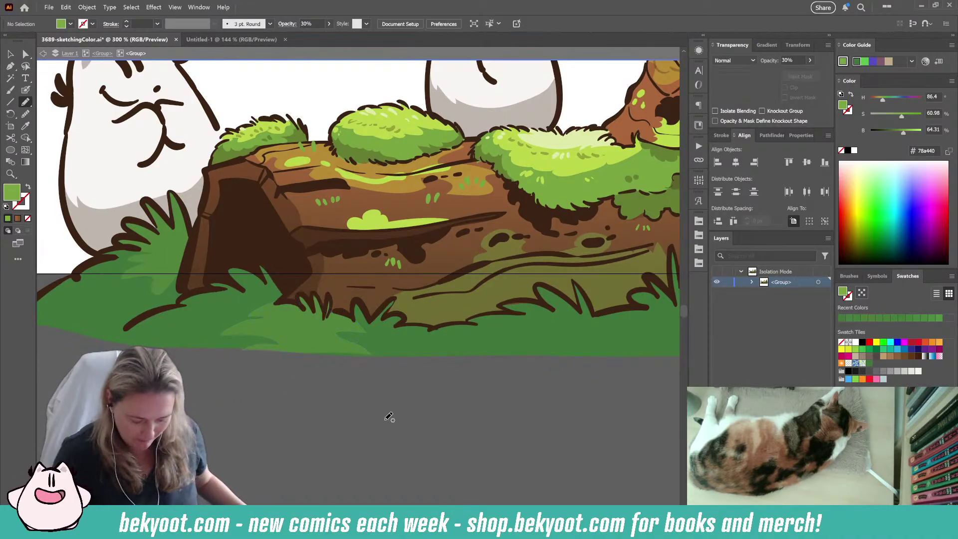
- Paint small translucent moss-green grass dabs on the ground left of and below the log with the Blob Brush
{"action": "key", "text": "shift+b"}
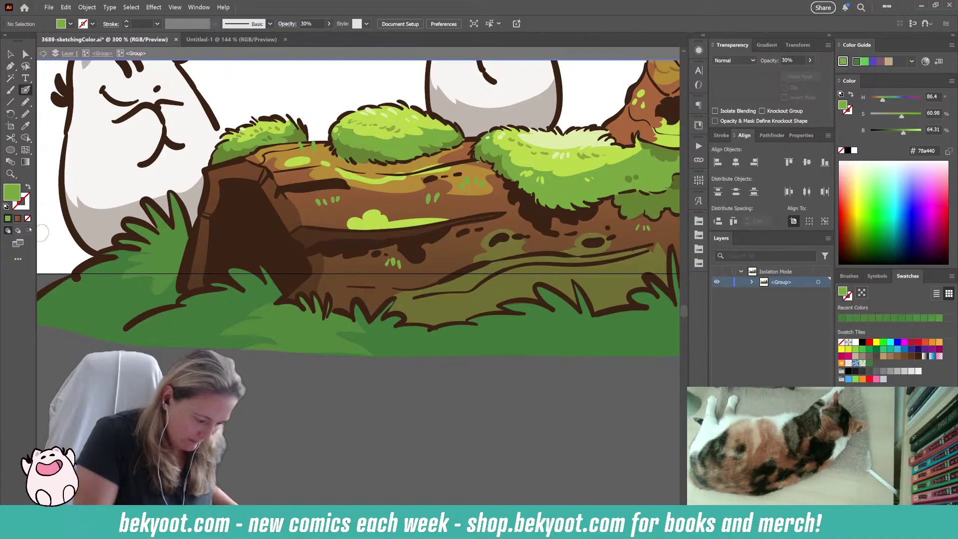
{"action": "key", "text": "shift+x"}
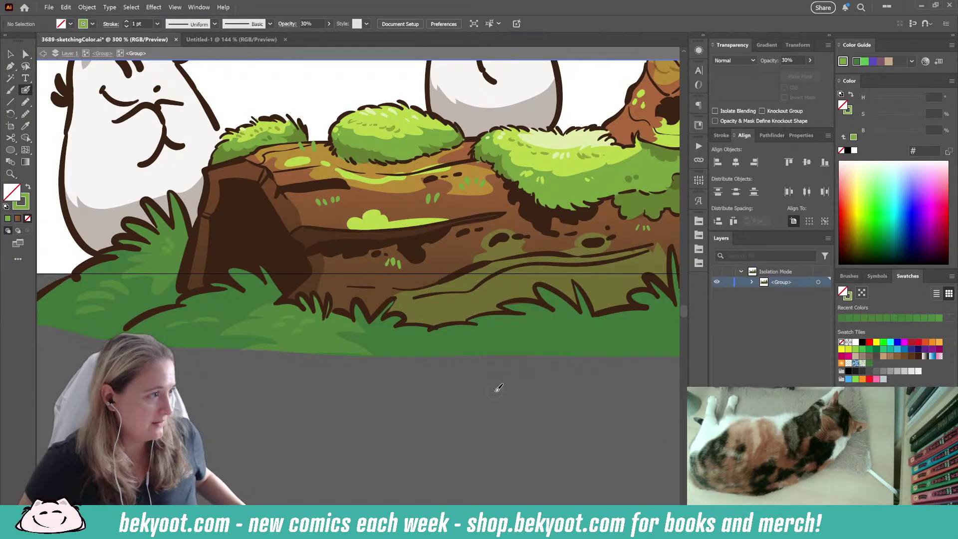
- Draw moss-green leaf blades, about 18 by 21 px, at the base of the character on the branch with the Pencil and set their opacity to 100%
{"action": "key", "text": "ctrl+minus"}
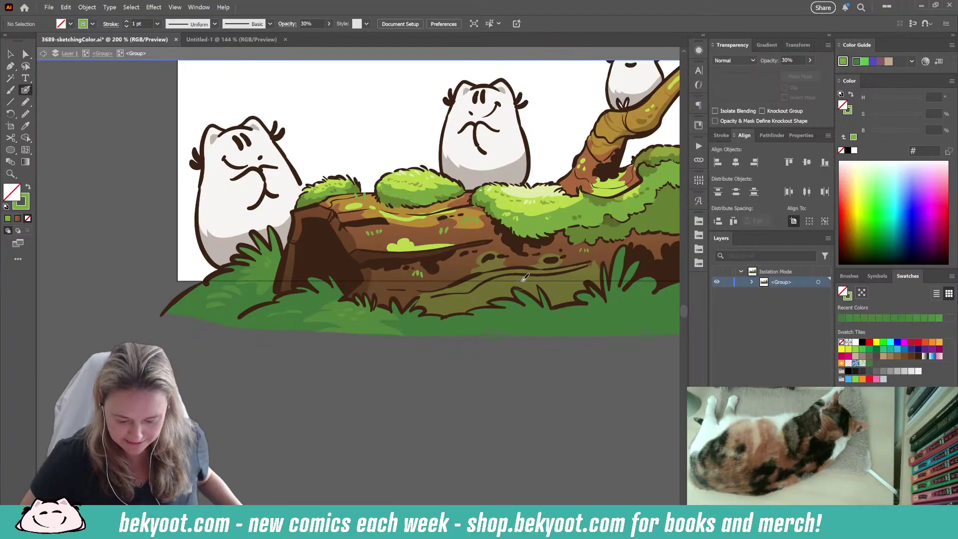
{"action": "scroll", "coordinate": [449, 288], "scroll_direction": "right", "scroll_amount": 2}
{"action": "key", "text": "ctrl+minus"}
{"action": "scroll", "coordinate": [451, 309], "scroll_direction": "up", "scroll_amount": 1}
{"action": "scroll", "coordinate": [452, 310], "scroll_direction": "right", "scroll_amount": 1}
{"action": "left_click", "coordinate": [25, 102]}
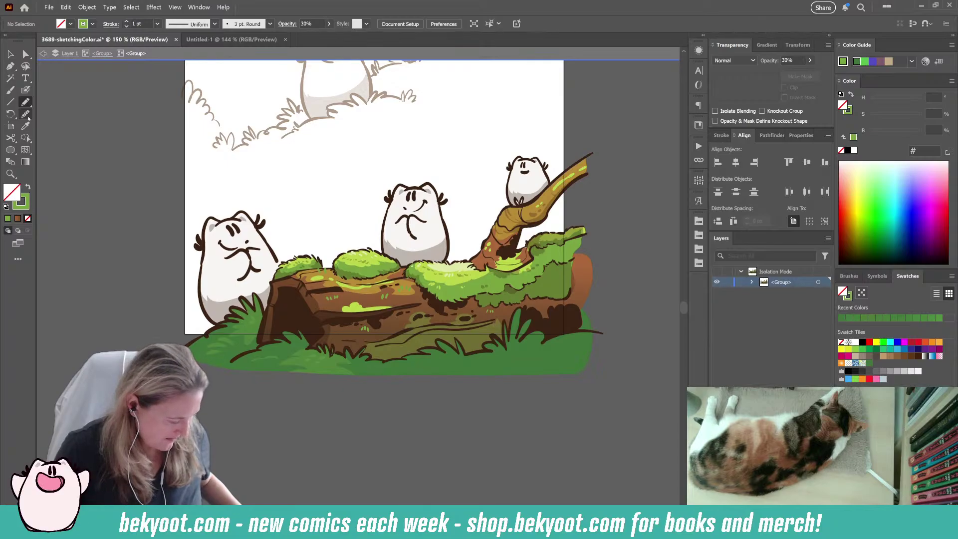
{"action": "left_click", "coordinate": [28, 186]}
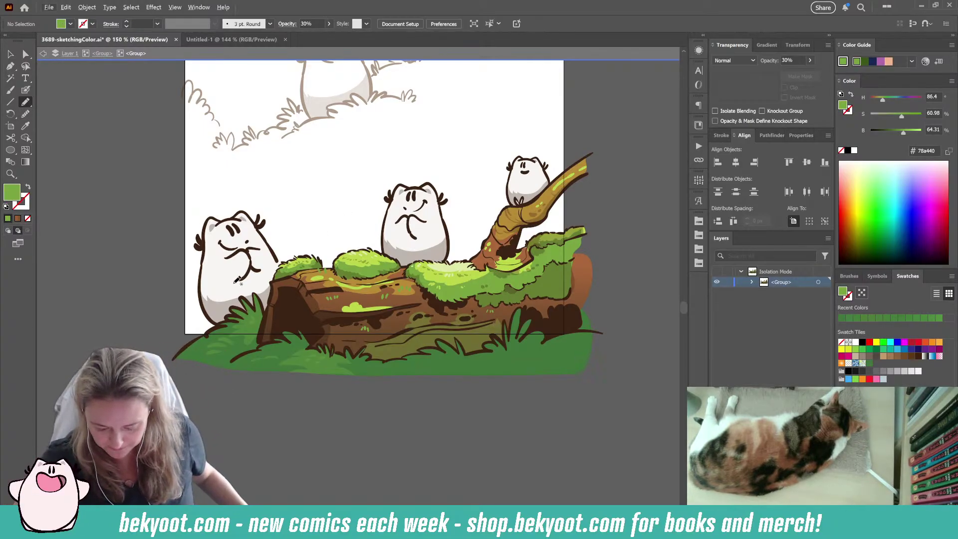
{"action": "scroll", "coordinate": [586, 192], "scroll_direction": "up", "scroll_amount": 3}
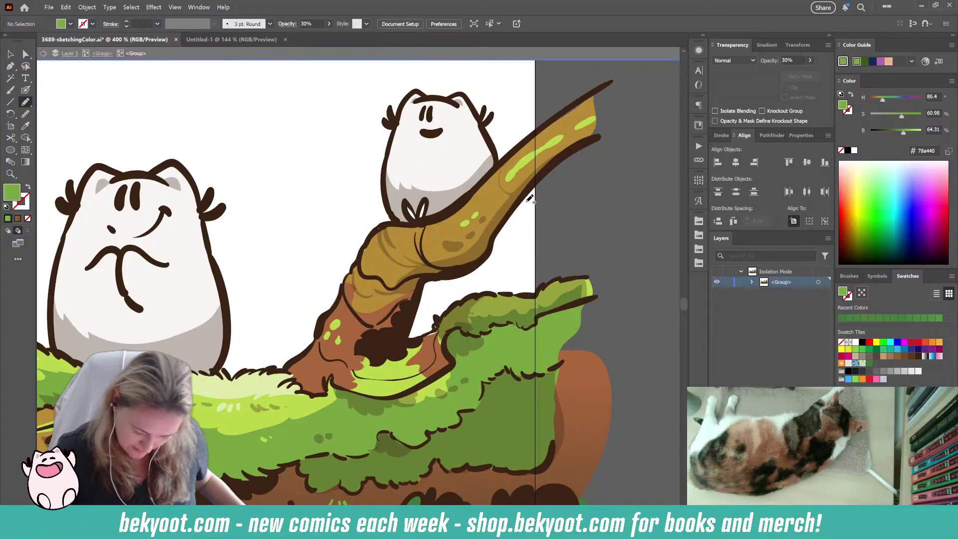
{"action": "mouse_move", "coordinate": [429, 218]}
{"action": "left_mouse_down"}
{"action": "mouse_move", "coordinate": [425, 197]}
{"action": "mouse_move", "coordinate": [419, 215]}
{"action": "mouse_move", "coordinate": [408, 201]}
{"action": "mouse_move", "coordinate": [424, 222]}
{"action": "left_mouse_up"}
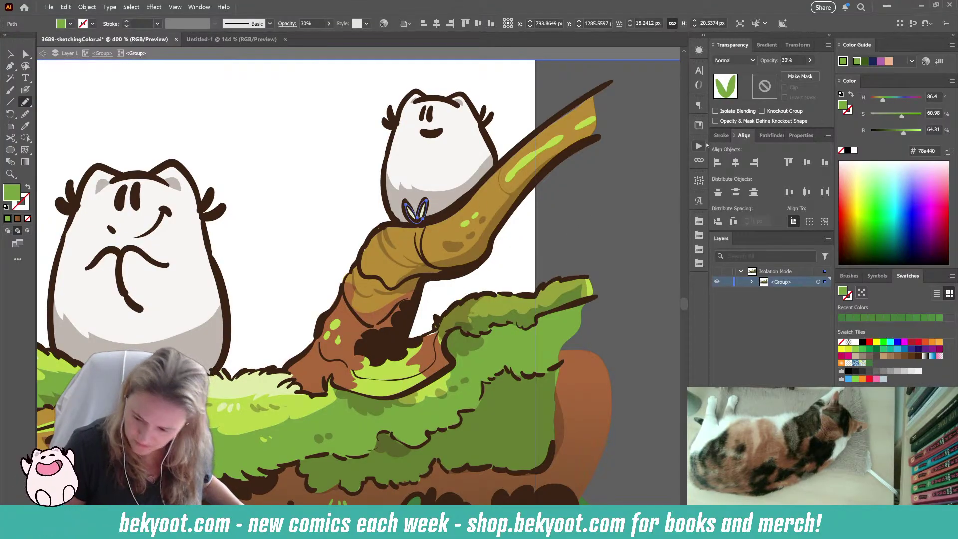
{"action": "left_click", "coordinate": [810, 60]}
{"action": "left_click_drag", "start_coordinate": [783, 73], "coordinate": [808, 72]}
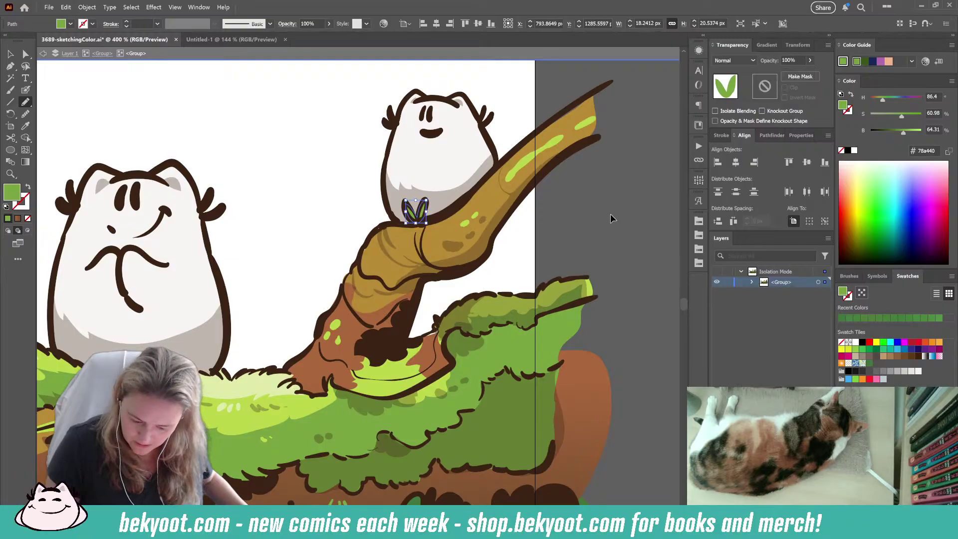
{"action": "key", "text": "ctrl+shift+a"}
- Adjust the brown log shape's anchor points beside the foot of the branch to fit the line art
{"action": "left_click", "coordinate": [27, 54]}
{"action": "left_click", "coordinate": [418, 340]}
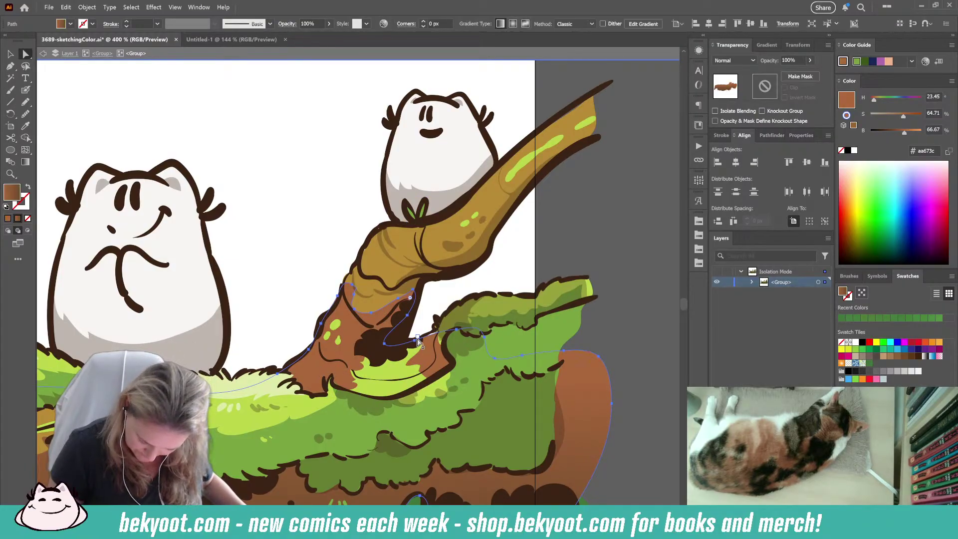
{"action": "left_click", "coordinate": [419, 339]}
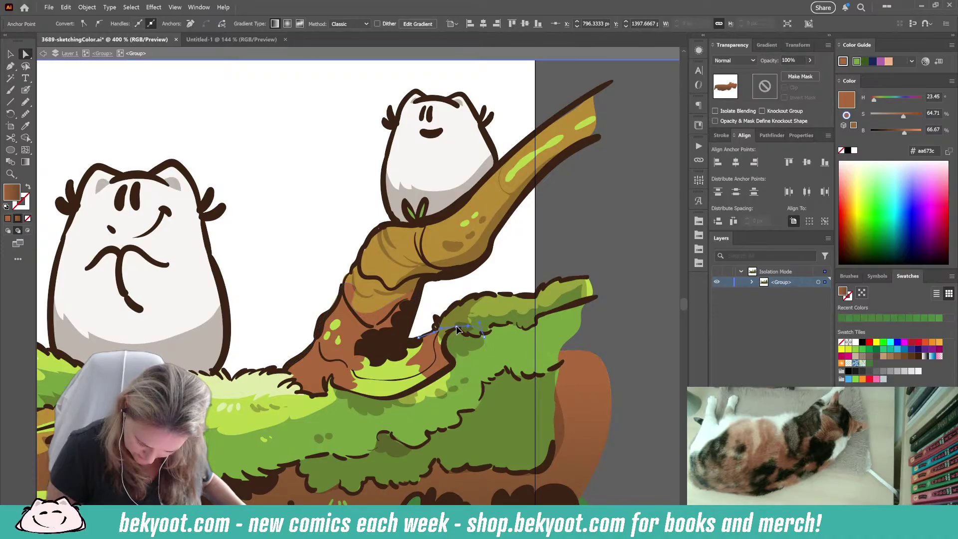
{"action": "left_click", "coordinate": [544, 343]}
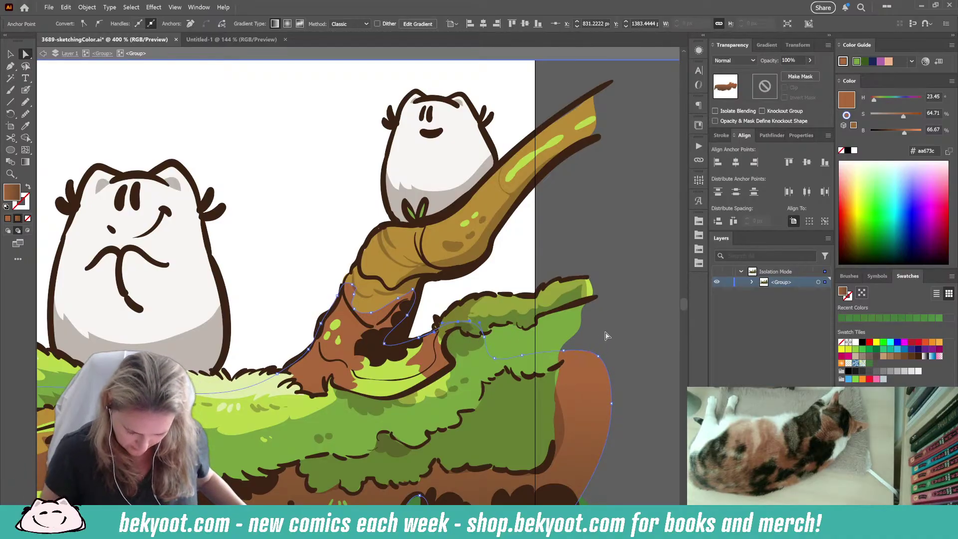
- Adjust the ochre branch shape's anchor points along its upper edge, from the lower bend to the tip, to follow the line art
{"action": "left_click", "coordinate": [378, 265]}
{"action": "left_click", "coordinate": [349, 273]}
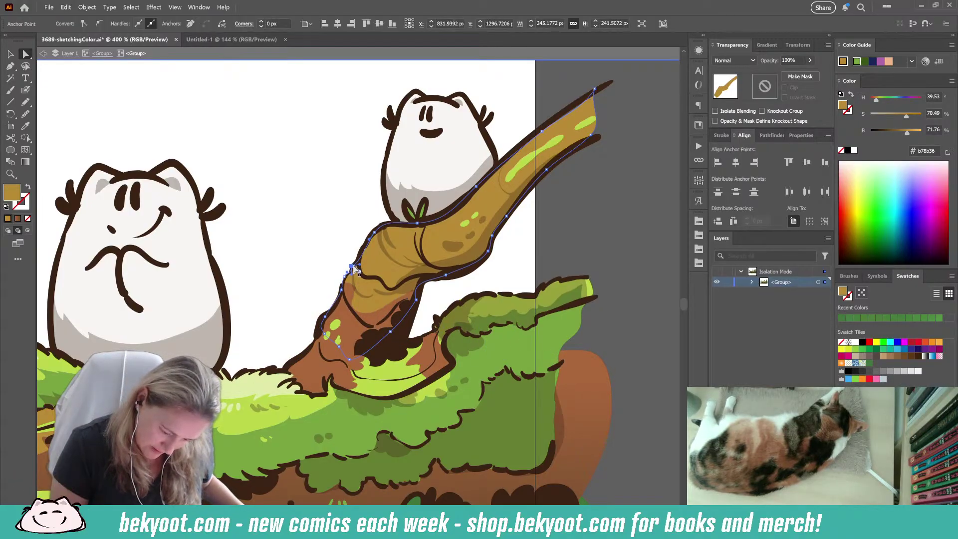
{"action": "left_click", "coordinate": [336, 274]}
{"action": "left_click", "coordinate": [343, 278]}
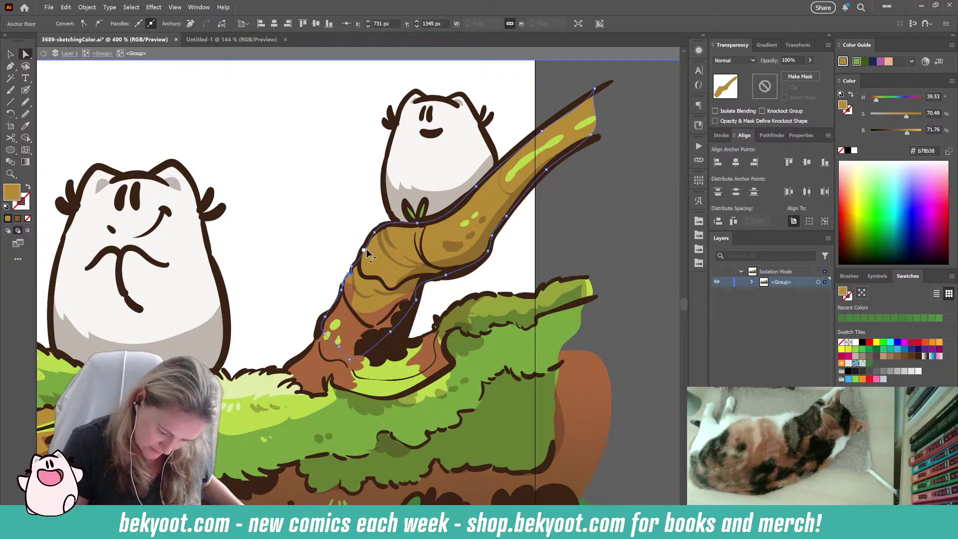
{"action": "left_click", "coordinate": [375, 235]}
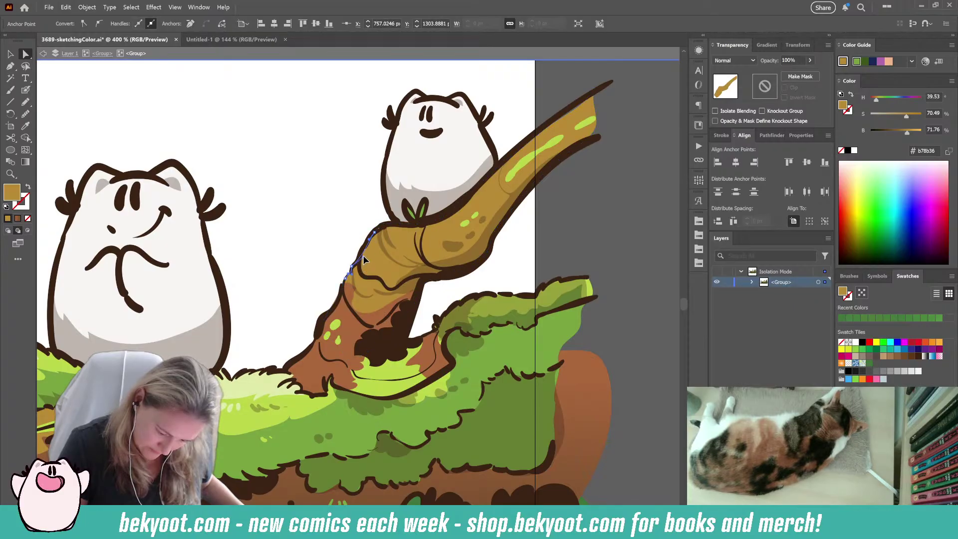
{"action": "left_click_drag", "start_coordinate": [375, 234], "coordinate": [372, 234]}
{"action": "left_click", "coordinate": [542, 131]}
{"action": "left_click_drag", "start_coordinate": [585, 111], "coordinate": [590, 95]}
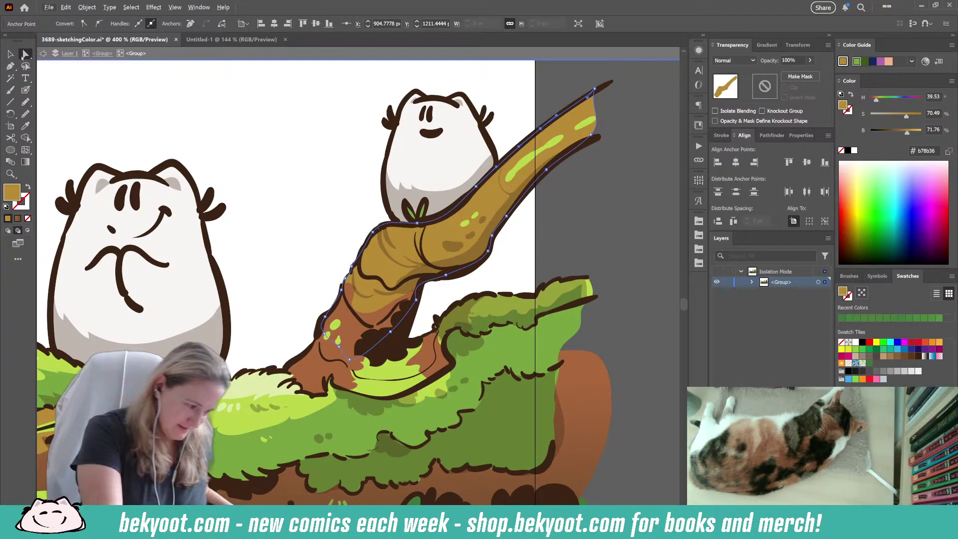
{"action": "left_click", "coordinate": [636, 226]}
- Adjust the anchor points of the translucent dark shading on the upper moss ledge to fit its top outline
{"action": "left_click_drag", "start_coordinate": [619, 347], "coordinate": [614, 286]}
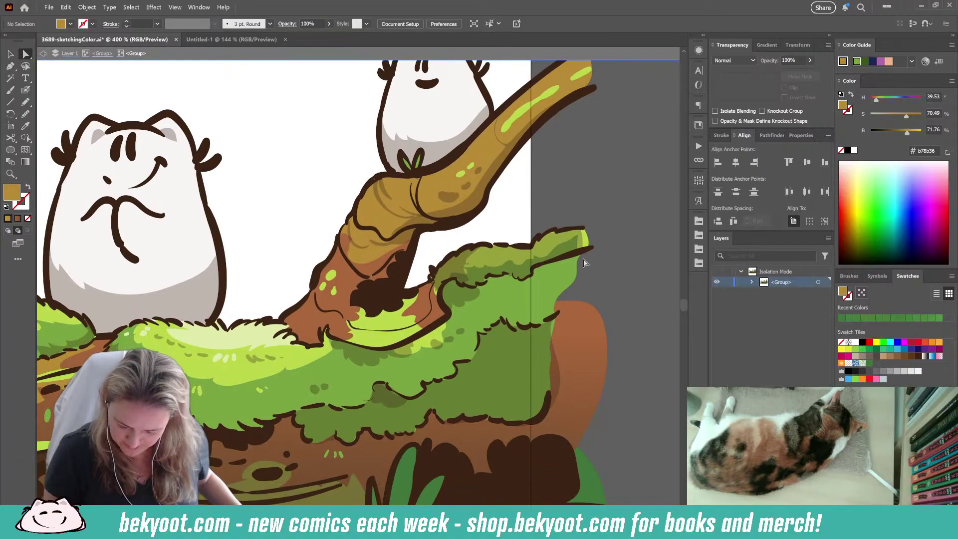
{"action": "left_click", "coordinate": [589, 245]}
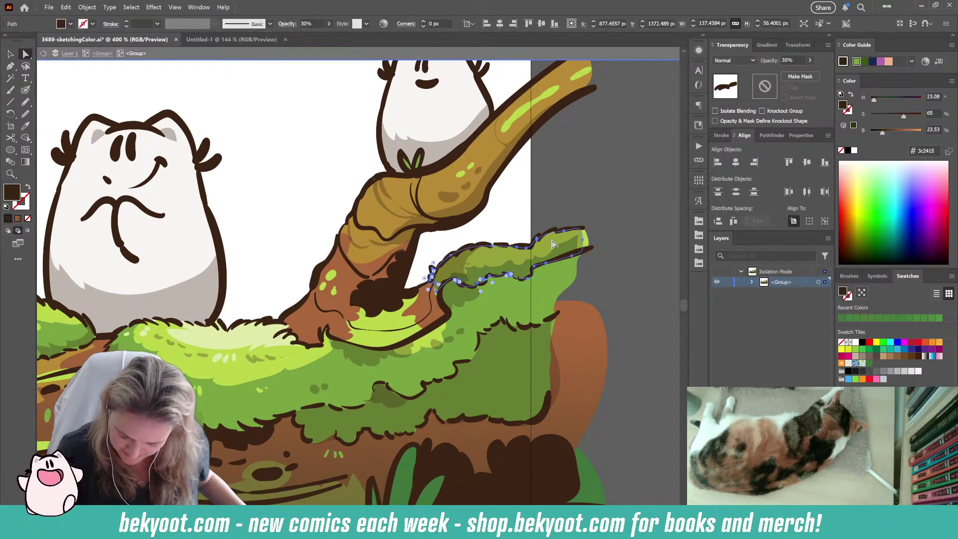
{"action": "left_click", "coordinate": [556, 233]}
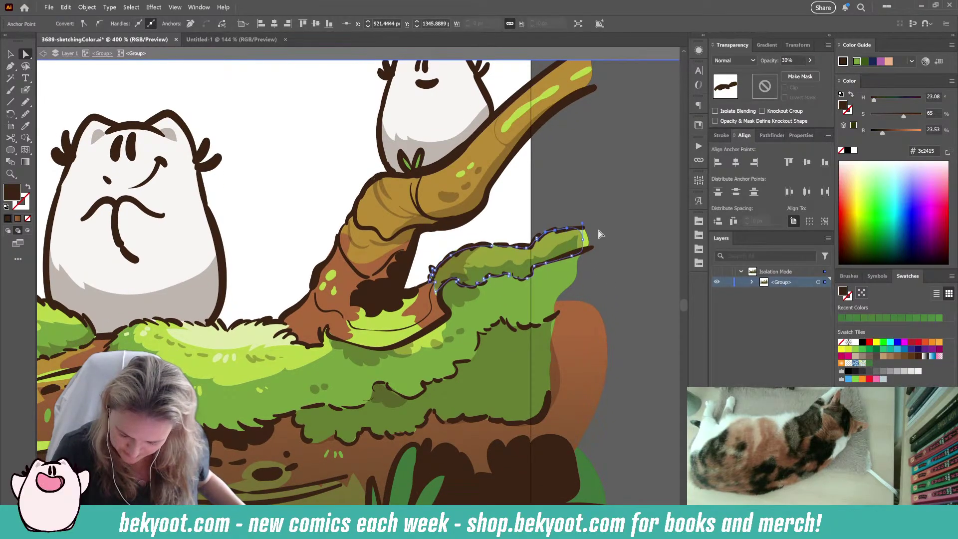
{"action": "left_click", "coordinate": [620, 214]}
- Exit the isolation of the nested log and ground group, returning to the parent group with all the characters
{"action": "scroll", "coordinate": [582, 269], "scroll_direction": "down", "scroll_amount": 3}
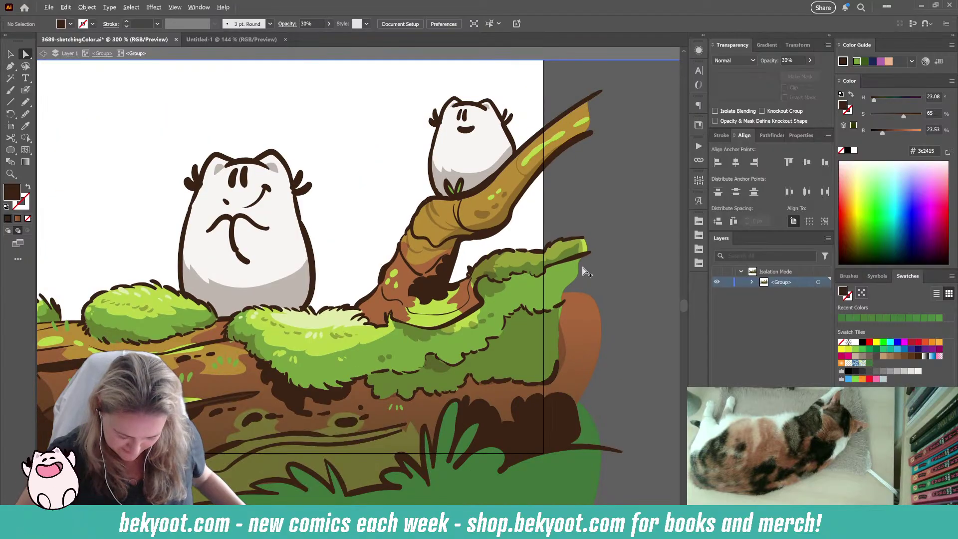
{"action": "scroll", "coordinate": [333, 477], "scroll_direction": "left", "scroll_amount": 2}
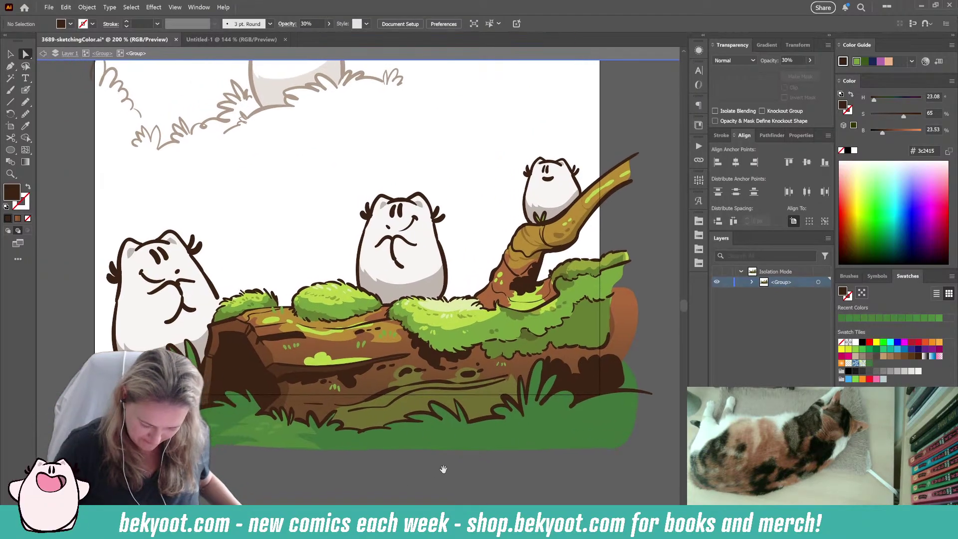
{"action": "scroll", "coordinate": [423, 296], "scroll_direction": "down", "scroll_amount": 1}
{"action": "scroll", "coordinate": [423, 295], "scroll_direction": "down", "scroll_amount": 1}
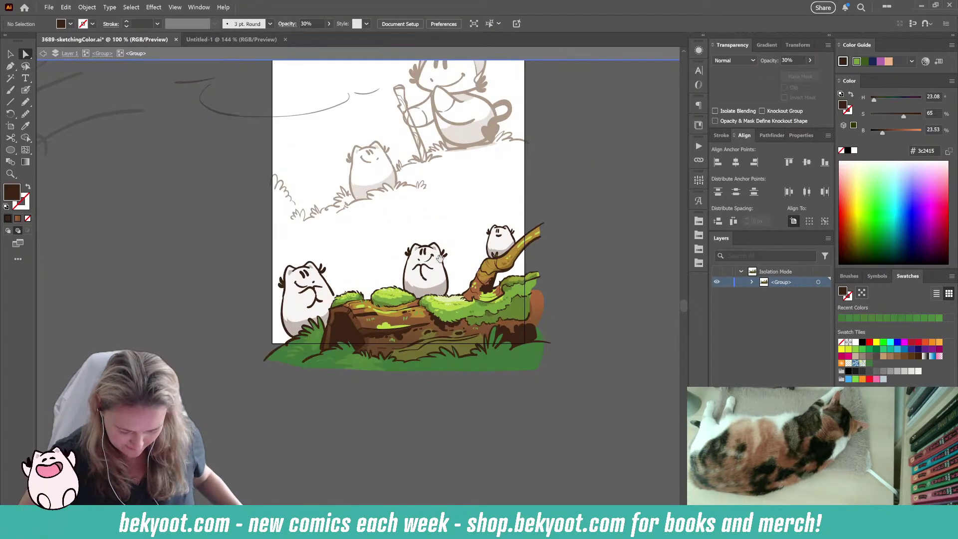
{"action": "scroll", "coordinate": [350, 334], "scroll_direction": "up", "scroll_amount": 2}
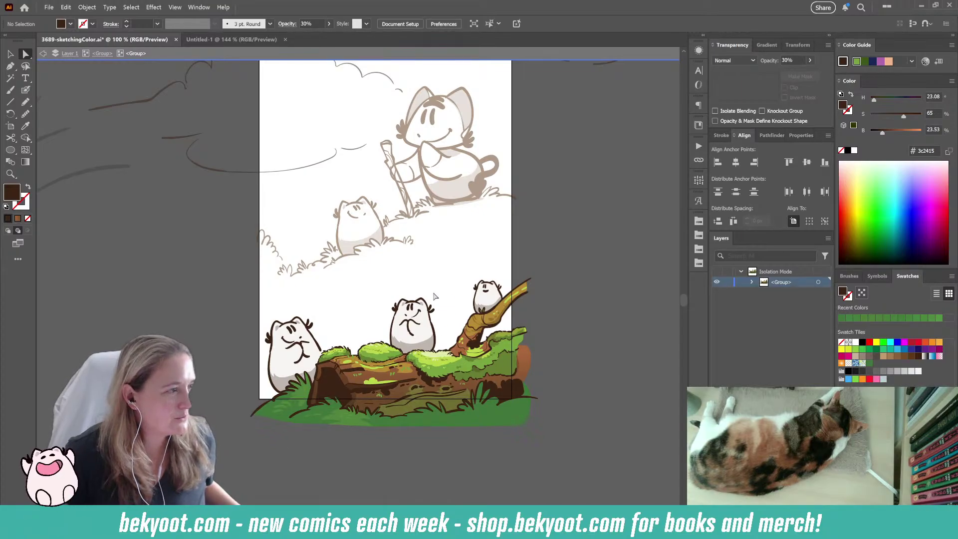
{"action": "key", "text": "Escape"}
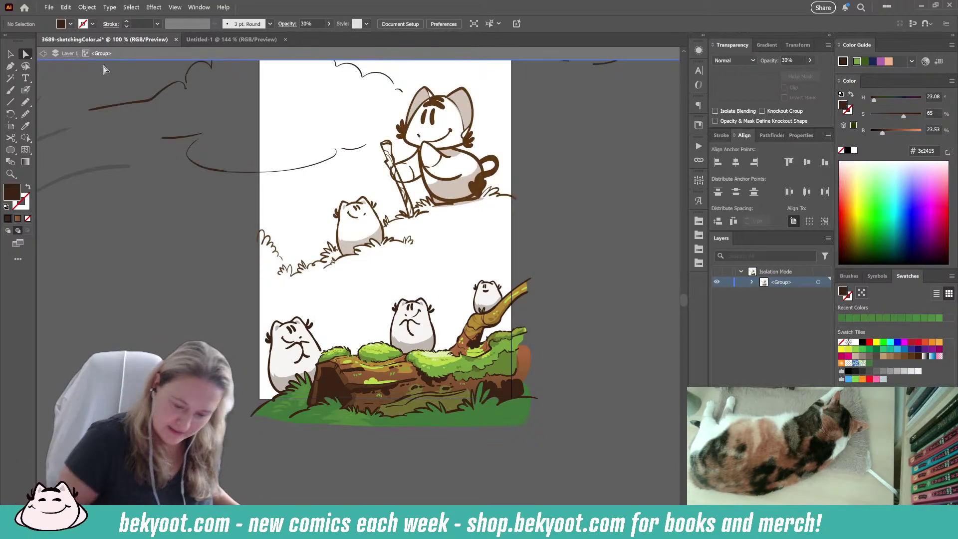
{"action": "left_click_drag", "start_coordinate": [554, 208], "coordinate": [546, 253]}
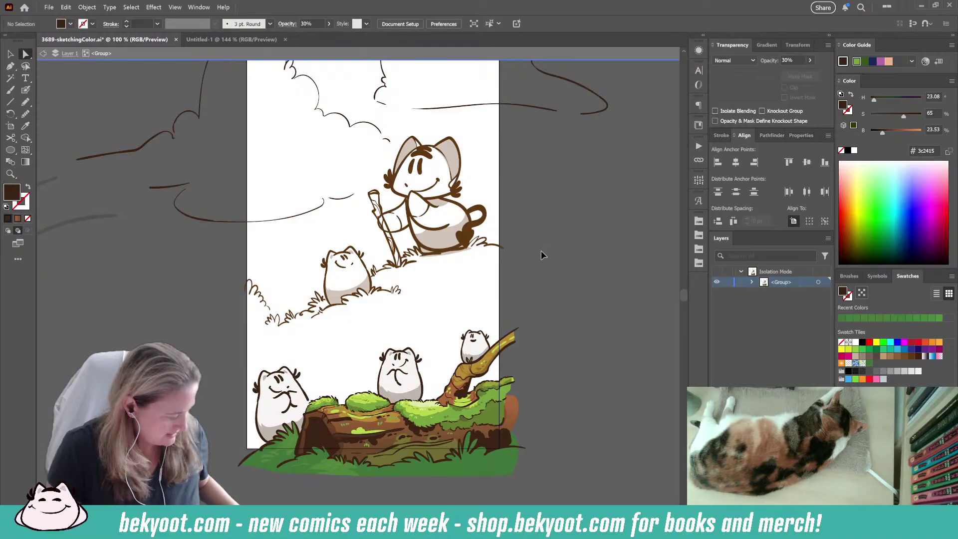
- Leave the current group's isolation and isolate the nested group holding the large character's walking stick
{"action": "key", "text": "Escape"}
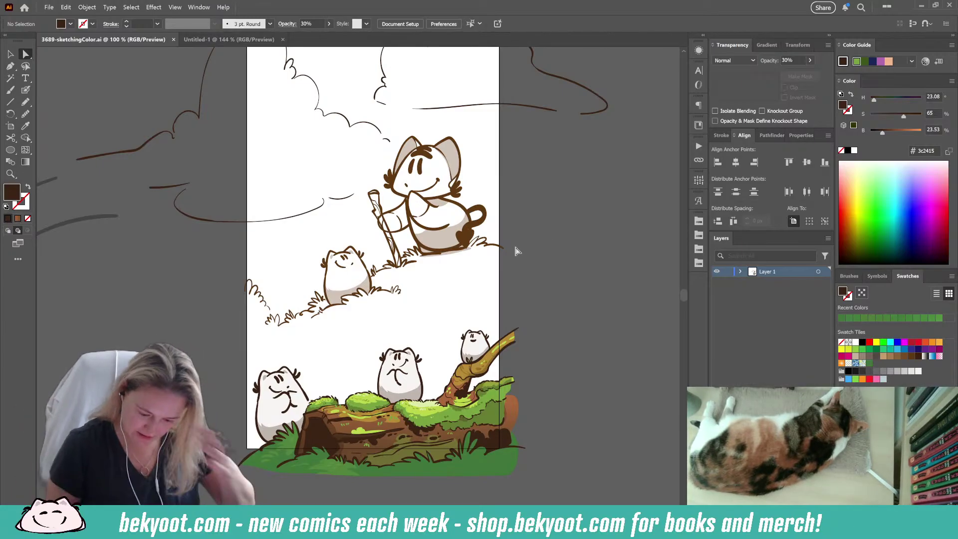
{"action": "scroll", "coordinate": [440, 258], "scroll_direction": "up", "scroll_amount": 1}
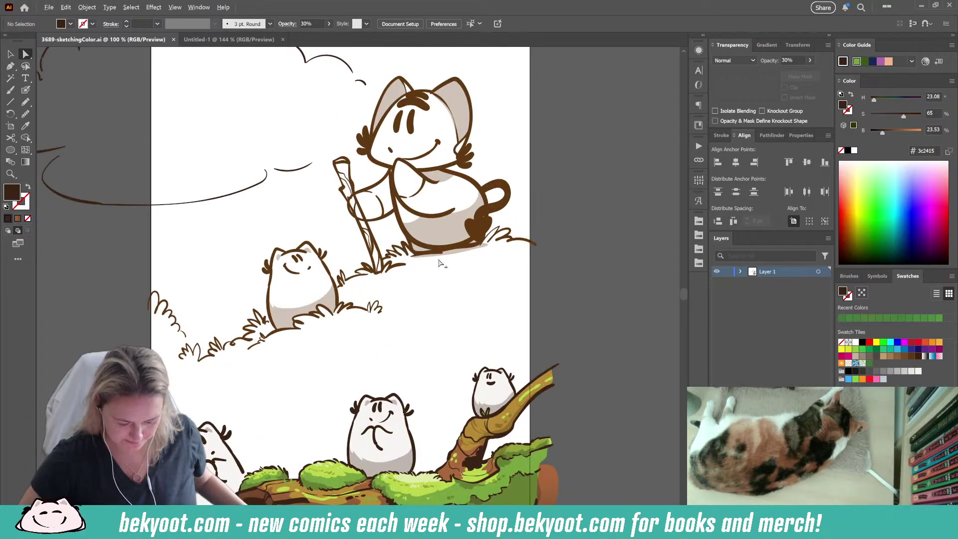
{"action": "key", "text": "ctrl+a"}
{"action": "double_click", "coordinate": [401, 249]}
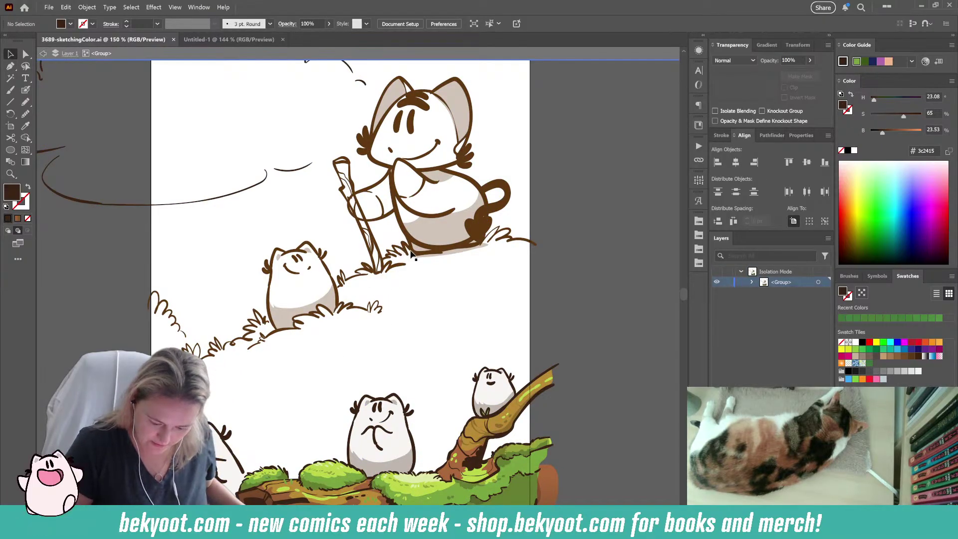
{"action": "double_click", "coordinate": [403, 245]}
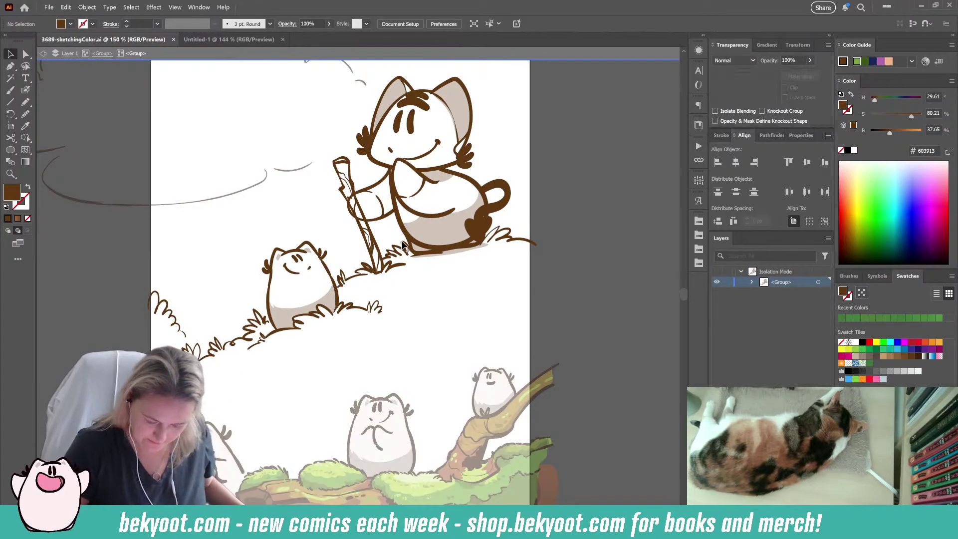
{"action": "scroll", "coordinate": [368, 162], "scroll_direction": "up", "scroll_amount": 2}
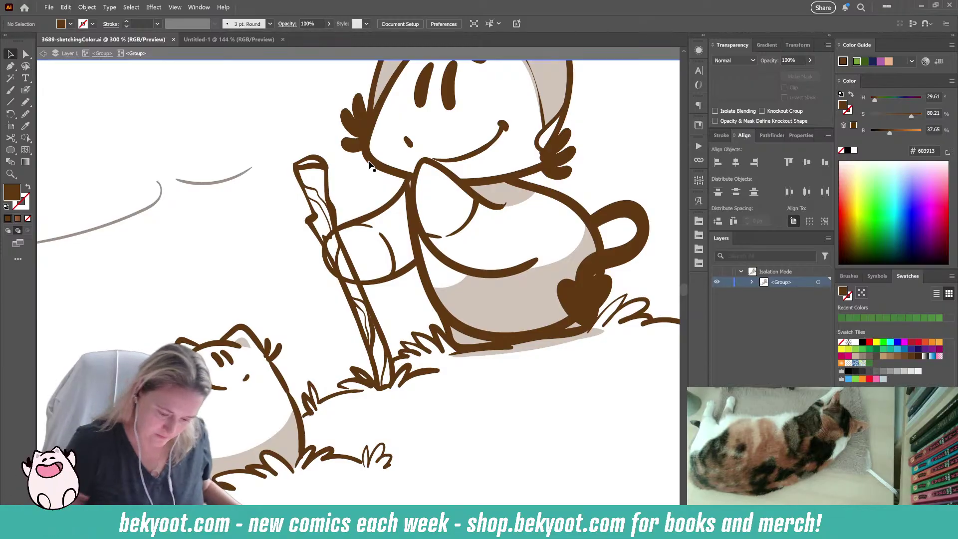
{"action": "left_click", "coordinate": [335, 223]}
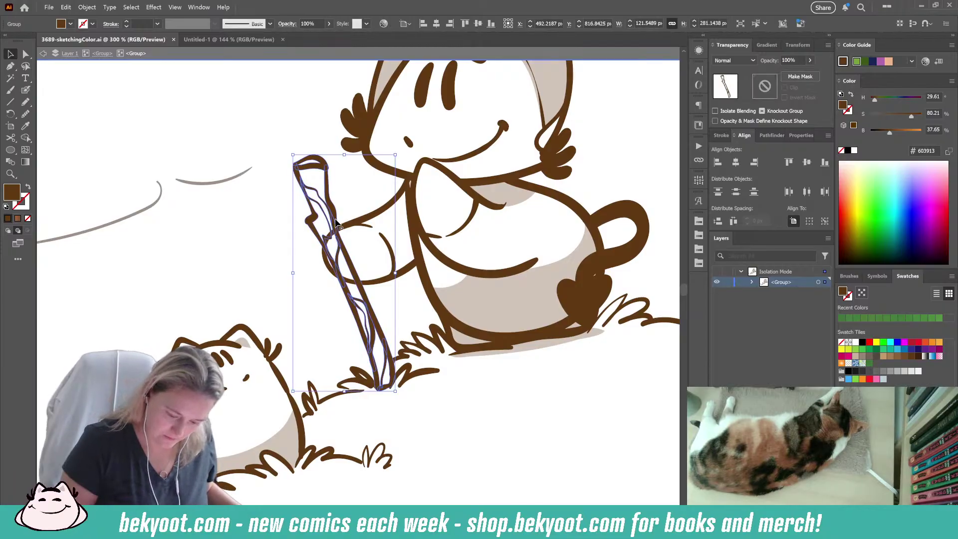
{"action": "double_click", "coordinate": [385, 349]}
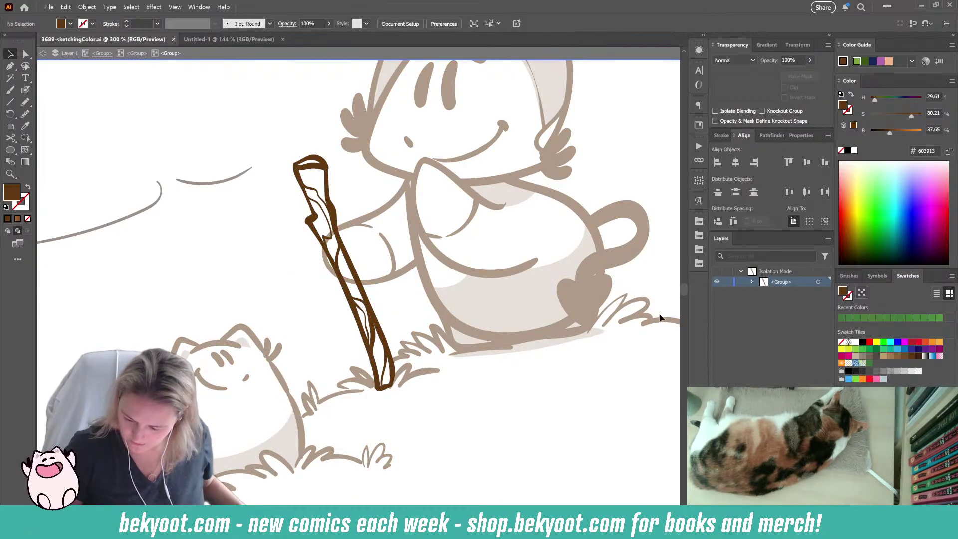
- Fill in the walking stick with a Pencil shape in ochre #b78b36 from the 2590-LeafyWalk swatches, tracing its outline
{"action": "left_click", "coordinate": [699, 221]}
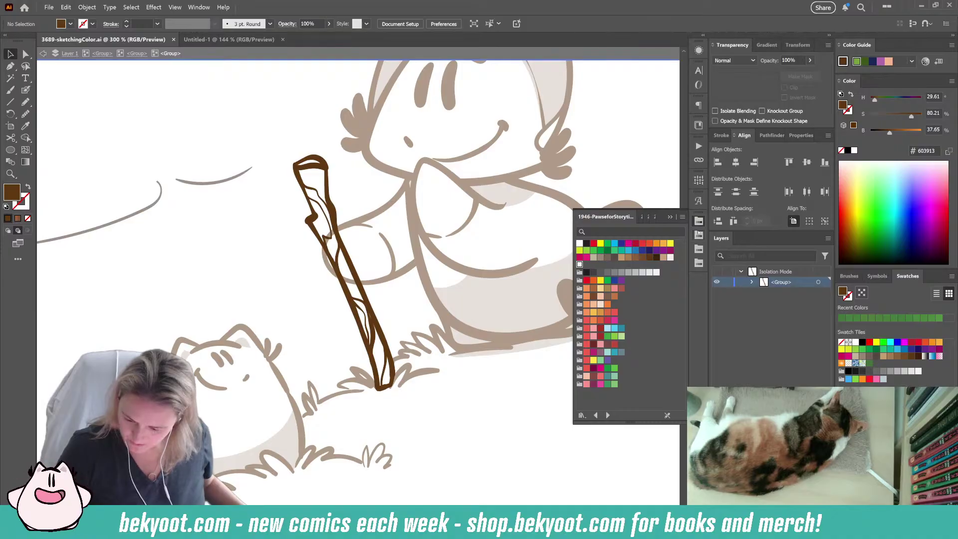
{"action": "left_click", "coordinate": [699, 234]}
{"action": "left_click", "coordinate": [587, 337]}
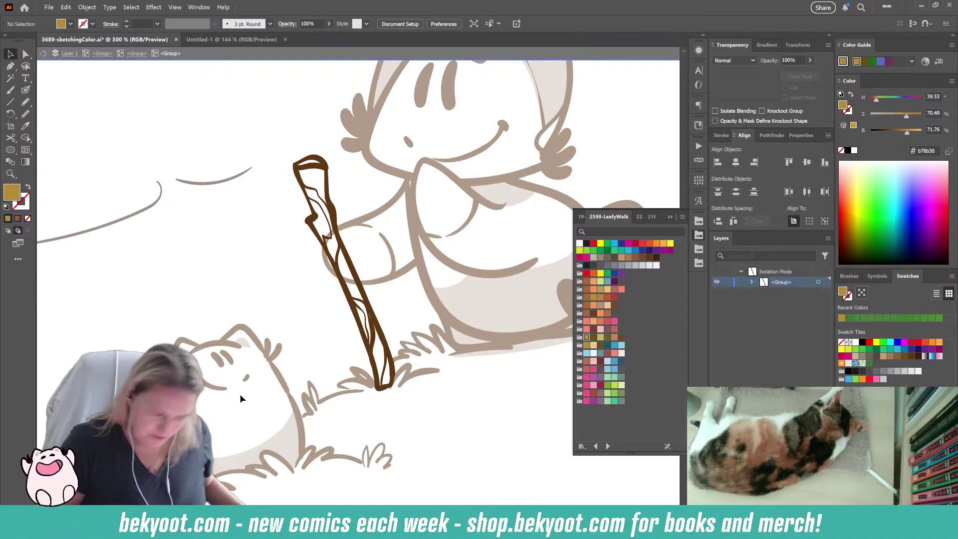
{"action": "key", "text": "n"}
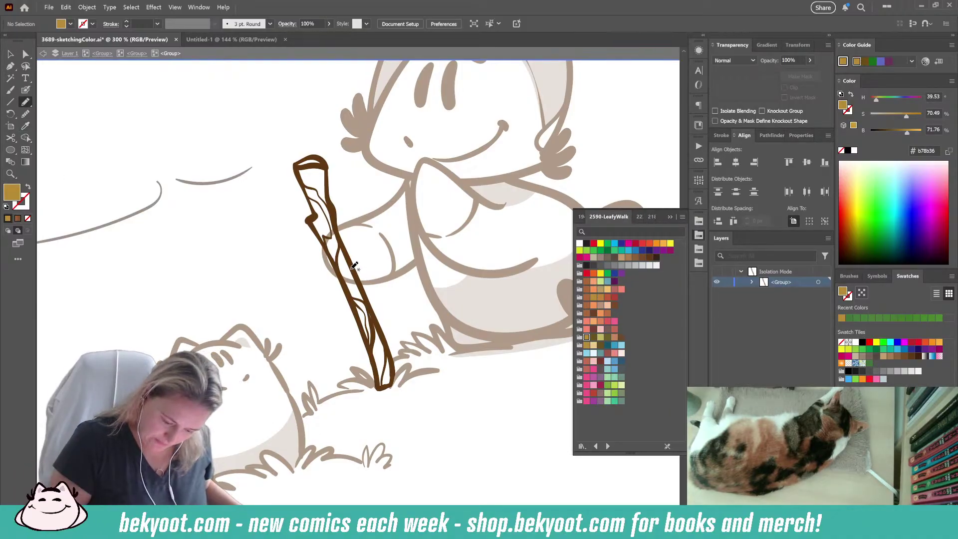
{"action": "mouse_move", "coordinate": [353, 259]}
{"action": "left_mouse_down"}
{"action": "mouse_move", "coordinate": [386, 348]}
{"action": "mouse_move", "coordinate": [392, 377]}
{"action": "mouse_move", "coordinate": [383, 387]}
{"action": "mouse_move", "coordinate": [308, 219]}
{"action": "mouse_move", "coordinate": [296, 166]}
{"action": "mouse_move", "coordinate": [307, 160]}
{"action": "mouse_move", "coordinate": [326, 166]}
{"action": "mouse_move", "coordinate": [348, 259]}
{"action": "left_mouse_up"}
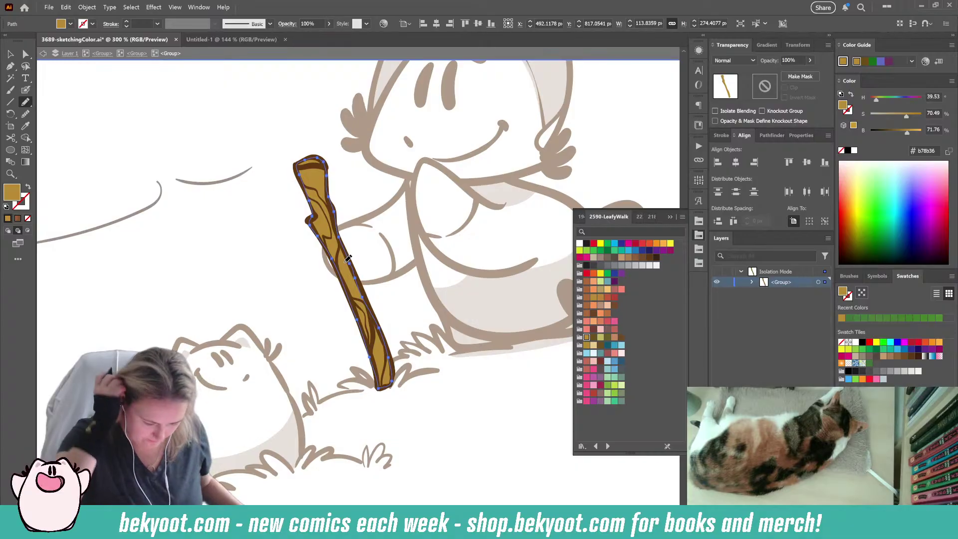
{"action": "left_click", "coordinate": [419, 425], "text": "ctrl"}
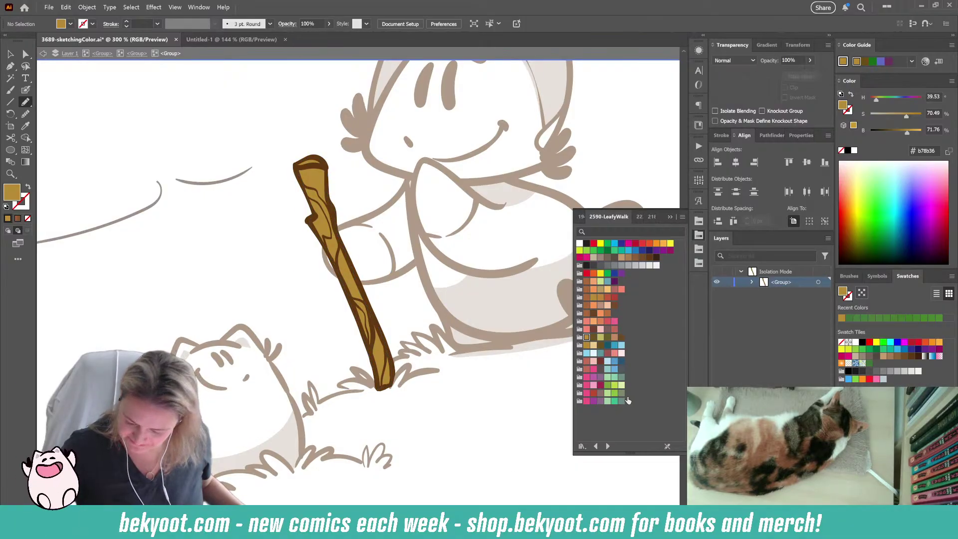
- Draw an olive #6b5f29 shading shape over the walking stick's lower part and set its opacity to 56%
{"action": "left_click", "coordinate": [607, 338]}
{"action": "mouse_move", "coordinate": [367, 327]}
{"action": "left_mouse_down"}
{"action": "mouse_move", "coordinate": [368, 305]}
{"action": "mouse_move", "coordinate": [395, 379]}
{"action": "mouse_move", "coordinate": [381, 386]}
{"action": "mouse_move", "coordinate": [363, 324]}
{"action": "left_mouse_up"}
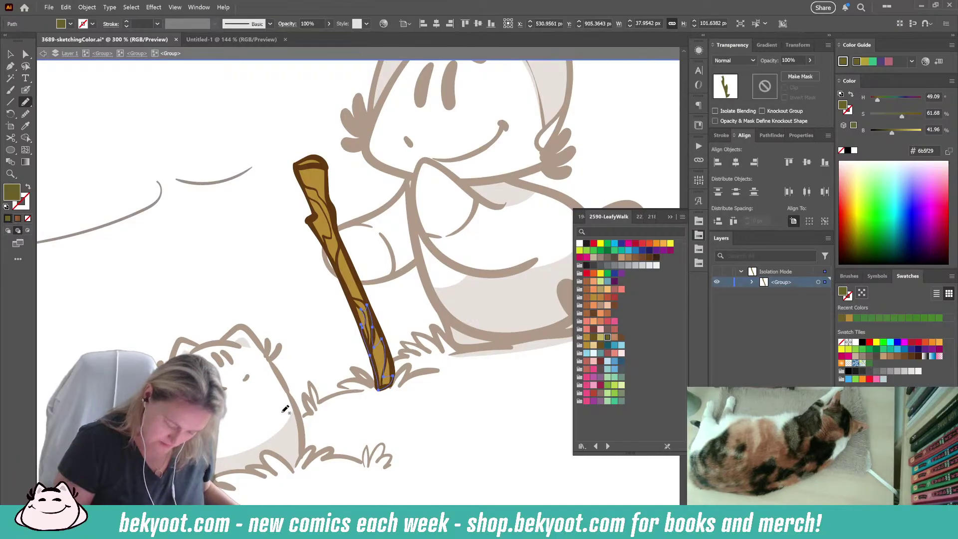
{"action": "left_click", "coordinate": [810, 60]}
{"action": "left_click_drag", "start_coordinate": [818, 72], "coordinate": [792, 72]}
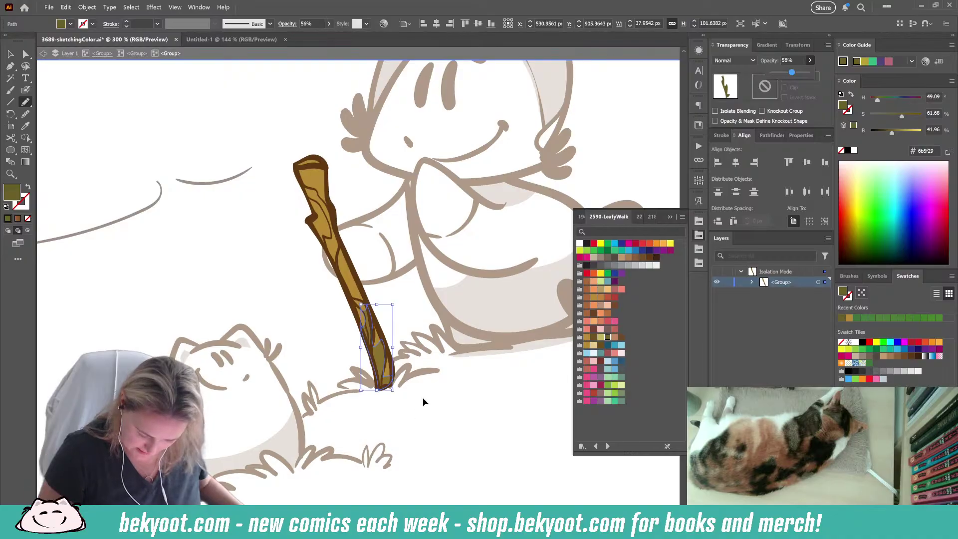
{"action": "key", "text": "ctrl+shift+a"}
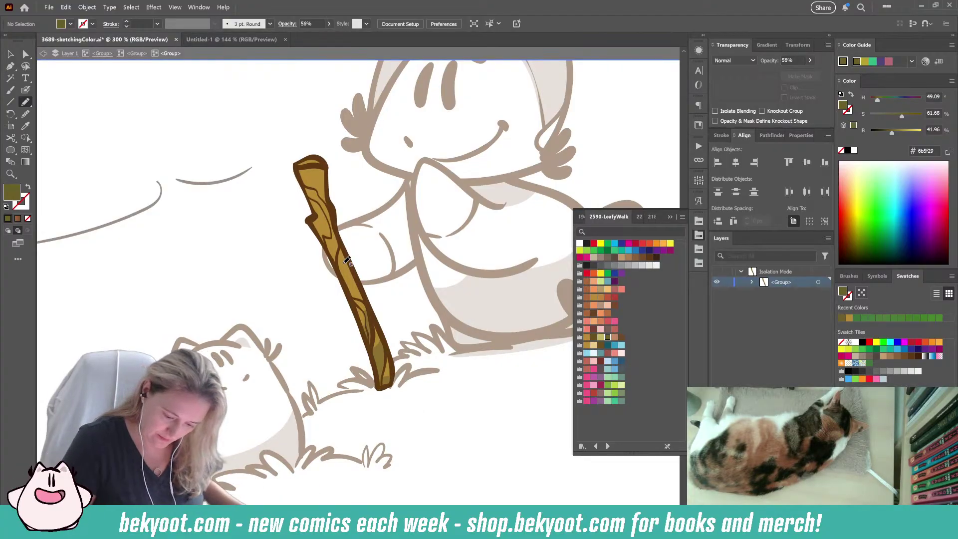
- Draw translucent olive shading patches around the walking stick's middle and knot, and brush grain strokes near its upper end
{"action": "mouse_move", "coordinate": [348, 251]}
{"action": "left_mouse_down"}
{"action": "mouse_move", "coordinate": [350, 286]}
{"action": "mouse_move", "coordinate": [365, 298]}
{"action": "mouse_move", "coordinate": [344, 253]}
{"action": "left_mouse_up"}
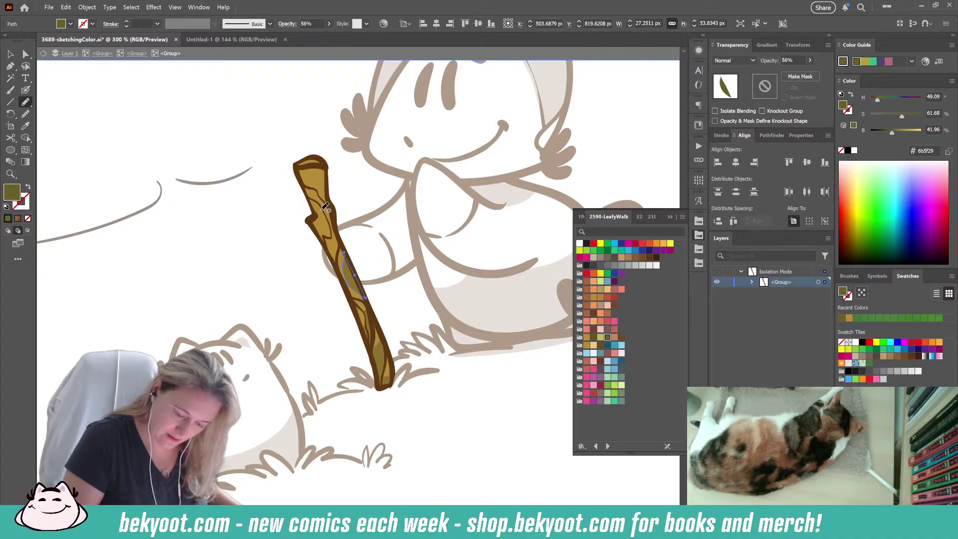
{"action": "mouse_move", "coordinate": [329, 242]}
{"action": "left_mouse_down"}
{"action": "mouse_move", "coordinate": [322, 208]}
{"action": "mouse_move", "coordinate": [310, 219]}
{"action": "mouse_move", "coordinate": [327, 245]}
{"action": "left_mouse_up"}
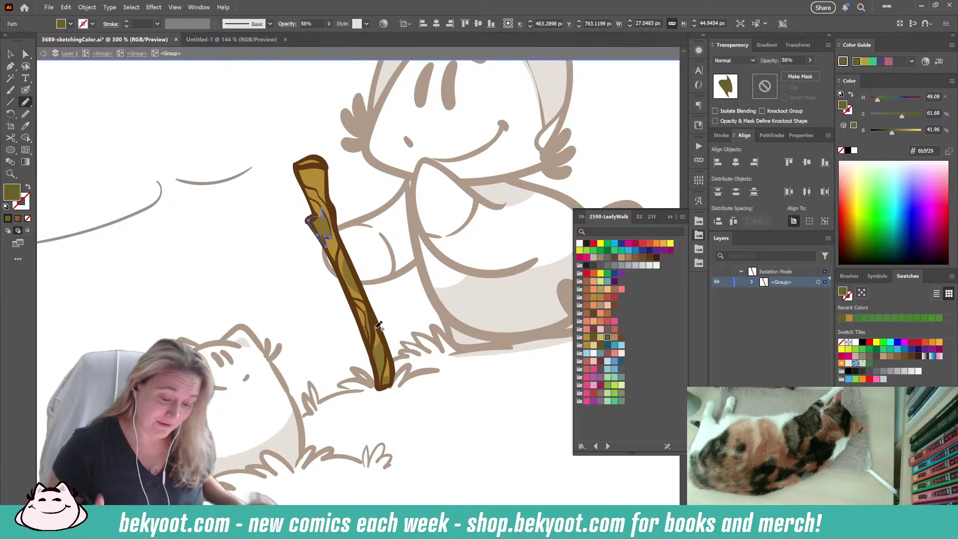
{"action": "left_click", "coordinate": [26, 91]}
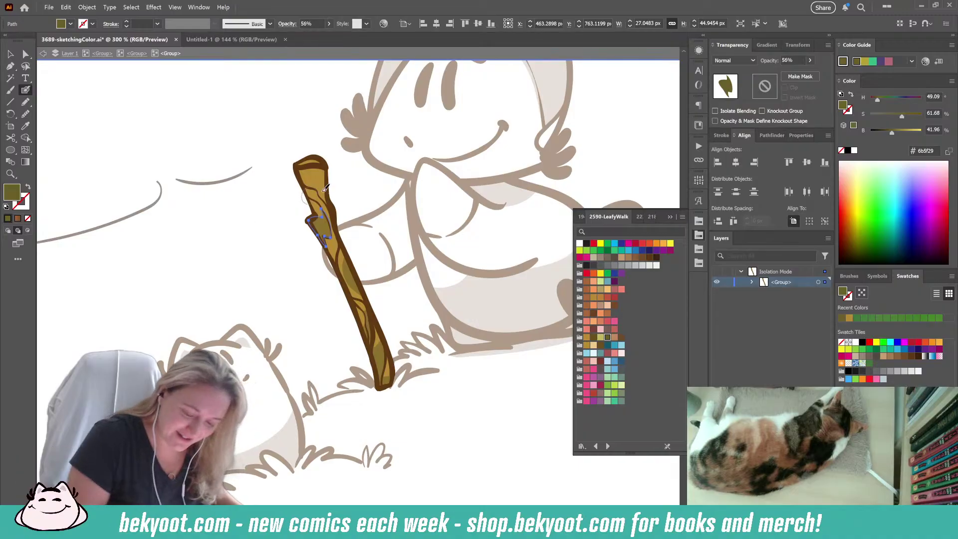
{"action": "left_click_drag", "start_coordinate": [303, 172], "coordinate": [333, 196]}
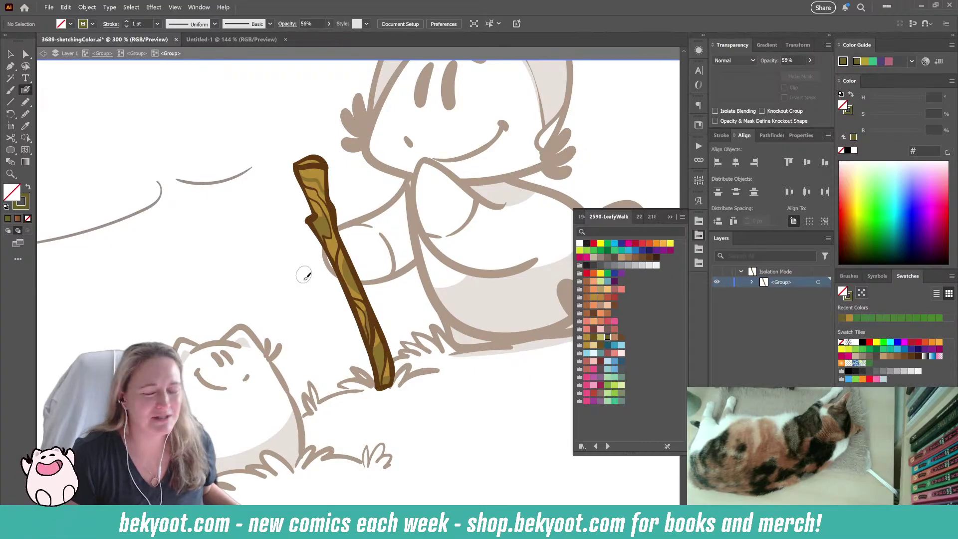
{"action": "left_click", "coordinate": [25, 101]}
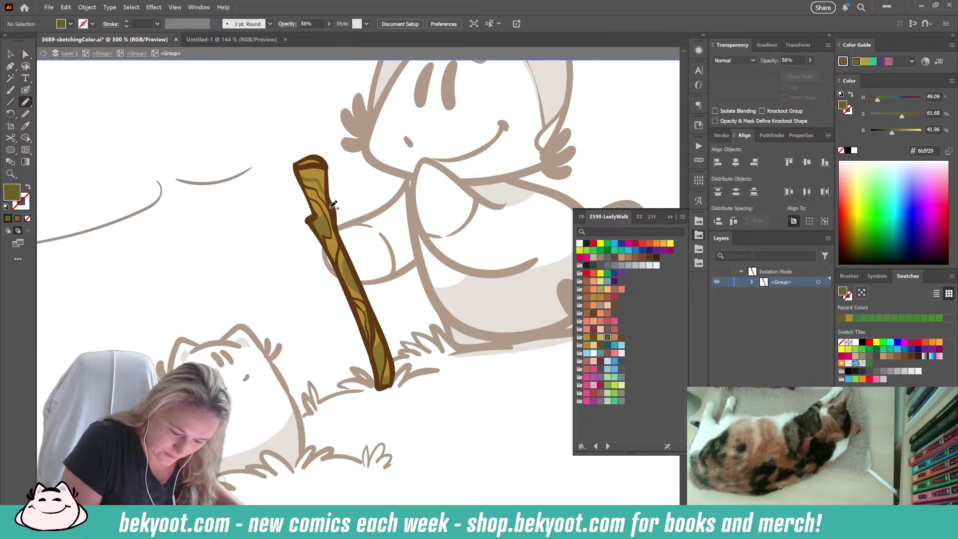
{"action": "mouse_move", "coordinate": [323, 196]}
{"action": "left_mouse_down"}
{"action": "mouse_move", "coordinate": [331, 237]}
{"action": "mouse_move", "coordinate": [331, 200]}
{"action": "left_mouse_up"}
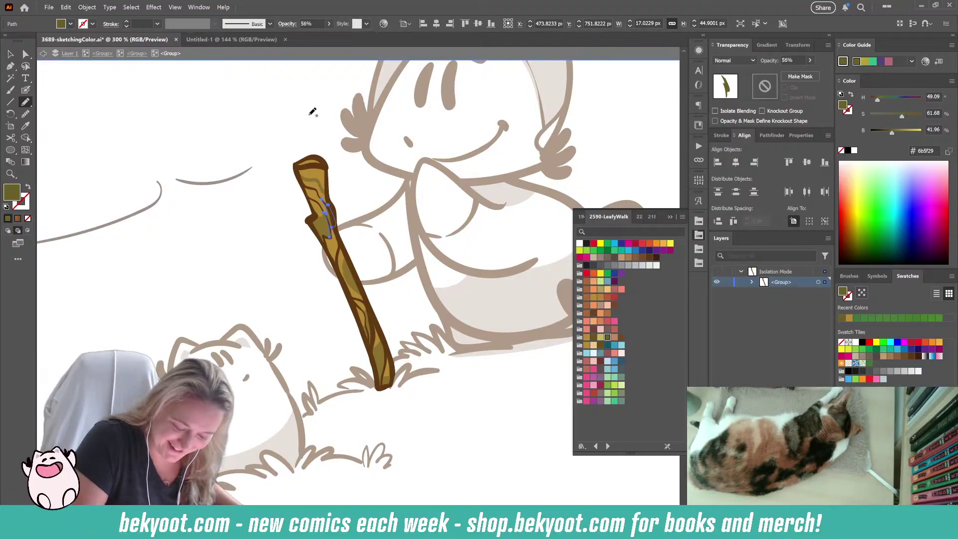
- Paint finer olive wood-grain strokes along the walking stick with the Blob Brush and clear the selection
{"action": "key", "text": "shift+b"}
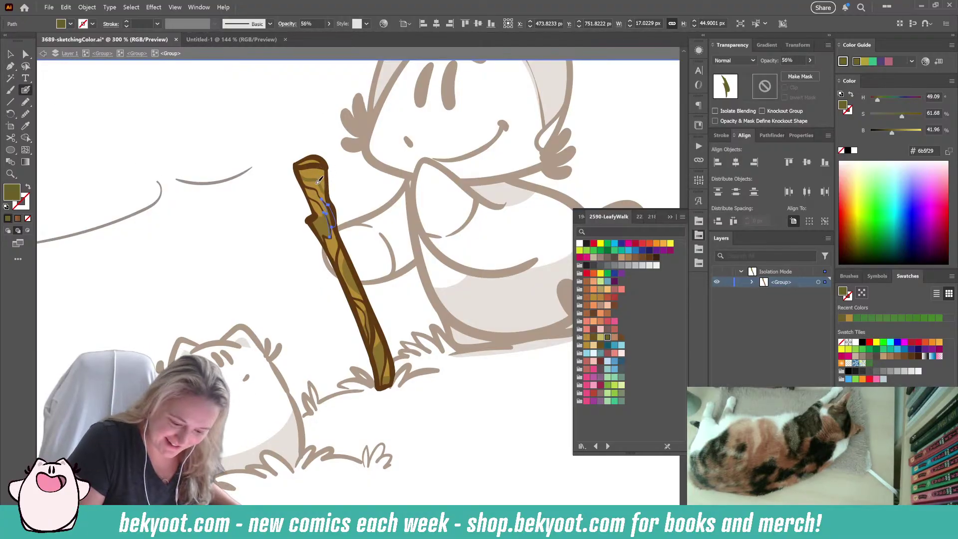
{"action": "key", "text": "ctrl+shift+a"}
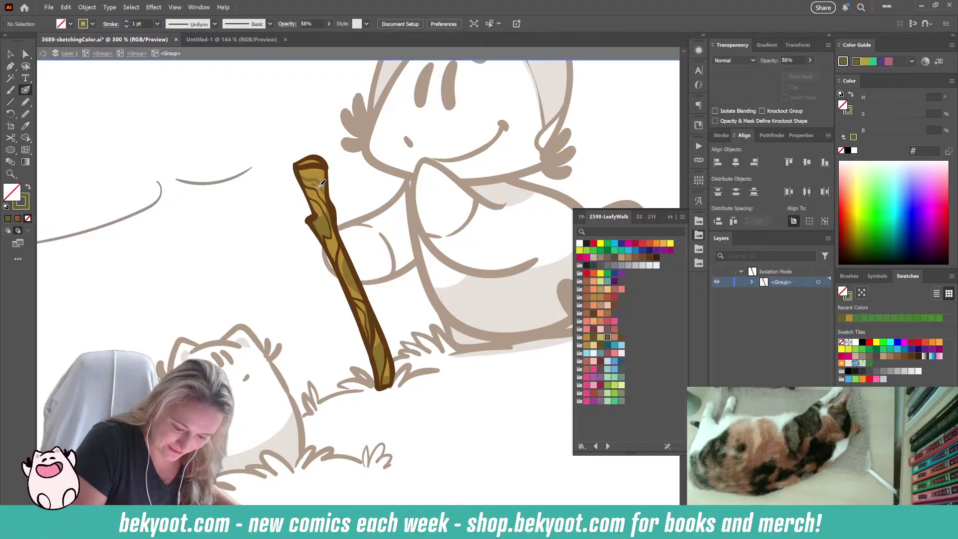
{"action": "left_click_drag", "start_coordinate": [323, 200], "coordinate": [330, 236]}
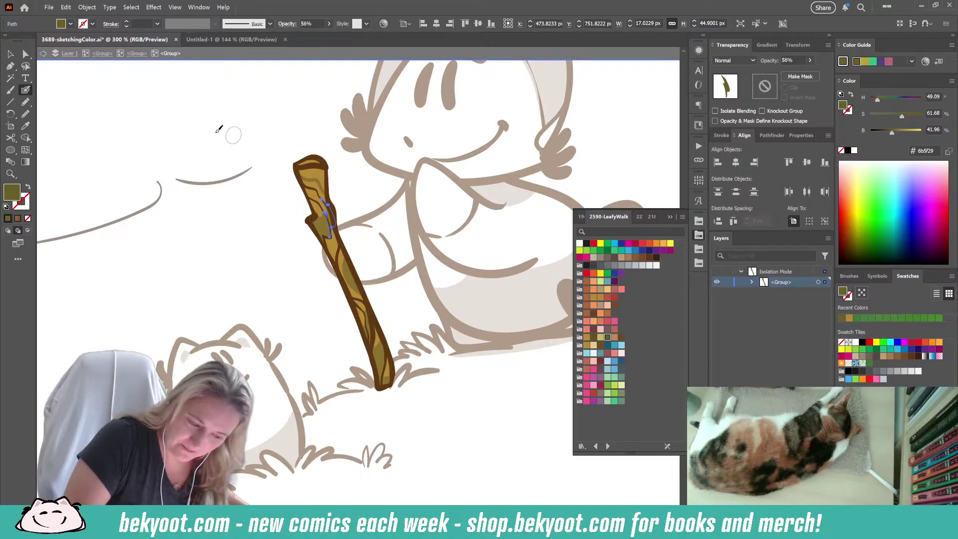
{"action": "left_click", "coordinate": [10, 54]}
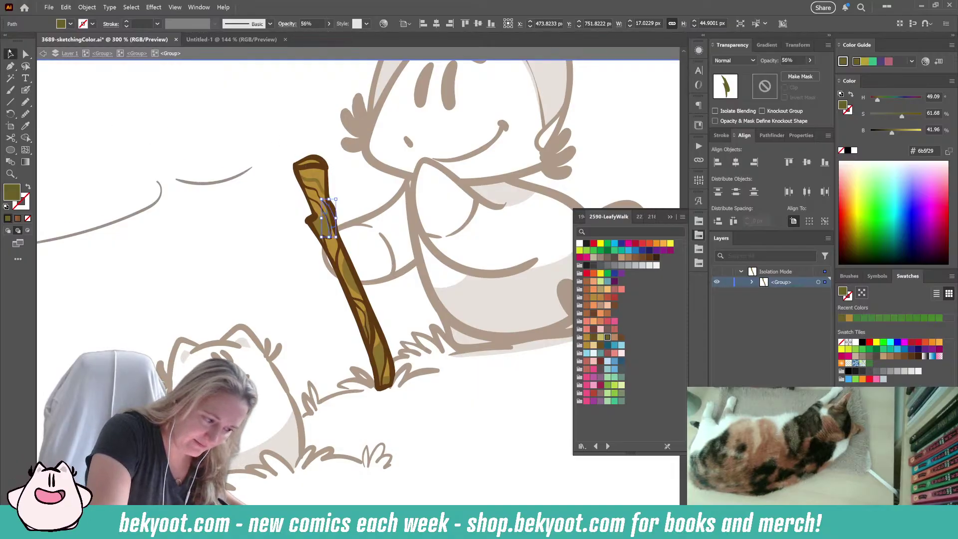
{"action": "left_click", "coordinate": [356, 192]}
{"action": "left_click_drag", "start_coordinate": [438, 387], "coordinate": [341, 380]}
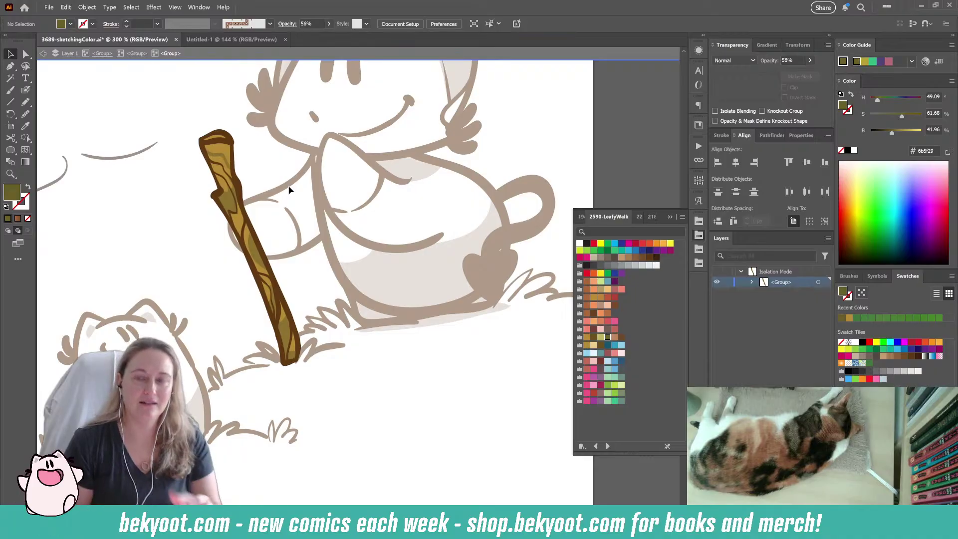
- Exit the walking stick group's isolation, returning to the parent group with the two upper characters
{"action": "left_click", "coordinate": [24, 89]}
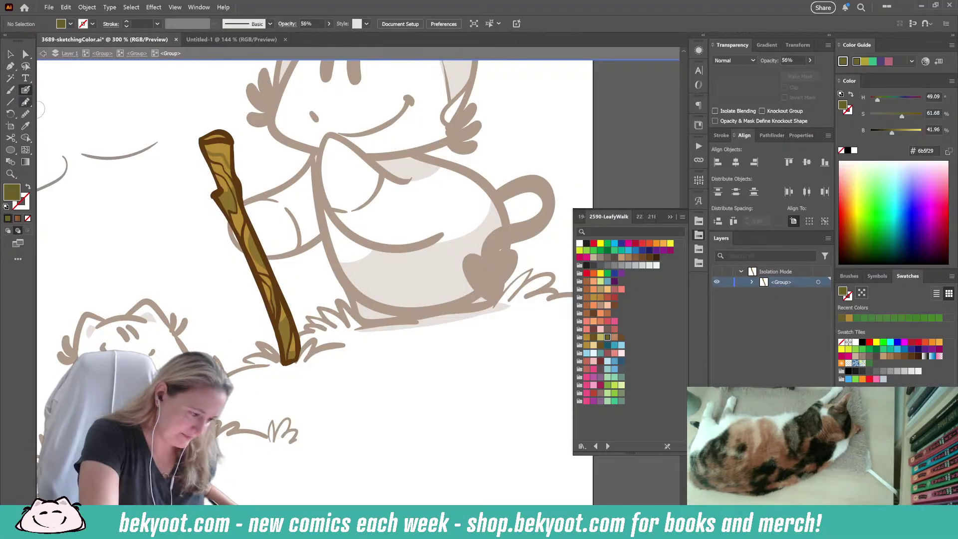
{"action": "key", "text": "ctrl+minus"}
{"action": "key", "text": "ctrl+minus"}
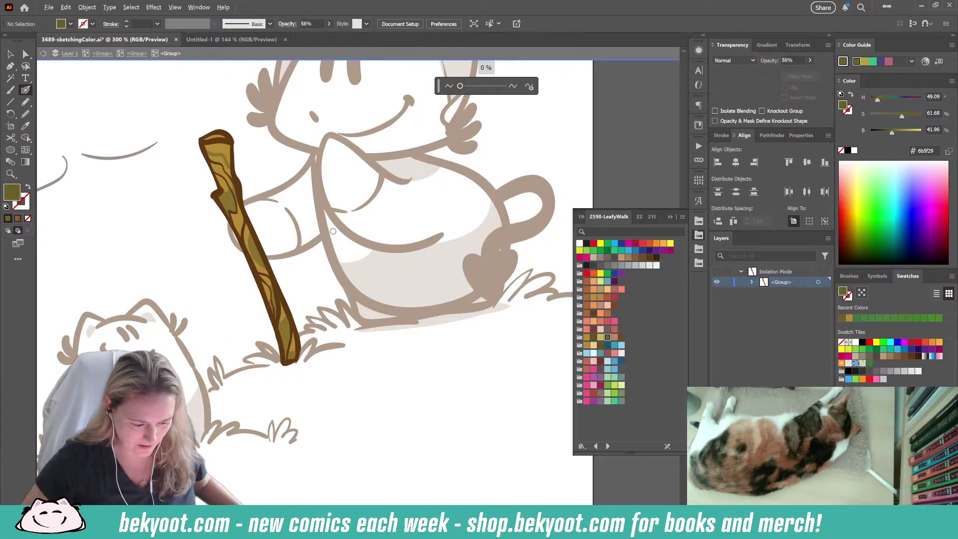
{"action": "left_click_drag", "start_coordinate": [343, 228], "coordinate": [324, 274]}
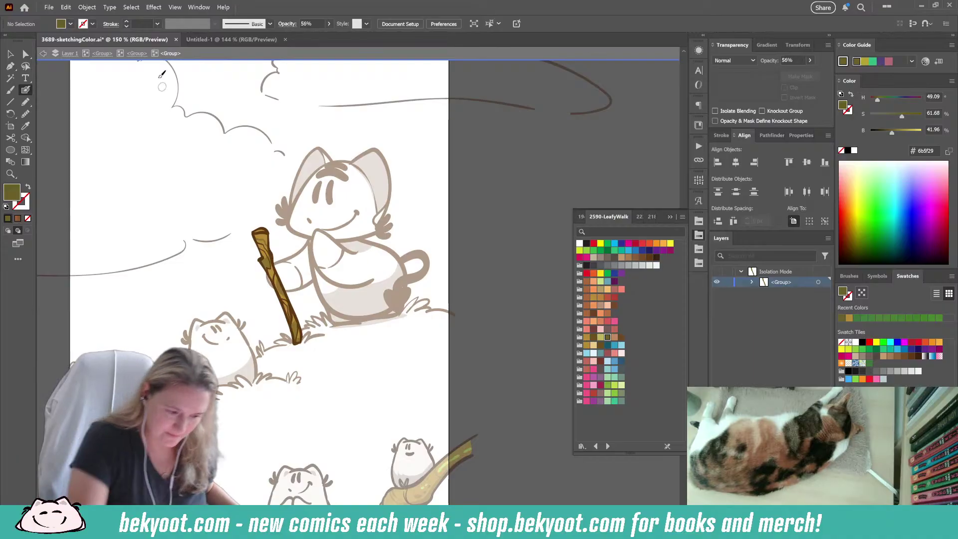
{"action": "left_click", "coordinate": [136, 53]}
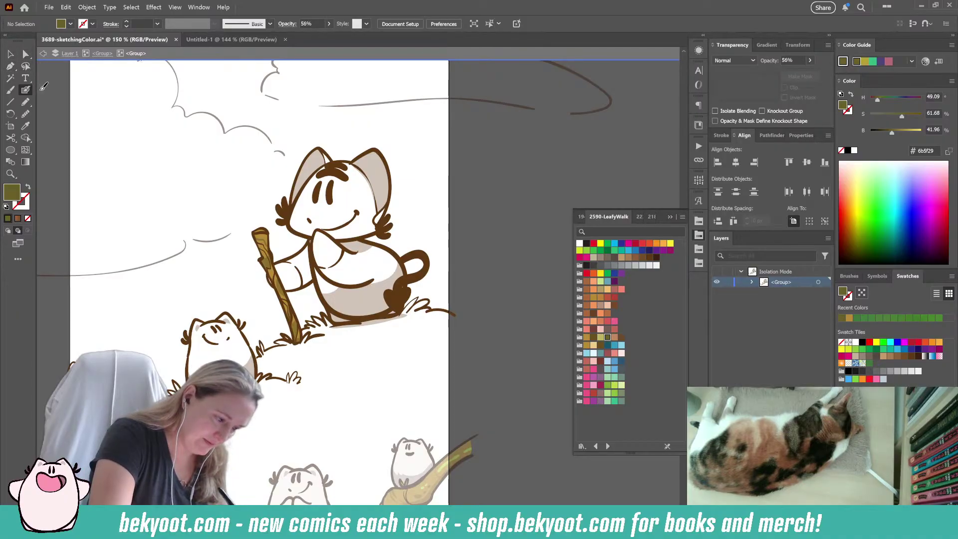
- Draw an off-white #f8f5f3 fill shape at 100% opacity around the small character's body and ears with the Pencil tool
{"action": "left_click", "coordinate": [26, 101]}
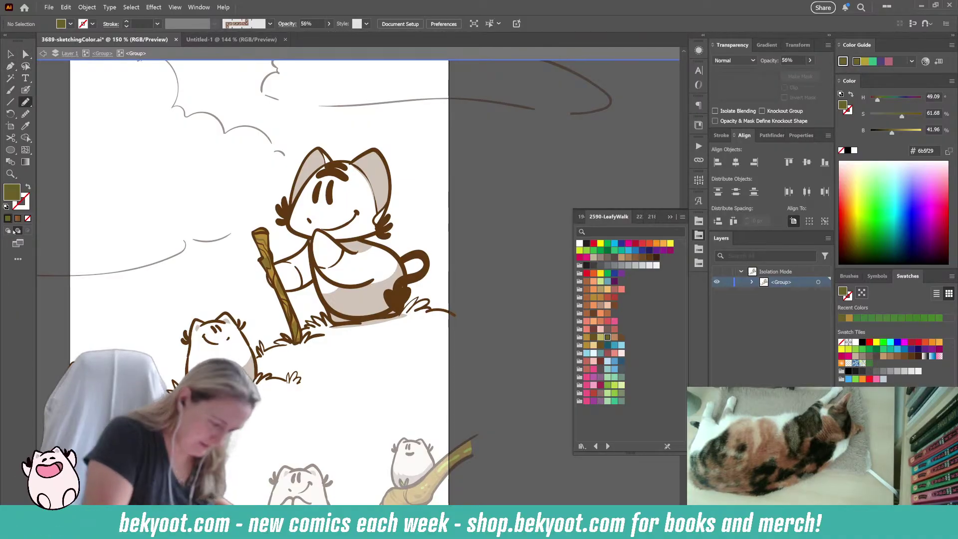
{"action": "left_click", "coordinate": [580, 216]}
{"action": "left_click_drag", "start_coordinate": [341, 374], "coordinate": [399, 333]}
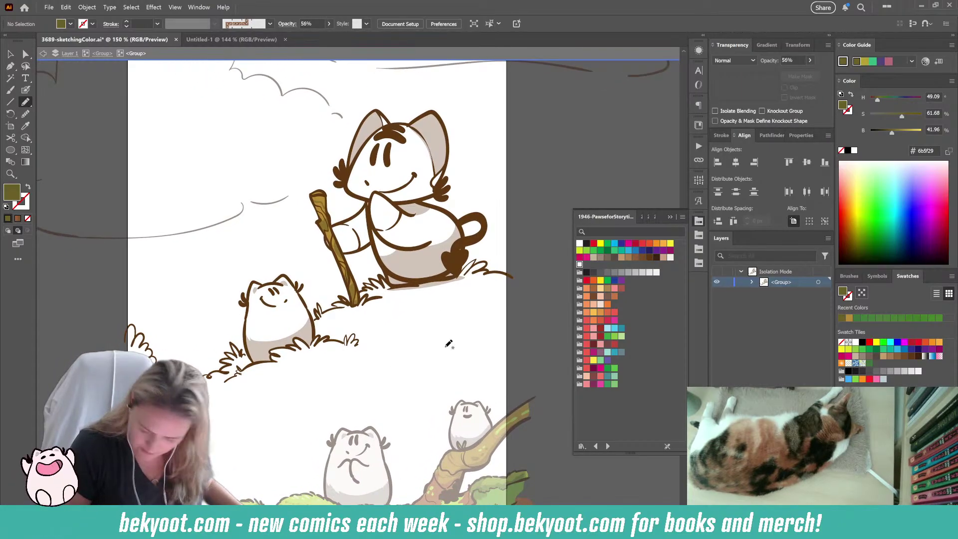
{"action": "left_click", "coordinate": [579, 264]}
{"action": "left_click", "coordinate": [810, 60]}
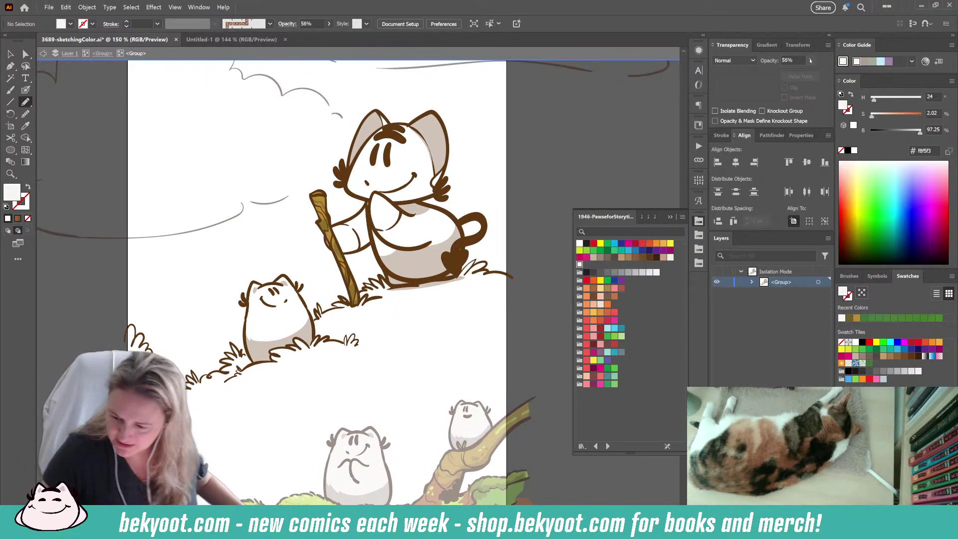
{"action": "left_click_drag", "start_coordinate": [791, 72], "coordinate": [809, 72]}
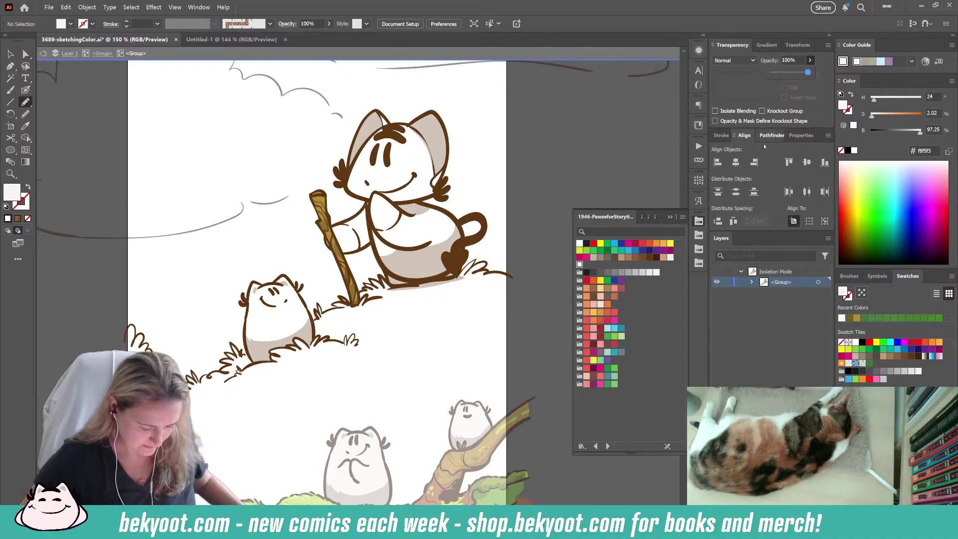
{"action": "scroll", "coordinate": [240, 324], "scroll_direction": "up", "scroll_amount": 2, "text": "alt"}
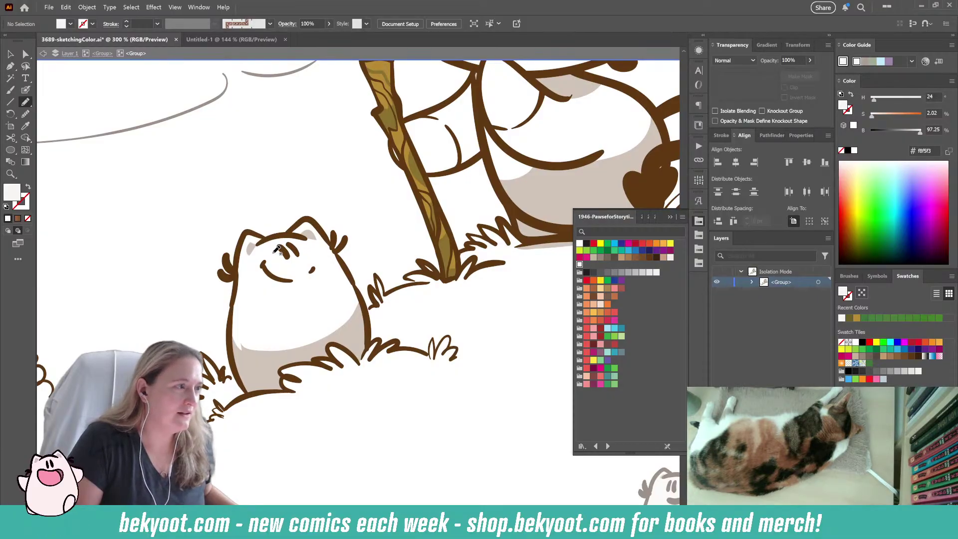
{"action": "mouse_move", "coordinate": [266, 234]}
{"action": "left_mouse_down"}
{"action": "mouse_move", "coordinate": [239, 247]}
{"action": "mouse_move", "coordinate": [233, 323]}
{"action": "left_mouse_up"}
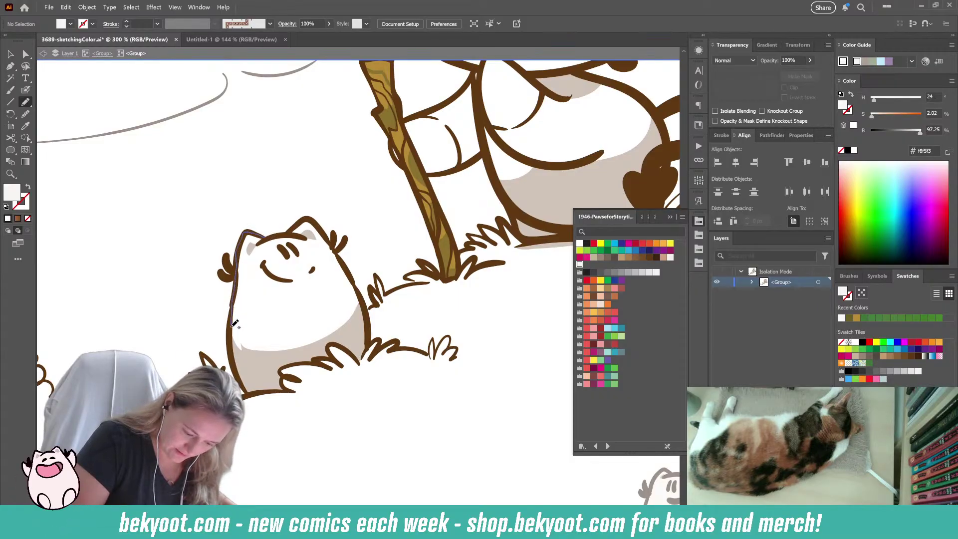
{"action": "mouse_move", "coordinate": [249, 390]}
{"action": "left_mouse_down"}
{"action": "mouse_move", "coordinate": [283, 389]}
{"action": "mouse_move", "coordinate": [282, 369]}
{"action": "mouse_move", "coordinate": [334, 360]}
{"action": "mouse_move", "coordinate": [328, 345]}
{"action": "mouse_move", "coordinate": [359, 363]}
{"action": "mouse_move", "coordinate": [369, 342]}
{"action": "mouse_move", "coordinate": [356, 286]}
{"action": "mouse_move", "coordinate": [327, 235]}
{"action": "mouse_move", "coordinate": [309, 220]}
{"action": "mouse_move", "coordinate": [268, 230]}
{"action": "left_mouse_up"}
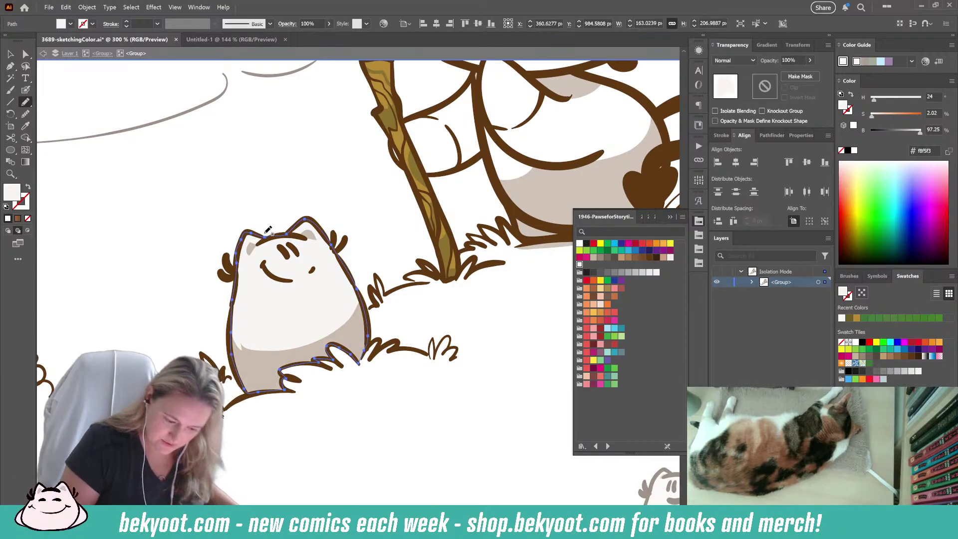
- Adjust the anchor points of the small character's off-white fill along its head and ear, and clear the selection
{"action": "key", "text": "ctrl+alt+shift+s"}
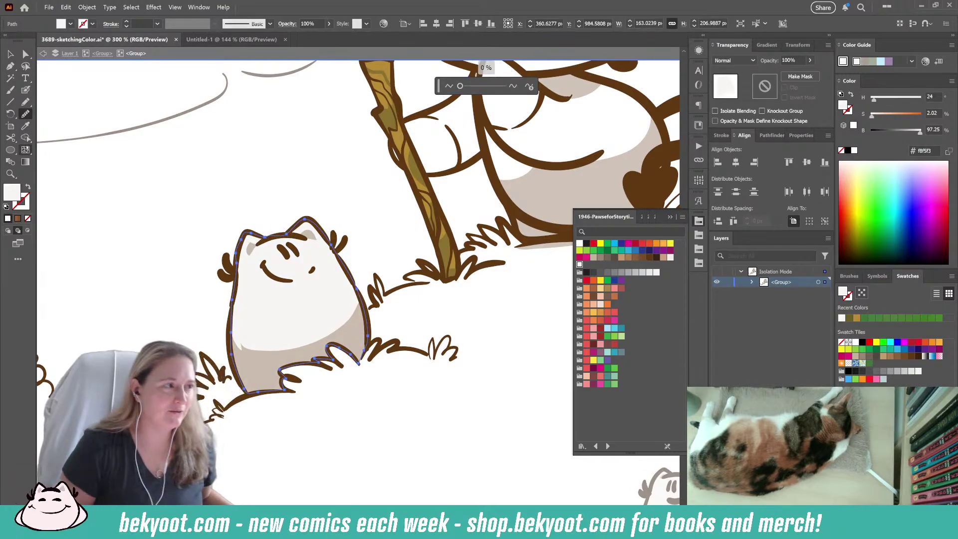
{"action": "left_click", "coordinate": [241, 239], "text": "ctrl"}
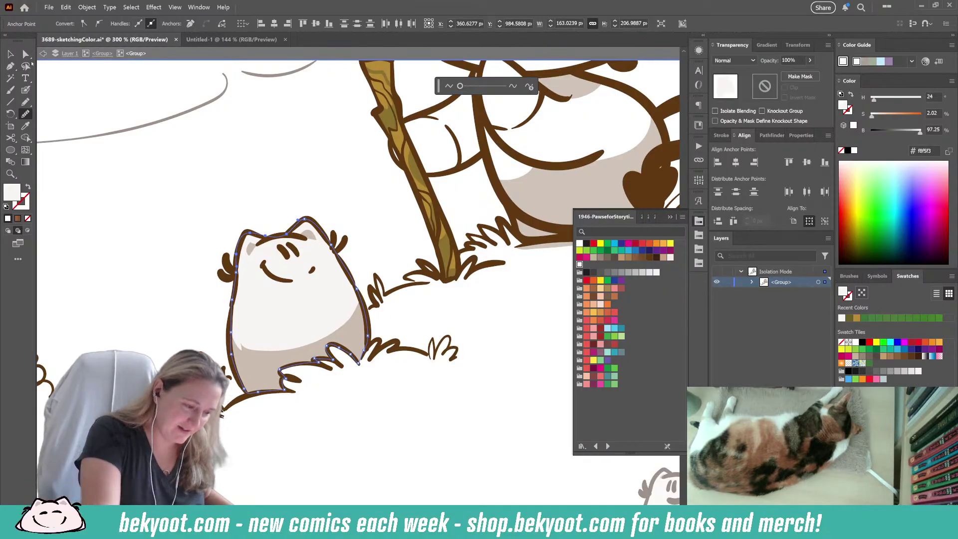
{"action": "key", "text": "a"}
{"action": "left_click", "coordinate": [265, 239]}
{"action": "left_click", "coordinate": [280, 245]}
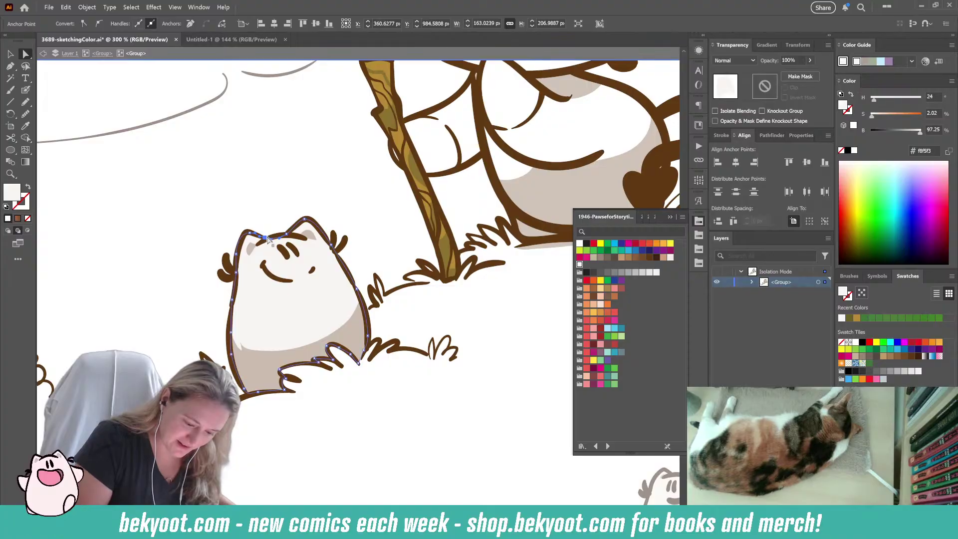
{"action": "left_click", "coordinate": [265, 238]}
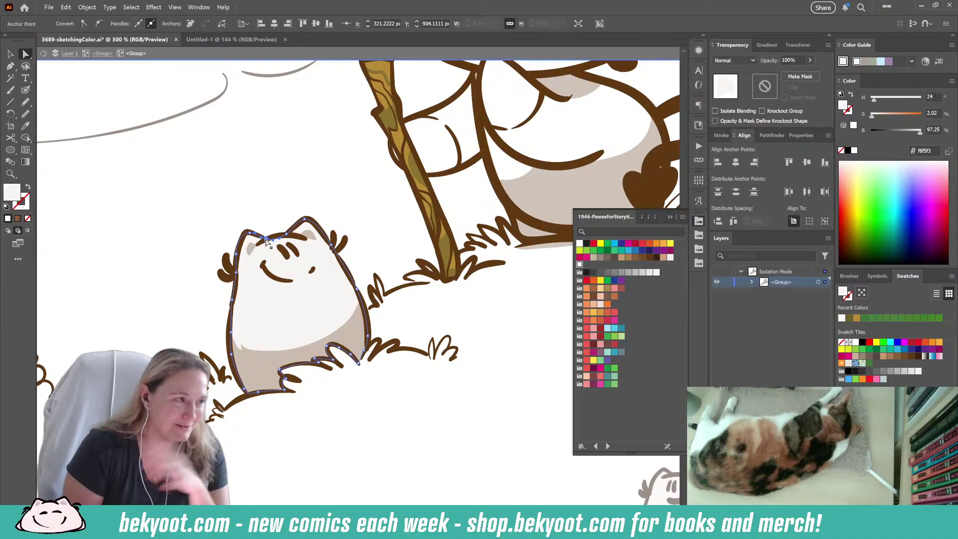
{"action": "left_click", "coordinate": [238, 255]}
{"action": "left_click_drag", "start_coordinate": [247, 242], "coordinate": [252, 234]}
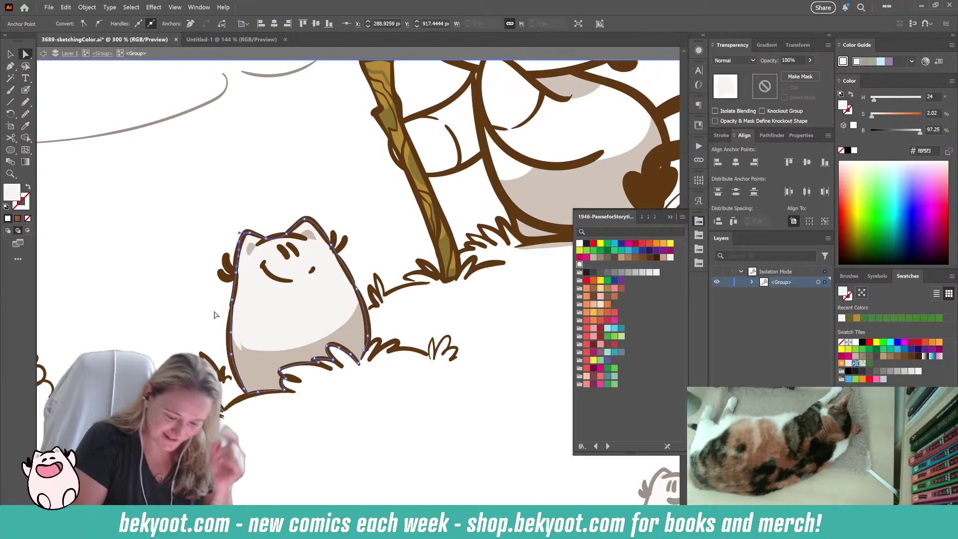
{"action": "left_click", "coordinate": [282, 238]}
{"action": "left_click", "coordinate": [282, 238]}
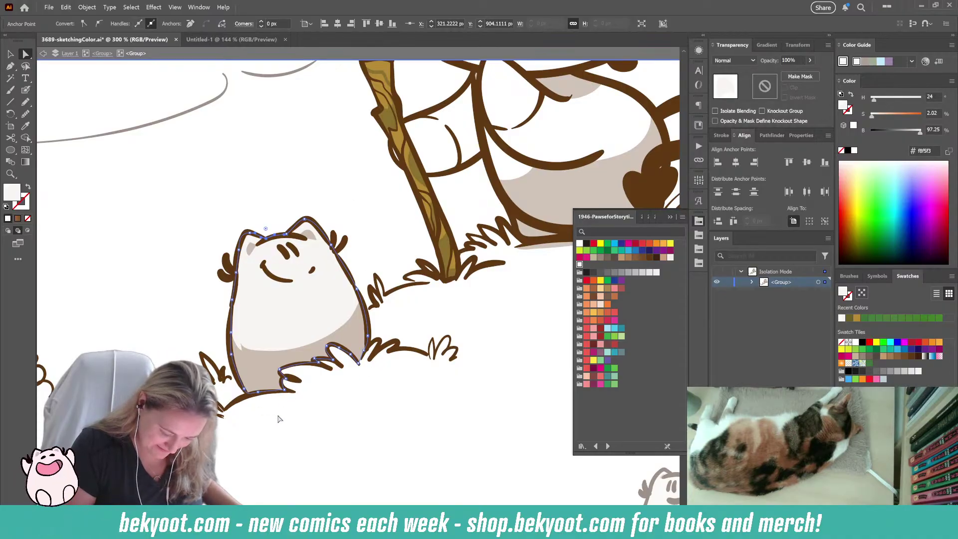
{"action": "left_click", "coordinate": [372, 219]}
- Draw cream #f5eee9 fill shapes with the Pencil tool for the large character's raised paw, stick-holding paw and both feet
{"action": "left_click_drag", "start_coordinate": [419, 267], "coordinate": [346, 295]}
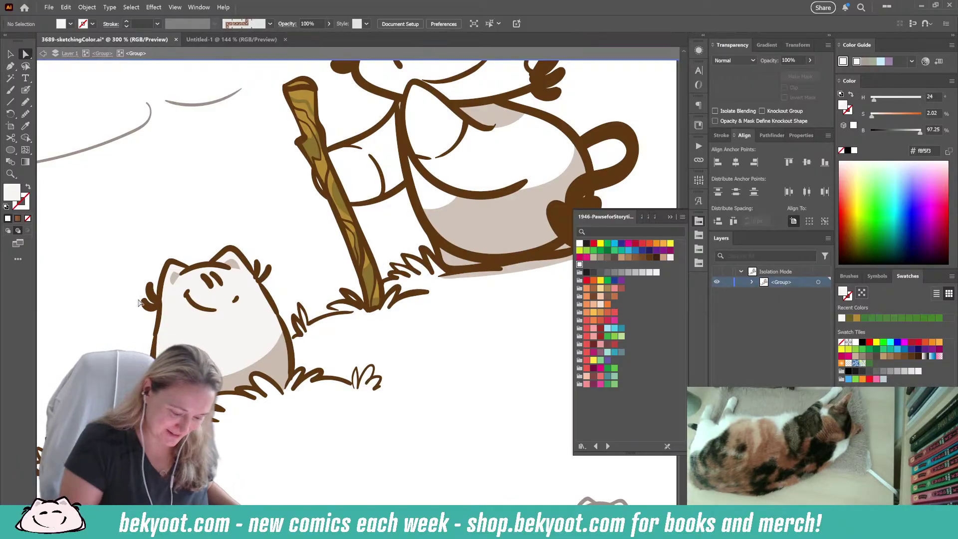
{"action": "left_click", "coordinate": [26, 102]}
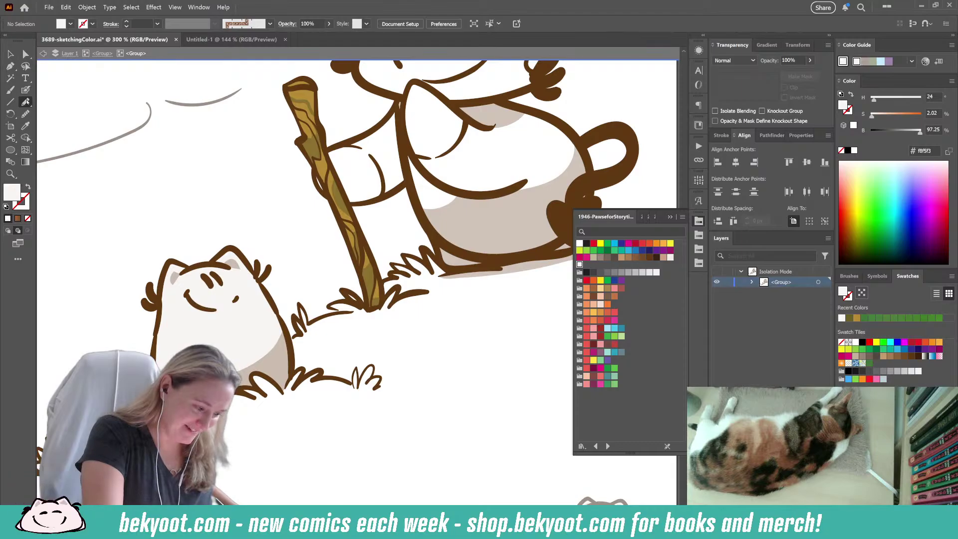
{"action": "left_click", "coordinate": [670, 257]}
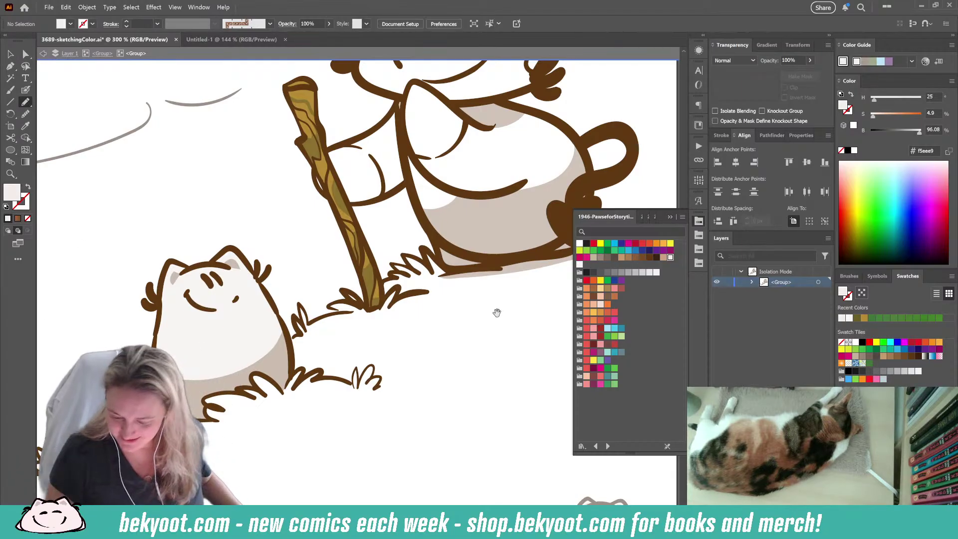
{"action": "scroll", "coordinate": [503, 314], "scroll_direction": "up", "scroll_amount": 3}
{"action": "mouse_move", "coordinate": [424, 212]}
{"action": "left_mouse_down"}
{"action": "mouse_move", "coordinate": [384, 186]}
{"action": "mouse_move", "coordinate": [367, 189]}
{"action": "mouse_move", "coordinate": [361, 228]}
{"action": "mouse_move", "coordinate": [373, 256]}
{"action": "mouse_move", "coordinate": [406, 253]}
{"action": "mouse_move", "coordinate": [424, 214]}
{"action": "left_mouse_up"}
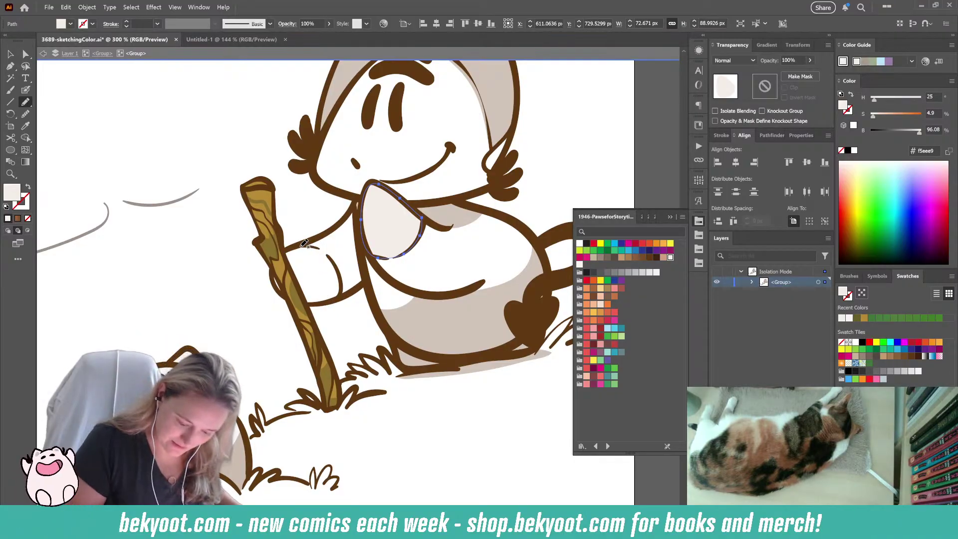
{"action": "mouse_move", "coordinate": [275, 271]}
{"action": "left_mouse_down"}
{"action": "mouse_move", "coordinate": [292, 298]}
{"action": "mouse_move", "coordinate": [337, 297]}
{"action": "mouse_move", "coordinate": [343, 281]}
{"action": "mouse_move", "coordinate": [327, 249]}
{"action": "mouse_move", "coordinate": [293, 246]}
{"action": "left_mouse_up"}
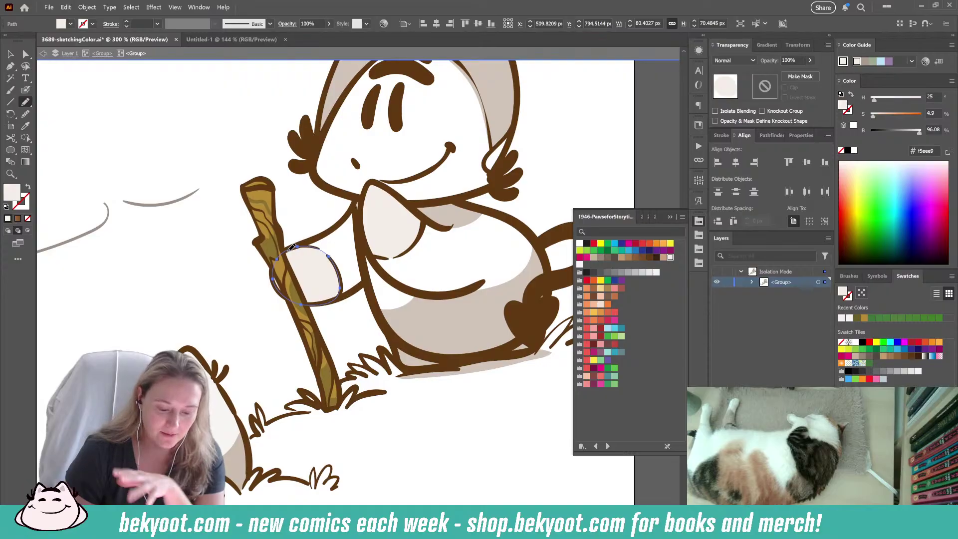
{"action": "mouse_move", "coordinate": [398, 343]}
{"action": "left_mouse_down"}
{"action": "mouse_move", "coordinate": [451, 363]}
{"action": "mouse_move", "coordinate": [408, 370]}
{"action": "mouse_move", "coordinate": [397, 345]}
{"action": "left_mouse_up"}
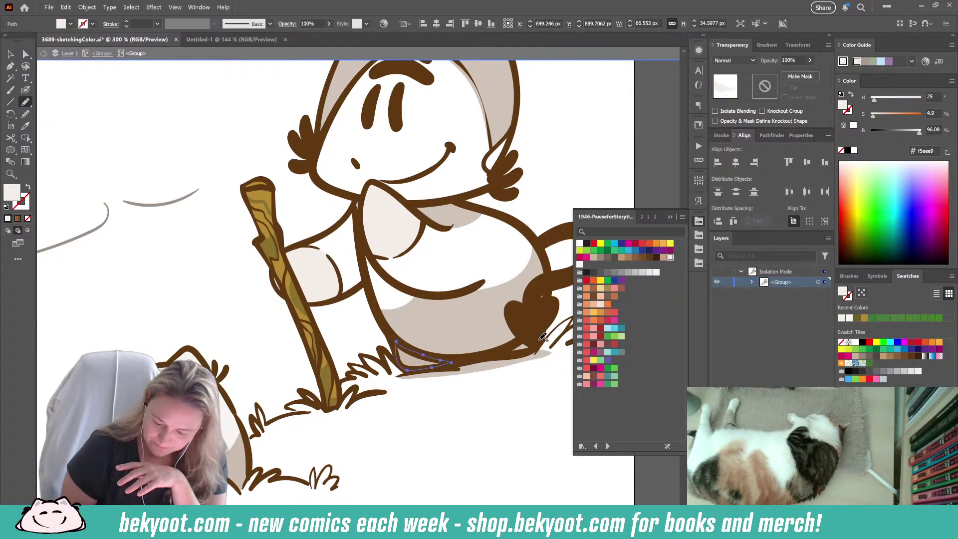
{"action": "mouse_move", "coordinate": [508, 349]}
{"action": "left_mouse_down"}
{"action": "mouse_move", "coordinate": [532, 315]}
{"action": "mouse_move", "coordinate": [544, 315]}
{"action": "mouse_move", "coordinate": [533, 347]}
{"action": "mouse_move", "coordinate": [507, 350]}
{"action": "left_mouse_up"}
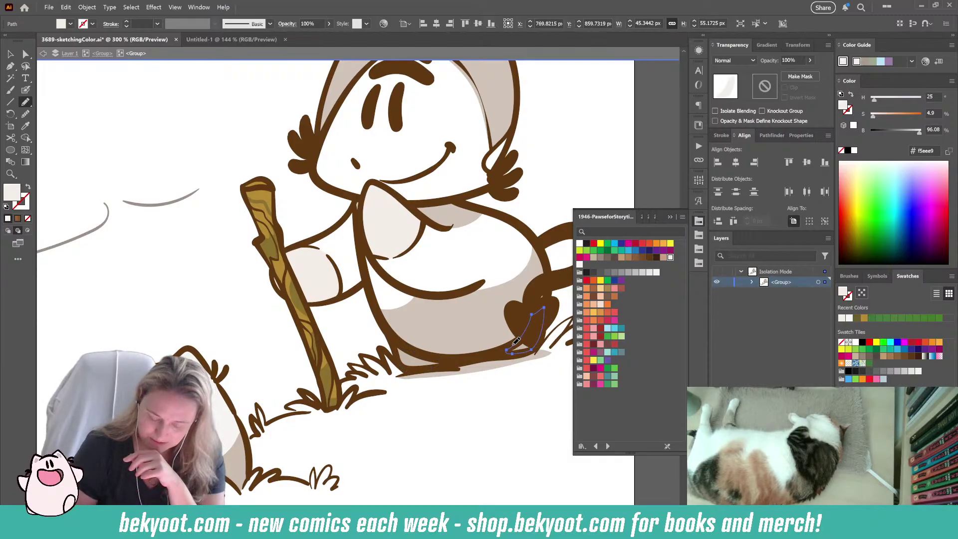
- Brush small cream #f5eee9 highlights into the upper part of both of the large character's eyes with the Blob Brush
{"action": "left_click", "coordinate": [28, 91]}
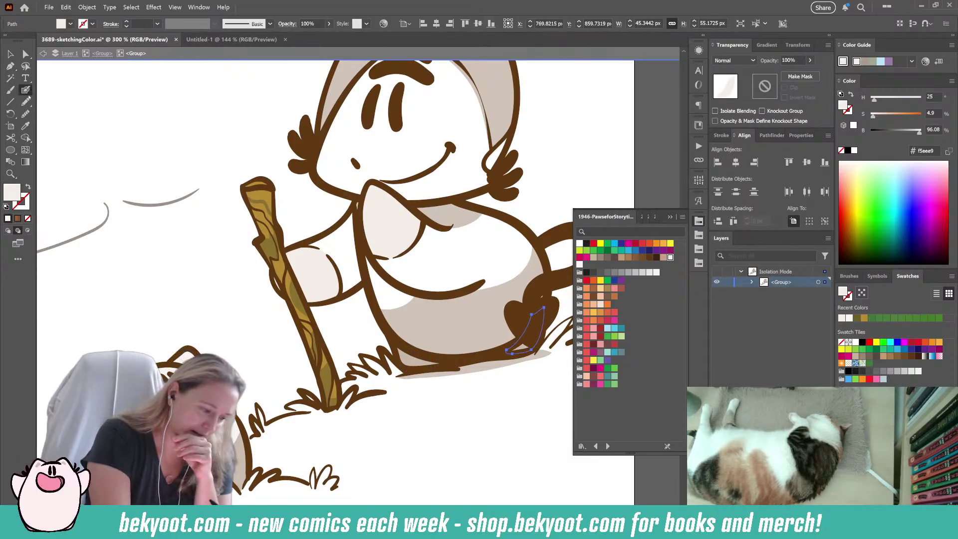
{"action": "mouse_move", "coordinate": [367, 95]}
{"action": "left_mouse_down"}
{"action": "mouse_move", "coordinate": [371, 103]}
{"action": "mouse_move", "coordinate": [375, 91]}
{"action": "mouse_move", "coordinate": [376, 106]}
{"action": "mouse_move", "coordinate": [394, 102]}
{"action": "mouse_move", "coordinate": [376, 99]}
{"action": "left_mouse_up"}
{"action": "key", "text": "ctrl+z"}
{"action": "key", "text": "ctrl+z"}
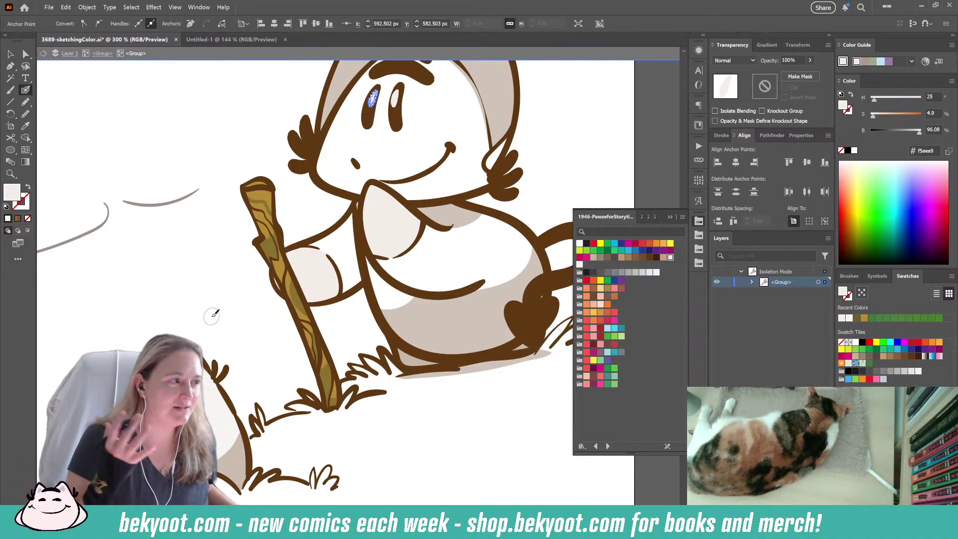
{"action": "key", "text": "ctrl+alt+shift+q"}
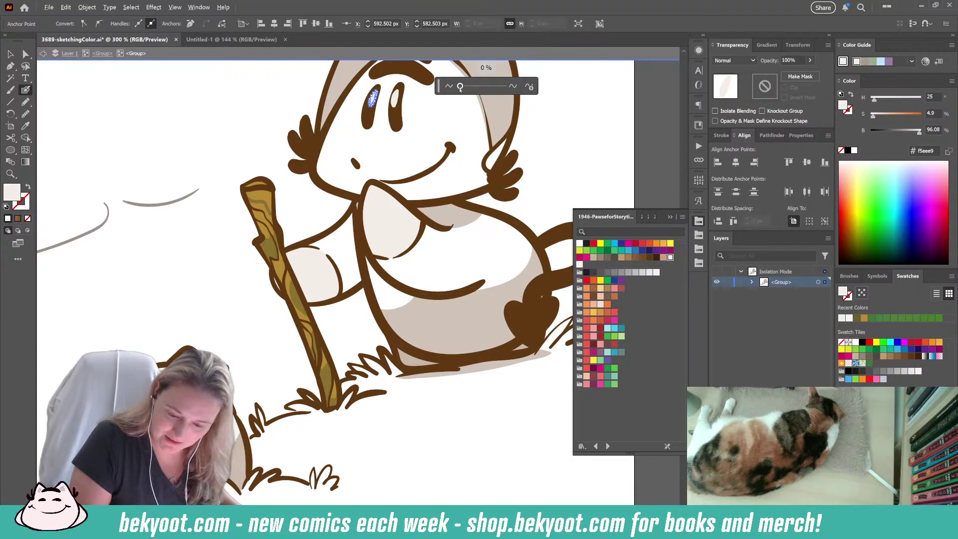
{"action": "key", "text": "Escape"}
{"action": "left_click", "coordinate": [11, 54]}
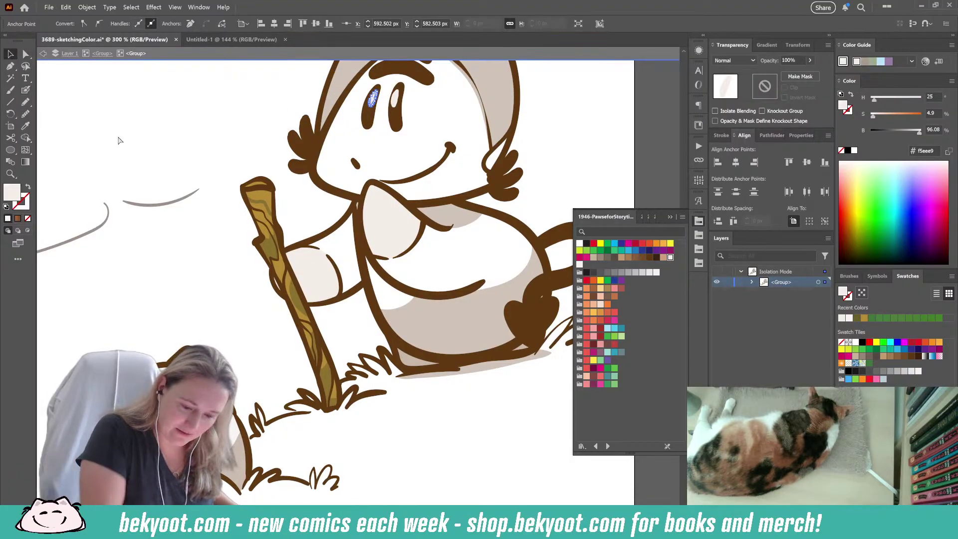
{"action": "key", "text": "n"}
{"action": "key", "text": "ctrl+alt+shift+q"}
{"action": "left_click_drag", "start_coordinate": [397, 90], "coordinate": [393, 106]}
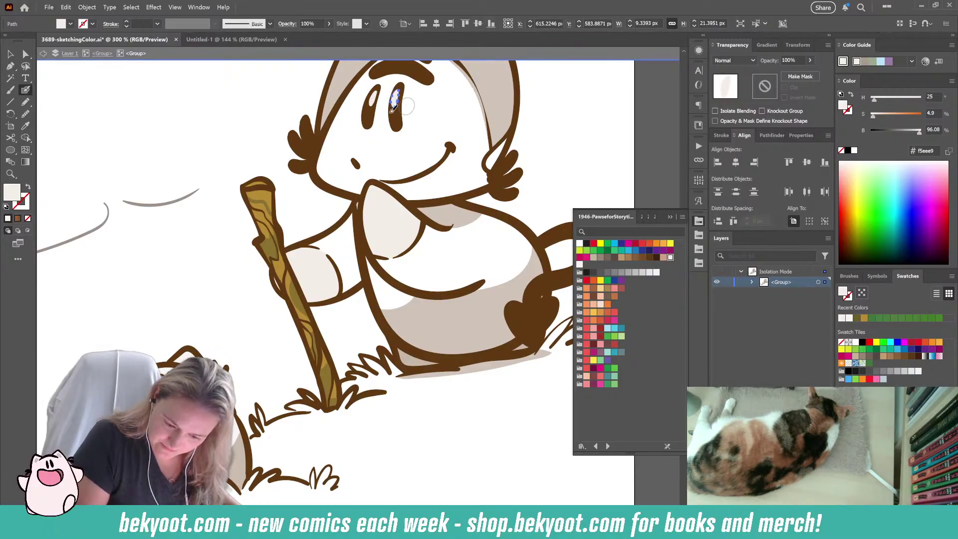
{"action": "left_click", "coordinate": [267, 121], "text": "ctrl"}
- Draw tan #cf9f80 fill shapes behind the artwork covering the large character's head, arm and body, and clear the selection
{"action": "left_click_drag", "start_coordinate": [320, 255], "coordinate": [292, 330]}
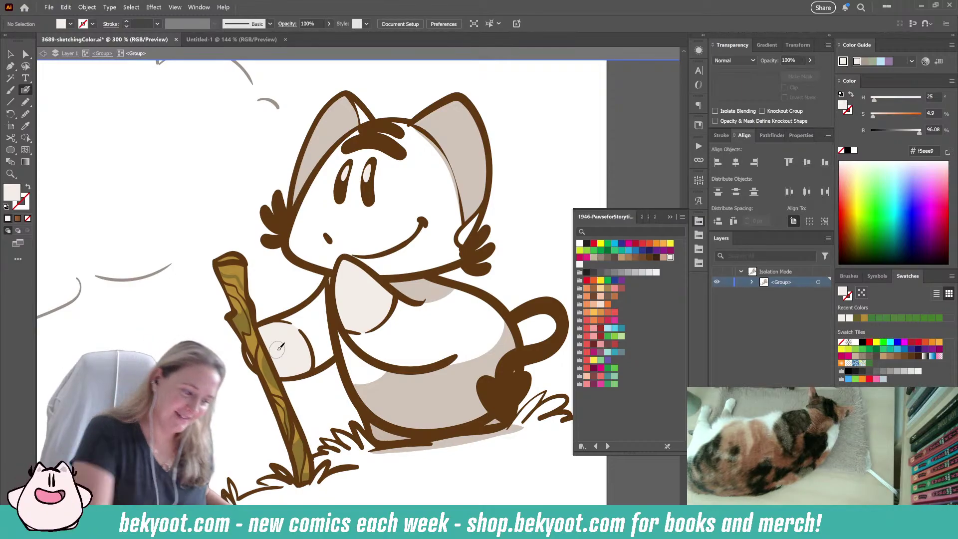
{"action": "left_click", "coordinate": [25, 102]}
{"action": "left_click_drag", "start_coordinate": [315, 455], "coordinate": [275, 409]}
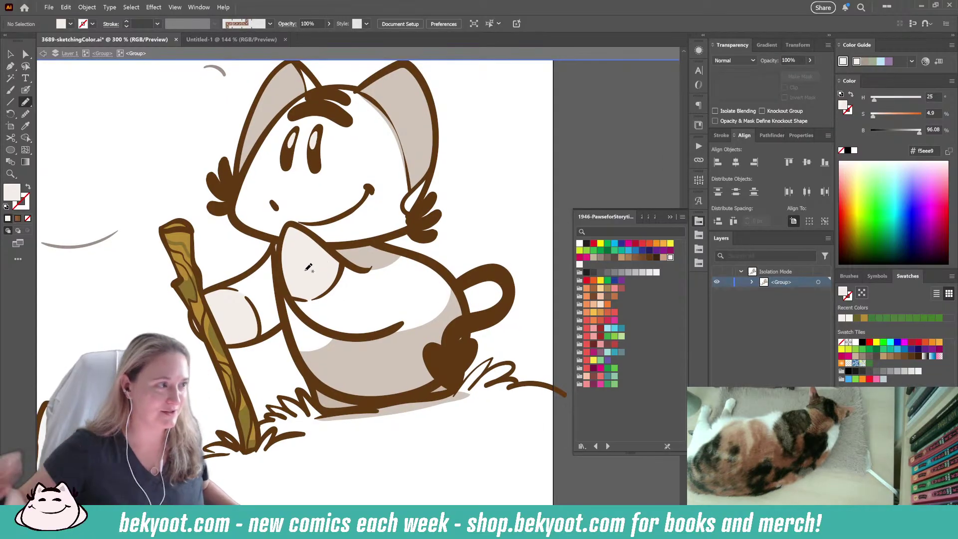
{"action": "scroll", "coordinate": [481, 135], "scroll_direction": "up", "scroll_amount": 3}
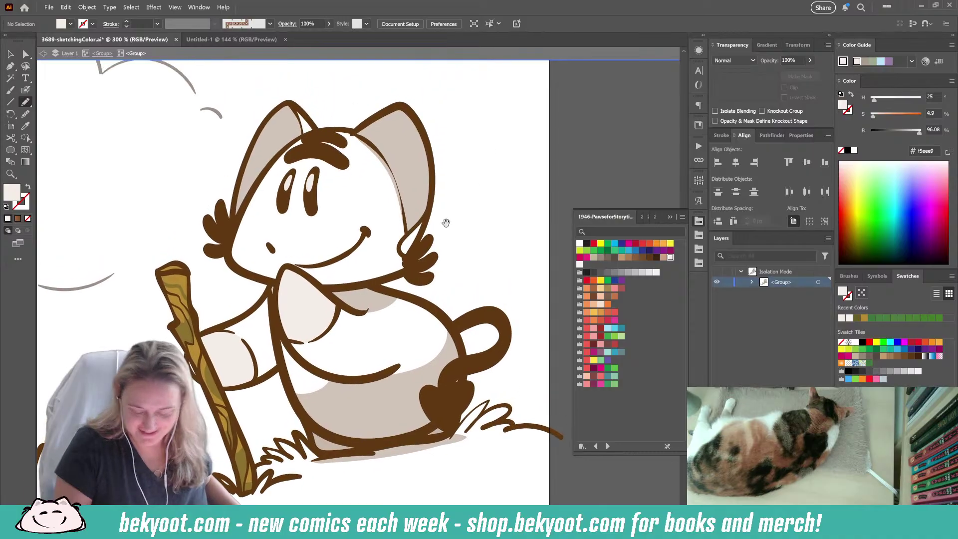
{"action": "left_click", "coordinate": [663, 257]}
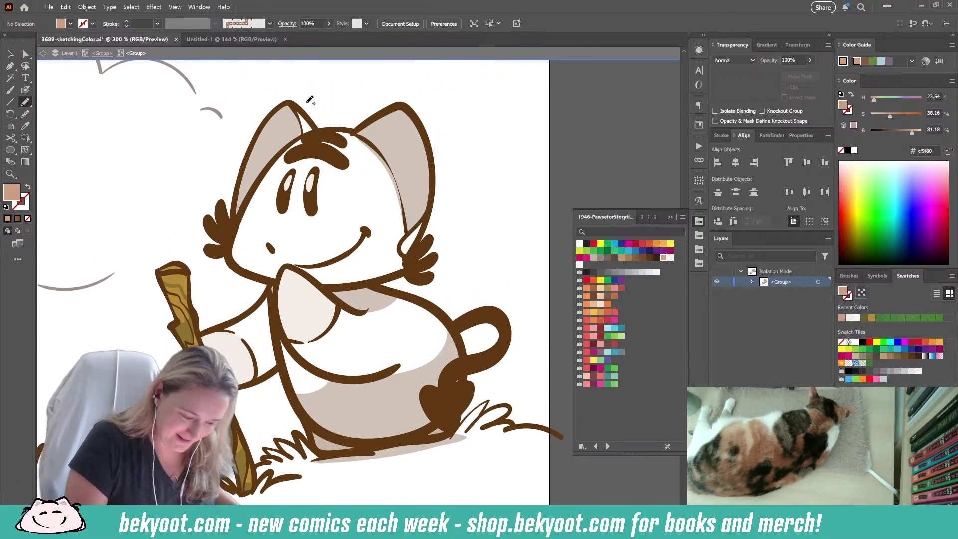
{"action": "key", "text": "shift+d"}
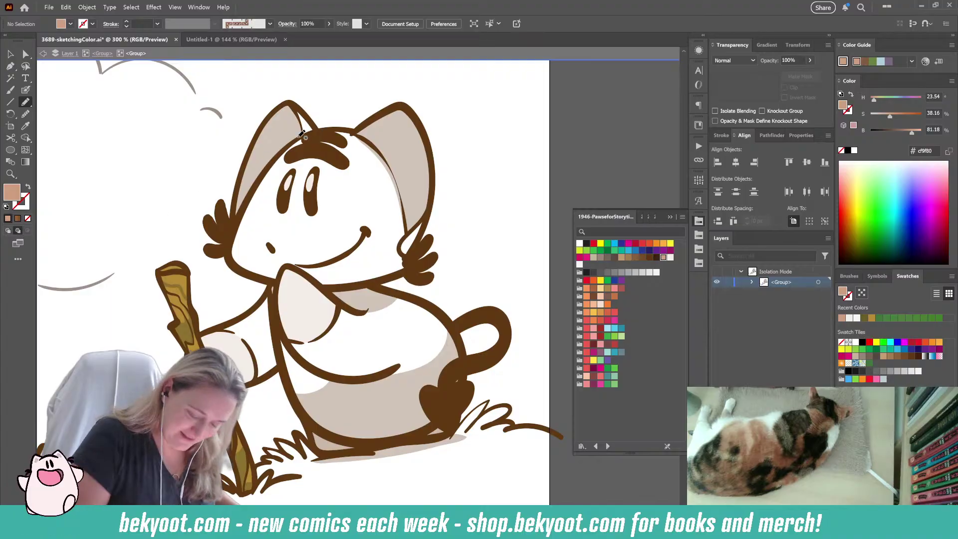
{"action": "mouse_move", "coordinate": [318, 129]}
{"action": "left_mouse_down"}
{"action": "mouse_move", "coordinate": [285, 105]}
{"action": "mouse_move", "coordinate": [251, 149]}
{"action": "mouse_move", "coordinate": [227, 248]}
{"action": "mouse_move", "coordinate": [233, 269]}
{"action": "mouse_move", "coordinate": [270, 284]}
{"action": "mouse_move", "coordinate": [220, 326]}
{"action": "left_mouse_up"}
{"action": "mouse_move", "coordinate": [241, 375]}
{"action": "left_mouse_down"}
{"action": "mouse_move", "coordinate": [282, 365]}
{"action": "mouse_move", "coordinate": [311, 424]}
{"action": "mouse_move", "coordinate": [348, 442]}
{"action": "mouse_move", "coordinate": [437, 421]}
{"action": "mouse_move", "coordinate": [460, 391]}
{"action": "mouse_move", "coordinate": [455, 330]}
{"action": "mouse_move", "coordinate": [372, 284]}
{"action": "mouse_move", "coordinate": [410, 263]}
{"action": "mouse_move", "coordinate": [430, 213]}
{"action": "mouse_move", "coordinate": [433, 169]}
{"action": "mouse_move", "coordinate": [420, 128]}
{"action": "mouse_move", "coordinate": [401, 108]}
{"action": "mouse_move", "coordinate": [353, 132]}
{"action": "mouse_move", "coordinate": [312, 130]}
{"action": "left_mouse_up"}
{"action": "key", "text": "ctrl+shift+a"}
- Pick up the brown #603913 of the line art and draw a small filler shape beside the raised paw below the chin
{"action": "left_click_drag", "start_coordinate": [401, 247], "coordinate": [451, 182]}
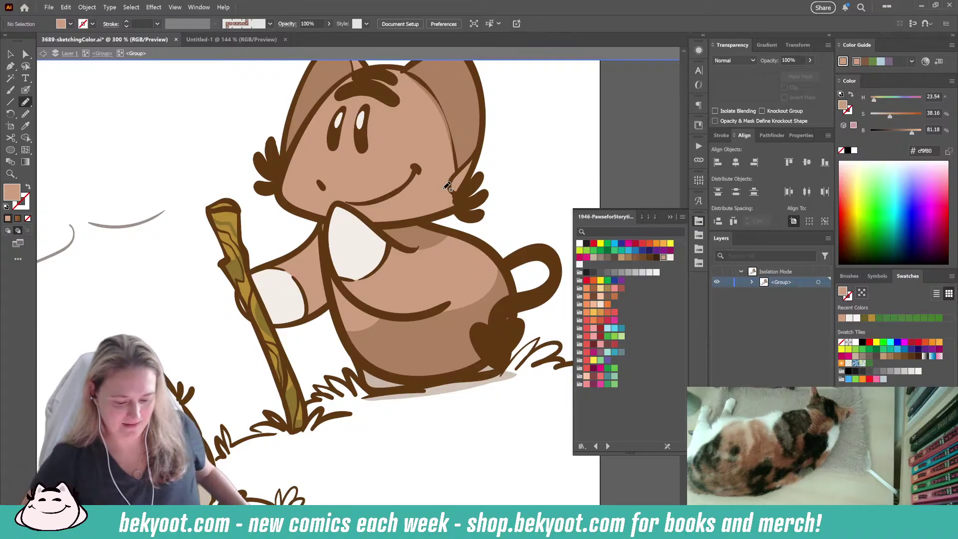
{"action": "left_click_drag", "start_coordinate": [349, 339], "coordinate": [374, 292]}
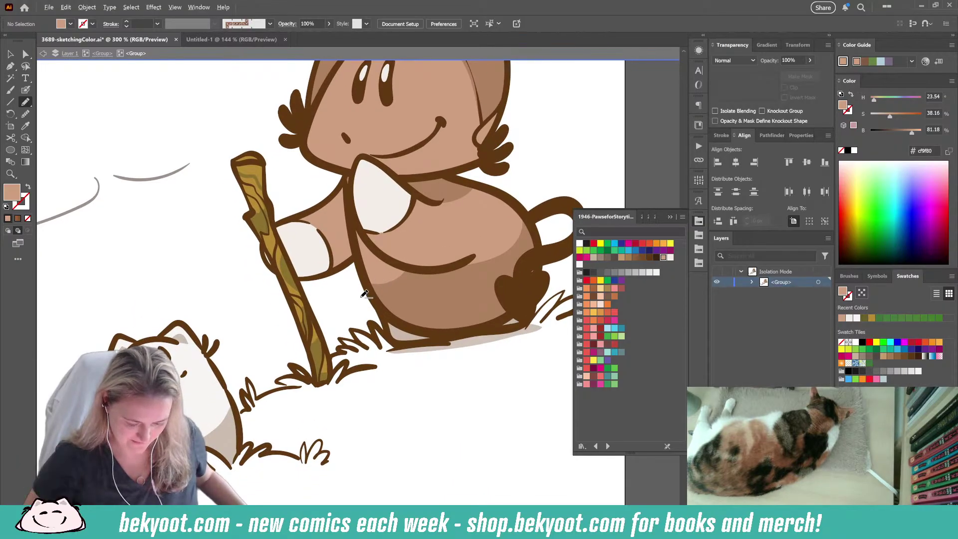
{"action": "scroll", "coordinate": [366, 294], "scroll_direction": "down", "scroll_amount": 1}
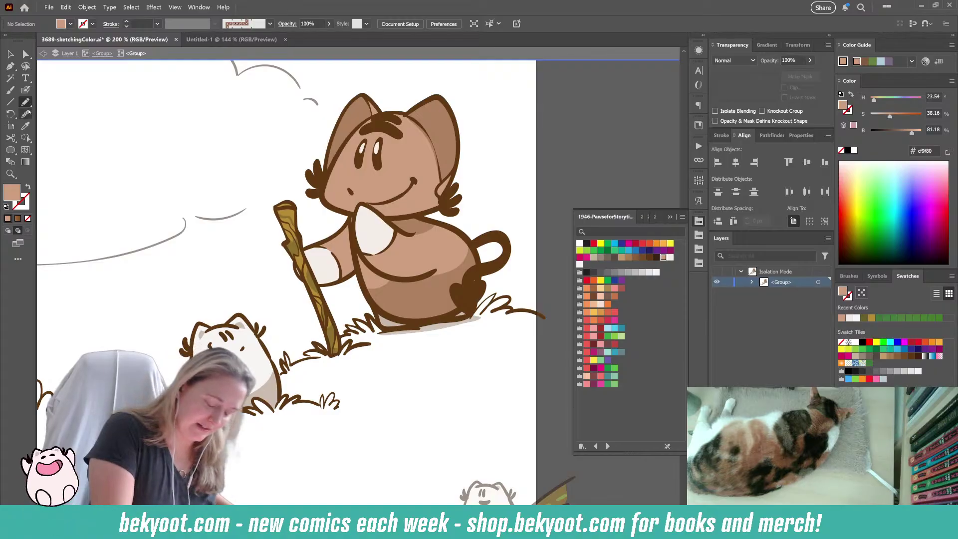
{"action": "left_click", "coordinate": [458, 214], "text": "ctrl"}
{"action": "left_click", "coordinate": [487, 198], "text": "ctrl"}
{"action": "left_click_drag", "start_coordinate": [353, 227], "coordinate": [351, 224]}
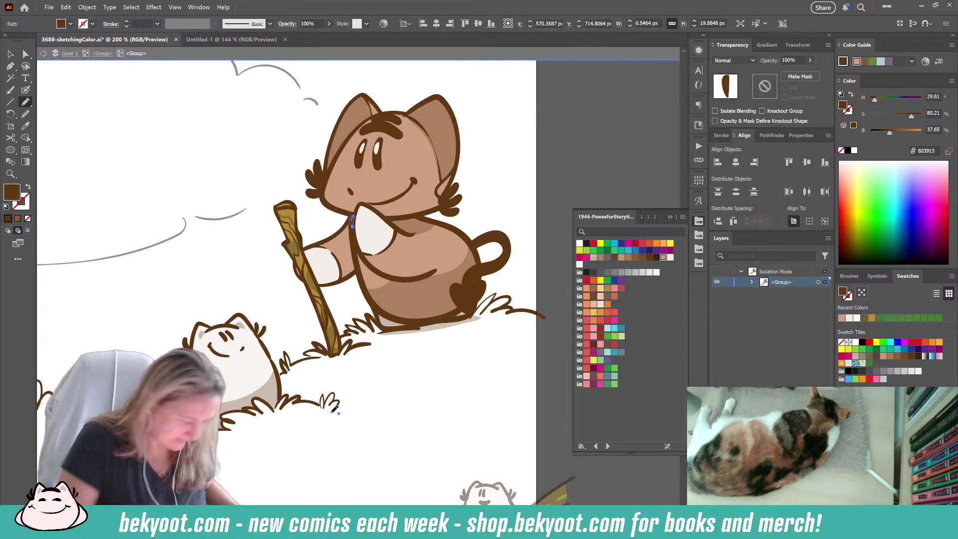
{"action": "left_click", "coordinate": [403, 384], "text": "ctrl"}
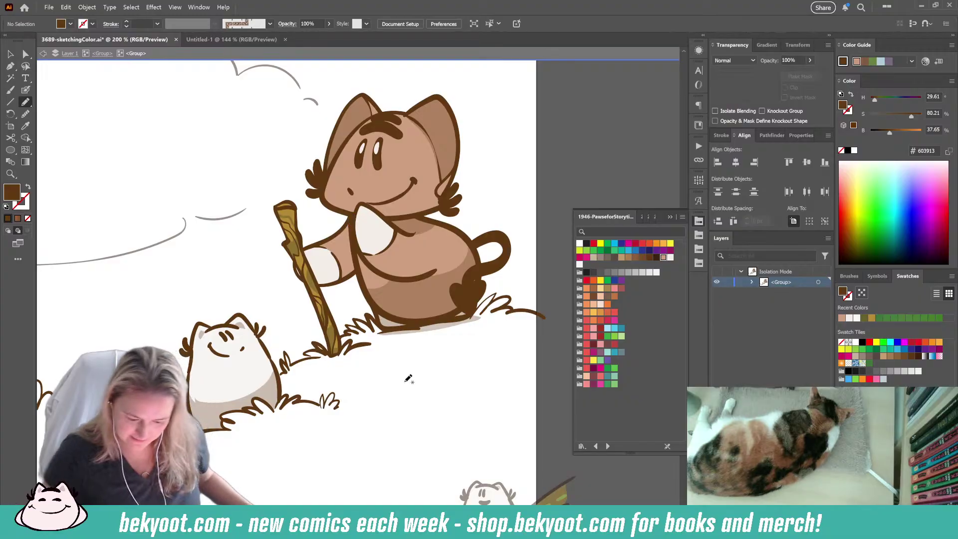
- Draw a green #78a440 hill shape with the Pencil tool along the grass line under both upper characters, using the 2590-LeafyWalk swatches
{"action": "key", "text": "ctrl+minus"}
{"action": "key", "text": "ctrl+minus"}
{"action": "key", "text": "ctrl+minus"}
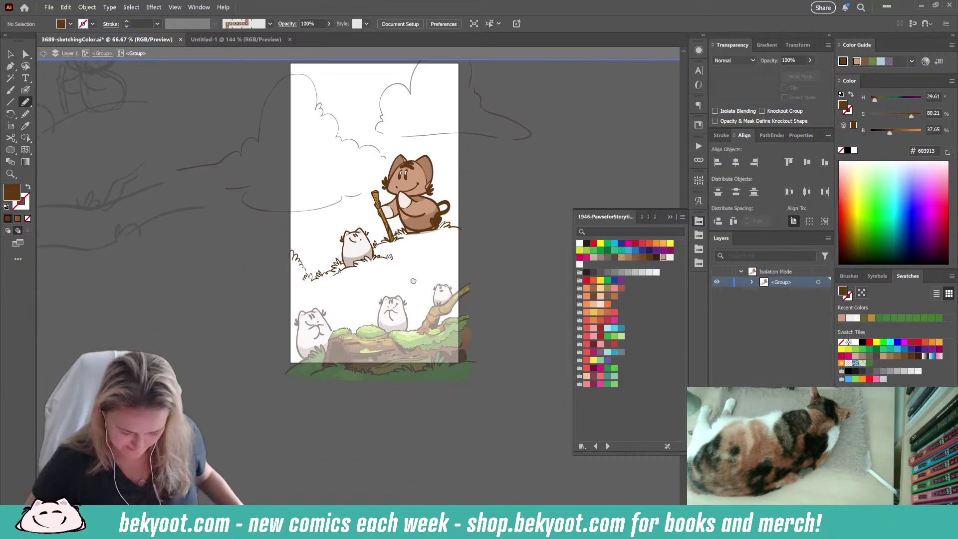
{"action": "key", "text": "ctrl+plus"}
{"action": "key", "text": "ctrl+plus"}
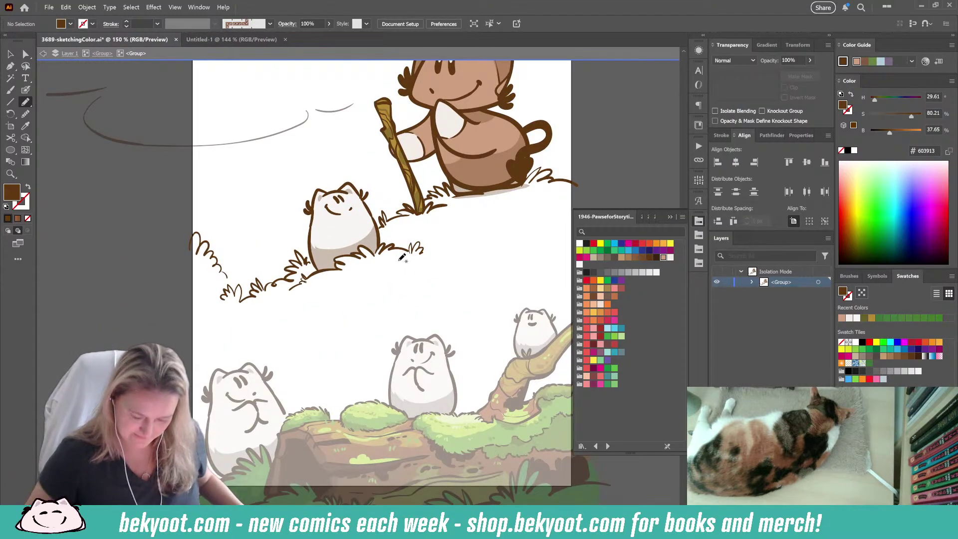
{"action": "scroll", "coordinate": [346, 367], "scroll_direction": "down", "scroll_amount": 1}
{"action": "scroll", "coordinate": [346, 366], "scroll_direction": "right", "scroll_amount": 3}
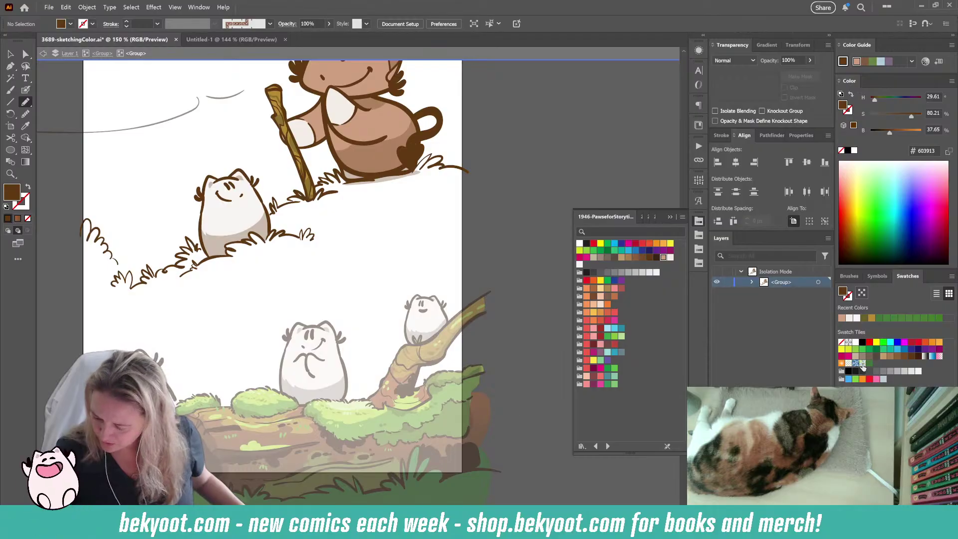
{"action": "left_click", "coordinate": [642, 217]}
{"action": "left_click", "coordinate": [608, 385]}
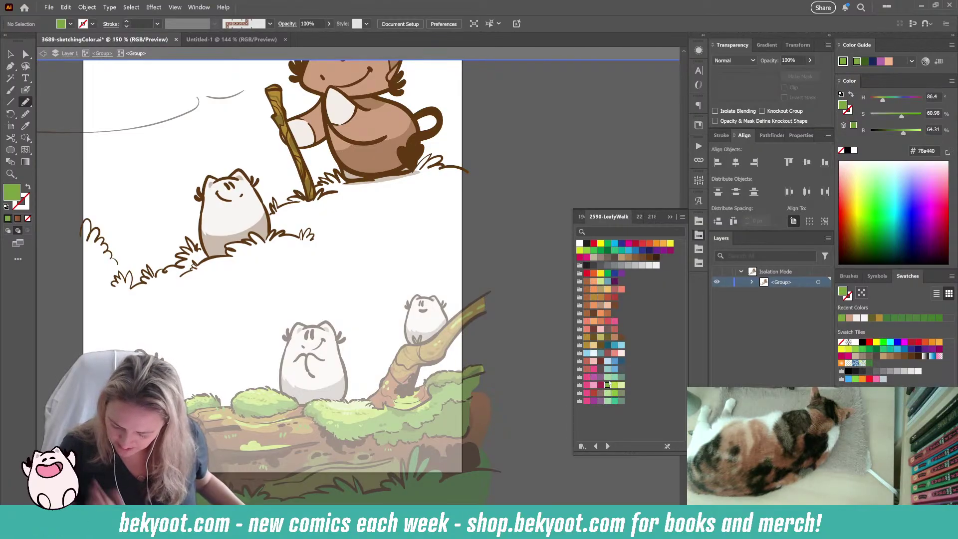
{"action": "left_click_drag", "start_coordinate": [296, 292], "coordinate": [323, 291]}
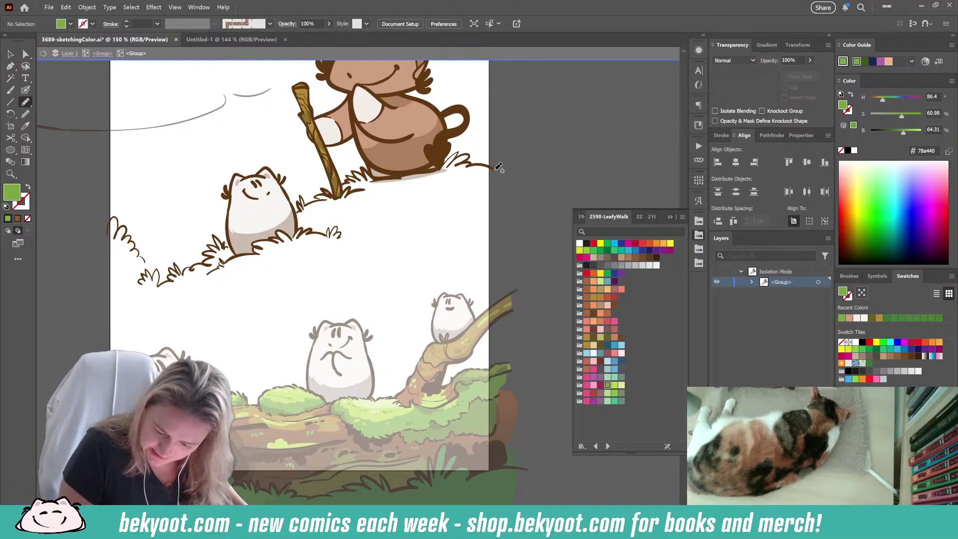
{"action": "mouse_move", "coordinate": [493, 165]}
{"action": "left_mouse_down"}
{"action": "mouse_move", "coordinate": [459, 154]}
{"action": "mouse_move", "coordinate": [443, 165]}
{"action": "mouse_move", "coordinate": [351, 181]}
{"action": "left_mouse_up"}
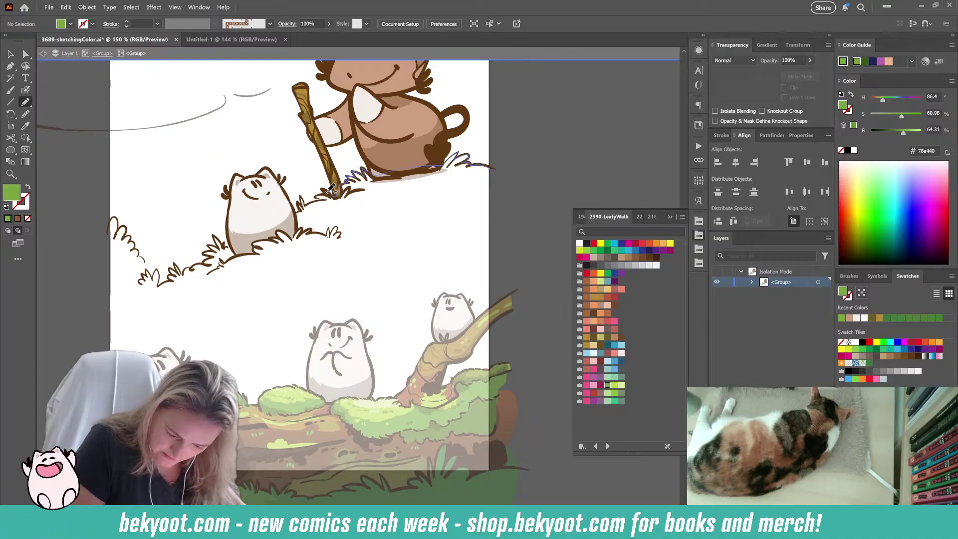
{"action": "mouse_move", "coordinate": [319, 198]}
{"action": "left_mouse_down"}
{"action": "mouse_move", "coordinate": [300, 210]}
{"action": "mouse_move", "coordinate": [241, 245]}
{"action": "mouse_move", "coordinate": [214, 235]}
{"action": "mouse_move", "coordinate": [219, 246]}
{"action": "mouse_move", "coordinate": [201, 264]}
{"action": "mouse_move", "coordinate": [183, 272]}
{"action": "mouse_move", "coordinate": [175, 265]}
{"action": "mouse_move", "coordinate": [158, 285]}
{"action": "mouse_move", "coordinate": [159, 270]}
{"action": "mouse_move", "coordinate": [146, 270]}
{"action": "mouse_move", "coordinate": [141, 284]}
{"action": "mouse_move", "coordinate": [106, 292]}
{"action": "mouse_move", "coordinate": [102, 344]}
{"action": "left_mouse_up"}
{"action": "mouse_move", "coordinate": [170, 454]}
{"action": "left_mouse_down"}
{"action": "mouse_move", "coordinate": [510, 455]}
{"action": "mouse_move", "coordinate": [495, 160]}
{"action": "left_mouse_up"}
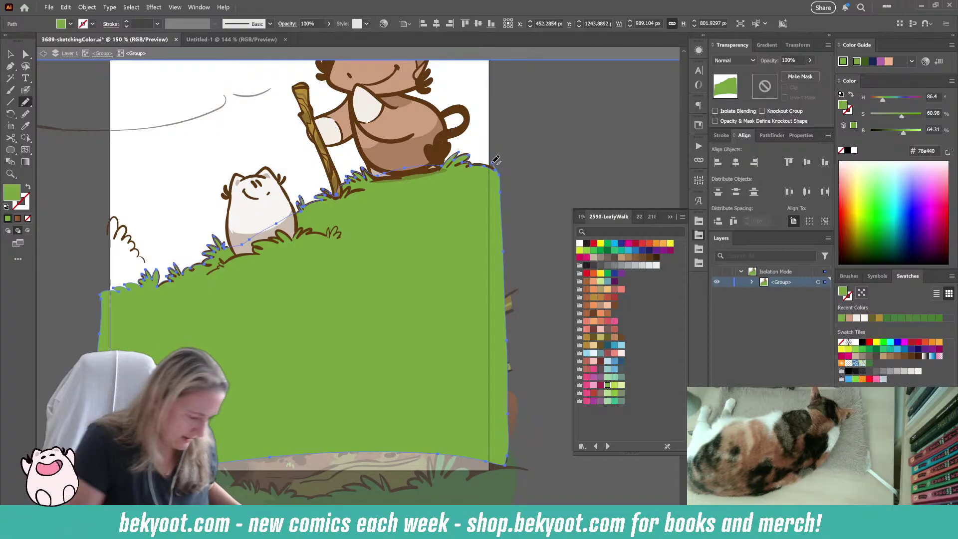
- Fill the hill with a vertical linear gradient from light green #bbd64a at the crest to green #78a440 below
{"action": "left_click", "coordinate": [18, 218]}
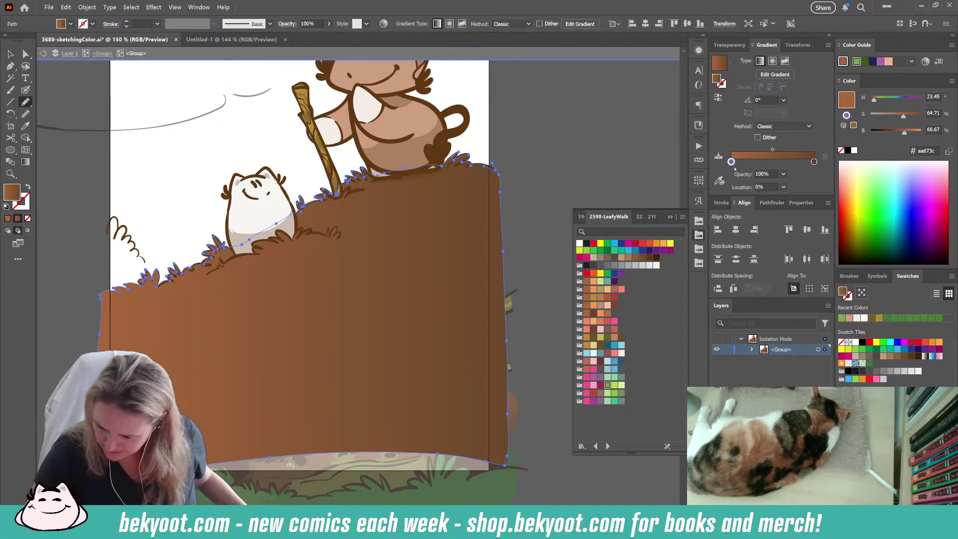
{"action": "left_click", "coordinate": [607, 384]}
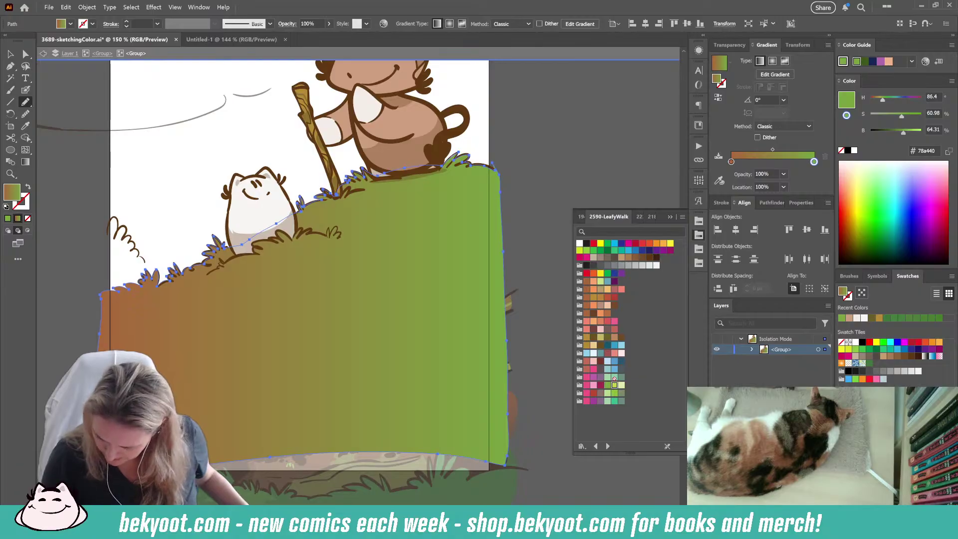
{"action": "left_click", "coordinate": [730, 162]}
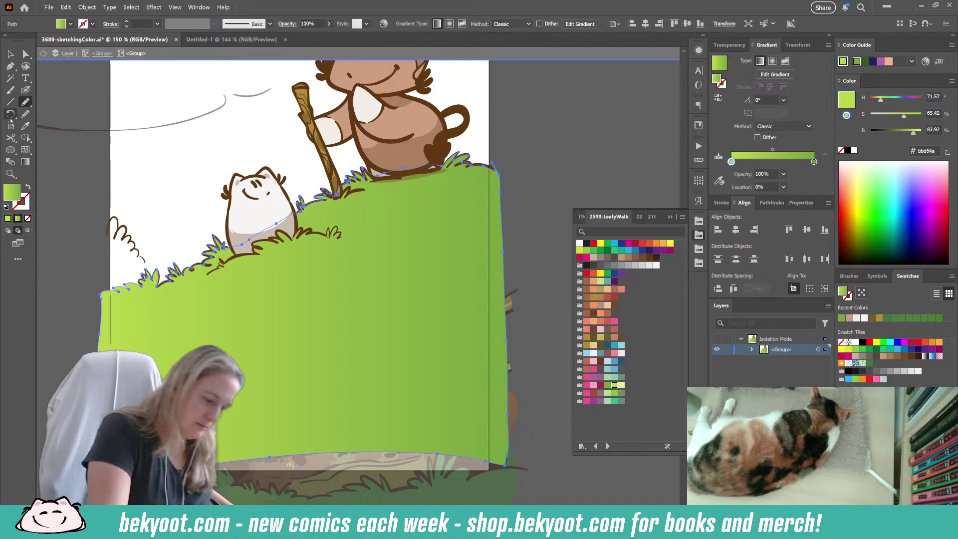
{"action": "key", "text": "g"}
{"action": "left_click_drag", "start_coordinate": [300, 205], "coordinate": [300, 360]}
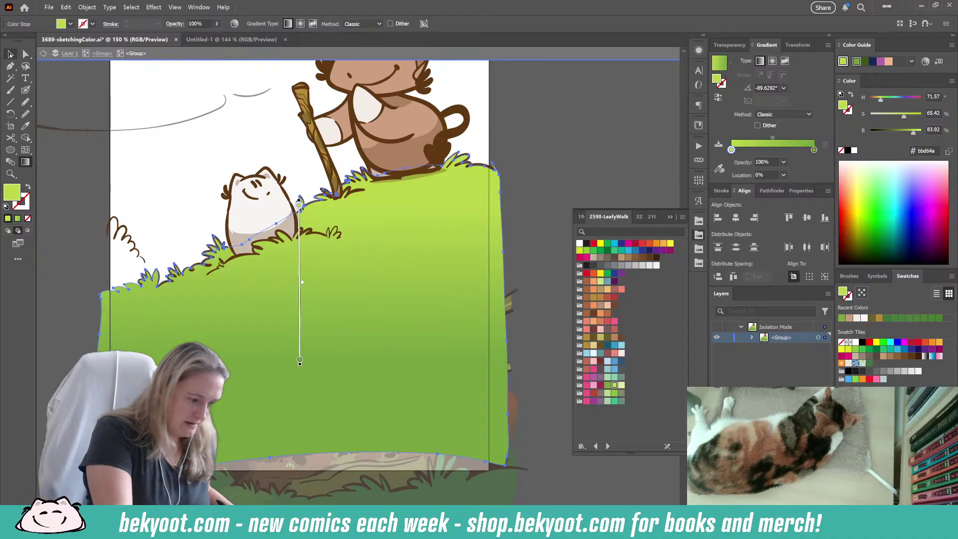
- Leave the isolated hill group and send it behind the log, branch and small characters, then clear the selection
{"action": "key", "text": "v"}
{"action": "left_click", "coordinate": [514, 206]}
{"action": "double_click", "coordinate": [517, 197]}
{"action": "left_click", "coordinate": [500, 202]}
{"action": "double_click", "coordinate": [497, 218]}
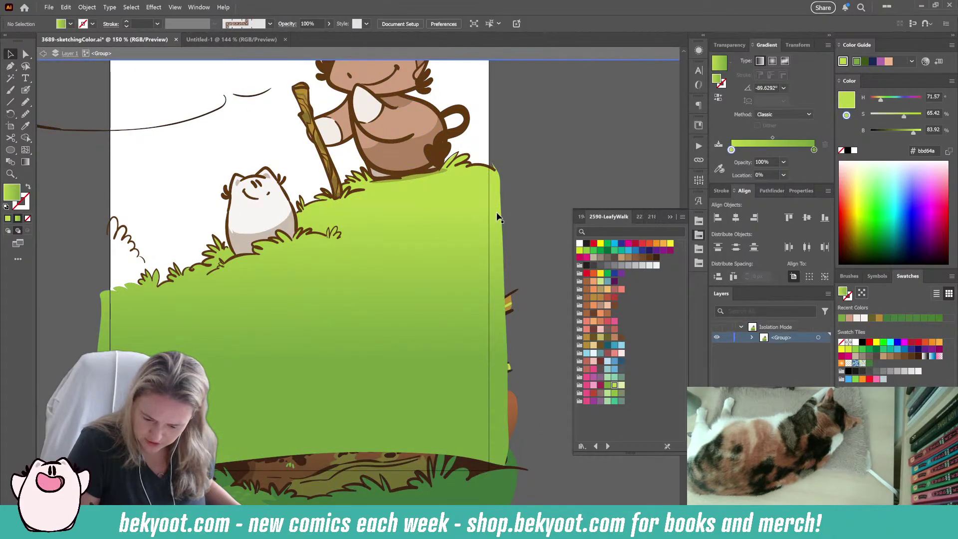
{"action": "key", "text": "ctrl+z"}
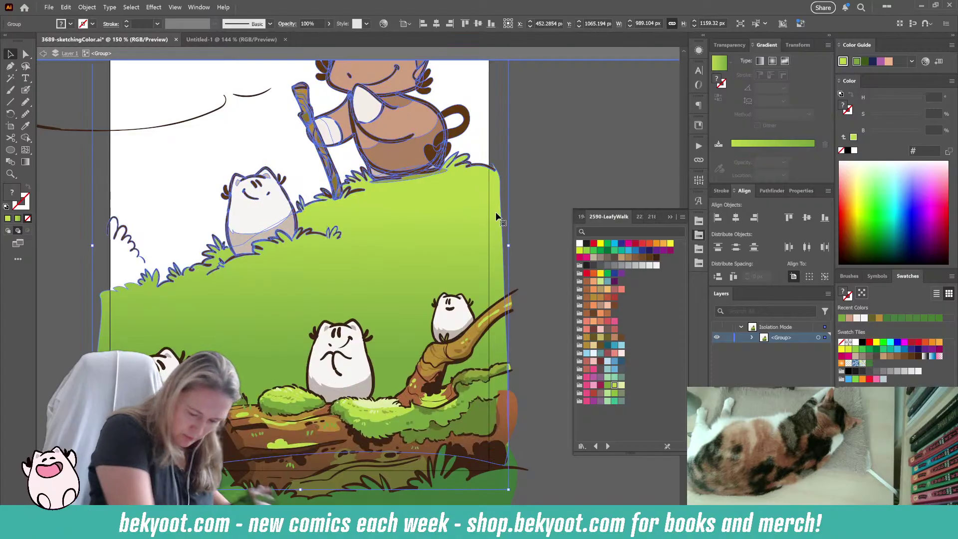
{"action": "left_click", "coordinate": [519, 206]}
- Extend the dark green foreground grass shape below the artboard by pulling its lower anchor points down with Direct Selection
{"action": "scroll", "coordinate": [518, 206], "scroll_direction": "down", "scroll_amount": 1}
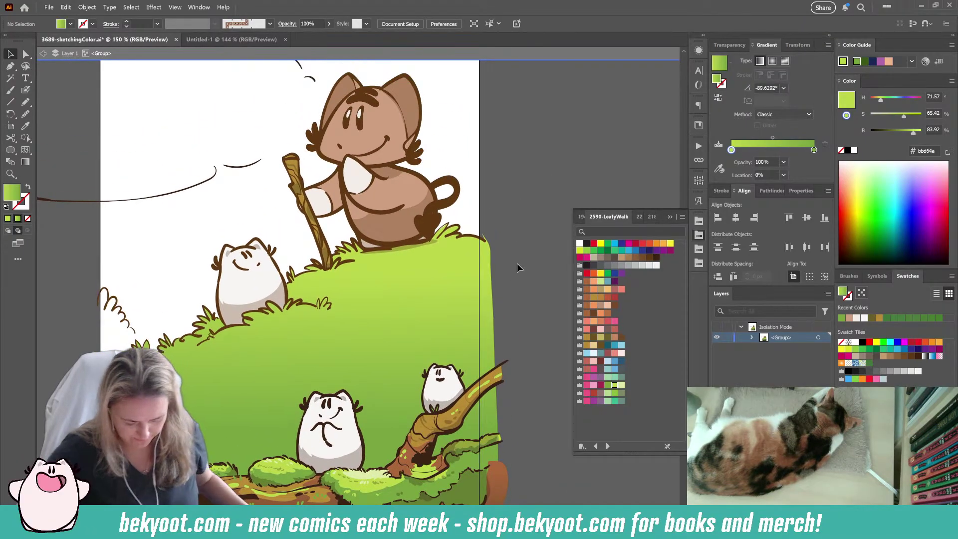
{"action": "scroll", "coordinate": [497, 335], "scroll_direction": "down", "scroll_amount": 1}
{"action": "left_click_drag", "start_coordinate": [507, 342], "coordinate": [438, 294]}
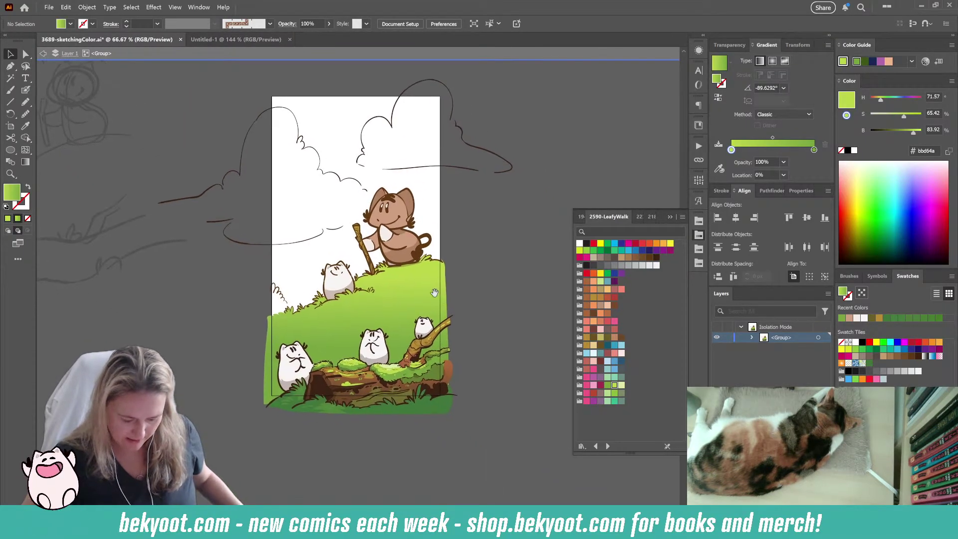
{"action": "scroll", "coordinate": [422, 327], "scroll_direction": "up", "scroll_amount": 1}
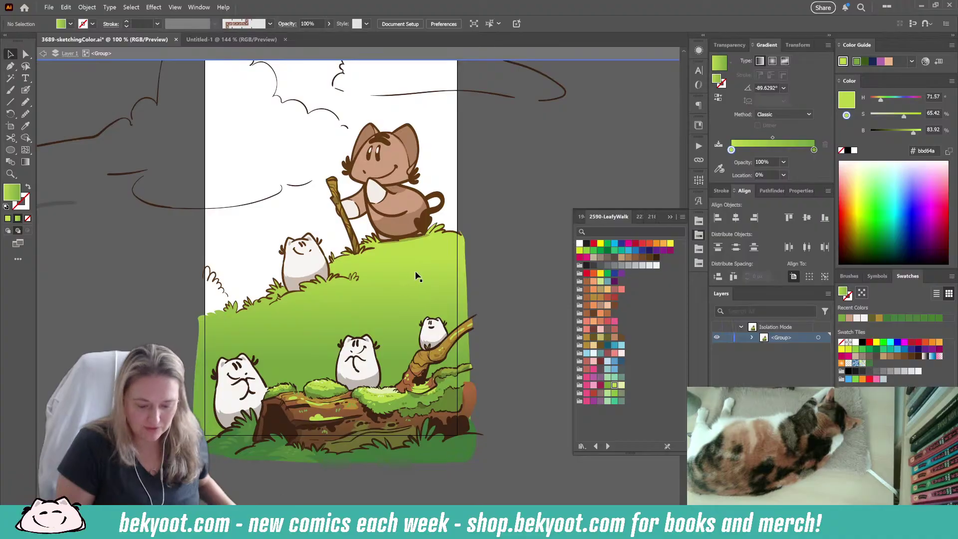
{"action": "mouse_move", "coordinate": [432, 265]}
{"action": "left_mouse_down"}
{"action": "mouse_move", "coordinate": [425, 292]}
{"action": "mouse_move", "coordinate": [421, 280]}
{"action": "left_mouse_up"}
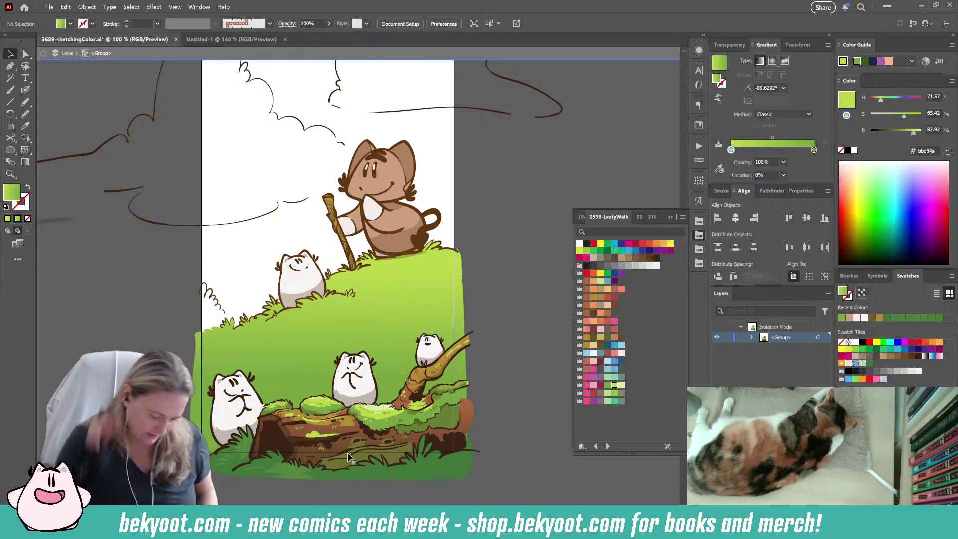
{"action": "key", "text": "a"}
{"action": "left_click", "coordinate": [223, 483]}
{"action": "left_click", "coordinate": [221, 474]}
{"action": "left_click_drag", "start_coordinate": [221, 474], "coordinate": [231, 520]}
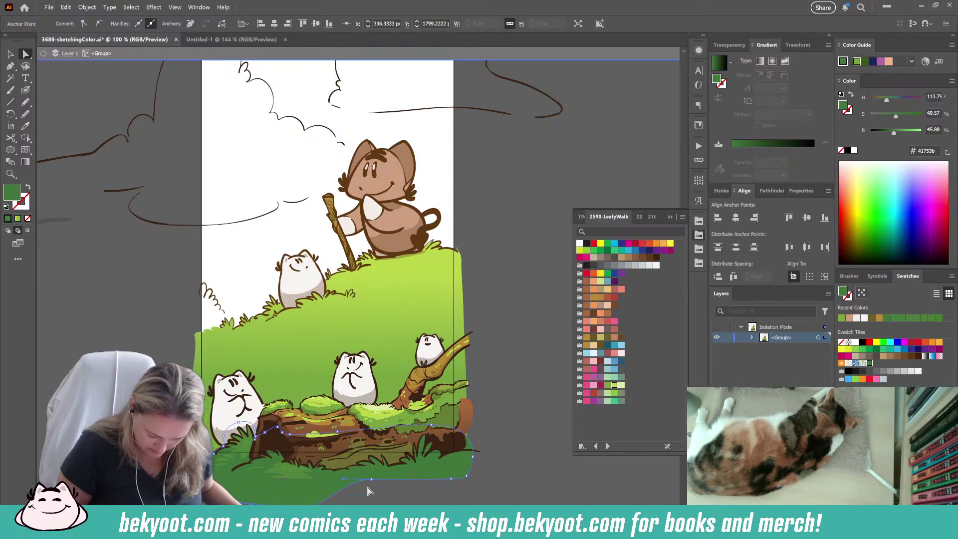
{"action": "left_click", "coordinate": [451, 480]}
{"action": "left_click_drag", "start_coordinate": [451, 480], "coordinate": [469, 503]}
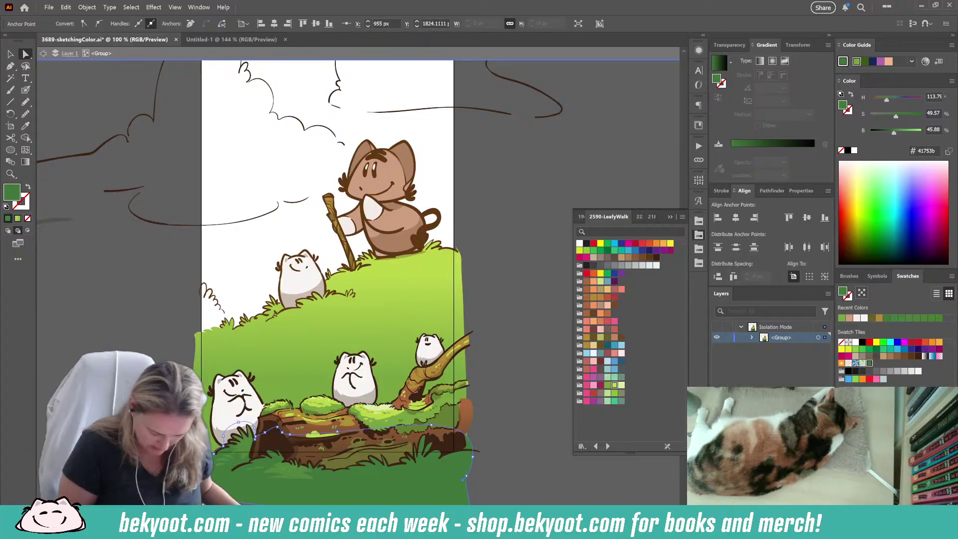
{"action": "left_click", "coordinate": [231, 495]}
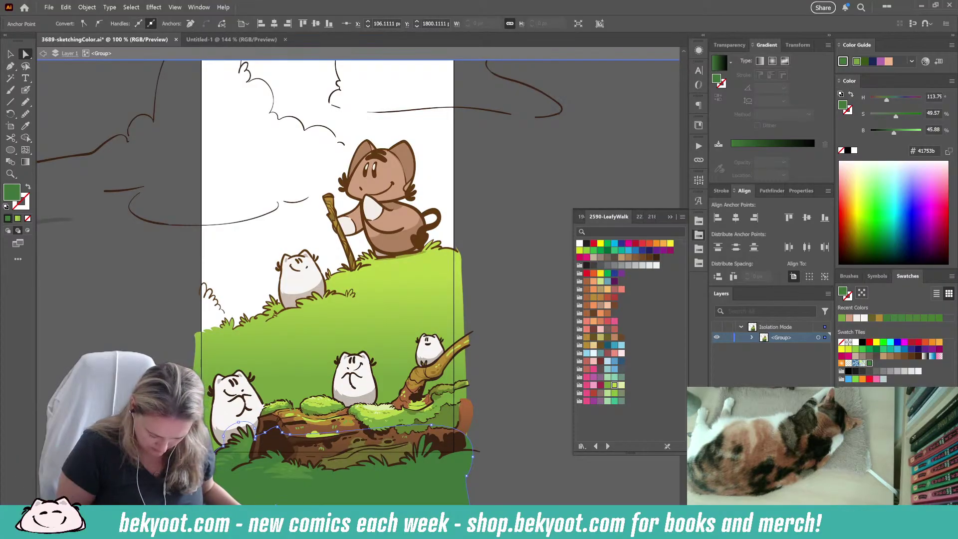
{"action": "left_click", "coordinate": [349, 503]}
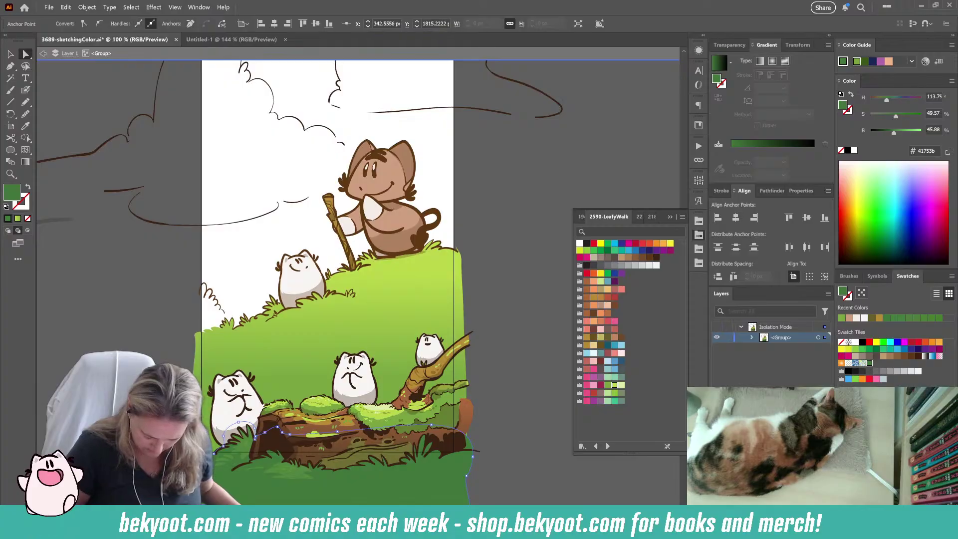
{"action": "left_click", "coordinate": [513, 316]}
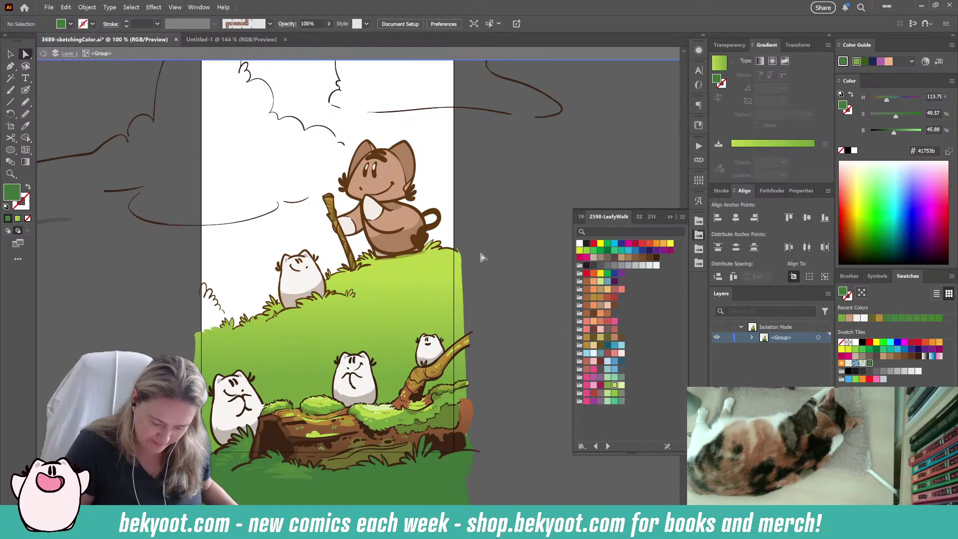
- Draw a dark green #41753b shadow shape with a grassy upper edge across the lower hill behind the log and small characters
{"action": "key", "text": "n"}
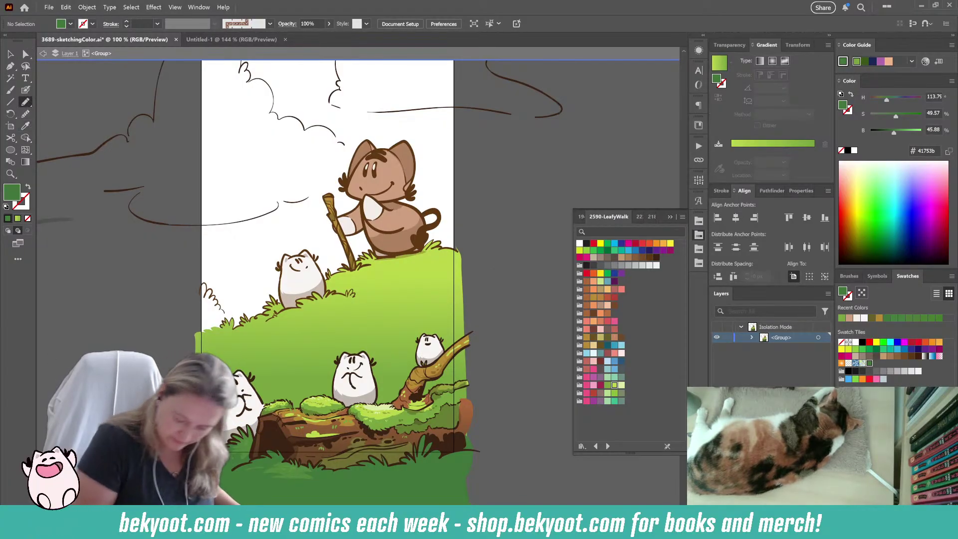
{"action": "left_click", "coordinate": [870, 363]}
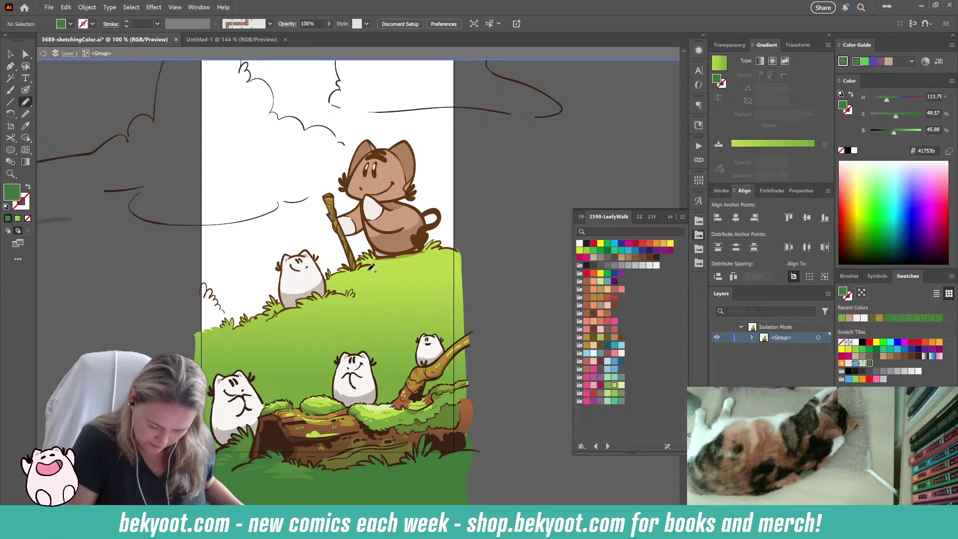
{"action": "left_click_drag", "start_coordinate": [489, 293], "coordinate": [444, 256]}
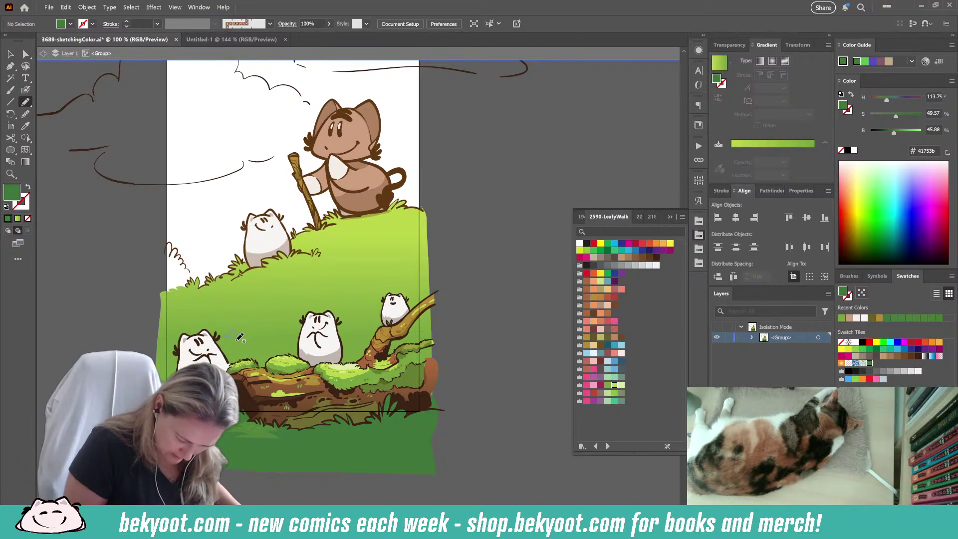
{"action": "mouse_move", "coordinate": [268, 337]}
{"action": "left_mouse_down"}
{"action": "mouse_move", "coordinate": [340, 350]}
{"action": "mouse_move", "coordinate": [337, 357]}
{"action": "mouse_move", "coordinate": [365, 340]}
{"action": "mouse_move", "coordinate": [418, 354]}
{"action": "mouse_move", "coordinate": [443, 345]}
{"action": "mouse_move", "coordinate": [455, 374]}
{"action": "mouse_move", "coordinate": [439, 403]}
{"action": "mouse_move", "coordinate": [240, 412]}
{"action": "left_mouse_up"}
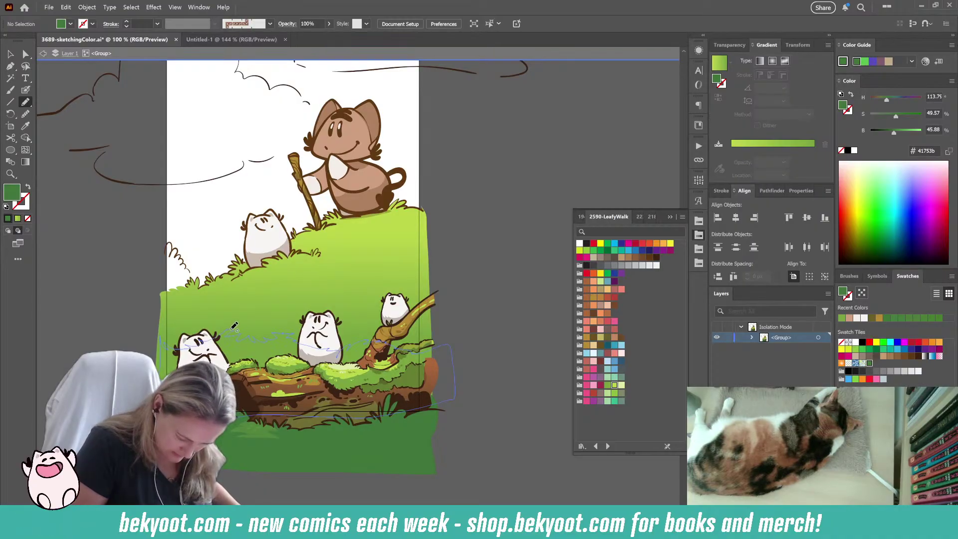
{"action": "left_click_drag", "start_coordinate": [234, 326], "coordinate": [233, 329]}
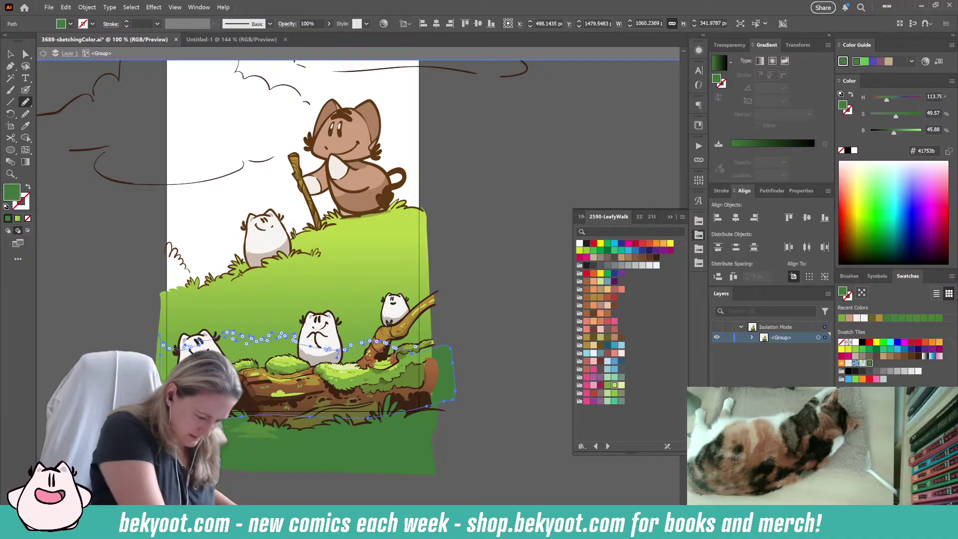
- Reduce the lower hill shadow's opacity to 69% and deselect it
{"action": "left_click", "coordinate": [731, 45]}
{"action": "left_click", "coordinate": [810, 60]}
{"action": "left_click_drag", "start_coordinate": [808, 72], "coordinate": [797, 73]}
{"action": "left_click", "coordinate": [494, 377]}
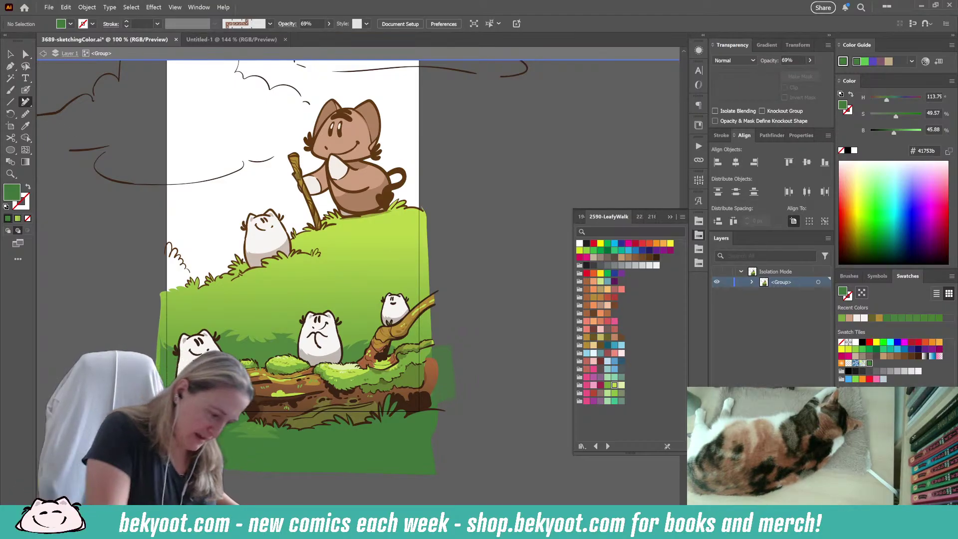
- Draw a dark green #41753b grass shadow shape on the hill beneath the large character with the Pencil tool
{"action": "left_click_drag", "start_coordinate": [311, 288], "coordinate": [299, 298]}
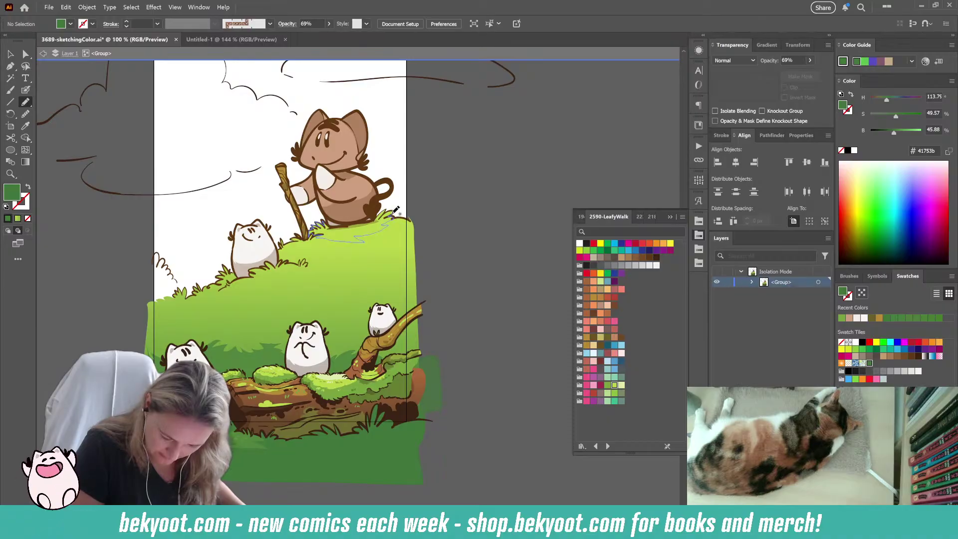
{"action": "left_click_drag", "start_coordinate": [384, 212], "coordinate": [311, 232]}
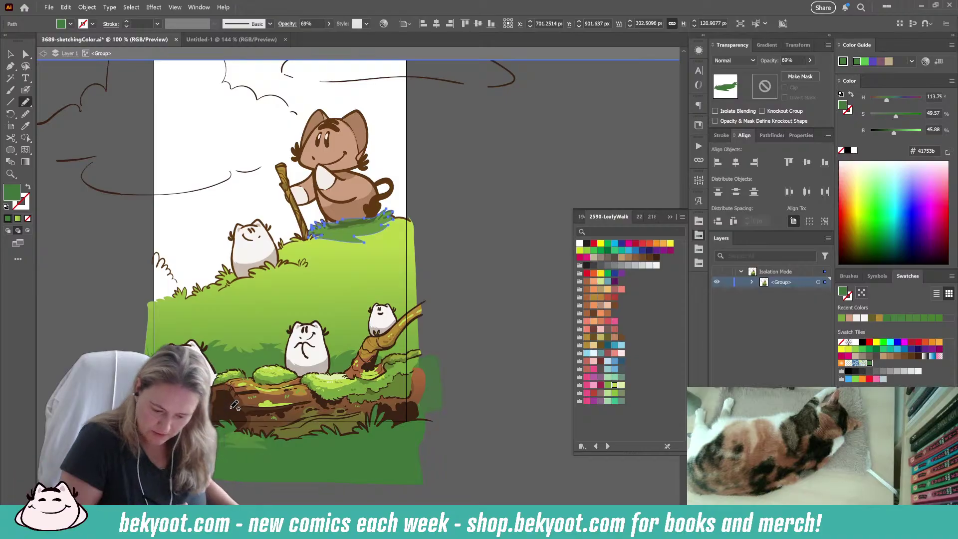
- Move the large character's ground shadow into the hill group behind the character and set its opacity to 41%
{"action": "key", "text": "ctrl+shift+a"}
{"action": "key", "text": "v"}
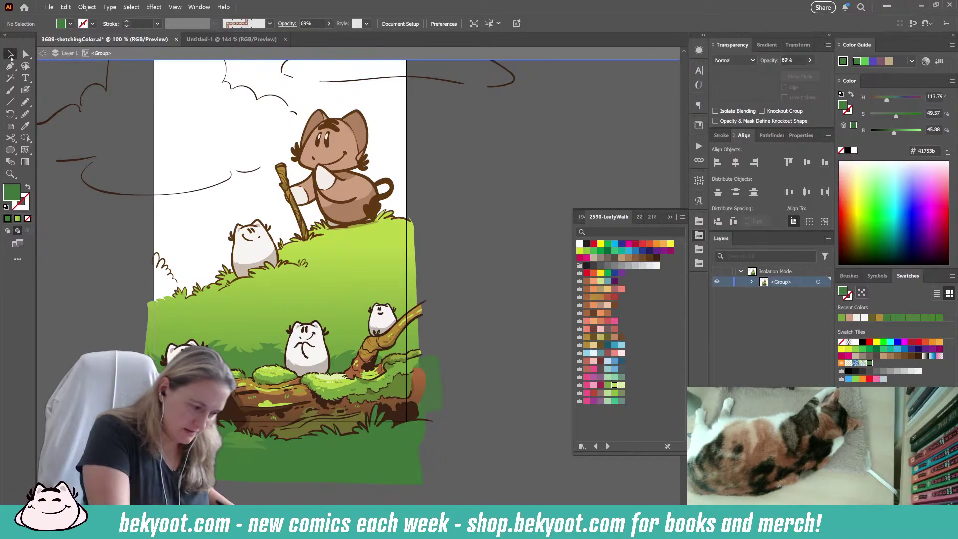
{"action": "left_click", "coordinate": [399, 222]}
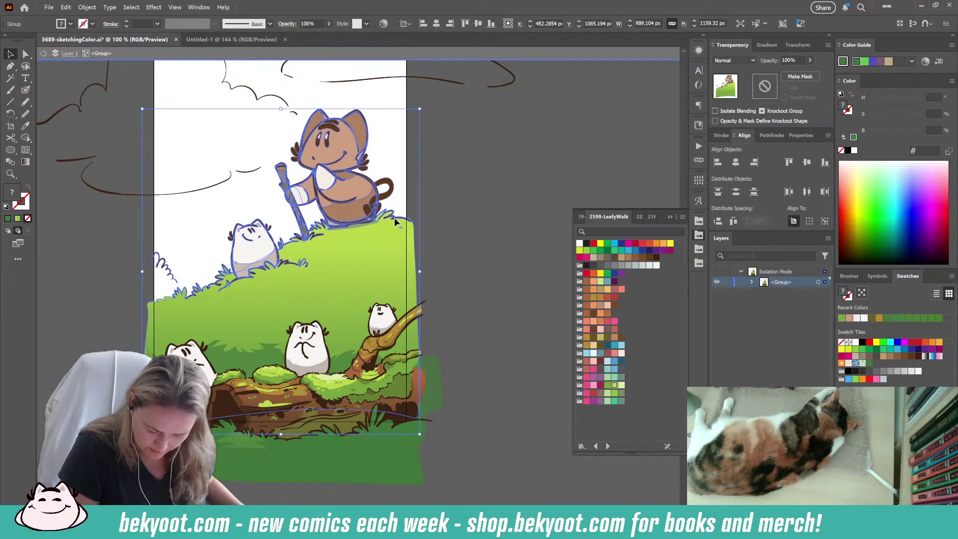
{"action": "double_click", "coordinate": [394, 227]}
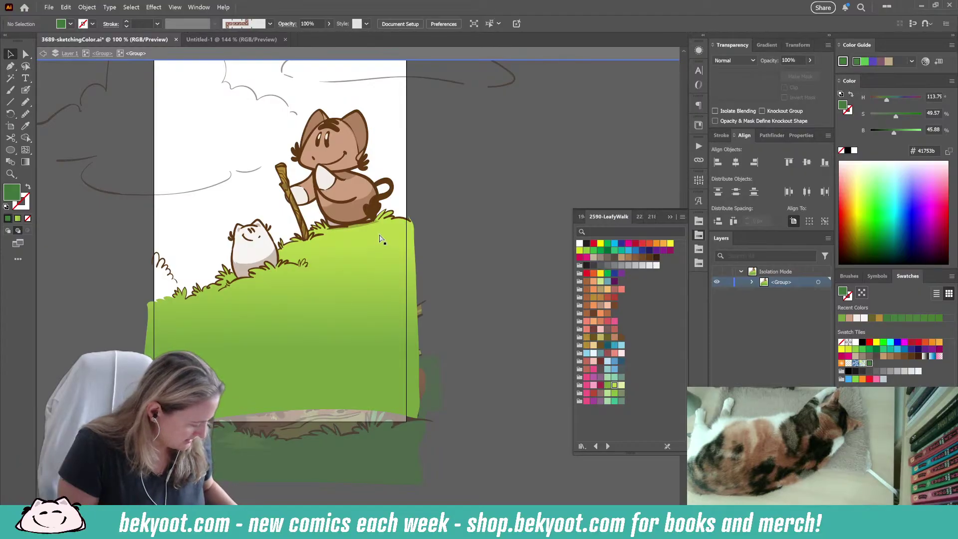
{"action": "left_click", "coordinate": [380, 239]}
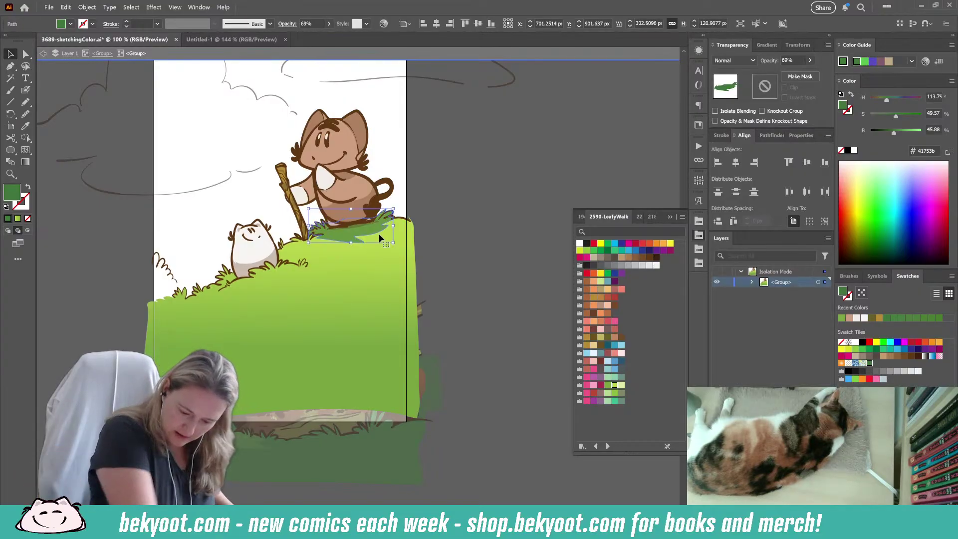
{"action": "left_click_drag", "start_coordinate": [809, 59], "coordinate": [787, 73]}
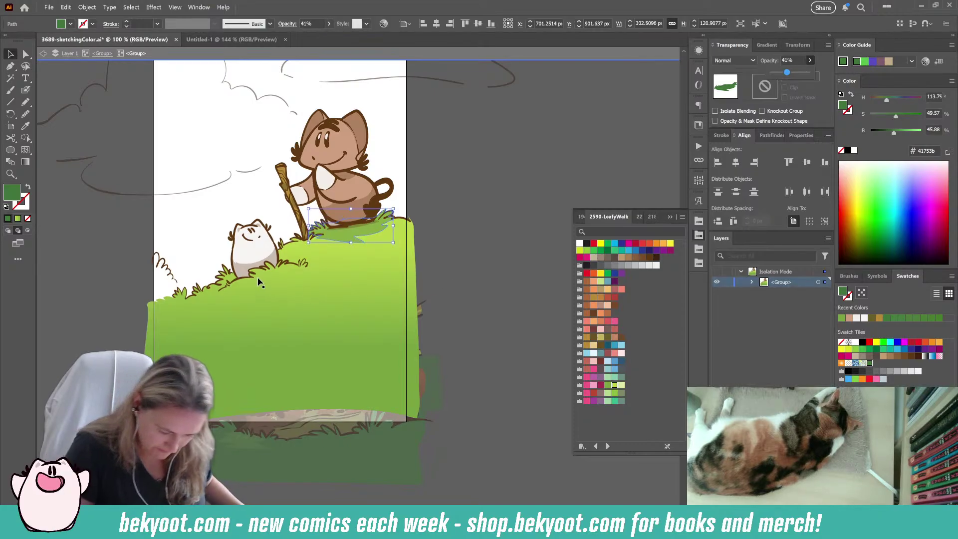
- Draw dark green #41753b grass shadow shapes at 41% opacity around the small hill character and at the walking stick's base with the Pencil tool
{"action": "key", "text": "n"}
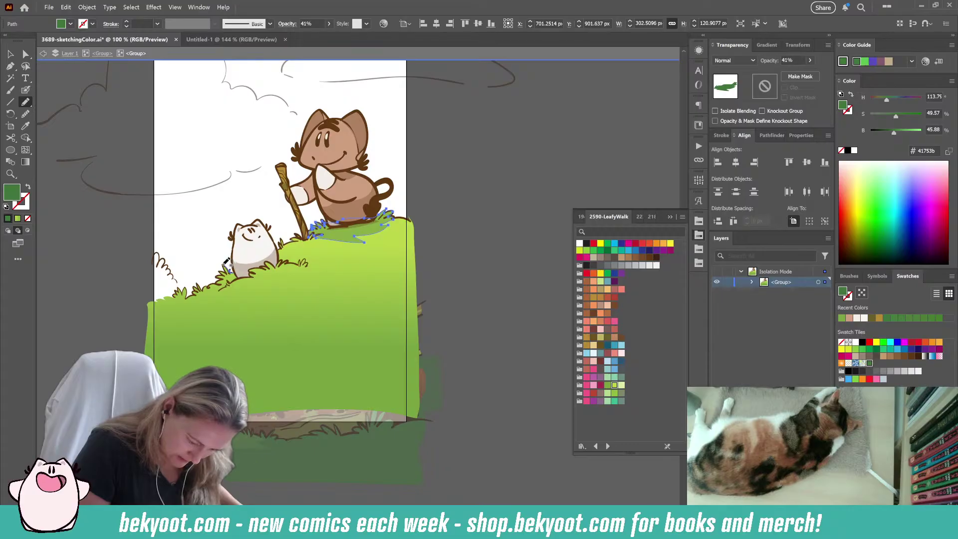
{"action": "mouse_move", "coordinate": [224, 270]}
{"action": "left_mouse_down"}
{"action": "mouse_move", "coordinate": [231, 284]}
{"action": "mouse_move", "coordinate": [238, 275]}
{"action": "left_mouse_up"}
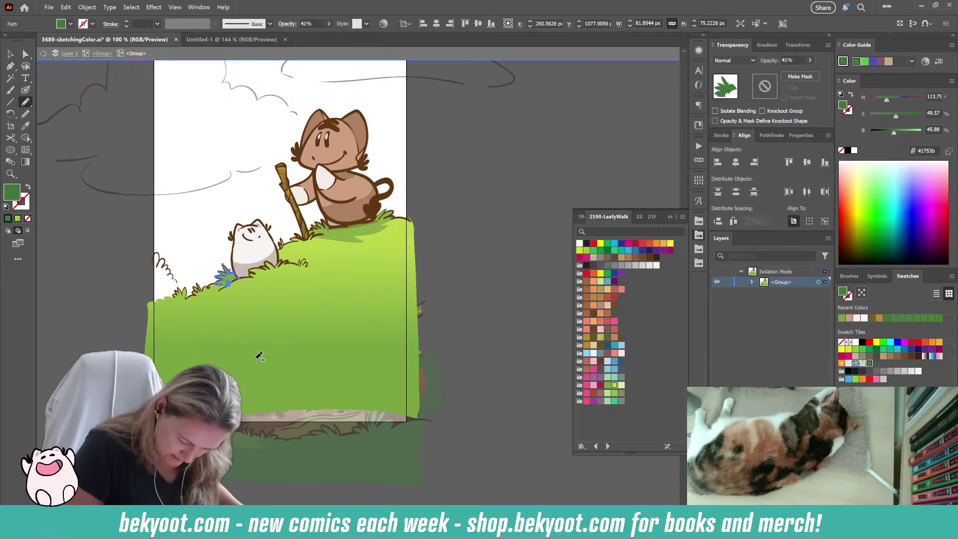
{"action": "key", "text": "ctrl+shift+a"}
{"action": "mouse_move", "coordinate": [233, 281]}
{"action": "left_mouse_down"}
{"action": "mouse_move", "coordinate": [301, 262]}
{"action": "mouse_move", "coordinate": [270, 262]}
{"action": "mouse_move", "coordinate": [234, 280]}
{"action": "left_mouse_up"}
{"action": "left_click_drag", "start_coordinate": [298, 263], "coordinate": [234, 278]}
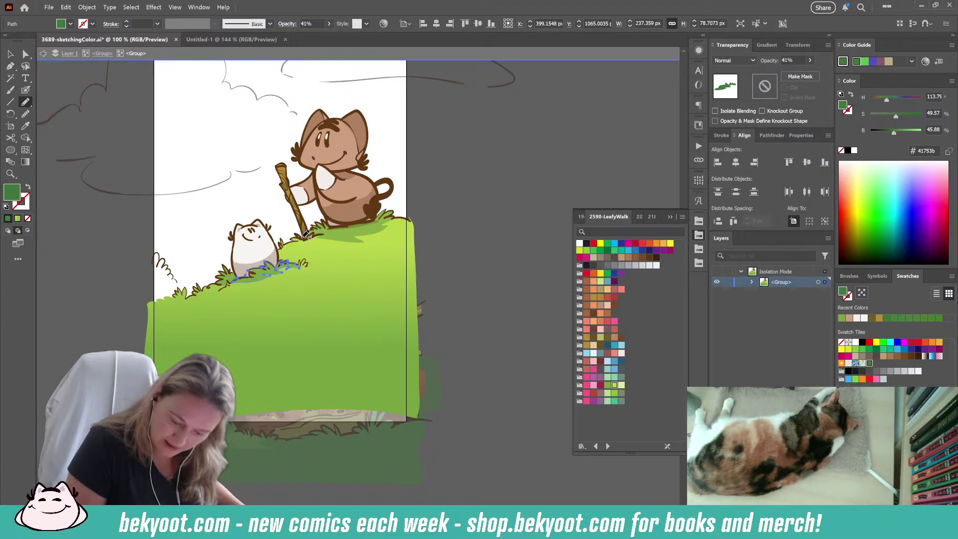
{"action": "mouse_move", "coordinate": [301, 235]}
{"action": "left_mouse_down"}
{"action": "mouse_move", "coordinate": [293, 242]}
{"action": "mouse_move", "coordinate": [306, 241]}
{"action": "left_mouse_up"}
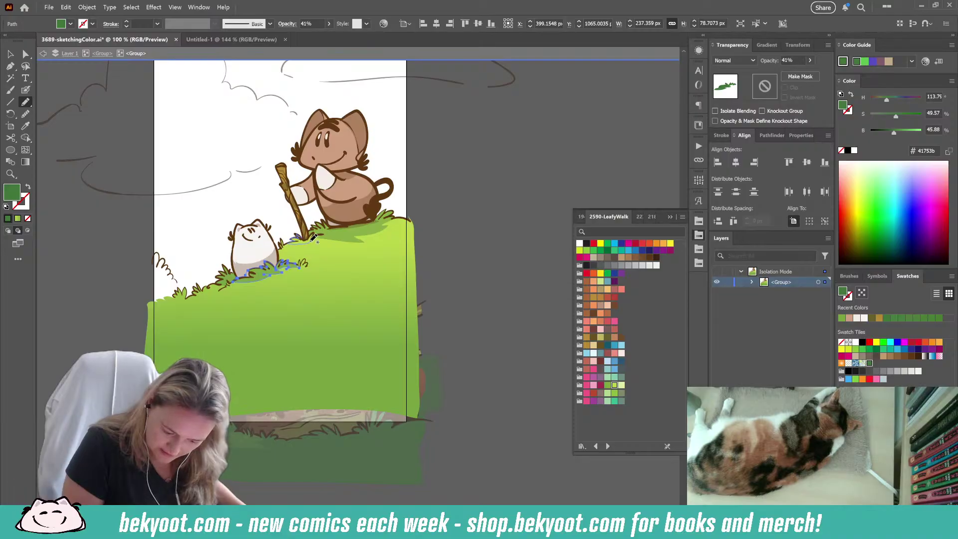
{"action": "key", "text": "ctrl+shift+a"}
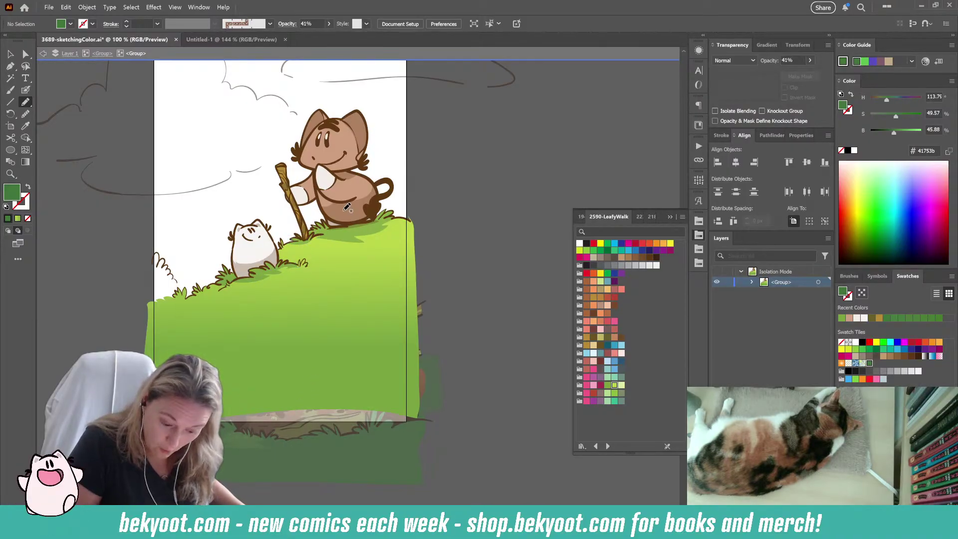
- Paint small dark green #41753b grass tufts across the upper hill with the Blob Brush at 41% opacity
{"action": "key", "text": "shift+b"}
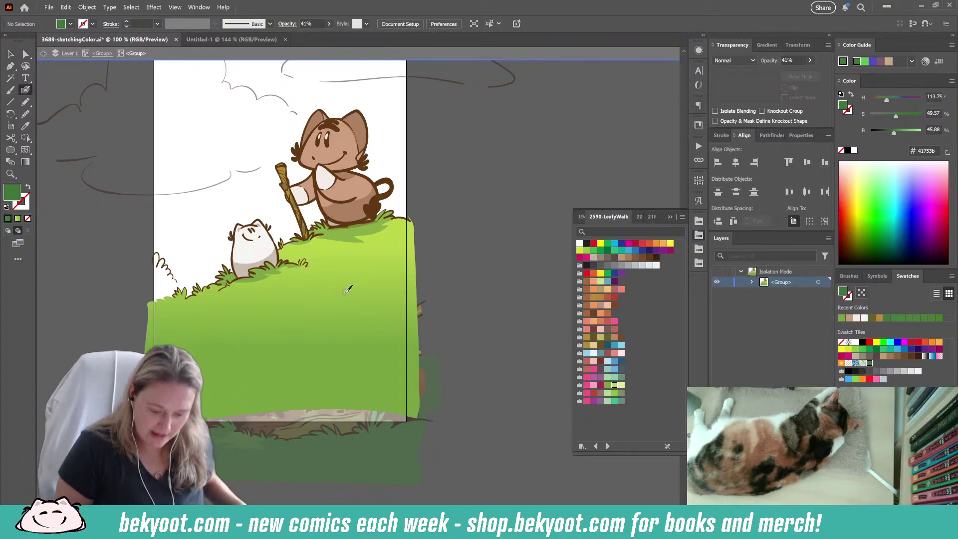
{"action": "key", "text": "shift+x"}
{"action": "key", "text": "shift+x"}
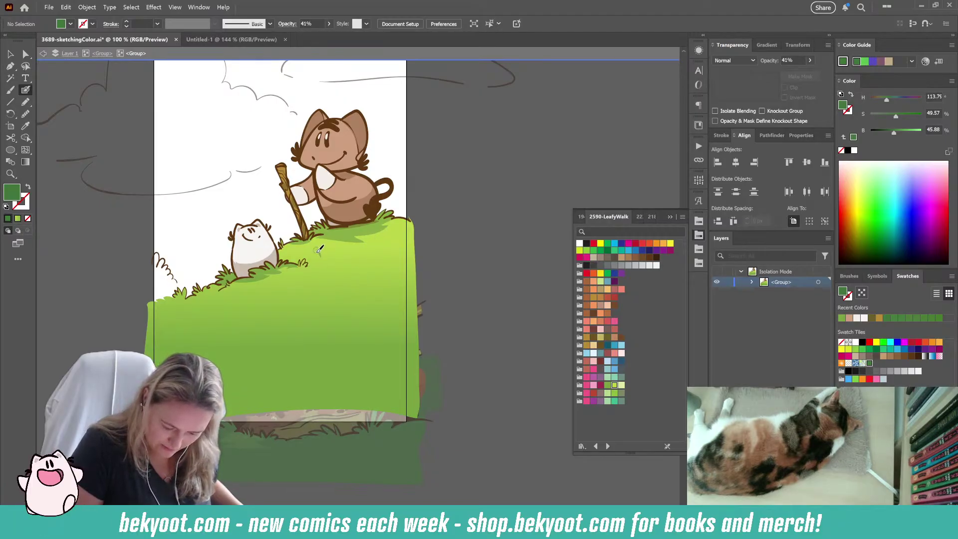
{"action": "key", "text": "shift+x"}
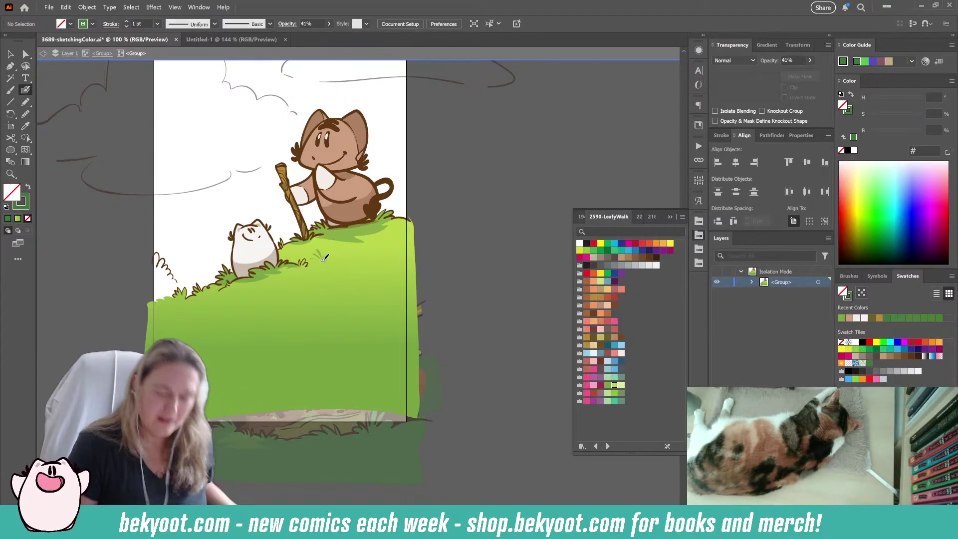
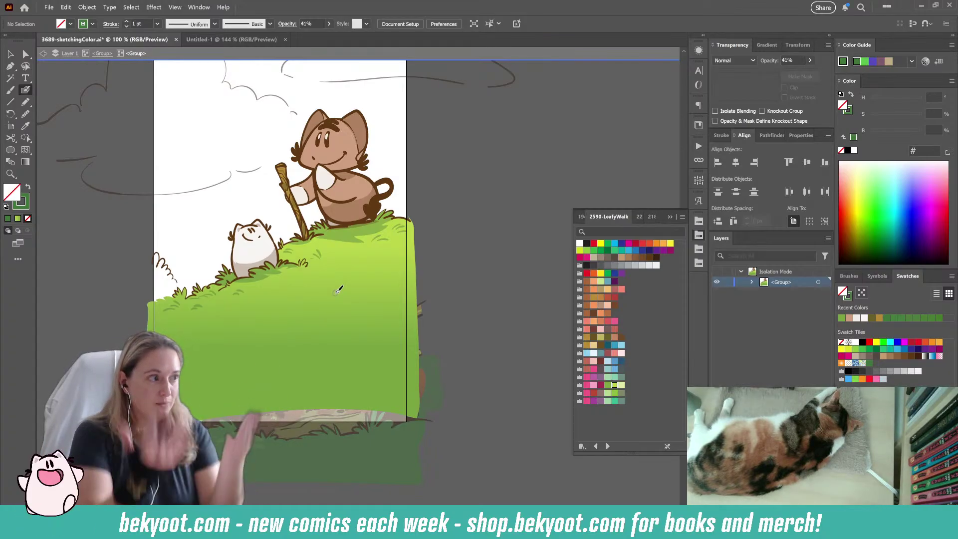
- Draw a light green #8bbe3f bush, about 231 by 202 px, at the hill's left end with the Pencil tool and set its opacity to 100%
{"action": "key", "text": "n"}
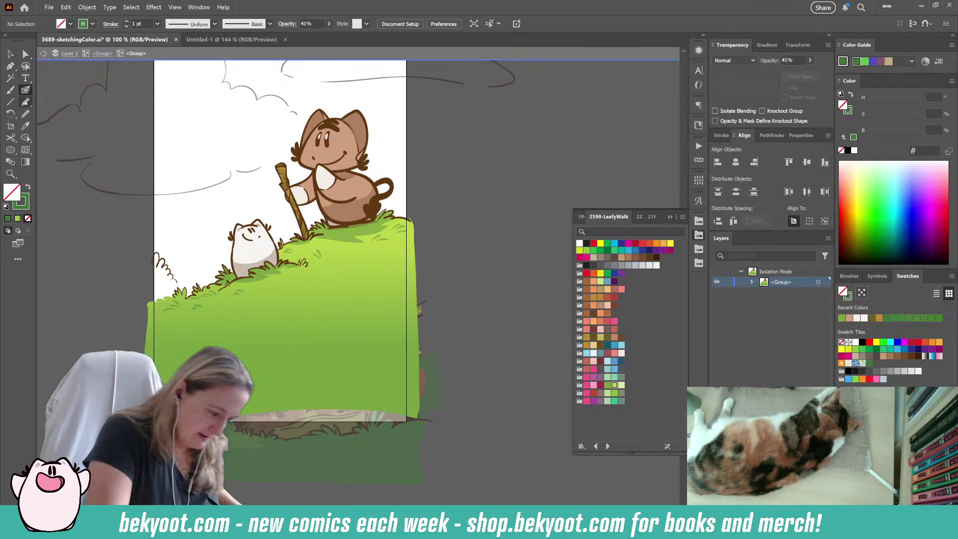
{"action": "key", "text": "shift+x"}
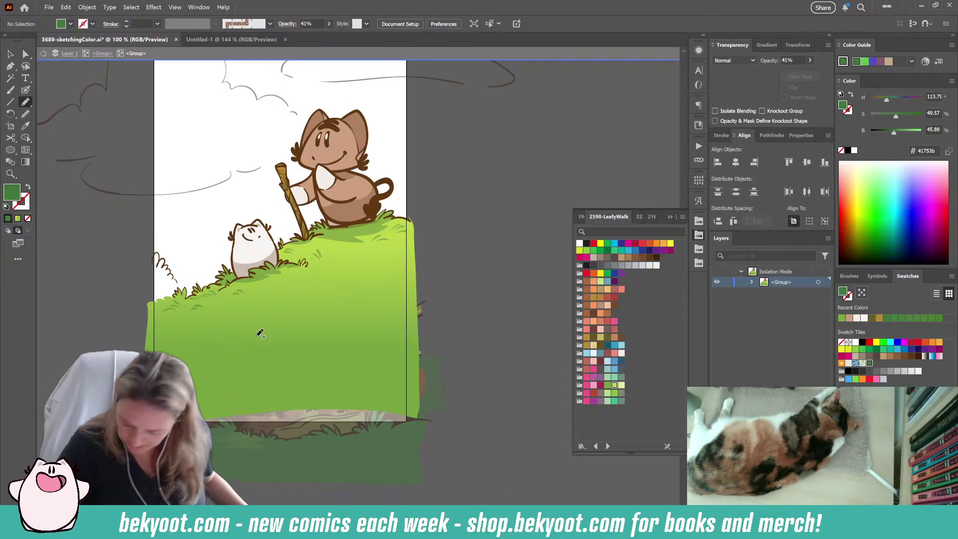
{"action": "left_click", "coordinate": [615, 393]}
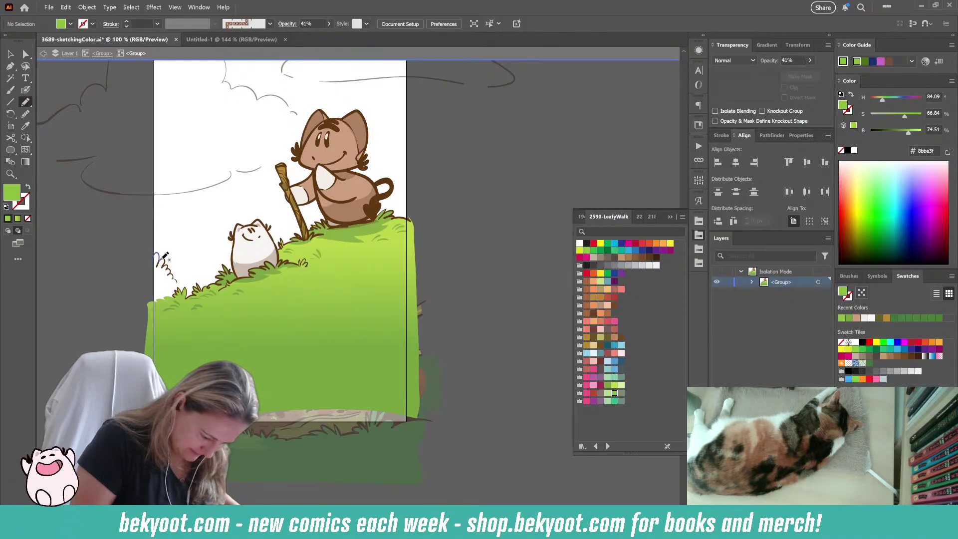
{"action": "mouse_move", "coordinate": [168, 265]}
{"action": "left_mouse_down"}
{"action": "mouse_move", "coordinate": [200, 301]}
{"action": "mouse_move", "coordinate": [151, 306]}
{"action": "mouse_move", "coordinate": [143, 260]}
{"action": "mouse_move", "coordinate": [158, 253]}
{"action": "left_mouse_up"}
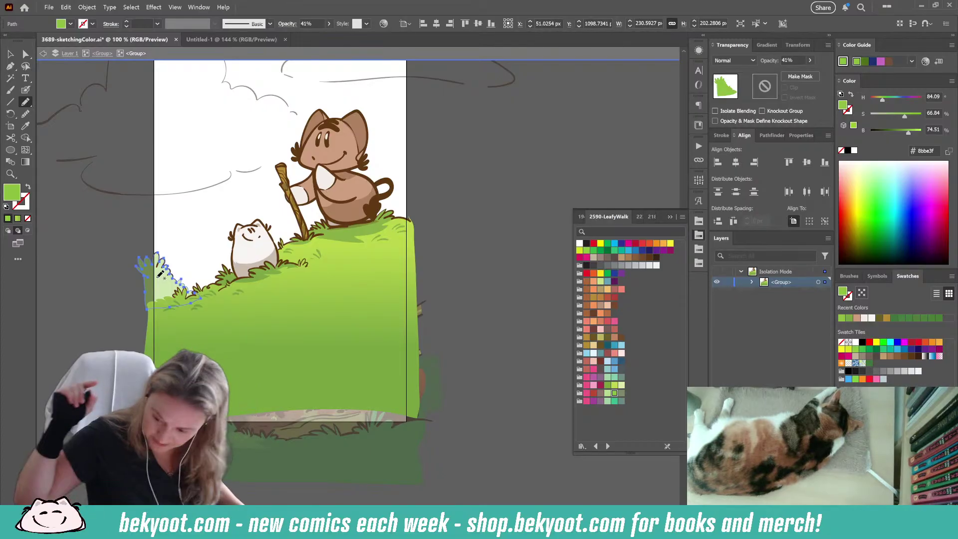
{"action": "left_click", "coordinate": [809, 60]}
{"action": "left_click_drag", "start_coordinate": [787, 72], "coordinate": [833, 74]}
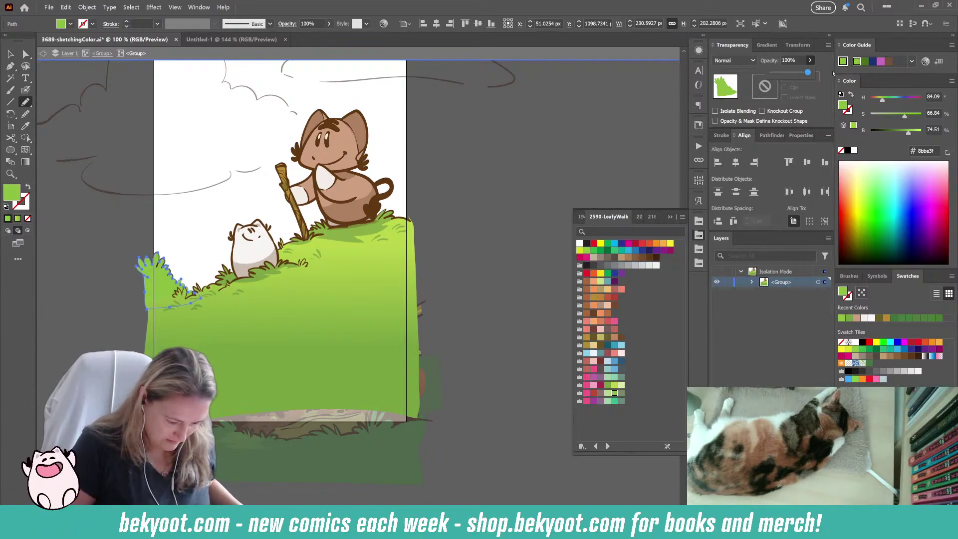
{"action": "key", "text": "ctrl+shift+a"}
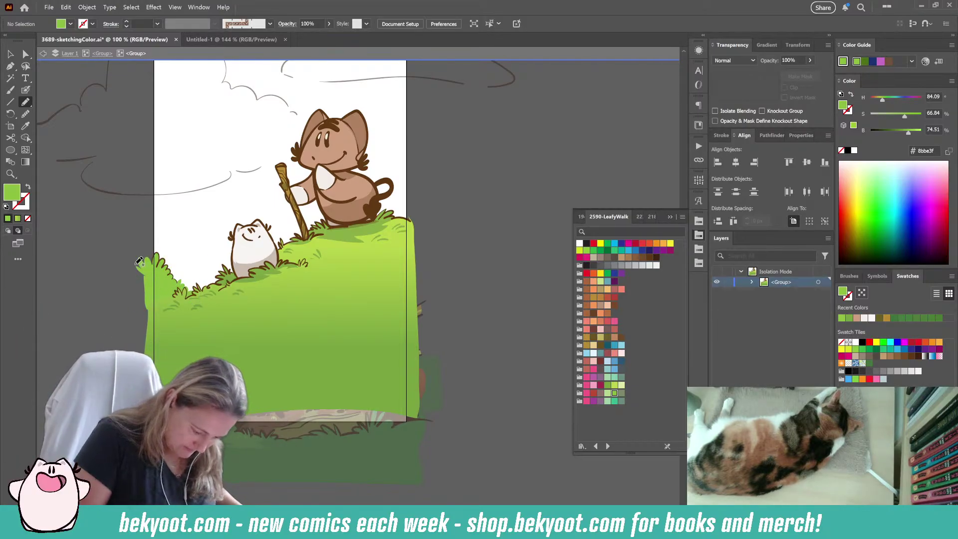
- Select the light green bush shape with the Direct Selection tool to edit its points
{"action": "key", "text": "a"}
{"action": "left_click", "coordinate": [178, 289]}
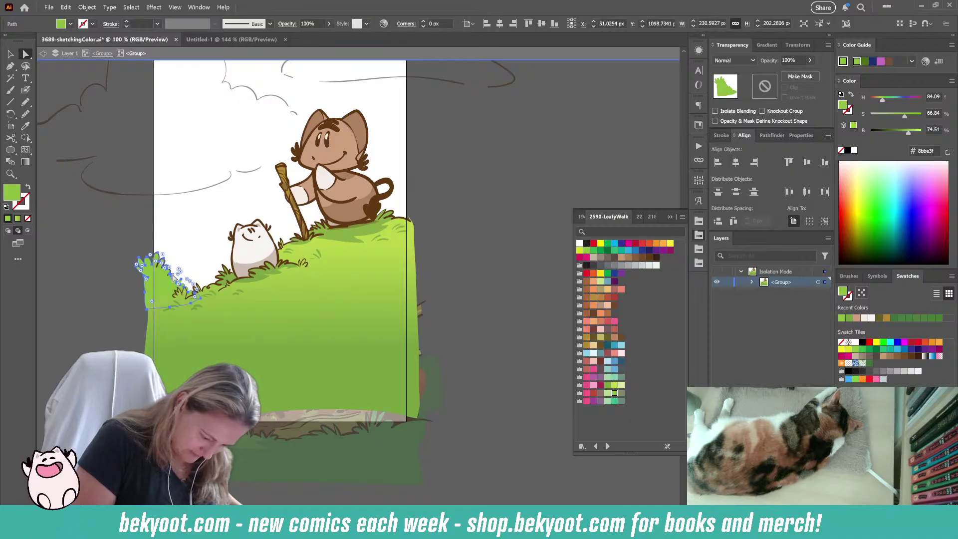
- Reshape the background bush's fill so its scalloped edge follows the brown outline, and recolour it grey-green (#7e8a6a)
{"action": "scroll", "coordinate": [175, 279], "scroll_direction": "up", "scroll_amount": 4}
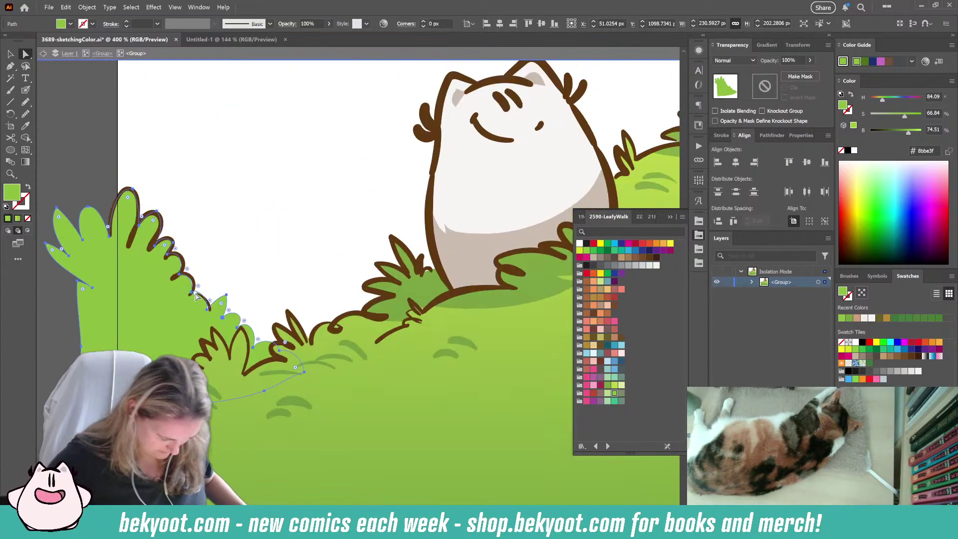
{"action": "left_click", "coordinate": [185, 278]}
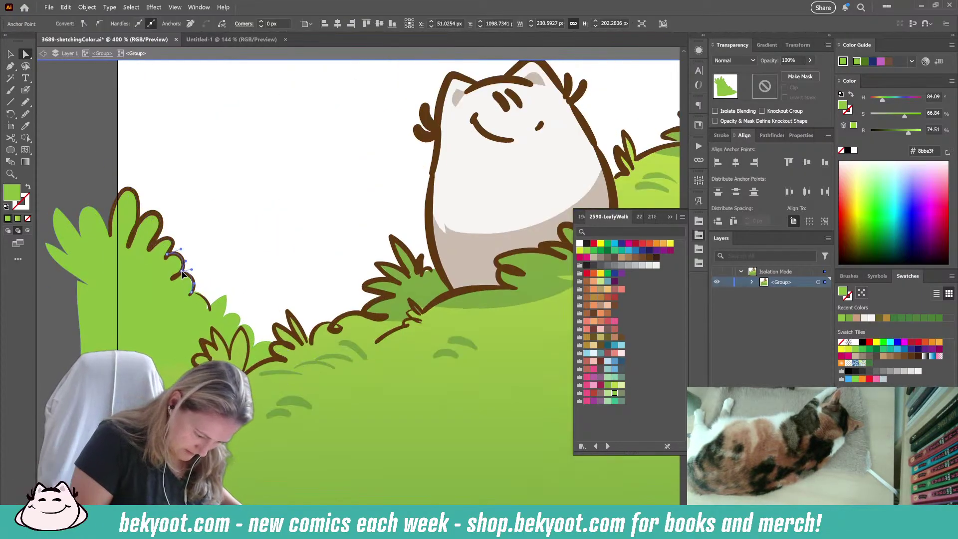
{"action": "left_click", "coordinate": [201, 294]}
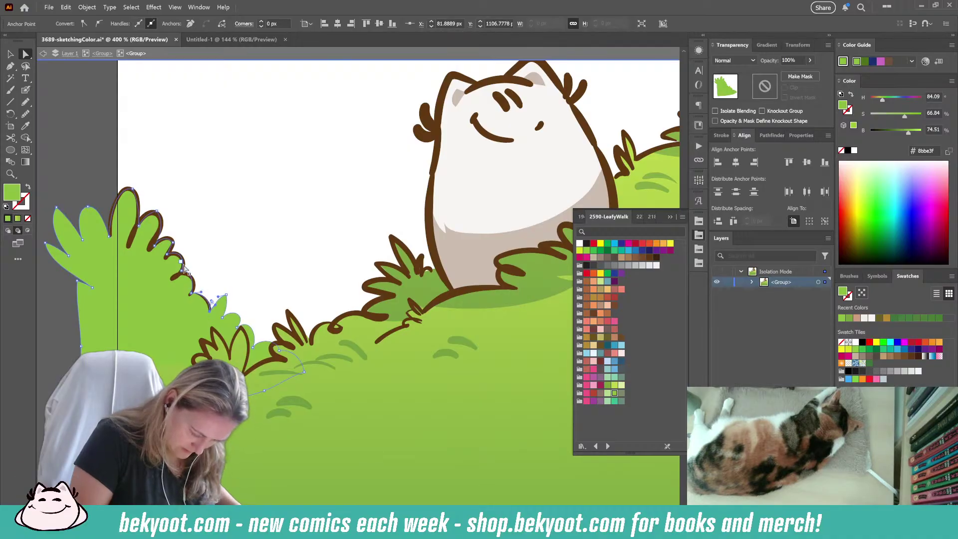
{"action": "left_click", "coordinate": [153, 248]}
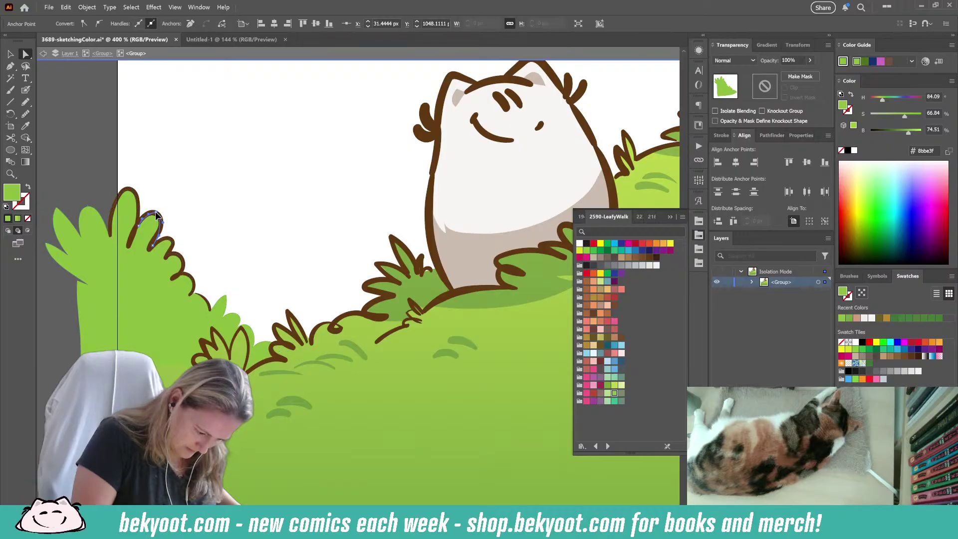
{"action": "left_click", "coordinate": [138, 228]}
{"action": "left_click", "coordinate": [139, 220]}
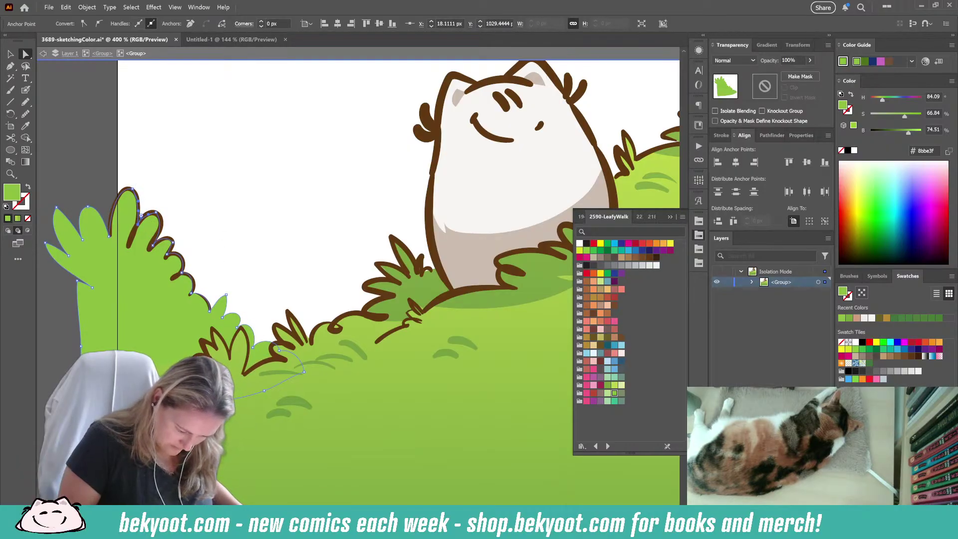
{"action": "left_click", "coordinate": [619, 395]}
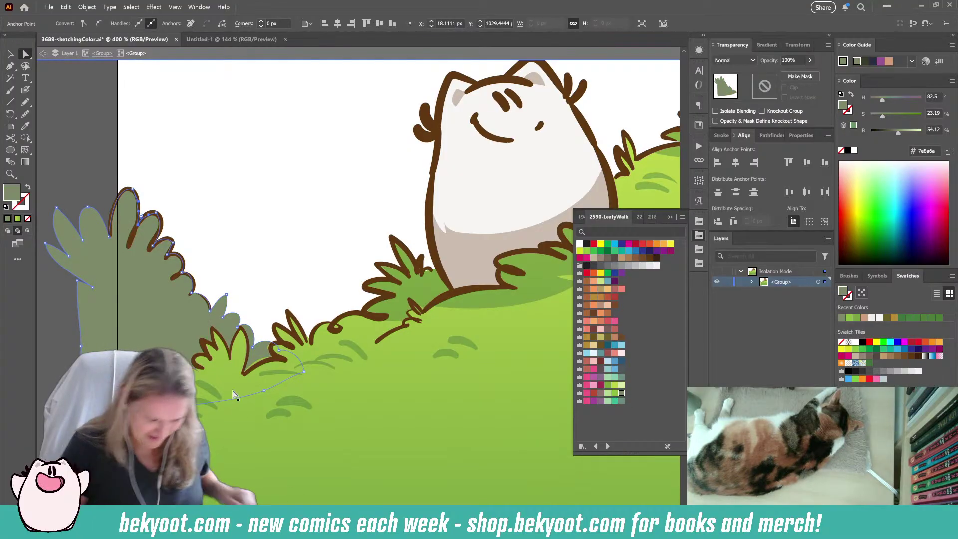
- Adjust the anchor points of the hill's gradient fill so its edge follows the grass tuft outlines beside the bush
{"action": "left_click", "coordinate": [59, 98]}
{"action": "left_click", "coordinate": [258, 406]}
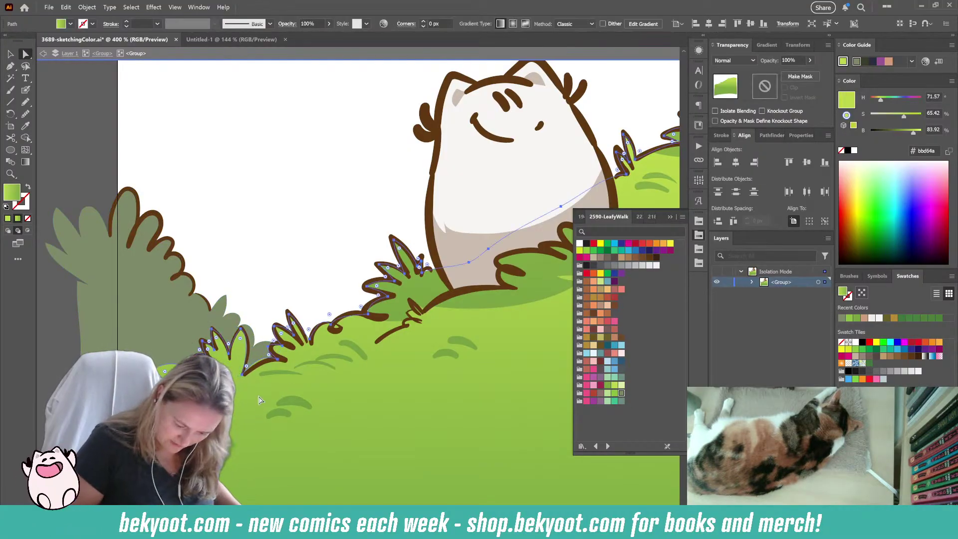
{"action": "left_click", "coordinate": [242, 374]}
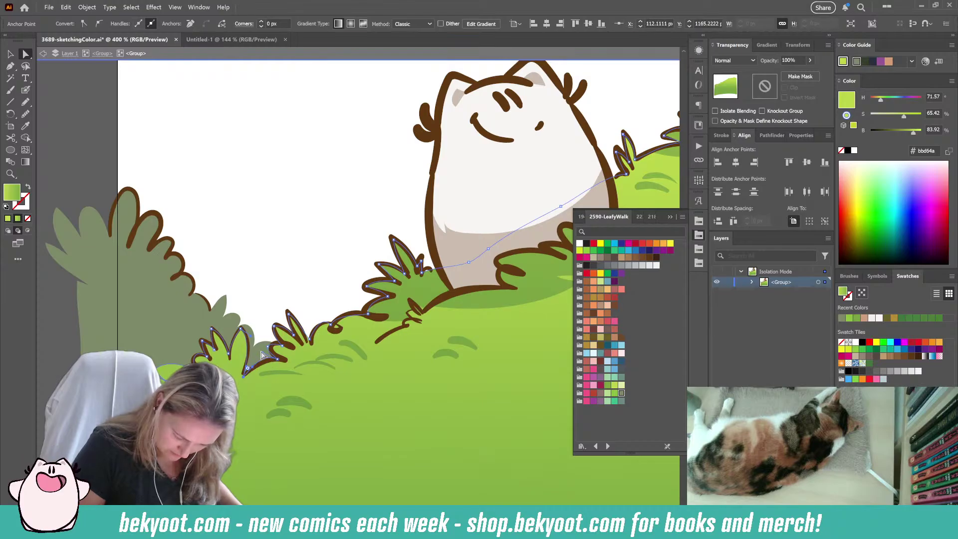
{"action": "left_click", "coordinate": [280, 344]}
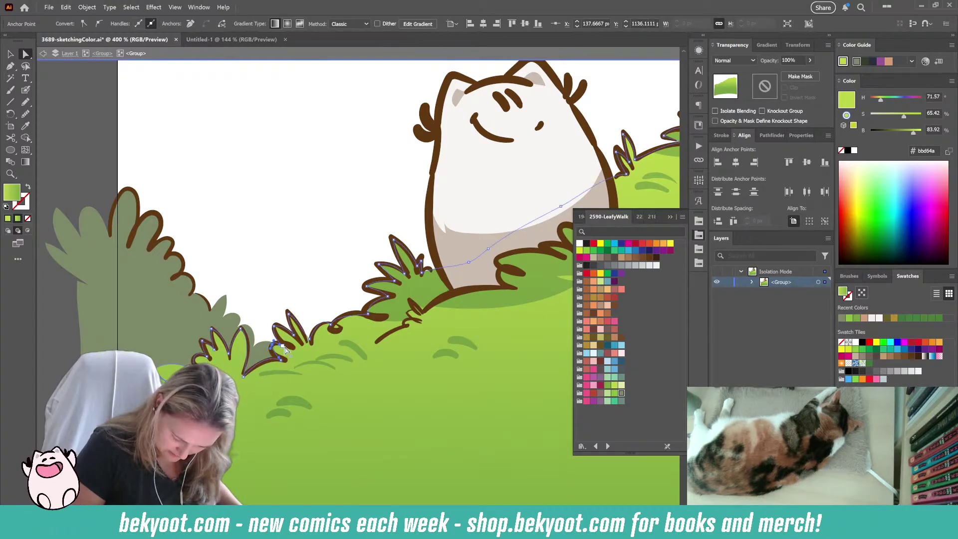
{"action": "left_click", "coordinate": [274, 344]}
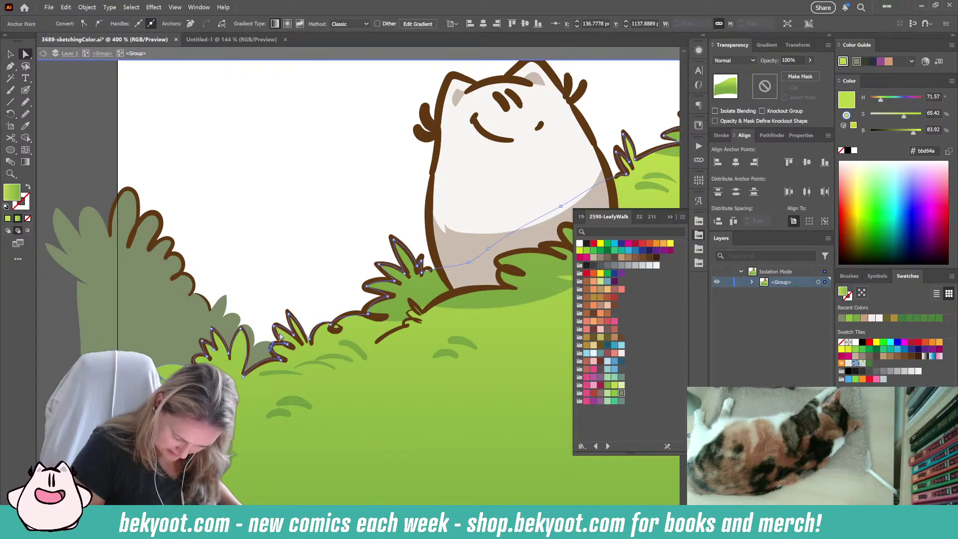
{"action": "left_click", "coordinate": [329, 320]}
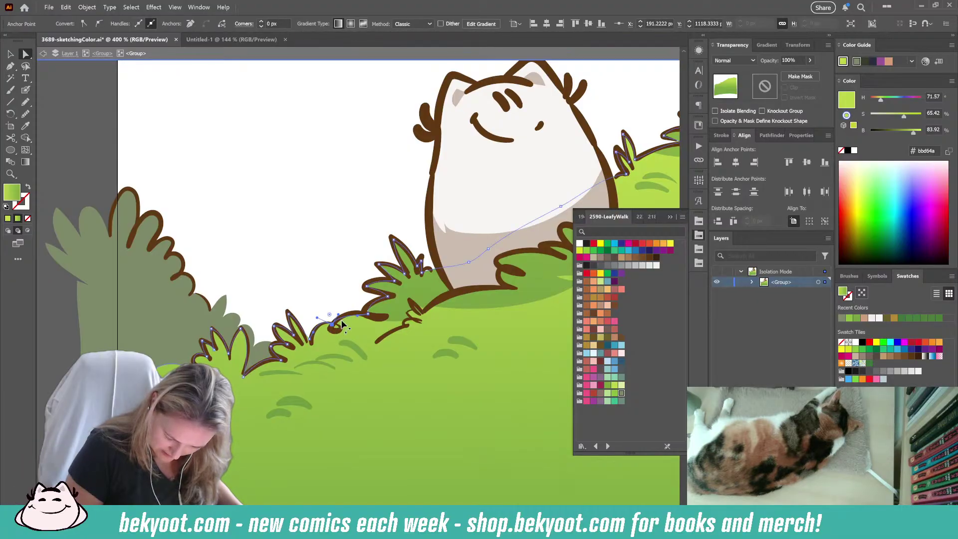
{"action": "left_click", "coordinate": [362, 315]}
- Recolour the background bush teal (#478994) using the 1946 swatch library
{"action": "left_click", "coordinate": [206, 322]}
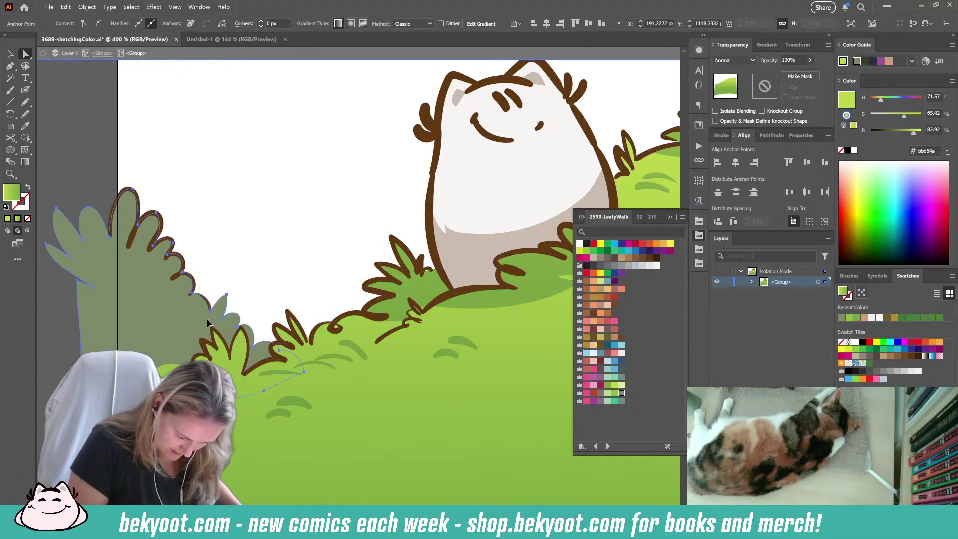
{"action": "left_click", "coordinate": [583, 216]}
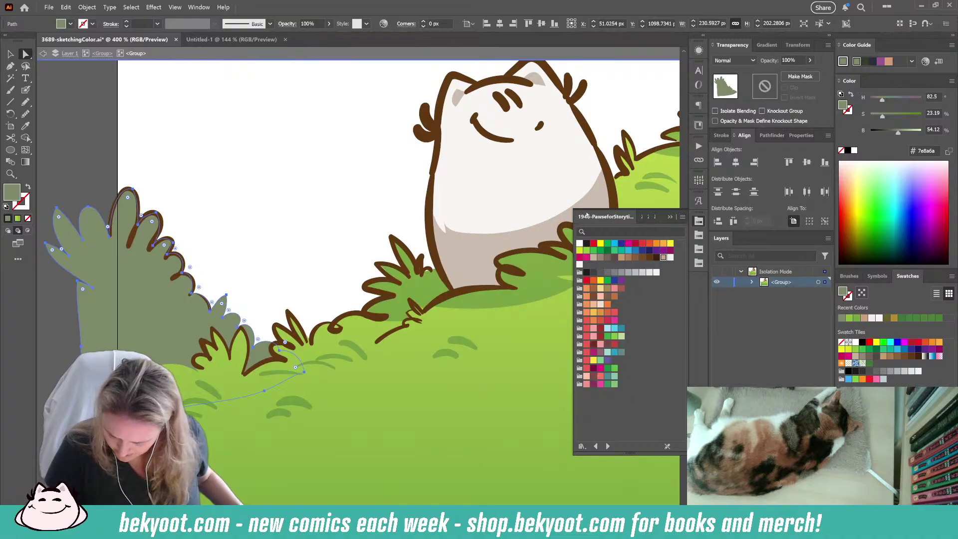
{"action": "left_click", "coordinate": [607, 376]}
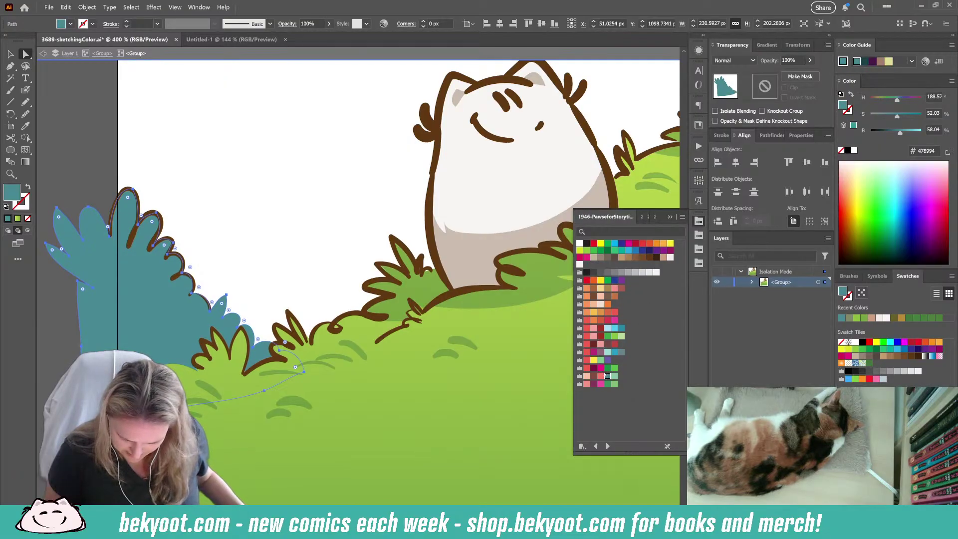
- Refine the hill fill's anchor point at the base of the dark grass tuft beside the upper white cat
{"action": "left_click", "coordinate": [392, 310]}
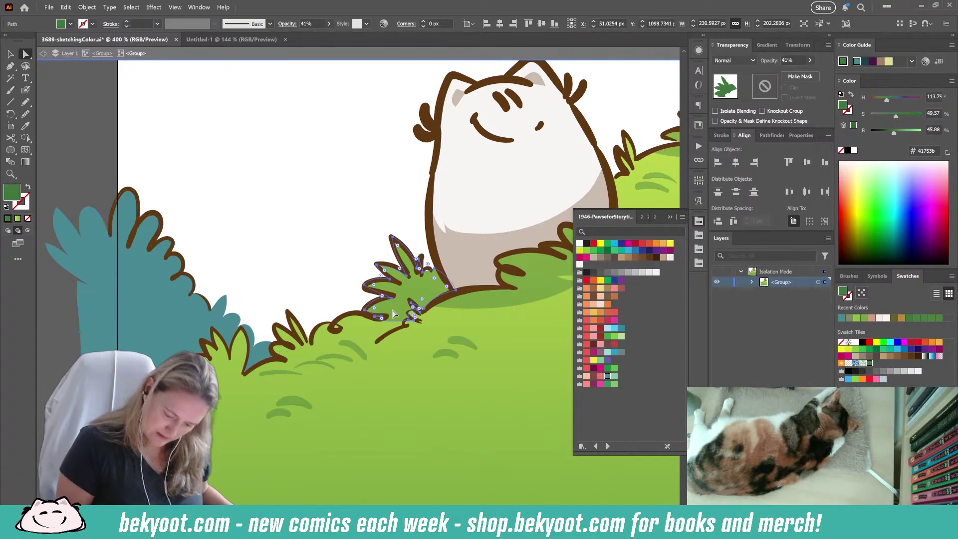
{"action": "left_click", "coordinate": [385, 349]}
{"action": "left_click", "coordinate": [366, 314]}
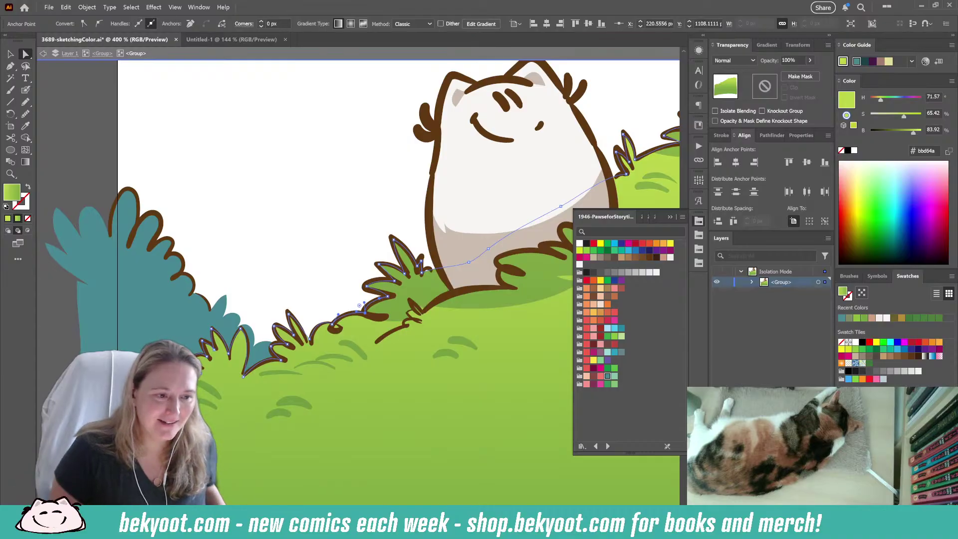
{"action": "left_click", "coordinate": [243, 205]}
{"action": "scroll", "coordinate": [295, 258], "scroll_direction": "down", "scroll_amount": 5}
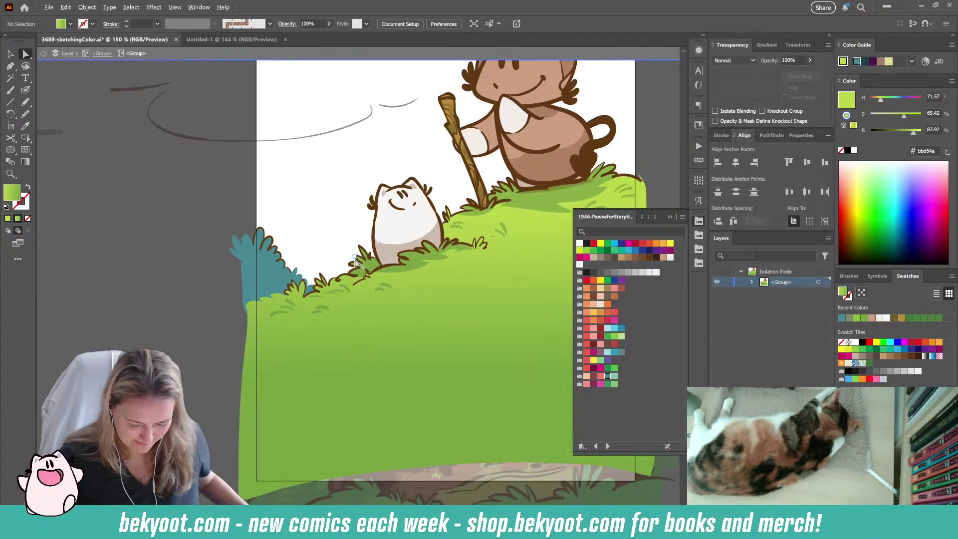
{"action": "left_click_drag", "start_coordinate": [441, 290], "coordinate": [424, 298]}
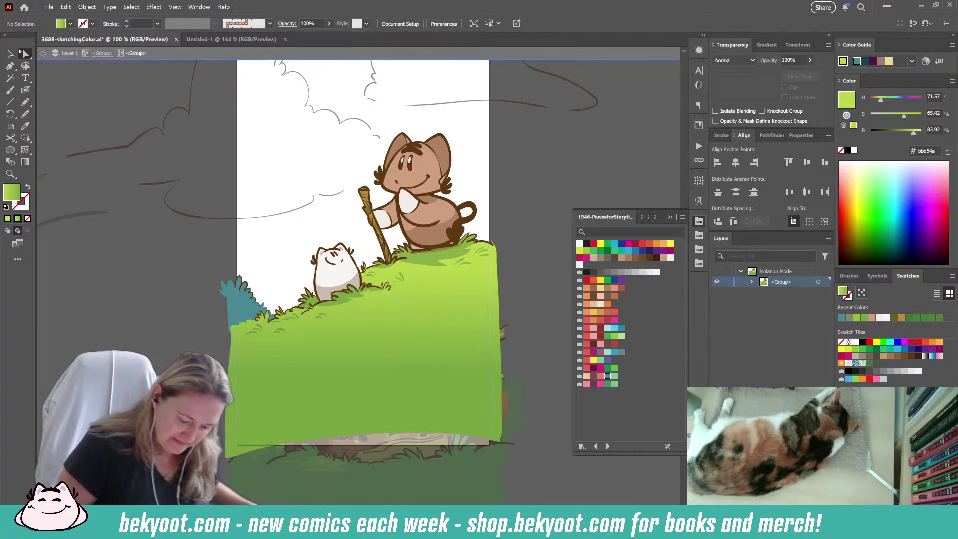
- Try drawing an orange-brown (#c1833a) patch over the tip of the walking stick with the Pencil tool
{"action": "left_click", "coordinate": [25, 102]}
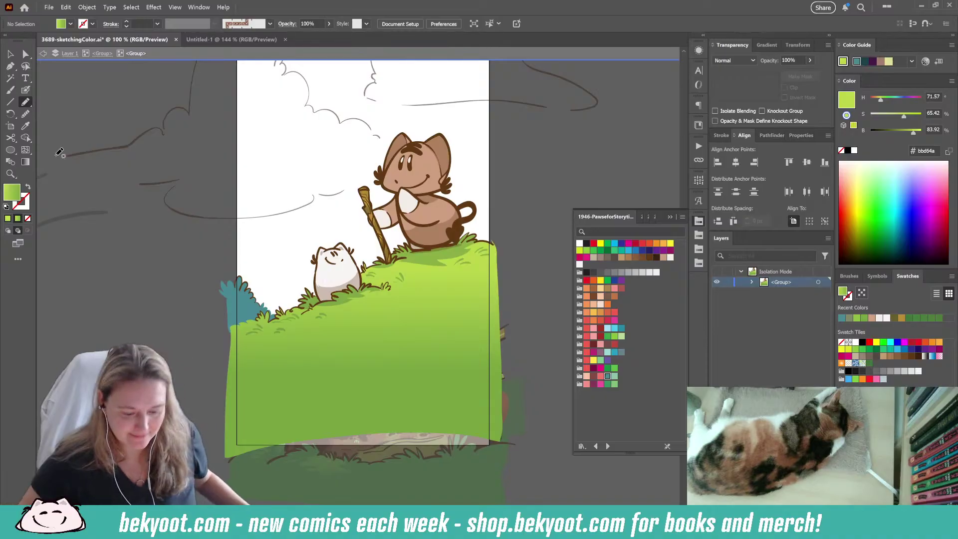
{"action": "scroll", "coordinate": [409, 211], "scroll_direction": "up", "scroll_amount": 5}
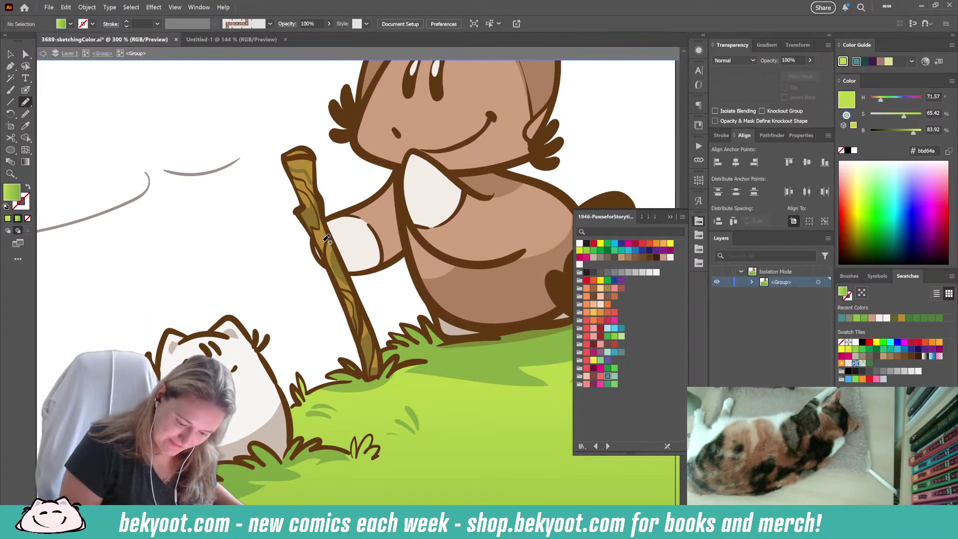
{"action": "left_click", "coordinate": [325, 238], "text": "ctrl"}
{"action": "left_click", "coordinate": [249, 244], "text": "ctrl"}
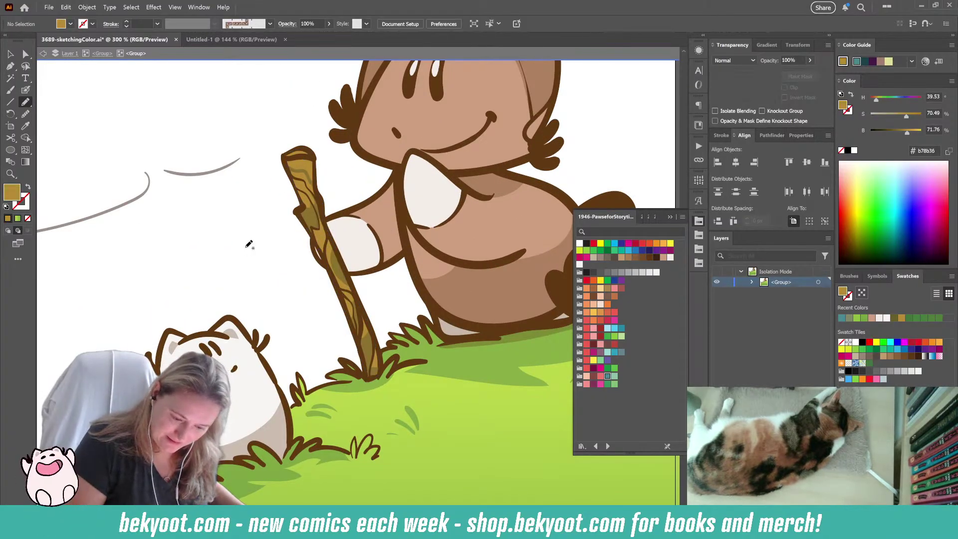
{"action": "left_click", "coordinate": [641, 216]}
{"action": "left_click", "coordinate": [614, 289]}
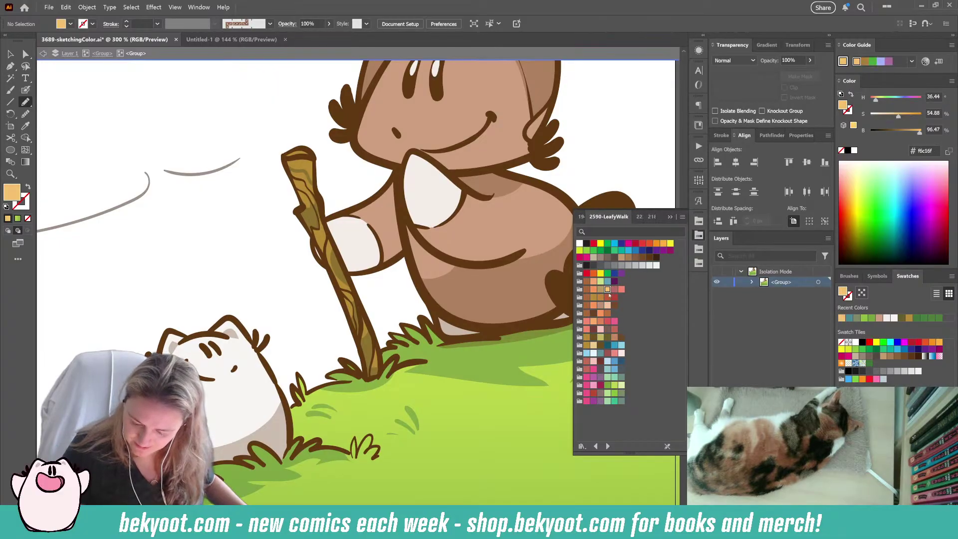
{"action": "left_click", "coordinate": [600, 297]}
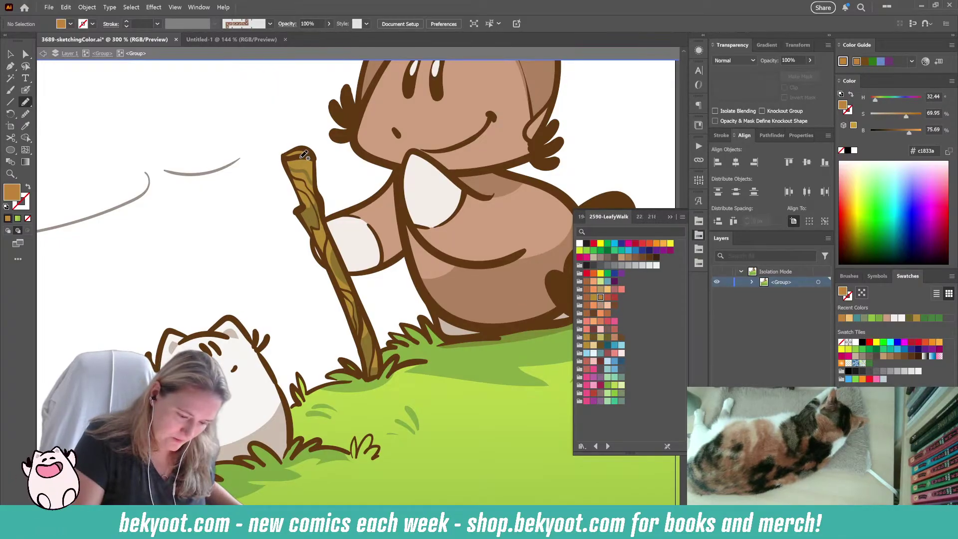
{"action": "left_click_drag", "start_coordinate": [287, 149], "coordinate": [294, 160]}
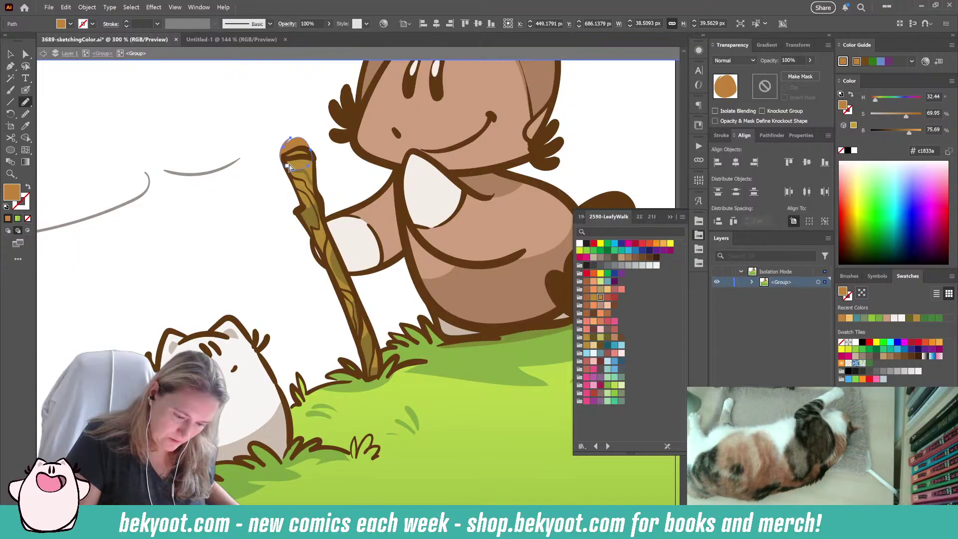
{"action": "key", "text": "ctrl+shift+a"}
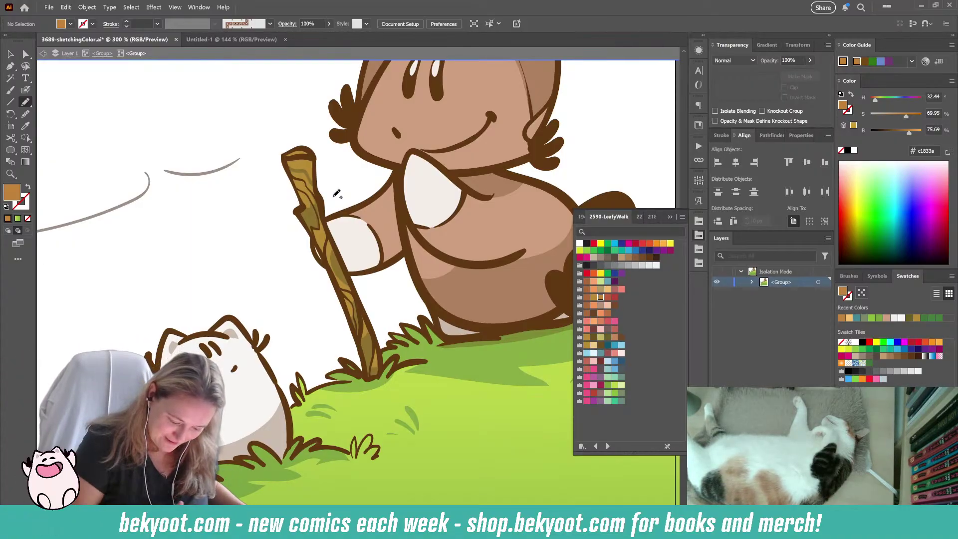
- Exit isolation mode for the hill group to return to the full artwork on Layer 1
{"action": "scroll", "coordinate": [419, 213], "scroll_direction": "down", "scroll_amount": 4}
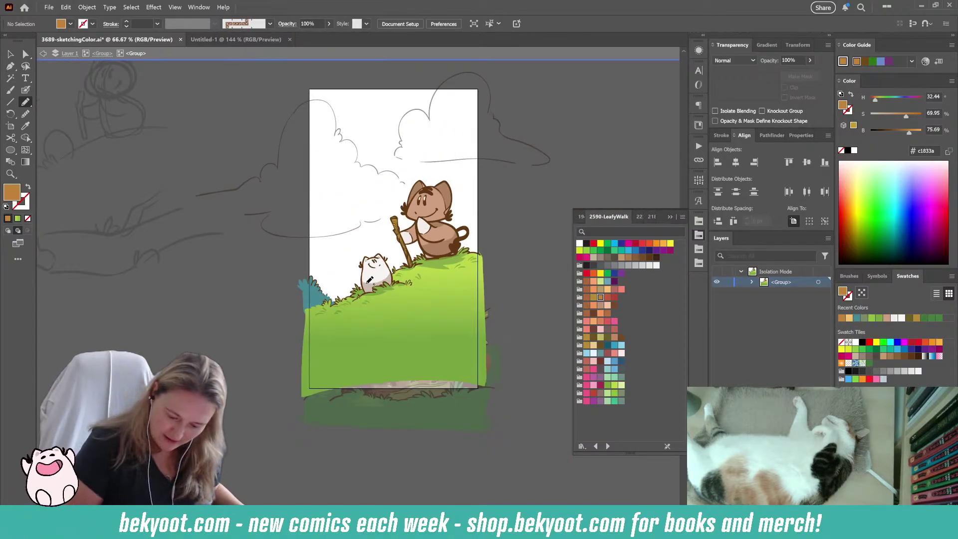
{"action": "left_click_drag", "start_coordinate": [526, 221], "coordinate": [484, 239]}
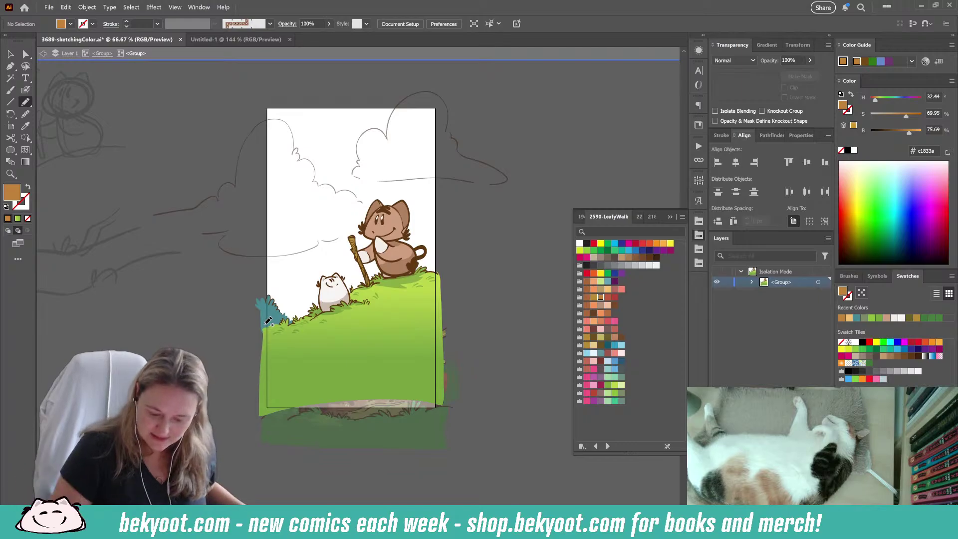
{"action": "left_click", "coordinate": [10, 53]}
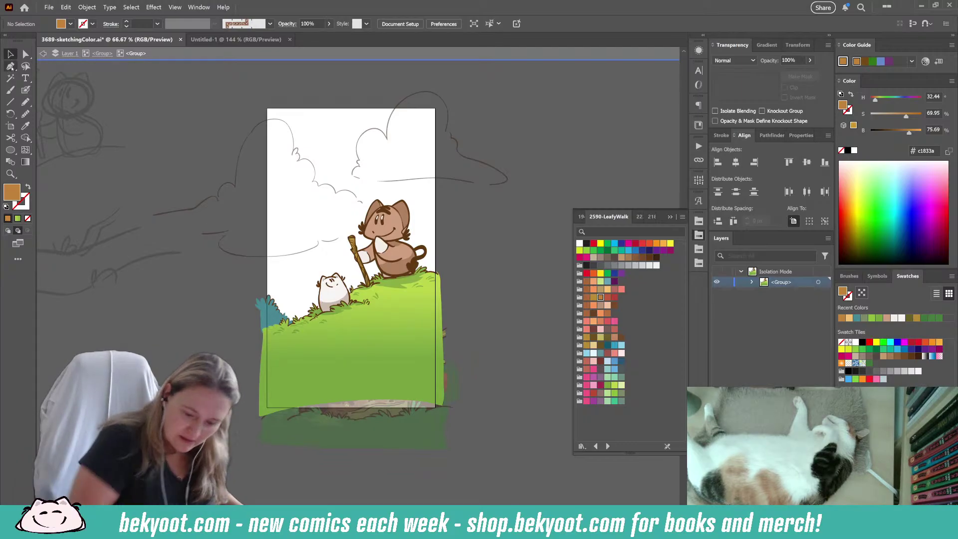
{"action": "double_click", "coordinate": [471, 235]}
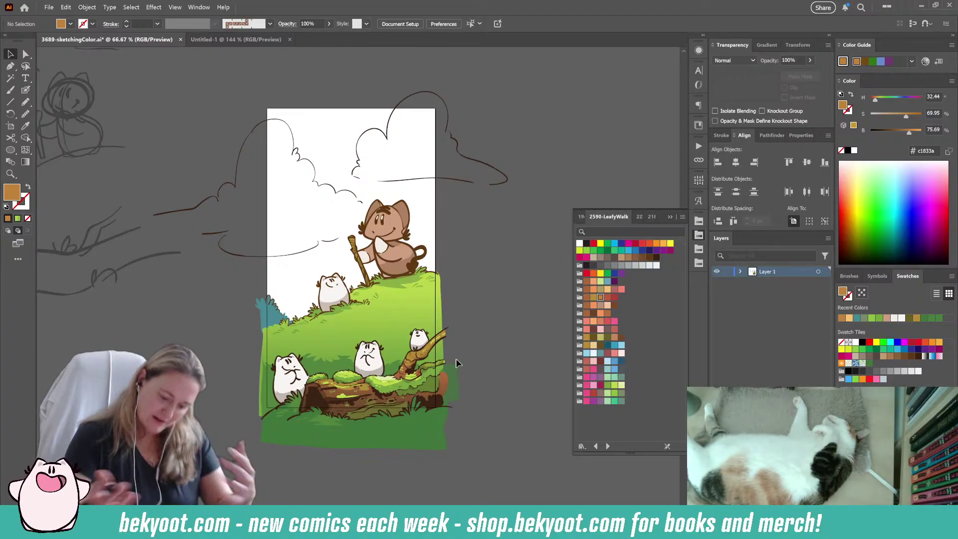
- Reshape the dark green grass shadow behind the middle white cat, moving its anchor points within the cat's body
{"action": "scroll", "coordinate": [363, 412], "scroll_direction": "up", "scroll_amount": 2}
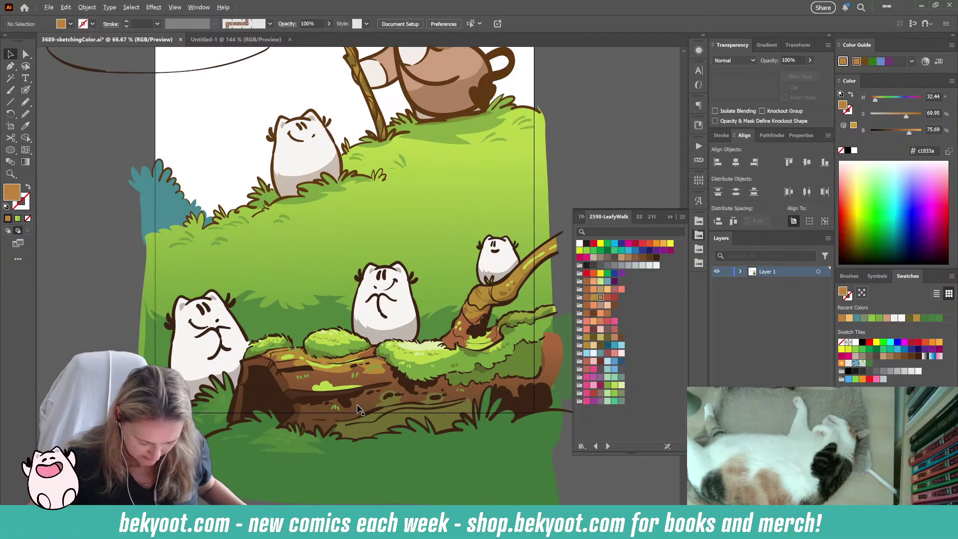
{"action": "key", "text": "a"}
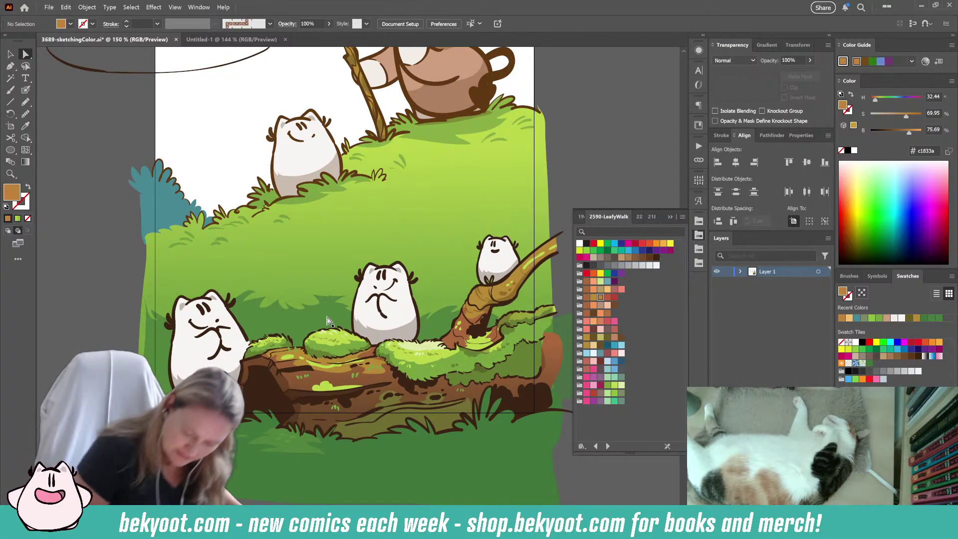
{"action": "left_click", "coordinate": [330, 322]}
{"action": "left_click_drag", "start_coordinate": [374, 318], "coordinate": [341, 343]}
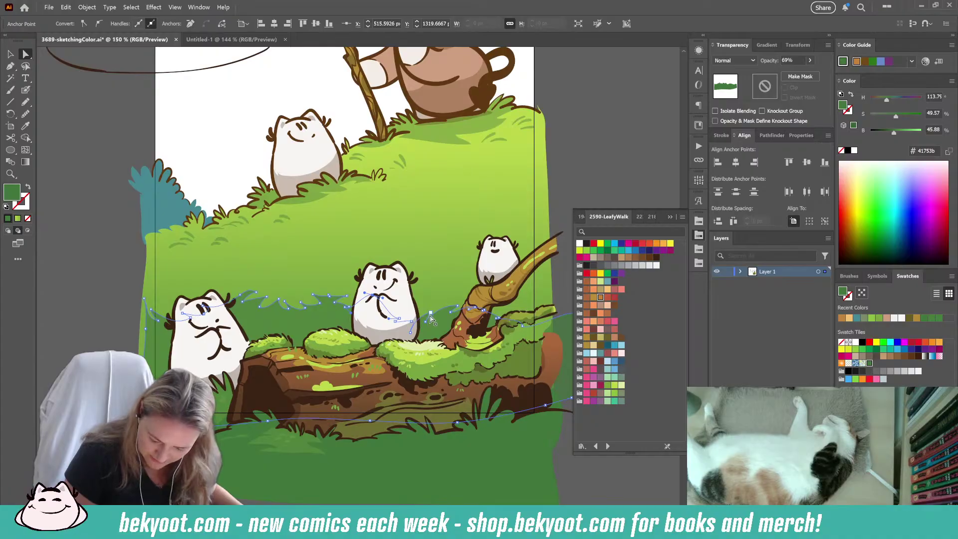
{"action": "left_click_drag", "start_coordinate": [428, 313], "coordinate": [405, 321]}
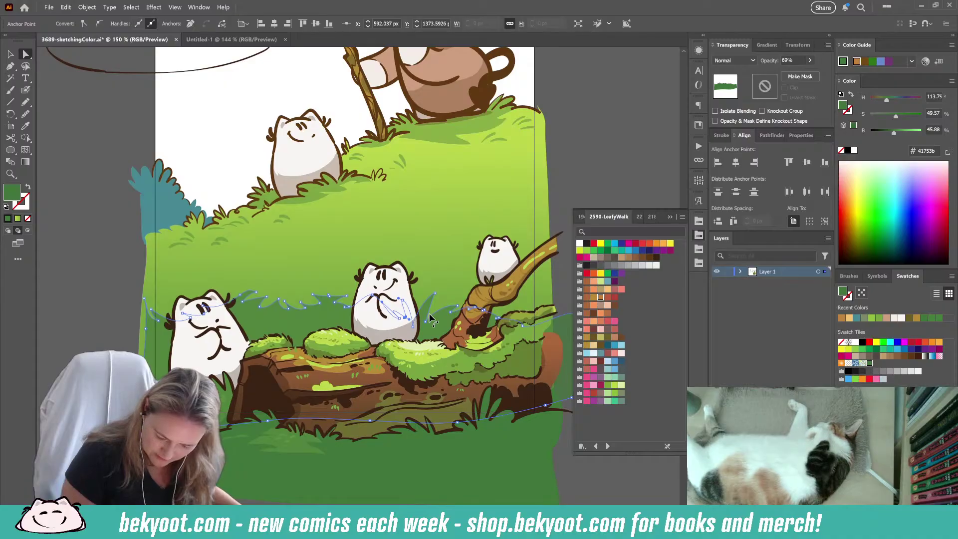
{"action": "left_click", "coordinate": [383, 315]}
{"action": "left_click_drag", "start_coordinate": [383, 314], "coordinate": [399, 307]}
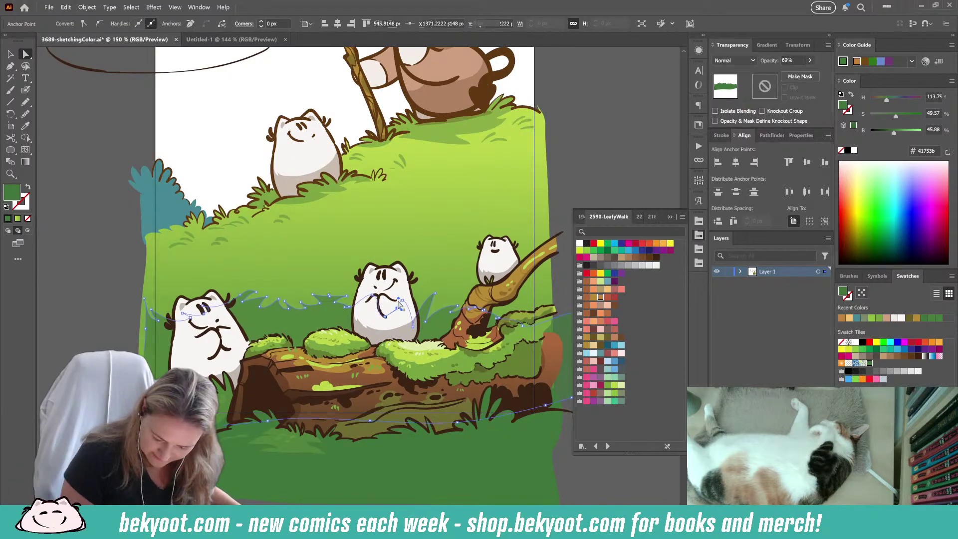
- Refine the grass shadow's anchor points on both sides of the middle cat so the shadow meets its outline, then deselect it
{"action": "left_click", "coordinate": [413, 328]}
{"action": "left_click", "coordinate": [410, 310]}
{"action": "left_click", "coordinate": [412, 309]}
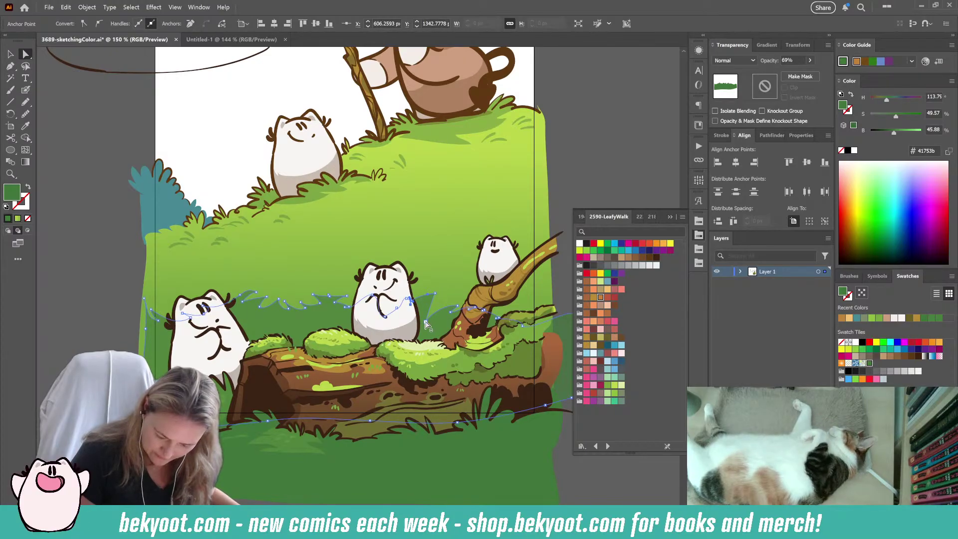
{"action": "left_click", "coordinate": [439, 302]}
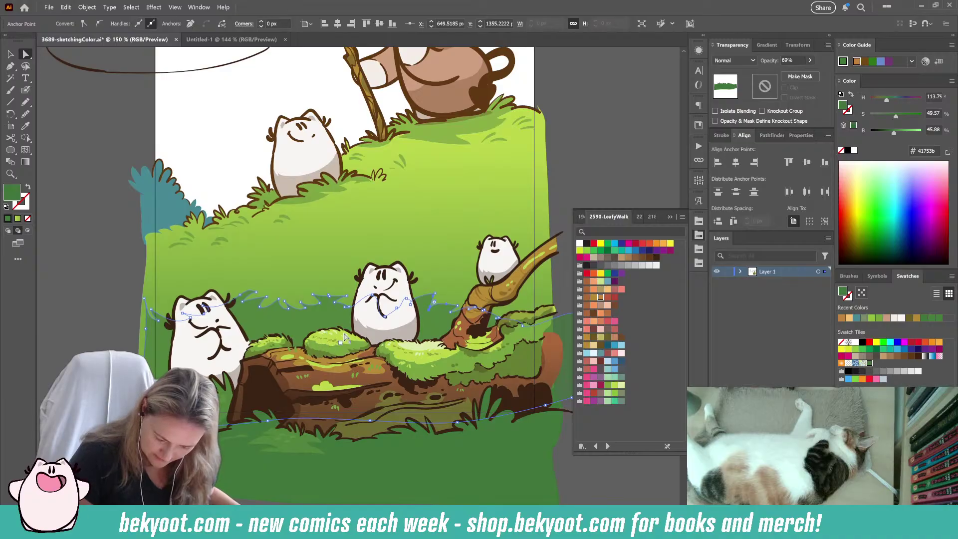
{"action": "left_click", "coordinate": [349, 307]}
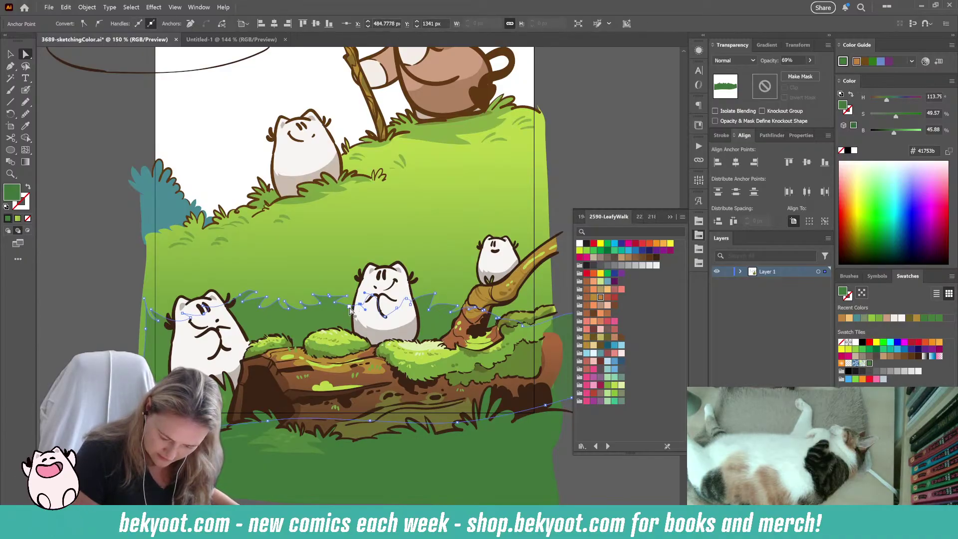
{"action": "key", "text": "ctrl+shift+a"}
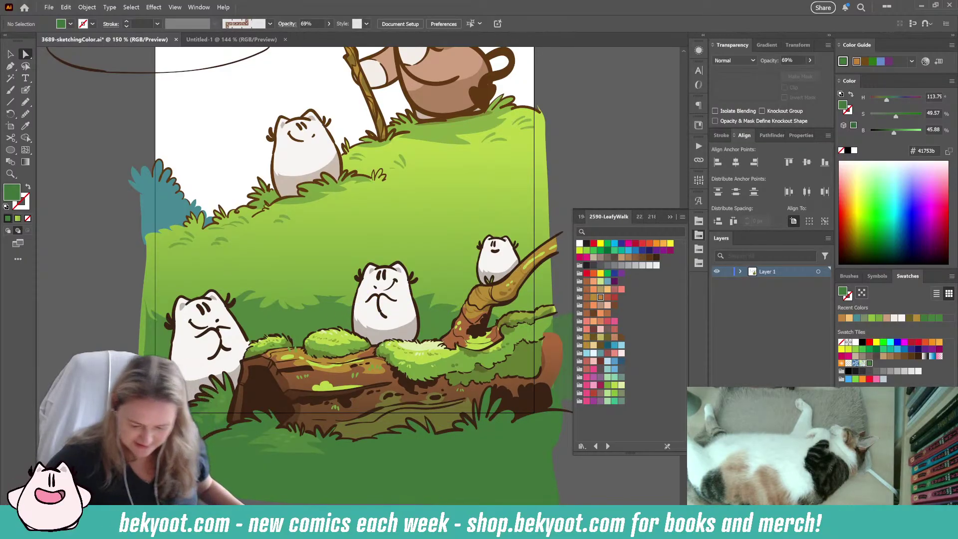
- Adjust the anchor points along the upper edge and sides of the middle cat's belly shadow to smooth its curve
{"action": "scroll", "coordinate": [486, 327], "scroll_direction": "down", "scroll_amount": 3}
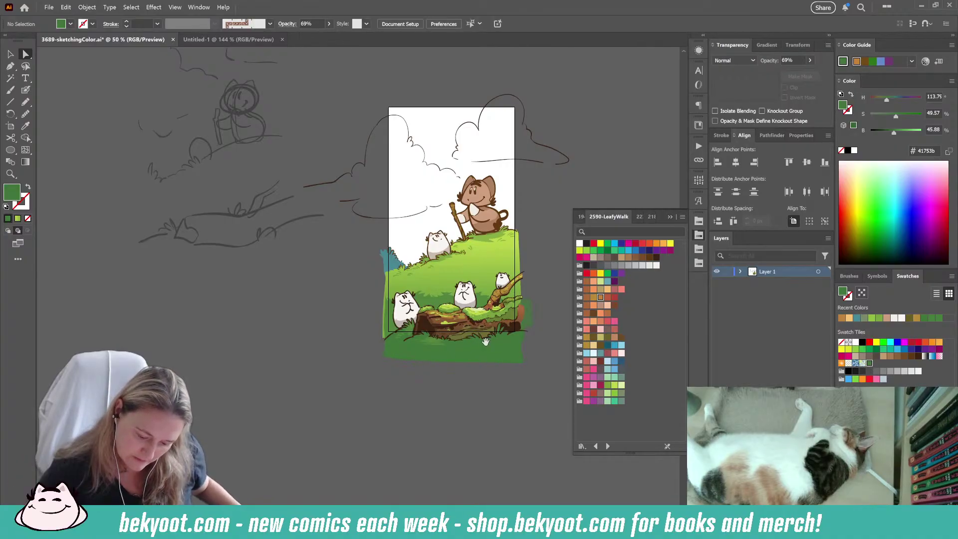
{"action": "left_click_drag", "start_coordinate": [492, 340], "coordinate": [402, 323]}
{"action": "scroll", "coordinate": [402, 323], "scroll_direction": "up", "scroll_amount": 4}
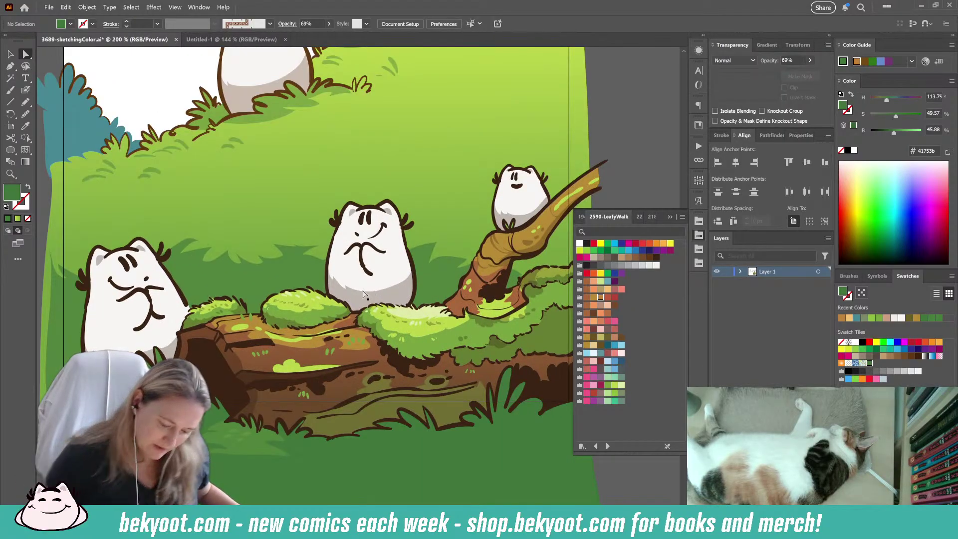
{"action": "left_click", "coordinate": [367, 302]}
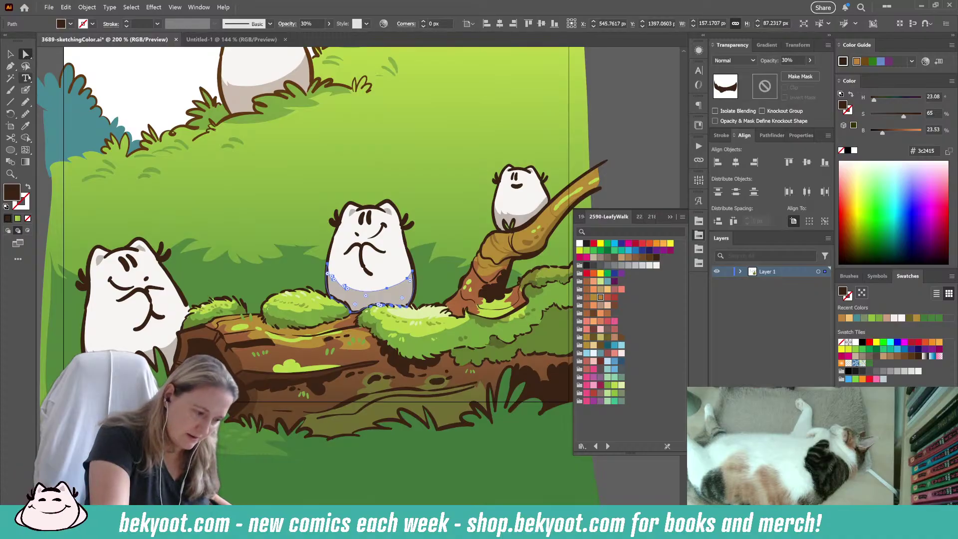
{"action": "left_click", "coordinate": [388, 297]}
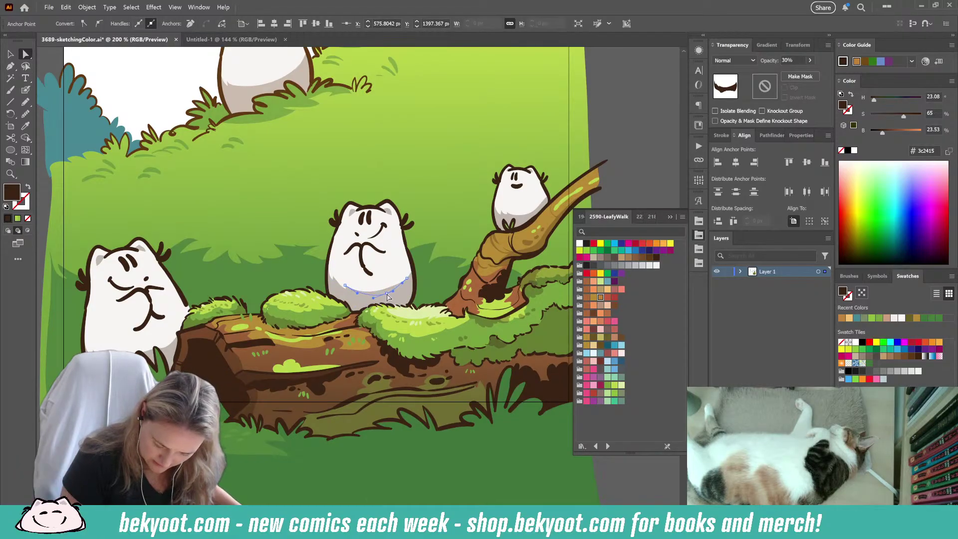
{"action": "left_click", "coordinate": [403, 290]}
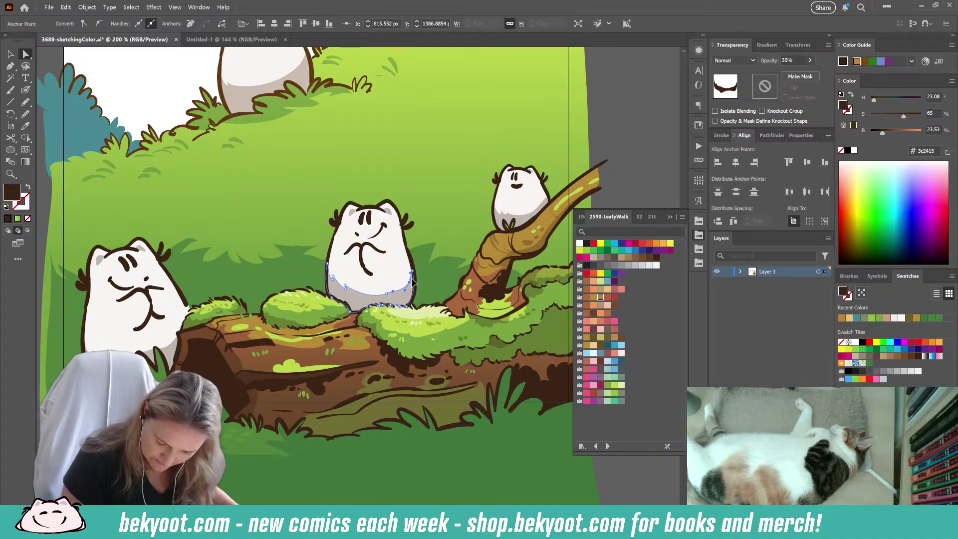
{"action": "left_click", "coordinate": [375, 302]}
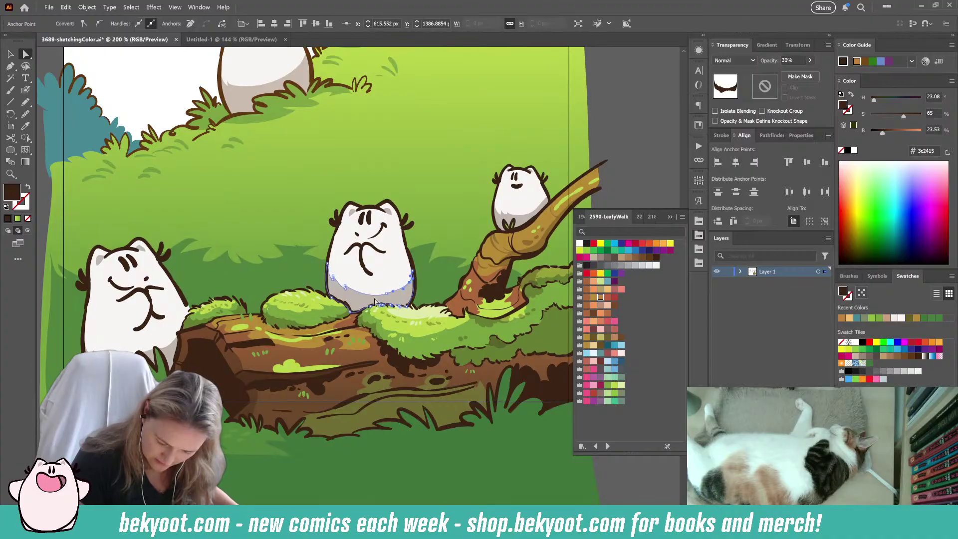
{"action": "left_click", "coordinate": [346, 288]}
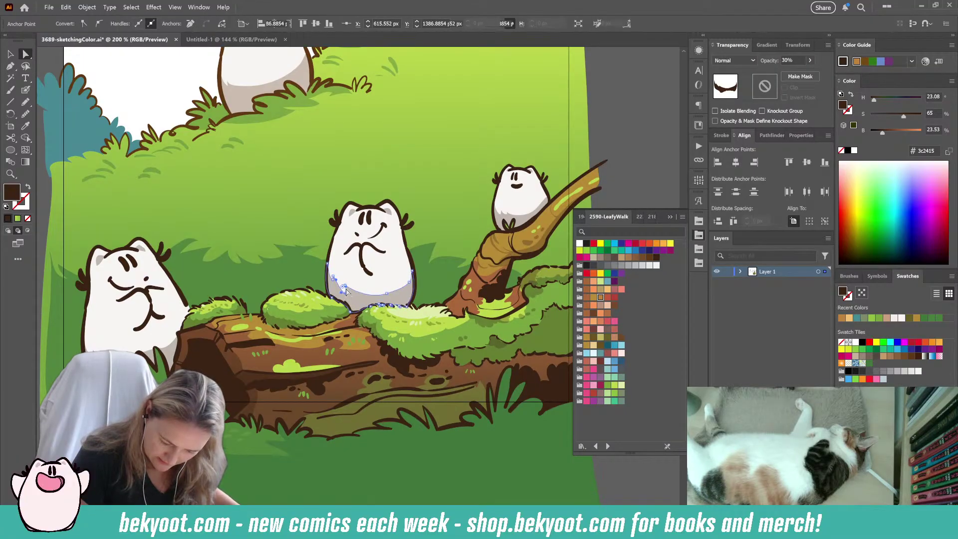
{"action": "left_click", "coordinate": [344, 289]}
{"action": "left_click", "coordinate": [368, 308]}
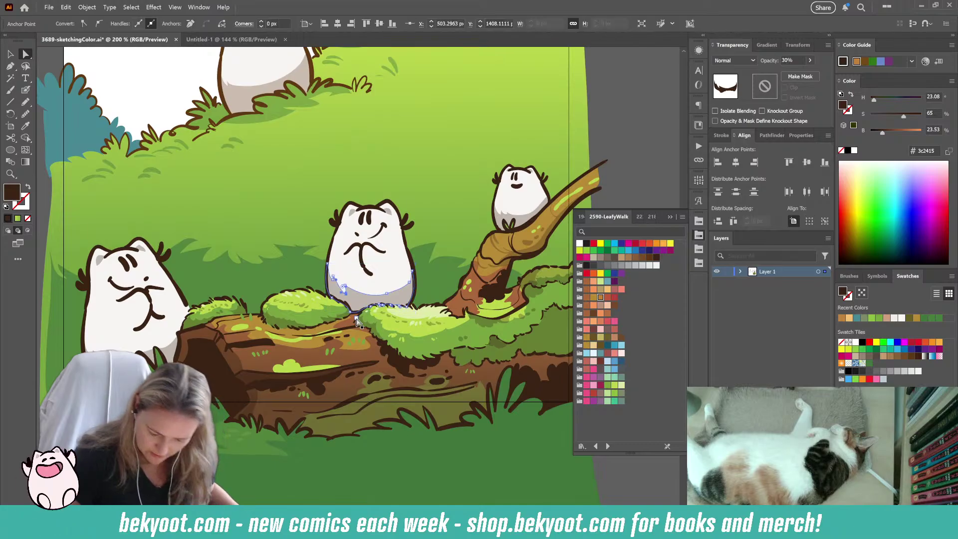
- Lower the two jagged fur notches on the left side of the middle cat's belly shadow
{"action": "scroll", "coordinate": [369, 309], "scroll_direction": "up", "scroll_amount": 6}
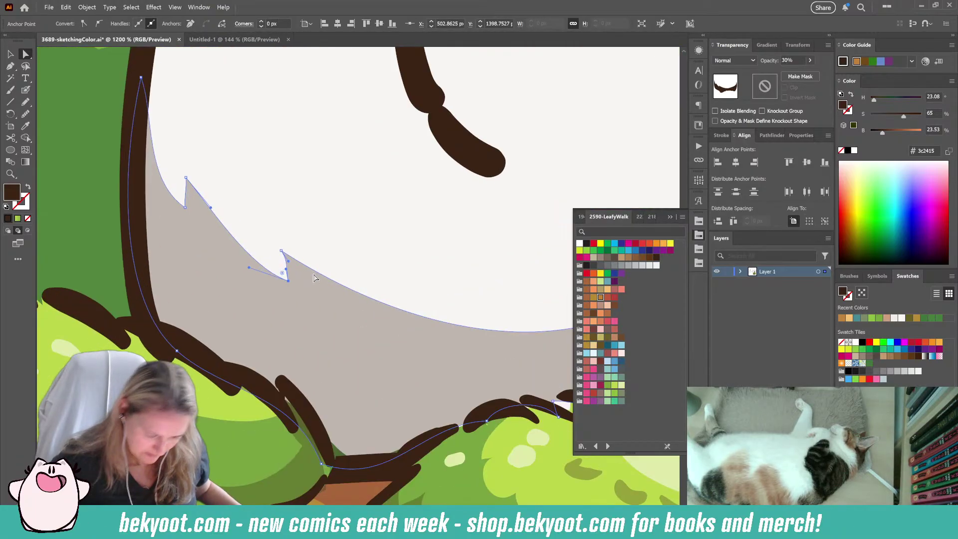
{"action": "left_click_drag", "start_coordinate": [288, 282], "coordinate": [284, 305]}
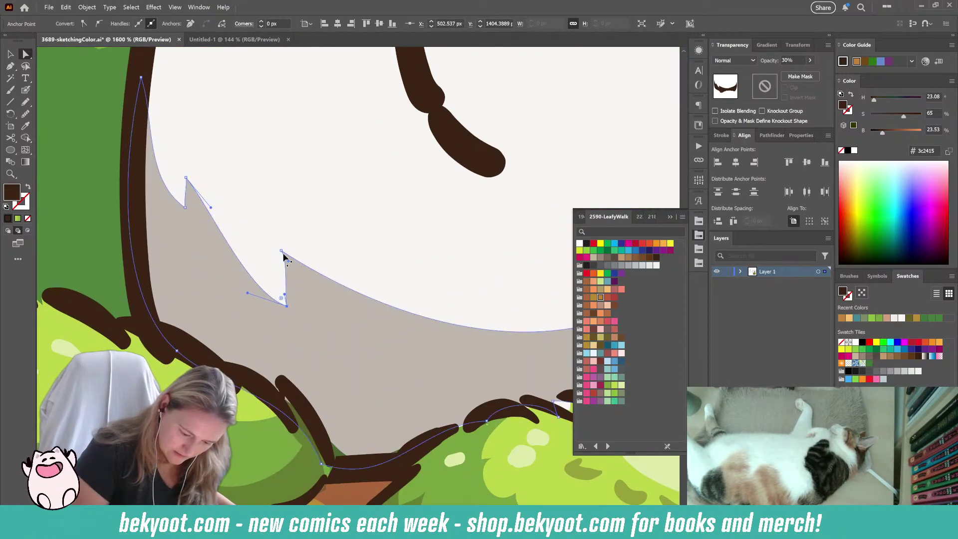
{"action": "left_click_drag", "start_coordinate": [280, 252], "coordinate": [280, 279]}
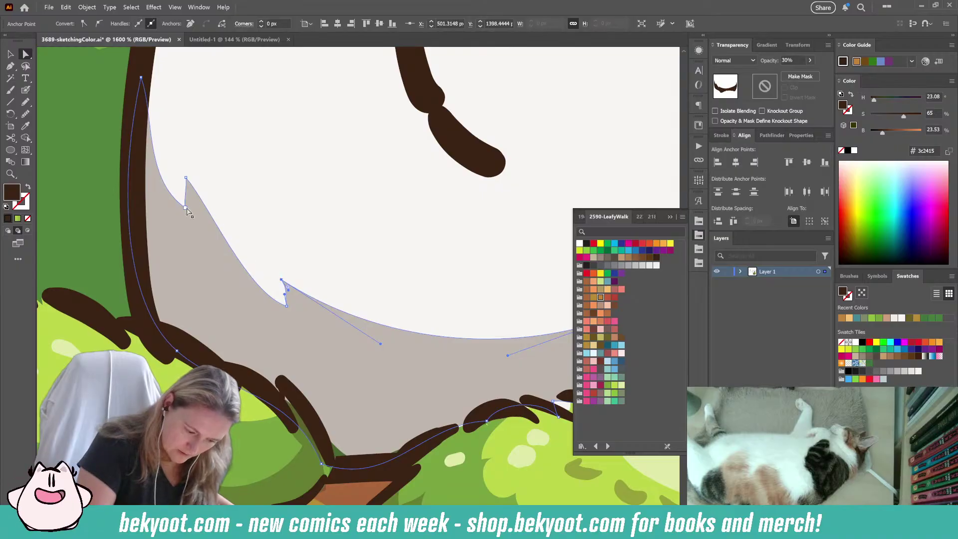
{"action": "left_click_drag", "start_coordinate": [186, 207], "coordinate": [186, 234]}
{"action": "left_click_drag", "start_coordinate": [186, 178], "coordinate": [183, 210]}
{"action": "left_click_drag", "start_coordinate": [286, 306], "coordinate": [289, 306]}
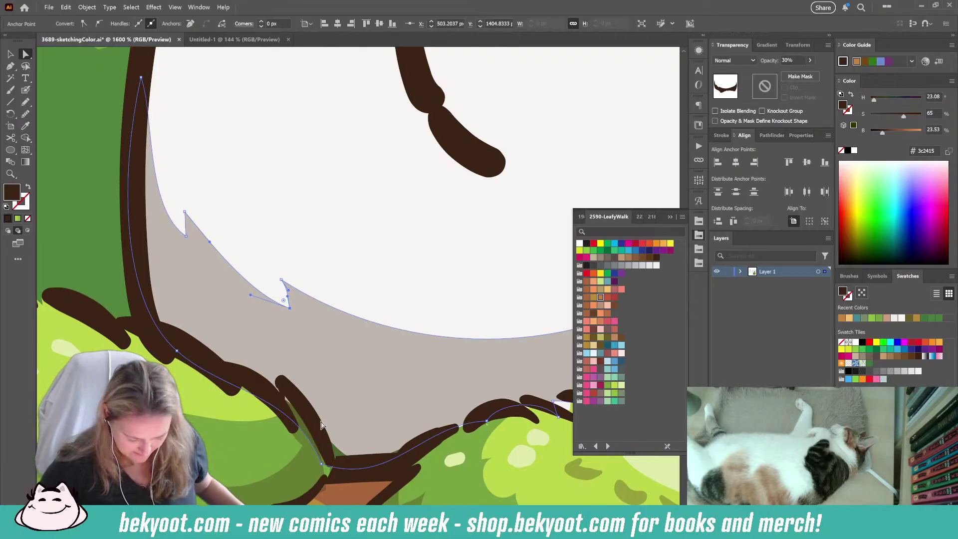
- Reshape the lower edge of the middle cat's off-white body fill to follow the outline between the two moss mounds
{"action": "left_click_drag", "start_coordinate": [350, 467], "coordinate": [347, 367]}
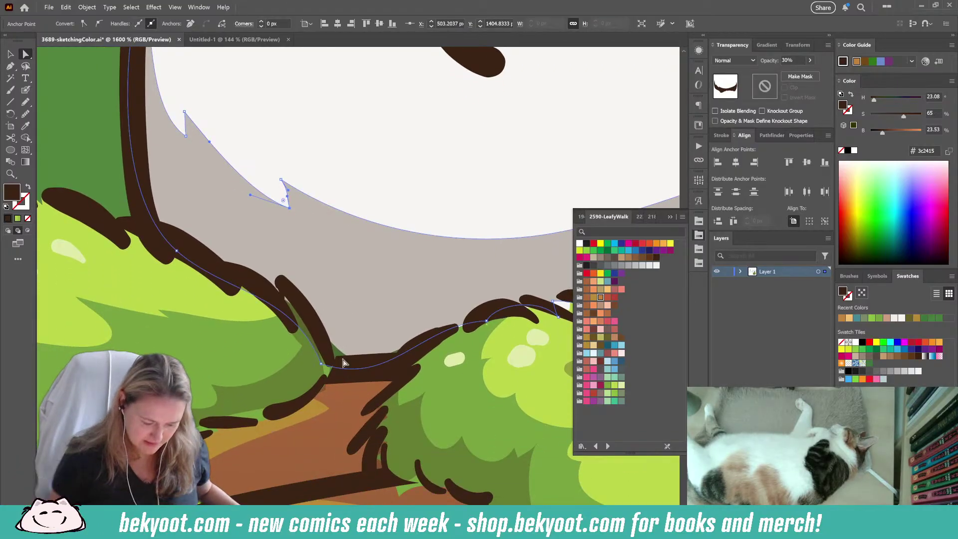
{"action": "left_click", "coordinate": [263, 359]}
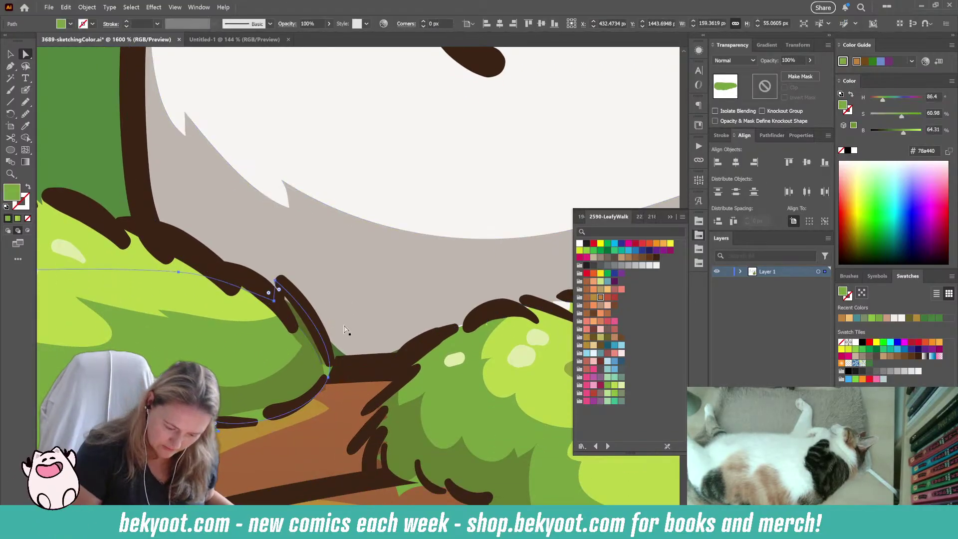
{"action": "left_click", "coordinate": [371, 199]}
{"action": "left_click_drag", "start_coordinate": [402, 346], "coordinate": [355, 373]}
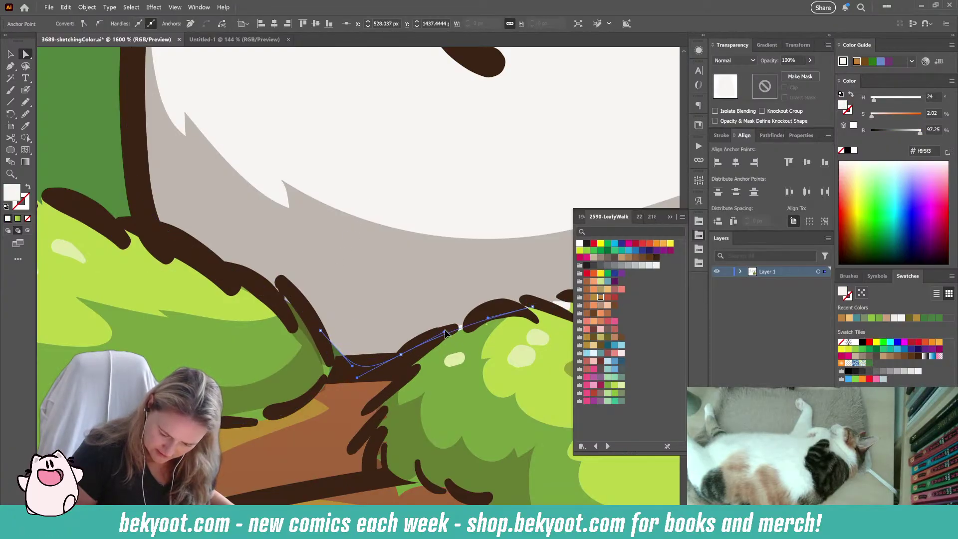
{"action": "left_click", "coordinate": [322, 333]}
{"action": "left_click", "coordinate": [360, 392]}
{"action": "left_click", "coordinate": [356, 382]}
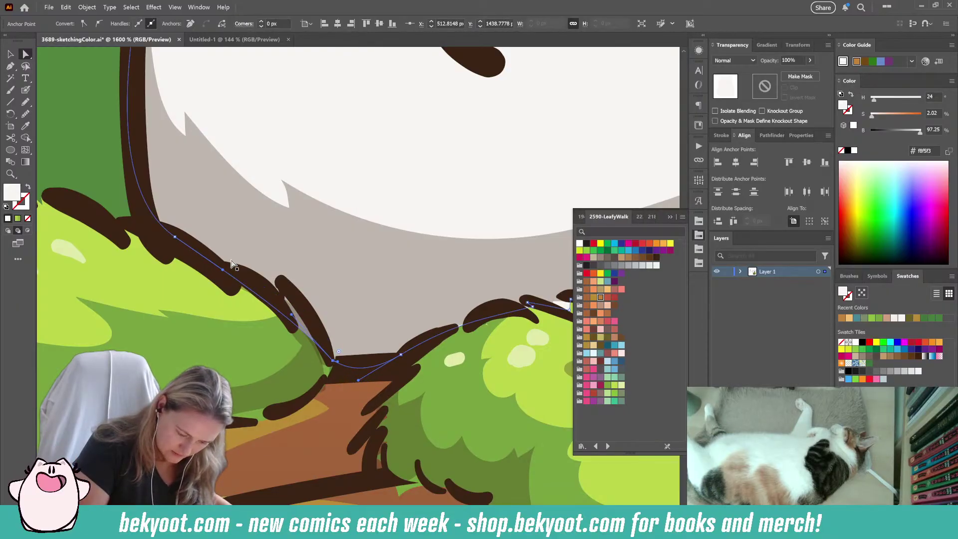
- Add anchor points to the body fill's lower-left edge and pull the edge up to the outline beside the small moss mound
{"action": "left_click", "coordinate": [10, 65]}
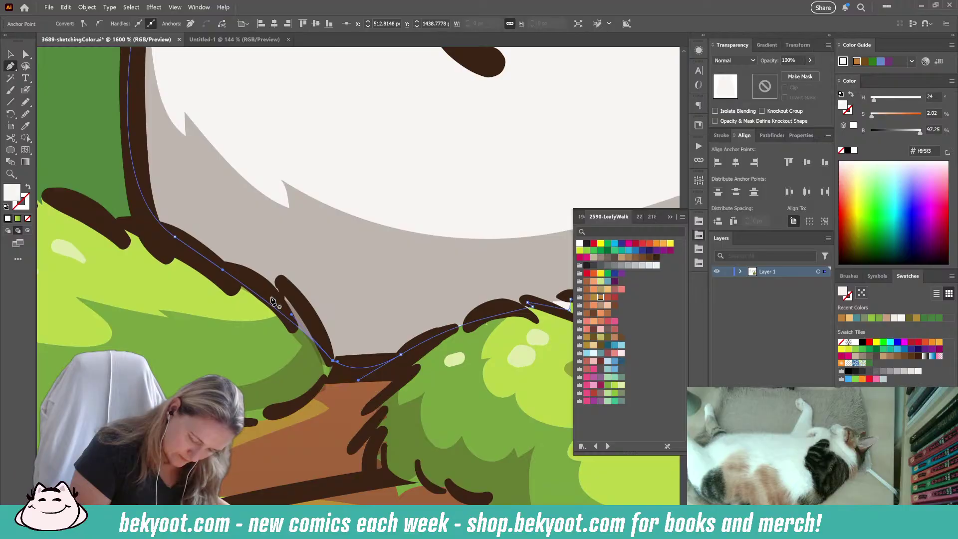
{"action": "left_click", "coordinate": [207, 259]}
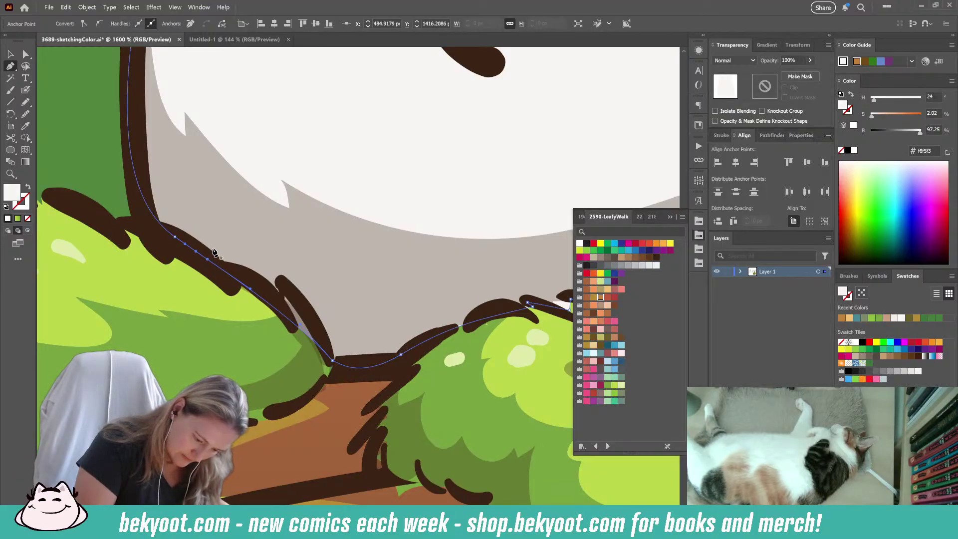
{"action": "key", "text": "a"}
{"action": "left_click_drag", "start_coordinate": [216, 264], "coordinate": [280, 312]}
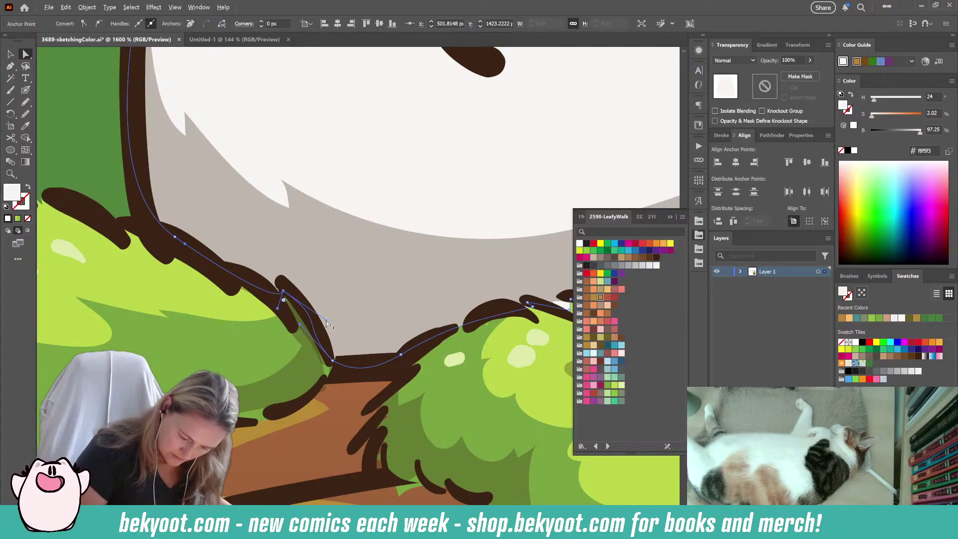
{"action": "left_click", "coordinate": [324, 344]}
{"action": "key", "text": "ctrl+z"}
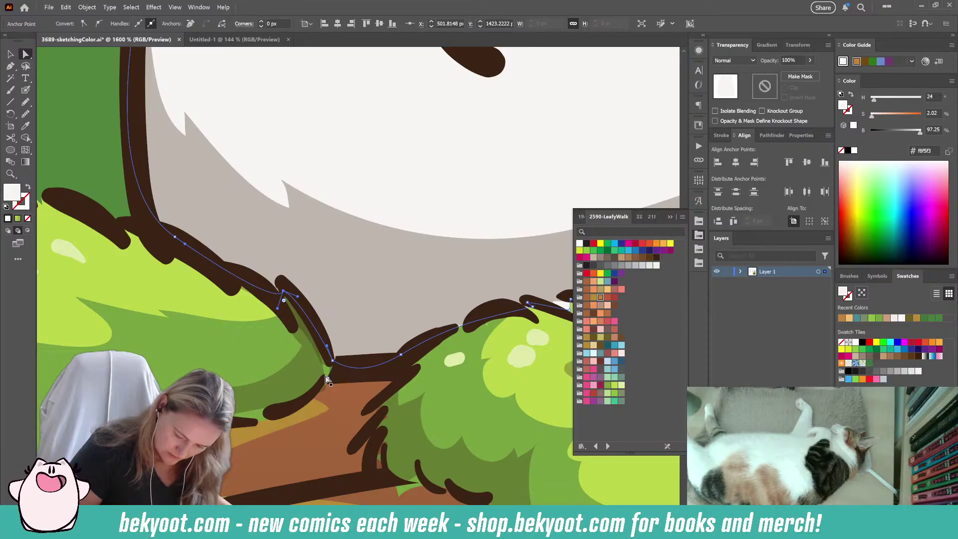
{"action": "left_click", "coordinate": [519, 311]}
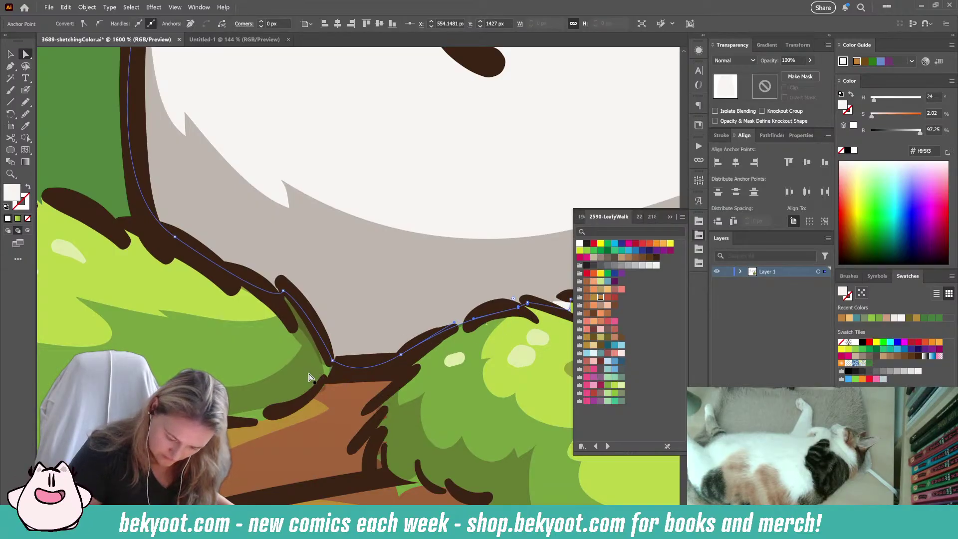
- Fit the small moss mound's shadow to the outline, adjusting its tip and lower edge beside the middle cat
{"action": "left_click", "coordinate": [325, 391]}
{"action": "left_click_drag", "start_coordinate": [324, 389], "coordinate": [317, 342]}
{"action": "left_click_drag", "start_coordinate": [280, 294], "coordinate": [284, 293]}
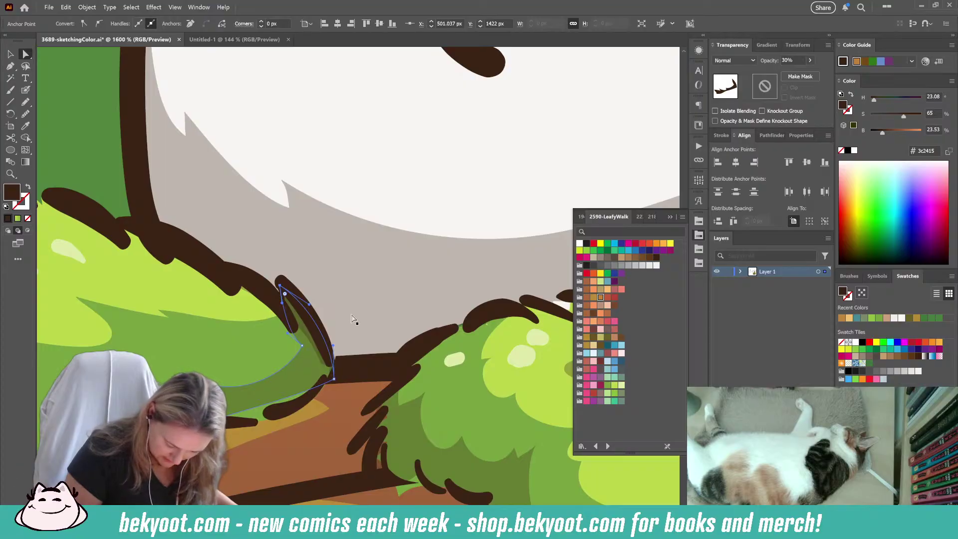
{"action": "left_click", "coordinate": [258, 425]}
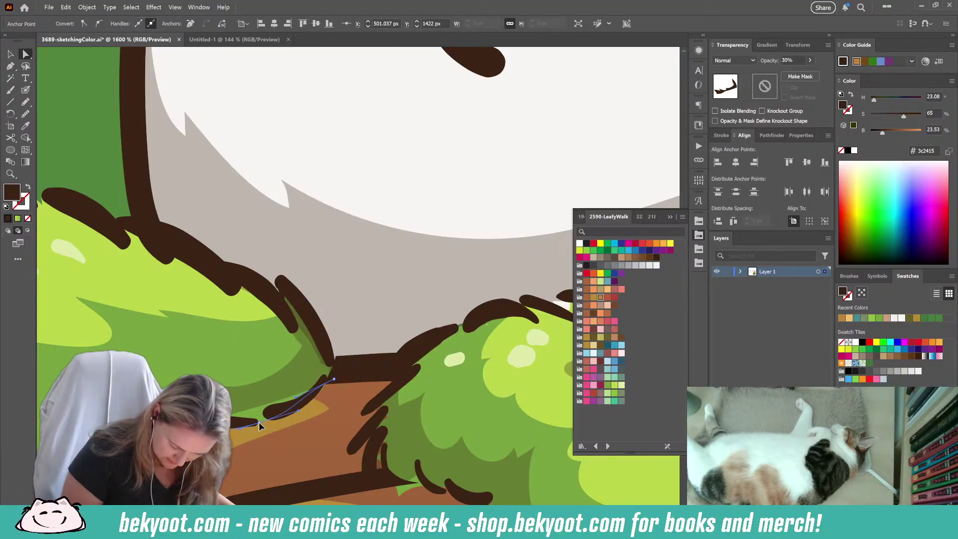
{"action": "left_click", "coordinate": [302, 345], "text": "shift"}
{"action": "left_click", "coordinate": [259, 423], "text": "shift"}
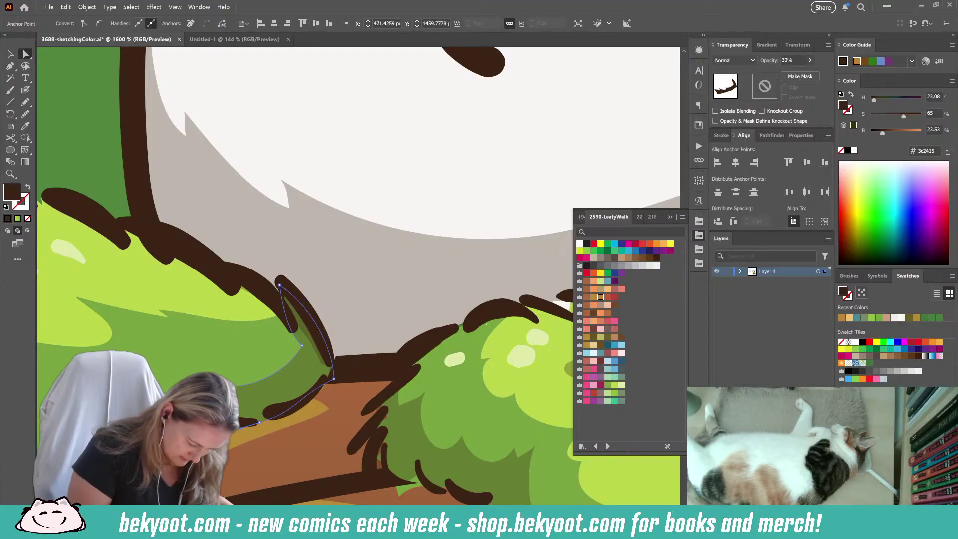
- Raise the lower edge of the middle cat's belly shadow to follow the outline at the crest of the large moss mound
{"action": "left_click_drag", "start_coordinate": [269, 353], "coordinate": [261, 386]}
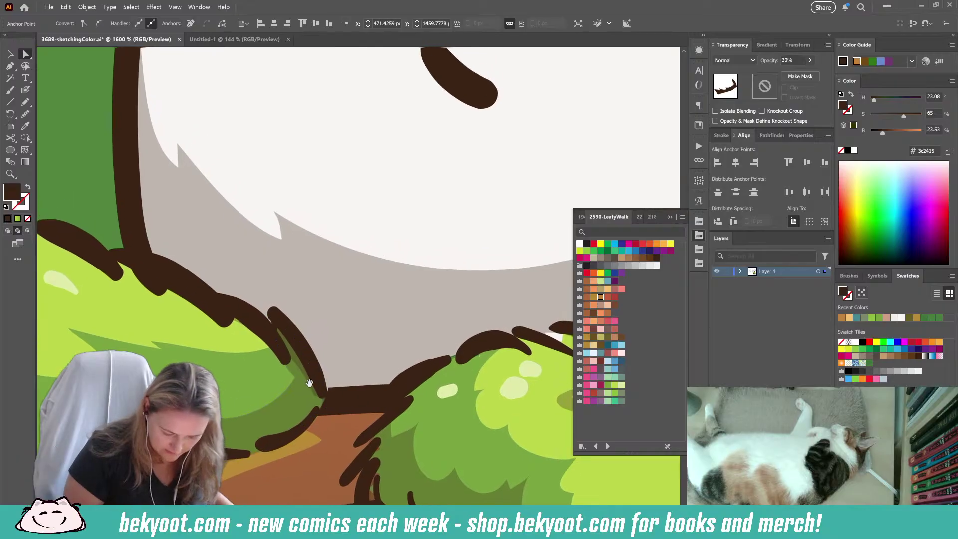
{"action": "left_click_drag", "start_coordinate": [525, 368], "coordinate": [327, 334]}
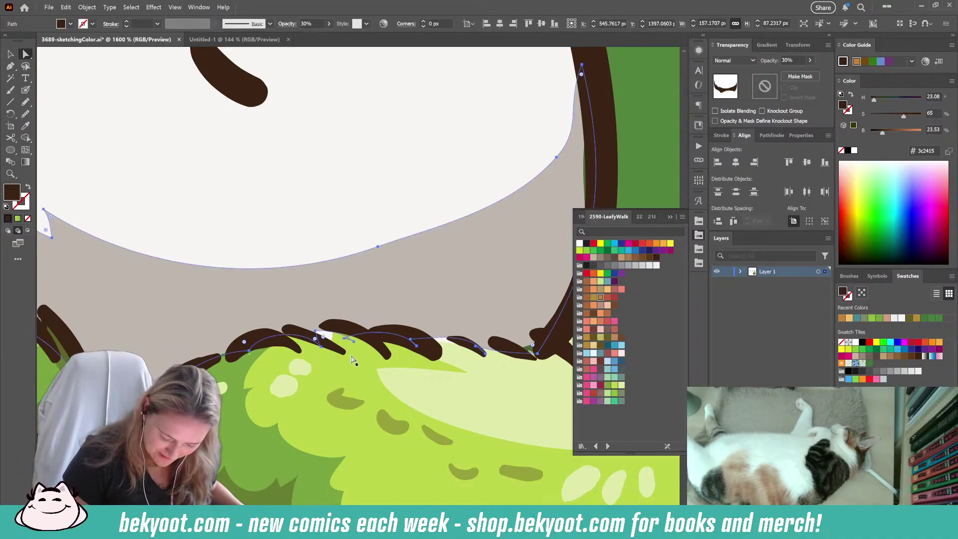
{"action": "left_click", "coordinate": [354, 345]}
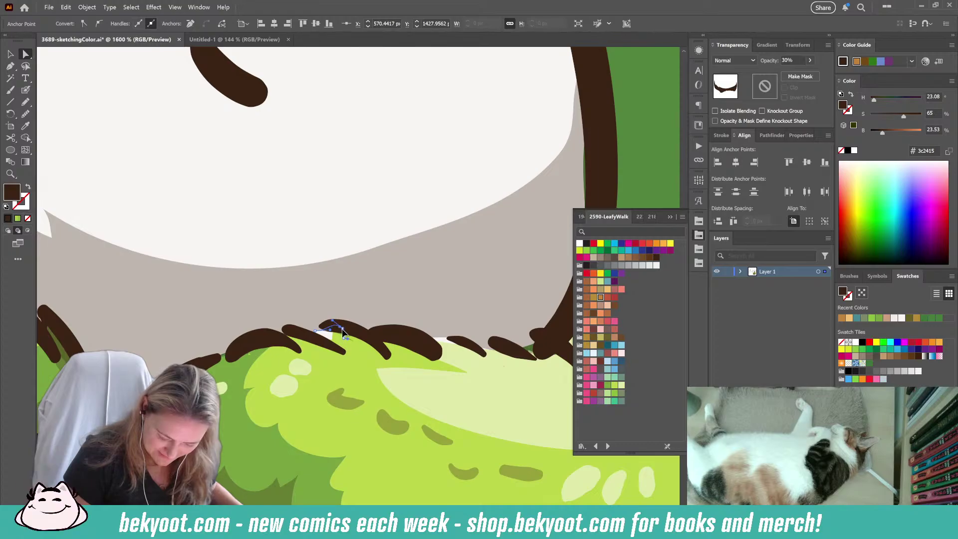
{"action": "left_click", "coordinate": [362, 338]}
- Pull the off-white body fill's lower edge up to the outline and tuck the mid-green moss fill's upper-left tip under it
{"action": "left_click", "coordinate": [347, 225]}
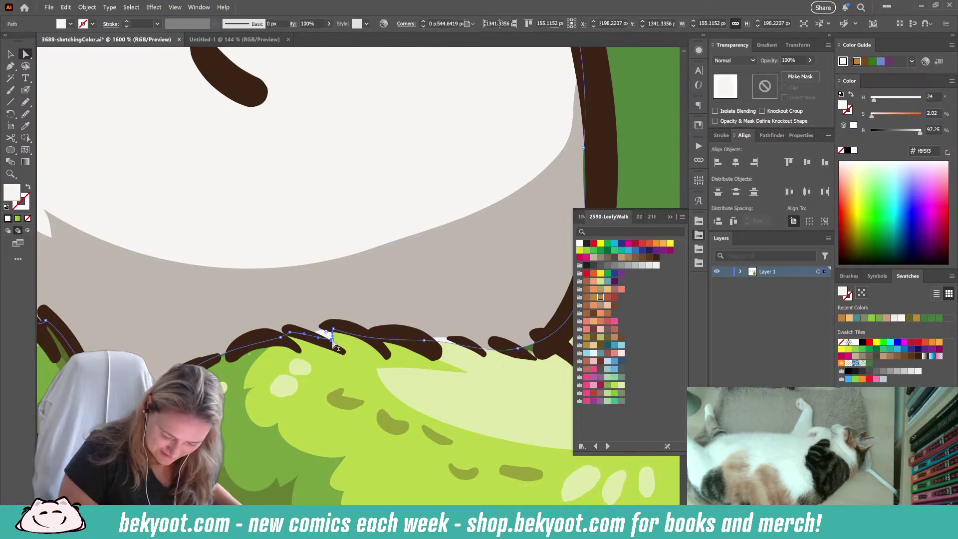
{"action": "left_click", "coordinate": [310, 334]}
{"action": "left_click", "coordinate": [324, 344]}
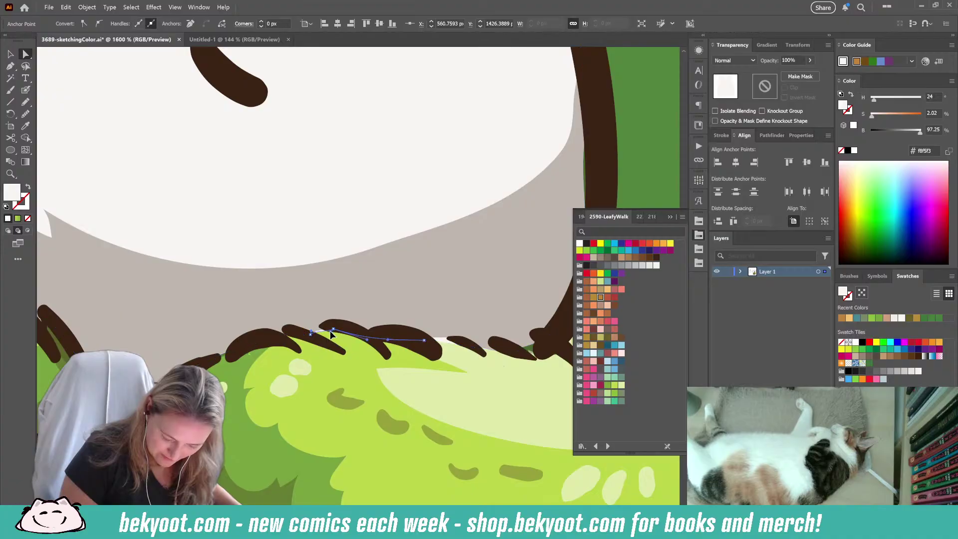
{"action": "left_click", "coordinate": [248, 355]}
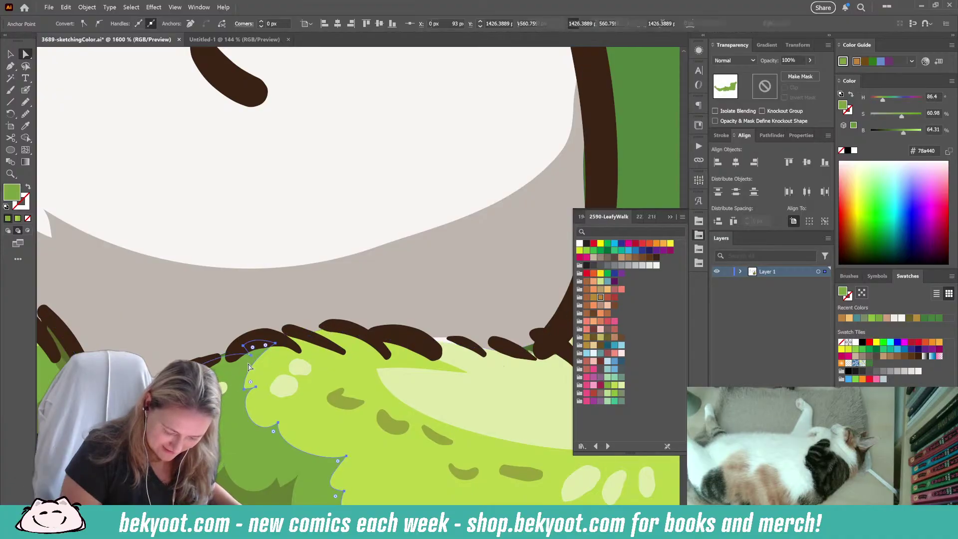
{"action": "left_click", "coordinate": [240, 354]}
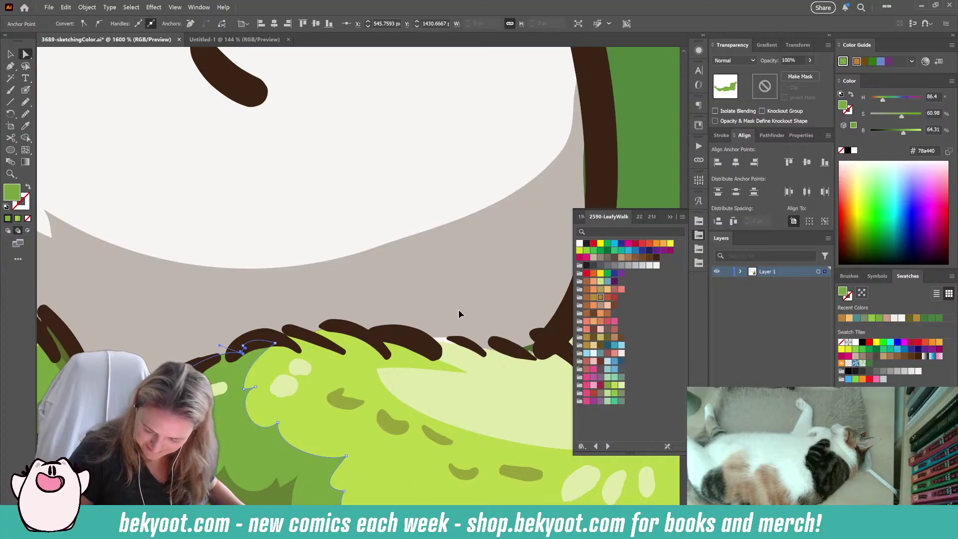
- Reshape the belly shadow's lower-right edge to cover the white gap between the outline strokes above the large moss mound
{"action": "left_click", "coordinate": [447, 349]}
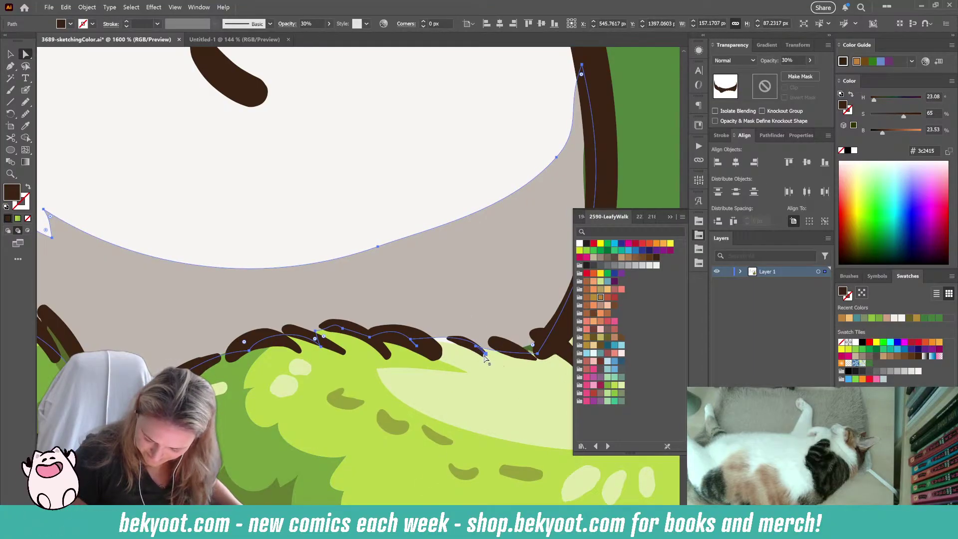
{"action": "left_click", "coordinate": [476, 348]}
{"action": "left_click_drag", "start_coordinate": [477, 353], "coordinate": [460, 348]}
{"action": "left_click", "coordinate": [417, 344]}
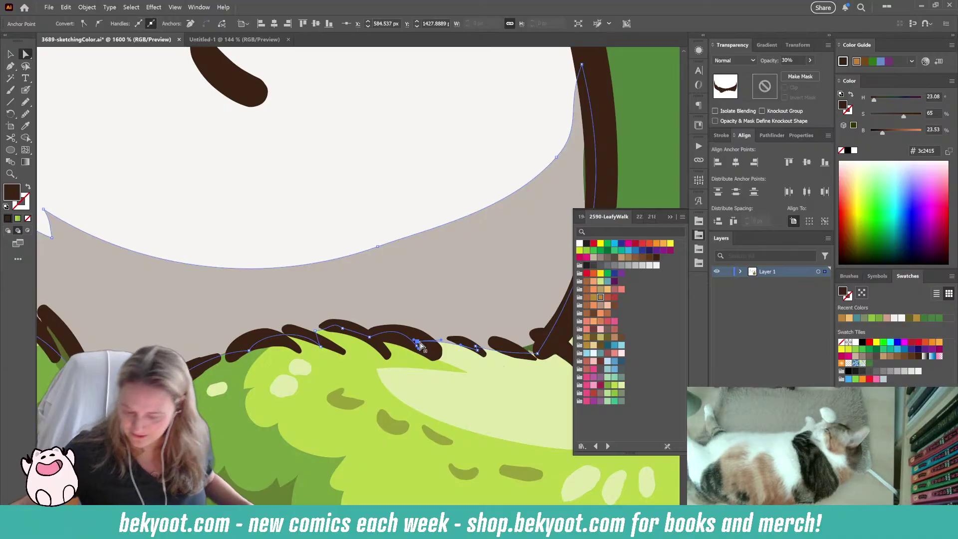
- Adjust the upper tip of the belly shadow along the middle cat's right side and clear the selection
{"action": "key", "text": "ctrl+minus"}
{"action": "key", "text": "ctrl+minus"}
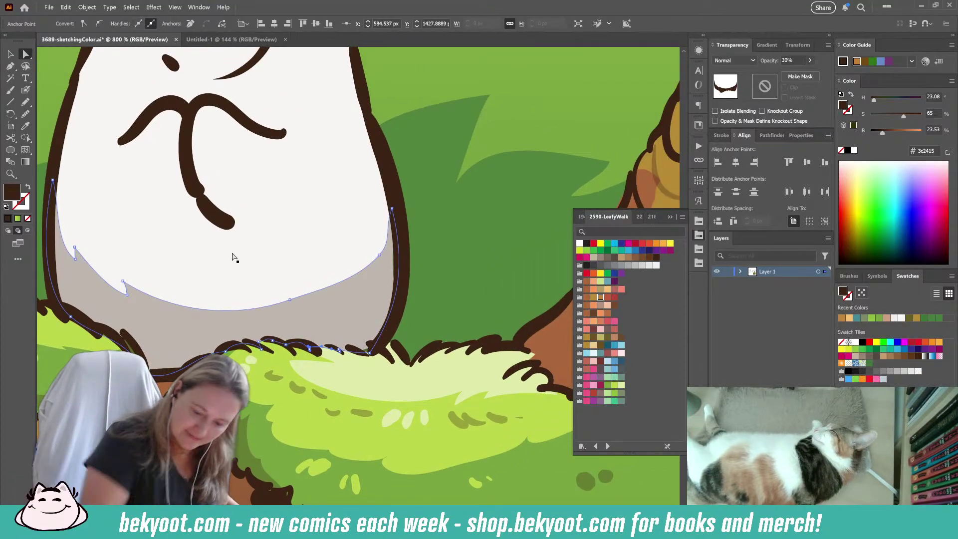
{"action": "left_click", "coordinate": [392, 218]}
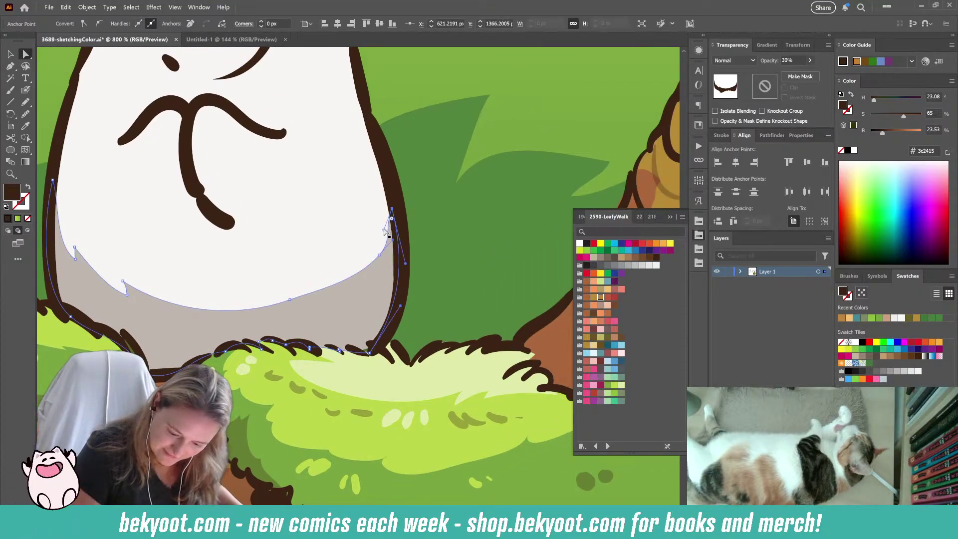
{"action": "left_click", "coordinate": [426, 315]}
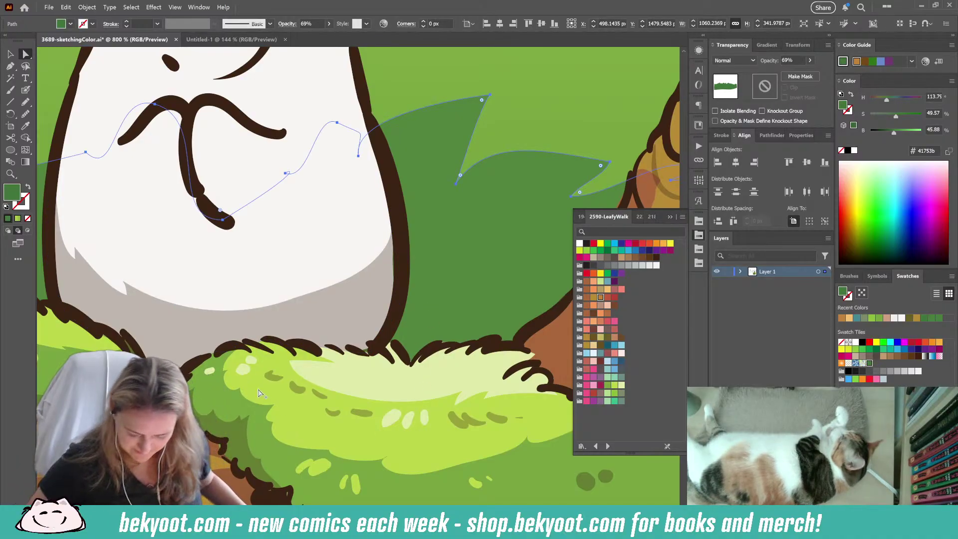
{"action": "scroll", "coordinate": [255, 392], "scroll_direction": "down", "scroll_amount": 8}
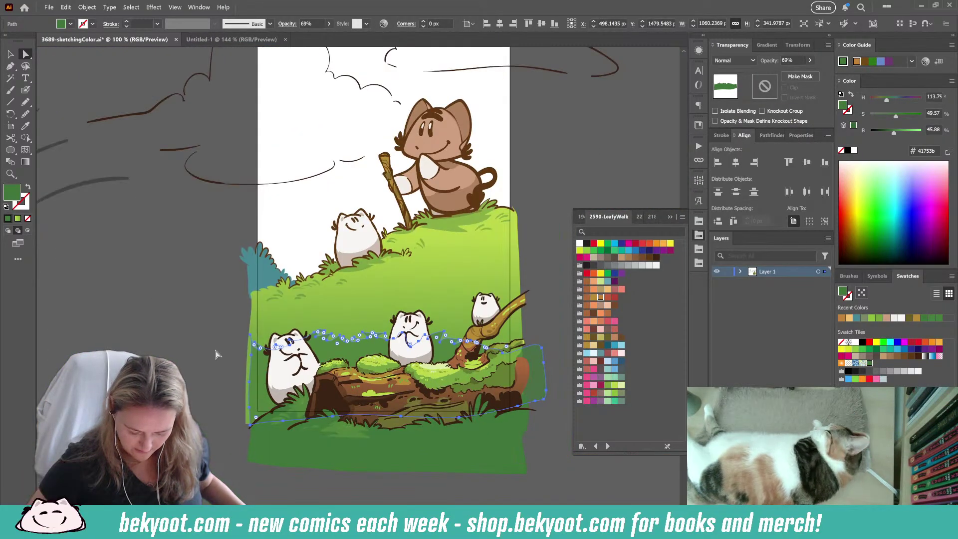
{"action": "left_click", "coordinate": [163, 327]}
- Isolate the artwork group containing the clouds and recolour the cloud outlines to very pale blue #e6f5fd
{"action": "scroll", "coordinate": [367, 306], "scroll_direction": "up", "scroll_amount": 3}
{"action": "left_click_drag", "start_coordinate": [368, 335], "coordinate": [466, 354]}
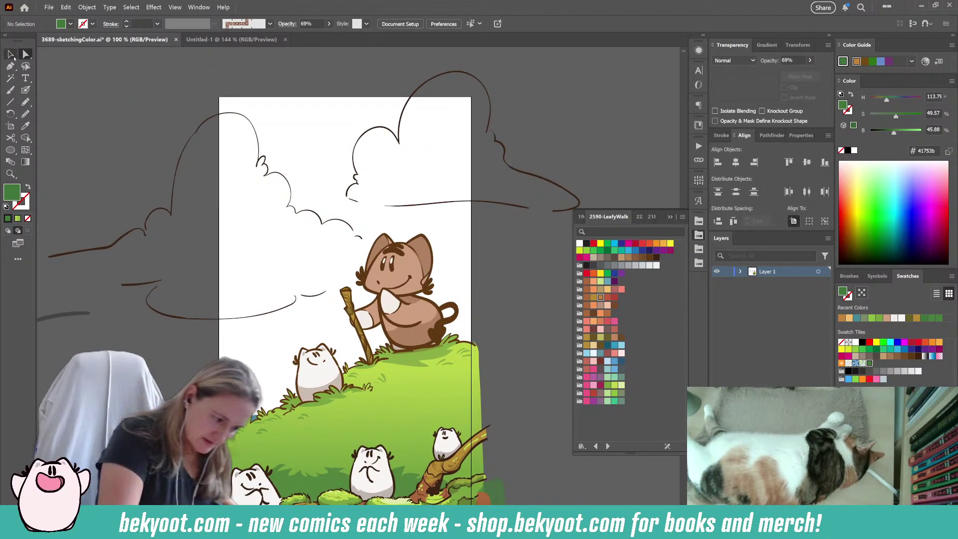
{"action": "left_click", "coordinate": [12, 55]}
{"action": "left_click", "coordinate": [398, 135]}
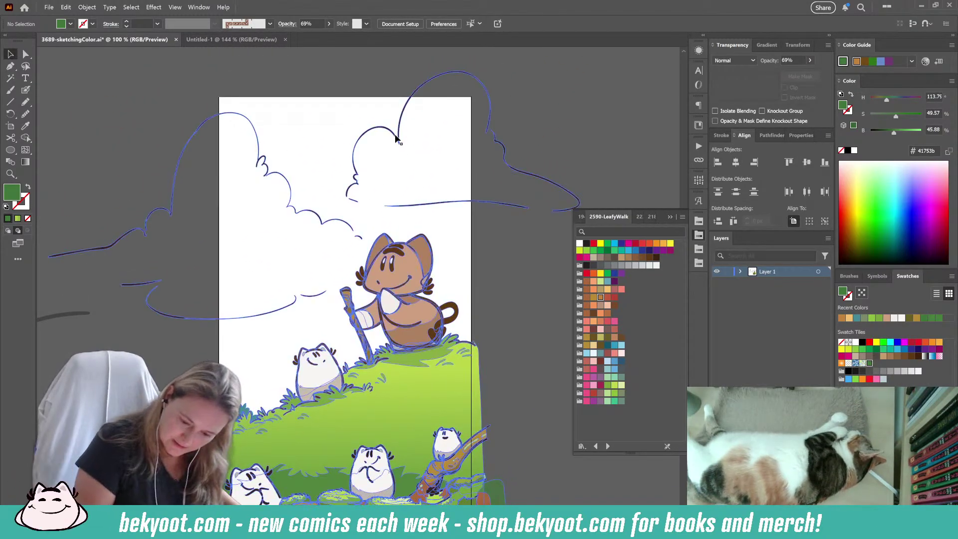
{"action": "double_click", "coordinate": [461, 206]}
{"action": "left_click_drag", "start_coordinate": [504, 281], "coordinate": [483, 275]}
{"action": "left_click", "coordinate": [453, 200]}
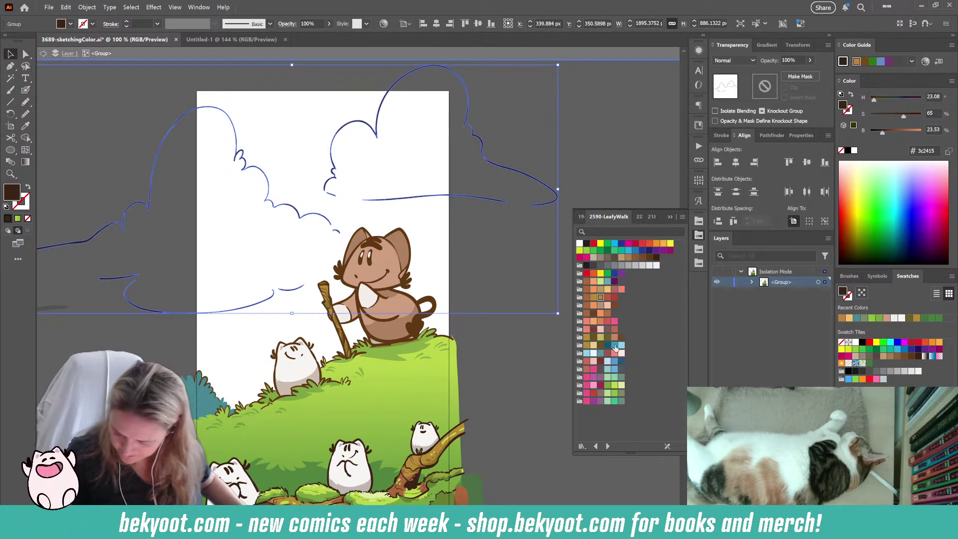
{"action": "left_click", "coordinate": [593, 353]}
{"action": "left_click", "coordinate": [481, 307]}
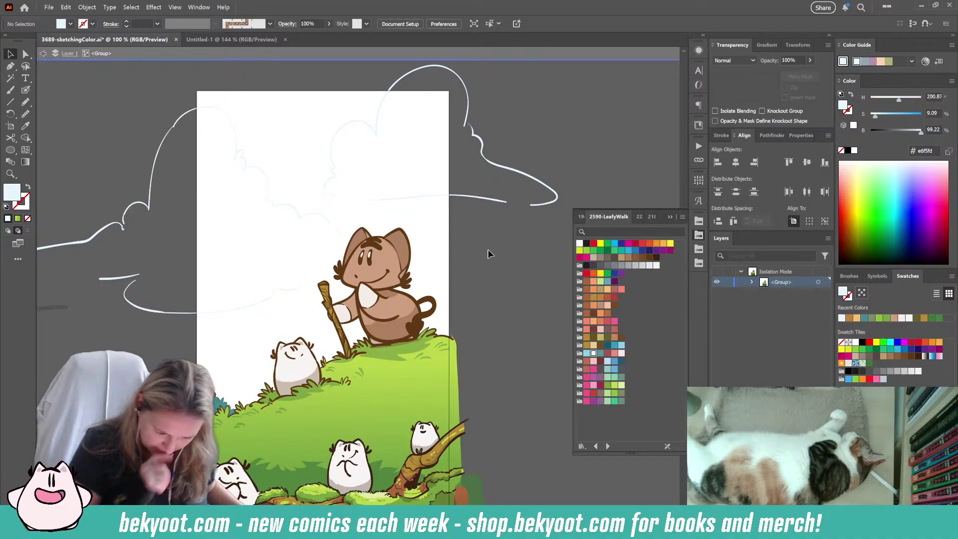
- Draw a blue #2f9bc3 rectangle about 932 by 1193 px behind the artwork, covering the whole sky area
{"action": "left_click", "coordinate": [19, 150]}
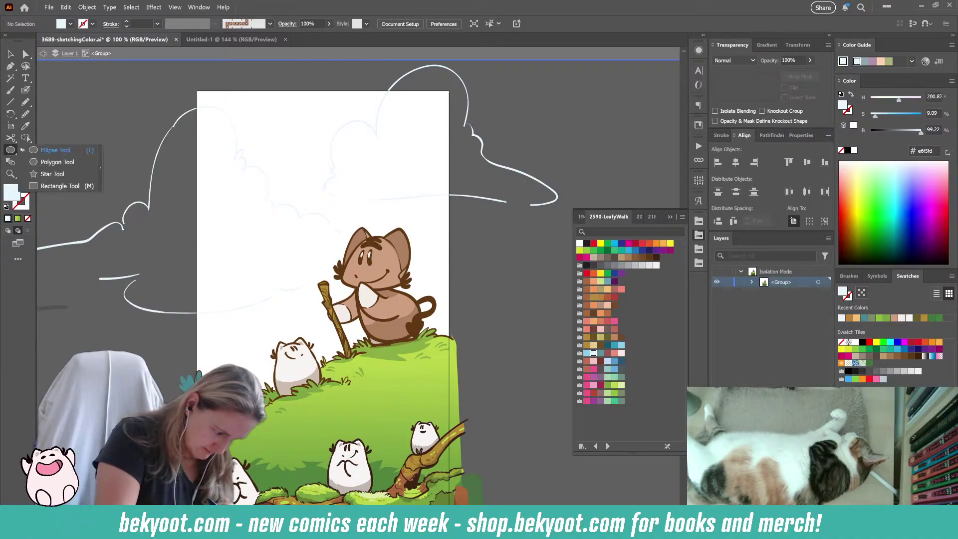
{"action": "left_click", "coordinate": [43, 186]}
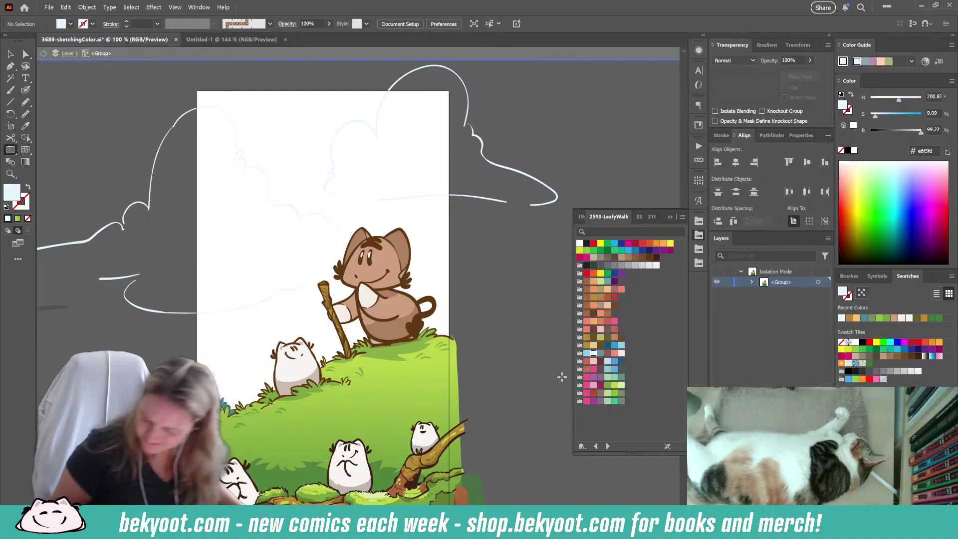
{"action": "left_click", "coordinate": [614, 345]}
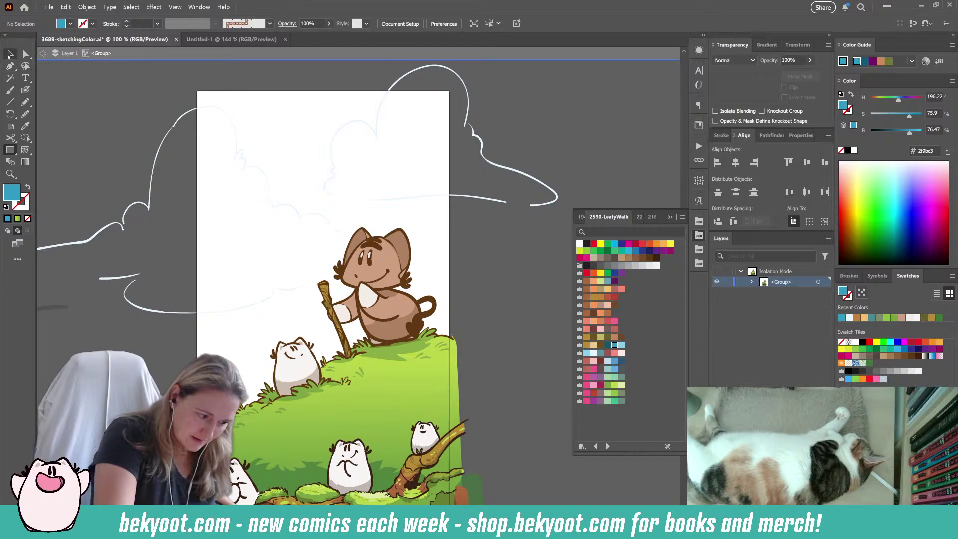
{"action": "left_click_drag", "start_coordinate": [192, 85], "coordinate": [454, 419]}
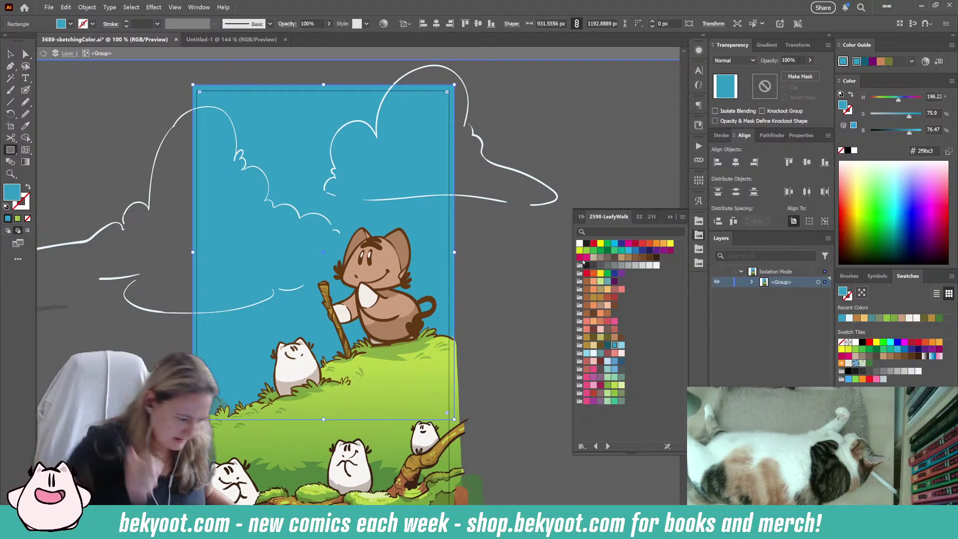
- Give the sky rectangle a linear gradient at 90°, from light blue #8cd0e9 near the hill to #2f9bc3 at the top
{"action": "left_click", "coordinate": [18, 219]}
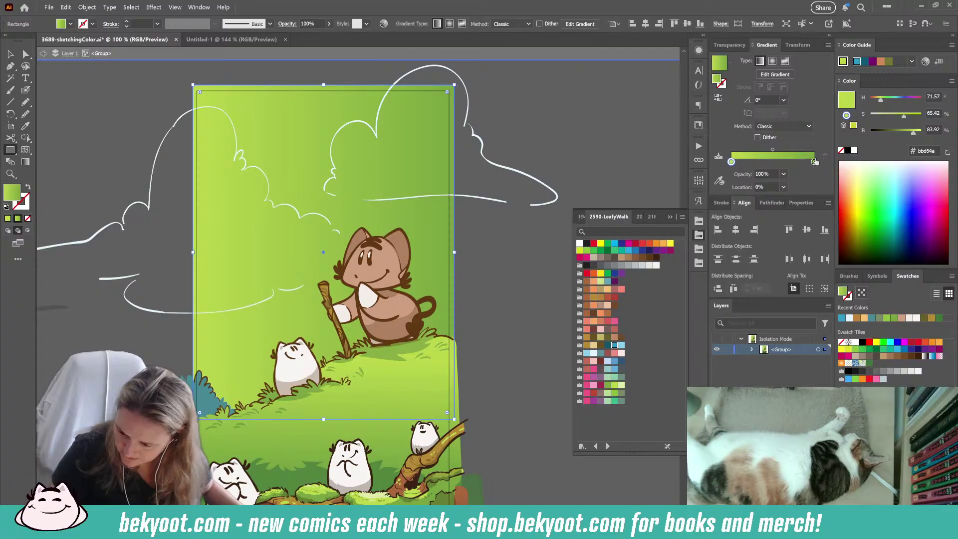
{"action": "left_click_drag", "start_coordinate": [814, 163], "coordinate": [814, 162]}
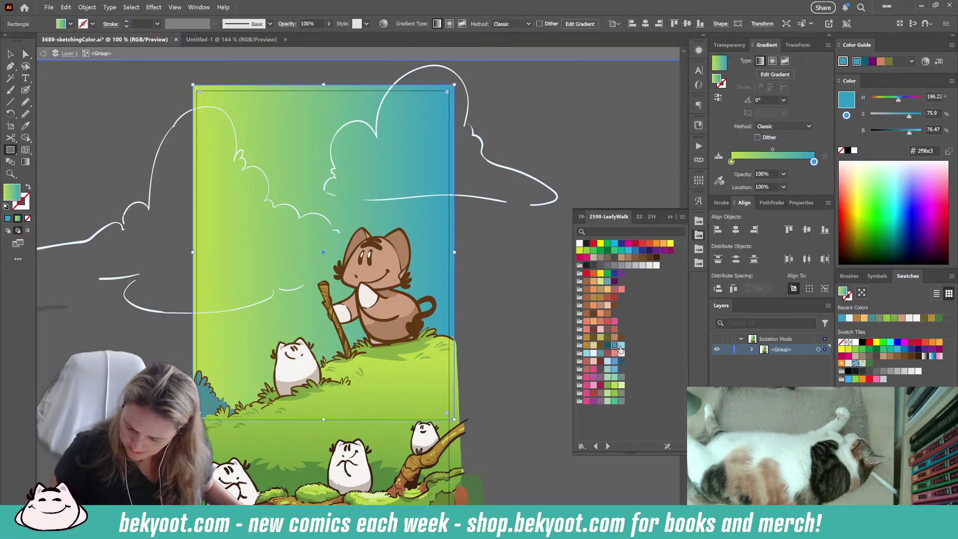
{"action": "left_click_drag", "start_coordinate": [731, 163], "coordinate": [731, 163]}
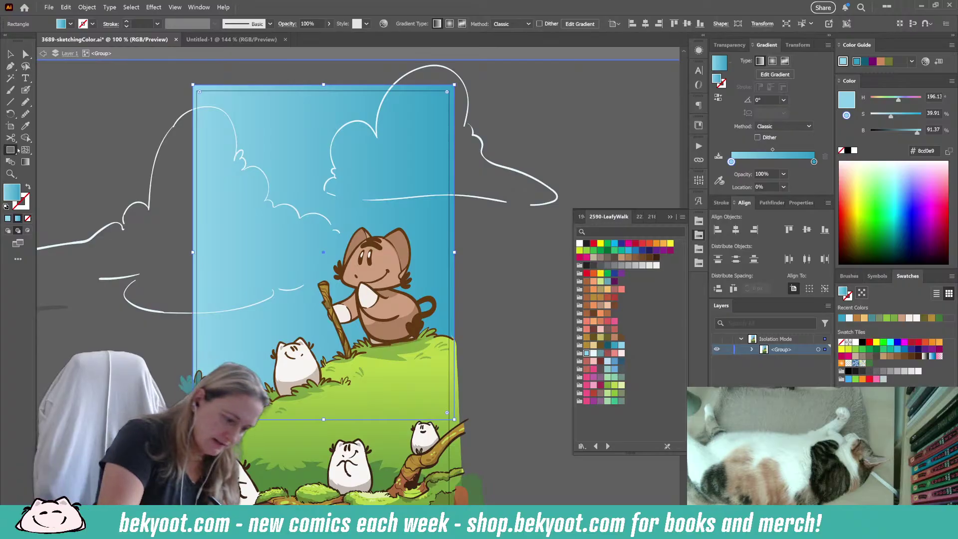
{"action": "left_click", "coordinate": [25, 162]}
{"action": "left_click_drag", "start_coordinate": [324, 337], "coordinate": [324, 95]}
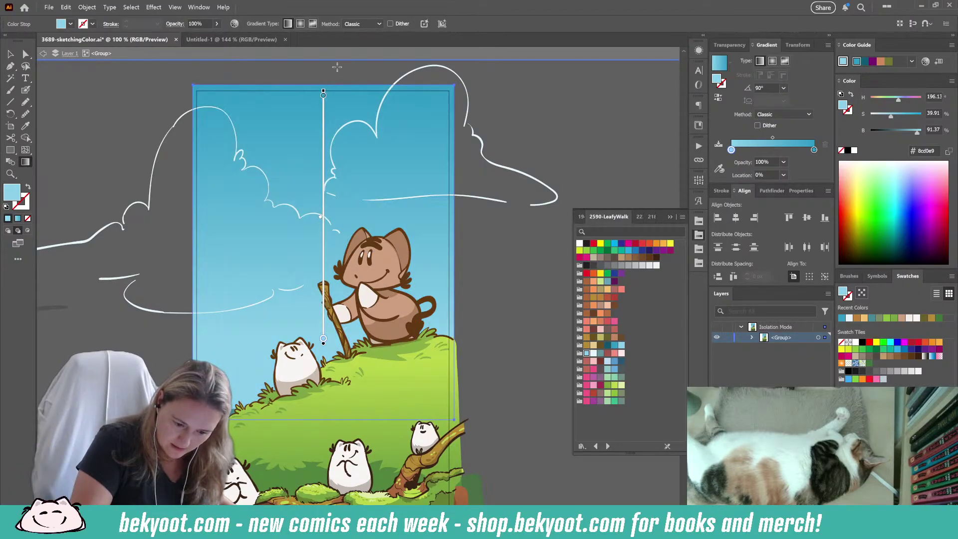
{"action": "key", "text": "ctrl+shift+a"}
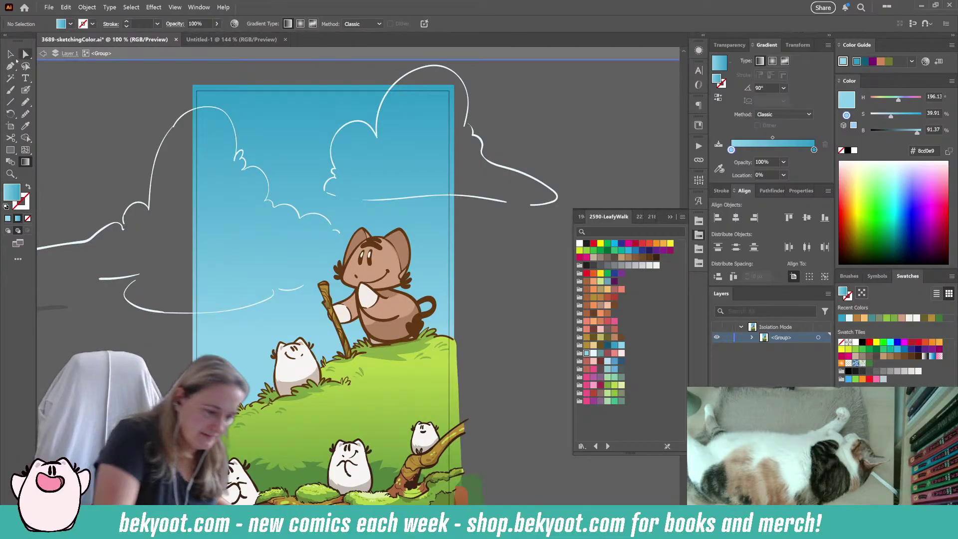
- Sketch the right cloud's shaded base with the Pencil tool along its lower outline, about 802 by 169 px
{"action": "key", "text": "v"}
{"action": "left_click_drag", "start_coordinate": [400, 278], "coordinate": [402, 299]}
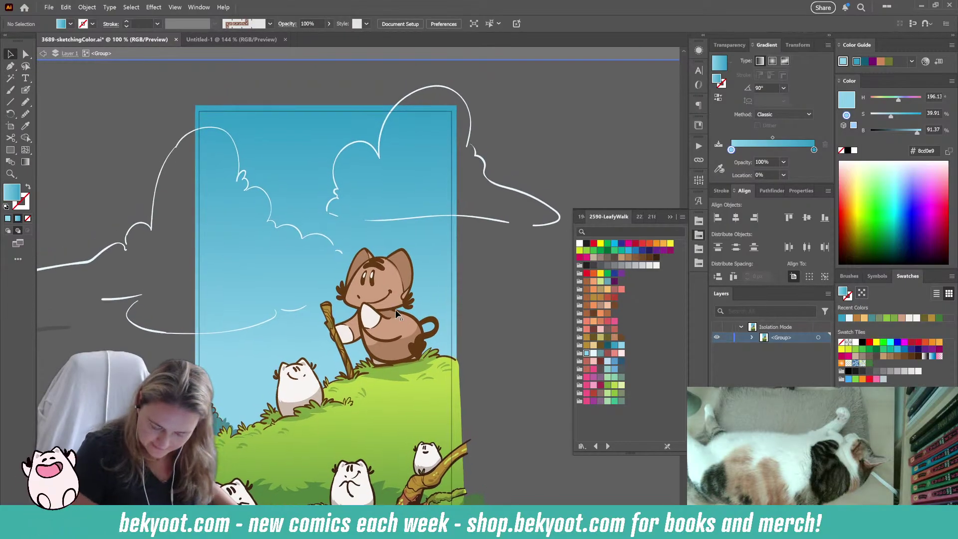
{"action": "key", "text": "n"}
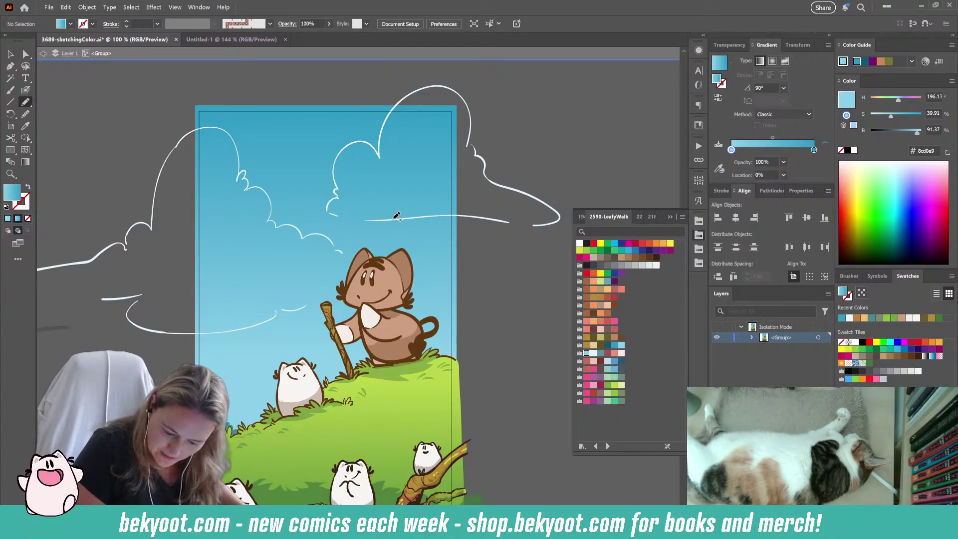
{"action": "mouse_move", "coordinate": [394, 218]}
{"action": "left_mouse_down"}
{"action": "mouse_move", "coordinate": [328, 211]}
{"action": "mouse_move", "coordinate": [415, 199]}
{"action": "mouse_move", "coordinate": [453, 175]}
{"action": "mouse_move", "coordinate": [496, 208]}
{"action": "mouse_move", "coordinate": [559, 217]}
{"action": "mouse_move", "coordinate": [439, 212]}
{"action": "mouse_move", "coordinate": [334, 223]}
{"action": "left_mouse_up"}
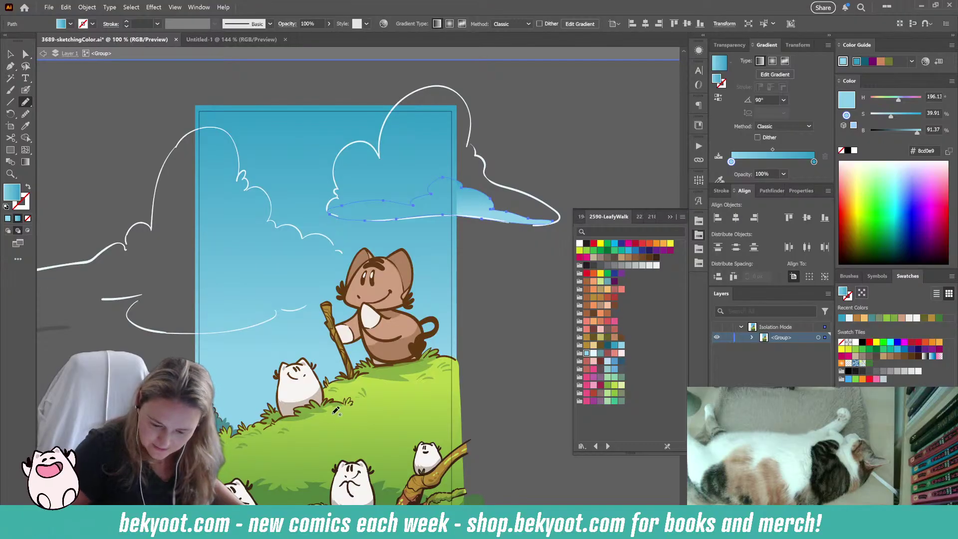
- Bring the right cloud's shadow shape in front of the sky and fill it with solid blue #2f9bc3
{"action": "left_click", "coordinate": [619, 344]}
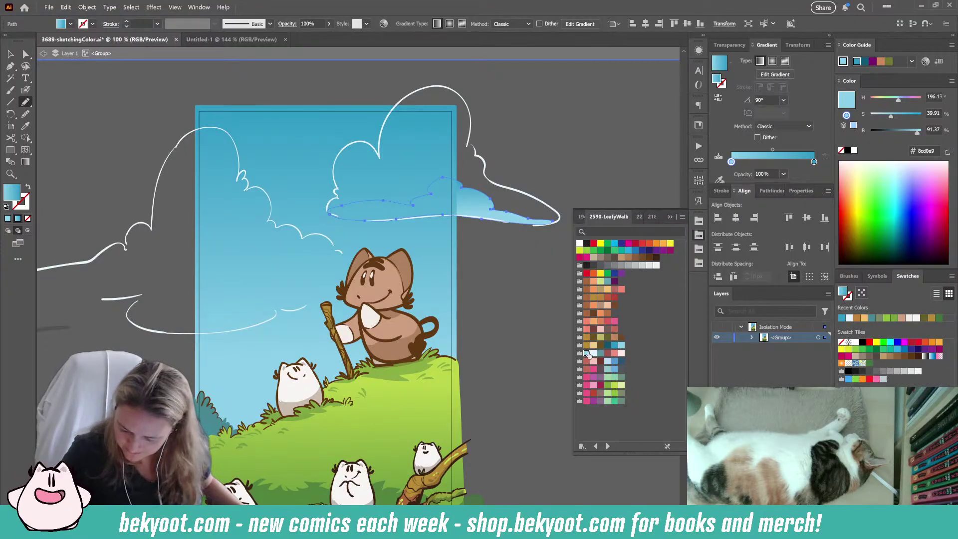
{"action": "key", "text": "ctrl+shift+bracketright"}
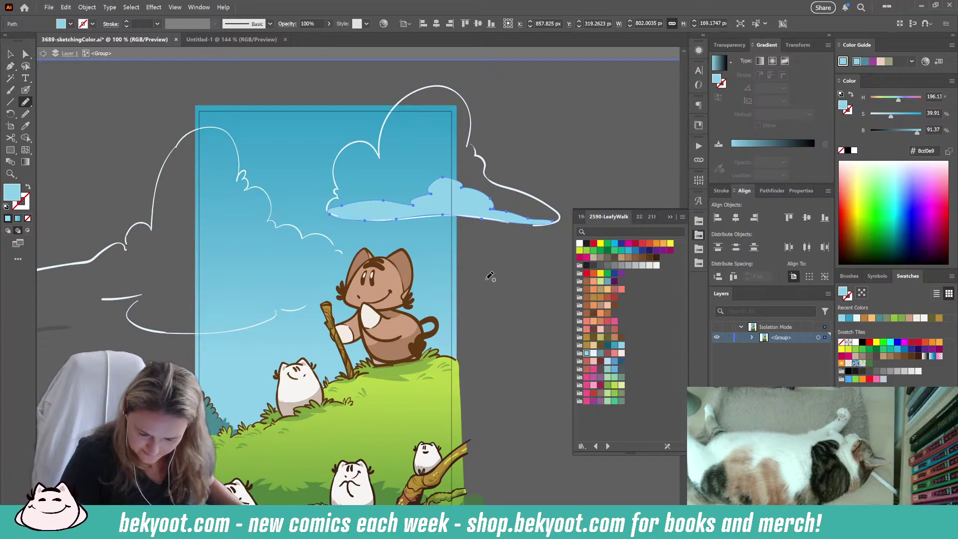
{"action": "left_click", "coordinate": [614, 345]}
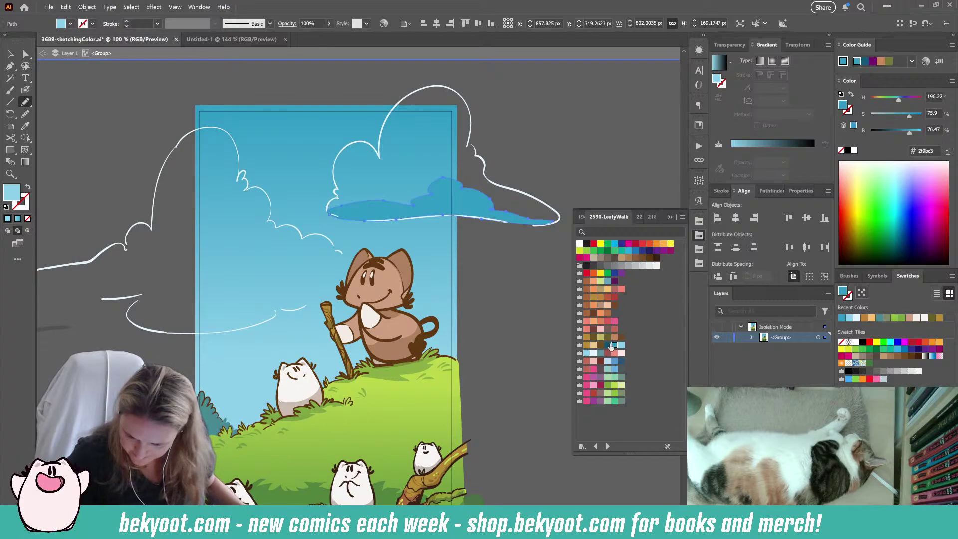
{"action": "left_click", "coordinate": [502, 277], "text": "ctrl"}
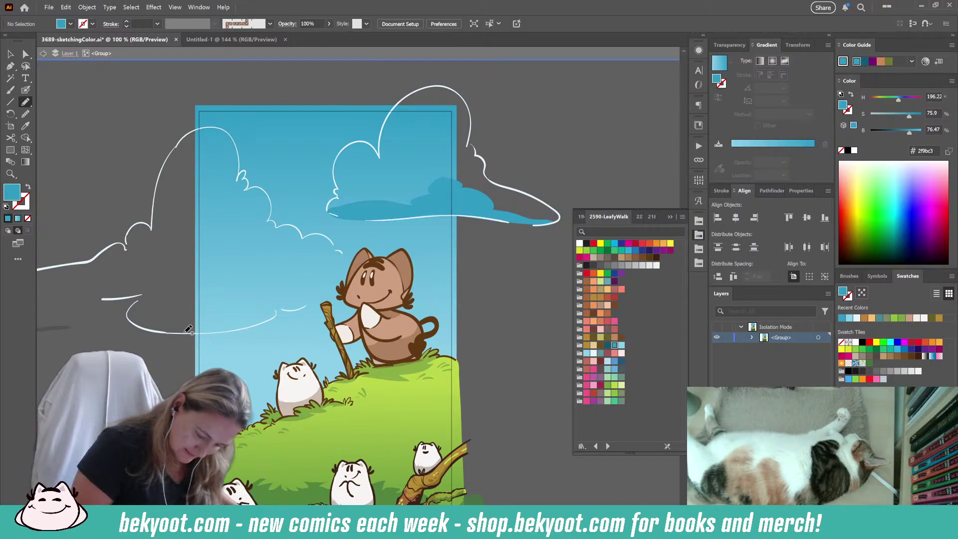
- Sketch the left cloud's shaded base in #2f9bc3, about 845 by 209 px, and select both cloud shadow shapes
{"action": "mouse_move", "coordinate": [142, 295]}
{"action": "left_mouse_down"}
{"action": "mouse_move", "coordinate": [179, 284]}
{"action": "mouse_move", "coordinate": [310, 294]}
{"action": "mouse_move", "coordinate": [367, 280]}
{"action": "mouse_move", "coordinate": [278, 306]}
{"action": "mouse_move", "coordinate": [240, 329]}
{"action": "mouse_move", "coordinate": [199, 333]}
{"action": "mouse_move", "coordinate": [131, 323]}
{"action": "mouse_move", "coordinate": [142, 297]}
{"action": "left_mouse_up"}
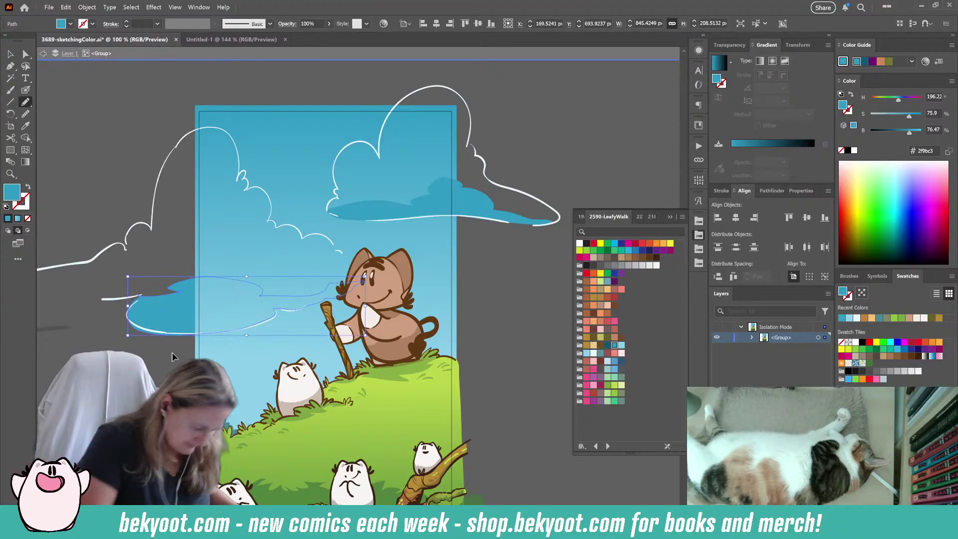
{"action": "left_click", "coordinate": [15, 49]}
{"action": "left_click_drag", "start_coordinate": [391, 208], "coordinate": [227, 327]}
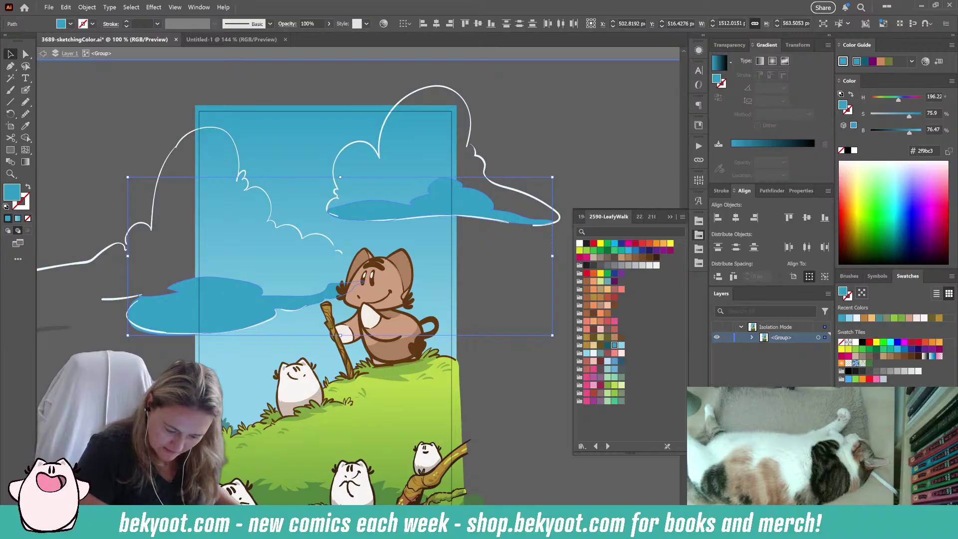
- Move both cloud shadow shapes into the group holding the white cloud outlines, keeping them in the same place
{"action": "key", "text": "Delete"}
{"action": "key", "text": "ctrl+a"}
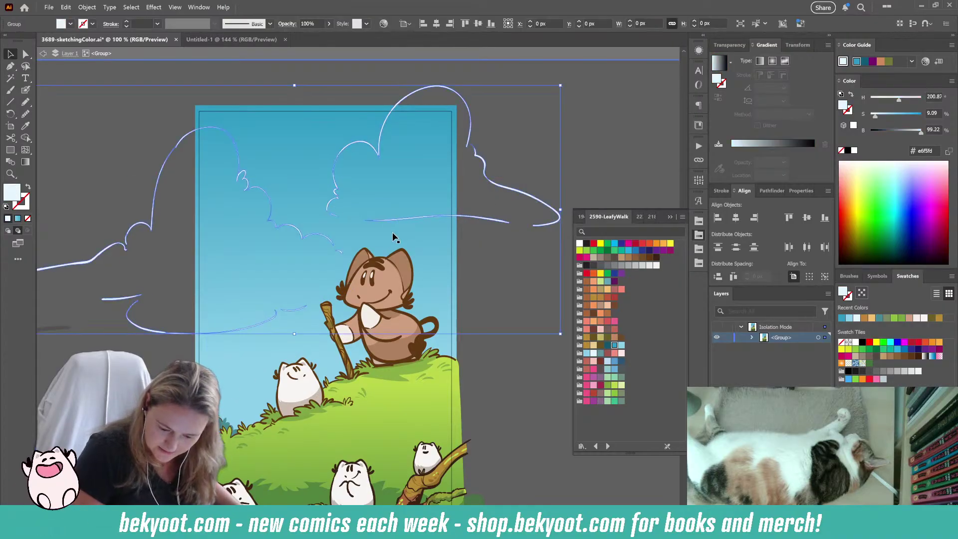
{"action": "double_click", "coordinate": [405, 217]}
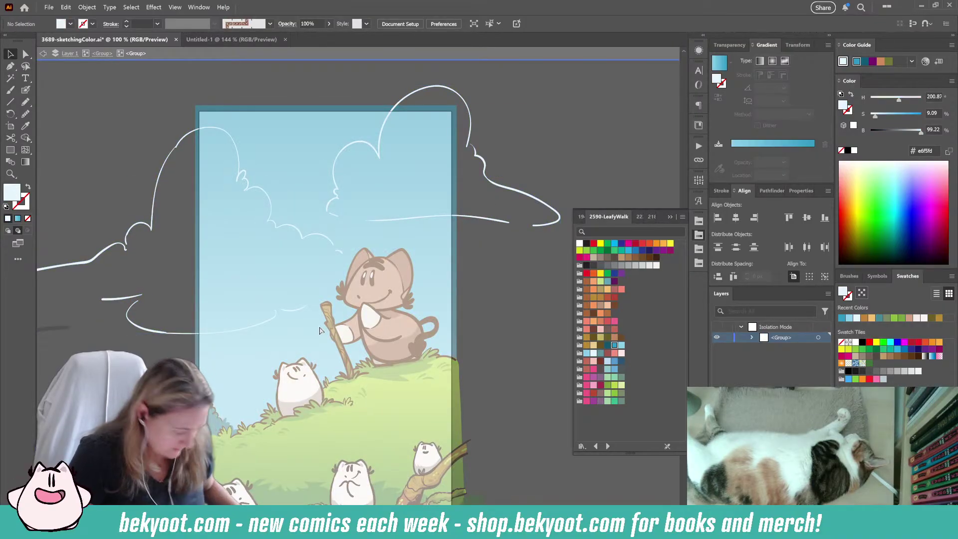
{"action": "key", "text": "ctrl+z"}
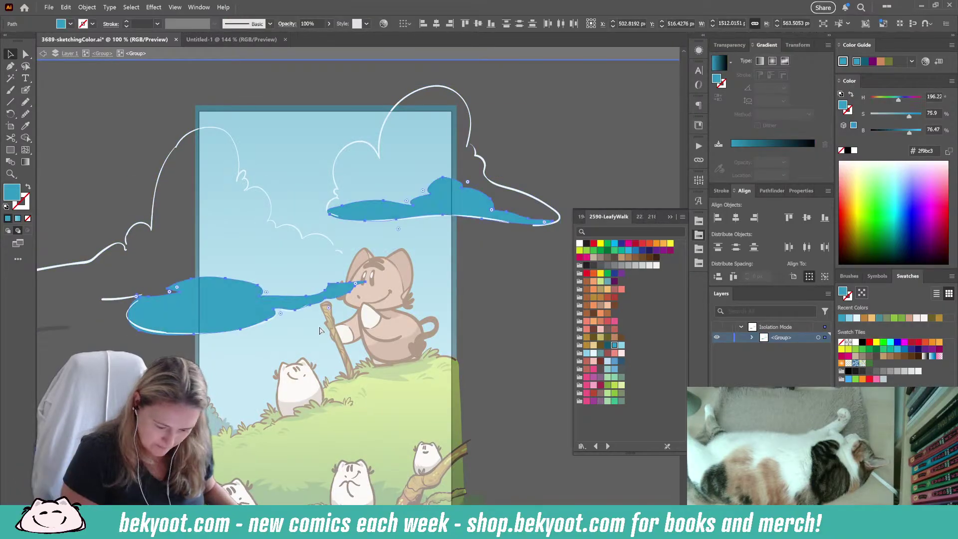
- Fill both cloud shadow shapes with muted purple #8b6a8b and set their opacity to 30%
{"action": "left_click", "coordinate": [483, 263]}
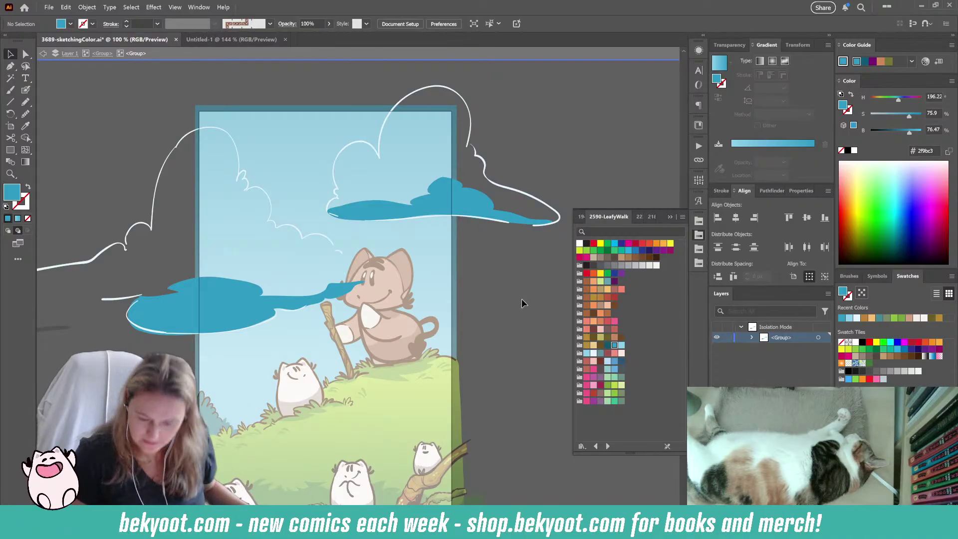
{"action": "left_click", "coordinate": [280, 310]}
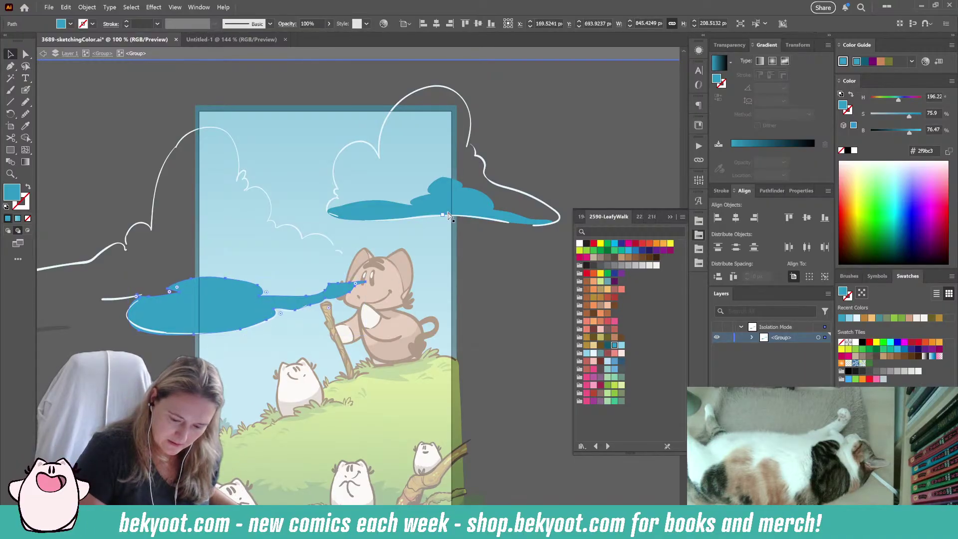
{"action": "left_click", "coordinate": [447, 217], "text": "shift"}
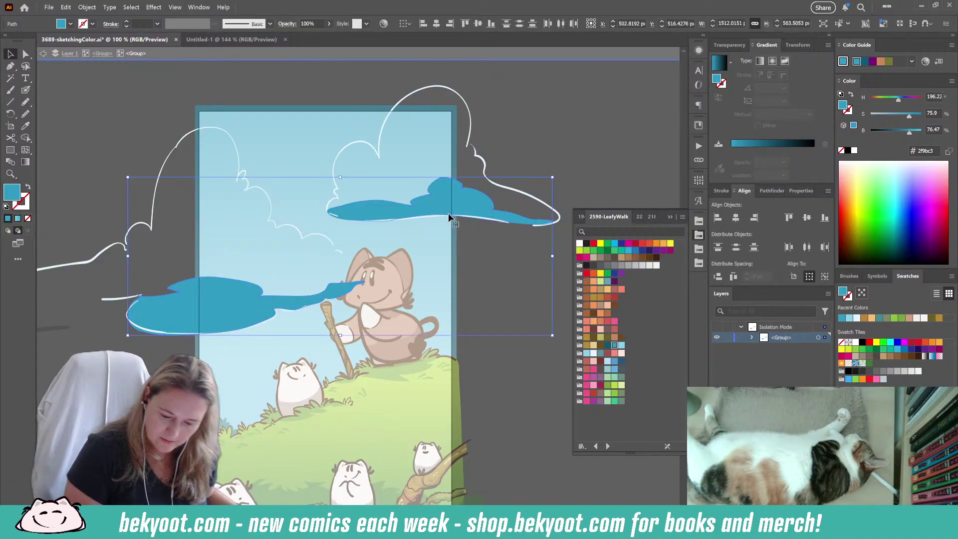
{"action": "left_click", "coordinate": [601, 376]}
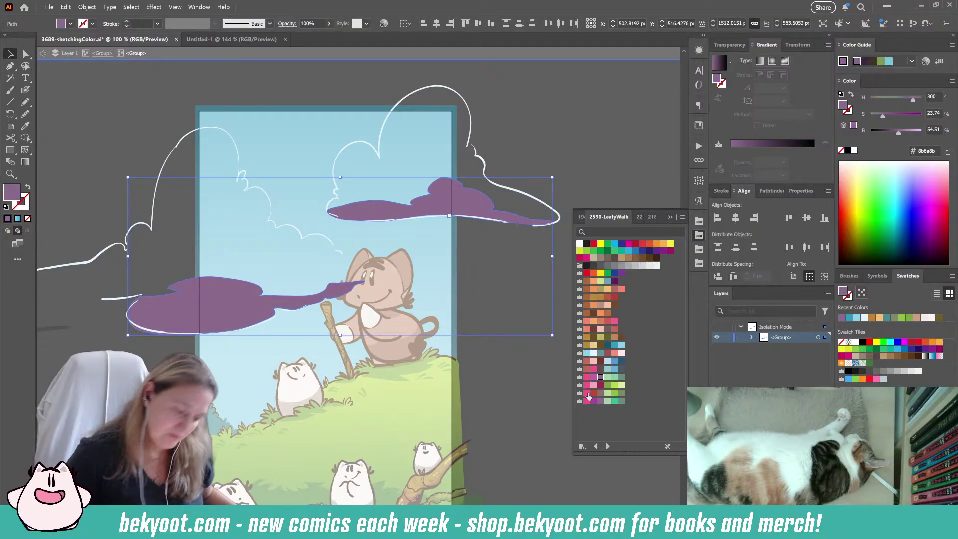
{"action": "left_click", "coordinate": [797, 45]}
{"action": "left_click", "coordinate": [730, 45]}
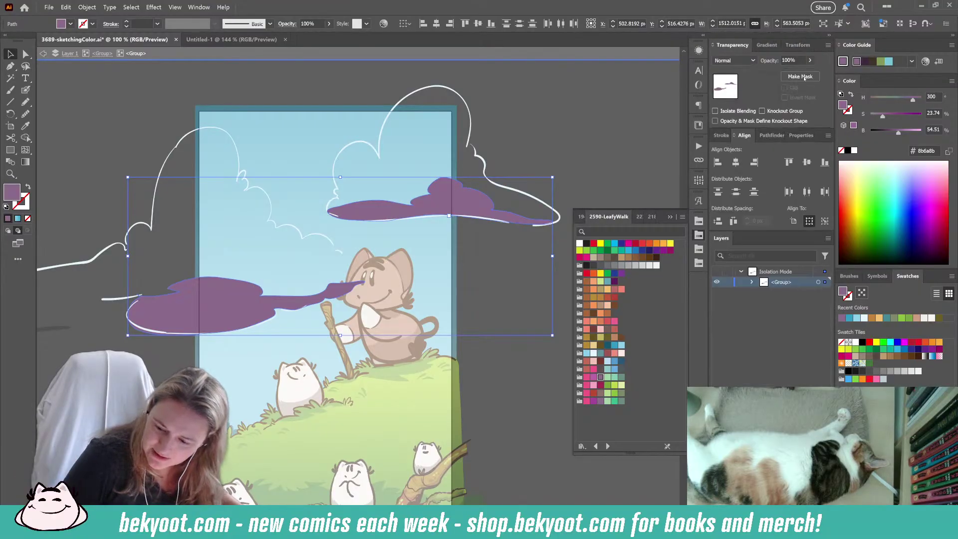
{"action": "type", "text": "3"}
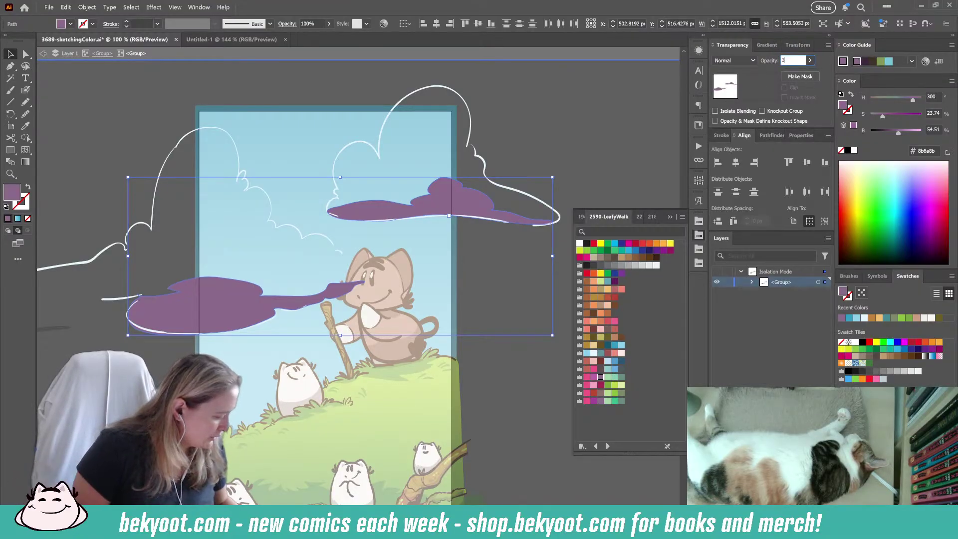
{"action": "type", "text": "0"}
{"action": "key", "text": "Return"}
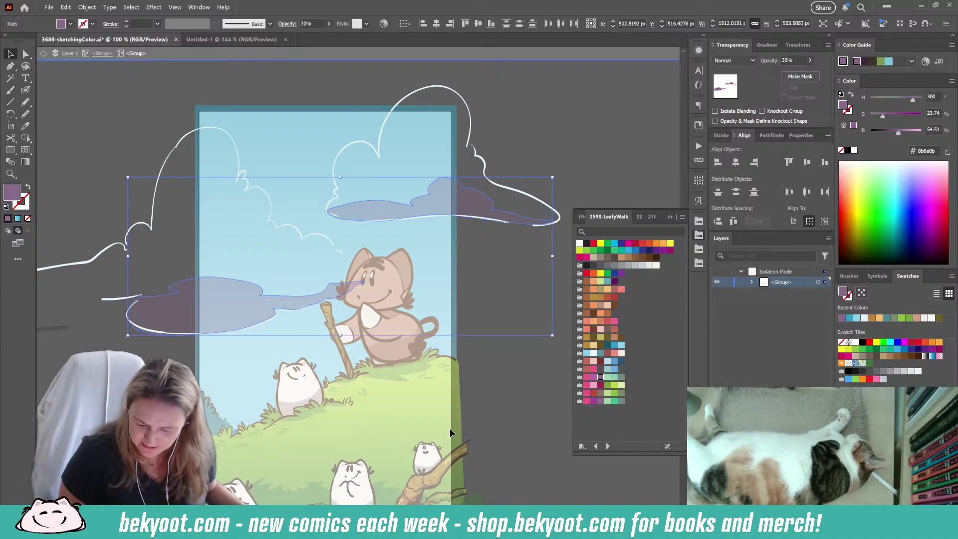
- Try dark blue #2a5576 on both cloud shadow shapes, then fill them with the lighter blue #5599ce
{"action": "left_click", "coordinate": [621, 361]}
{"action": "left_click", "coordinate": [489, 355]}
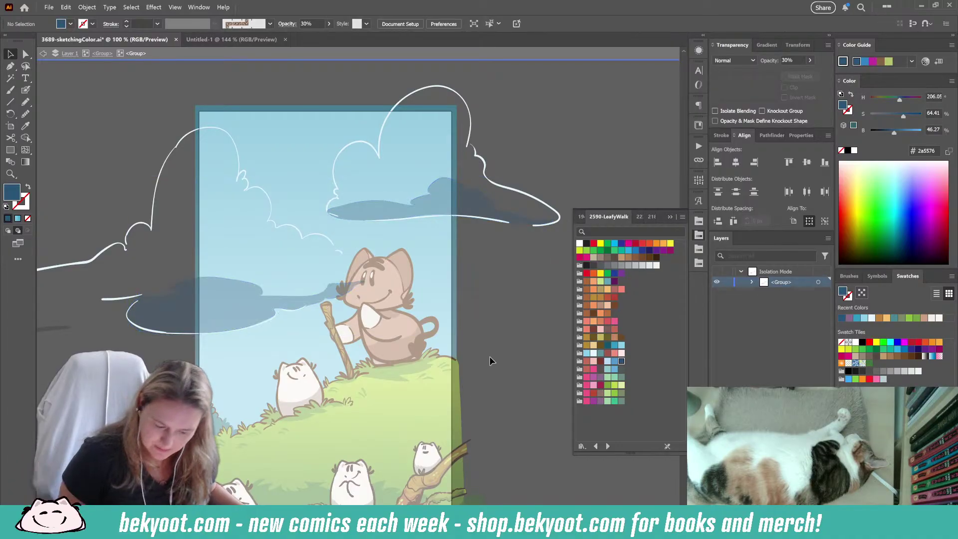
{"action": "left_click", "coordinate": [269, 305]}
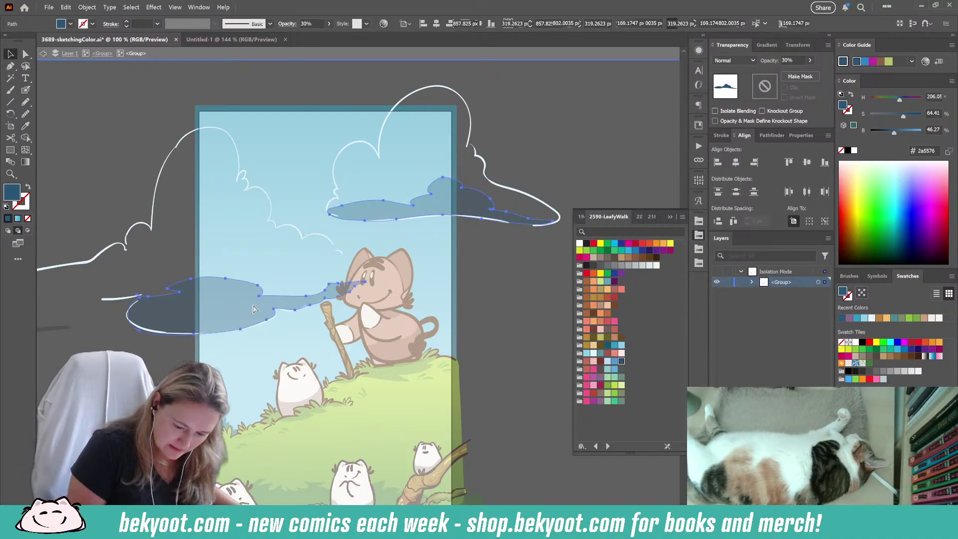
{"action": "left_click", "coordinate": [614, 360]}
{"action": "left_click", "coordinate": [492, 380]}
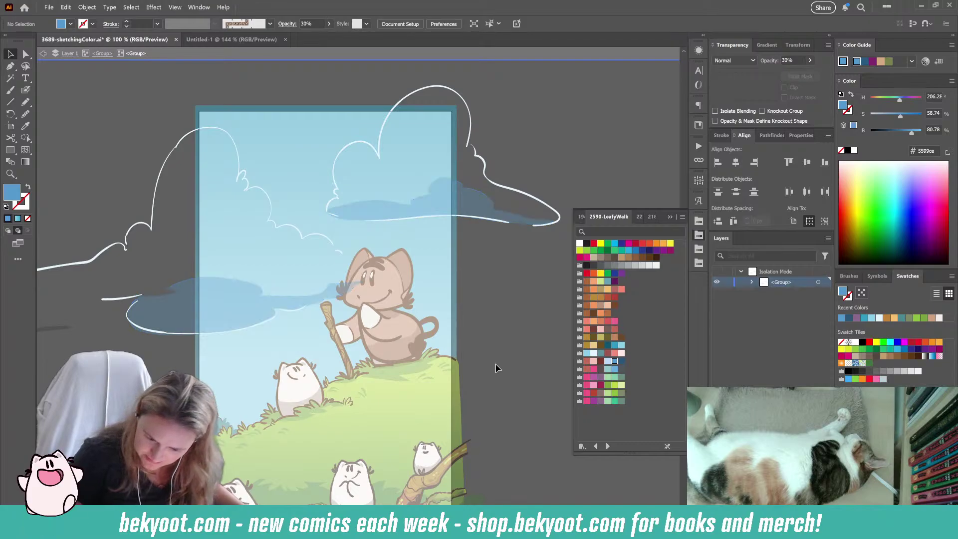
- Sketch a #2f9bc3 accent shape with the Pencil tool where the left cloud's two bumps meet, about 152 by 271 px
{"action": "key", "text": "n"}
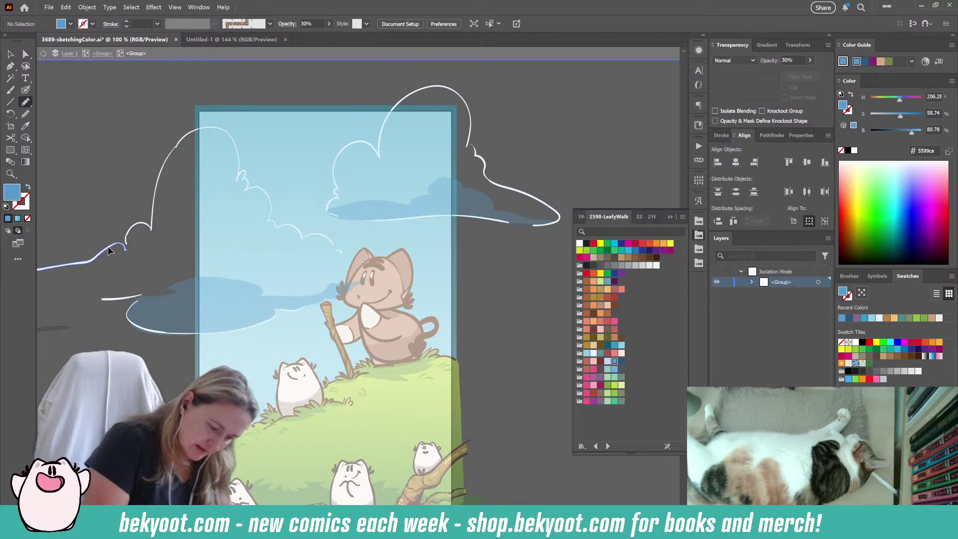
{"action": "left_click", "coordinate": [109, 248], "text": "ctrl"}
{"action": "key", "text": "ctrl+shift+a"}
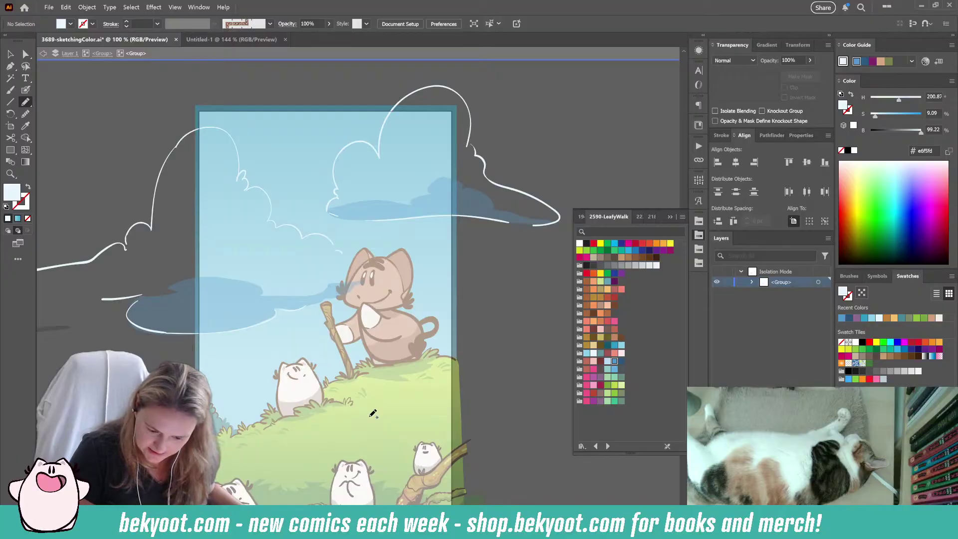
{"action": "key", "text": "a"}
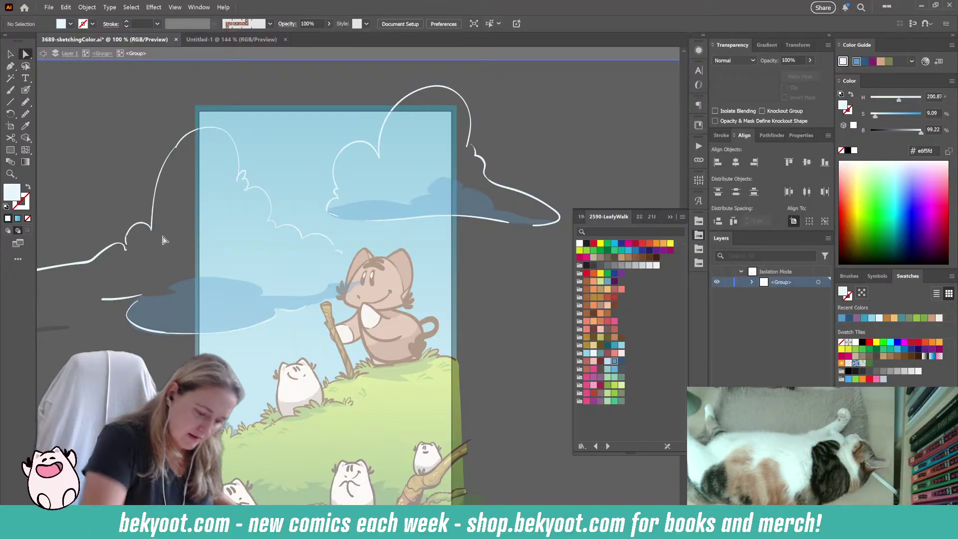
{"action": "left_click", "coordinate": [614, 345]}
{"action": "left_click", "coordinate": [26, 100]}
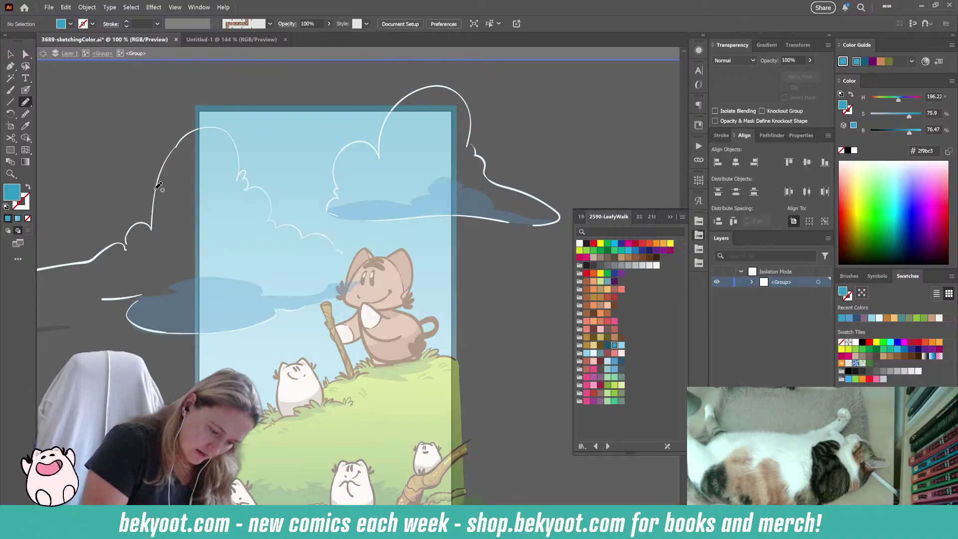
{"action": "mouse_move", "coordinate": [162, 223]}
{"action": "left_mouse_down"}
{"action": "mouse_move", "coordinate": [186, 236]}
{"action": "mouse_move", "coordinate": [164, 265]}
{"action": "mouse_move", "coordinate": [150, 221]}
{"action": "left_mouse_up"}
{"action": "right_click", "coordinate": [153, 171]}
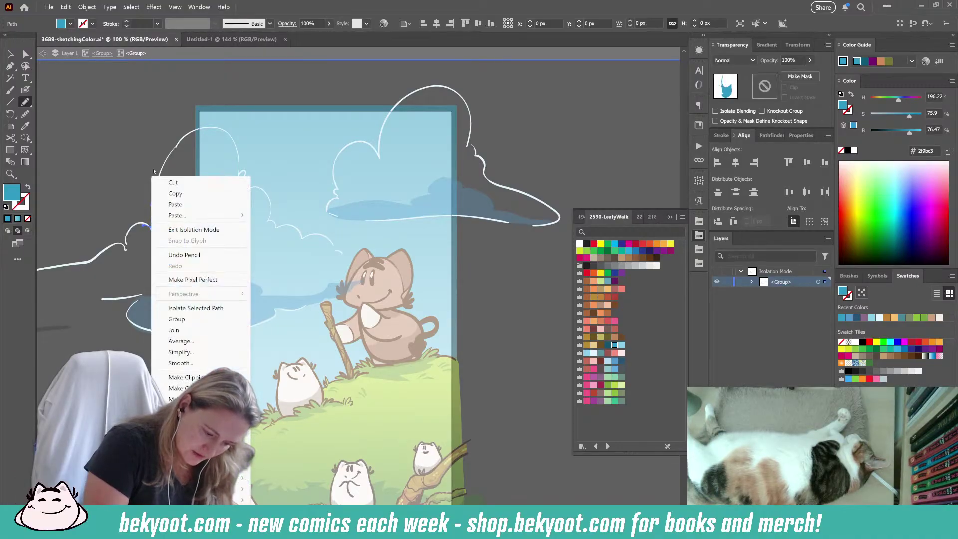
{"action": "left_click", "coordinate": [134, 160]}
{"action": "key", "text": "ctrl+shift+a"}
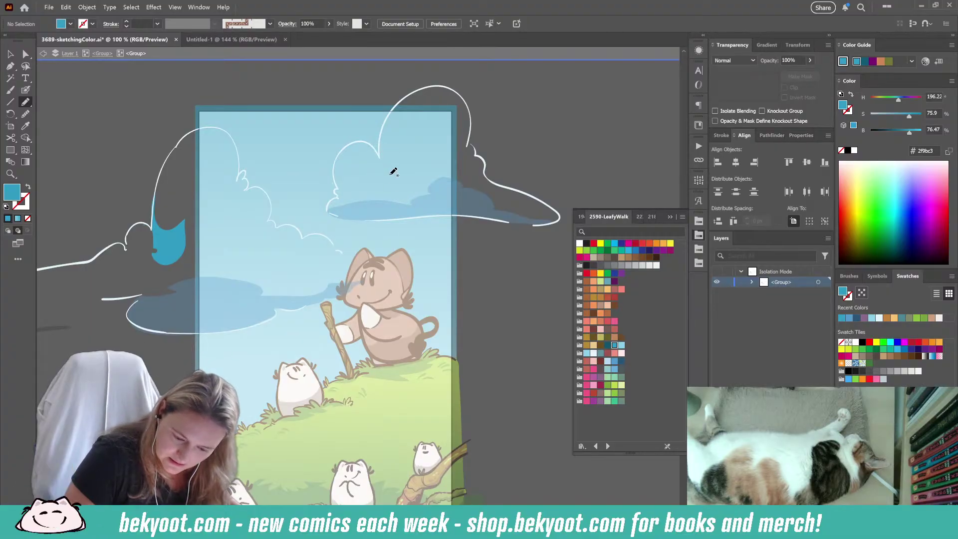
{"action": "mouse_move", "coordinate": [377, 170]}
{"action": "left_mouse_down"}
{"action": "mouse_move", "coordinate": [415, 189]}
{"action": "mouse_move", "coordinate": [399, 177]}
{"action": "mouse_move", "coordinate": [412, 161]}
{"action": "mouse_move", "coordinate": [388, 175]}
{"action": "mouse_move", "coordinate": [378, 157]}
{"action": "left_mouse_up"}
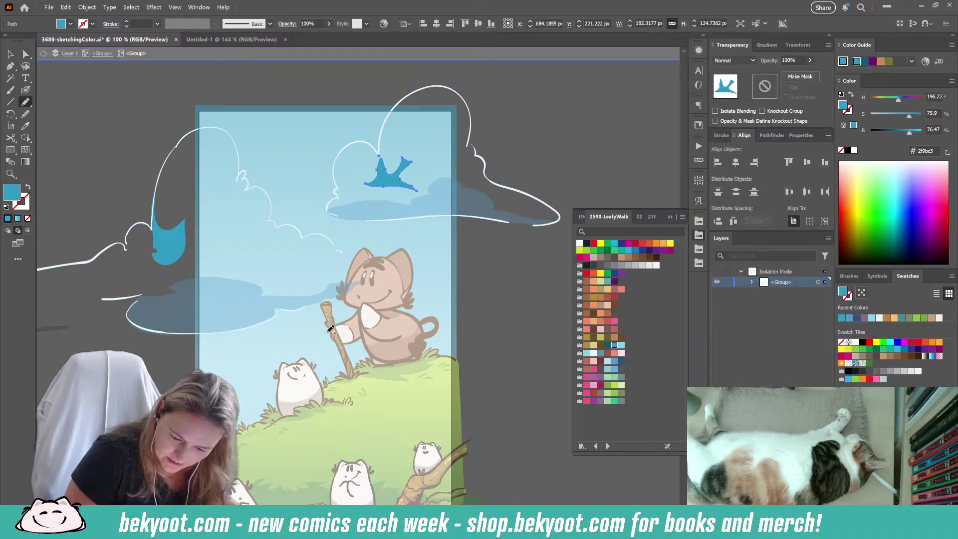
{"action": "key", "text": "ctrl+shift+a"}
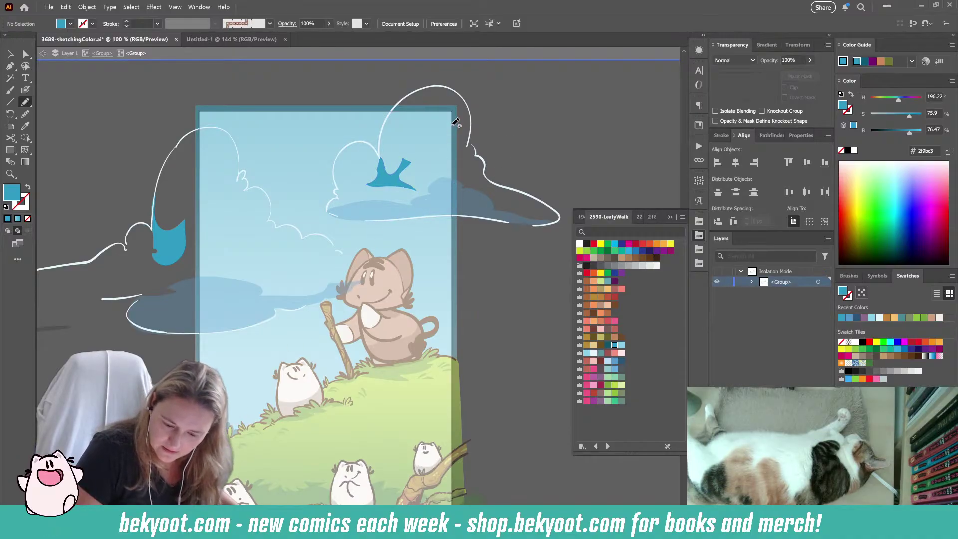
{"action": "left_click", "coordinate": [398, 178], "text": "ctrl"}
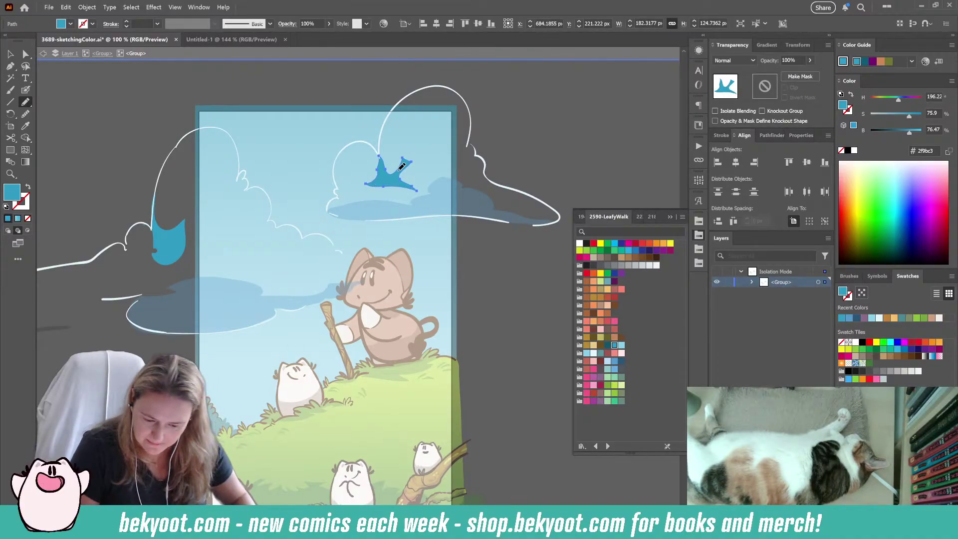
{"action": "key", "text": "Delete"}
- Sketch a small #2f9bc3 accent below the notch between the right cloud's bumps, about 198 by 69 px
{"action": "mouse_move", "coordinate": [374, 184]}
{"action": "left_mouse_down"}
{"action": "mouse_move", "coordinate": [384, 171]}
{"action": "mouse_move", "coordinate": [400, 187]}
{"action": "mouse_move", "coordinate": [353, 188]}
{"action": "mouse_move", "coordinate": [375, 181]}
{"action": "left_mouse_up"}
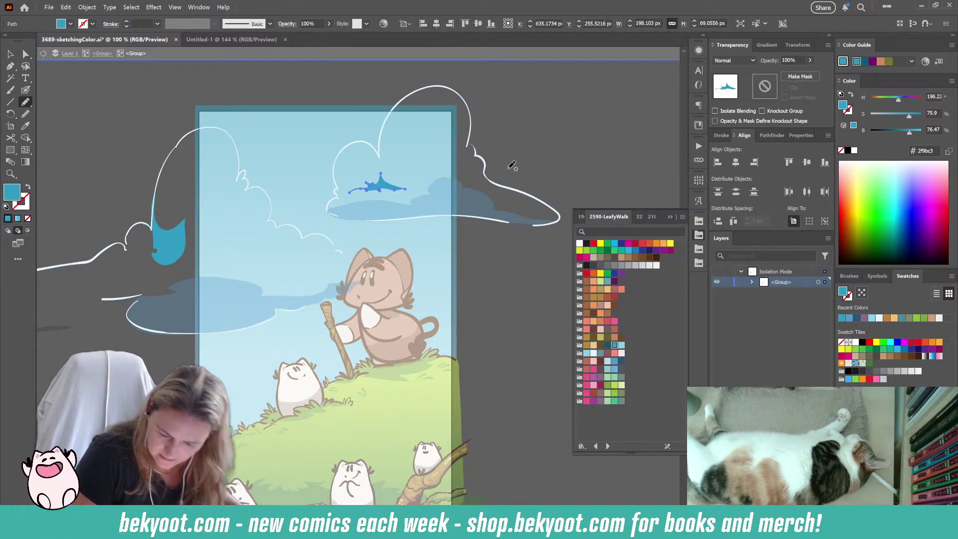
{"action": "key", "text": "ctrl+shift+a"}
- Sketch a second, fluffier #2f9bc3 shadow over the right cloud's base, about 812 by 179 px
{"action": "left_click_drag", "start_coordinate": [447, 272], "coordinate": [424, 283]}
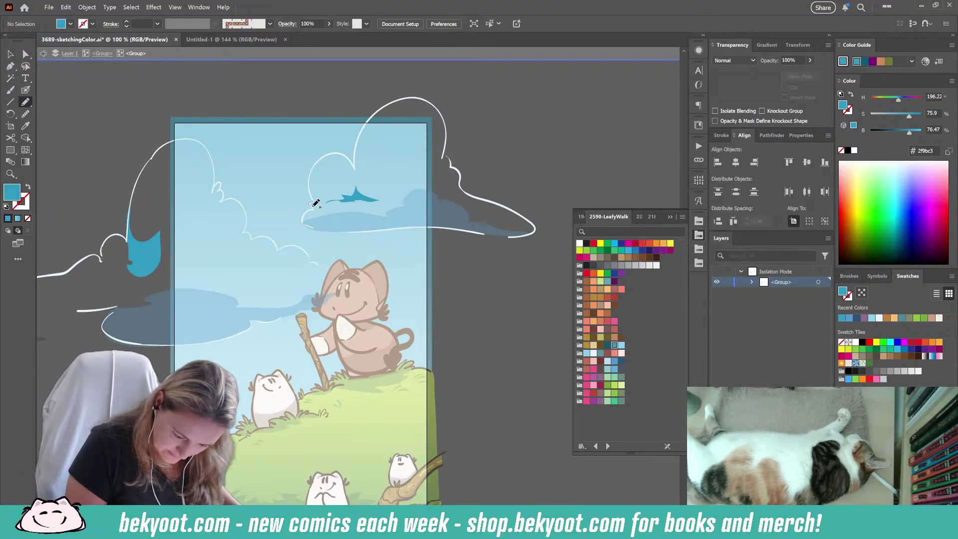
{"action": "mouse_move", "coordinate": [306, 222]}
{"action": "left_mouse_down"}
{"action": "mouse_move", "coordinate": [532, 231]}
{"action": "mouse_move", "coordinate": [471, 218]}
{"action": "left_mouse_up"}
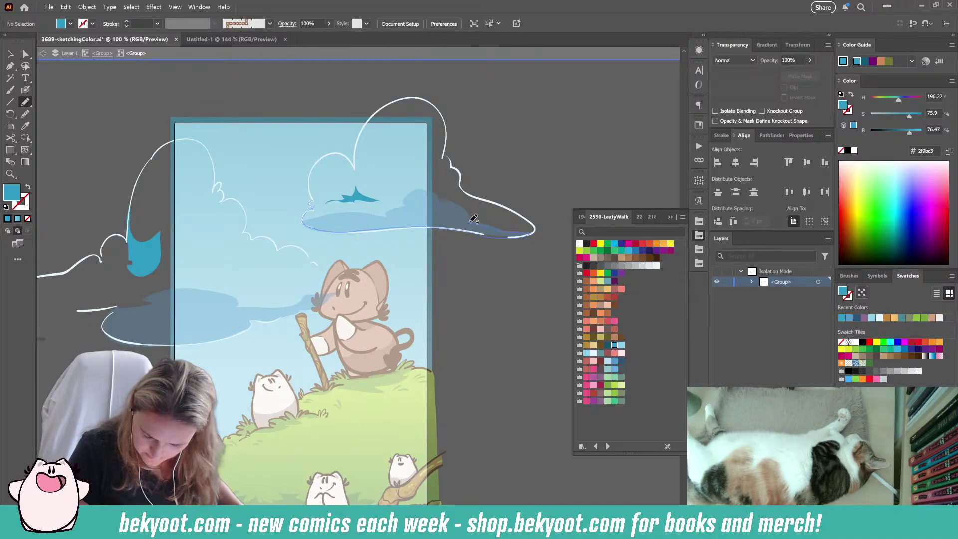
{"action": "mouse_move", "coordinate": [471, 220]}
{"action": "left_mouse_down"}
{"action": "mouse_move", "coordinate": [491, 219]}
{"action": "mouse_move", "coordinate": [493, 210]}
{"action": "mouse_move", "coordinate": [465, 197]}
{"action": "mouse_move", "coordinate": [438, 202]}
{"action": "mouse_move", "coordinate": [431, 190]}
{"action": "mouse_move", "coordinate": [408, 193]}
{"action": "mouse_move", "coordinate": [387, 215]}
{"action": "mouse_move", "coordinate": [312, 201]}
{"action": "left_mouse_up"}
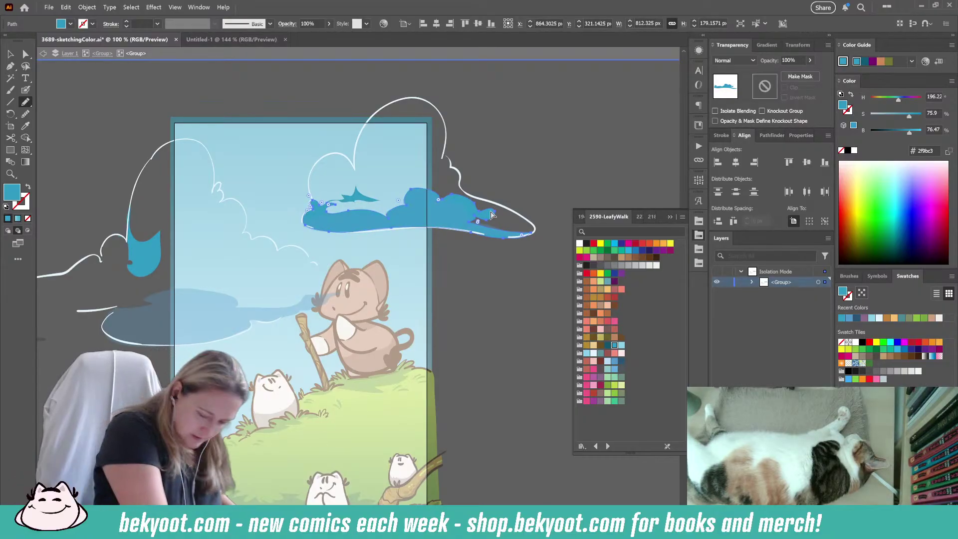
{"action": "left_click", "coordinate": [474, 305], "text": "ctrl"}
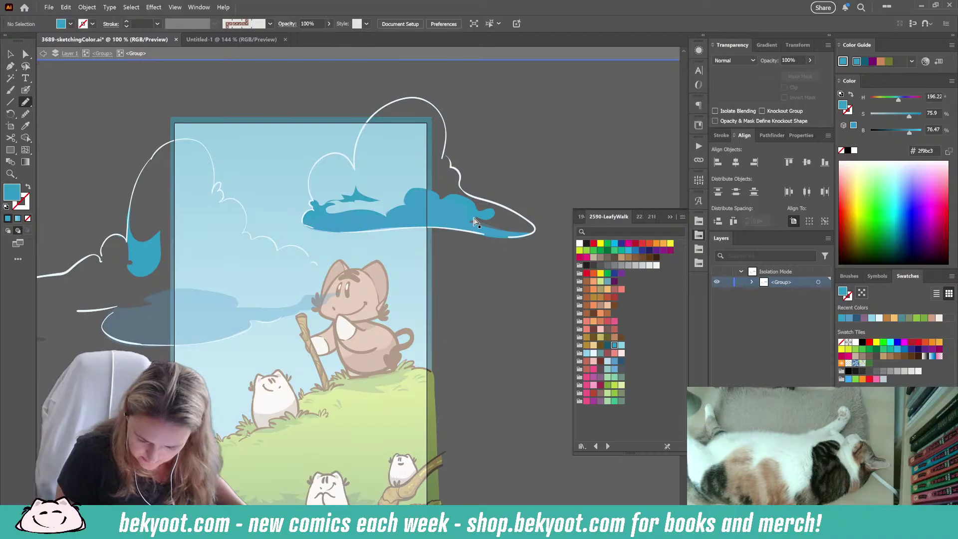
- Set the opacity of the right cloud's second shadow shape to 40%
{"action": "left_click", "coordinate": [475, 224], "text": "ctrl"}
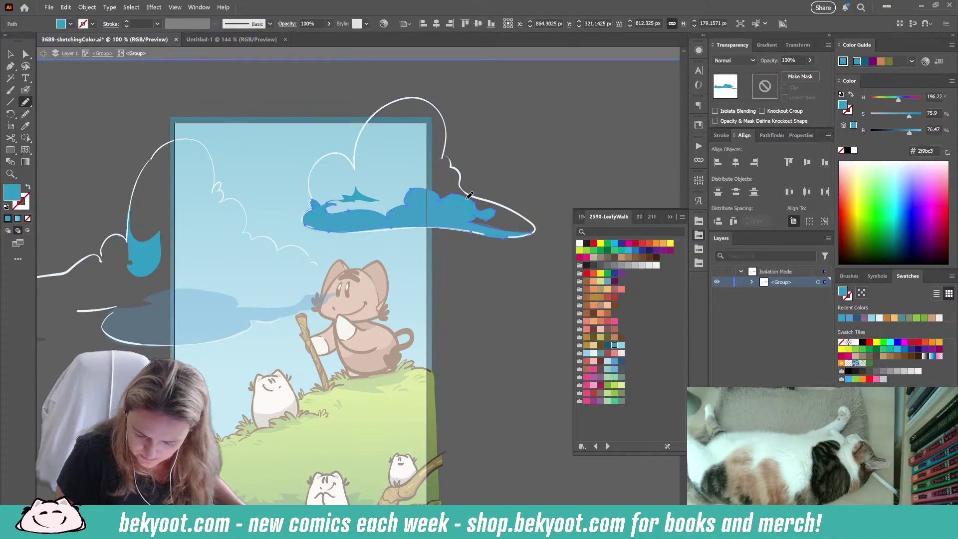
{"action": "left_click", "coordinate": [799, 61]}
{"action": "type", "text": "40"}
{"action": "key", "text": "Return"}
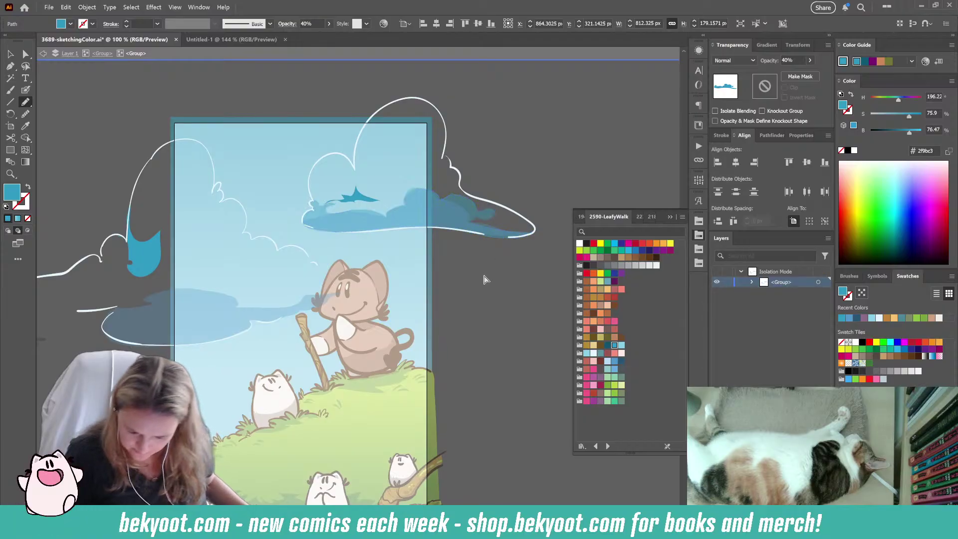
{"action": "left_click", "coordinate": [488, 277], "text": "ctrl"}
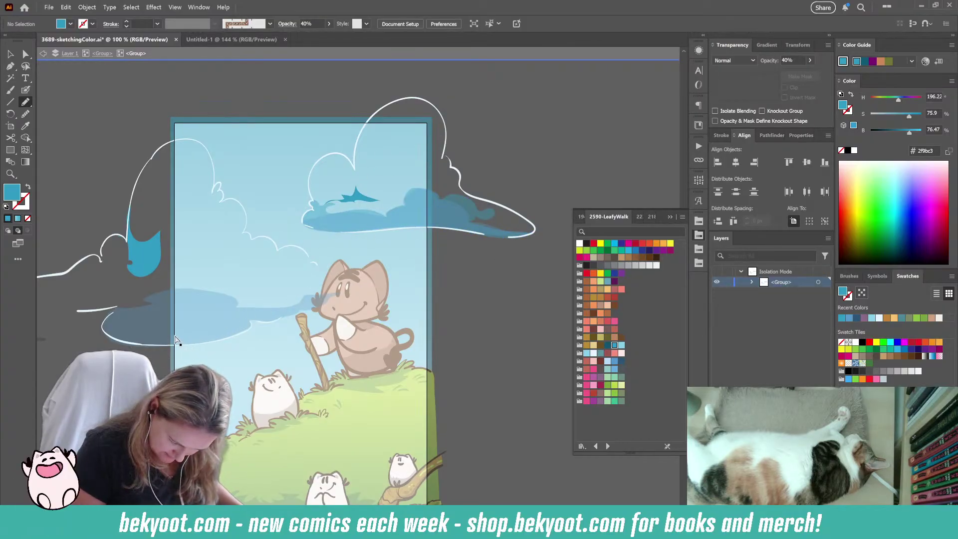
- Trim the left edge of the left cloud's accent shape, narrowing it to about 139 px
{"action": "left_click", "coordinate": [151, 244], "text": "ctrl"}
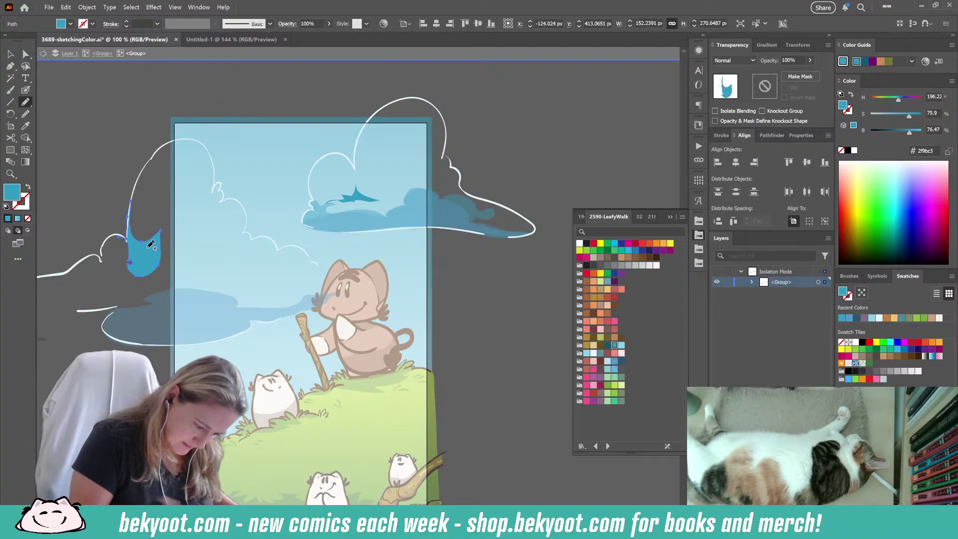
{"action": "left_click", "coordinate": [115, 226], "text": "ctrl"}
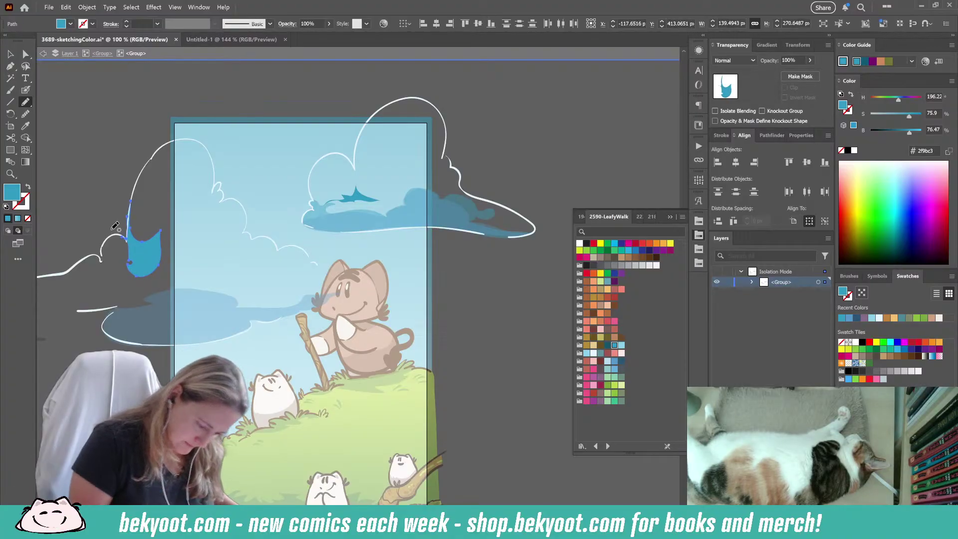
{"action": "left_click", "coordinate": [464, 300], "text": "ctrl"}
- Sketch the right cloud's #e6f5fd body along its white outline at 65% opacity, about 825 by 502 px
{"action": "left_click", "coordinate": [356, 170], "text": "ctrl"}
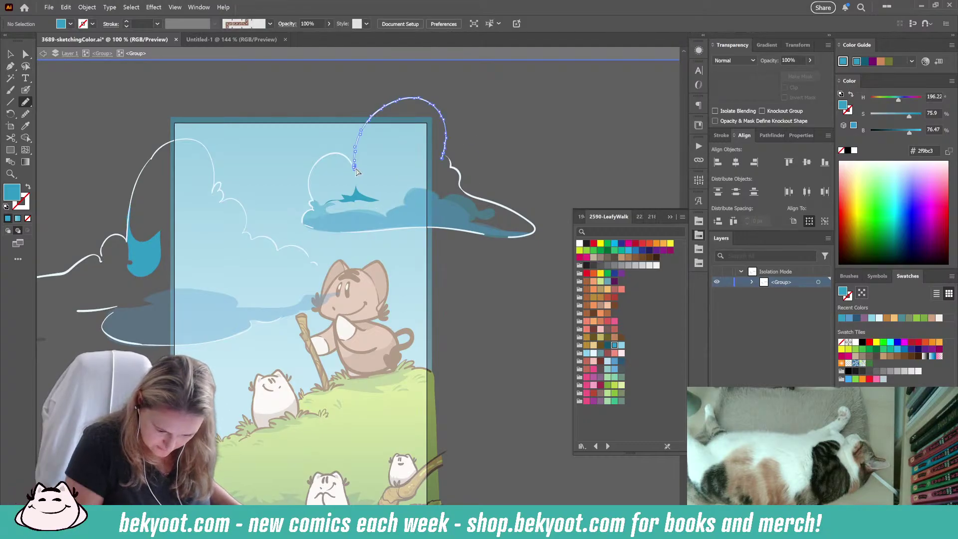
{"action": "left_click", "coordinate": [480, 312], "text": "ctrl"}
{"action": "left_click", "coordinate": [799, 60]}
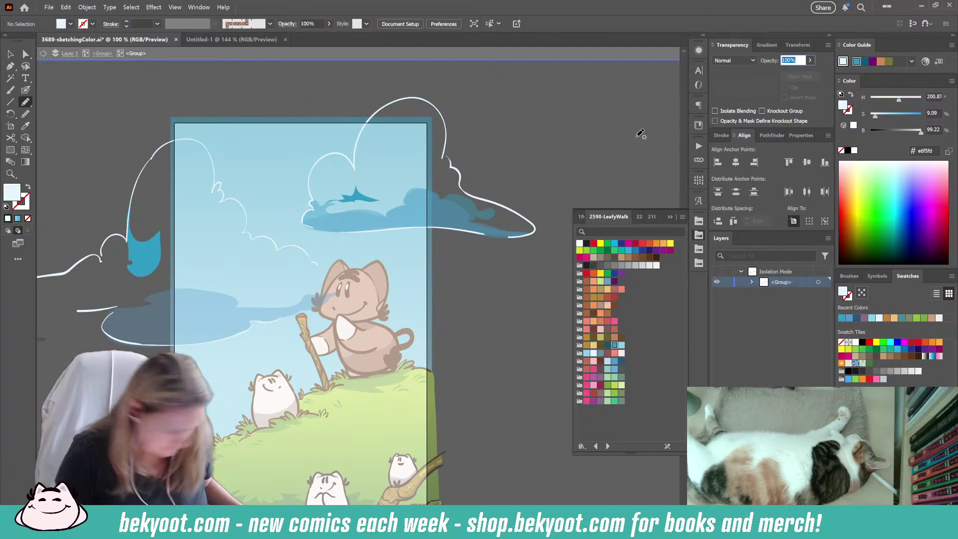
{"action": "type", "text": "65"}
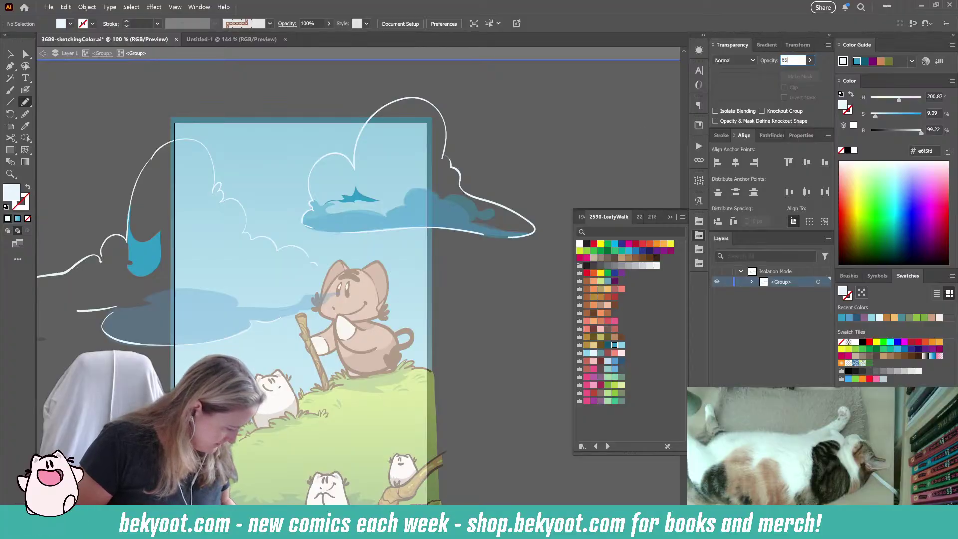
{"action": "key", "text": "Return"}
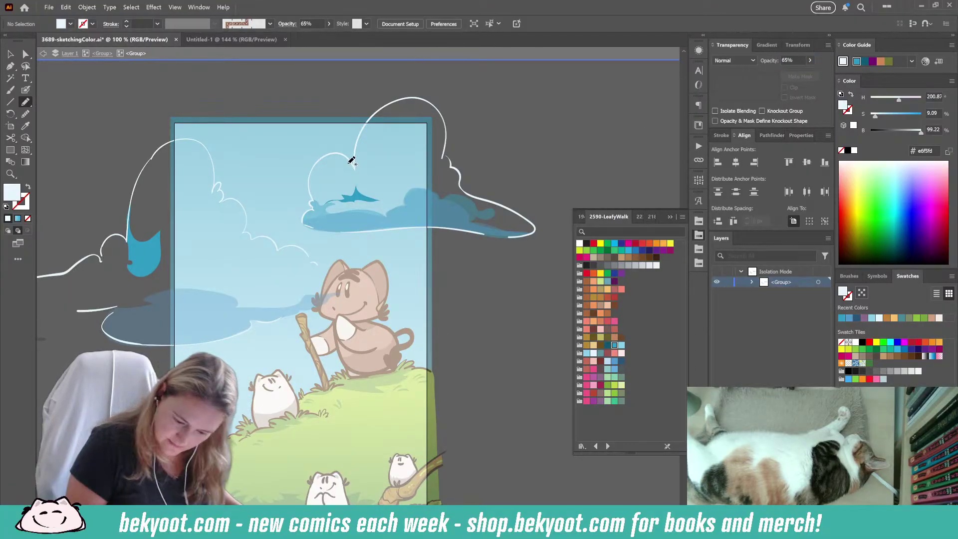
{"action": "mouse_move", "coordinate": [354, 158]}
{"action": "left_mouse_down"}
{"action": "mouse_move", "coordinate": [342, 150]}
{"action": "mouse_move", "coordinate": [322, 158]}
{"action": "left_mouse_up"}
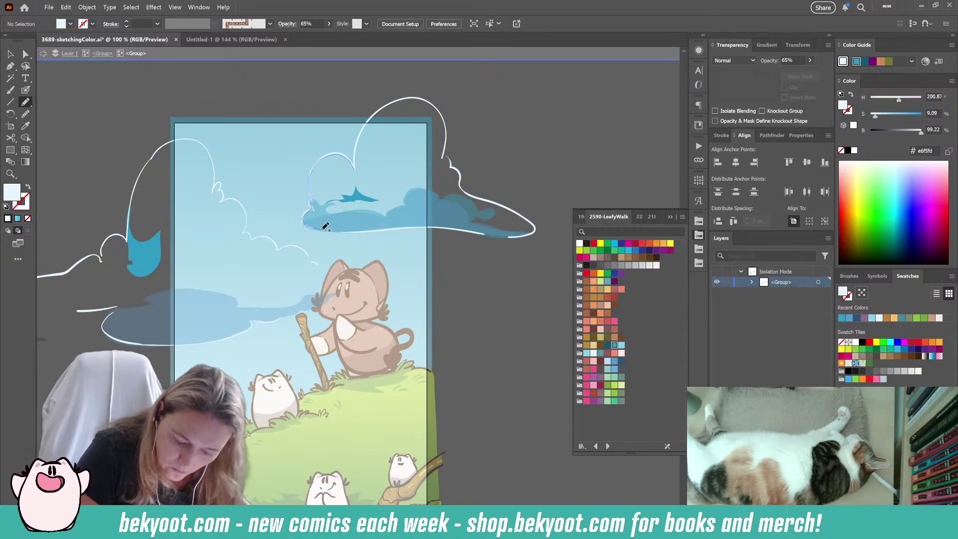
{"action": "mouse_move", "coordinate": [345, 230]}
{"action": "left_mouse_down"}
{"action": "mouse_move", "coordinate": [432, 224]}
{"action": "mouse_move", "coordinate": [499, 234]}
{"action": "mouse_move", "coordinate": [533, 225]}
{"action": "mouse_move", "coordinate": [467, 193]}
{"action": "mouse_move", "coordinate": [433, 101]}
{"action": "mouse_move", "coordinate": [402, 98]}
{"action": "mouse_move", "coordinate": [378, 111]}
{"action": "mouse_move", "coordinate": [353, 168]}
{"action": "left_mouse_up"}
{"action": "left_click", "coordinate": [507, 124], "text": "ctrl"}
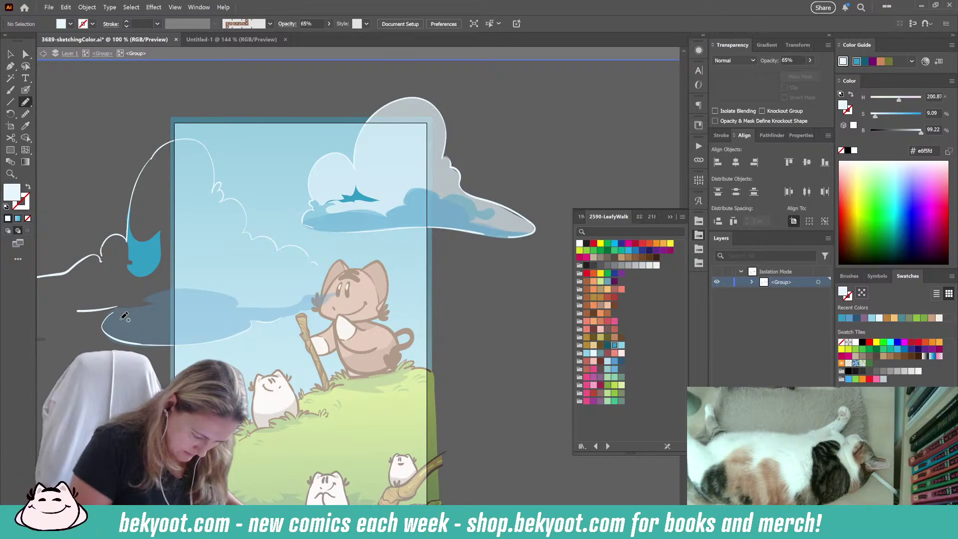
- Sketch the left cloud's body along its white outline, about 1117 by 739 px
{"action": "mouse_move", "coordinate": [113, 310]}
{"action": "left_mouse_down"}
{"action": "mouse_move", "coordinate": [105, 332]}
{"action": "mouse_move", "coordinate": [134, 340]}
{"action": "left_mouse_up"}
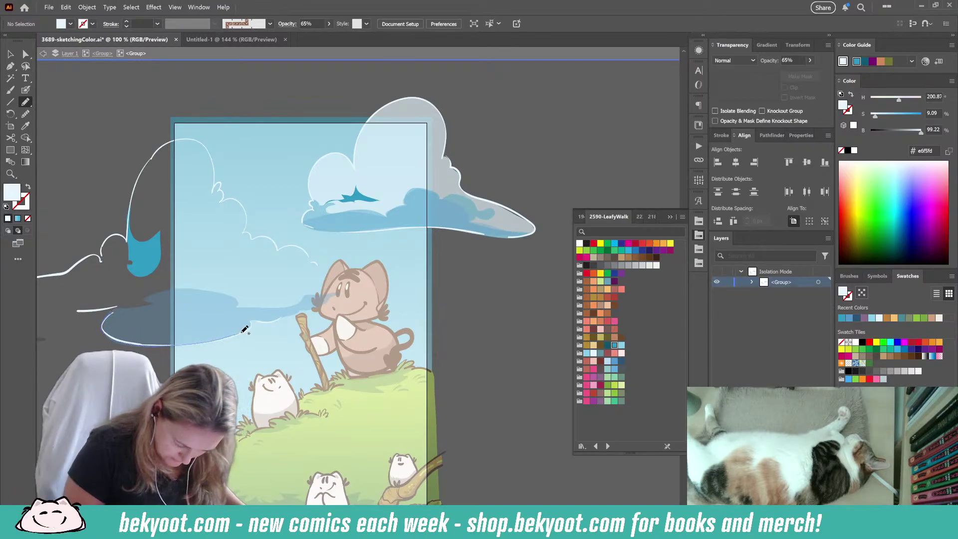
{"action": "mouse_move", "coordinate": [253, 320]}
{"action": "left_mouse_down"}
{"action": "mouse_move", "coordinate": [358, 287]}
{"action": "mouse_move", "coordinate": [326, 261]}
{"action": "left_mouse_up"}
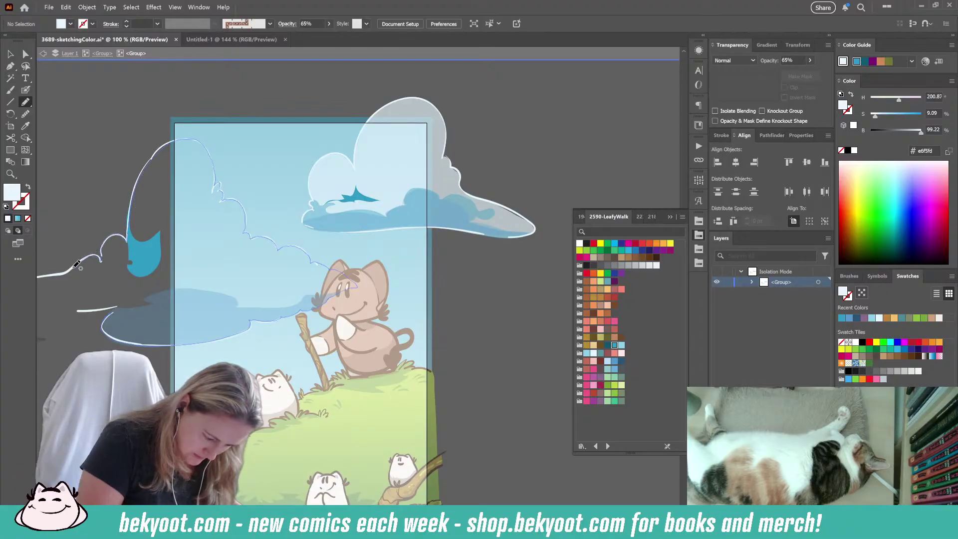
{"action": "mouse_move", "coordinate": [44, 293]}
{"action": "left_mouse_down"}
{"action": "mouse_move", "coordinate": [69, 317]}
{"action": "mouse_move", "coordinate": [121, 304]}
{"action": "left_mouse_up"}
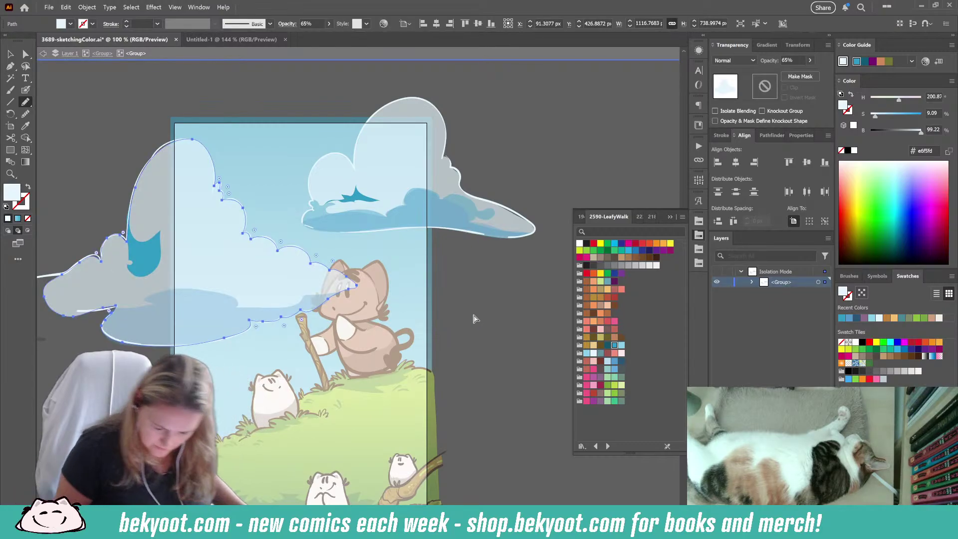
- Reshape the left cloud body's anchor point at the notch below its tallest bump to match the white outline
{"action": "key", "text": "a"}
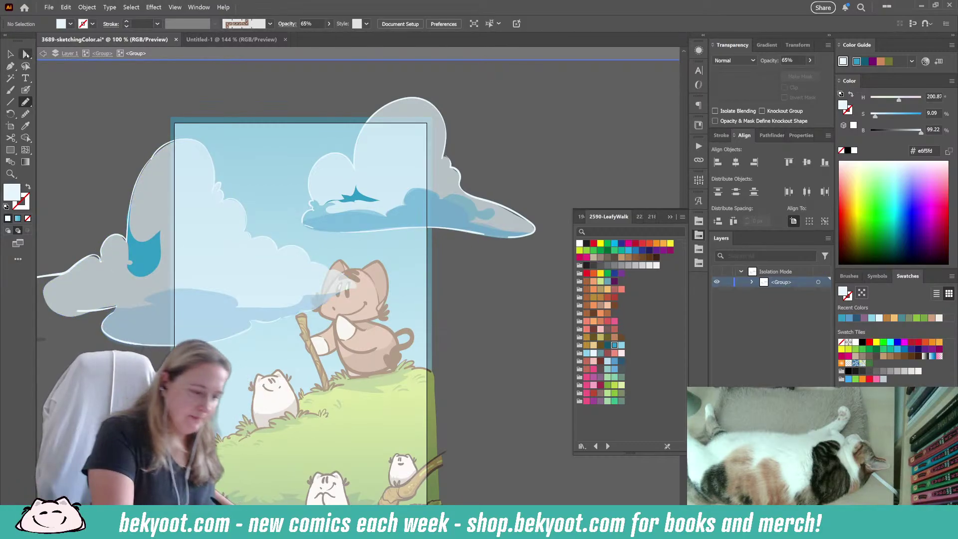
{"action": "left_click", "coordinate": [235, 262]}
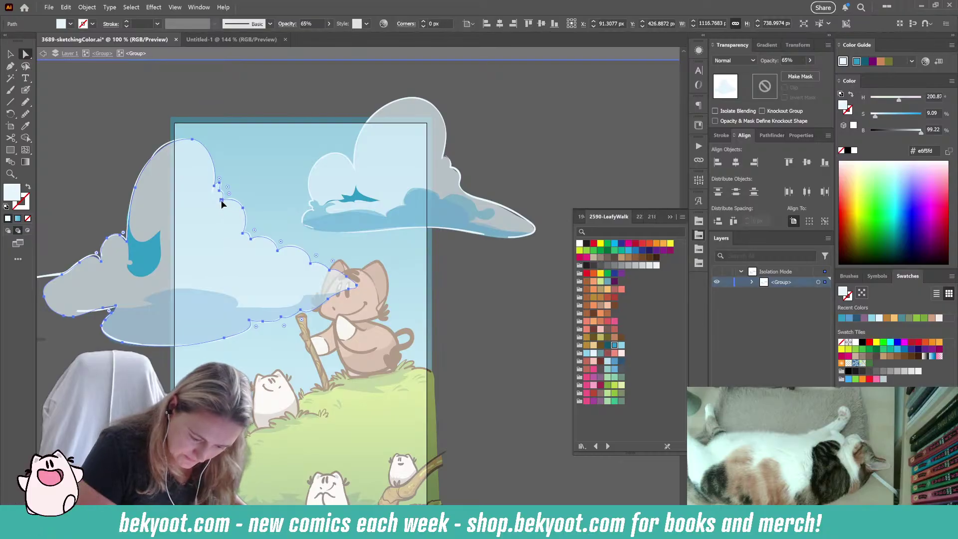
{"action": "left_click", "coordinate": [221, 201]}
{"action": "left_click_drag", "start_coordinate": [221, 201], "coordinate": [232, 195]}
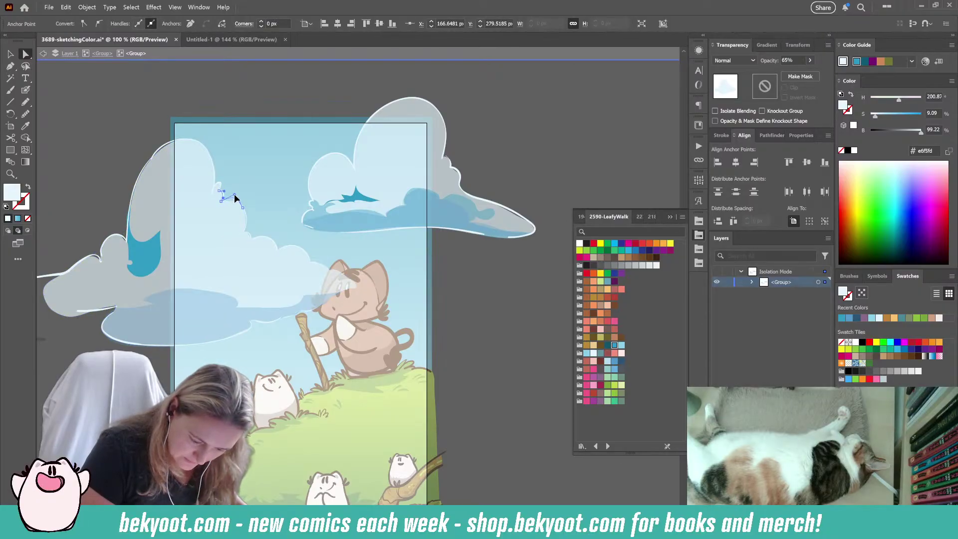
{"action": "left_click", "coordinate": [460, 274]}
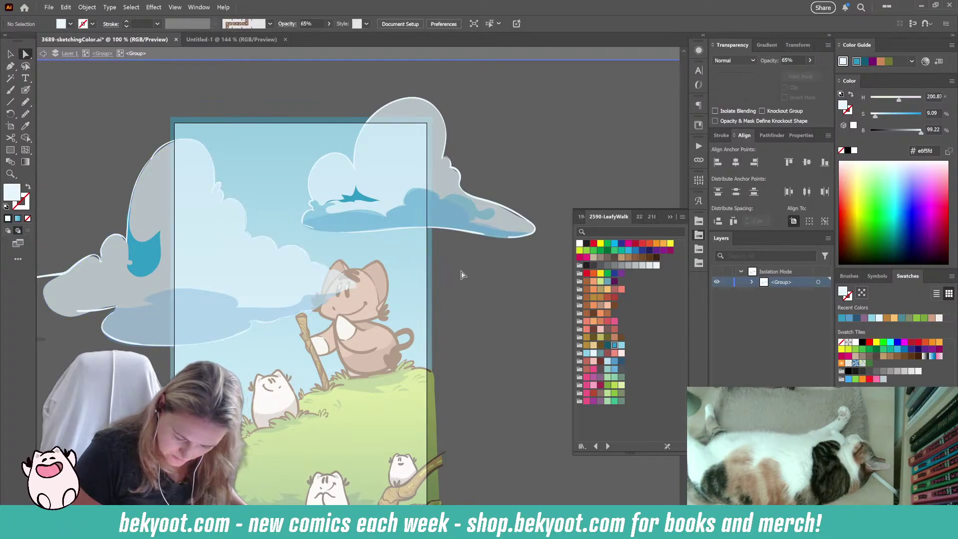
- Refine the left cloud body's anchor points at the next lower notch and along its tallest bump to follow the outline
{"action": "left_click", "coordinate": [244, 249]}
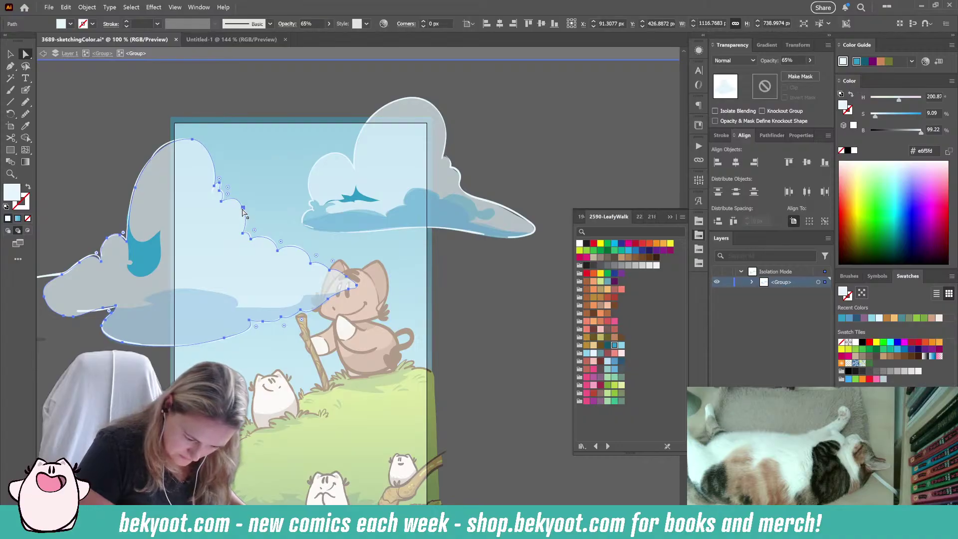
{"action": "left_click", "coordinate": [244, 213]}
{"action": "left_click", "coordinate": [251, 240]}
{"action": "left_click_drag", "start_coordinate": [252, 241], "coordinate": [248, 235]}
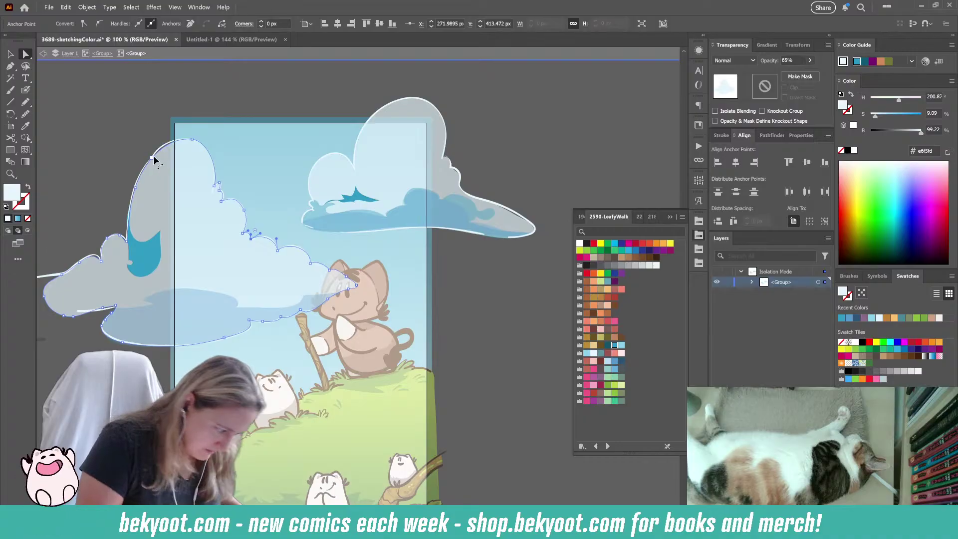
{"action": "left_click", "coordinate": [193, 139]}
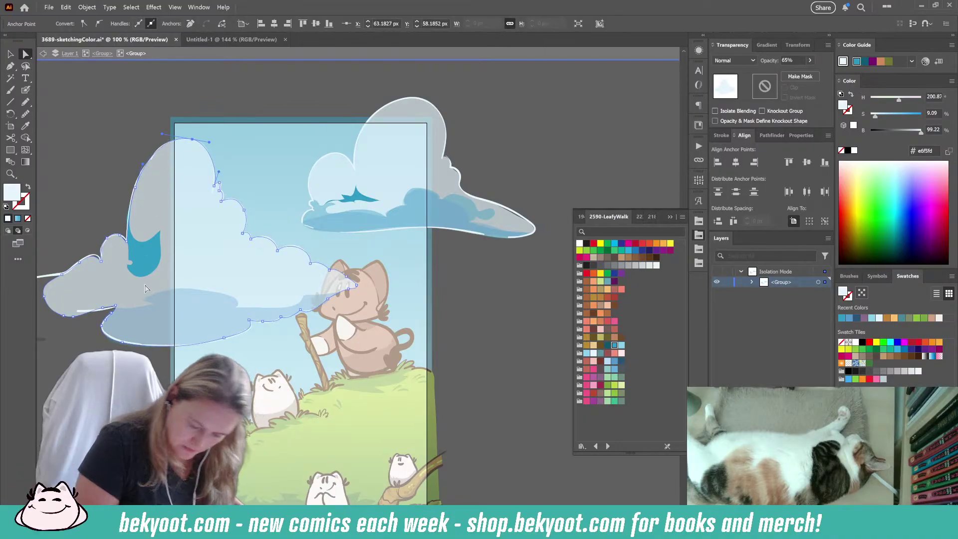
- Adjust the right cloud body's curve at the notch between its two bumps to follow the white outline
{"action": "left_click", "coordinate": [369, 164]}
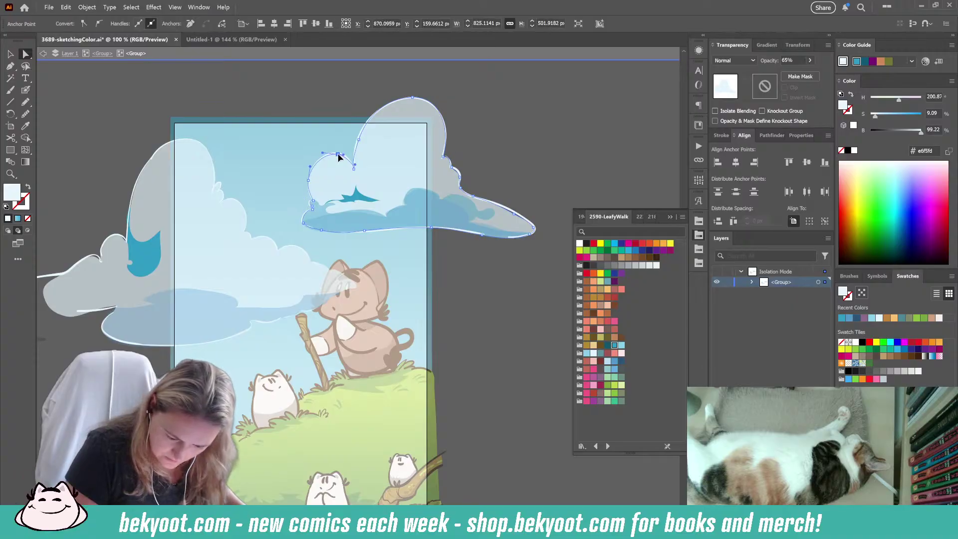
{"action": "left_click", "coordinate": [357, 144]}
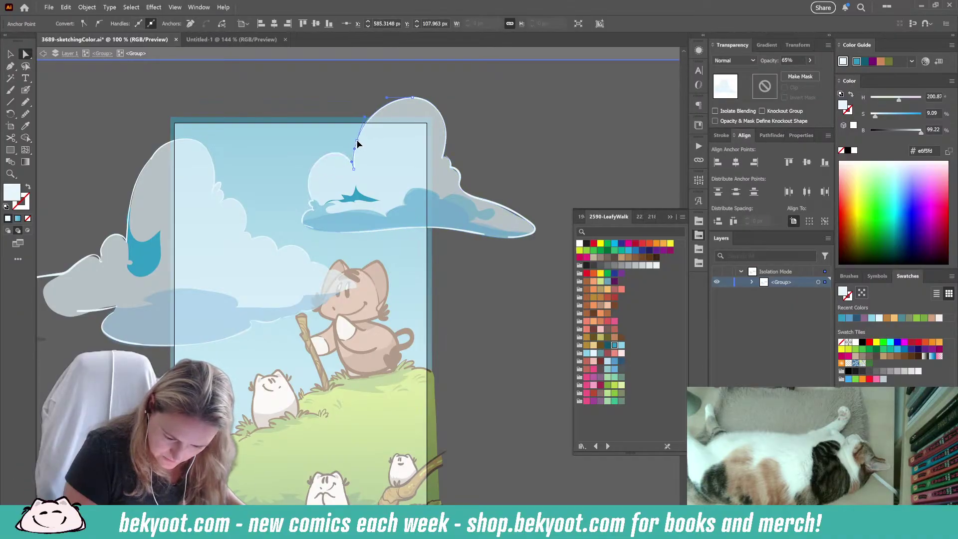
{"action": "left_click", "coordinate": [471, 110]}
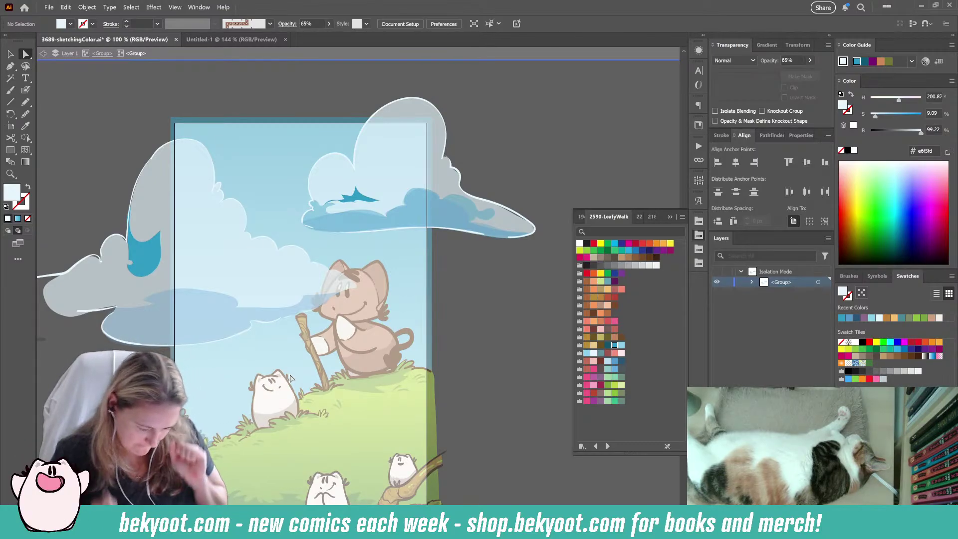
- Reshape the lower-left edge of the left cloud's base shadow to follow the cloud's outline
{"action": "key", "text": "n"}
{"action": "left_click_drag", "start_coordinate": [256, 359], "coordinate": [402, 316]}
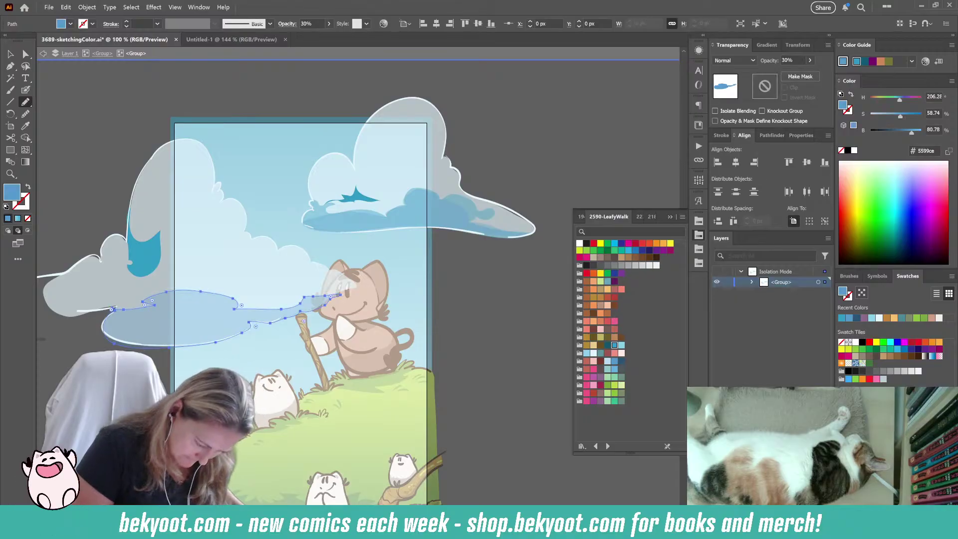
{"action": "left_click", "coordinate": [147, 325], "text": "ctrl"}
{"action": "left_click", "coordinate": [127, 349], "text": "ctrl"}
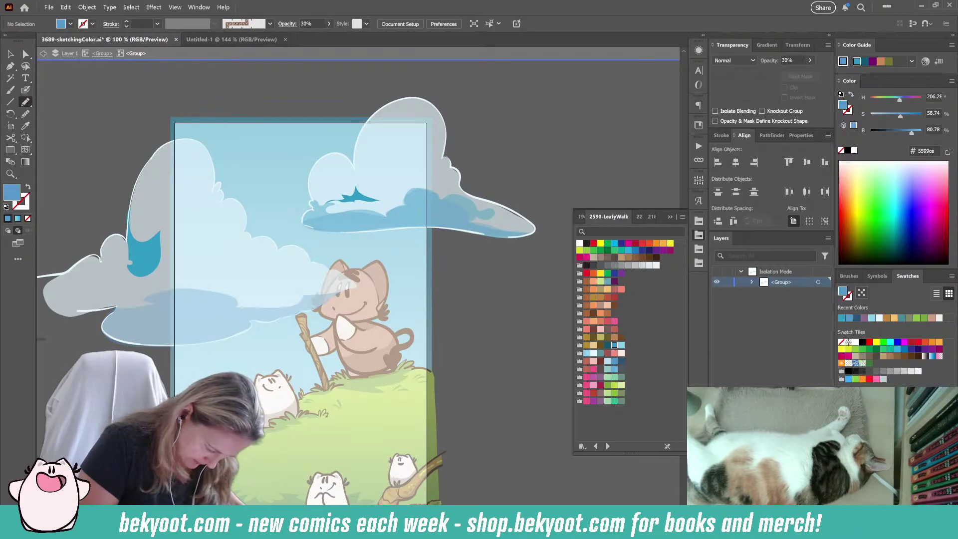
{"action": "left_click", "coordinate": [25, 53]}
{"action": "left_click", "coordinate": [137, 331]}
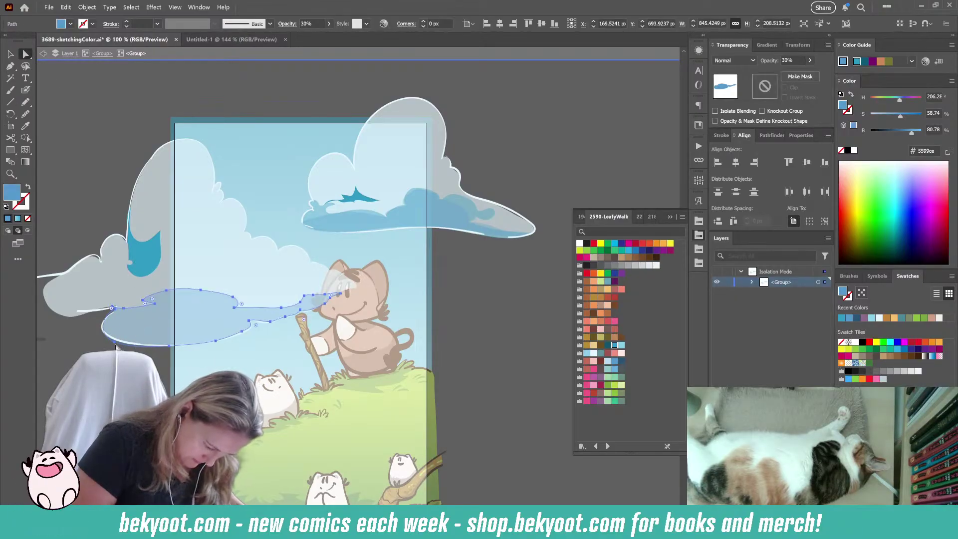
{"action": "left_click", "coordinate": [113, 342]}
{"action": "left_click", "coordinate": [114, 342]}
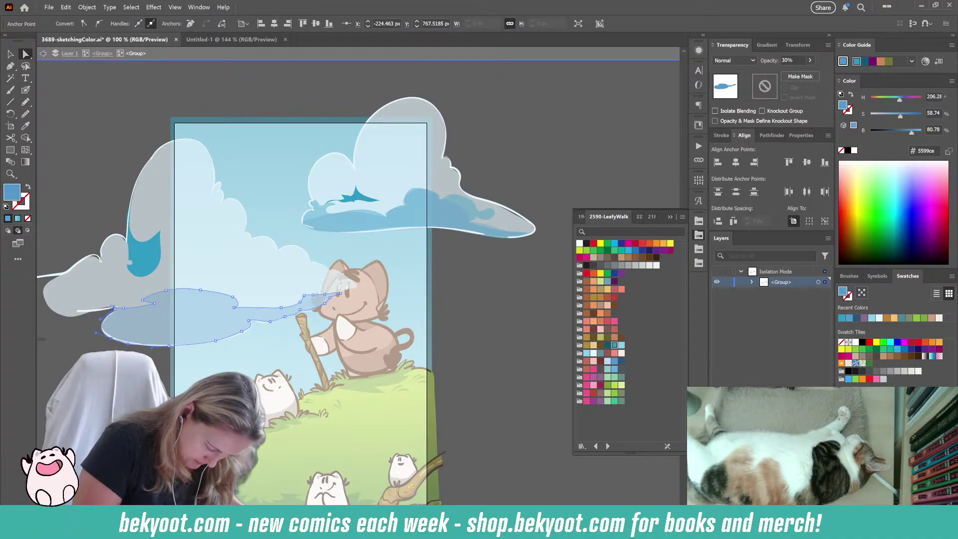
{"action": "key", "text": "ctrl+shift+a"}
- Adjust the left cloud body's anchor point at the lower-left notch to align with the outline
{"action": "left_click", "coordinate": [132, 305]}
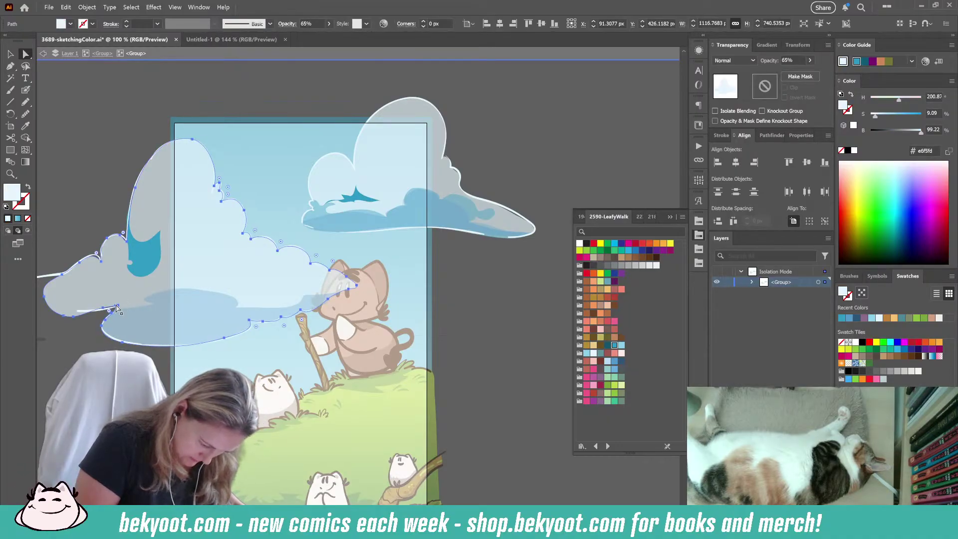
{"action": "left_click", "coordinate": [115, 308]}
{"action": "left_click", "coordinate": [100, 313]}
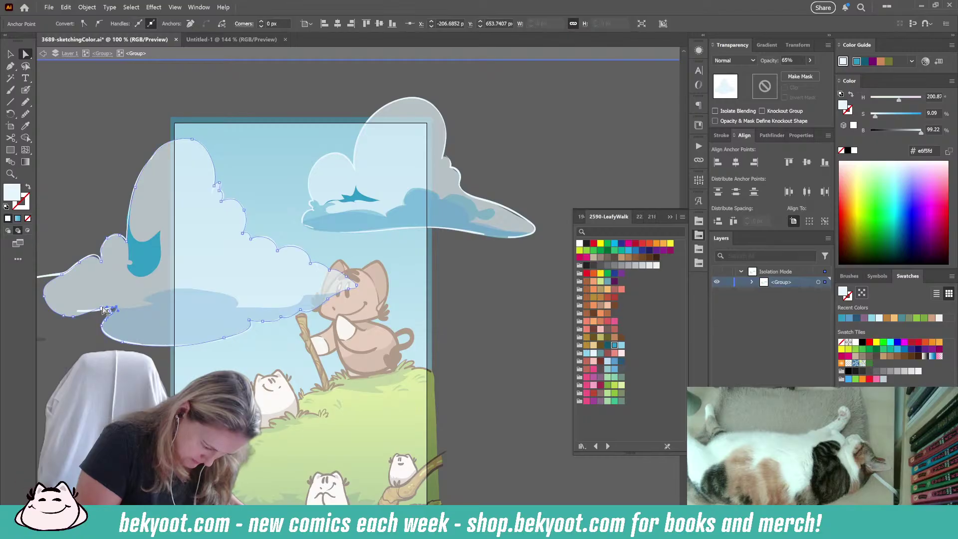
{"action": "key", "text": "ctrl+shift+a"}
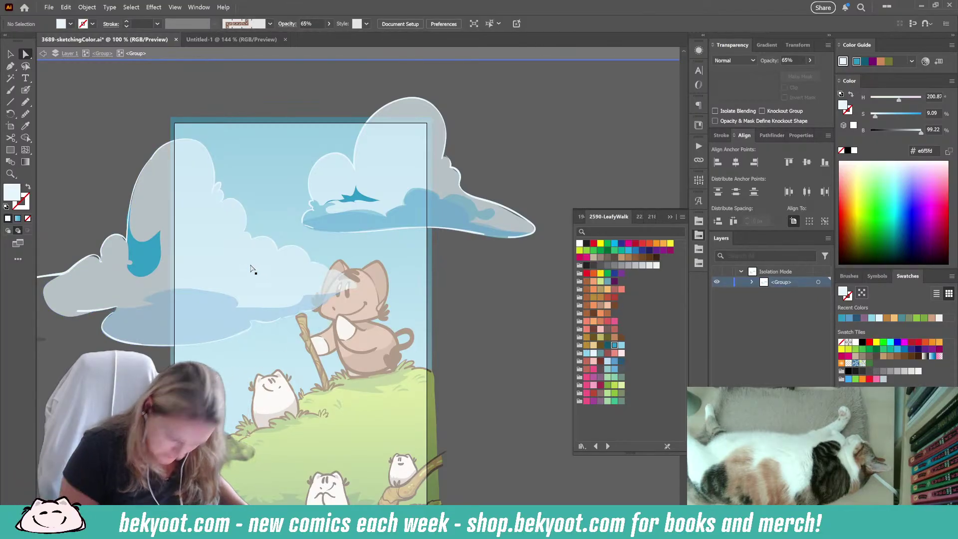
- Send the cloud group and the sky background behind the cats within the scene group
{"action": "key", "text": "v"}
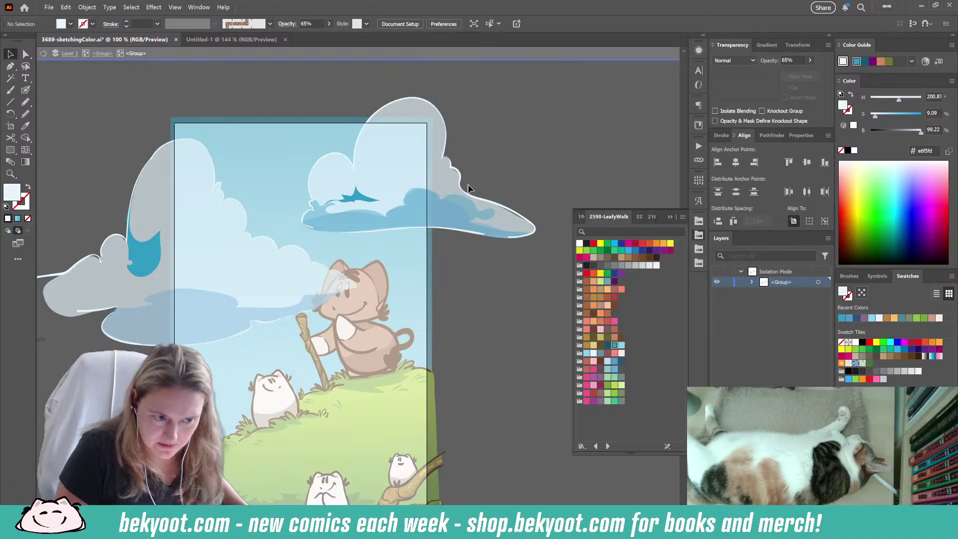
{"action": "double_click", "coordinate": [476, 142]}
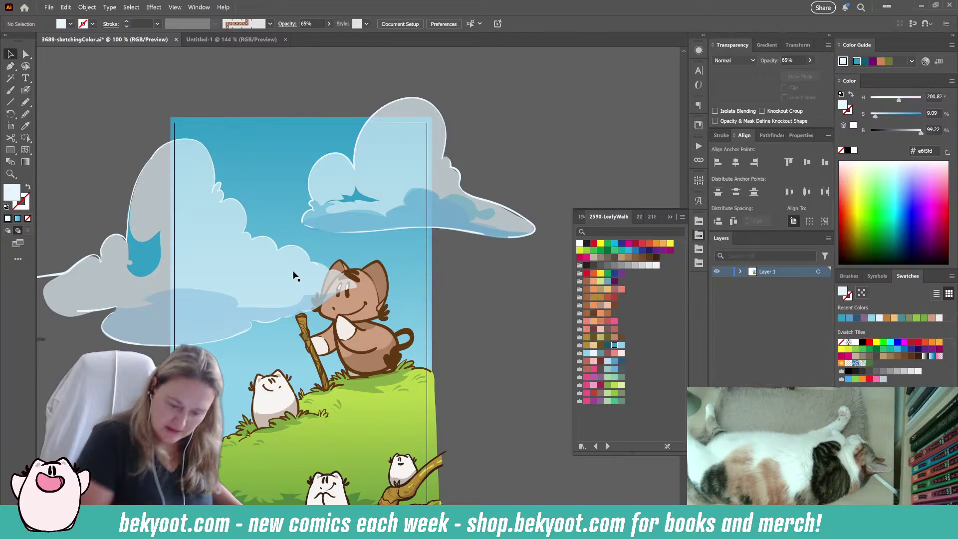
{"action": "left_click", "coordinate": [384, 317]}
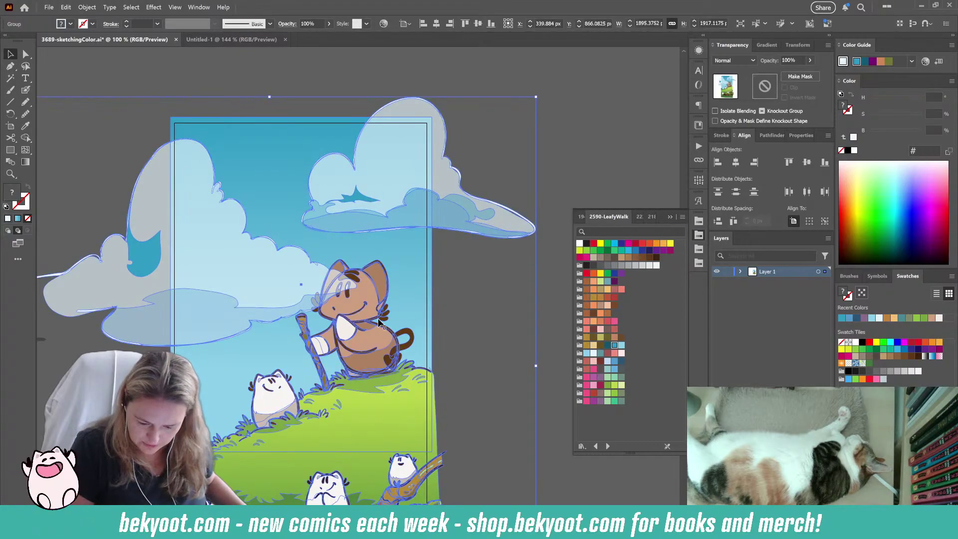
{"action": "double_click", "coordinate": [455, 219]}
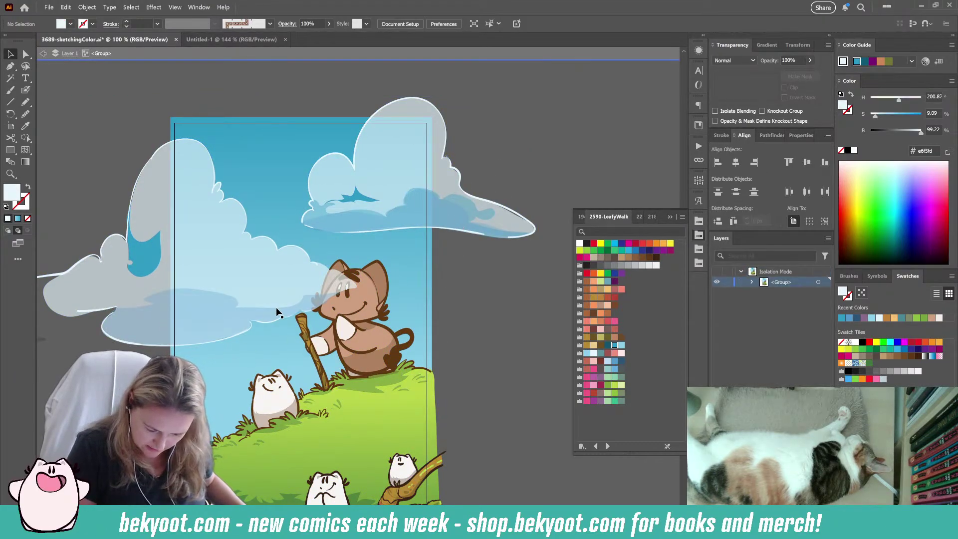
{"action": "key", "text": "ctrl+a"}
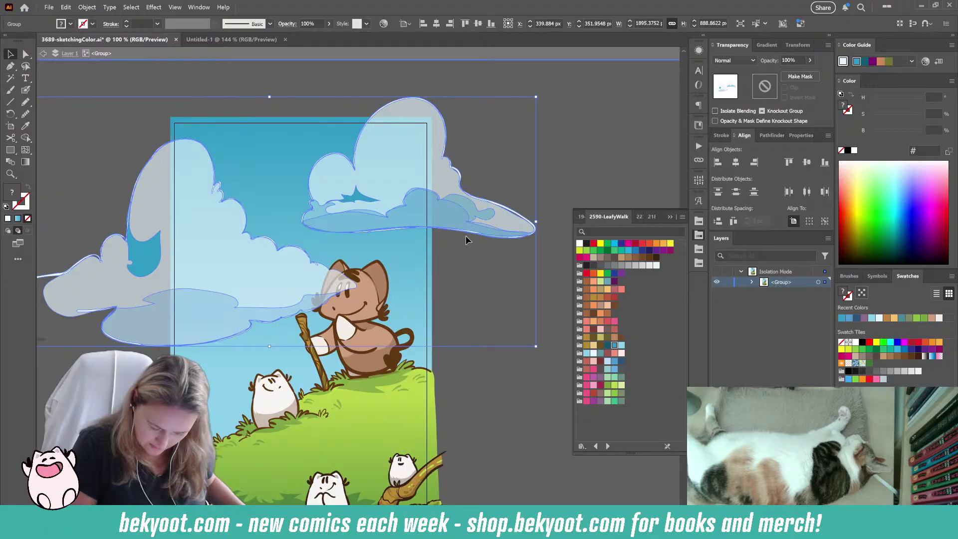
{"action": "left_click", "coordinate": [423, 266], "text": "shift"}
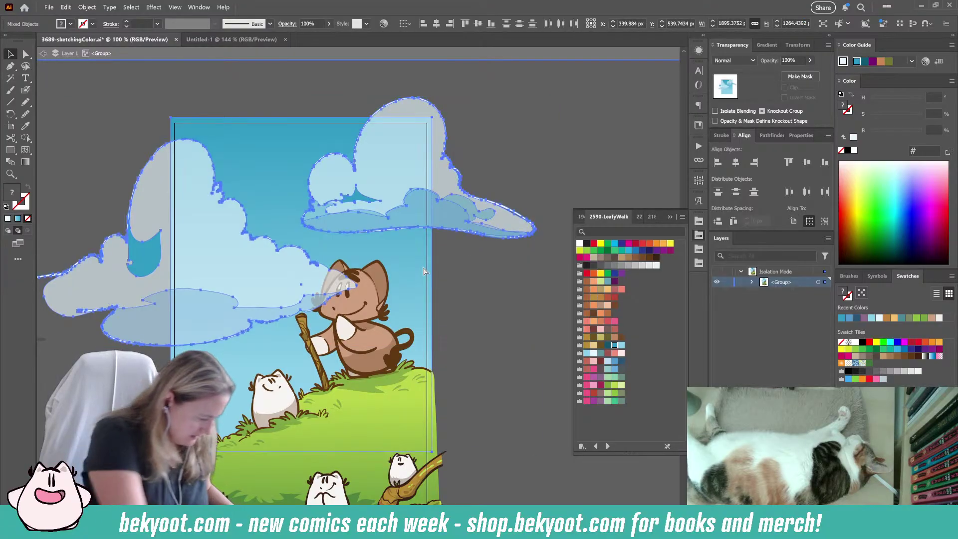
{"action": "left_click", "coordinate": [450, 300]}
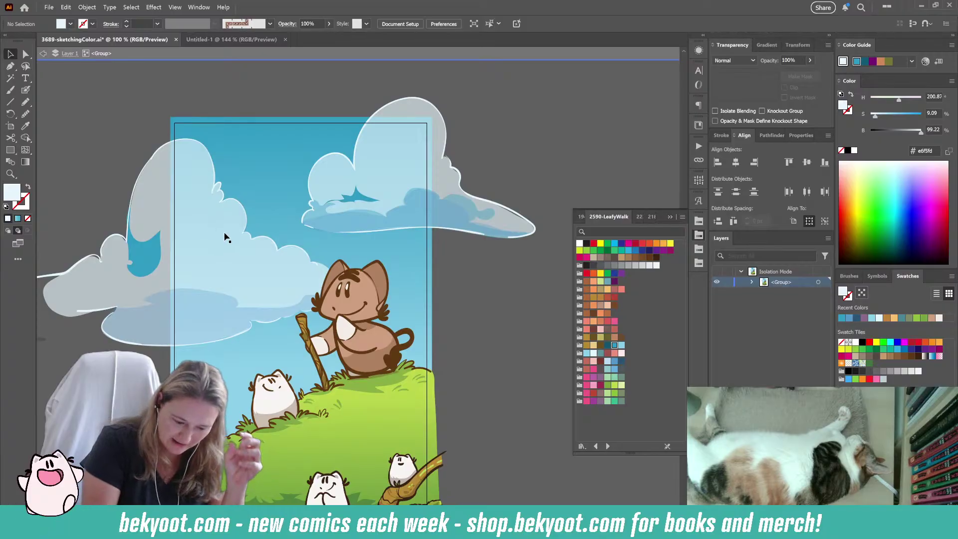
- Inside the cloud group, draw opaque pale-blue highlight shapes on the small bump and the tall bump of the right cloud
{"action": "left_click", "coordinate": [389, 154]}
{"action": "double_click", "coordinate": [380, 170]}
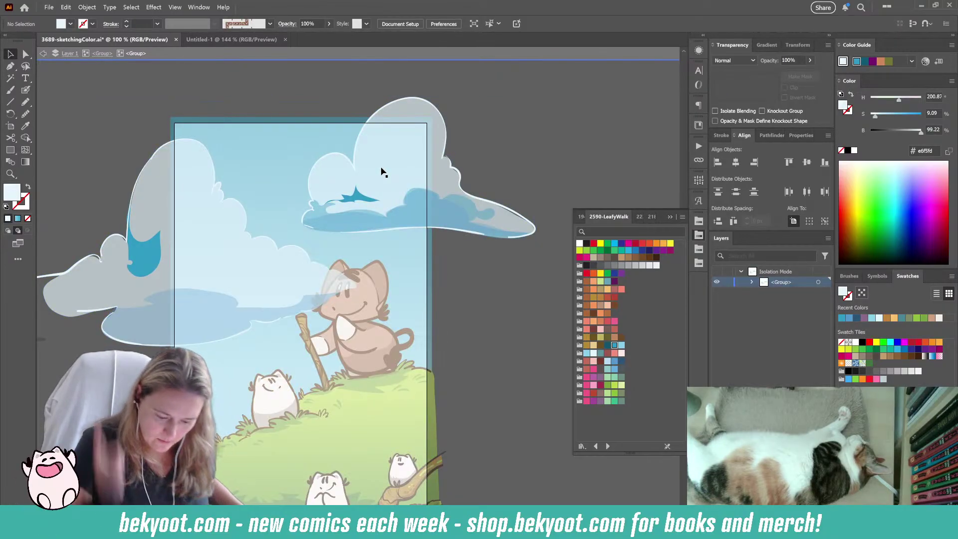
{"action": "key", "text": "n"}
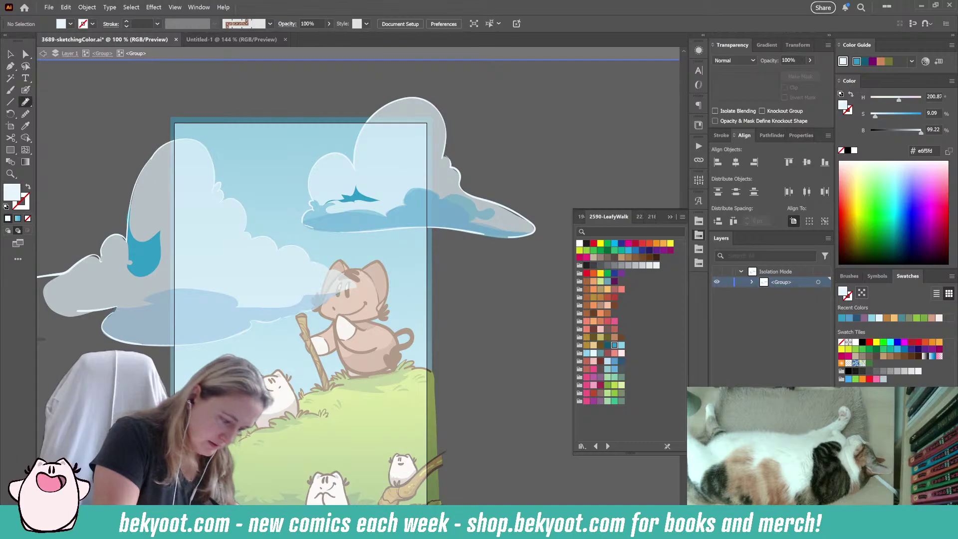
{"action": "mouse_move", "coordinate": [348, 164]}
{"action": "left_mouse_down"}
{"action": "mouse_move", "coordinate": [313, 173]}
{"action": "mouse_move", "coordinate": [318, 188]}
{"action": "mouse_move", "coordinate": [350, 172]}
{"action": "mouse_move", "coordinate": [343, 159]}
{"action": "mouse_move", "coordinate": [360, 153]}
{"action": "mouse_move", "coordinate": [370, 122]}
{"action": "mouse_move", "coordinate": [403, 102]}
{"action": "mouse_move", "coordinate": [421, 116]}
{"action": "left_mouse_up"}
{"action": "left_click_drag", "start_coordinate": [382, 154], "coordinate": [377, 159]}
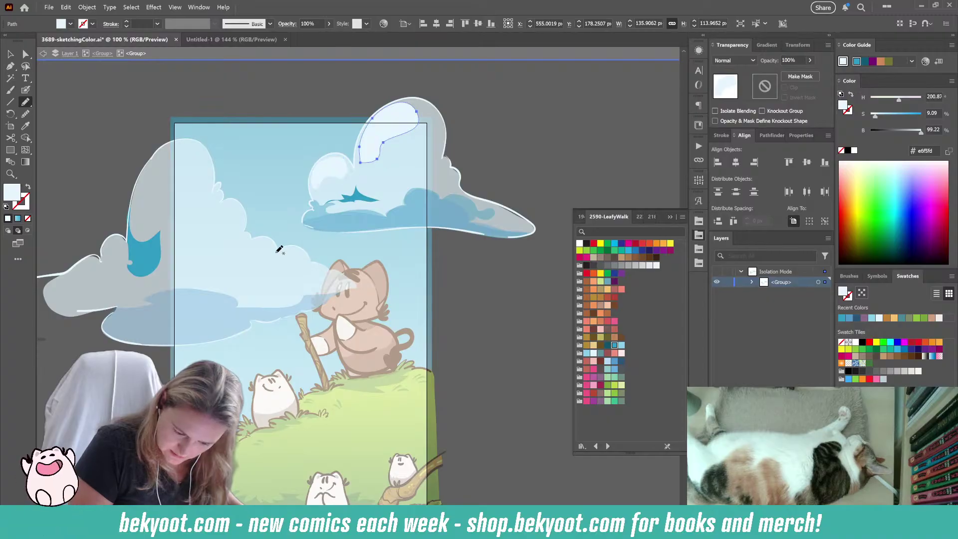
- Draw pale-blue highlights on the left cloud: a scalloped shape along its descending bumps and an oval on its tall crown
{"action": "mouse_move", "coordinate": [209, 215]}
{"action": "left_mouse_down"}
{"action": "mouse_move", "coordinate": [239, 212]}
{"action": "mouse_move", "coordinate": [233, 232]}
{"action": "mouse_move", "coordinate": [246, 246]}
{"action": "mouse_move", "coordinate": [262, 238]}
{"action": "mouse_move", "coordinate": [279, 253]}
{"action": "mouse_move", "coordinate": [298, 246]}
{"action": "mouse_move", "coordinate": [328, 275]}
{"action": "mouse_move", "coordinate": [291, 291]}
{"action": "mouse_move", "coordinate": [248, 261]}
{"action": "mouse_move", "coordinate": [212, 255]}
{"action": "mouse_move", "coordinate": [207, 218]}
{"action": "left_mouse_up"}
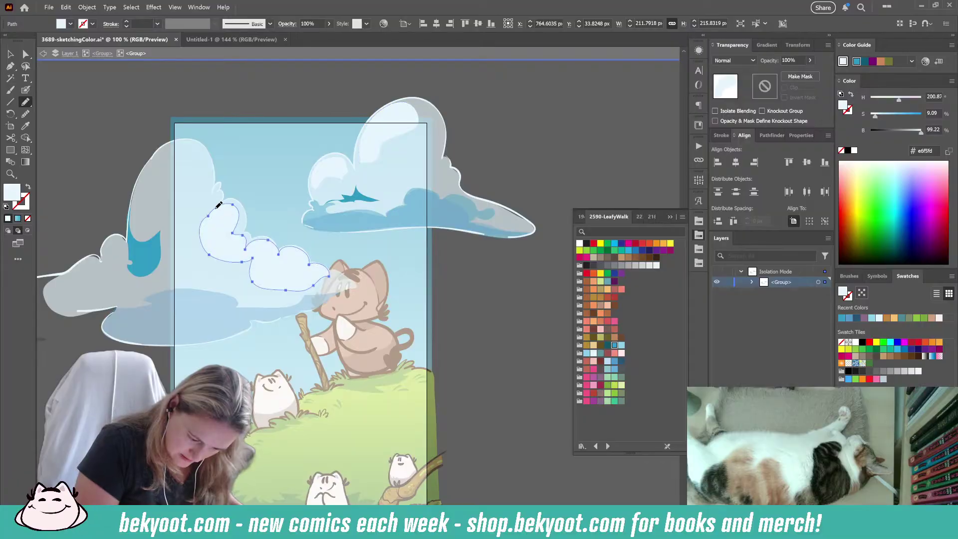
{"action": "key", "text": "ctrl+shift+a"}
{"action": "mouse_move", "coordinate": [211, 173]}
{"action": "left_mouse_down"}
{"action": "mouse_move", "coordinate": [164, 154]}
{"action": "mouse_move", "coordinate": [156, 200]}
{"action": "mouse_move", "coordinate": [195, 205]}
{"action": "left_mouse_up"}
{"action": "key", "text": "ctrl+shift+a"}
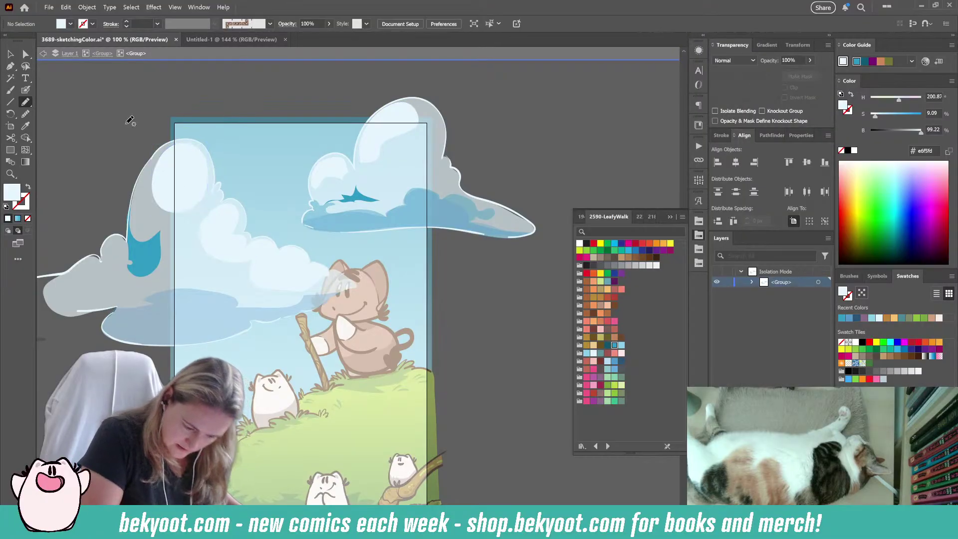
{"action": "left_click", "coordinate": [192, 199], "text": "ctrl"}
{"action": "key", "text": "ctrl+shift+a"}
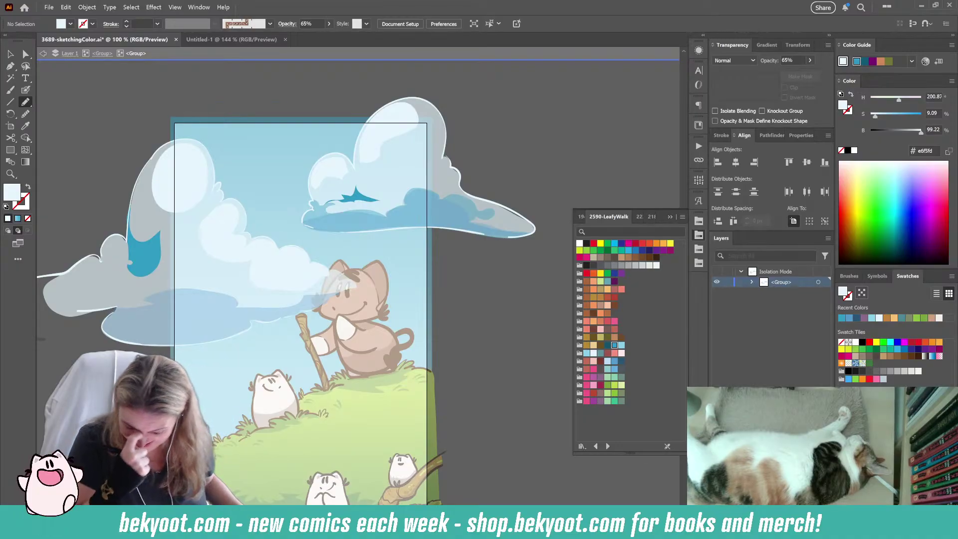
{"action": "key", "text": "v"}
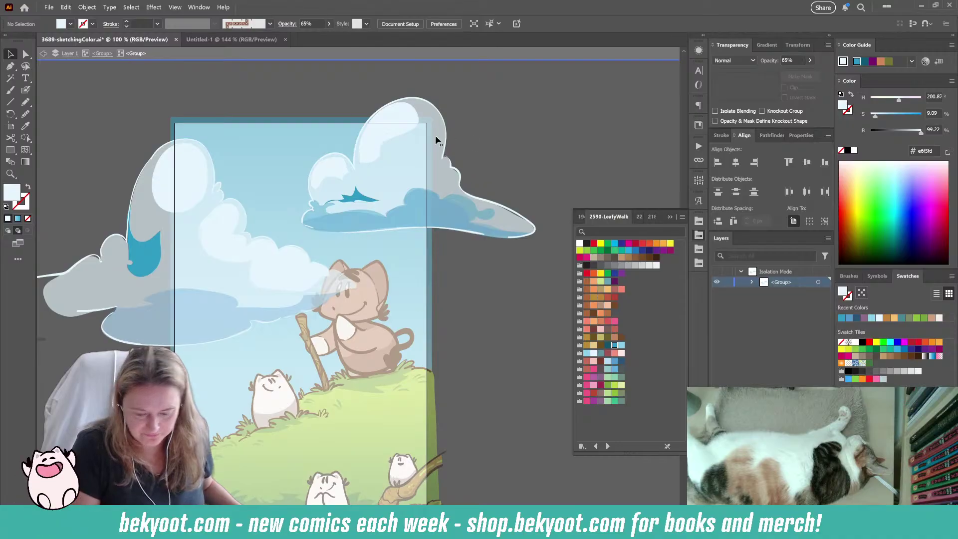
{"action": "key", "text": "a"}
{"action": "left_click", "coordinate": [458, 176]}
{"action": "left_click", "coordinate": [457, 174]}
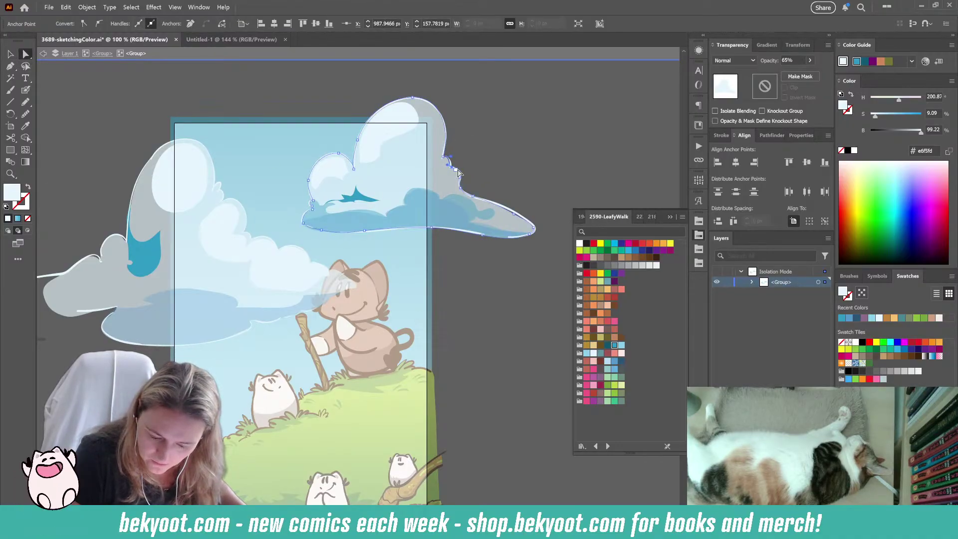
{"action": "left_click", "coordinate": [474, 158]}
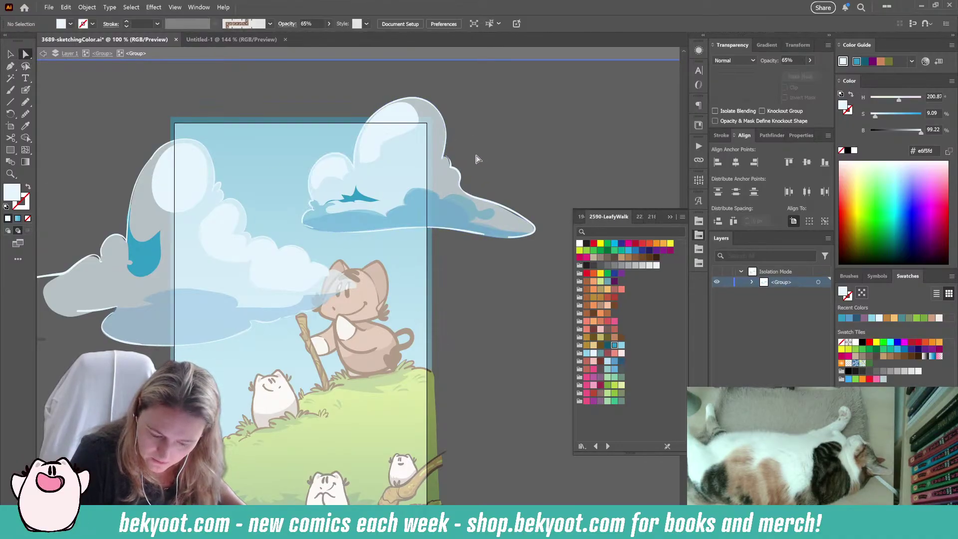
{"action": "left_click", "coordinate": [337, 170]}
{"action": "left_click", "coordinate": [527, 91]}
- Try a linear gradient on the right cloud's body, running vertically from pale #e6f5fd at the crown to blue at the base
{"action": "left_click", "coordinate": [409, 165]}
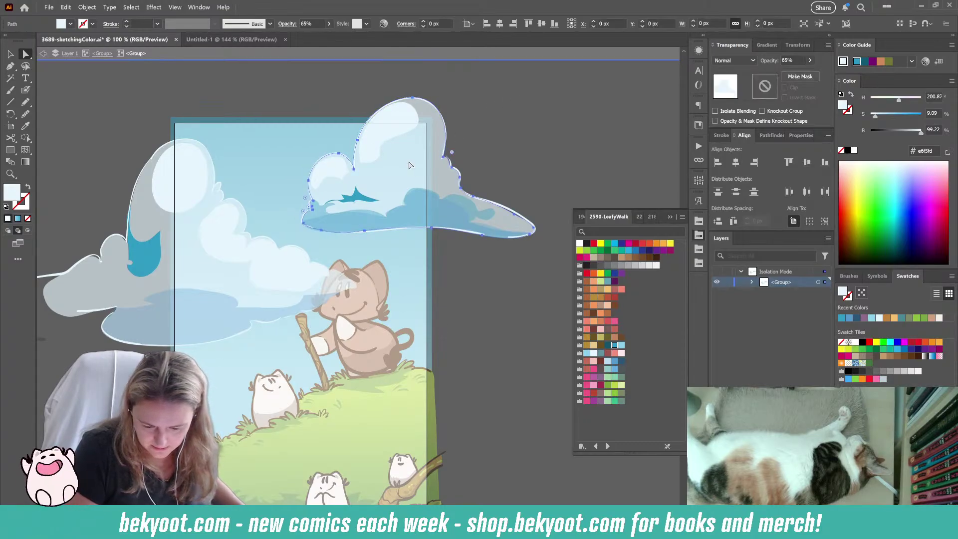
{"action": "left_click", "coordinate": [17, 218]}
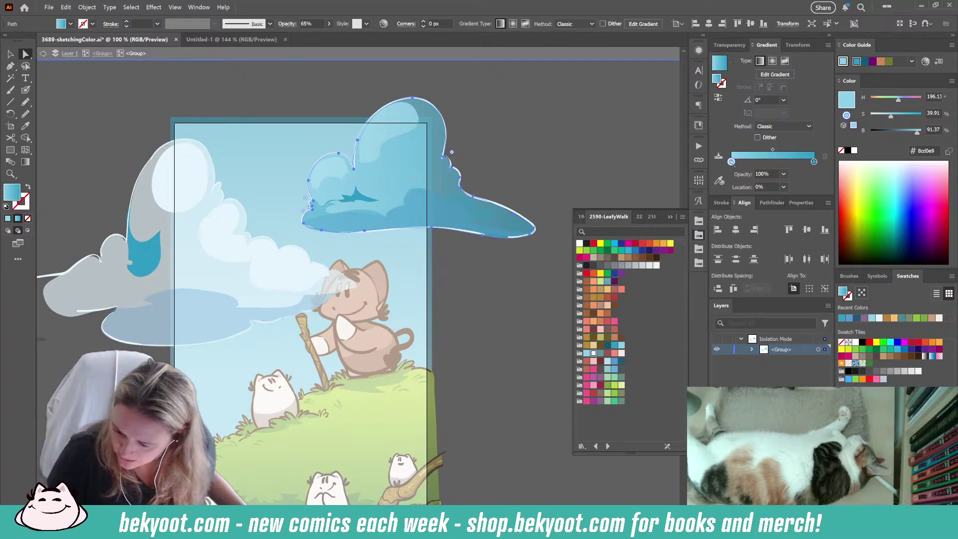
{"action": "left_click", "coordinate": [593, 352]}
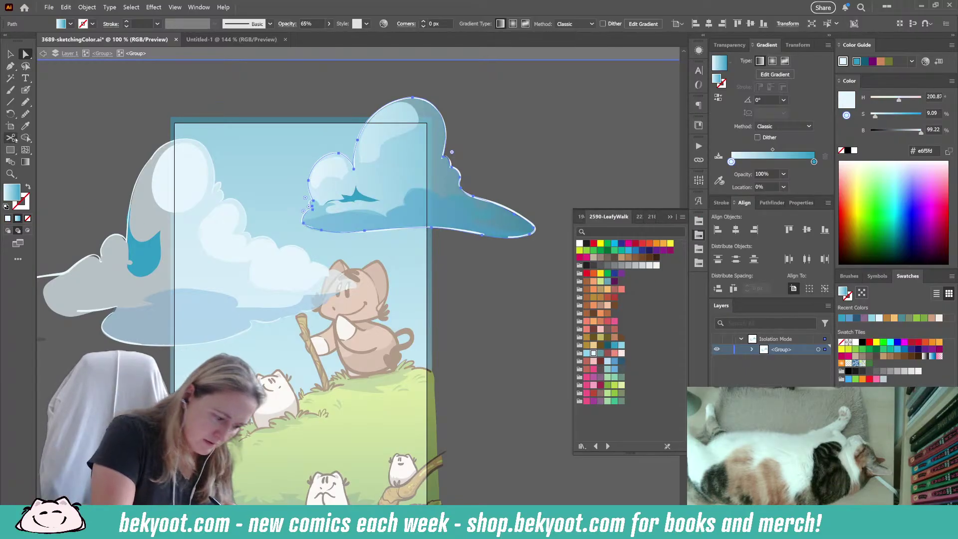
{"action": "left_click", "coordinate": [25, 161]}
{"action": "left_click_drag", "start_coordinate": [418, 107], "coordinate": [418, 209]}
{"action": "key", "text": "ctrl+shift+a"}
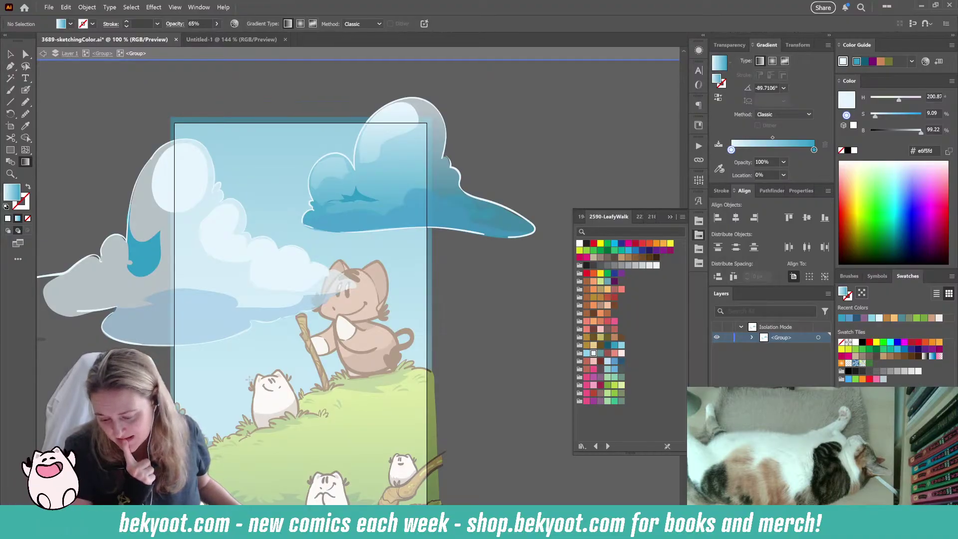
- Try the same pale-to-blue gradient on the left cloud's body, running downward from its crown to its base
{"action": "left_click", "coordinate": [236, 287]}
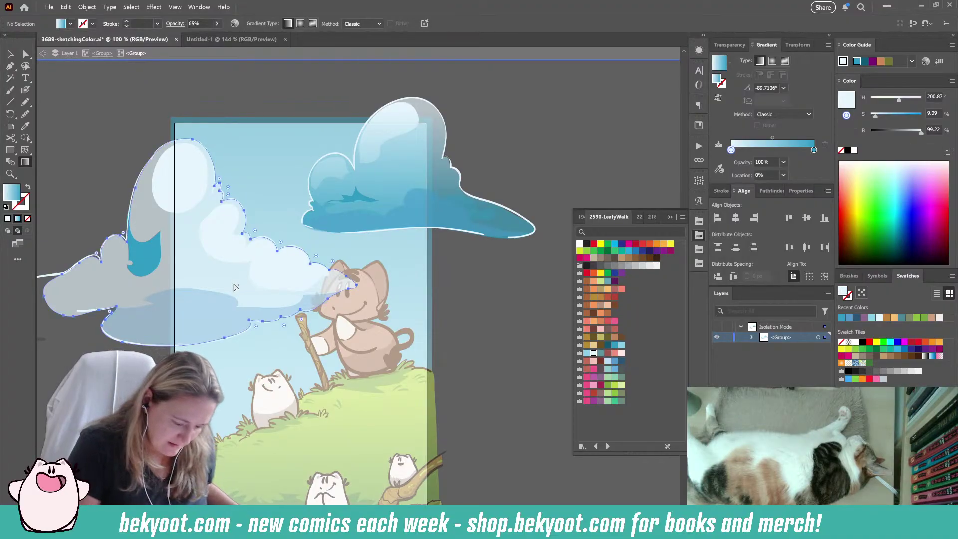
{"action": "left_click", "coordinate": [18, 219]}
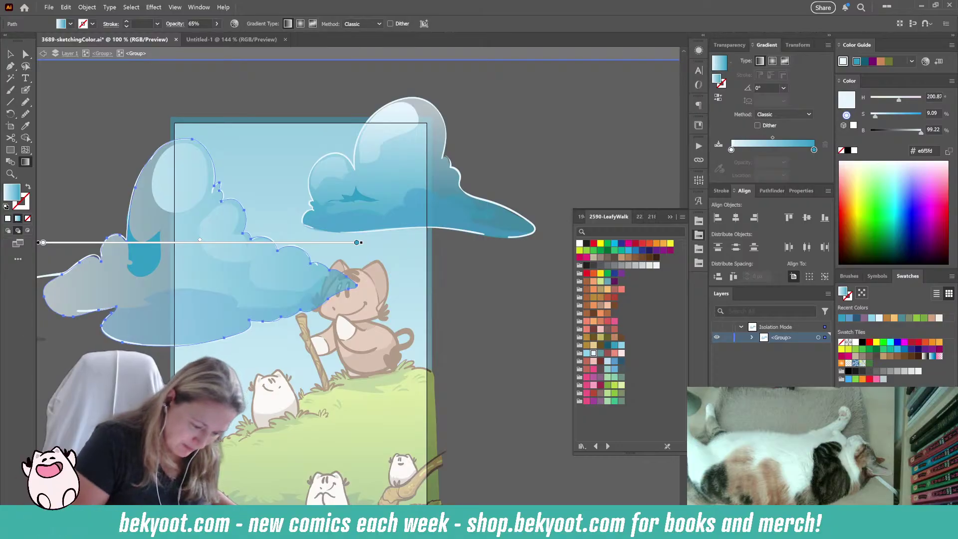
{"action": "left_click_drag", "start_coordinate": [192, 156], "coordinate": [198, 311]}
{"action": "key", "text": "ctrl+shift+a"}
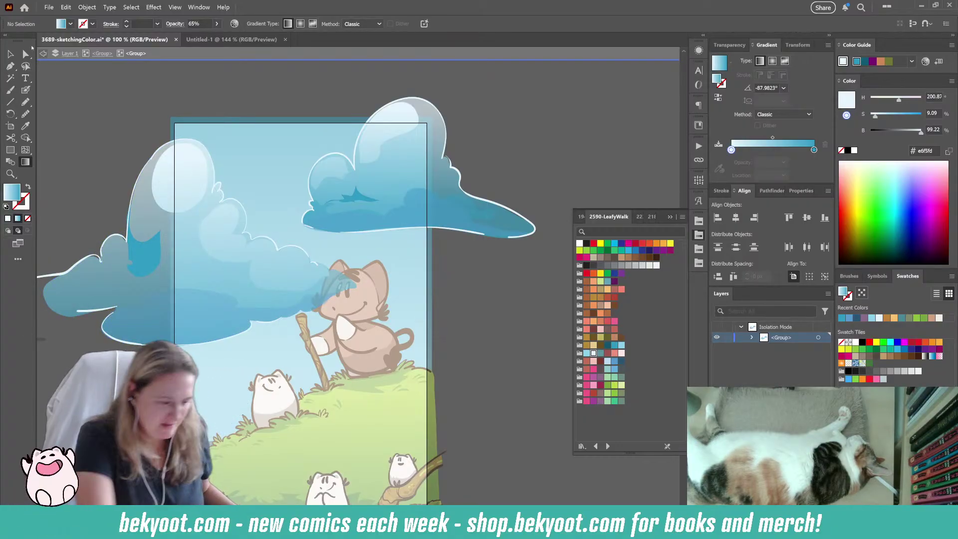
- Within the scene group, replace the gradients on both cloud bodies with a solid light-blue #8cd0e9 fill
{"action": "left_click", "coordinate": [10, 54]}
{"action": "double_click", "coordinate": [481, 158]}
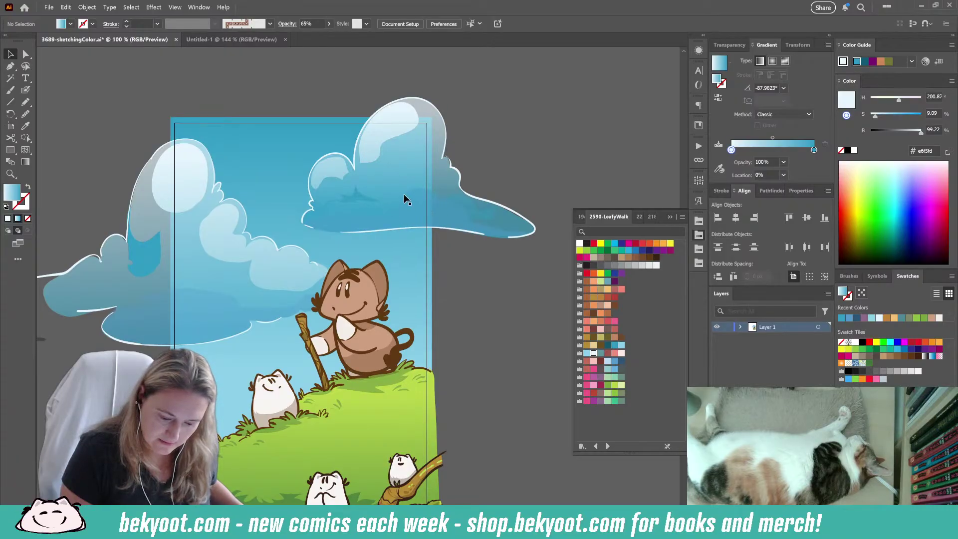
{"action": "left_click", "coordinate": [429, 220]}
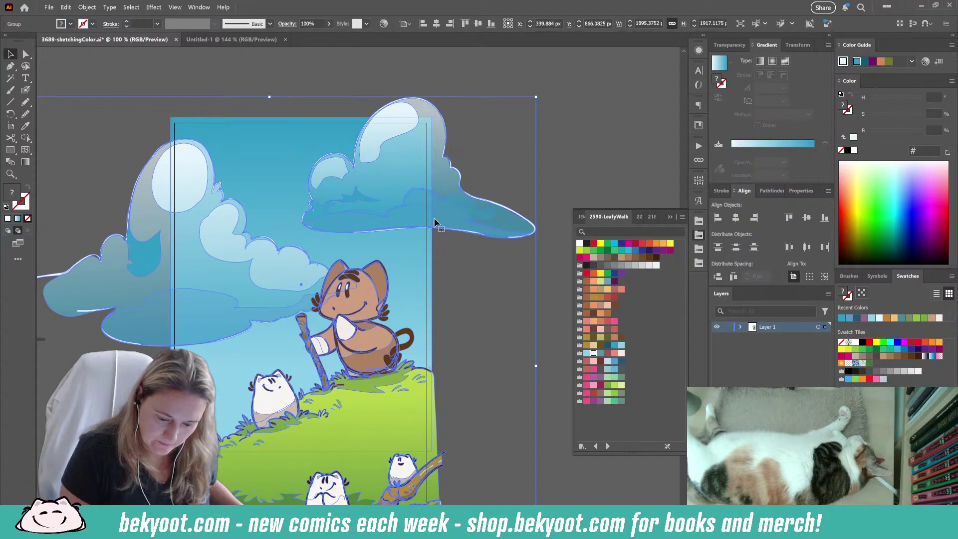
{"action": "double_click", "coordinate": [434, 210]}
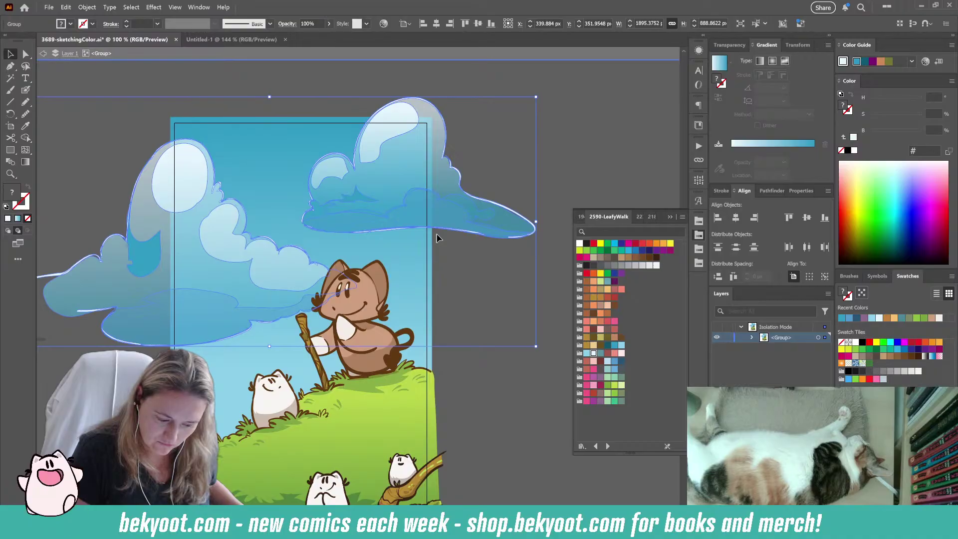
{"action": "key", "text": "a"}
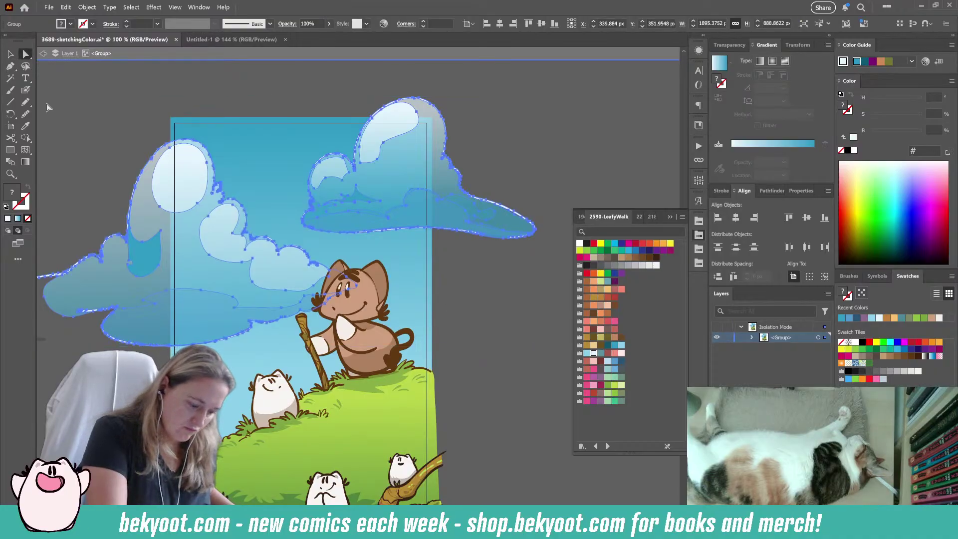
{"action": "left_click", "coordinate": [70, 128]}
{"action": "left_click", "coordinate": [192, 269]}
{"action": "left_click", "coordinate": [411, 182], "text": "shift"}
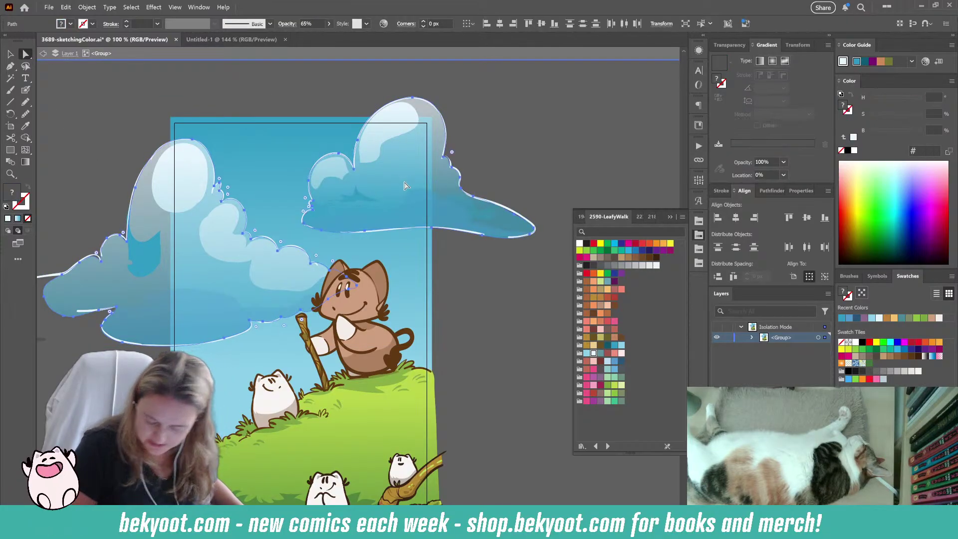
{"action": "left_click", "coordinate": [592, 354]}
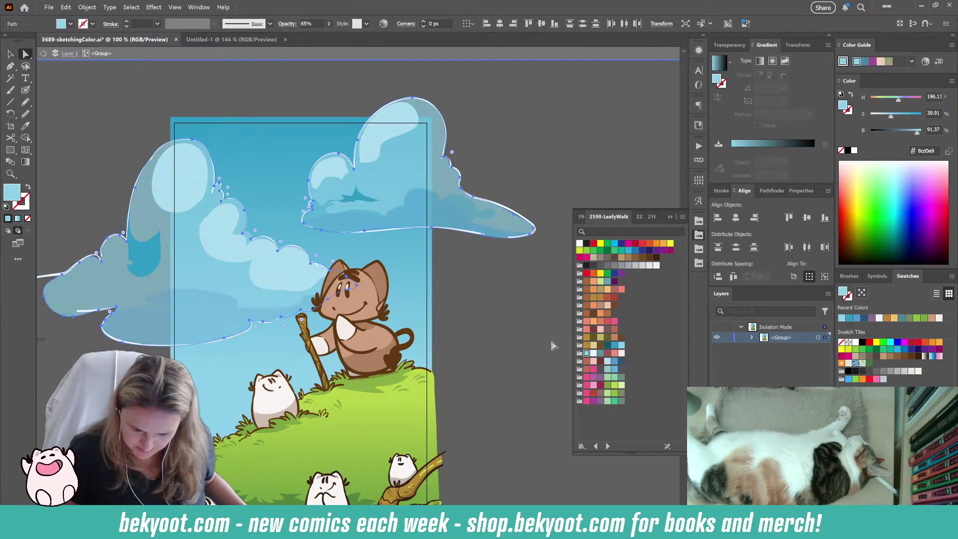
{"action": "left_click", "coordinate": [479, 294]}
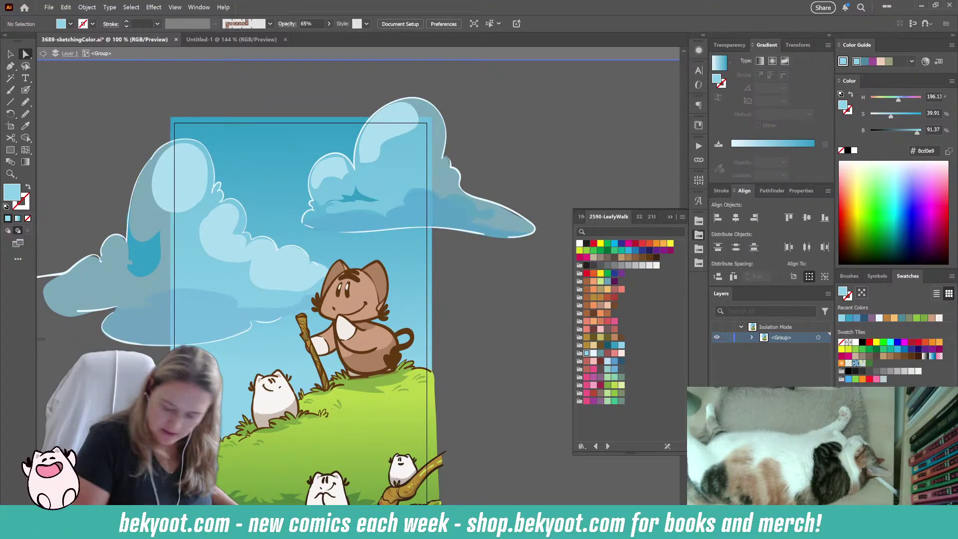
- Fill the bodies of both clouds with the very pale blue #e6f5fd
{"action": "left_click", "coordinate": [407, 169]}
{"action": "left_click", "coordinate": [214, 277], "text": "shift"}
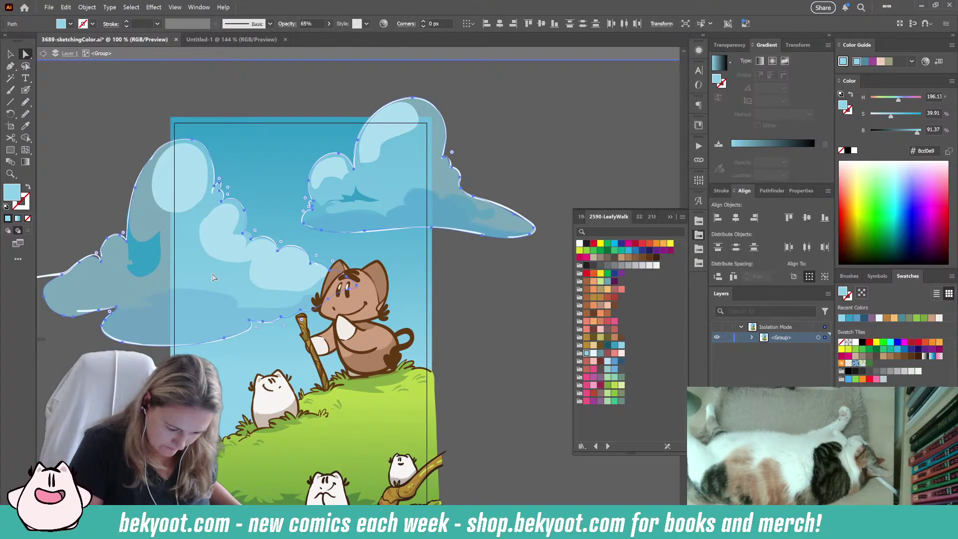
{"action": "left_click", "coordinate": [593, 353]}
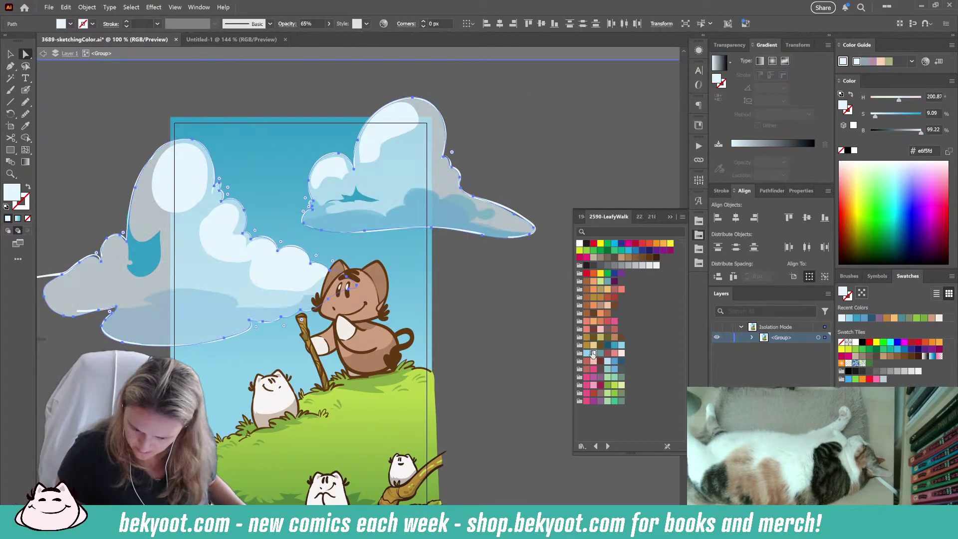
{"action": "left_click", "coordinate": [475, 293]}
- Apply a Gaussian Blur with a slightly increased radius to the whole cloud group
{"action": "key", "text": "v"}
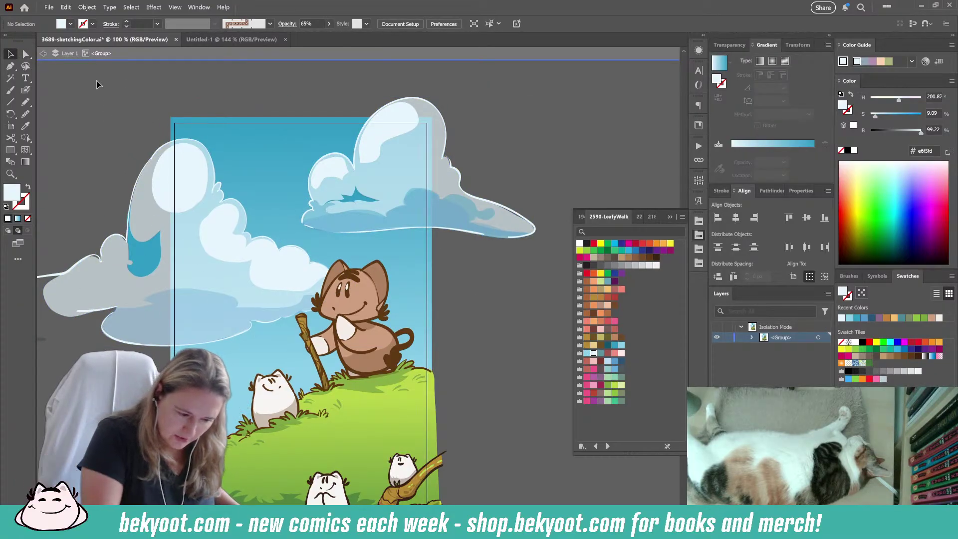
{"action": "left_click", "coordinate": [428, 224]}
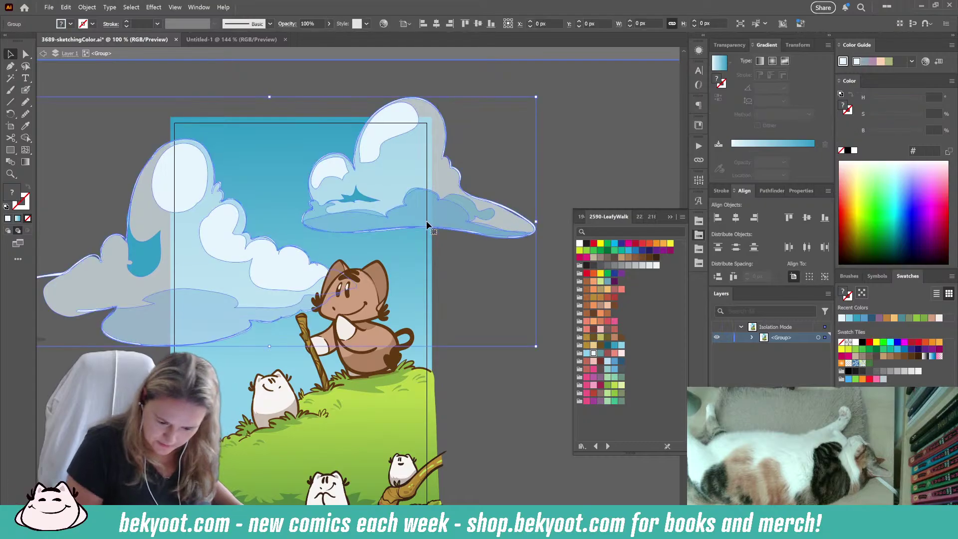
{"action": "left_click", "coordinate": [153, 7]}
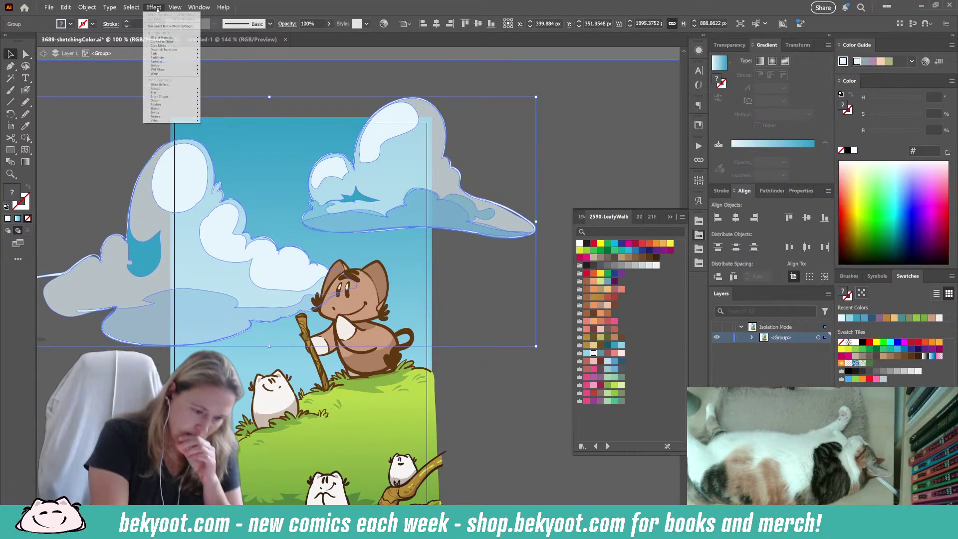
{"action": "mouse_move", "coordinate": [187, 92]}
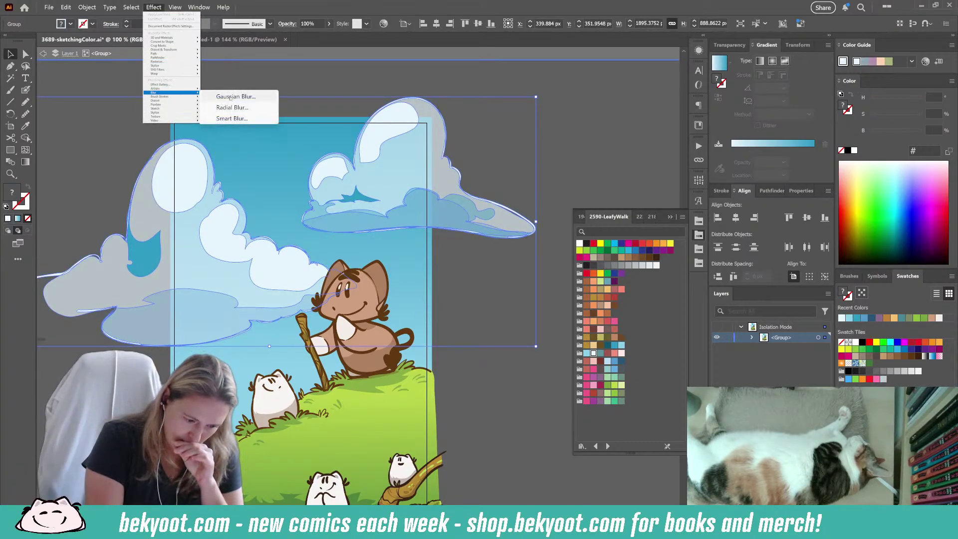
{"action": "left_click", "coordinate": [234, 97]}
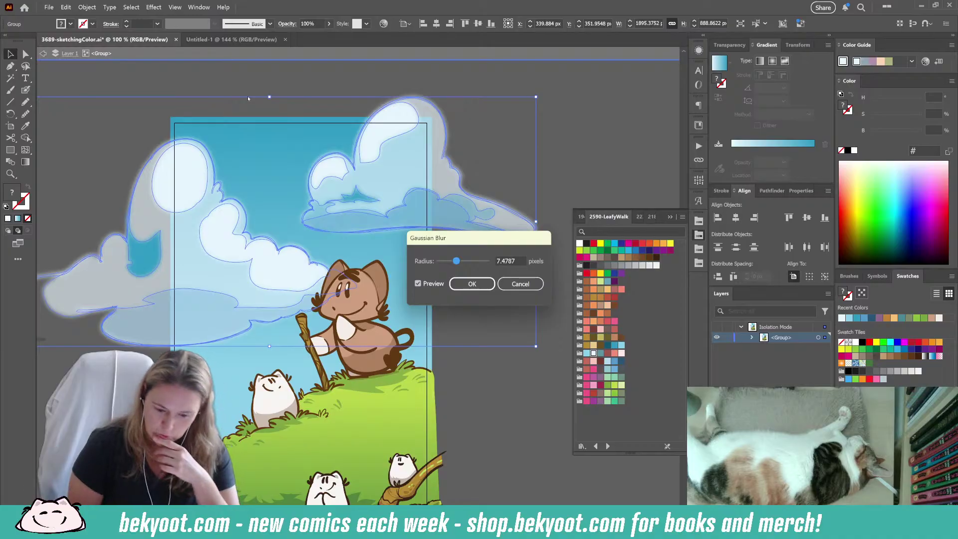
{"action": "left_click_drag", "start_coordinate": [457, 261], "coordinate": [465, 265]}
{"action": "left_click", "coordinate": [471, 283]}
{"action": "left_click", "coordinate": [469, 379]}
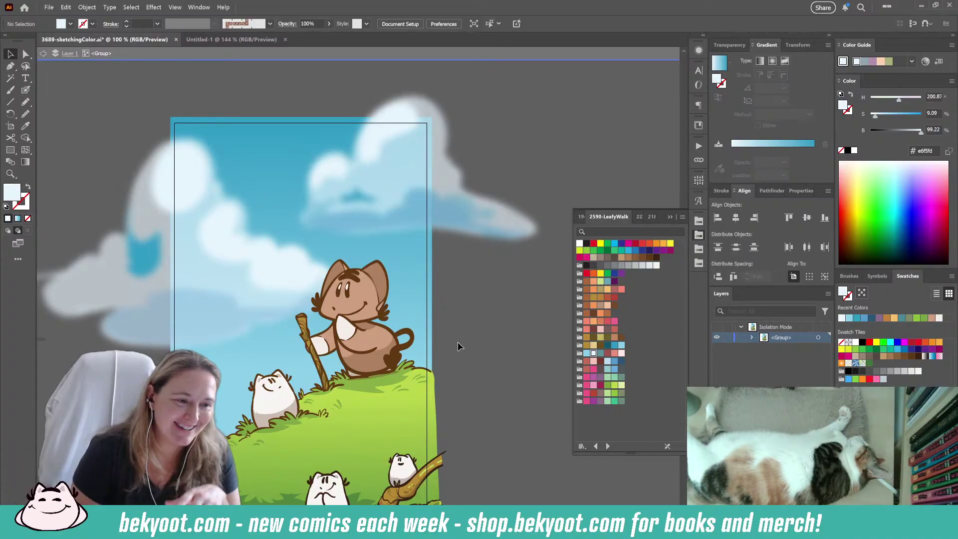
- Reduce the opacity of the bright highlight shapes on both clouds to 75%
{"action": "left_click", "coordinate": [25, 53]}
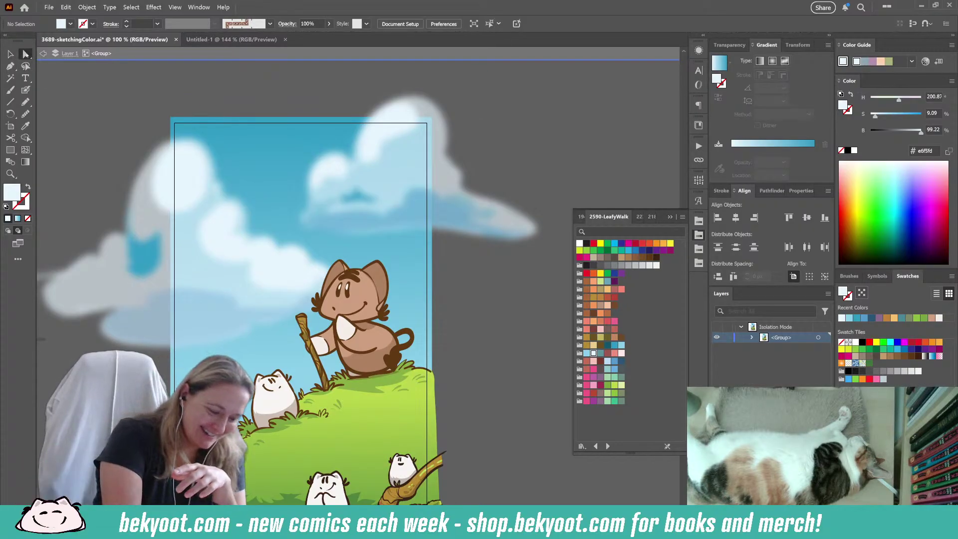
{"action": "left_click", "coordinate": [201, 206]}
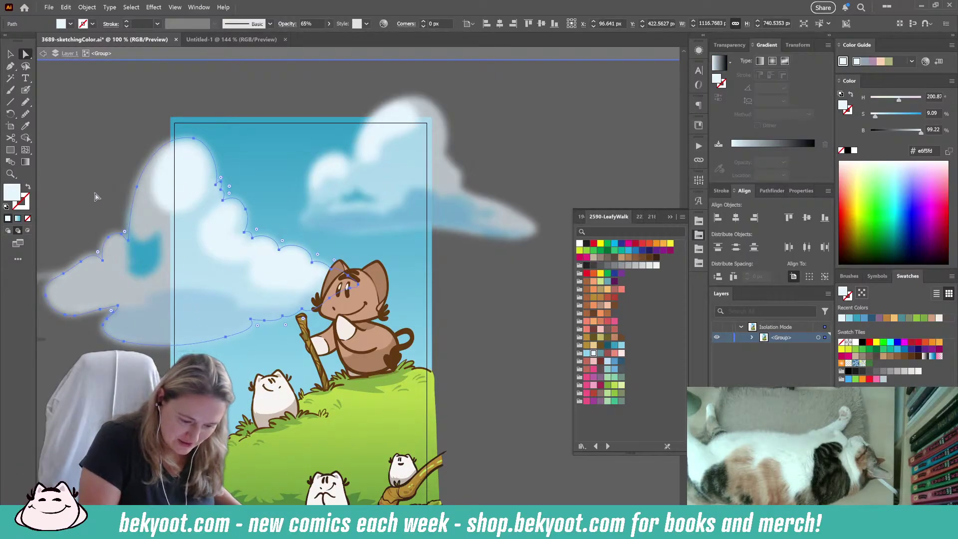
{"action": "left_click", "coordinate": [380, 171]}
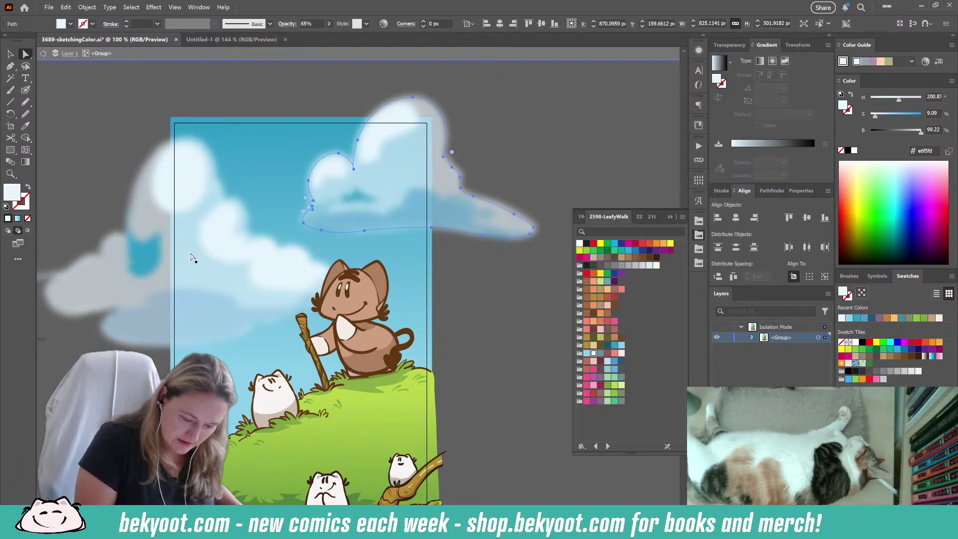
{"action": "left_click", "coordinate": [188, 261], "text": "shift"}
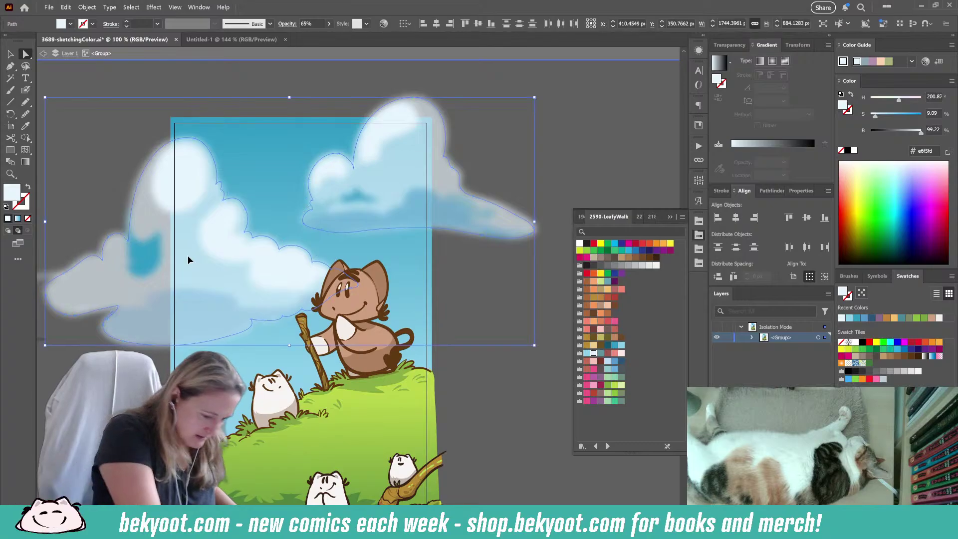
{"action": "left_click", "coordinate": [391, 133]}
{"action": "left_click", "coordinate": [329, 172], "text": "shift"}
{"action": "left_click", "coordinate": [212, 184], "text": "shift"}
{"action": "left_click", "coordinate": [223, 245], "text": "shift"}
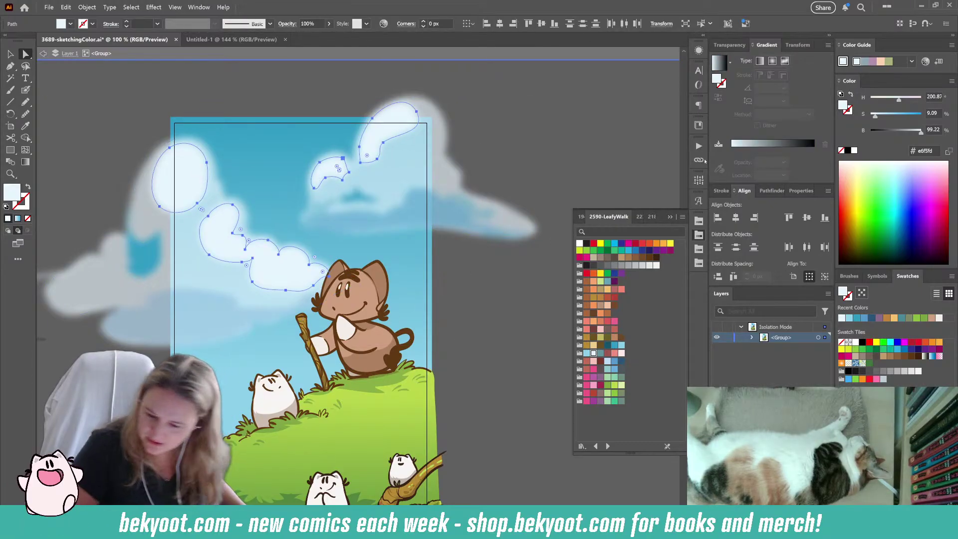
{"action": "left_click", "coordinate": [797, 45]}
{"action": "left_click", "coordinate": [732, 45]}
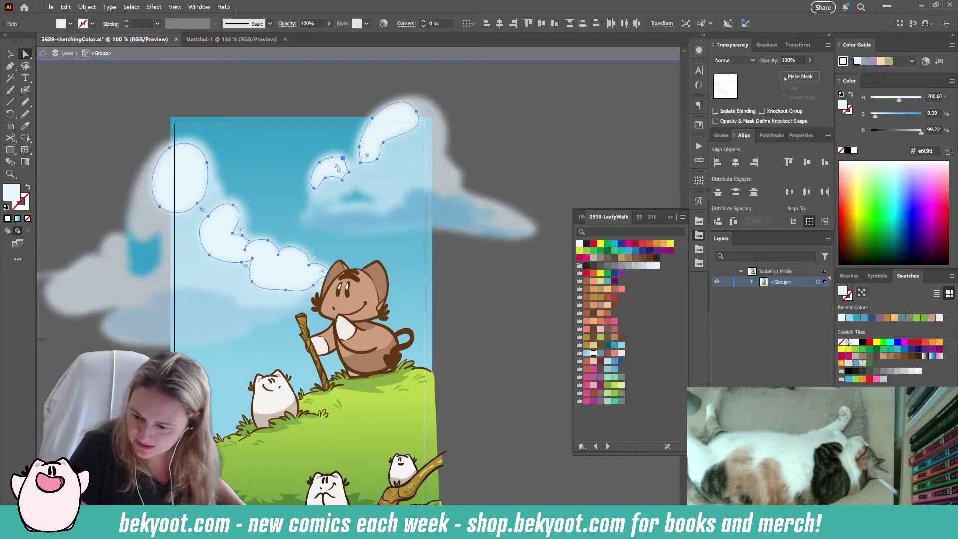
{"action": "left_click", "coordinate": [809, 60]}
{"action": "left_click_drag", "start_coordinate": [809, 73], "coordinate": [794, 73]}
{"action": "left_click", "coordinate": [517, 144]}
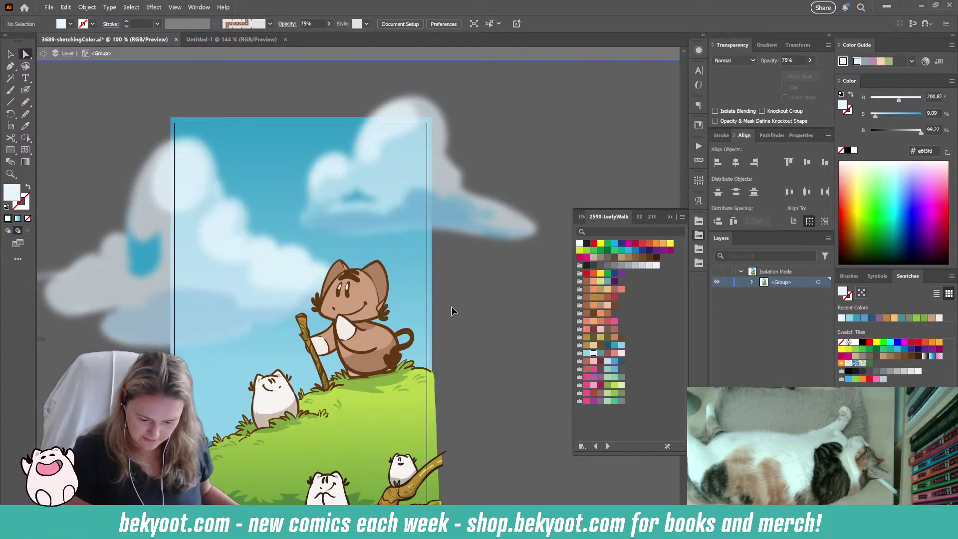
- Dot small white specks across the sky with the Blob Brush, scattering them in groups around both clouds
{"action": "left_click", "coordinate": [432, 346]}
{"action": "left_click", "coordinate": [501, 332]}
{"action": "left_click", "coordinate": [579, 243]}
{"action": "left_click", "coordinate": [26, 89]}
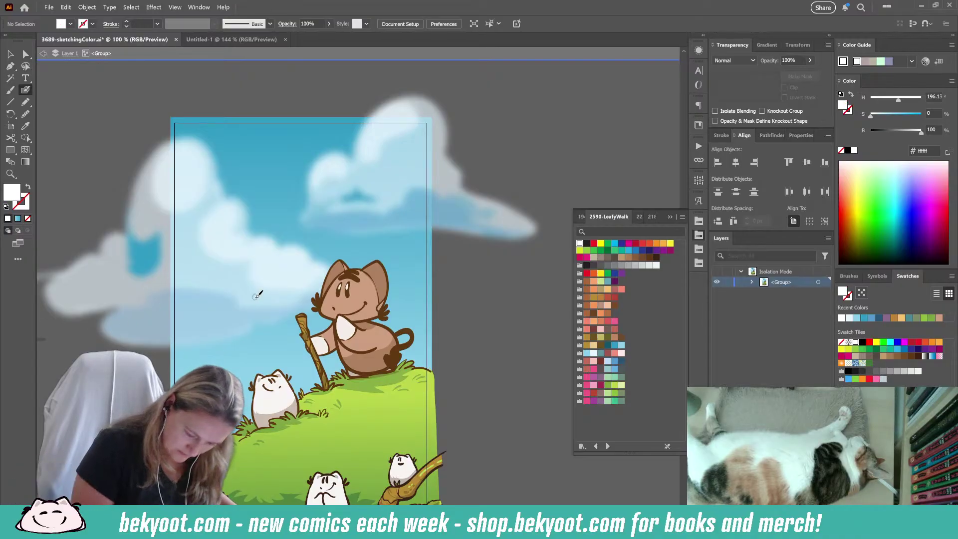
{"action": "key", "text": "shift+x"}
{"action": "left_click", "coordinate": [253, 295]}
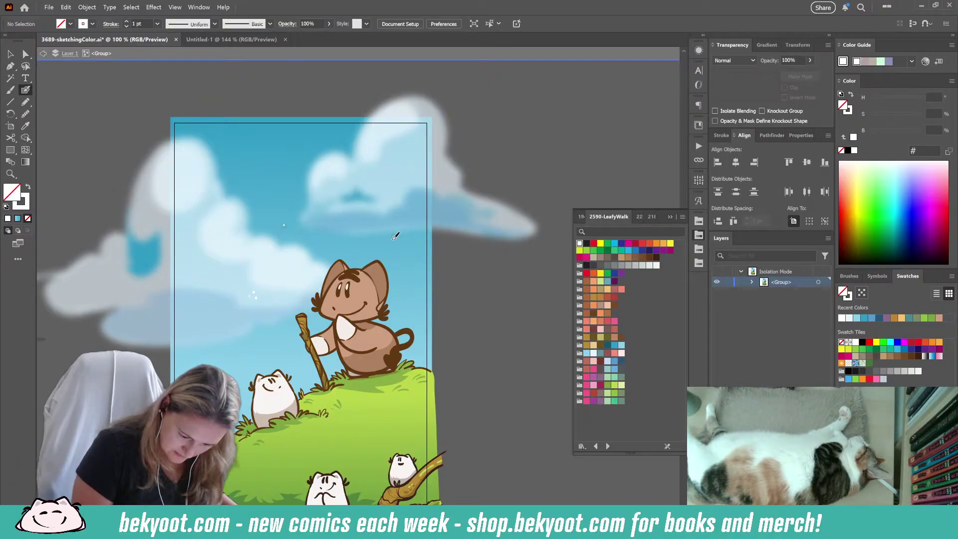
{"action": "left_click", "coordinate": [436, 203]}
{"action": "left_click", "coordinate": [359, 183]}
{"action": "left_click", "coordinate": [364, 179]}
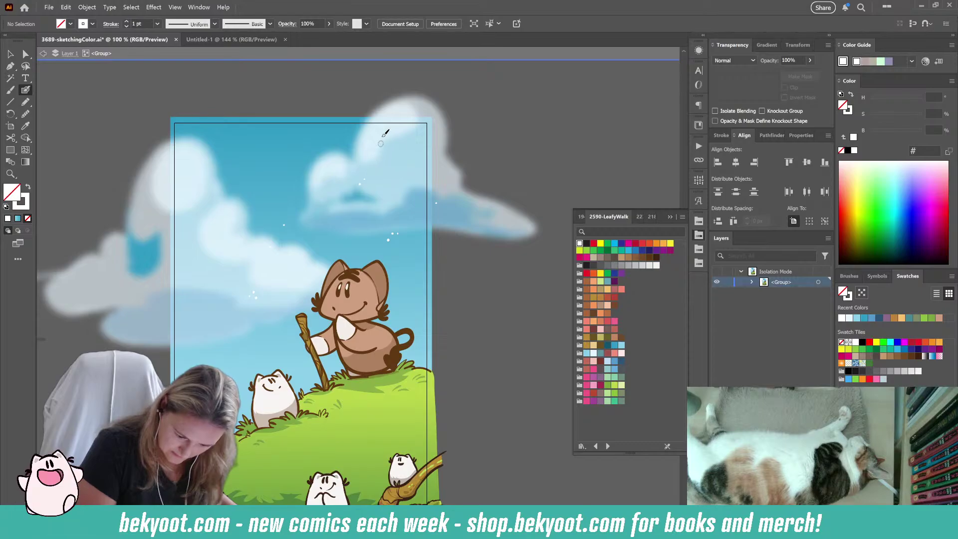
{"action": "left_click", "coordinate": [216, 175]}
{"action": "left_click", "coordinate": [225, 139]}
{"action": "left_click", "coordinate": [225, 134]}
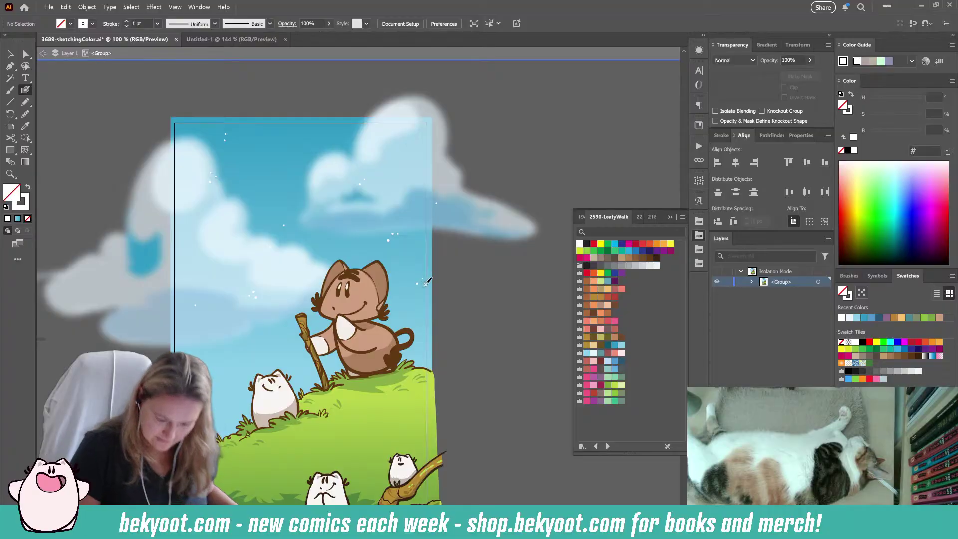
- Scatter small yellow-green #bbd64a flecks in the sky around the brown cat and above the small cat on the slope
{"action": "scroll", "coordinate": [449, 379], "scroll_direction": "down", "scroll_amount": 1}
{"action": "left_click", "coordinate": [615, 385]}
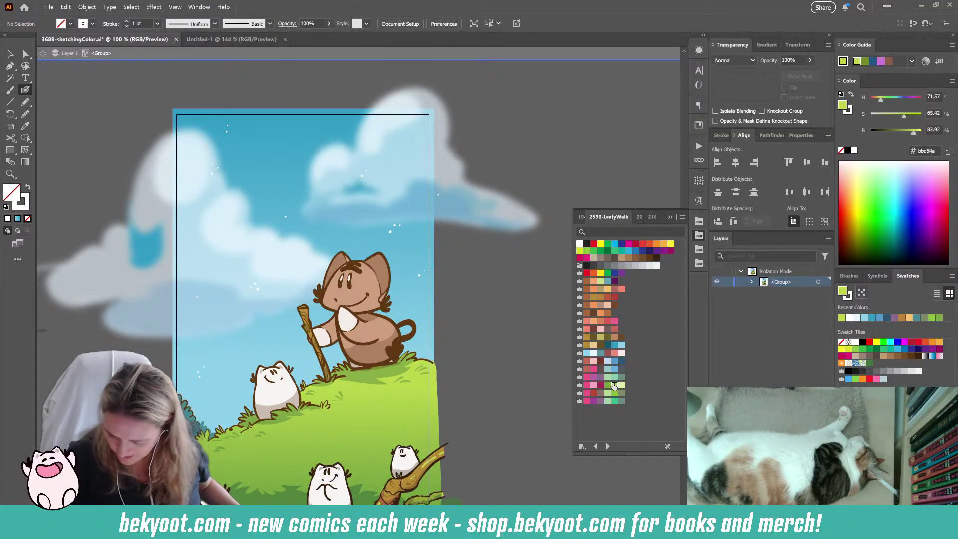
{"action": "left_click", "coordinate": [30, 188]}
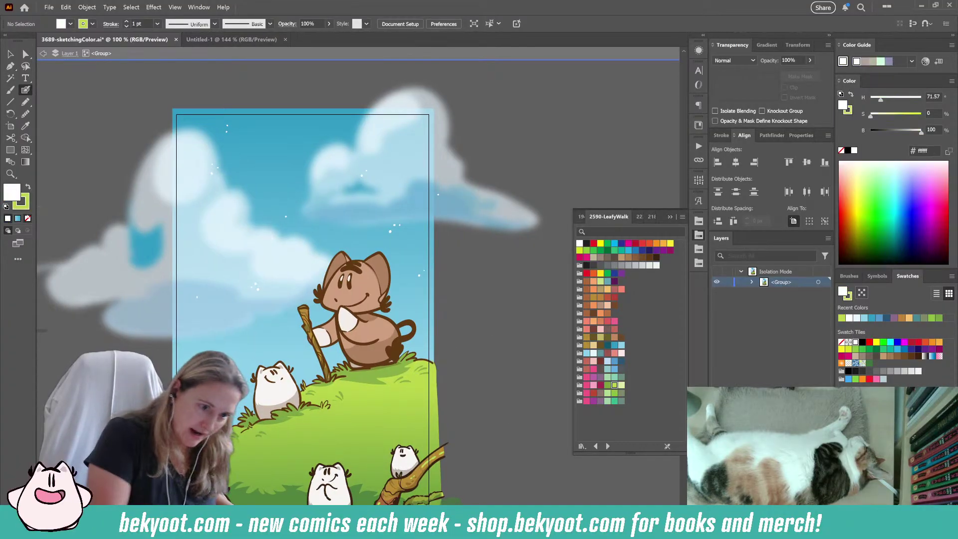
{"action": "key", "text": "slash"}
{"action": "left_click_drag", "start_coordinate": [418, 298], "coordinate": [409, 302]}
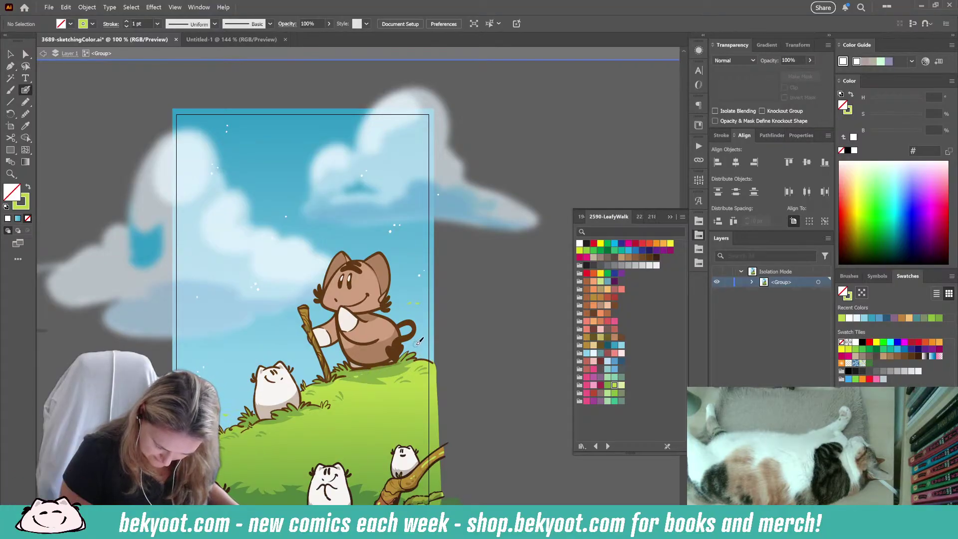
{"action": "left_click", "coordinate": [216, 326]}
{"action": "left_click_drag", "start_coordinate": [270, 337], "coordinate": [282, 332]}
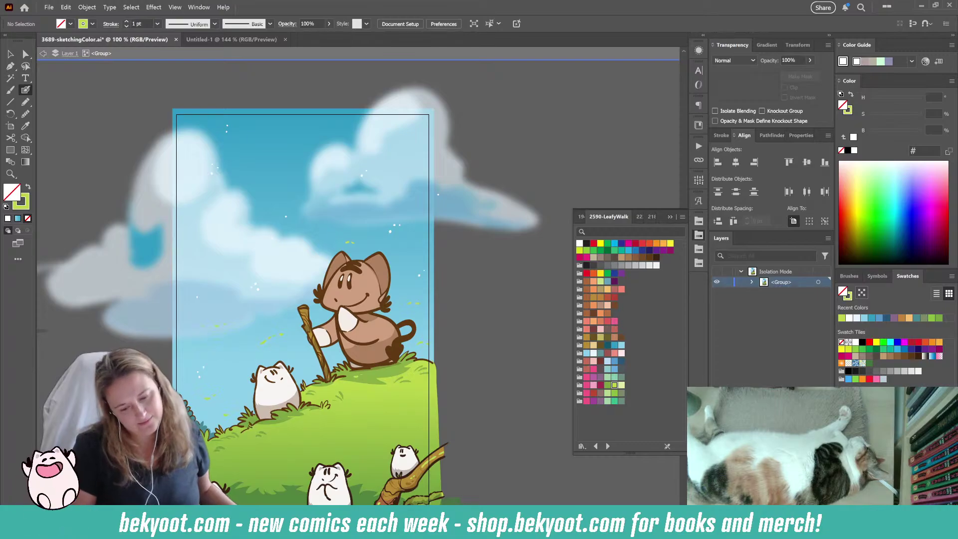
- Try short yellow-green grass strokes on the middle of the hill, above the white cats by the log, and undo them
{"action": "left_click_drag", "start_coordinate": [466, 407], "coordinate": [468, 342]}
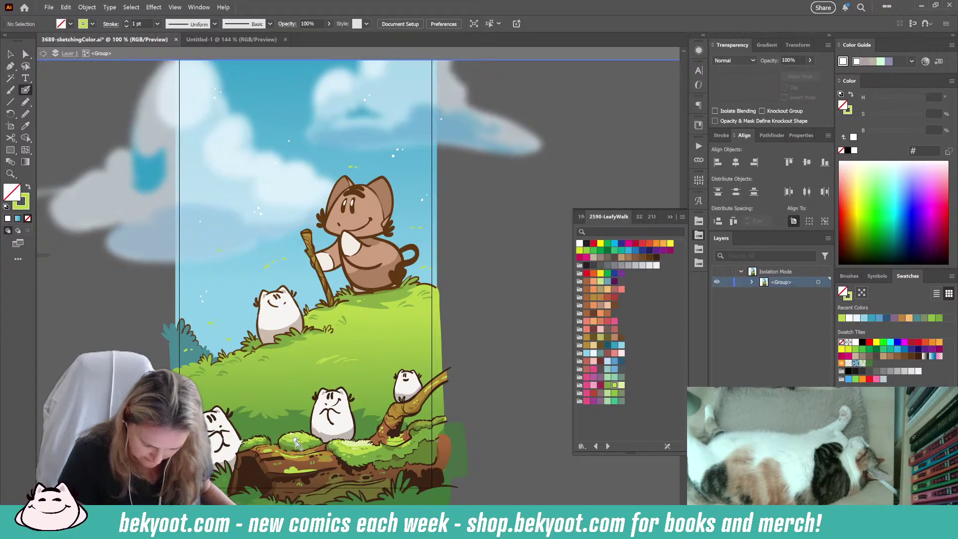
{"action": "left_click_drag", "start_coordinate": [281, 364], "coordinate": [292, 363]}
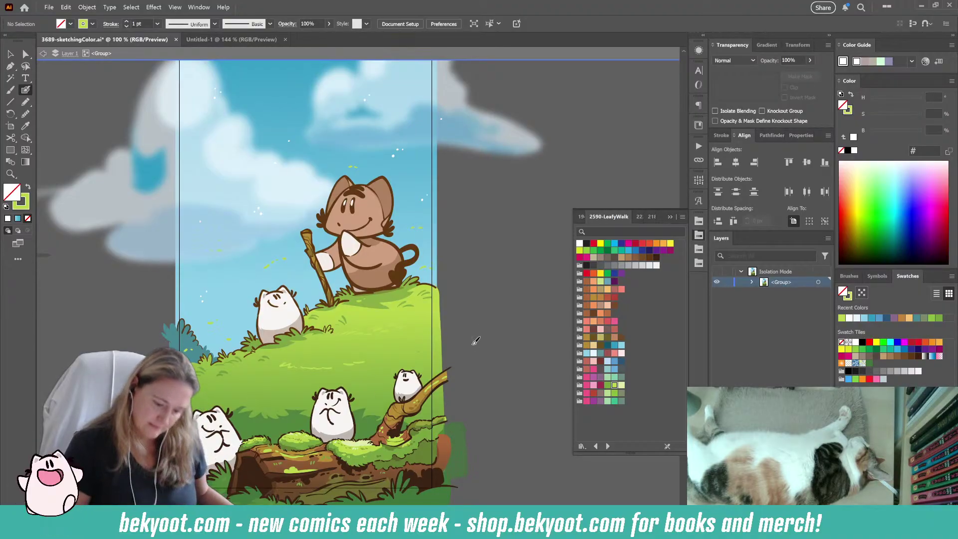
{"action": "left_click_drag", "start_coordinate": [343, 364], "coordinate": [366, 362]}
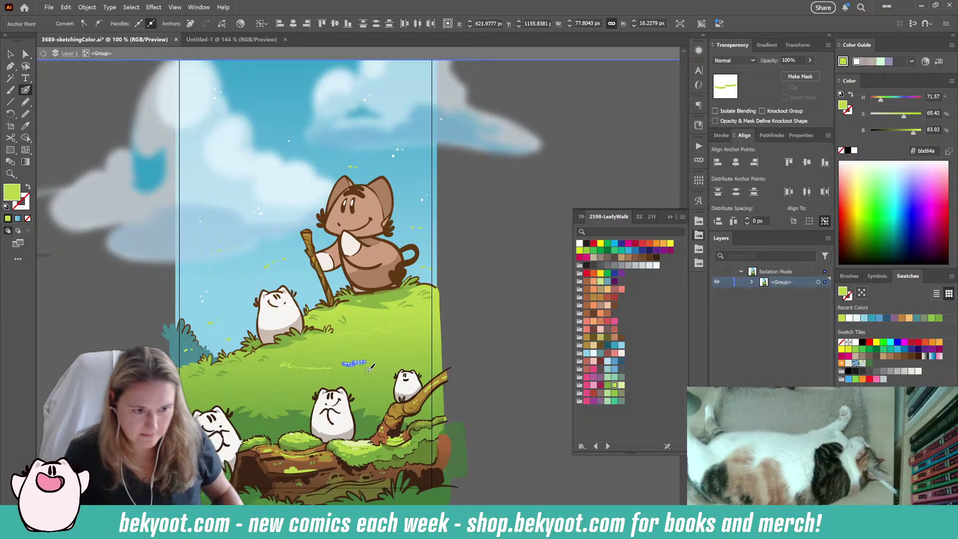
{"action": "key", "text": "ctrl+shift+a"}
{"action": "left_click_drag", "start_coordinate": [338, 367], "coordinate": [303, 367]}
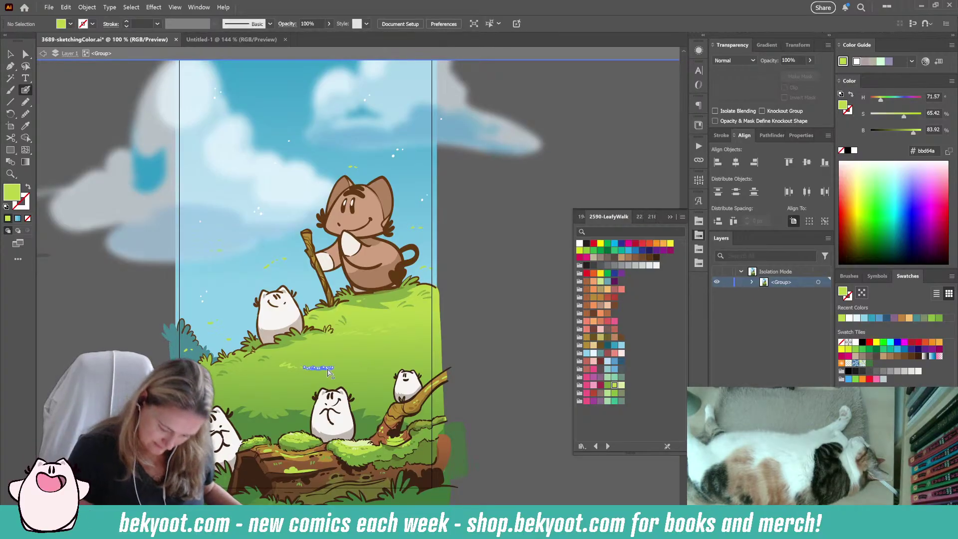
{"action": "key", "text": "ctrl+z"}
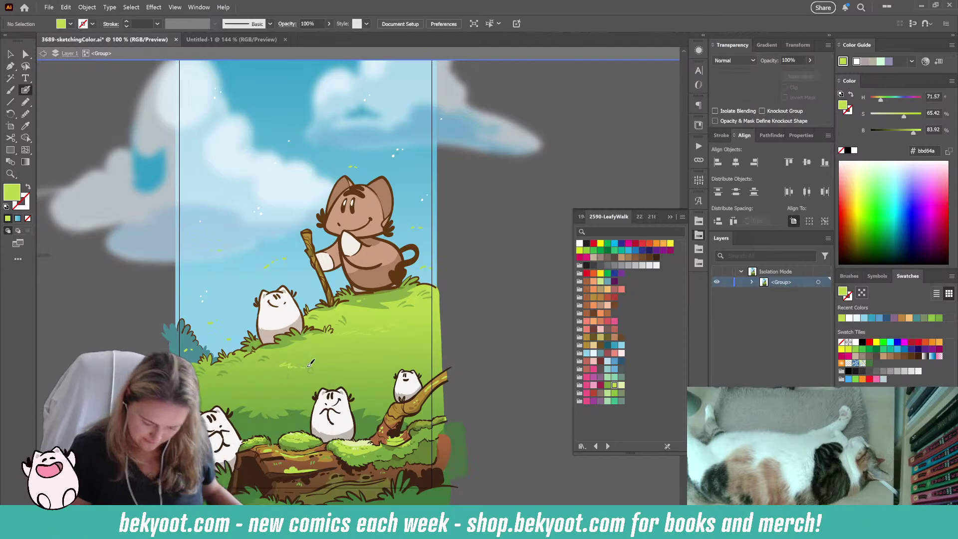
{"action": "left_click_drag", "start_coordinate": [306, 368], "coordinate": [298, 377]}
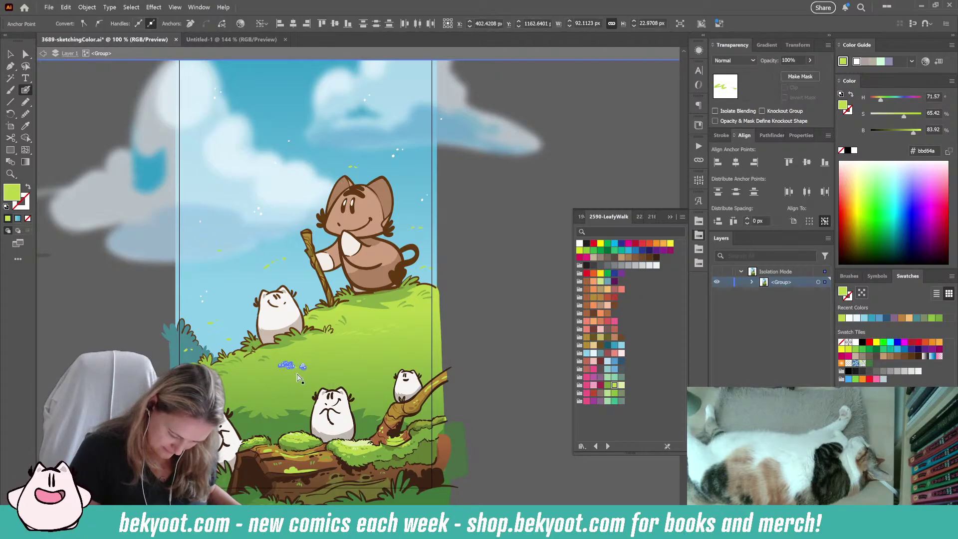
{"action": "key", "text": "ctrl+z"}
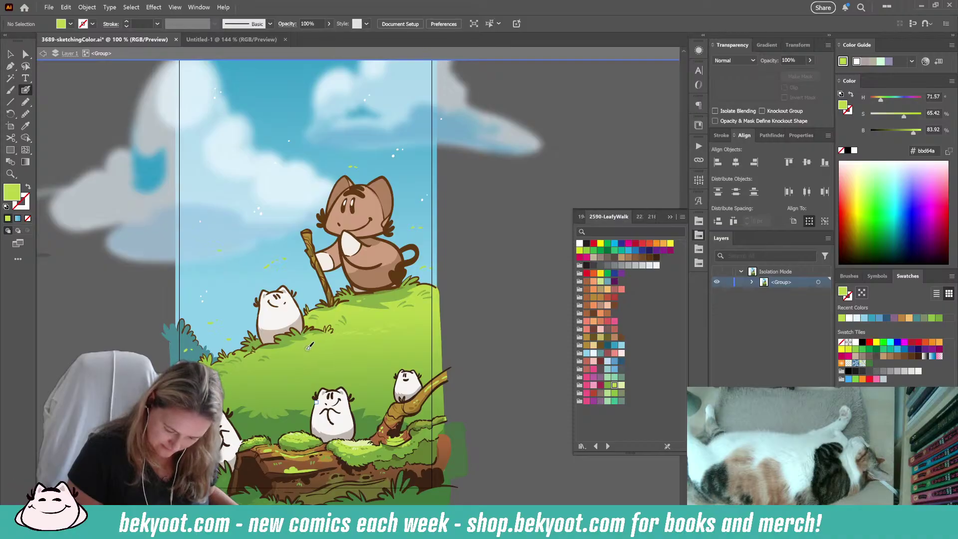
- Try a row of yellow-green grass strokes about 208 px wide on the hill below the brown cat, and delete it
{"action": "key", "text": "shift+x"}
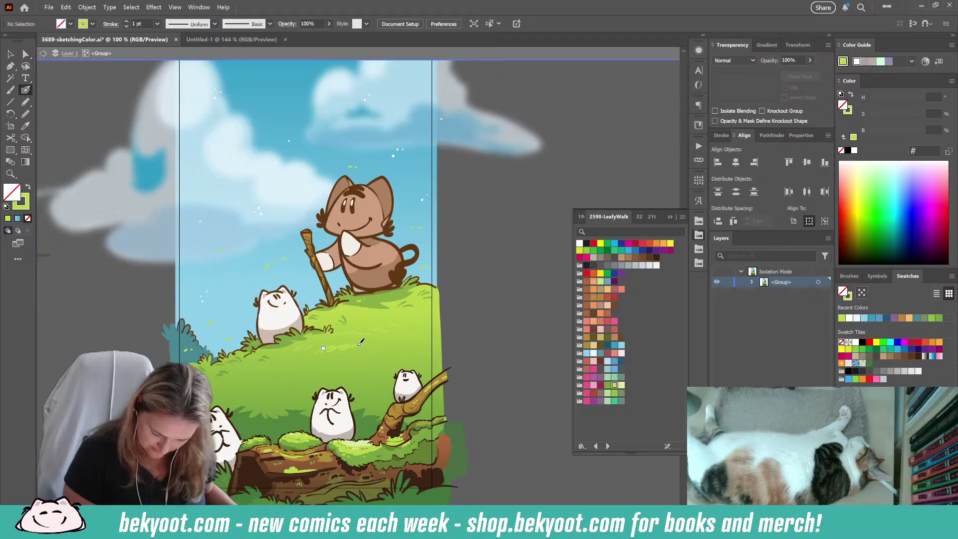
{"action": "left_click_drag", "start_coordinate": [369, 343], "coordinate": [422, 340]}
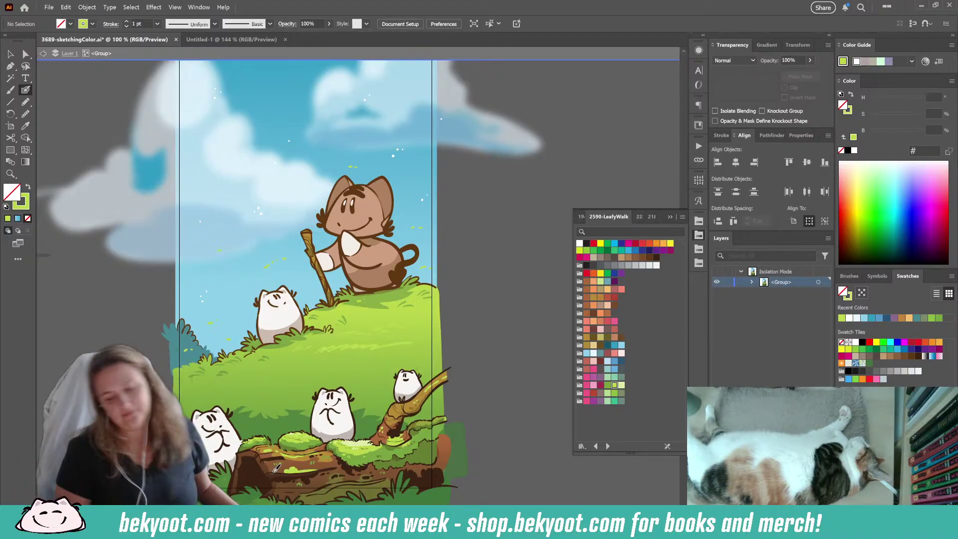
{"action": "mouse_move", "coordinate": [326, 351]}
{"action": "left_mouse_down"}
{"action": "mouse_move", "coordinate": [422, 344]}
{"action": "mouse_move", "coordinate": [385, 346]}
{"action": "left_mouse_up"}
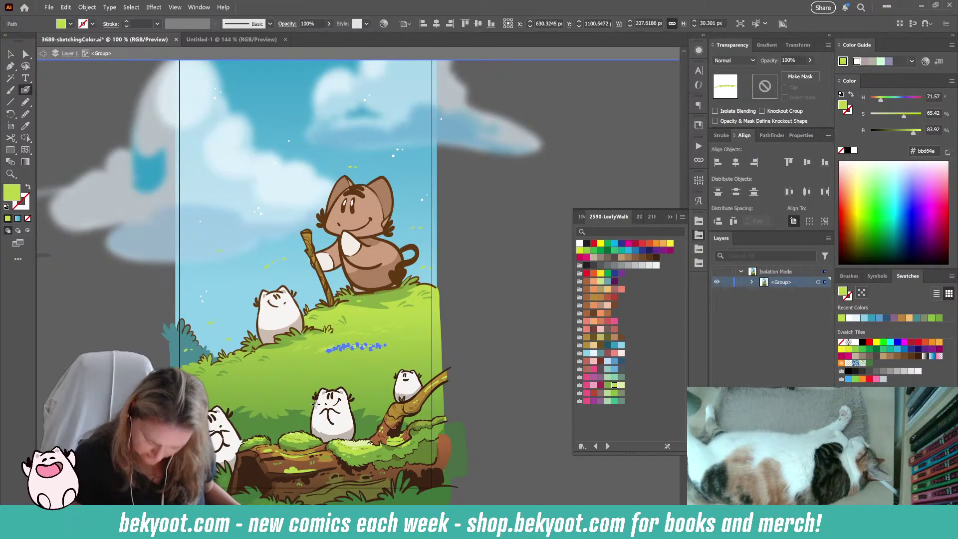
{"action": "key", "text": "Delete"}
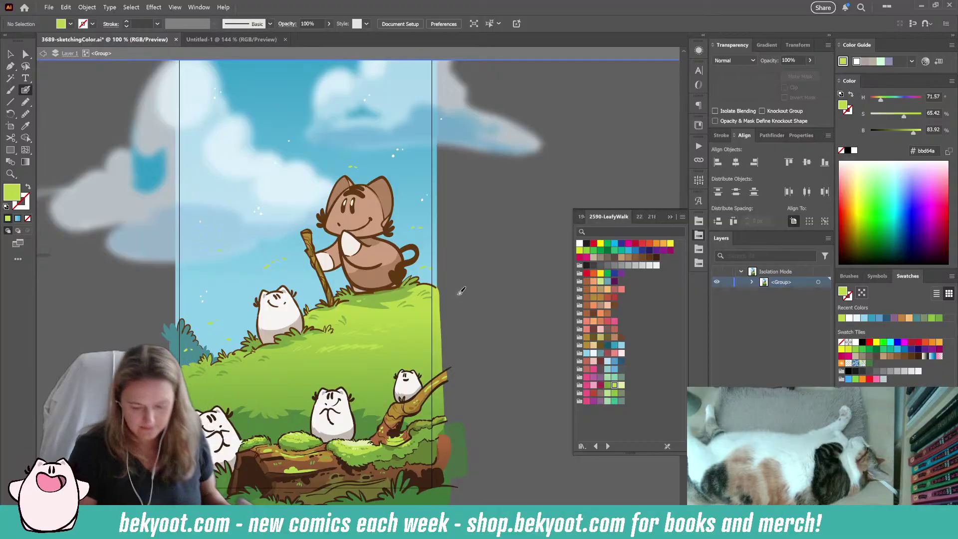
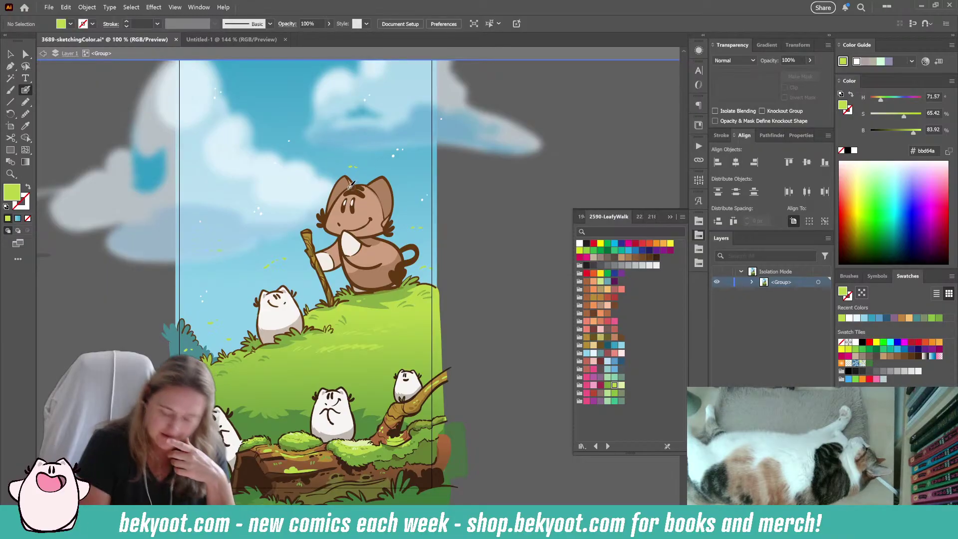
- Remove the yellow-green flecks just above the brown cat's head
{"action": "left_click_drag", "start_coordinate": [359, 165], "coordinate": [339, 226]}
{"action": "scroll", "coordinate": [339, 226], "scroll_direction": "up", "scroll_amount": 2}
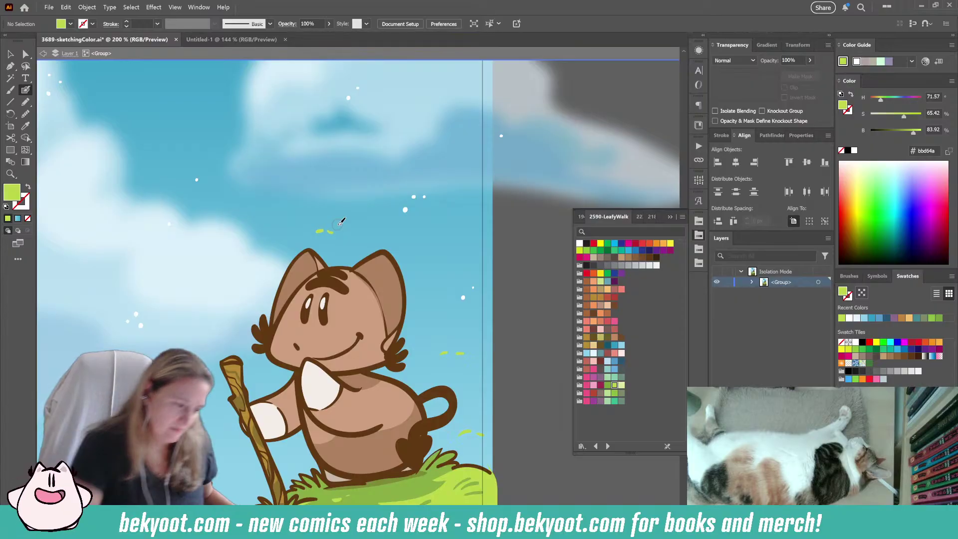
{"action": "left_click", "coordinate": [332, 234]}
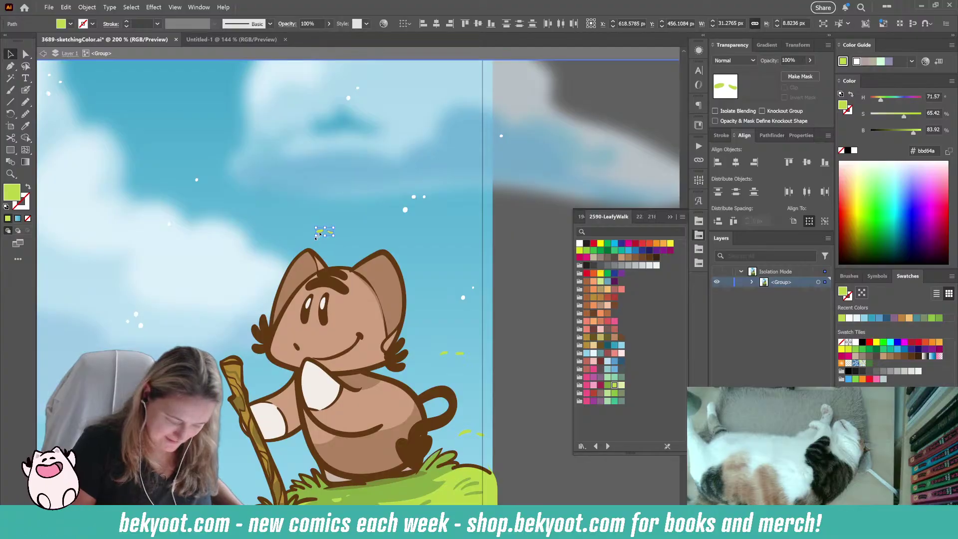
{"action": "left_click", "coordinate": [312, 318]}
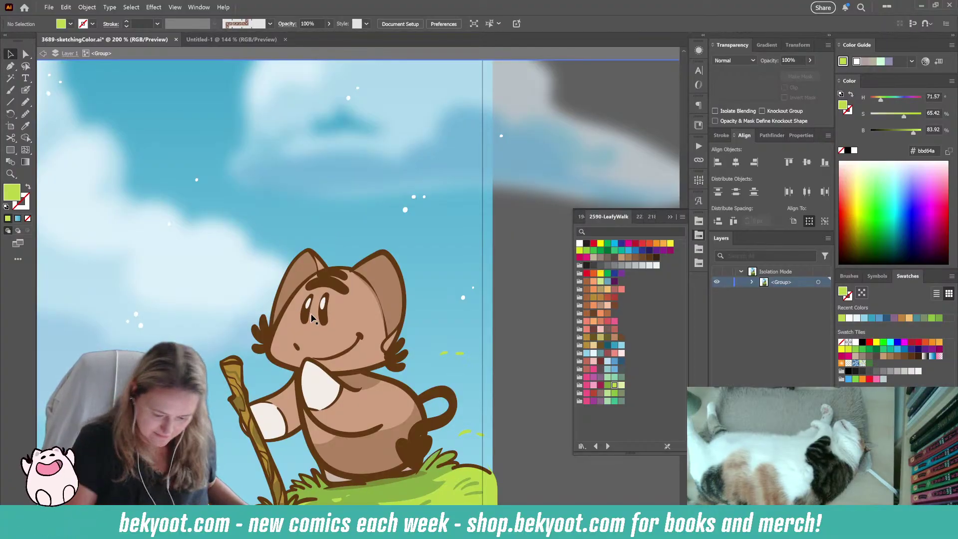
- Inside the brown cat's group, take its dark brown #603913 and draw a small cat's ears, forehead, cheek tufts and eyes above its head
{"action": "left_click", "coordinate": [383, 255]}
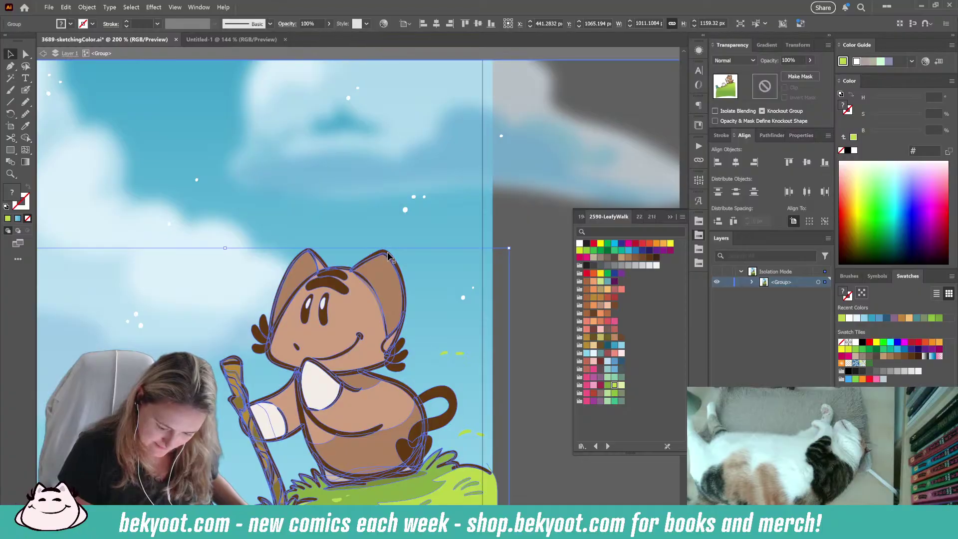
{"action": "double_click", "coordinate": [389, 256]}
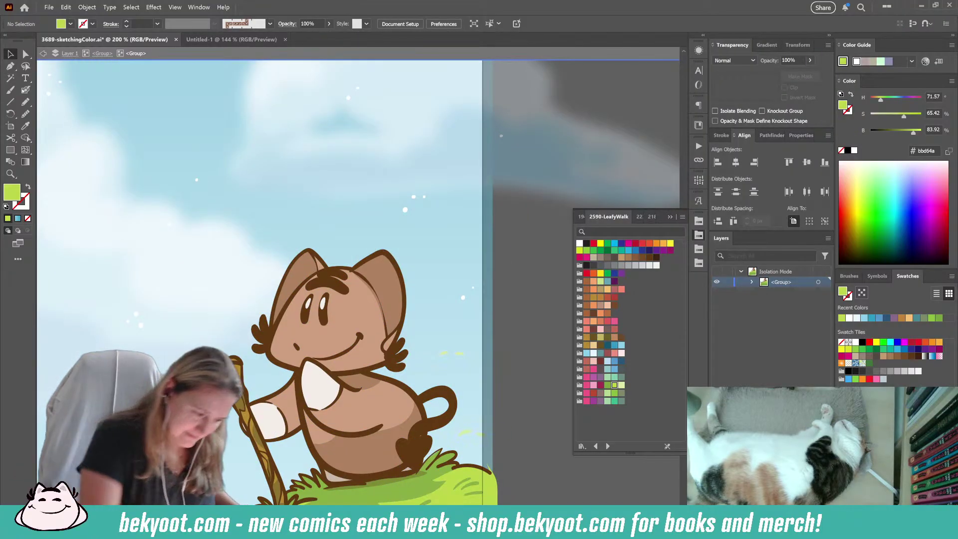
{"action": "left_click", "coordinate": [385, 265]}
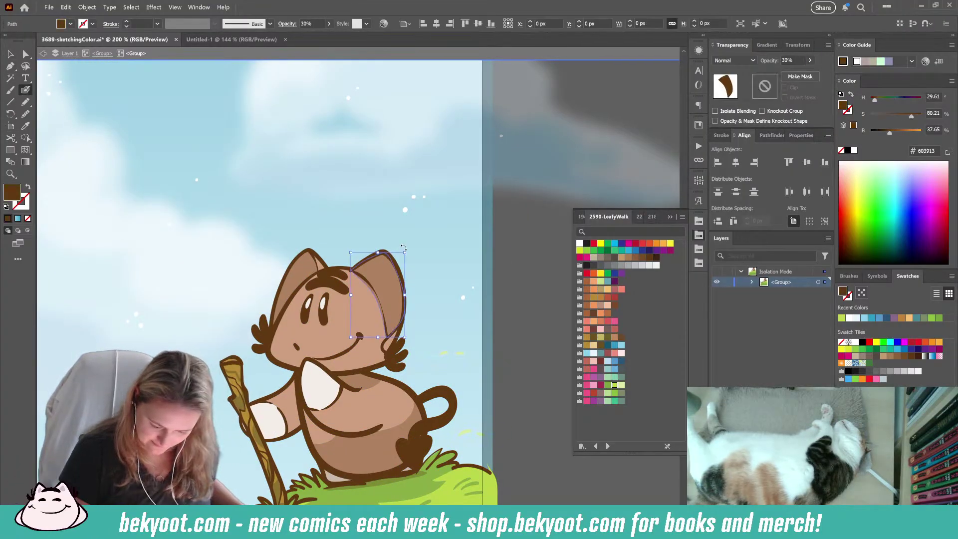
{"action": "key", "text": "ctrl+shift+a"}
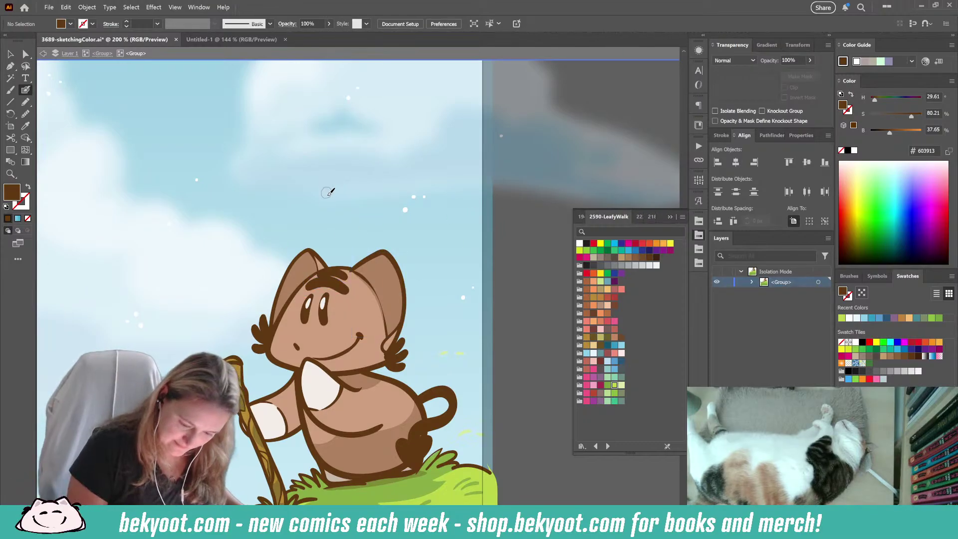
{"action": "key", "text": "shift+x"}
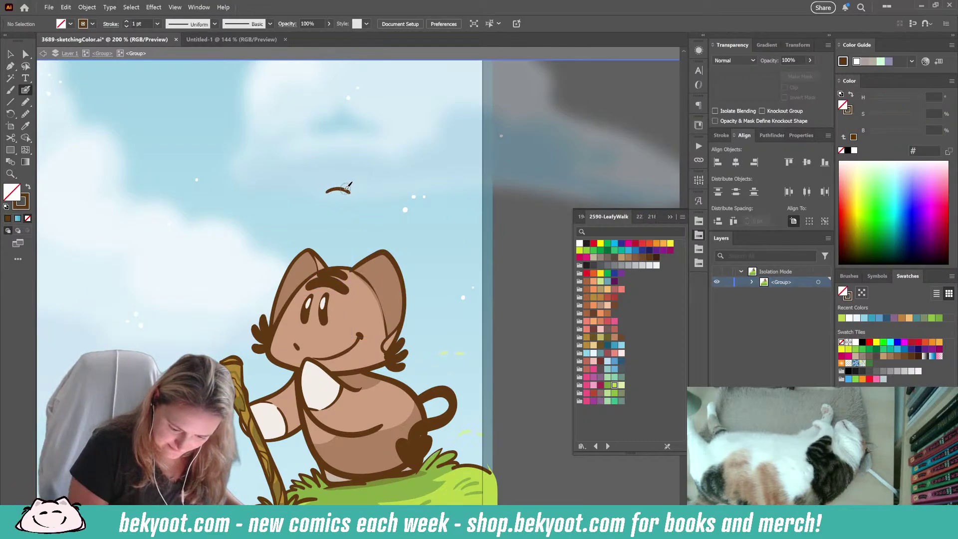
{"action": "key", "text": "ctrl+z"}
{"action": "mouse_move", "coordinate": [358, 184]}
{"action": "left_mouse_down"}
{"action": "mouse_move", "coordinate": [365, 203]}
{"action": "mouse_move", "coordinate": [324, 186]}
{"action": "mouse_move", "coordinate": [312, 210]}
{"action": "mouse_move", "coordinate": [348, 194]}
{"action": "left_mouse_up"}
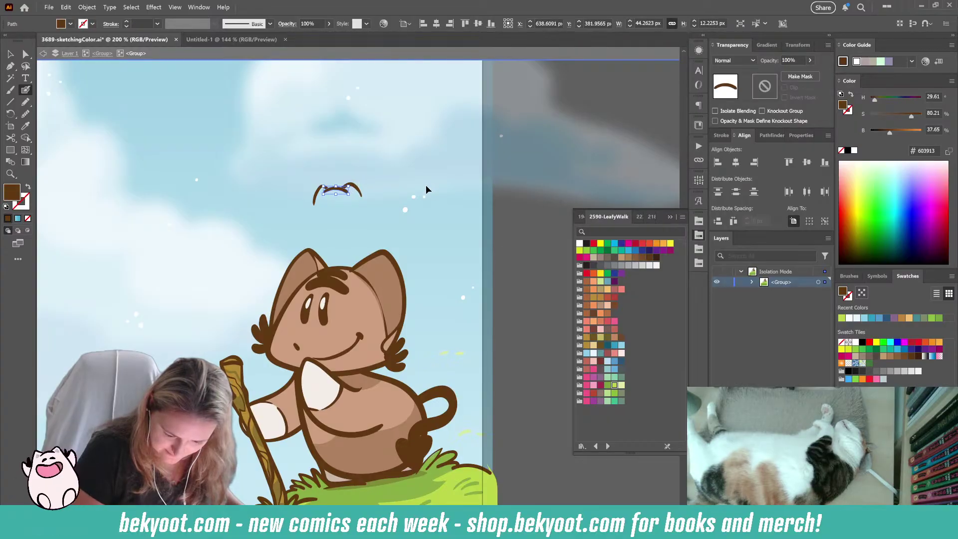
{"action": "mouse_move", "coordinate": [358, 186]}
{"action": "left_mouse_down"}
{"action": "mouse_move", "coordinate": [321, 188]}
{"action": "mouse_move", "coordinate": [315, 202]}
{"action": "mouse_move", "coordinate": [315, 189]}
{"action": "mouse_move", "coordinate": [313, 204]}
{"action": "mouse_move", "coordinate": [309, 192]}
{"action": "mouse_move", "coordinate": [344, 198]}
{"action": "left_mouse_up"}
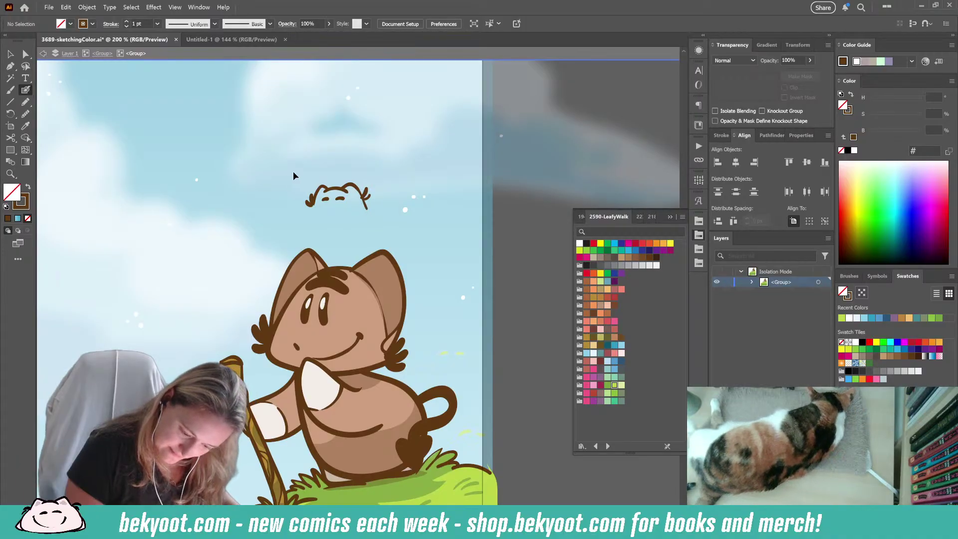
- Group the small cat's head strokes and isolate that group for editing
{"action": "key", "text": "ctrl+a"}
{"action": "key", "text": "ctrl+g"}
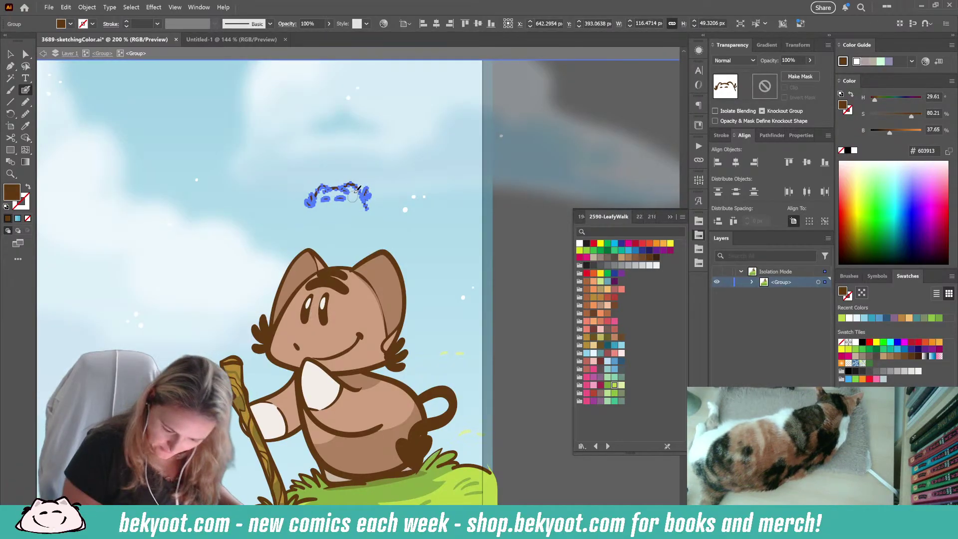
{"action": "double_click", "coordinate": [363, 198]}
- Draw the small cat's left body side down to the brown cat's head and delete its two eye marks
{"action": "mouse_move", "coordinate": [318, 200]}
{"action": "left_mouse_down"}
{"action": "mouse_move", "coordinate": [310, 222]}
{"action": "mouse_move", "coordinate": [326, 269]}
{"action": "left_mouse_up"}
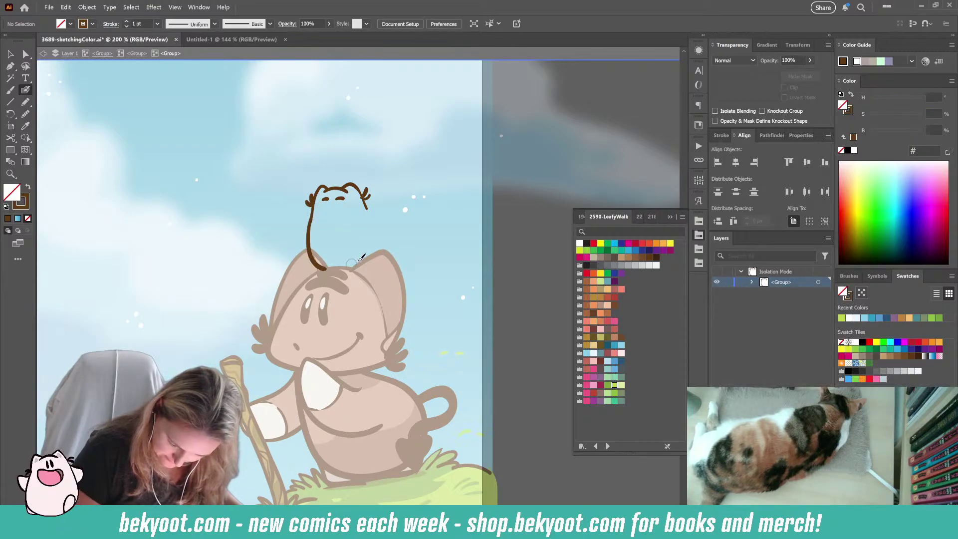
{"action": "left_click", "coordinate": [325, 199], "text": "ctrl"}
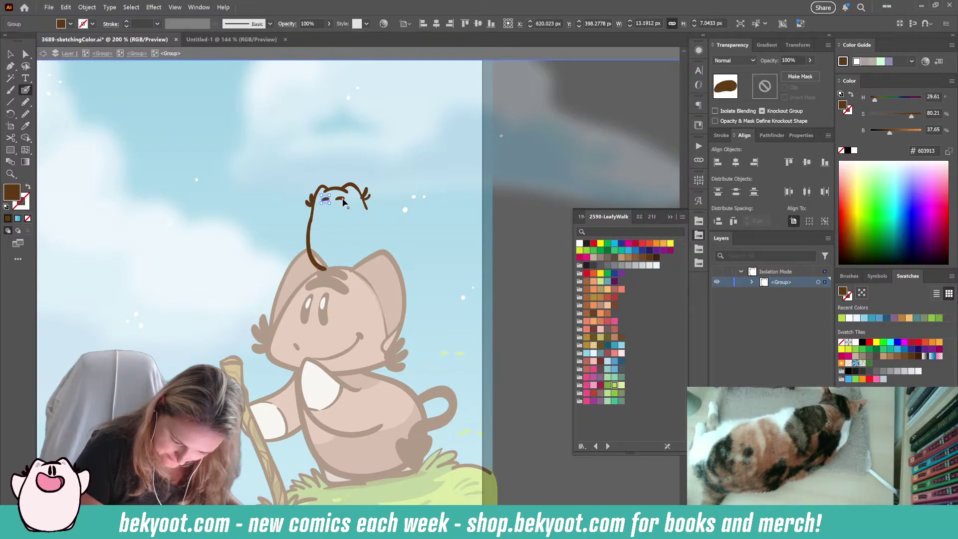
{"action": "left_click", "coordinate": [341, 198], "text": "ctrl+shift"}
{"action": "key", "text": "Delete"}
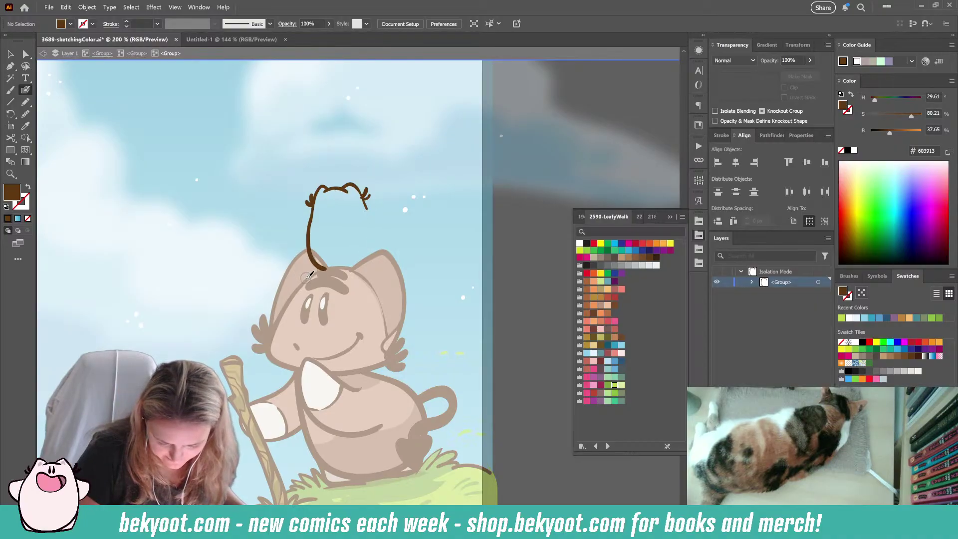
- Remove the short line below the small cat's right cheek tuft and rework the forehead line between its ears
{"action": "mouse_move", "coordinate": [371, 206]}
{"action": "left_mouse_down"}
{"action": "mouse_move", "coordinate": [351, 220]}
{"action": "mouse_move", "coordinate": [369, 205]}
{"action": "mouse_move", "coordinate": [370, 216]}
{"action": "left_mouse_up"}
{"action": "key", "text": "ctrl+z"}
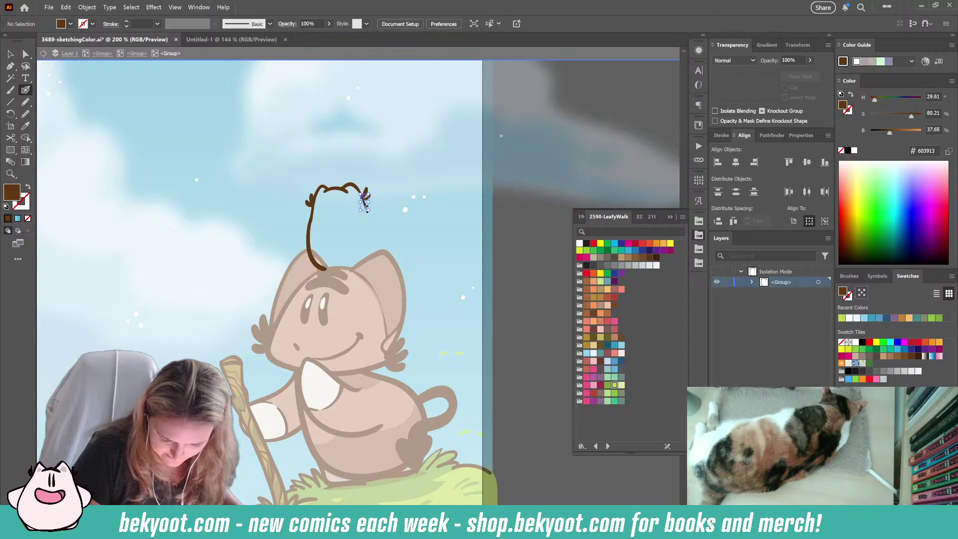
{"action": "key", "text": "ctrl+z"}
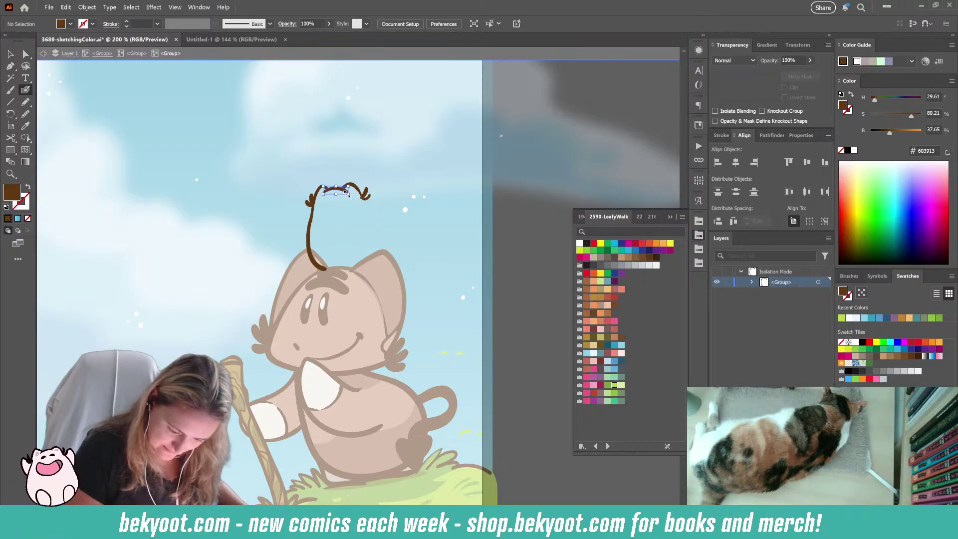
{"action": "left_click_drag", "start_coordinate": [324, 191], "coordinate": [349, 186]}
{"action": "key", "text": "ctrl+z"}
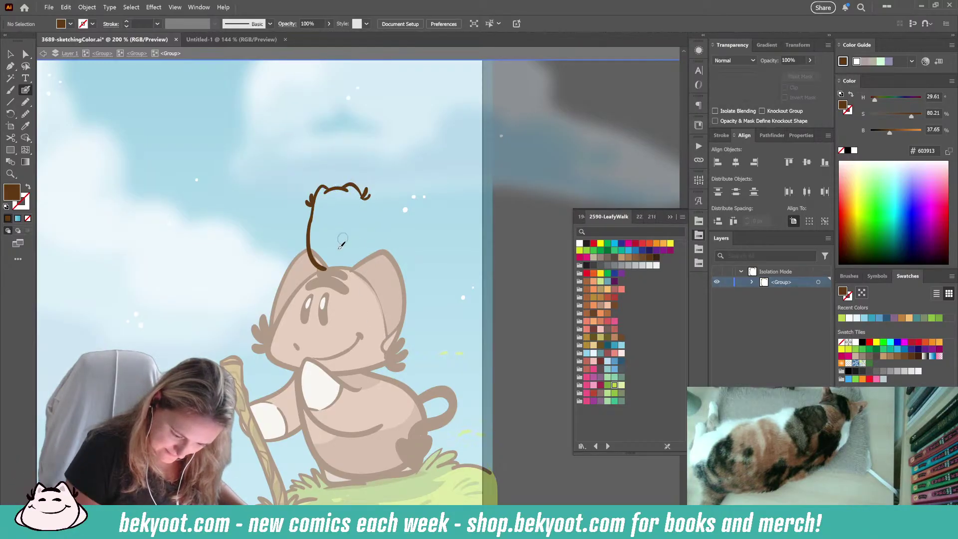
- Draw the small cat's right body side and redraw its left side, running from the cheek tufts to the brown cat's head
{"action": "left_click_drag", "start_coordinate": [364, 192], "coordinate": [377, 249]}
{"action": "mouse_move", "coordinate": [310, 214]}
{"action": "left_mouse_down"}
{"action": "mouse_move", "coordinate": [307, 240]}
{"action": "mouse_move", "coordinate": [323, 270]}
{"action": "left_mouse_up"}
{"action": "key", "text": "ctrl+z"}
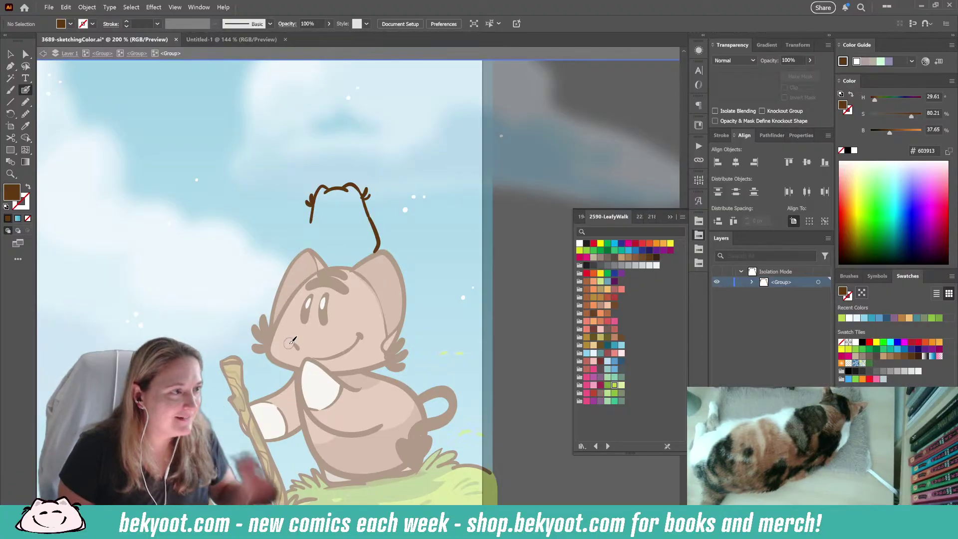
{"action": "mouse_move", "coordinate": [314, 198]}
{"action": "left_mouse_down"}
{"action": "mouse_move", "coordinate": [310, 223]}
{"action": "mouse_move", "coordinate": [349, 188]}
{"action": "mouse_move", "coordinate": [361, 195]}
{"action": "mouse_move", "coordinate": [352, 186]}
{"action": "mouse_move", "coordinate": [310, 223]}
{"action": "mouse_move", "coordinate": [323, 269]}
{"action": "left_mouse_up"}
{"action": "key", "text": "ctrl+z"}
{"action": "key", "text": "ctrl+z"}
{"action": "key", "text": "ctrl+z"}
{"action": "key", "text": "ctrl+z"}
{"action": "key", "text": "ctrl+z"}
{"action": "key", "text": "ctrl+z"}
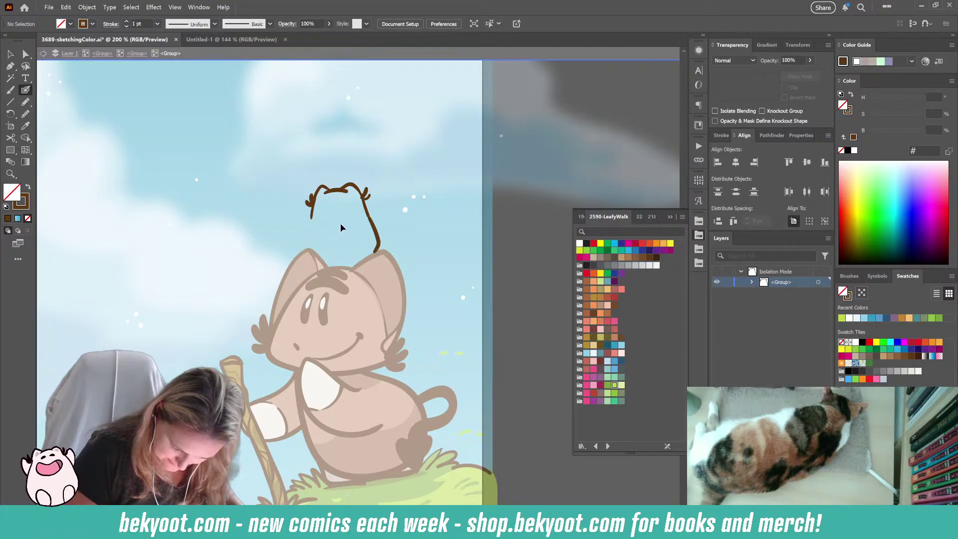
{"action": "mouse_move", "coordinate": [314, 209]}
{"action": "left_mouse_down"}
{"action": "mouse_move", "coordinate": [319, 257]}
{"action": "mouse_move", "coordinate": [333, 268]}
{"action": "left_mouse_up"}
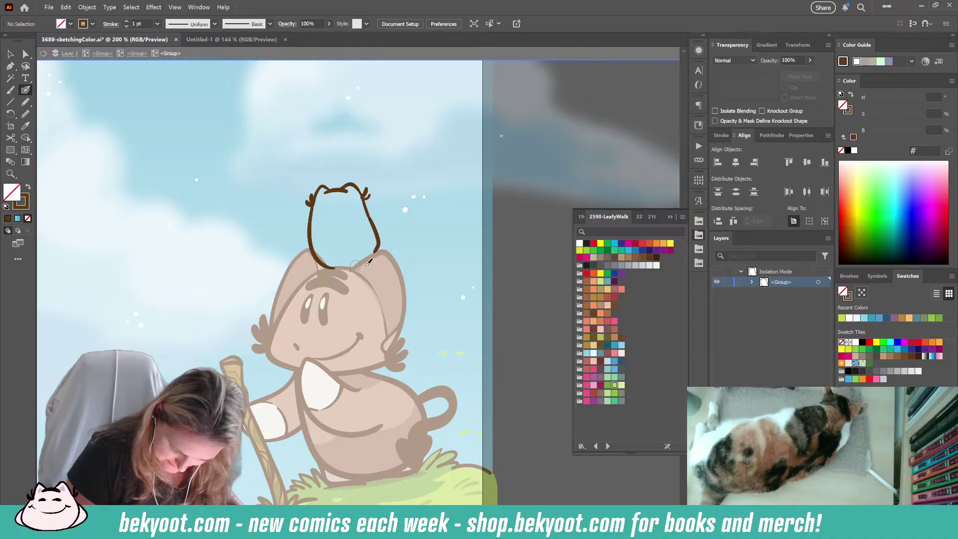
- Redraw the small cat's forehead line and right side, and close the body outline along the top of the brown cat's head
{"action": "left_click_drag", "start_coordinate": [346, 193], "coordinate": [347, 194]}
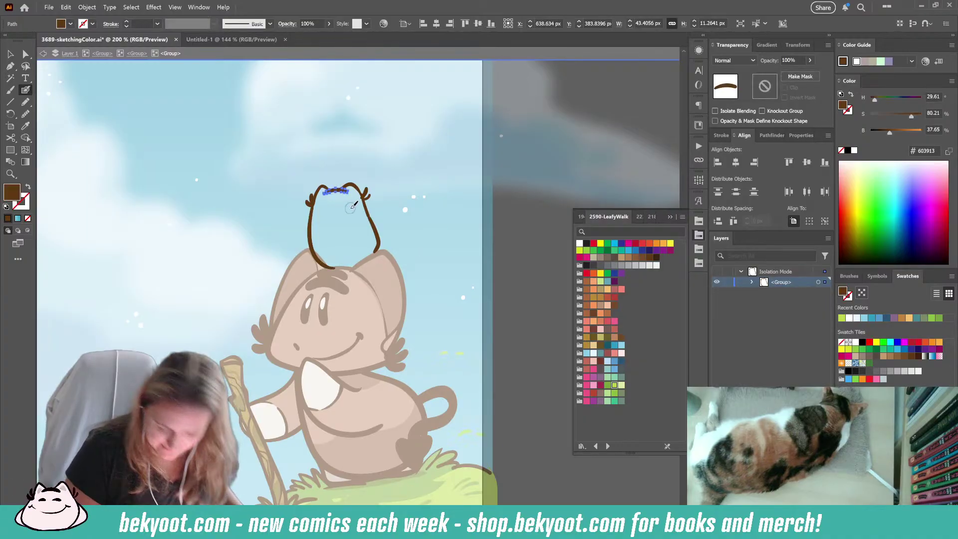
{"action": "key", "text": "ctrl+z"}
{"action": "left_click_drag", "start_coordinate": [379, 241], "coordinate": [380, 242]}
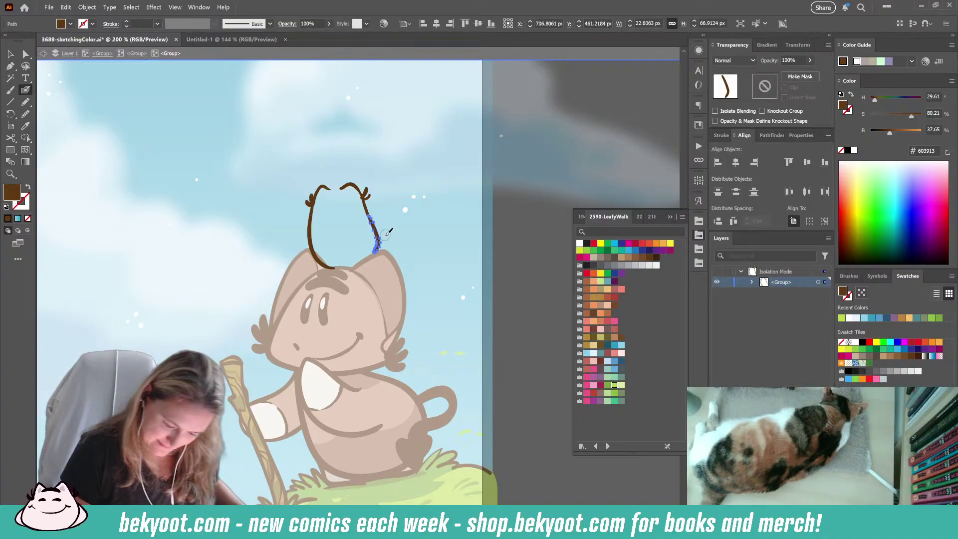
{"action": "key", "text": "ctrl+z"}
{"action": "left_click_drag", "start_coordinate": [369, 211], "coordinate": [381, 253]}
{"action": "key", "text": "ctrl+z"}
{"action": "mouse_move", "coordinate": [361, 206]}
{"action": "left_mouse_down"}
{"action": "mouse_move", "coordinate": [377, 221]}
{"action": "mouse_move", "coordinate": [379, 249]}
{"action": "mouse_move", "coordinate": [369, 259]}
{"action": "left_mouse_up"}
{"action": "key", "text": "ctrl+z"}
{"action": "mouse_move", "coordinate": [363, 208]}
{"action": "left_mouse_down"}
{"action": "mouse_move", "coordinate": [384, 240]}
{"action": "mouse_move", "coordinate": [378, 253]}
{"action": "left_mouse_up"}
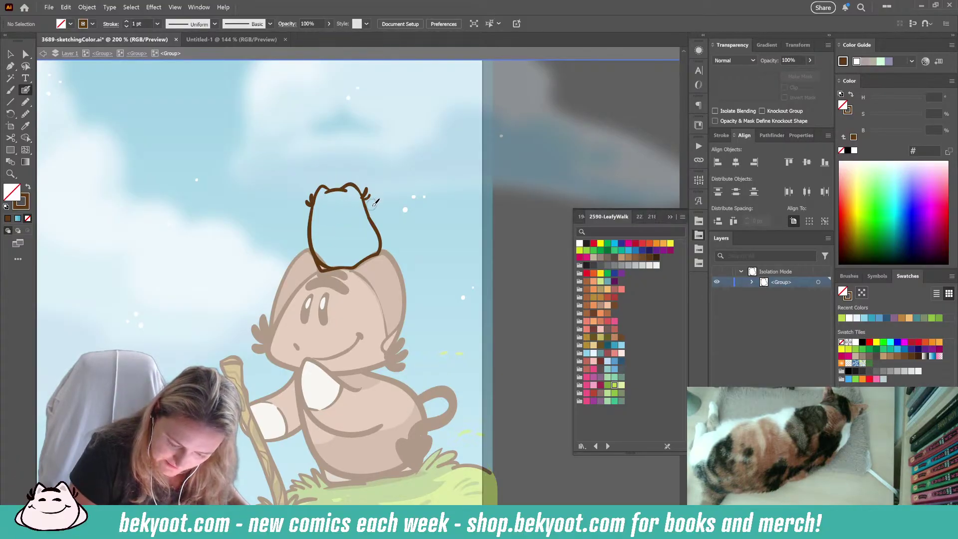
- Try upright eye marks beneath the small cat's forehead and undo them
{"action": "left_click_drag", "start_coordinate": [329, 197], "coordinate": [350, 186]}
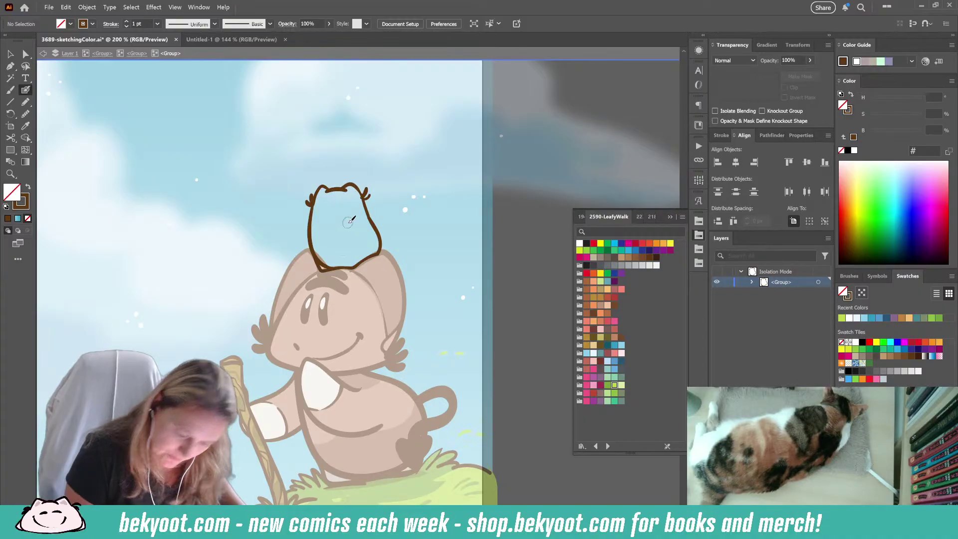
{"action": "mouse_move", "coordinate": [345, 187]}
{"action": "left_mouse_down"}
{"action": "mouse_move", "coordinate": [327, 191]}
{"action": "mouse_move", "coordinate": [339, 185]}
{"action": "left_mouse_up"}
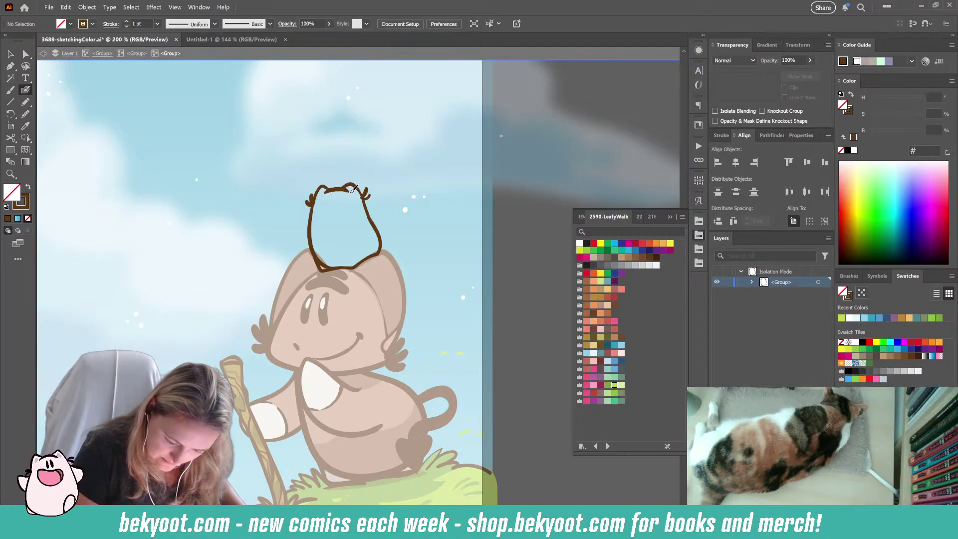
{"action": "key", "text": "ctrl+z"}
{"action": "mouse_move", "coordinate": [326, 190]}
{"action": "left_mouse_down"}
{"action": "mouse_move", "coordinate": [354, 192]}
{"action": "mouse_move", "coordinate": [336, 188]}
{"action": "mouse_move", "coordinate": [351, 194]}
{"action": "mouse_move", "coordinate": [329, 201]}
{"action": "left_mouse_up"}
{"action": "key", "text": "ctrl+z"}
{"action": "key", "text": "ctrl+z"}
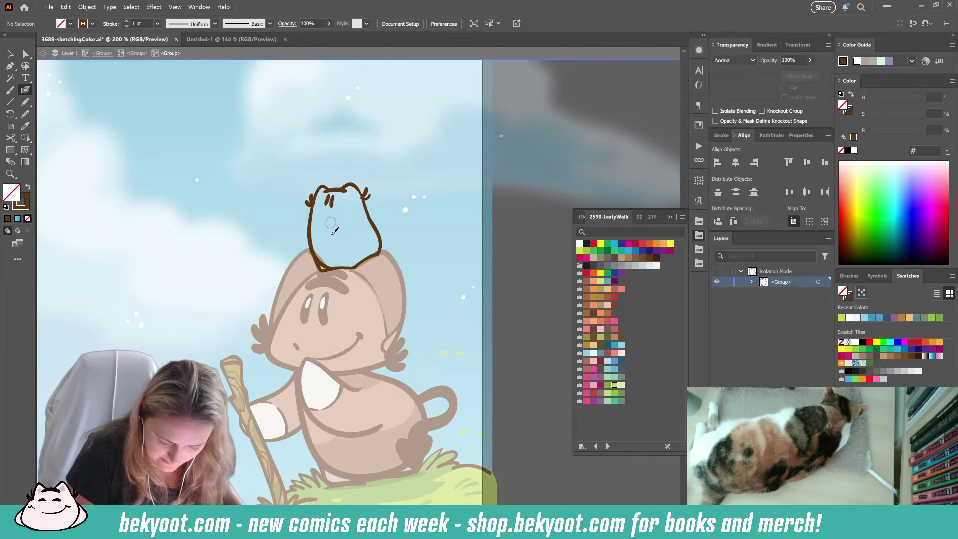
{"action": "key", "text": "ctrl+z"}
{"action": "key", "text": "ctrl+z"}
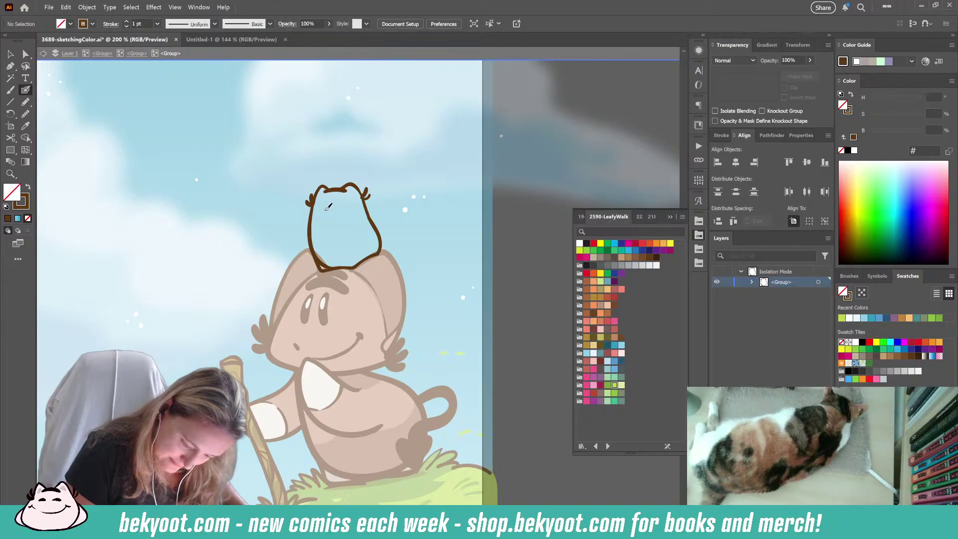
- Give the small cat two short horizontal eye marks and redraw the forehead line between its ears
{"action": "key", "text": "ctrl+z"}
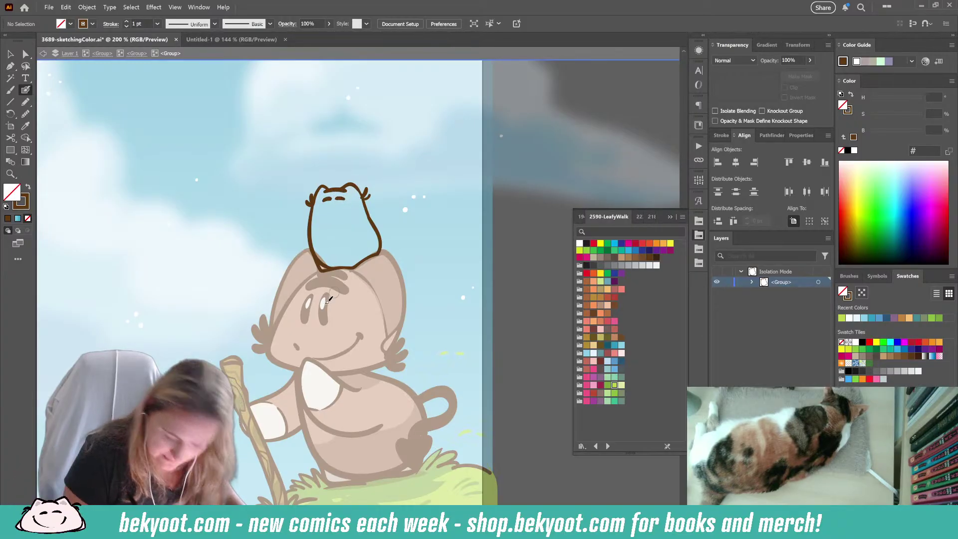
{"action": "left_click_drag", "start_coordinate": [325, 191], "coordinate": [346, 189]}
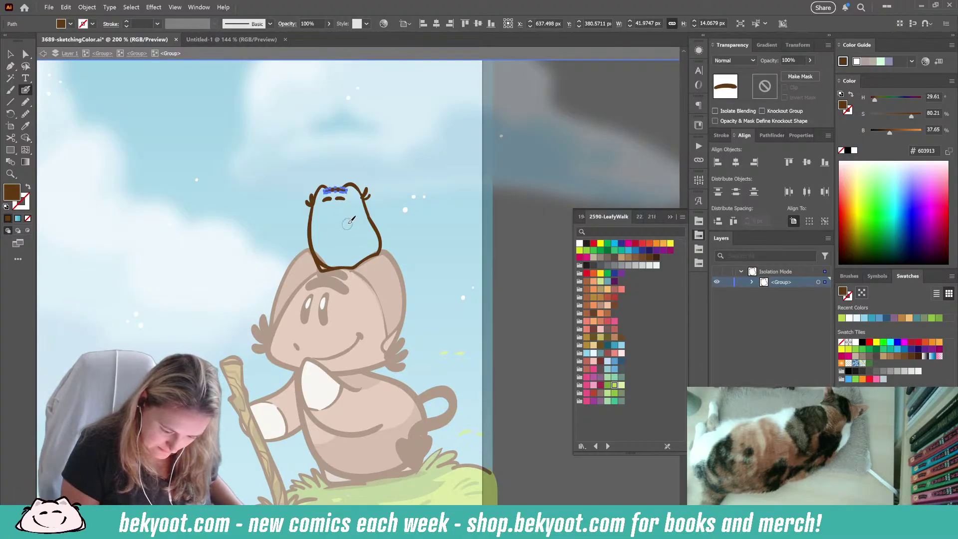
{"action": "key", "text": "ctrl+z"}
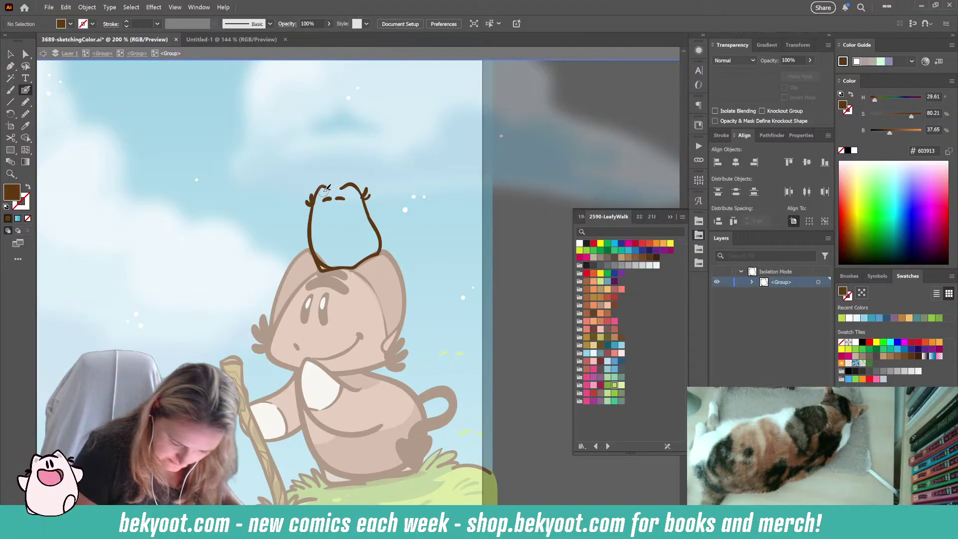
{"action": "key", "text": "shift+x"}
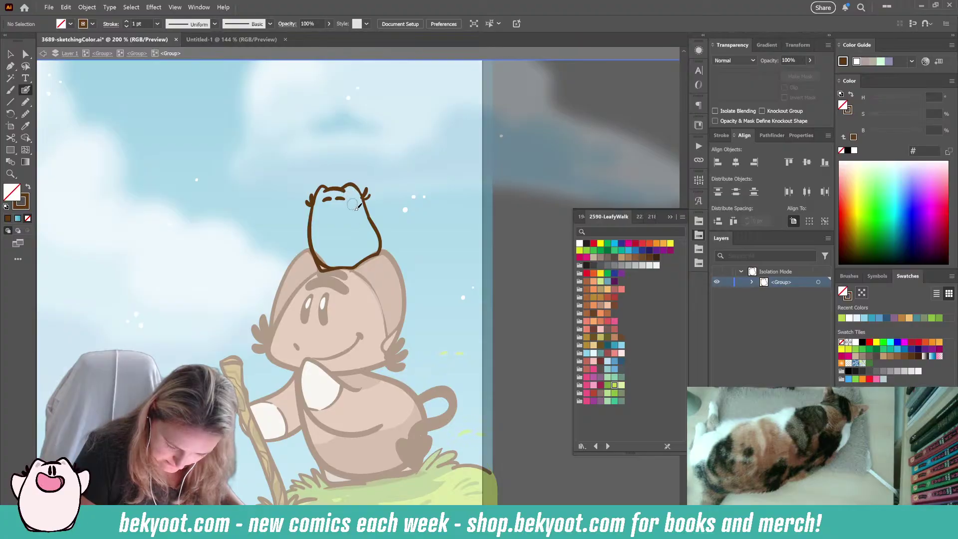
- Reshape the small cat's left eye mark and tilt the right eye mark slightly clockwise
{"action": "left_click_drag", "start_coordinate": [321, 199], "coordinate": [349, 202]}
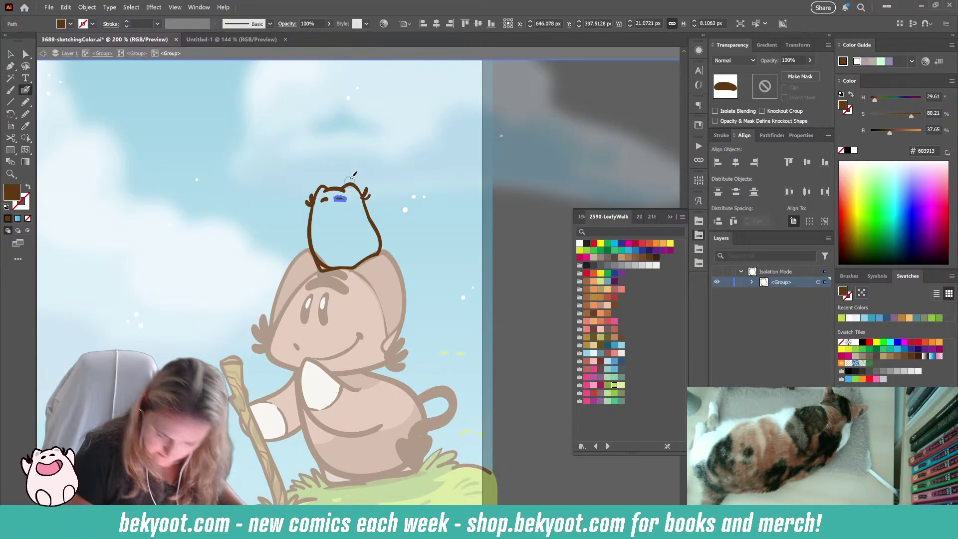
{"action": "key", "text": "ctrl+plus"}
{"action": "key", "text": "ctrl+plus"}
{"action": "key", "text": "ctrl+plus"}
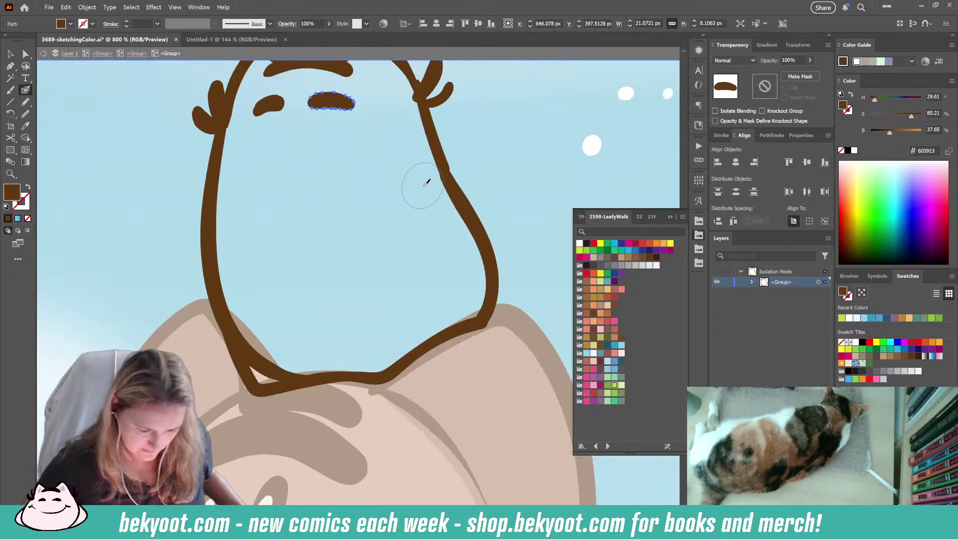
{"action": "scroll", "coordinate": [321, 204], "scroll_direction": "up", "scroll_amount": 3}
{"action": "left_click_drag", "start_coordinate": [364, 218], "coordinate": [364, 233]}
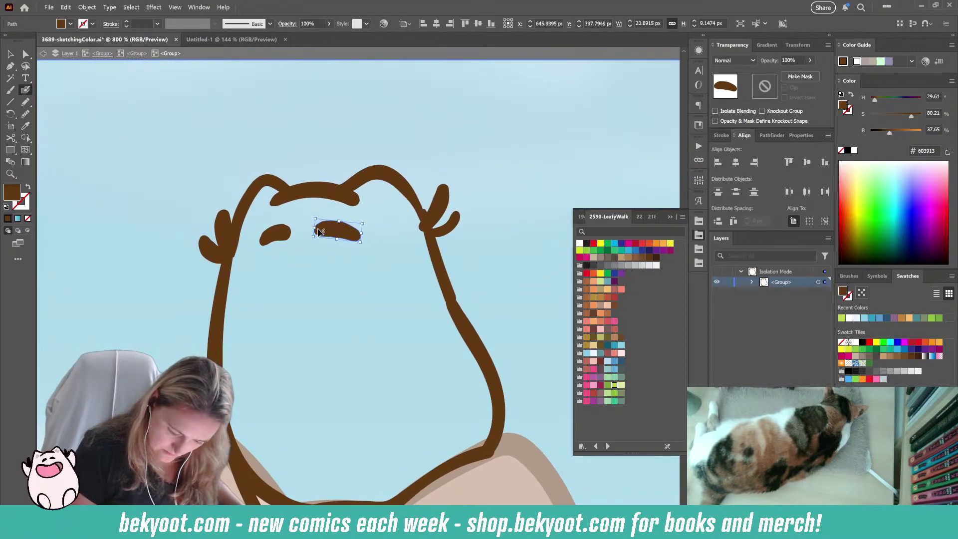
- Rotate the small cat's two eye marks together slightly counterclockwise
{"action": "left_click", "coordinate": [282, 239], "text": "shift"}
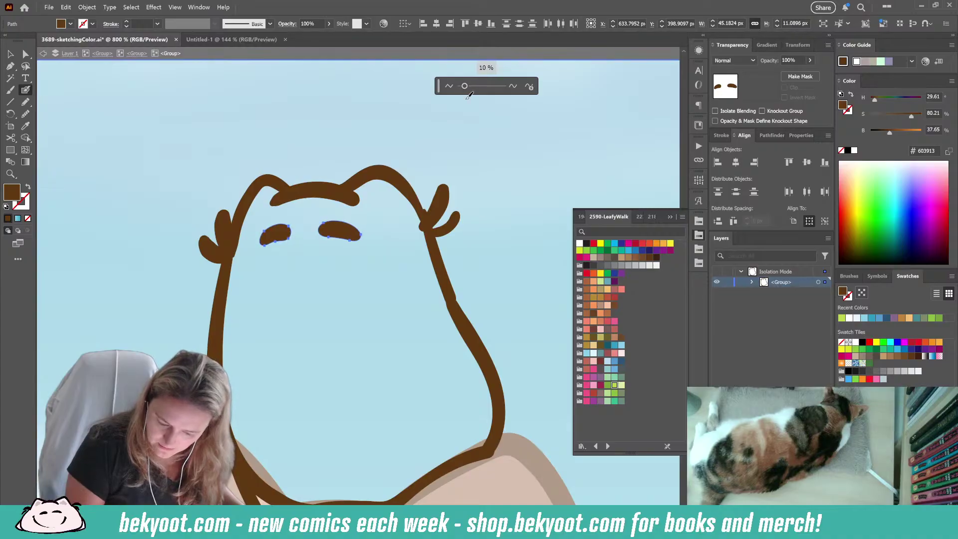
{"action": "left_click", "coordinate": [460, 150]}
{"action": "left_click", "coordinate": [10, 54]}
{"action": "left_click", "coordinate": [278, 243]}
{"action": "left_click", "coordinate": [355, 233], "text": "shift"}
{"action": "left_click", "coordinate": [25, 89]}
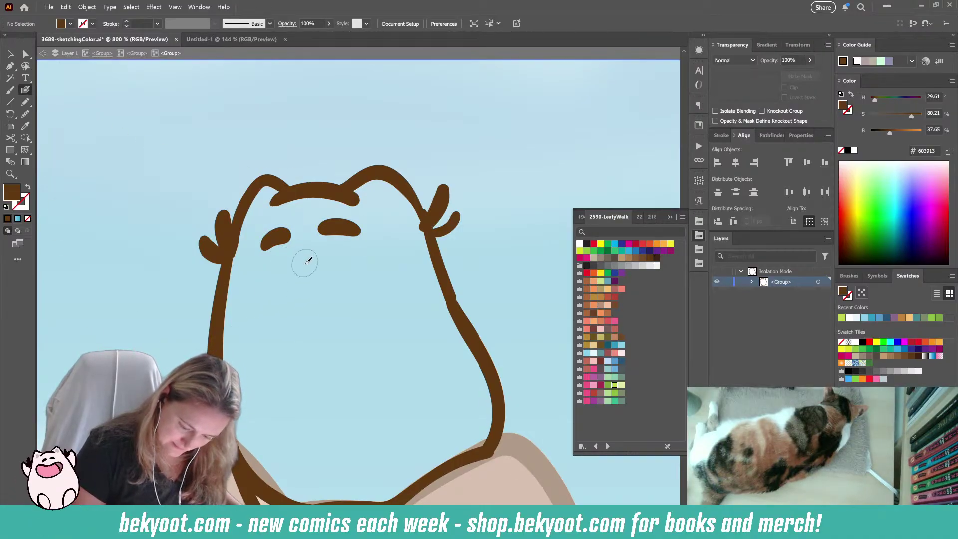
- Draw a small curved smile just below the small cat's eyes, replacing the wider attempts
{"action": "mouse_move", "coordinate": [276, 270]}
{"action": "left_mouse_down"}
{"action": "mouse_move", "coordinate": [302, 291]}
{"action": "mouse_move", "coordinate": [301, 277]}
{"action": "mouse_move", "coordinate": [354, 255]}
{"action": "left_mouse_up"}
{"action": "key", "text": "ctrl+z"}
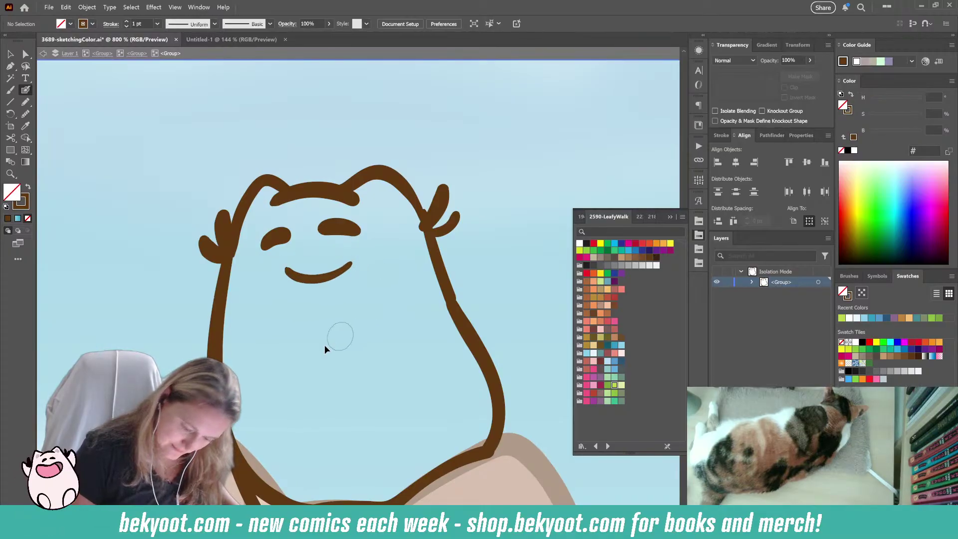
{"action": "key", "text": "ctrl+z"}
{"action": "mouse_move", "coordinate": [280, 269]}
{"action": "left_mouse_down"}
{"action": "mouse_move", "coordinate": [299, 272]}
{"action": "mouse_move", "coordinate": [345, 247]}
{"action": "left_mouse_up"}
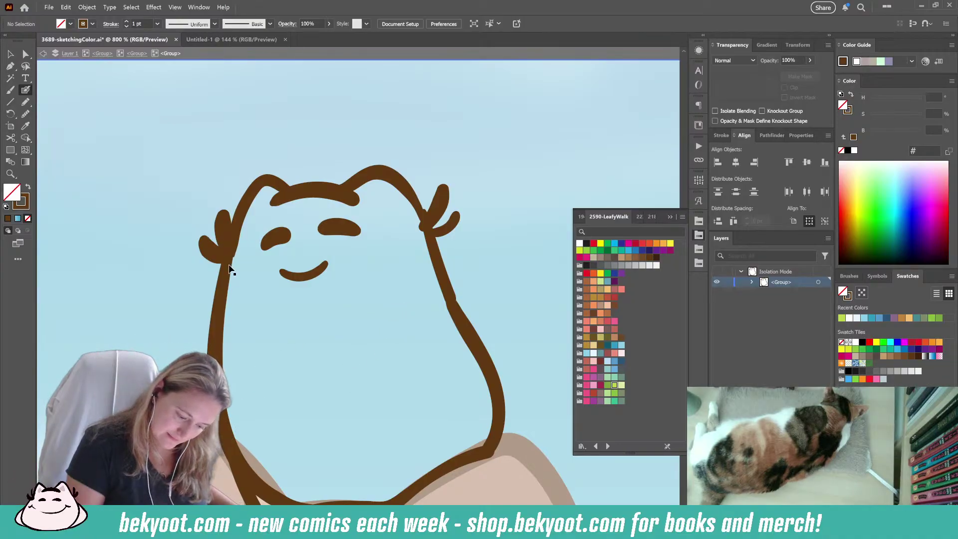
- Tilt the small cat's right eye mark slightly clockwise and delete its smile
{"action": "left_click_drag", "start_coordinate": [281, 242], "coordinate": [274, 246]}
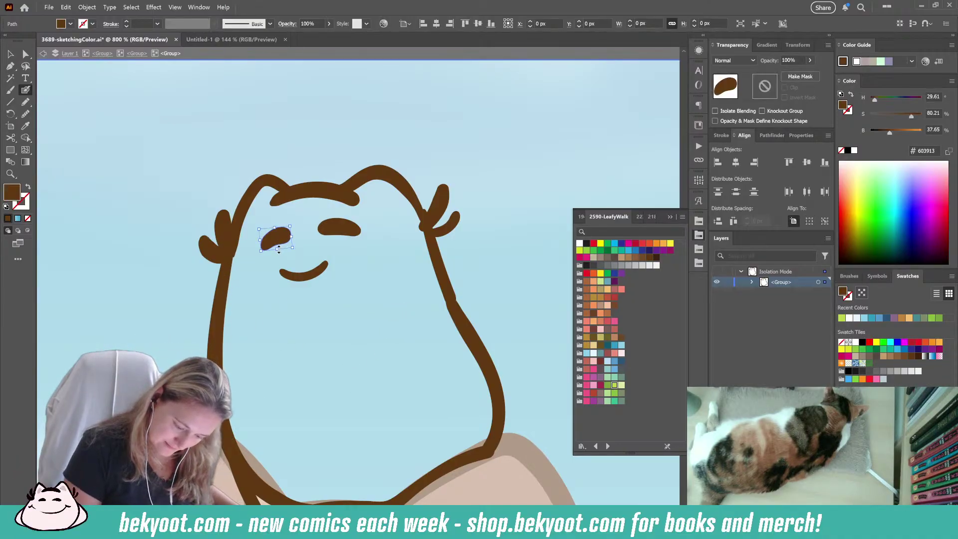
{"action": "mouse_move", "coordinate": [347, 231]}
{"action": "left_mouse_down"}
{"action": "mouse_move", "coordinate": [319, 230]}
{"action": "mouse_move", "coordinate": [338, 240]}
{"action": "left_mouse_up"}
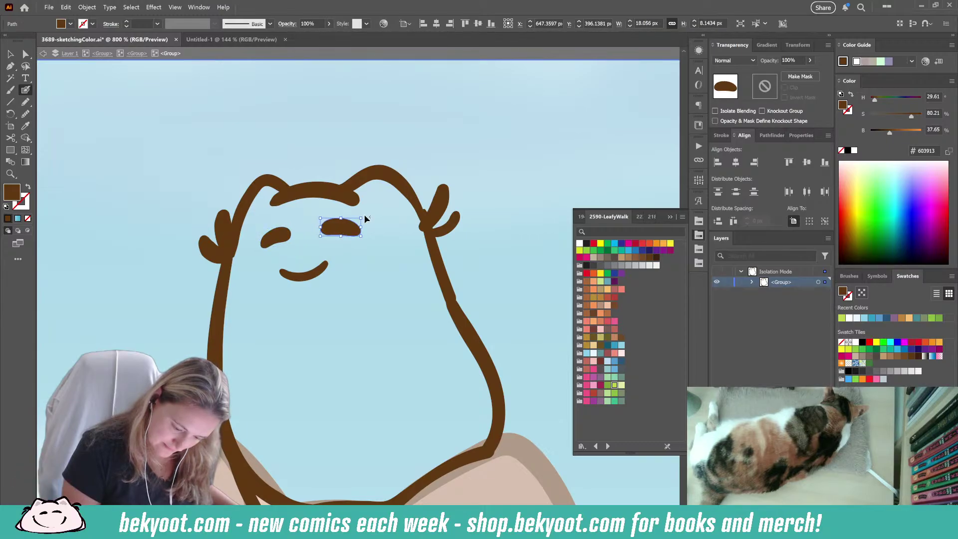
{"action": "left_click_drag", "start_coordinate": [365, 217], "coordinate": [348, 236]}
{"action": "left_click", "coordinate": [393, 192], "text": "ctrl"}
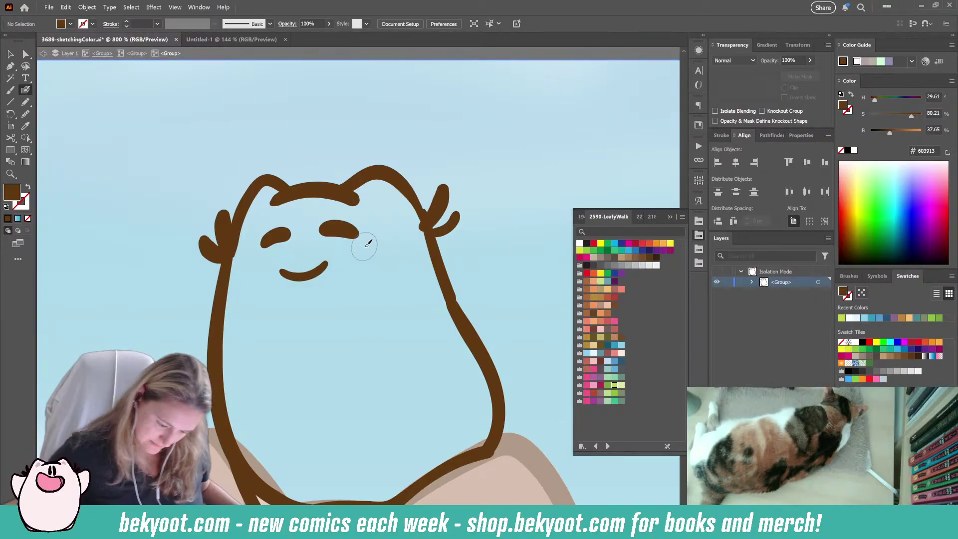
{"action": "key", "text": "ctrl+1"}
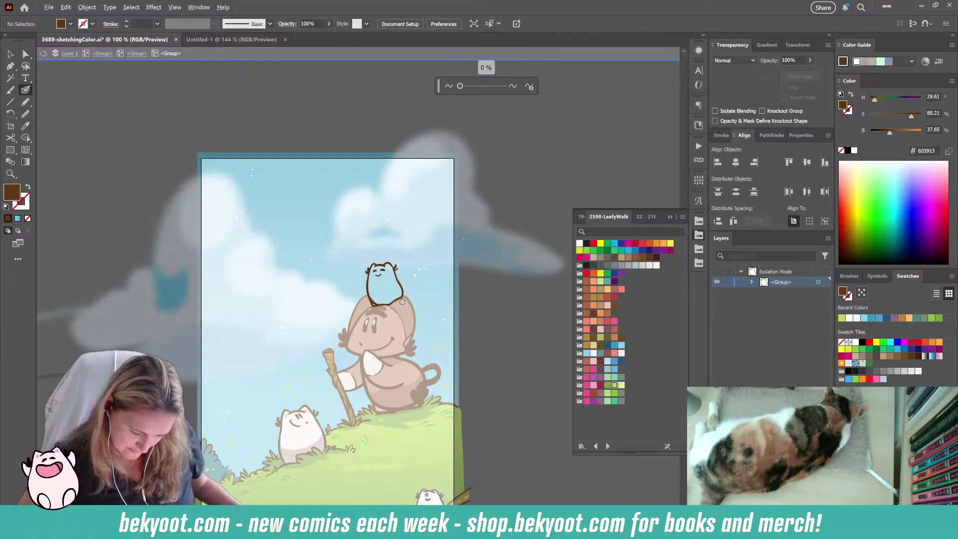
{"action": "scroll", "coordinate": [389, 273], "scroll_direction": "up", "scroll_amount": 3}
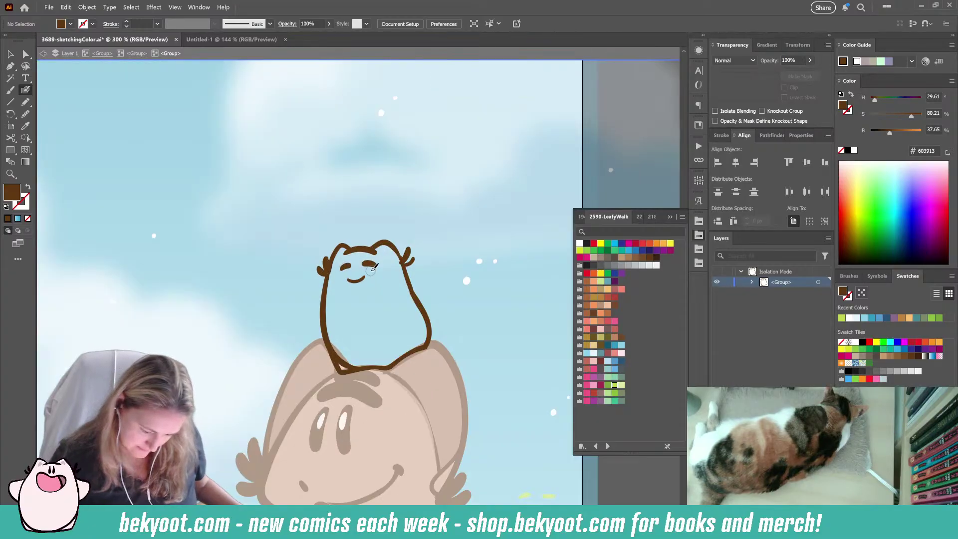
{"action": "left_click", "coordinate": [358, 281], "text": "ctrl"}
{"action": "key", "text": "Delete"}
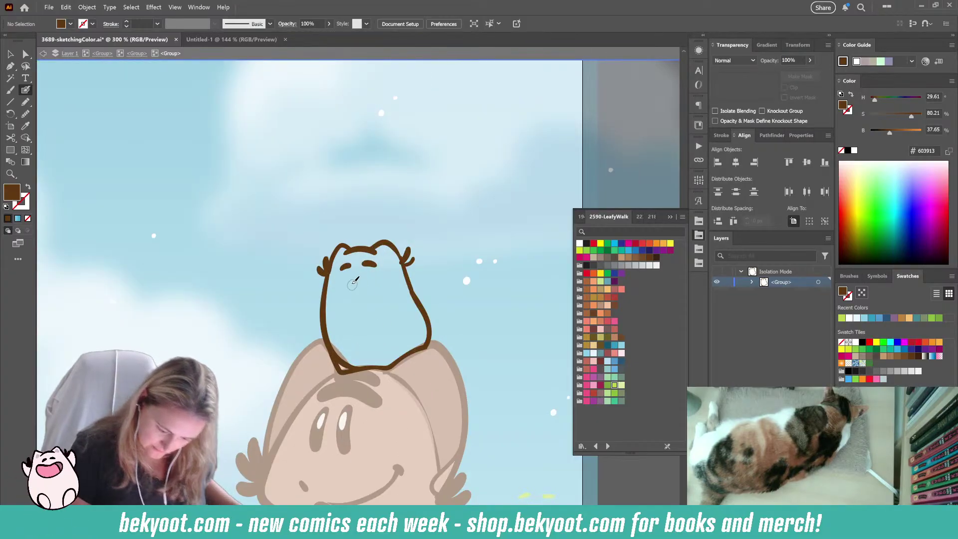
{"action": "key", "text": "shift+x"}
{"action": "mouse_move", "coordinate": [348, 282]}
{"action": "left_mouse_down"}
{"action": "mouse_move", "coordinate": [375, 281]}
{"action": "mouse_move", "coordinate": [352, 285]}
{"action": "mouse_move", "coordinate": [386, 273]}
{"action": "left_mouse_up"}
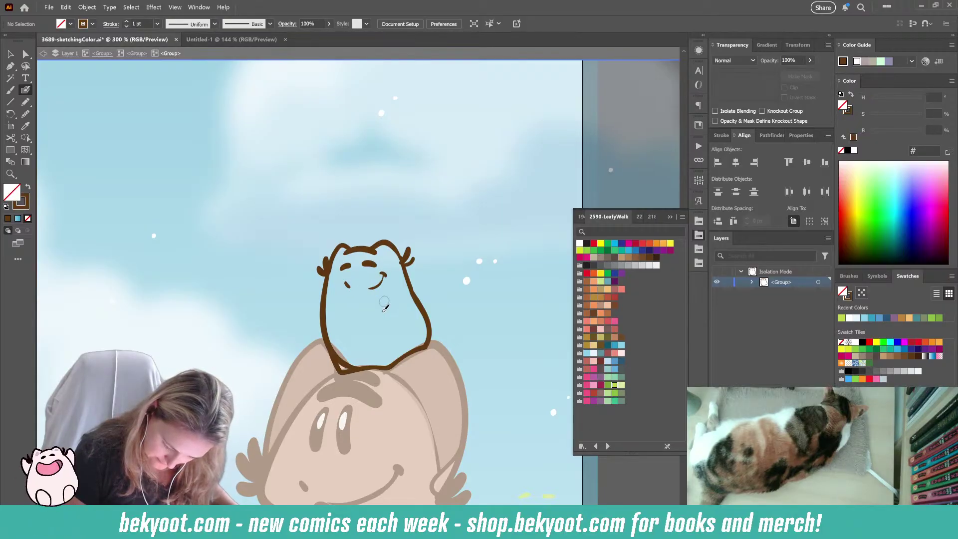
{"action": "key", "text": "ctrl+z"}
{"action": "key", "text": "ctrl+z"}
{"action": "key", "text": "shift+x"}
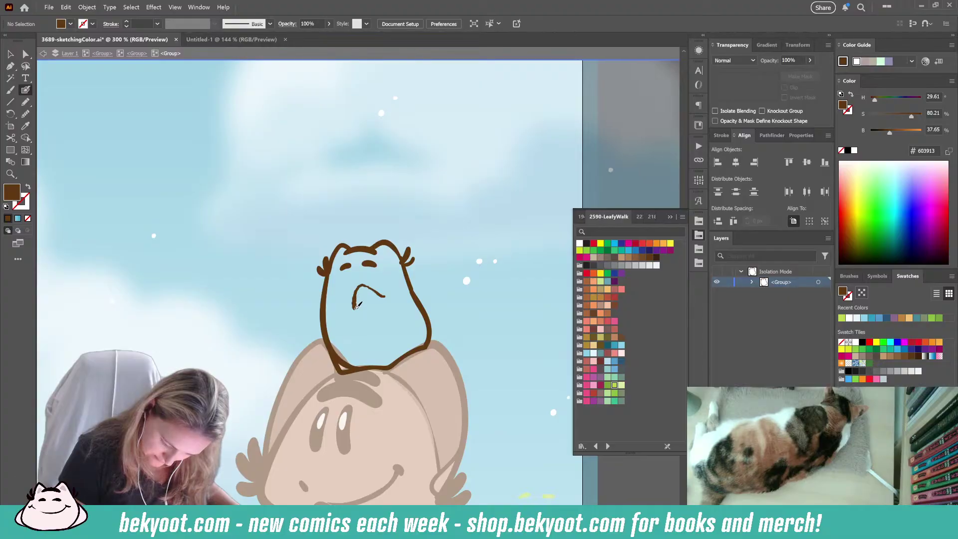
- Draw the small cat's arms meeting at the chest in brown lines, then add a tiny nose and a small curved smile
{"action": "key", "text": "shift+x"}
{"action": "mouse_move", "coordinate": [355, 306]}
{"action": "left_mouse_down"}
{"action": "mouse_move", "coordinate": [339, 293]}
{"action": "mouse_move", "coordinate": [352, 285]}
{"action": "mouse_move", "coordinate": [353, 326]}
{"action": "left_mouse_up"}
{"action": "left_click_drag", "start_coordinate": [361, 266], "coordinate": [378, 249]}
{"action": "key", "text": "ctrl+shift+a"}
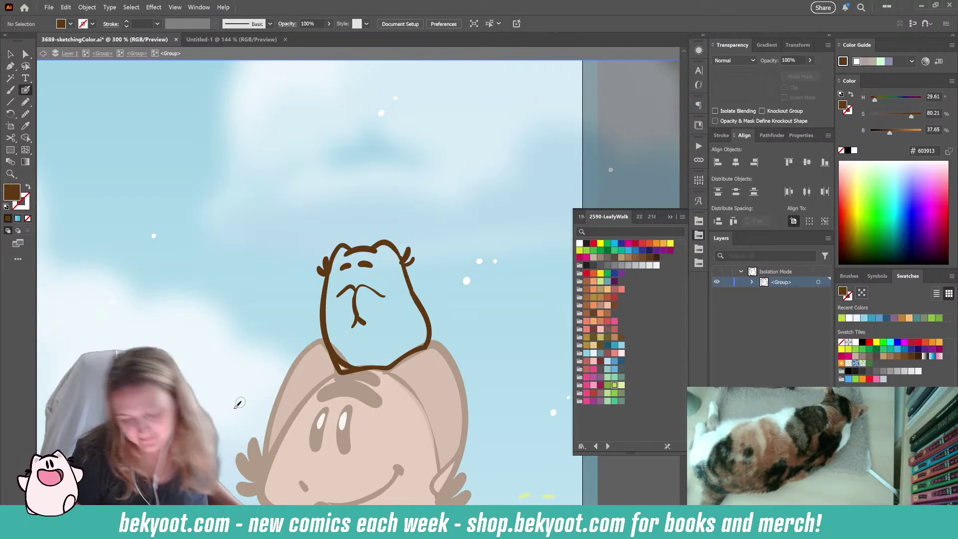
{"action": "left_click_drag", "start_coordinate": [368, 279], "coordinate": [377, 270]}
{"action": "key", "text": "shift+x"}
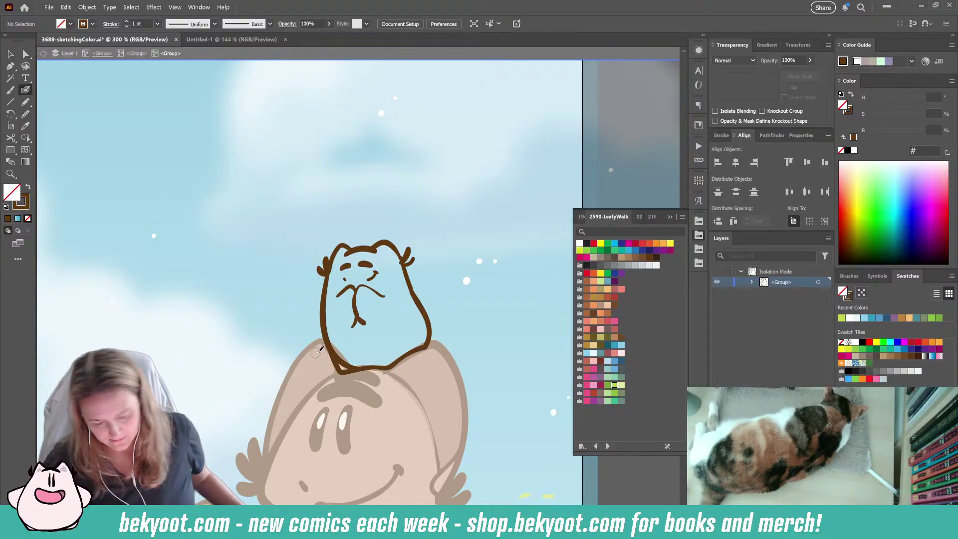
- Shade the small cat's lower body and both inner ears with brown filled Pencil shapes at 30% opacity
{"action": "key", "text": "n"}
{"action": "key", "text": "shift+x"}
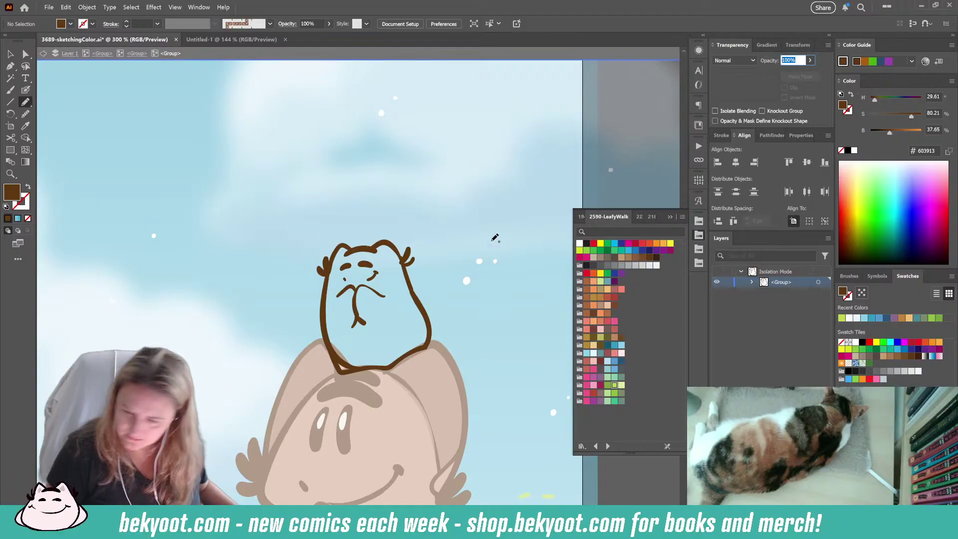
{"action": "key", "text": "3"}
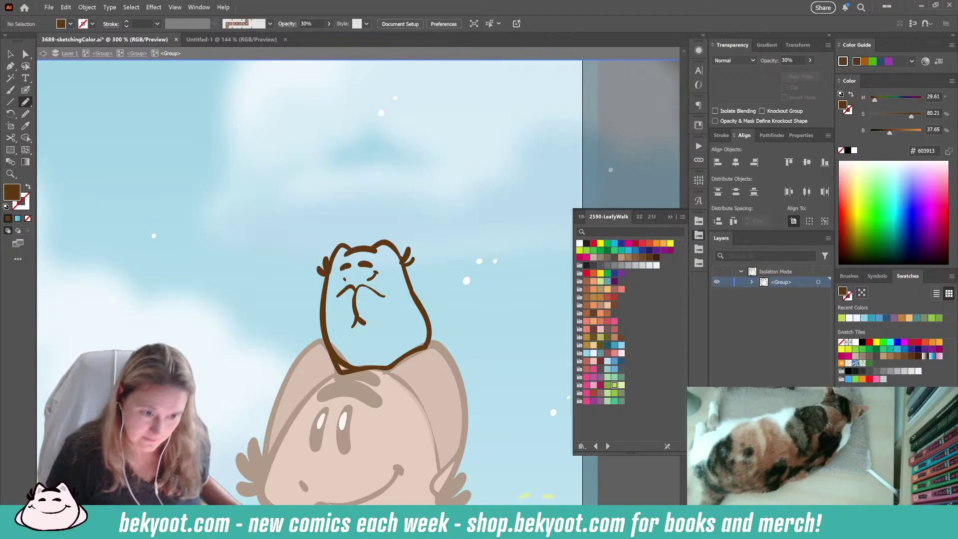
{"action": "left_click_drag", "start_coordinate": [360, 321], "coordinate": [363, 324]}
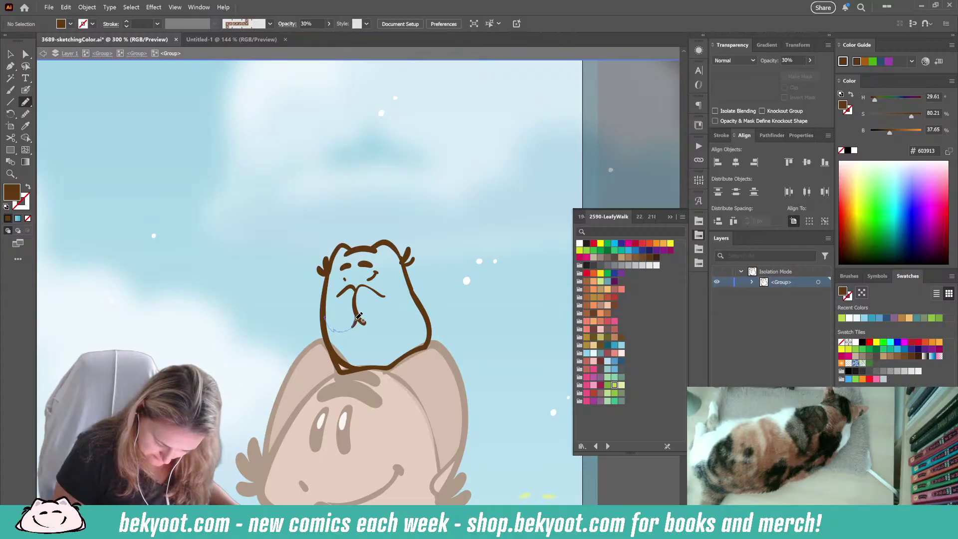
{"action": "left_click_drag", "start_coordinate": [415, 311], "coordinate": [422, 301]}
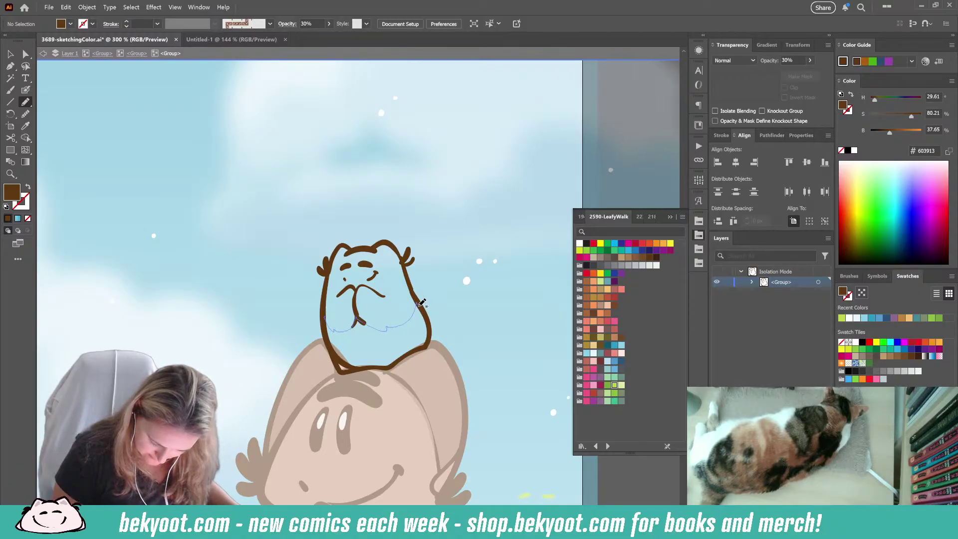
{"action": "mouse_move", "coordinate": [425, 346]}
{"action": "left_mouse_down"}
{"action": "mouse_move", "coordinate": [389, 367]}
{"action": "mouse_move", "coordinate": [343, 370]}
{"action": "mouse_move", "coordinate": [323, 317]}
{"action": "left_mouse_up"}
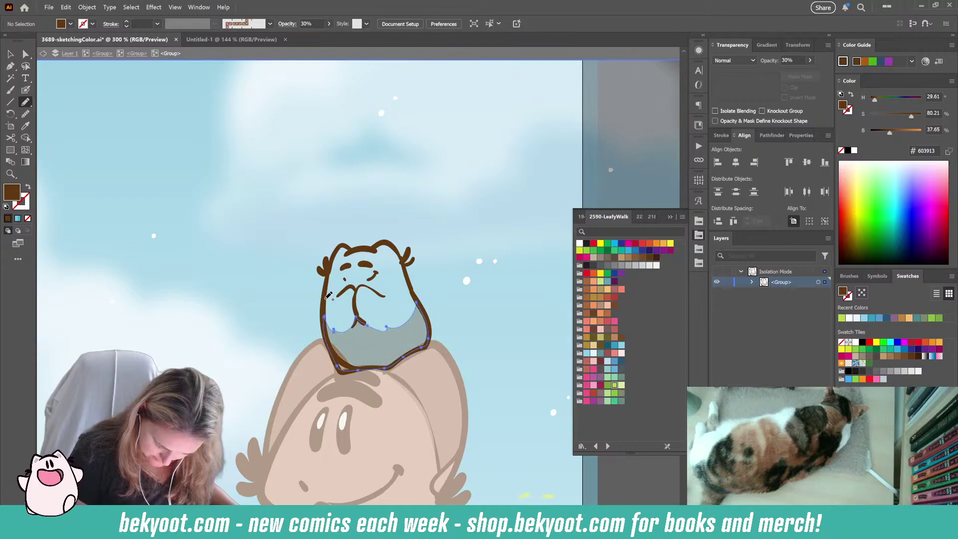
{"action": "mouse_move", "coordinate": [343, 250]}
{"action": "left_mouse_down"}
{"action": "mouse_move", "coordinate": [343, 259]}
{"action": "mouse_move", "coordinate": [381, 243]}
{"action": "left_mouse_up"}
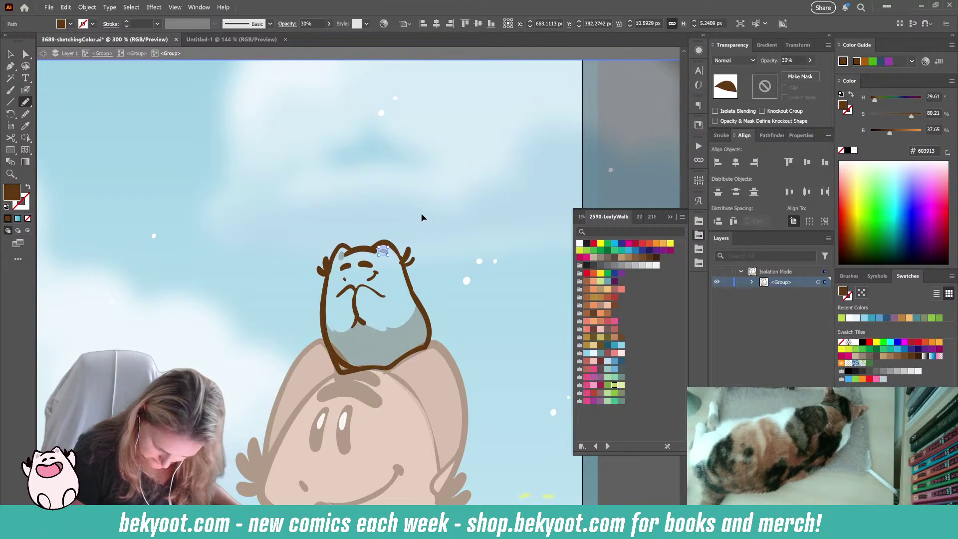
{"action": "key", "text": "ctrl+shift+a"}
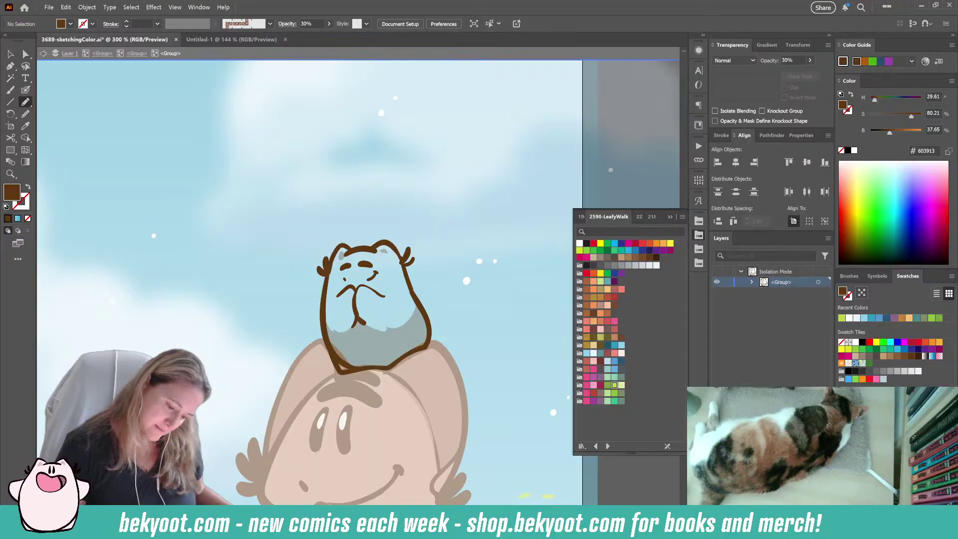
- Redraw the small cat's right ear outline with a taller, more pointed tip
{"action": "left_click", "coordinate": [26, 90]}
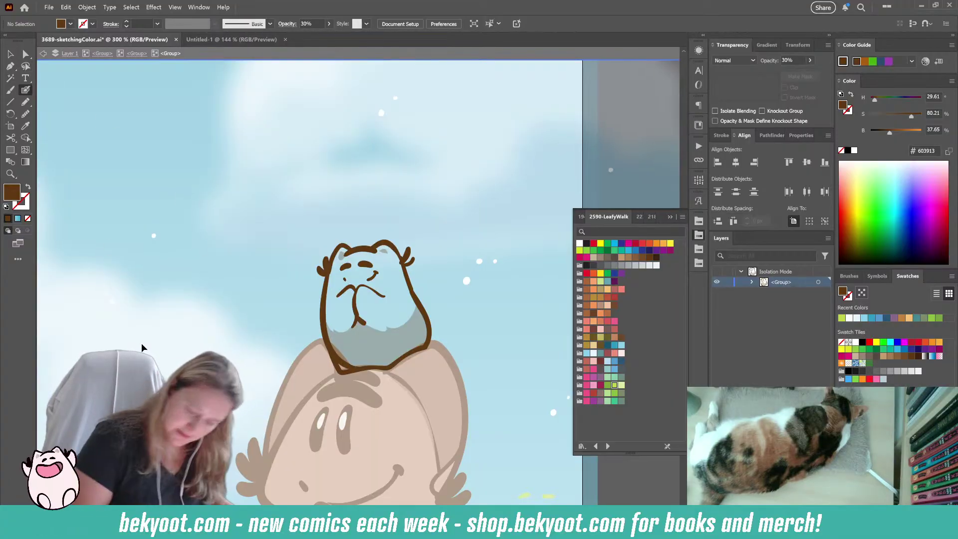
{"action": "left_click_drag", "start_coordinate": [394, 252], "coordinate": [393, 242]}
{"action": "key", "text": "ctrl+shift+a"}
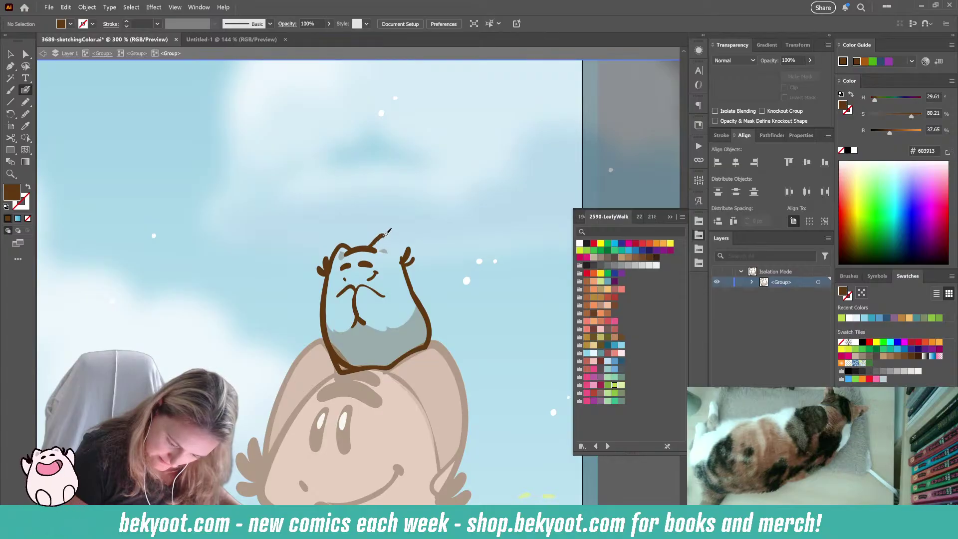
{"action": "key", "text": "shift+x"}
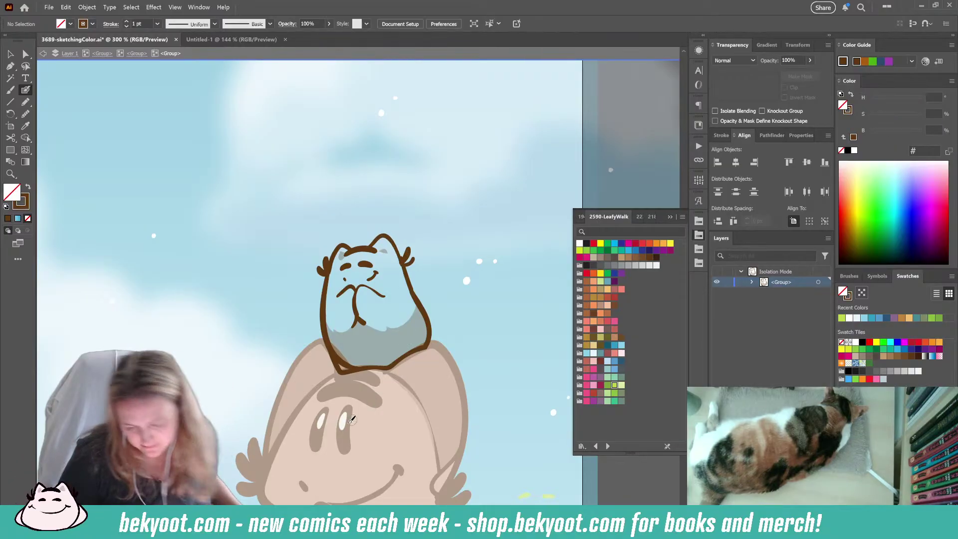
{"action": "key", "text": "shift+x"}
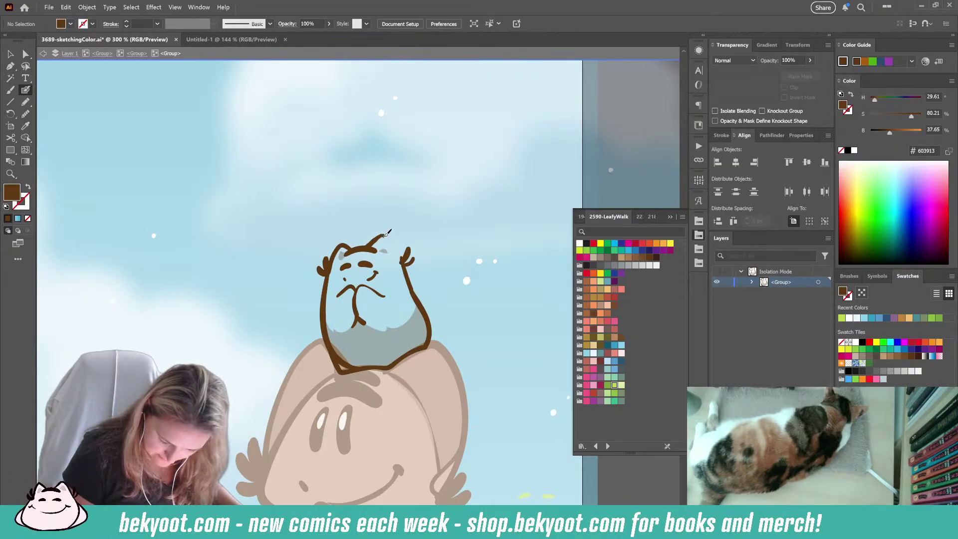
{"action": "key", "text": "shift+x"}
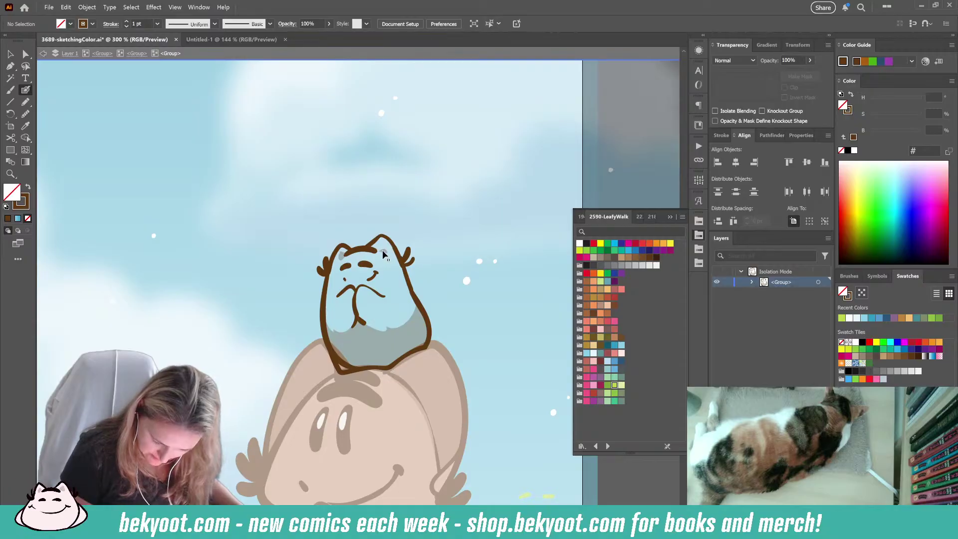
- Replace the small cat's right inner-ear shading with a larger brown triangular shape at 30% opacity
{"action": "key", "text": "shift+x"}
{"action": "key", "text": "3"}
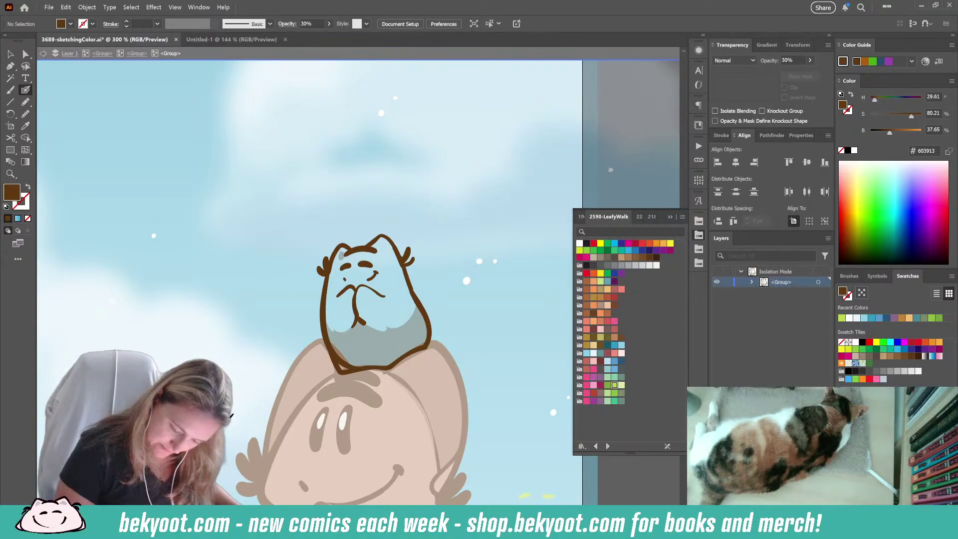
{"action": "left_click", "coordinate": [379, 249], "text": "ctrl"}
{"action": "left_click", "coordinate": [397, 224], "text": "ctrl"}
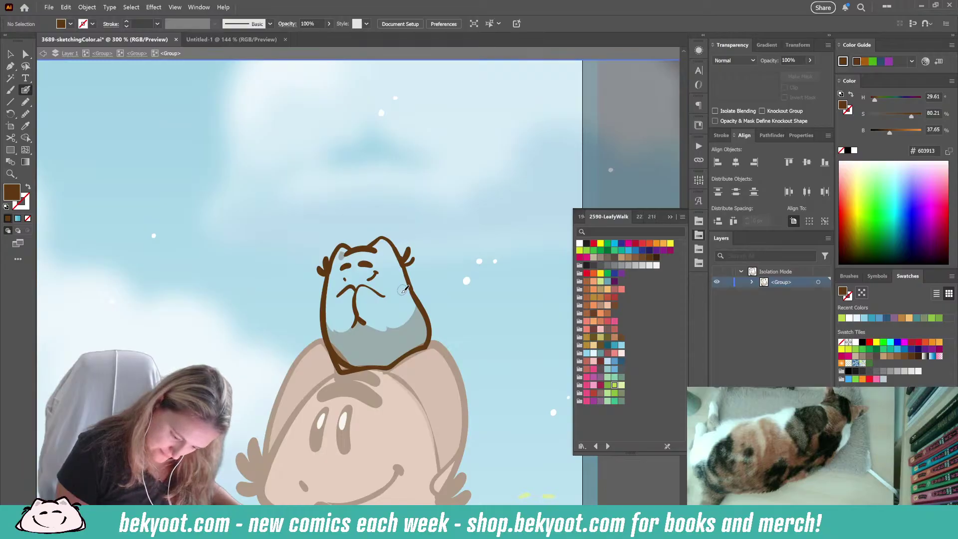
{"action": "left_click", "coordinate": [26, 102]}
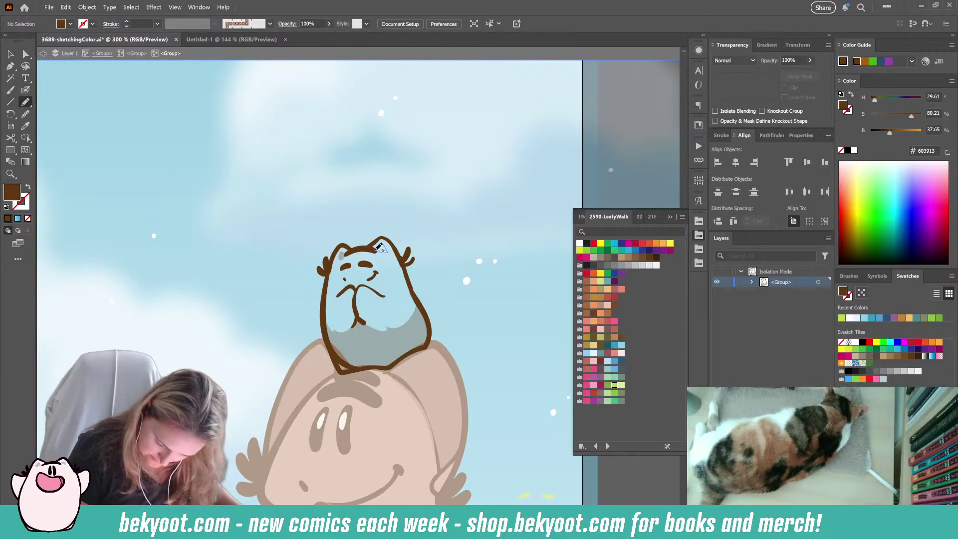
{"action": "left_click_drag", "start_coordinate": [375, 249], "coordinate": [386, 250]}
{"action": "left_click", "coordinate": [796, 61]}
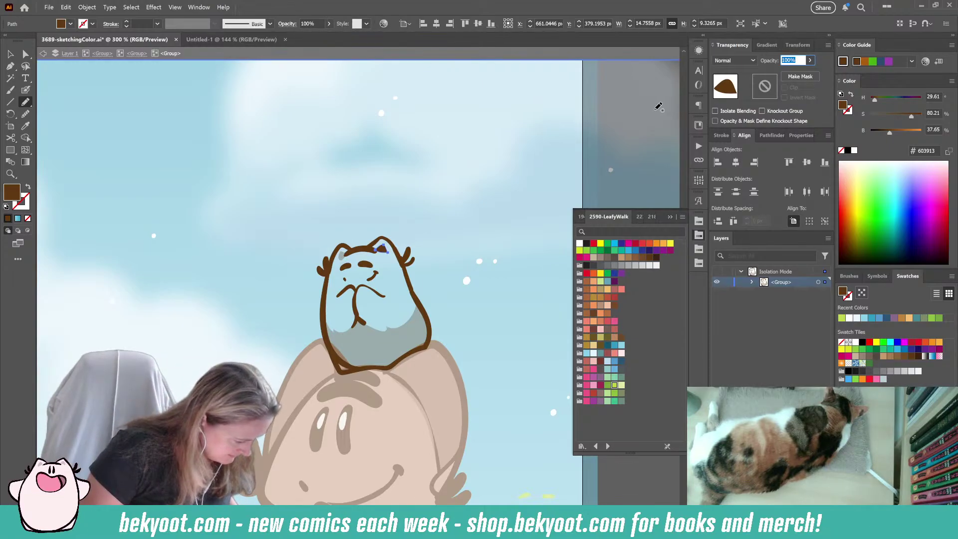
{"action": "type", "text": "30"}
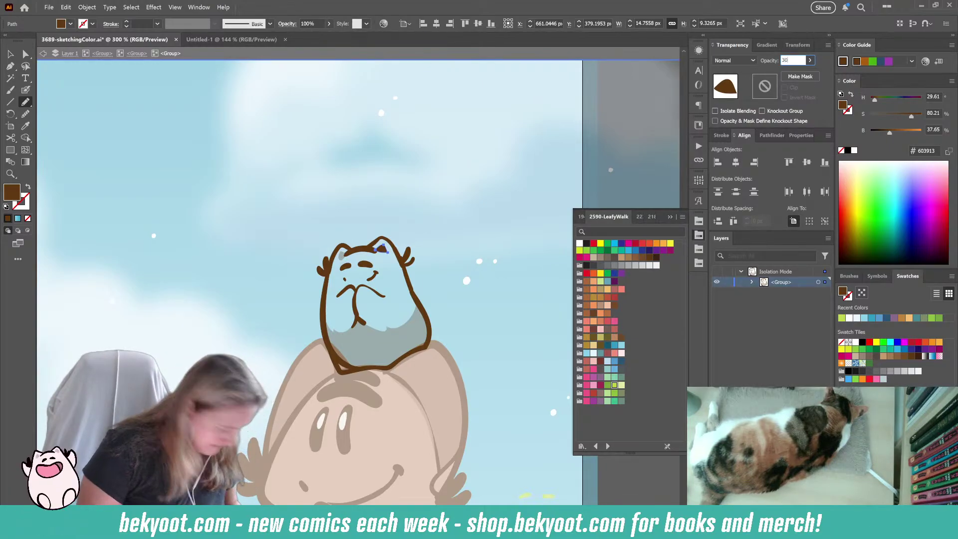
{"action": "key", "text": "Return"}
{"action": "key", "text": "ctrl+shift+a"}
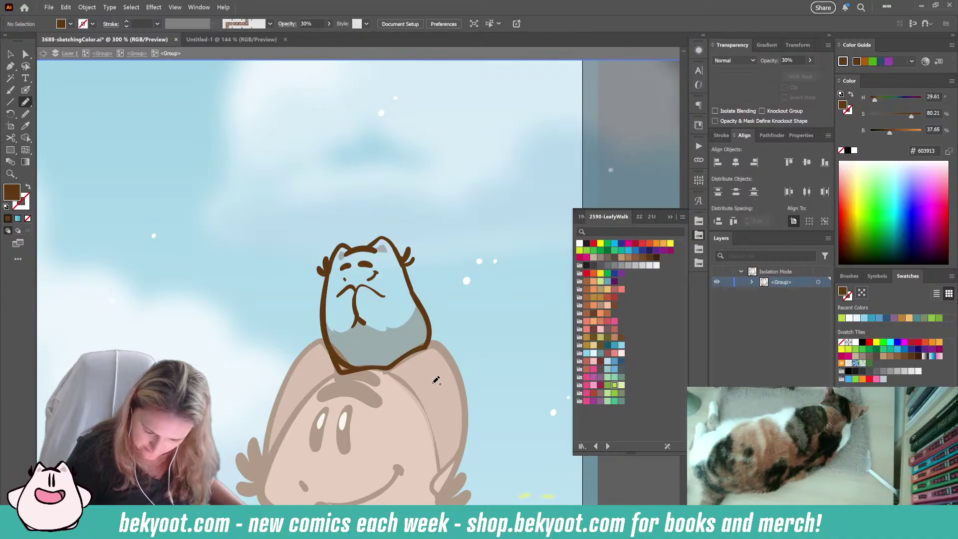
- Trace the small cat's whole silhouette with an off-white Pencil shape at 100% opacity and send it behind the linework and shading
{"action": "left_click", "coordinate": [580, 216]}
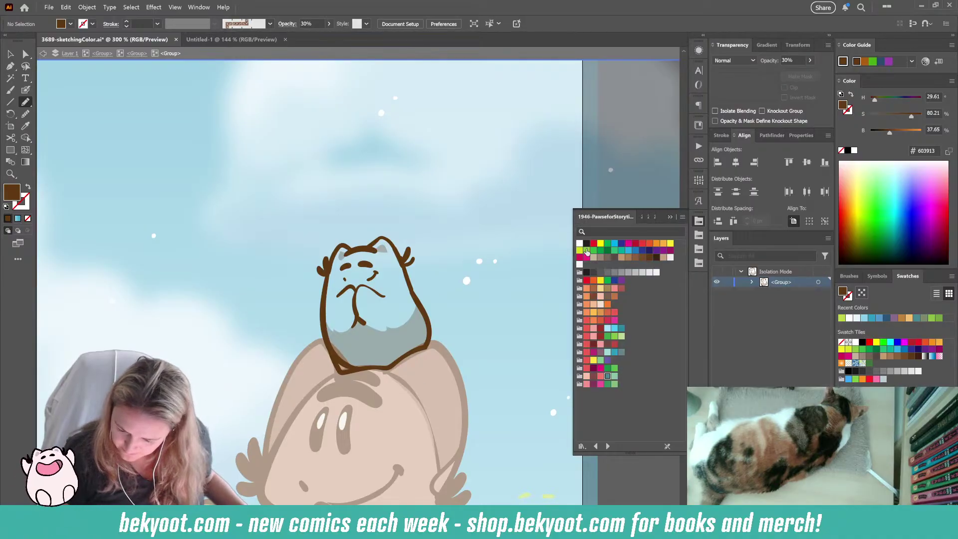
{"action": "left_click", "coordinate": [579, 264]}
{"action": "left_click", "coordinate": [809, 60]}
{"action": "left_click_drag", "start_coordinate": [780, 72], "coordinate": [927, 104]}
{"action": "left_click", "coordinate": [349, 243]}
{"action": "mouse_move", "coordinate": [327, 311]}
{"action": "left_mouse_down"}
{"action": "mouse_move", "coordinate": [341, 371]}
{"action": "mouse_move", "coordinate": [388, 367]}
{"action": "mouse_move", "coordinate": [426, 344]}
{"action": "left_mouse_up"}
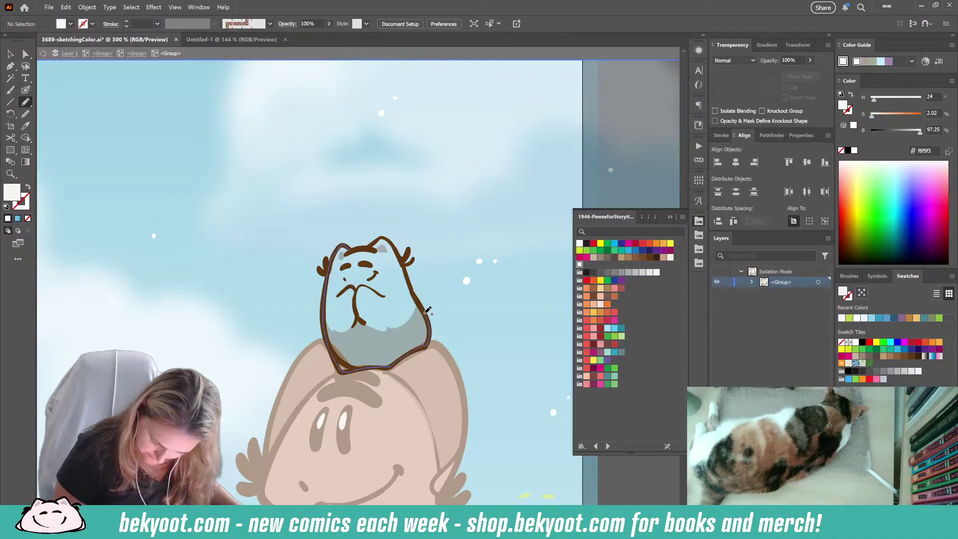
{"action": "mouse_move", "coordinate": [412, 281]}
{"action": "left_mouse_down"}
{"action": "mouse_move", "coordinate": [391, 236]}
{"action": "mouse_move", "coordinate": [378, 239]}
{"action": "left_mouse_up"}
{"action": "key", "text": "ctrl+["}
{"action": "key", "text": "ctrl+["}
{"action": "key", "text": "ctrl+["}
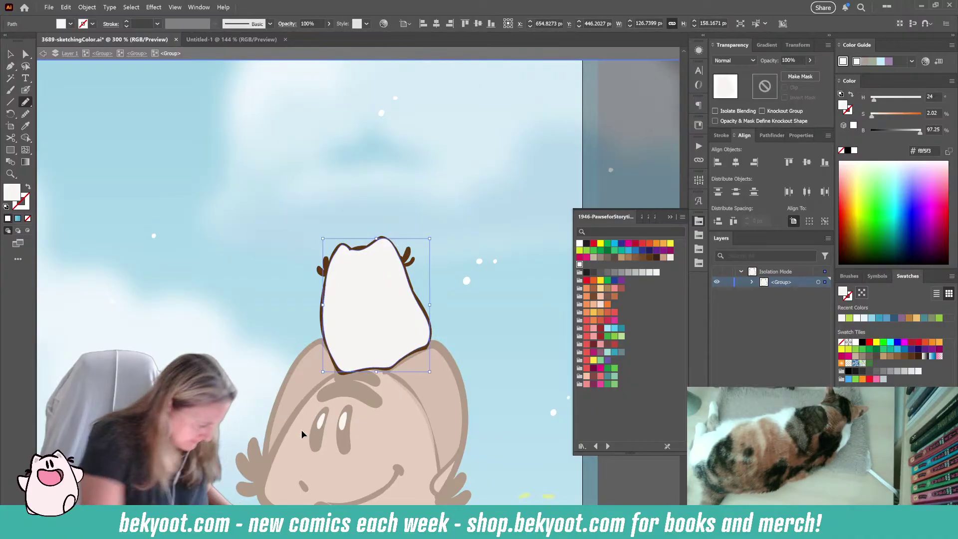
{"action": "key", "text": "v"}
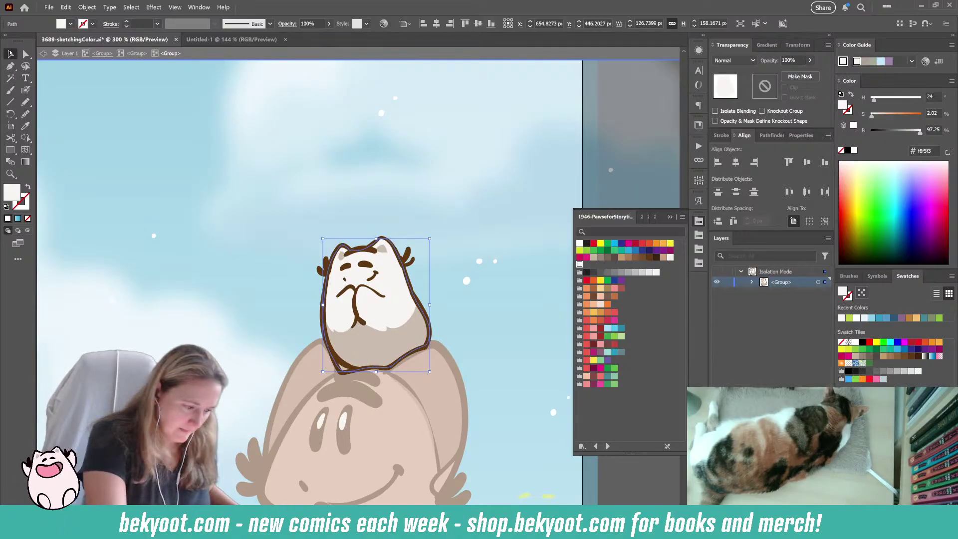
- Leave the small cat's isolated group for its parent group and check it on the brown cat's head
{"action": "left_click", "coordinate": [135, 53]}
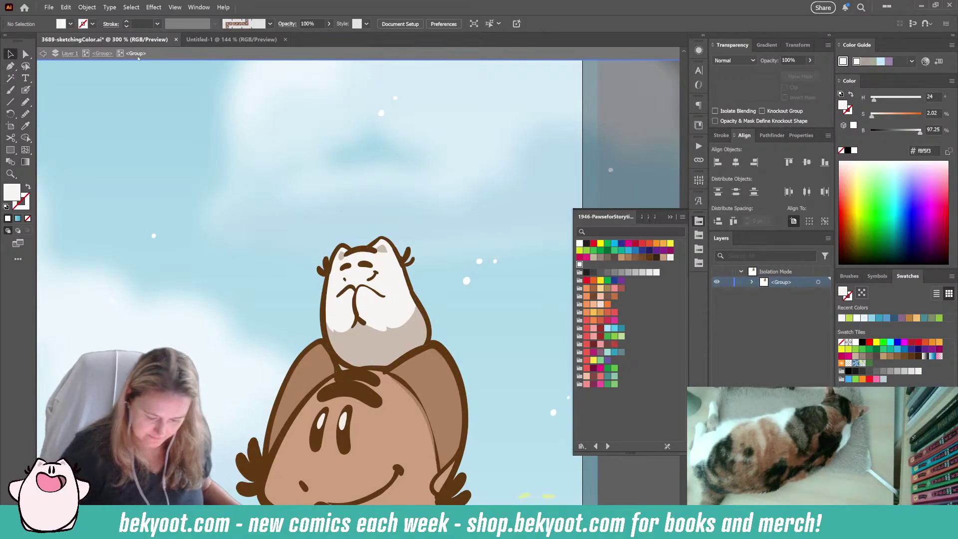
{"action": "scroll", "coordinate": [387, 325], "scroll_direction": "down", "scroll_amount": 3}
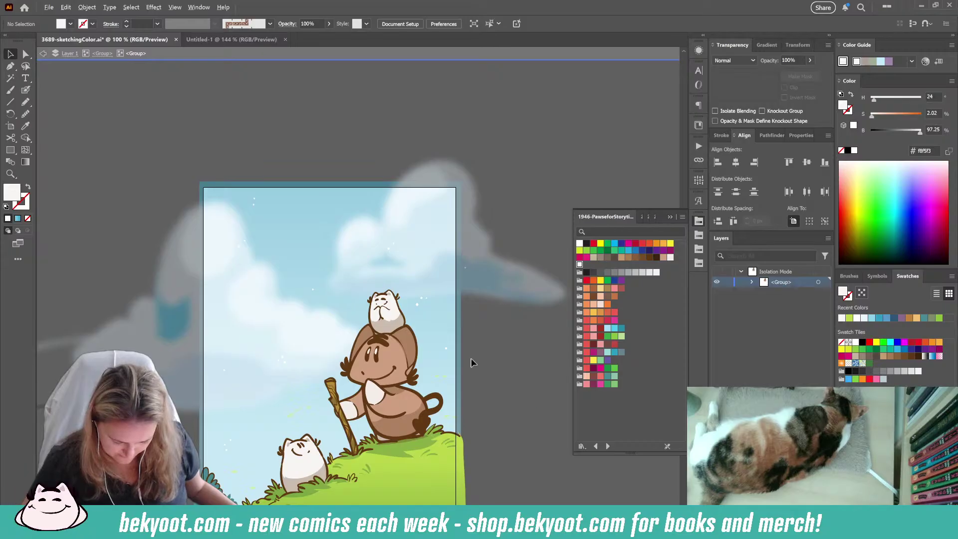
{"action": "scroll", "coordinate": [422, 327], "scroll_direction": "up", "scroll_amount": 3}
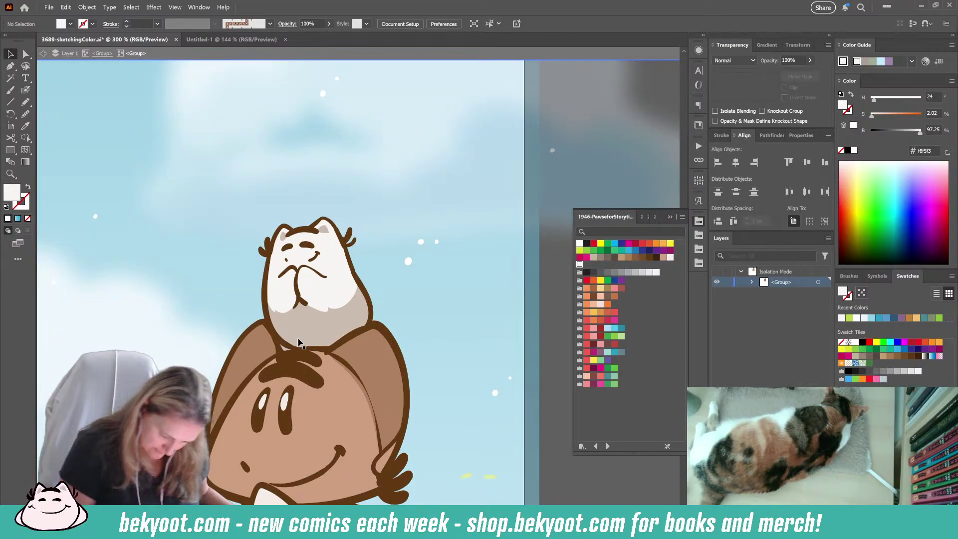
- Shift the small white cat slightly left and down so it sits centred on the brown cat's head
{"action": "left_click", "coordinate": [336, 327]}
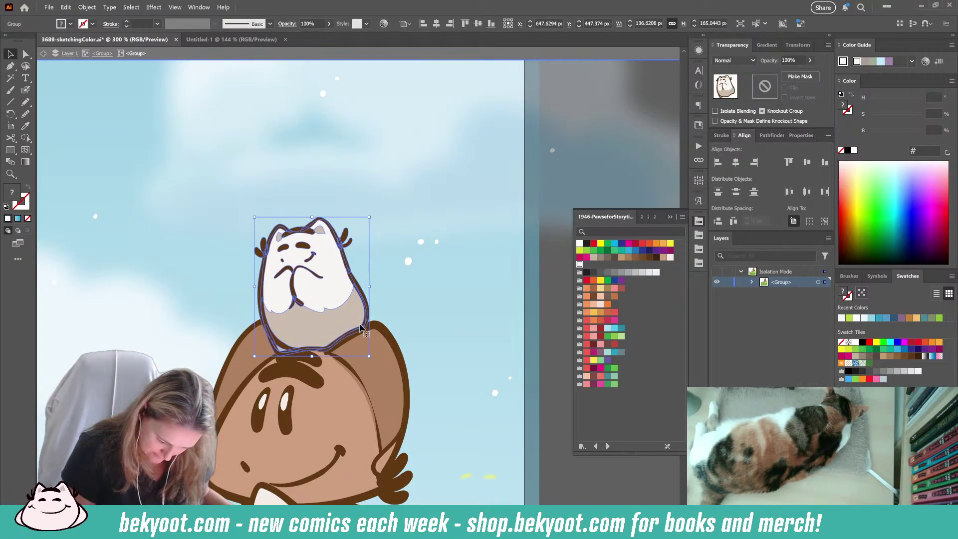
{"action": "left_click", "coordinate": [412, 299]}
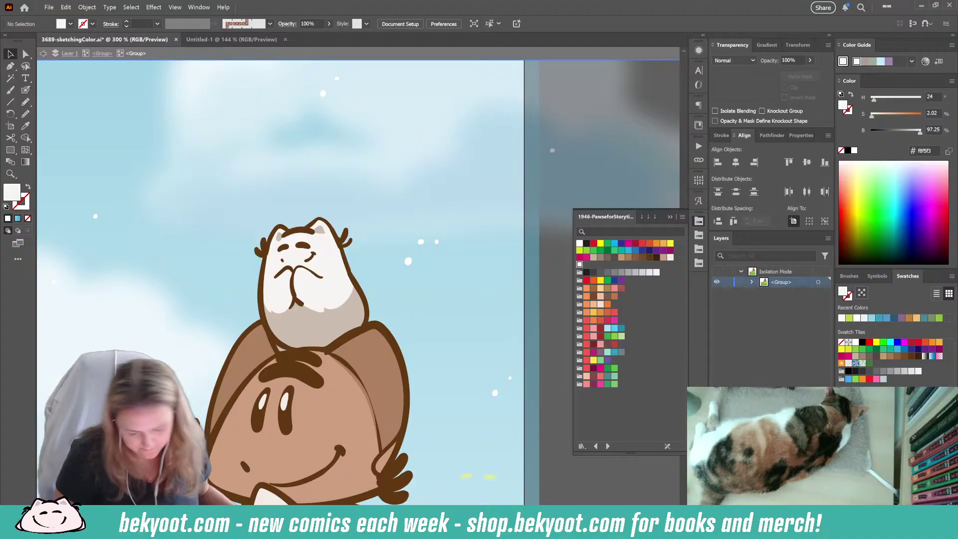
{"action": "left_click", "coordinate": [336, 324]}
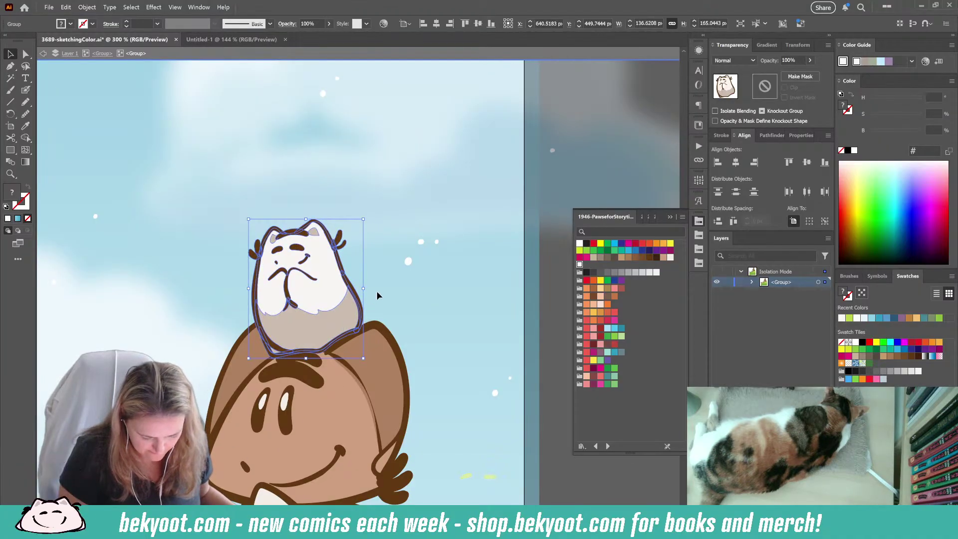
{"action": "left_click", "coordinate": [402, 301]}
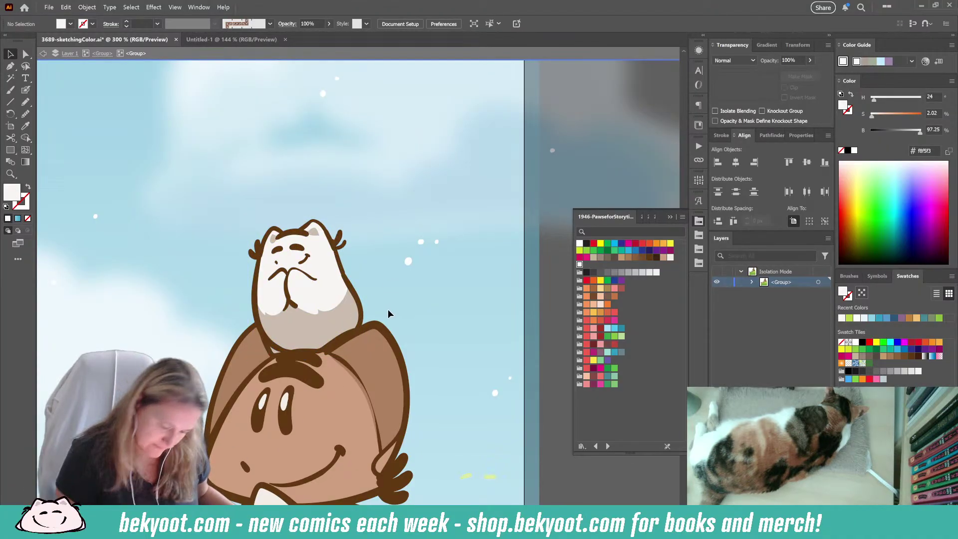
{"action": "left_click", "coordinate": [357, 326]}
{"action": "left_click", "coordinate": [401, 308]}
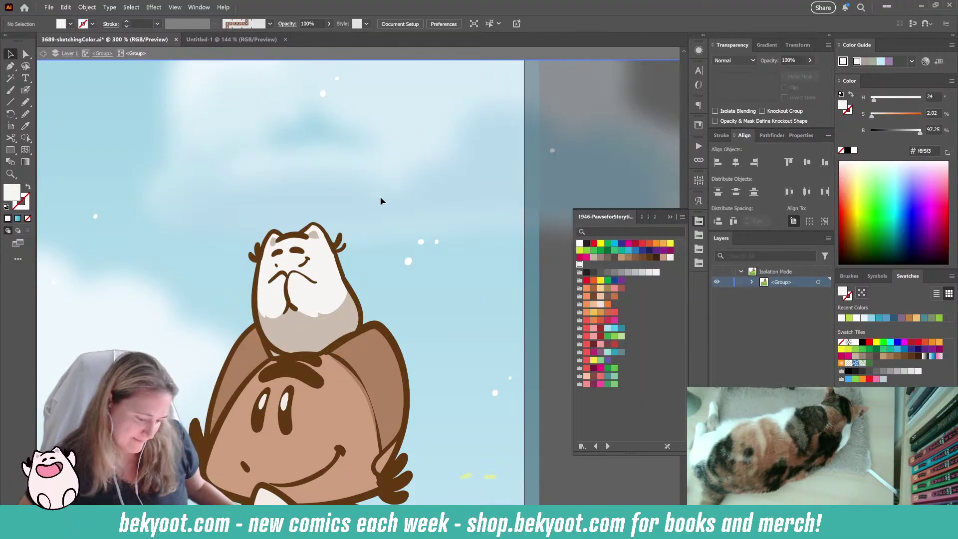
- Paint small crimson (#da3d52) hearts with the Blob Brush above the hillside cat, the small cat and beside the brown cat's head
{"action": "scroll", "coordinate": [351, 271], "scroll_direction": "down", "scroll_amount": 3}
{"action": "scroll", "coordinate": [444, 394], "scroll_direction": "down", "scroll_amount": 2}
{"action": "scroll", "coordinate": [444, 394], "scroll_direction": "left", "scroll_amount": 3}
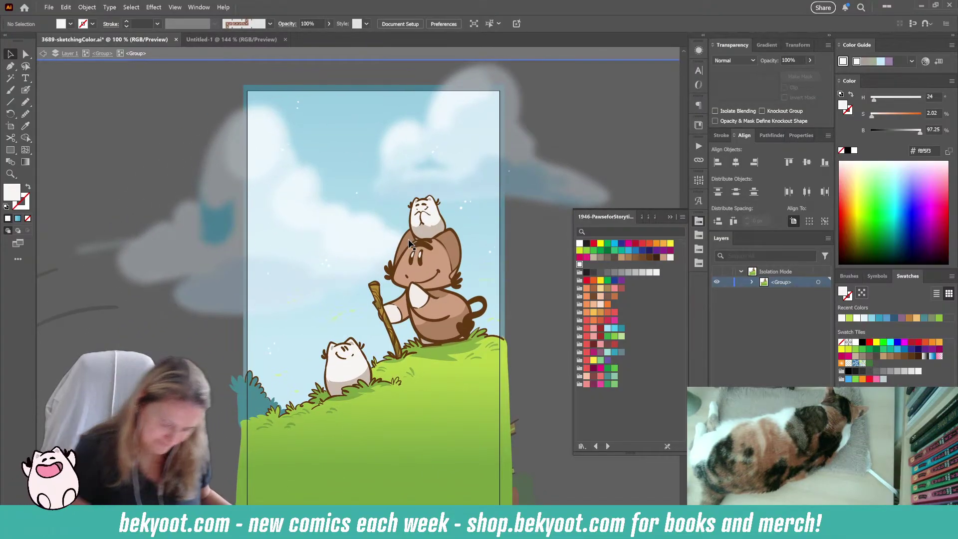
{"action": "key", "text": "shift+b"}
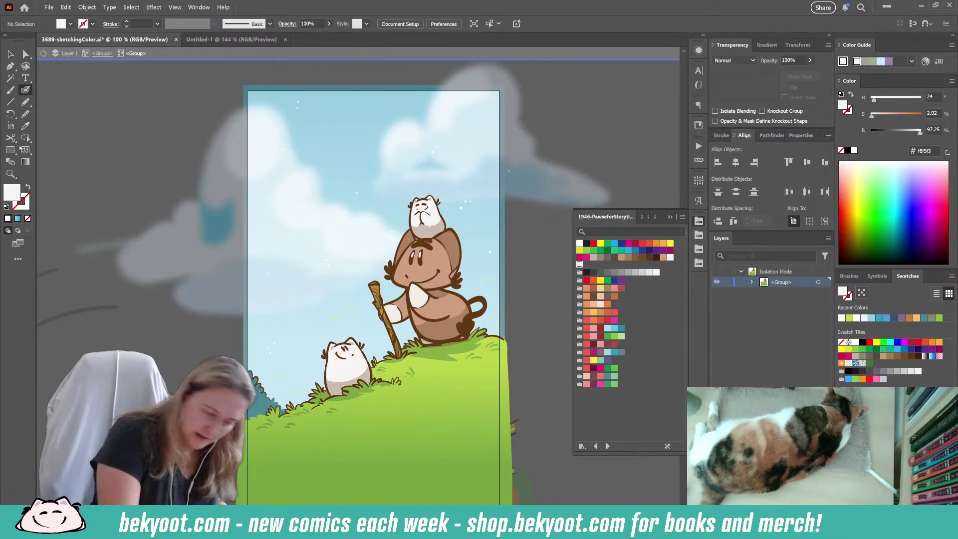
{"action": "left_click", "coordinate": [607, 321]}
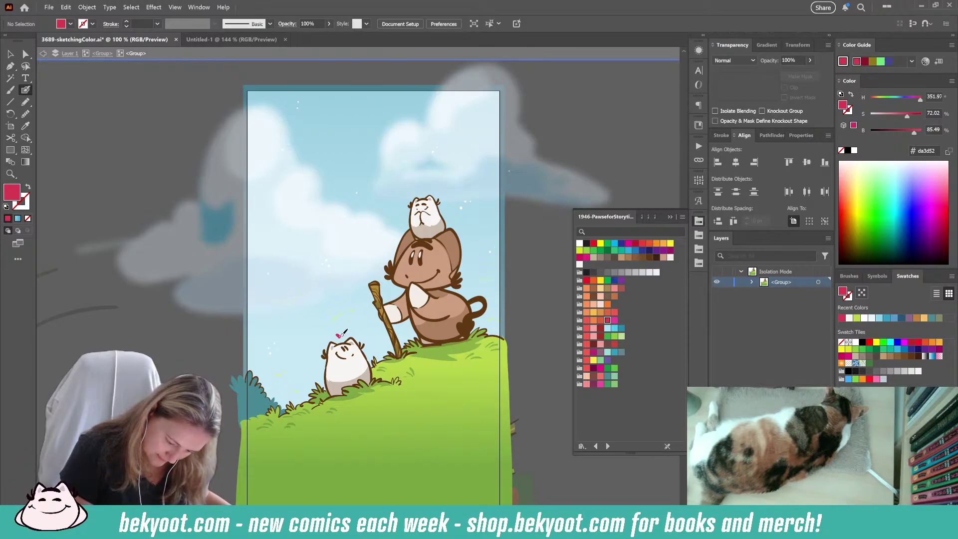
{"action": "left_click_drag", "start_coordinate": [341, 333], "coordinate": [339, 338]}
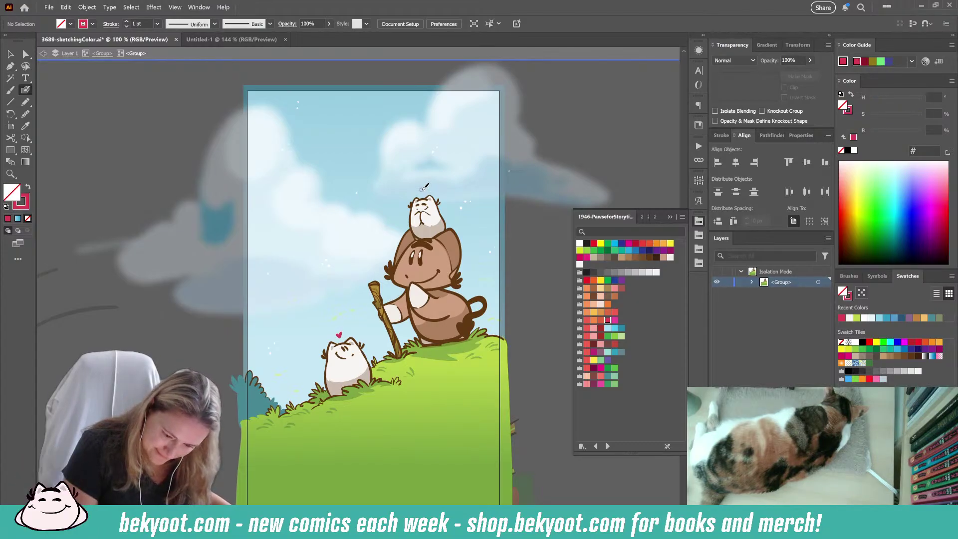
{"action": "left_click_drag", "start_coordinate": [424, 189], "coordinate": [423, 192]}
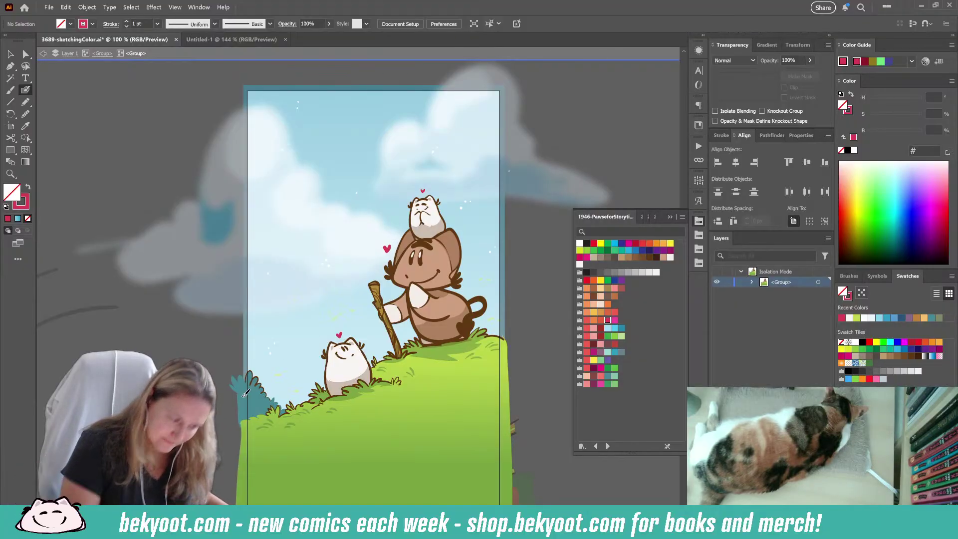
- Return to the parent group and dot small white Blob Brush specks across the grassy hill
{"action": "left_click", "coordinate": [10, 54]}
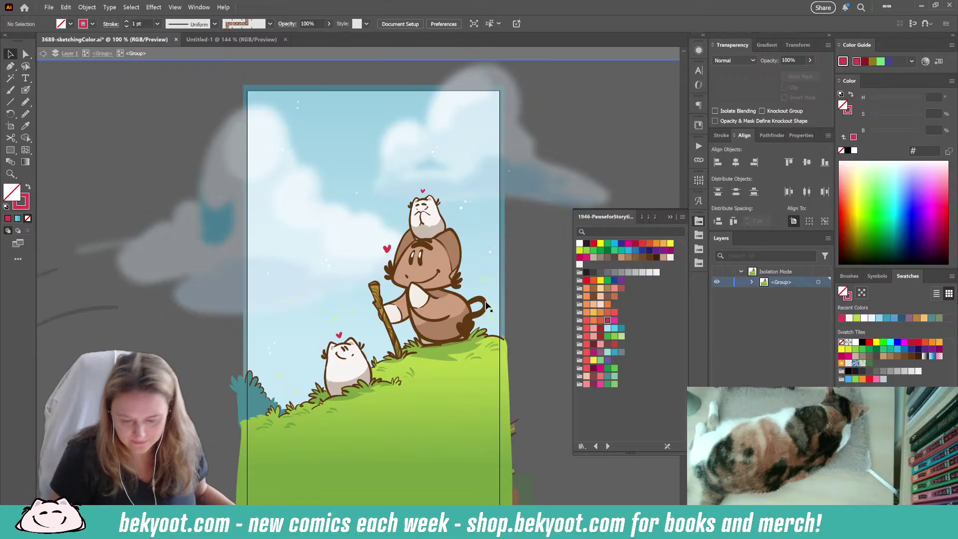
{"action": "left_click", "coordinate": [100, 53]}
{"action": "left_click_drag", "start_coordinate": [512, 385], "coordinate": [463, 289]}
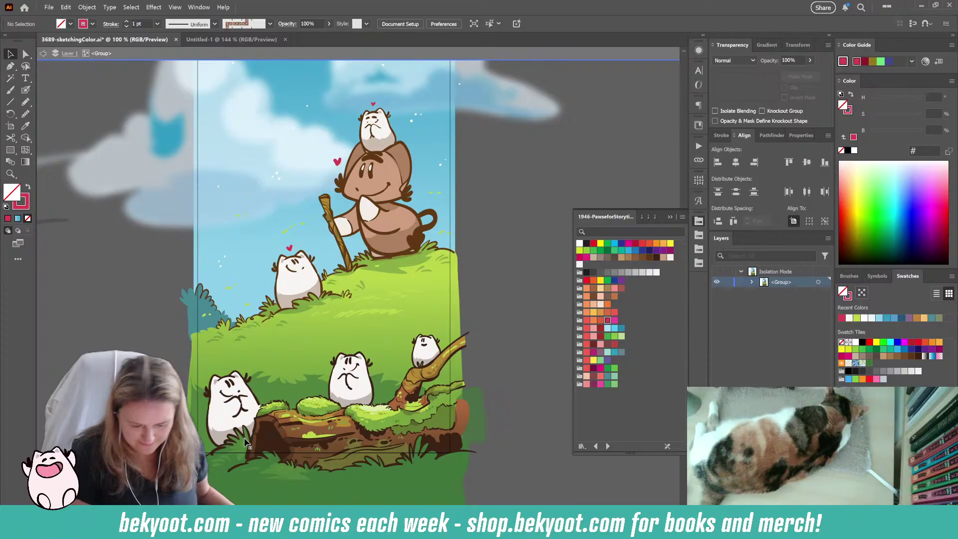
{"action": "key", "text": "shift+b"}
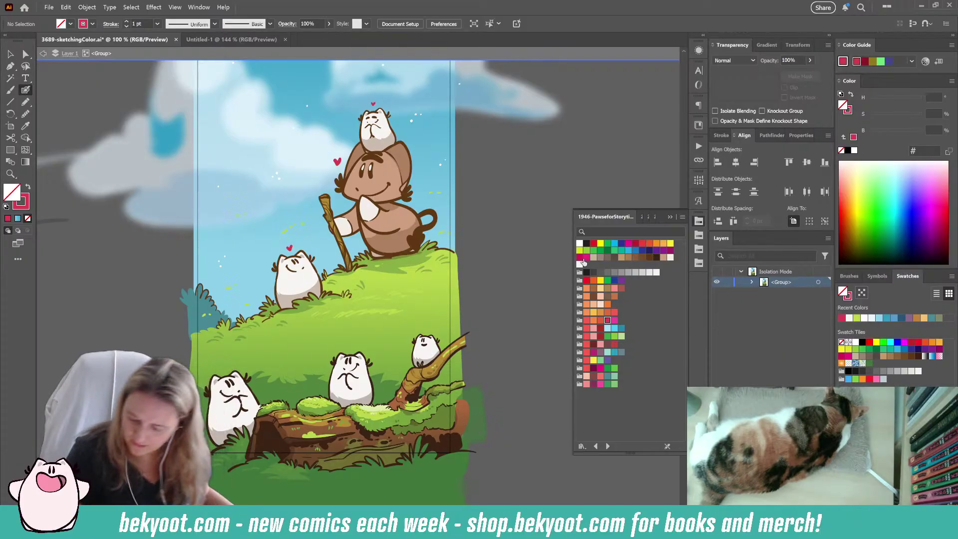
{"action": "left_click", "coordinate": [580, 243]}
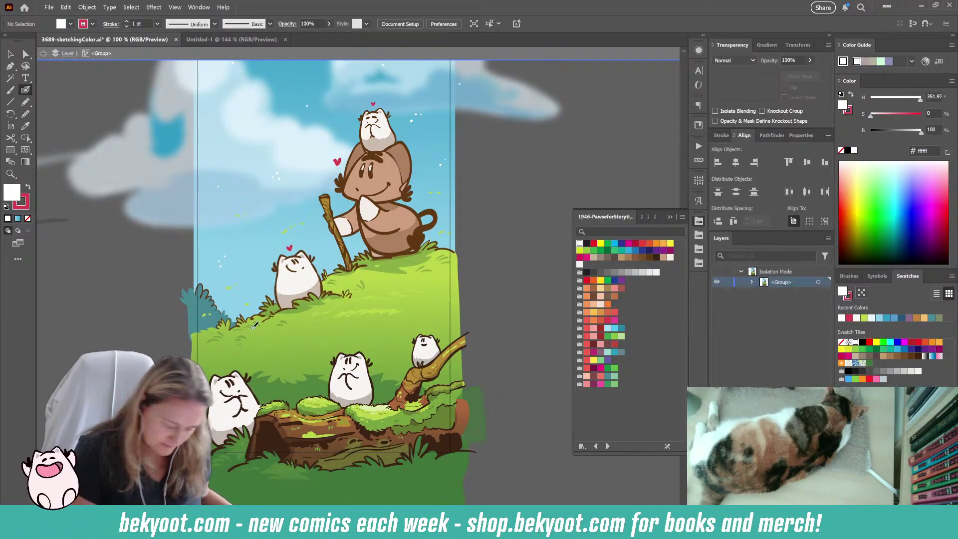
{"action": "left_click", "coordinate": [28, 187]}
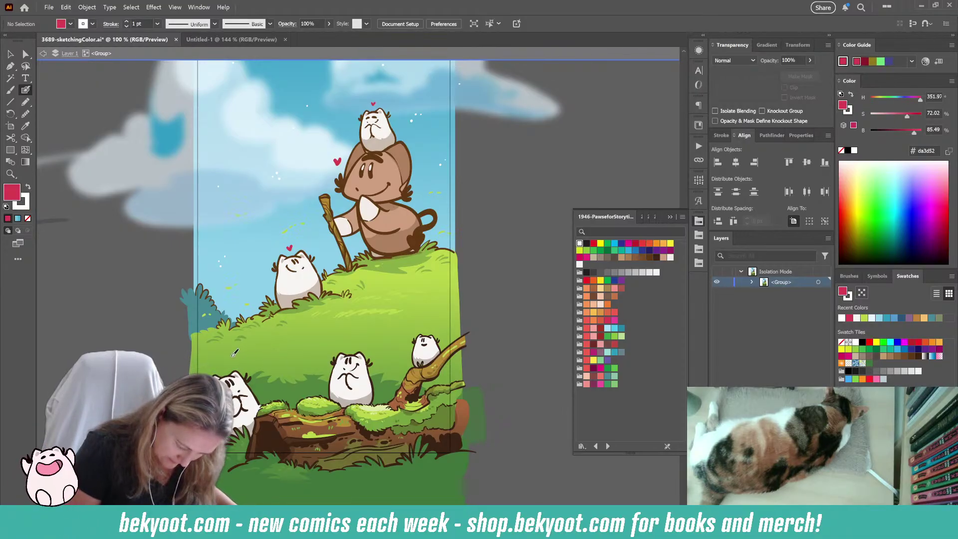
{"action": "key", "text": "slash"}
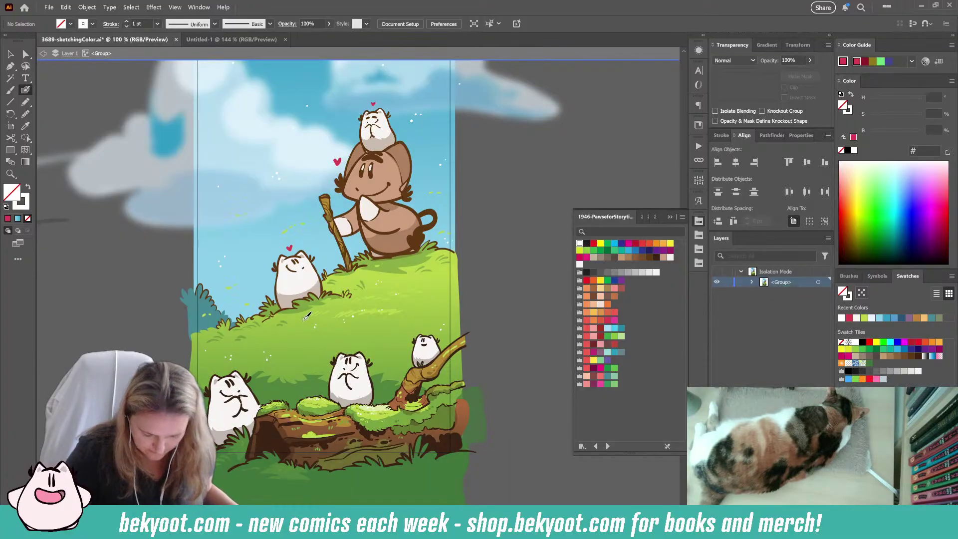
- Leave the isolated group and start a Save for Web export of the artboard as PNG-24
{"action": "key", "text": "ctrl+minus"}
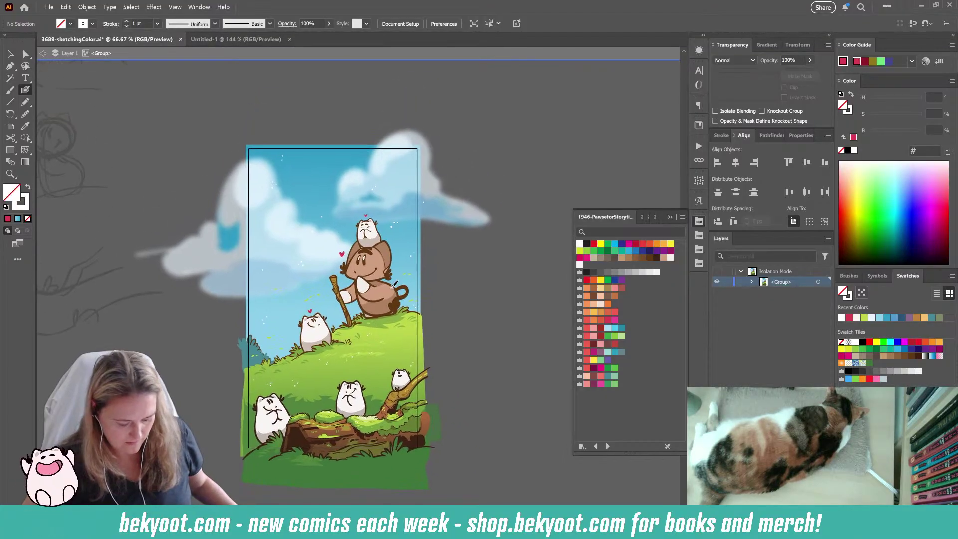
{"action": "key", "text": "Escape"}
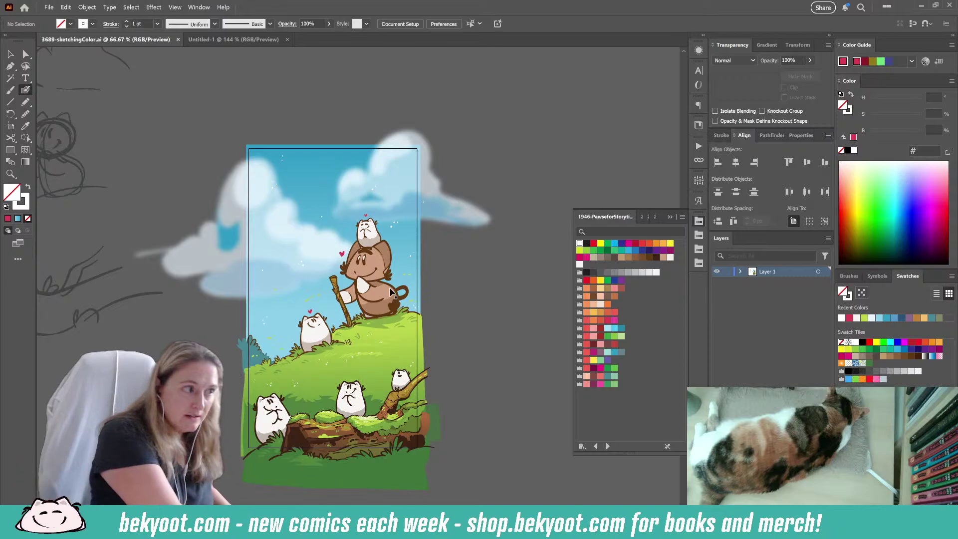
{"action": "key", "text": "ctrl+alt+shift+s"}
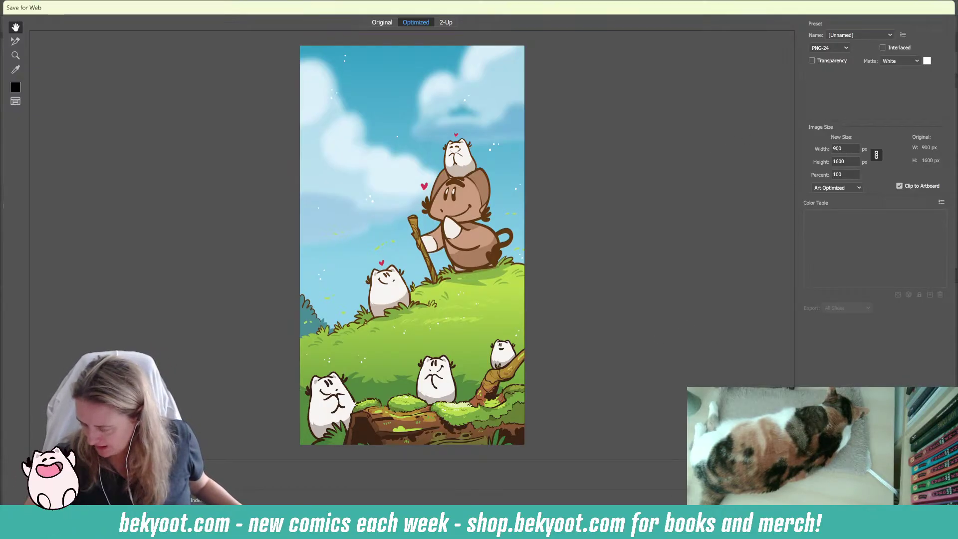
{"action": "key", "text": "Return"}
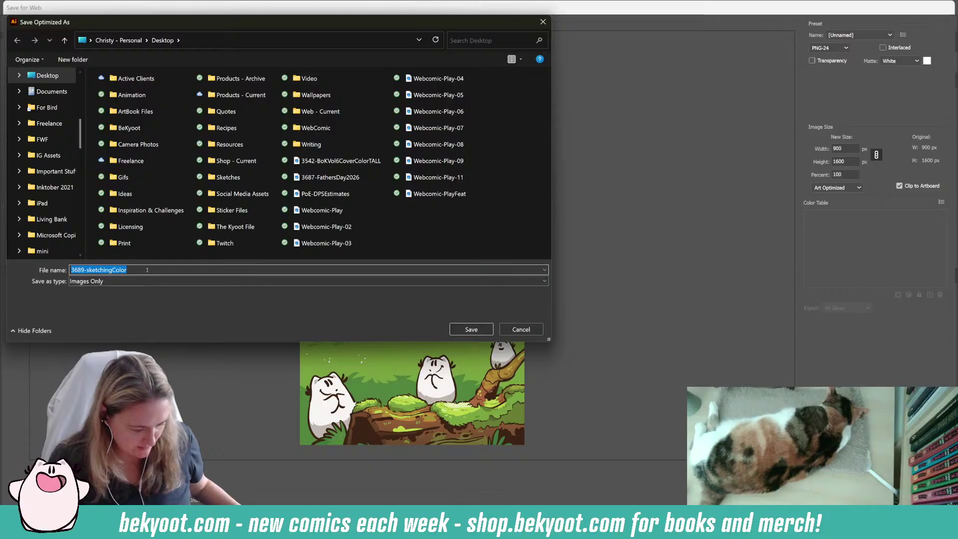
- Name the exported image BeKyootWP-LateSummerSunshine1600x900 and save it to the Desktop
{"action": "left_click", "coordinate": [209, 272]}
{"action": "key", "text": "BackSpace"}
{"action": "key", "text": "BackSpace"}
{"action": "key", "text": "BackSpace"}
{"action": "key", "text": "BackSpace"}
{"action": "key", "text": "BackSpace"}
{"action": "key", "text": "BackSpace"}
{"action": "key", "text": "BackSpace"}
{"action": "key", "text": "BackSpace"}
{"action": "key", "text": "BackSpace"}
{"action": "key", "text": "BackSpace"}
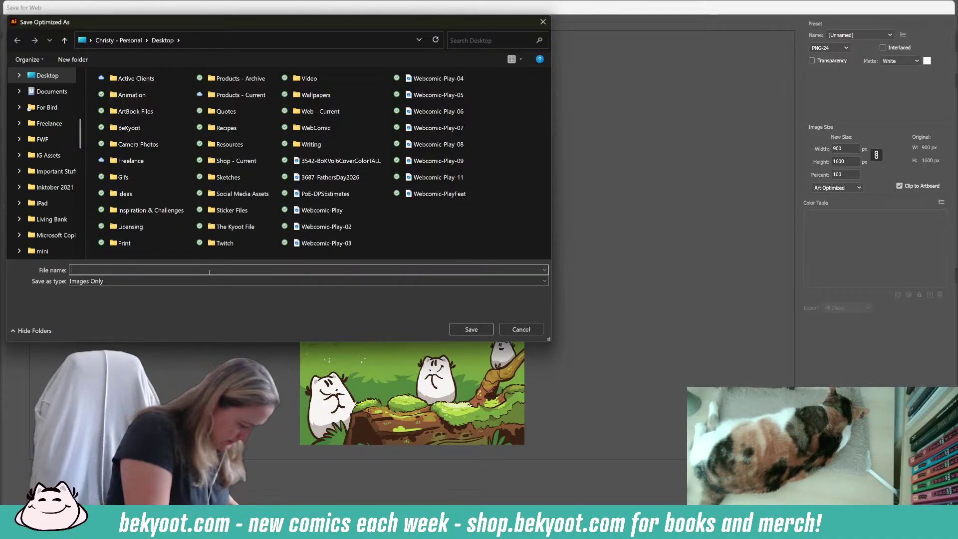
{"action": "type", "text": "BeKY"}
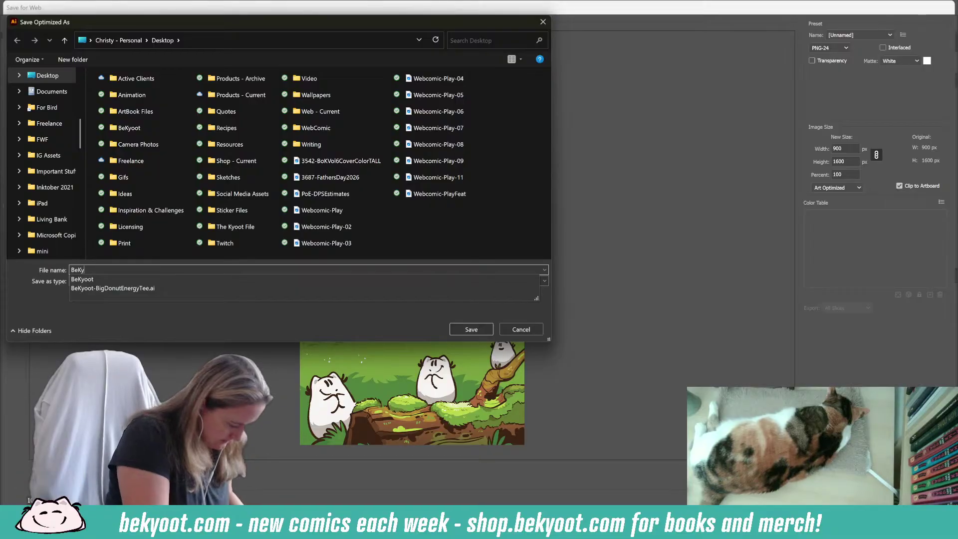
{"action": "type", "text": "ootWP-LateSummerSunshine1600x"}
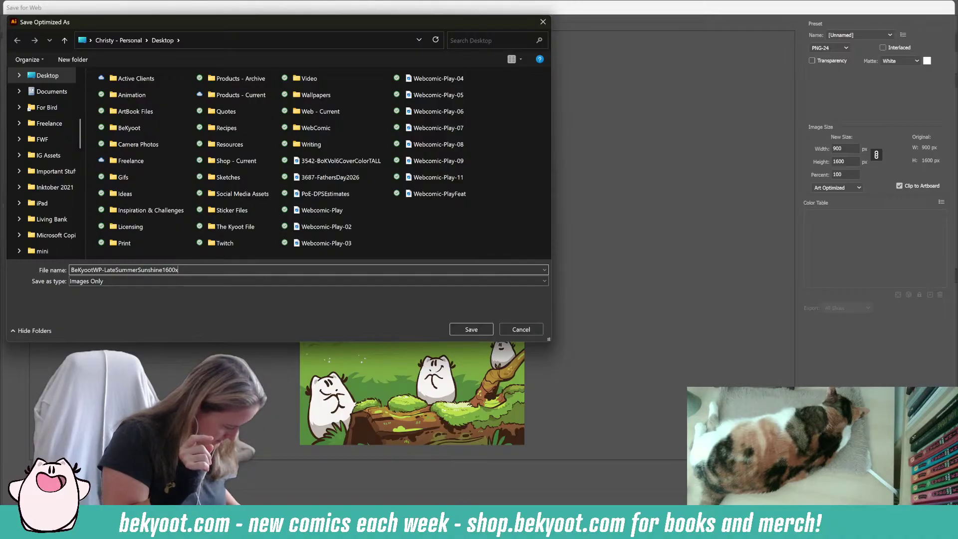
{"action": "type", "text": "00"}
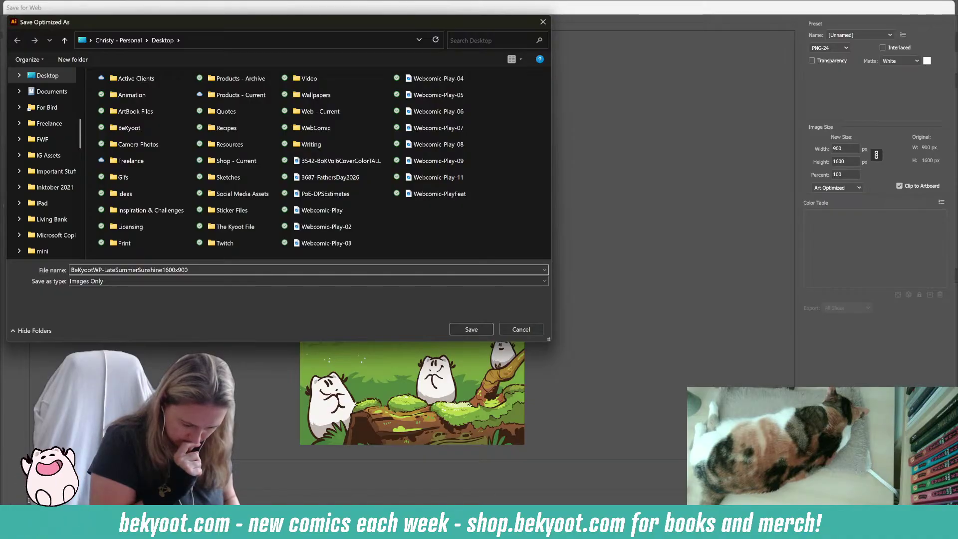
{"action": "key", "text": "Return"}
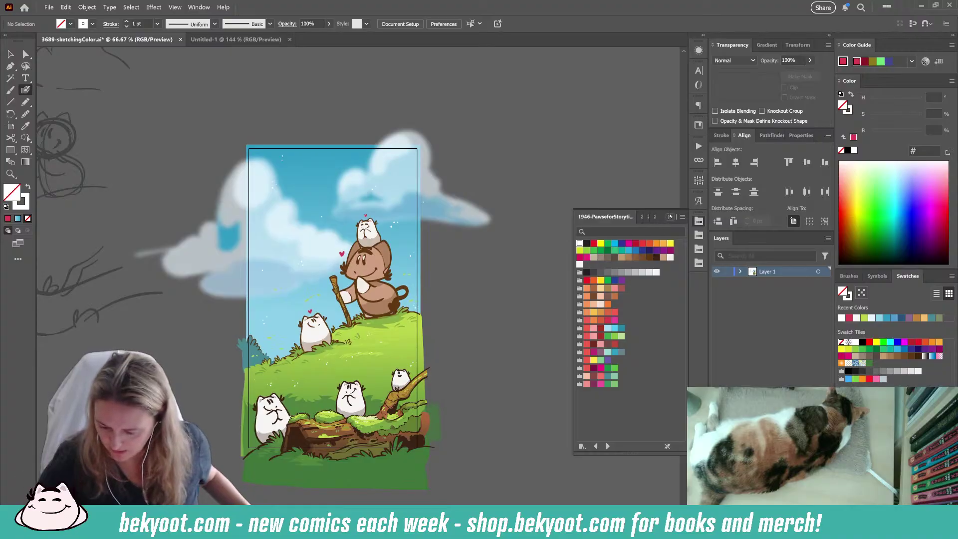
- Close the floating swatch library and add a second artboard beside the first, sized 1242 by 2688 px
{"action": "left_click", "coordinate": [670, 216]}
{"action": "scroll", "coordinate": [513, 286], "scroll_direction": "right", "scroll_amount": 5}
{"action": "scroll", "coordinate": [291, 175], "scroll_direction": "down", "scroll_amount": 2}
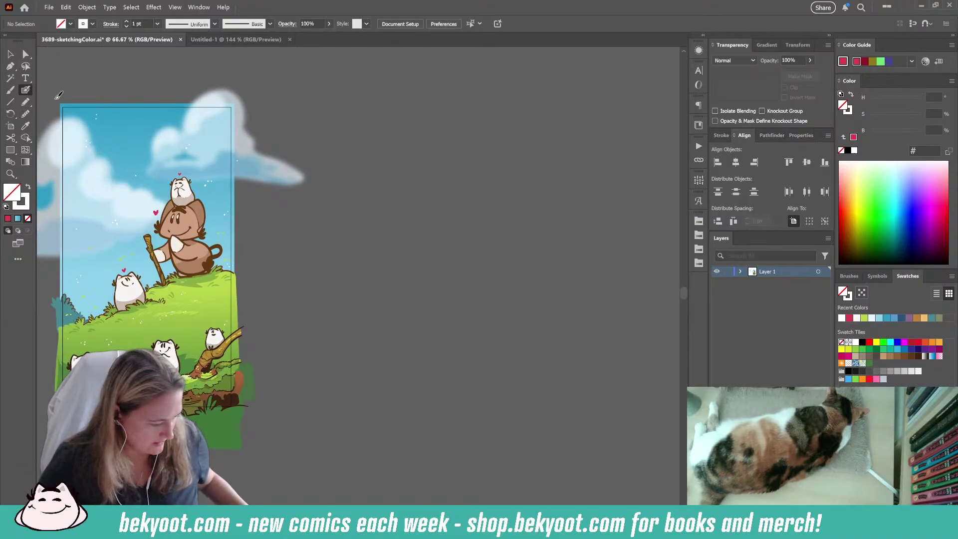
{"action": "left_click", "coordinate": [10, 126]}
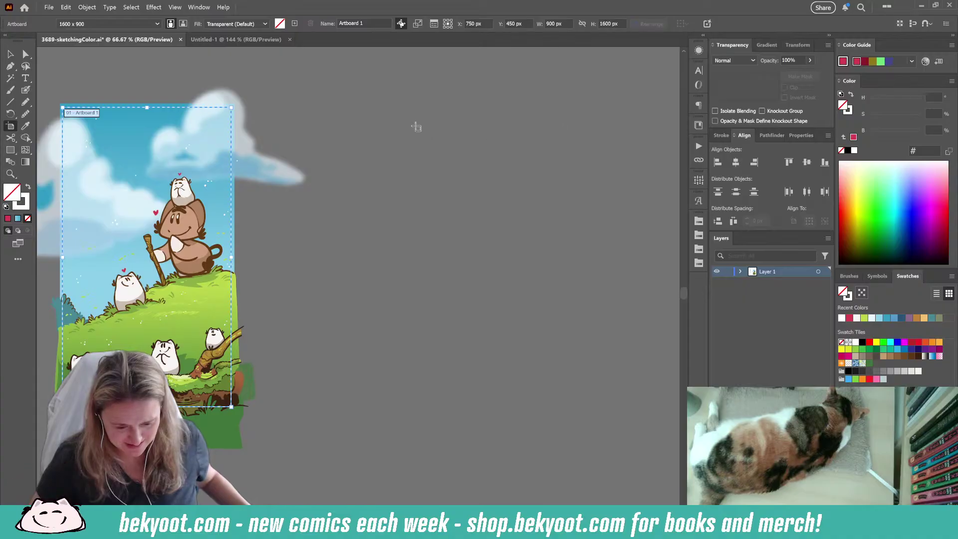
{"action": "left_click_drag", "start_coordinate": [387, 81], "coordinate": [572, 469]}
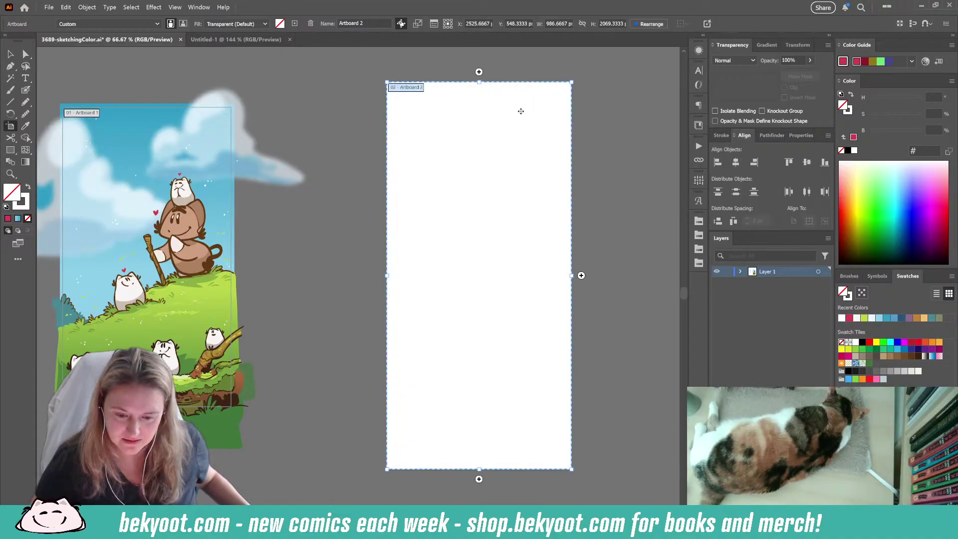
{"action": "left_click", "coordinate": [546, 25]}
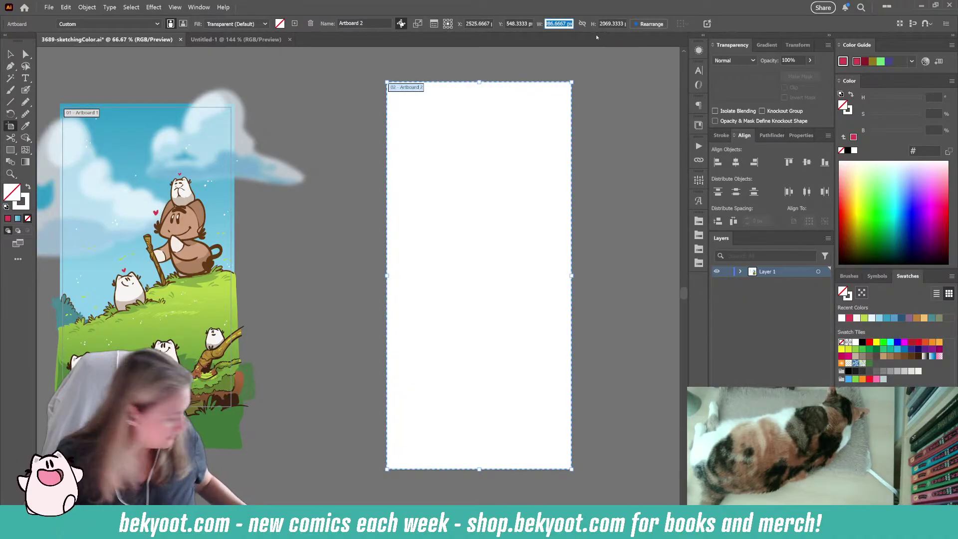
{"action": "type", "text": "1242"}
{"action": "key", "text": "Tab"}
{"action": "type", "text": "2688"}
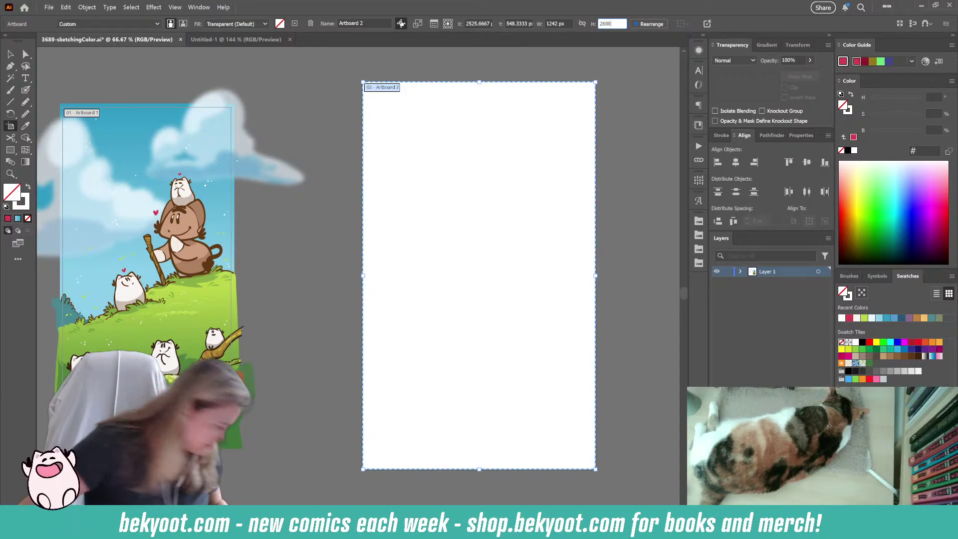
{"action": "key", "text": "Return"}
{"action": "key", "text": "ctrl+minus"}
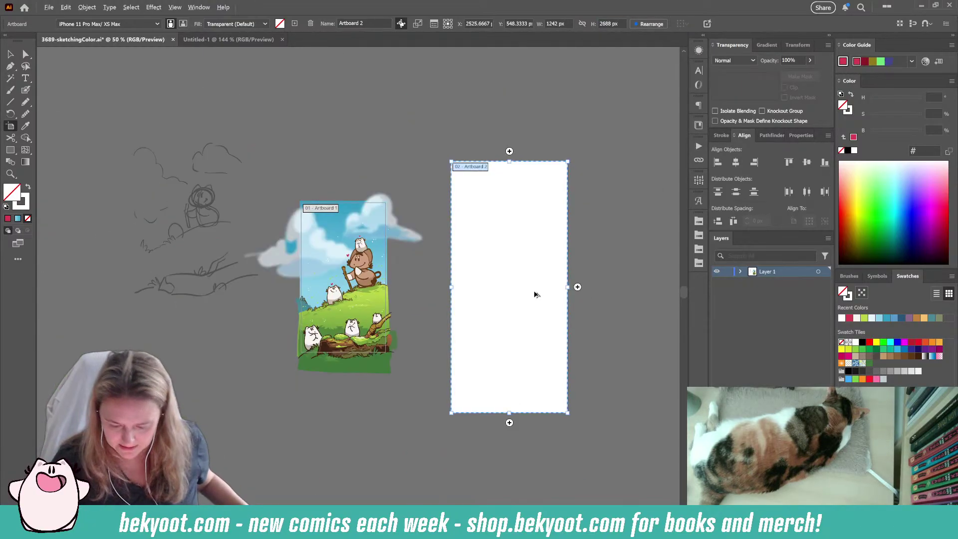
{"action": "key", "text": "ctrl+minus"}
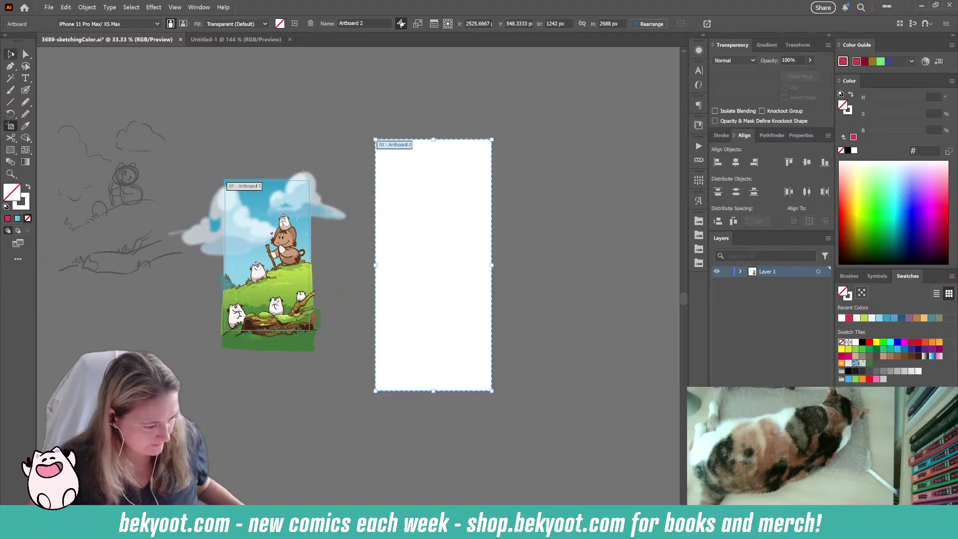
- Copy the illustration group onto the new artboard, enlarge it to about 2858 by 2891 px and position it to cover the artboard
{"action": "left_click", "coordinate": [11, 53]}
{"action": "left_click", "coordinate": [269, 341]}
{"action": "left_click_drag", "start_coordinate": [265, 343], "coordinate": [407, 387]}
{"action": "left_click_drag", "start_coordinate": [486, 218], "coordinate": [577, 167]}
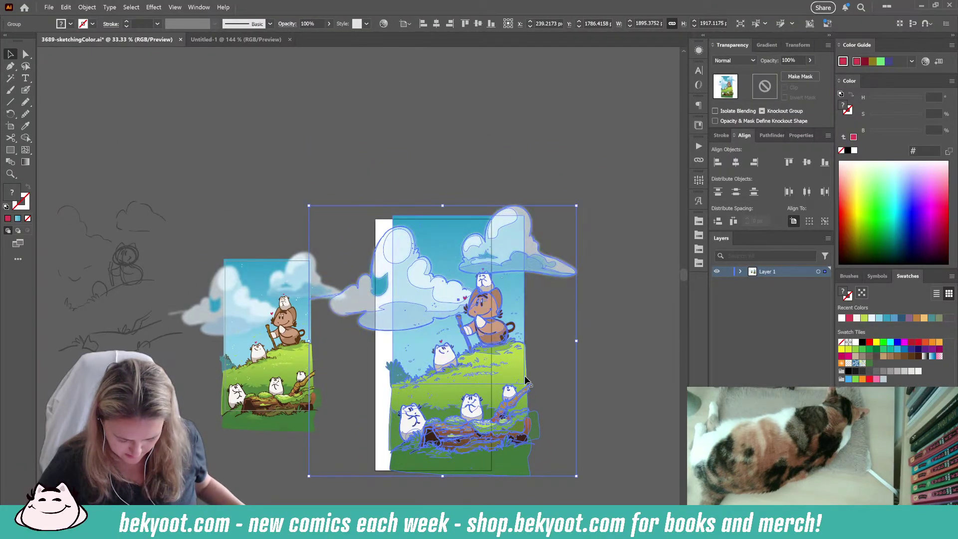
{"action": "left_click_drag", "start_coordinate": [483, 428], "coordinate": [483, 428]}
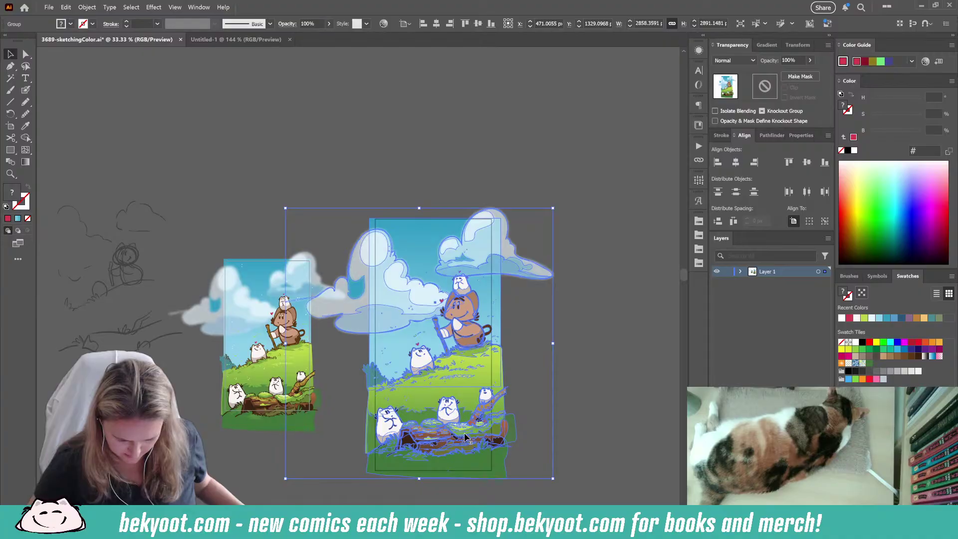
{"action": "left_click", "coordinate": [509, 465]}
{"action": "left_click_drag", "start_coordinate": [436, 467], "coordinate": [425, 424]}
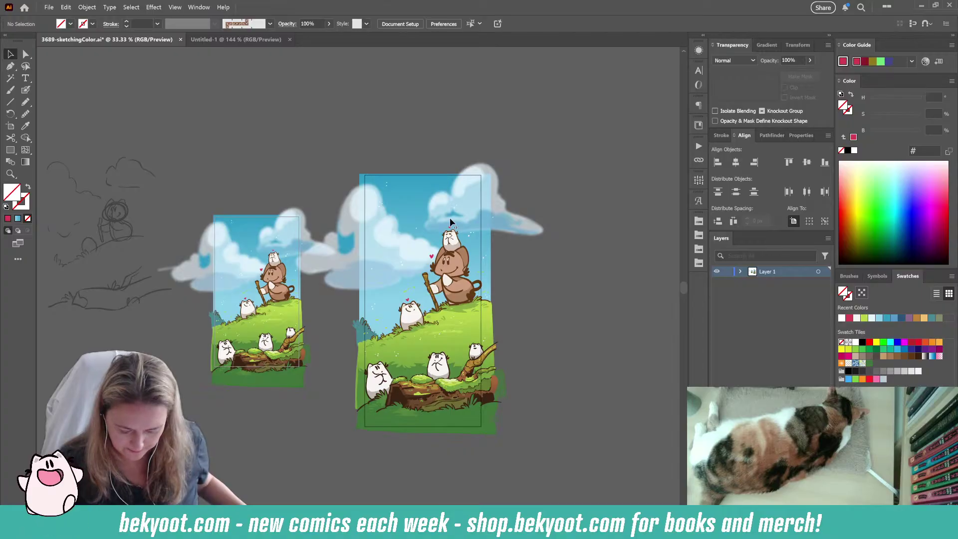
- Move the second artboard together with its artwork farther away from the first artboard
{"action": "left_click", "coordinate": [441, 379]}
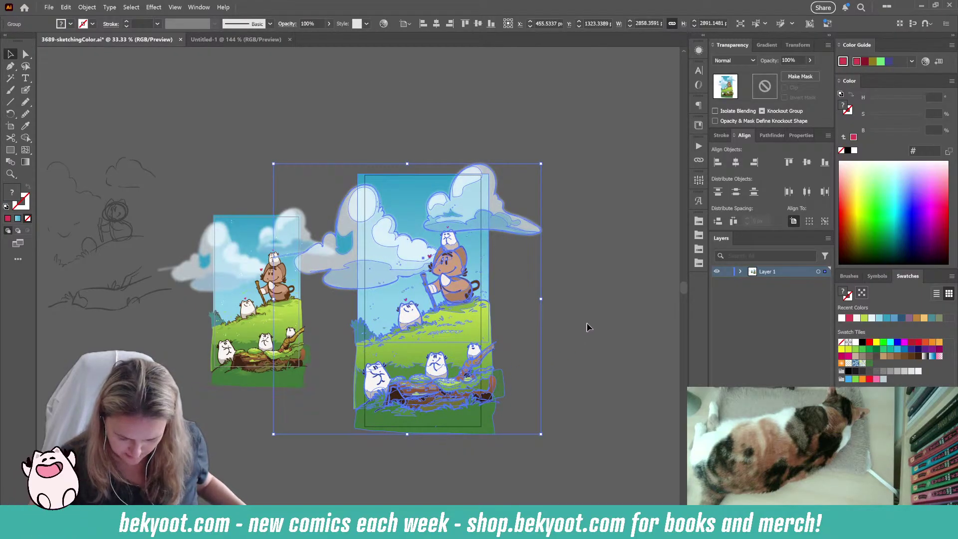
{"action": "left_click", "coordinate": [559, 244]}
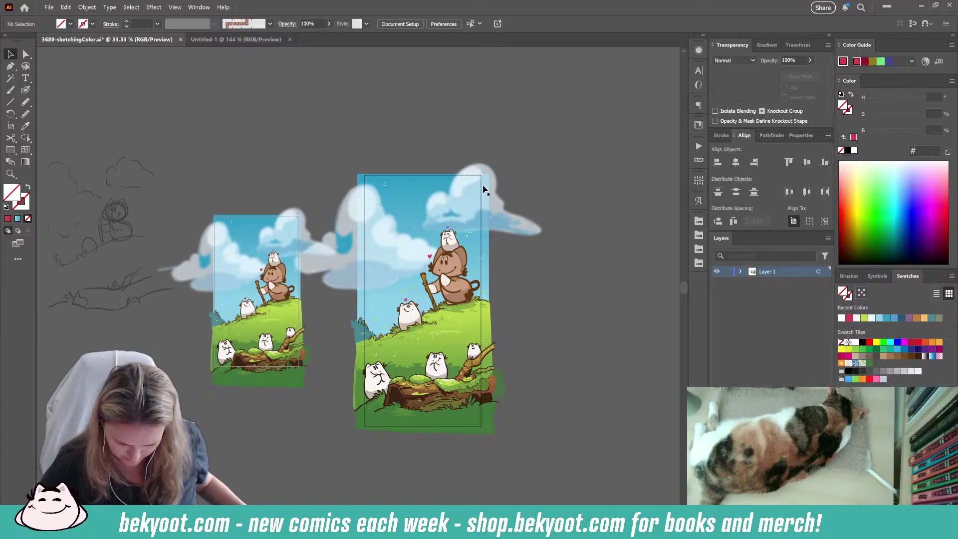
{"action": "left_click", "coordinate": [320, 264]}
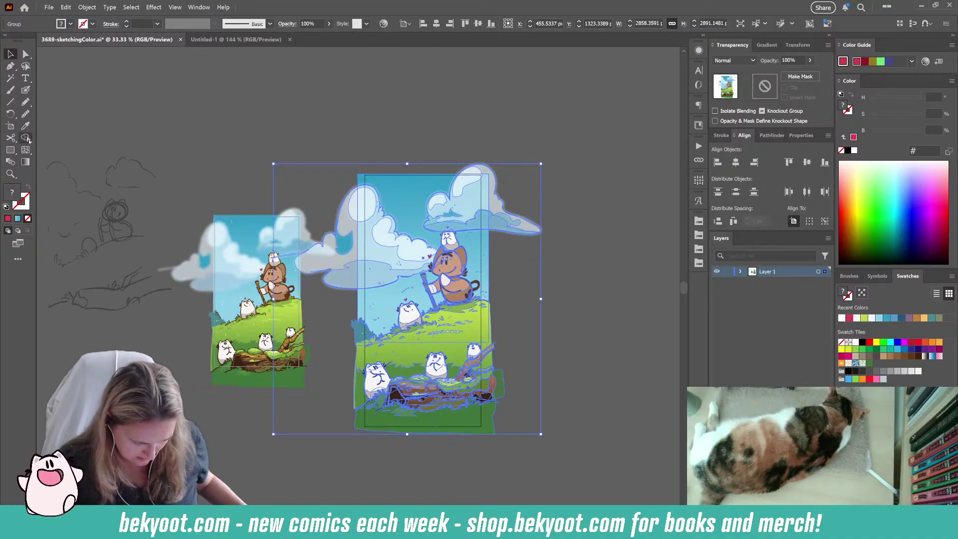
{"action": "left_click", "coordinate": [10, 126]}
{"action": "left_click_drag", "start_coordinate": [417, 189], "coordinate": [492, 191]}
{"action": "left_click", "coordinate": [11, 53]}
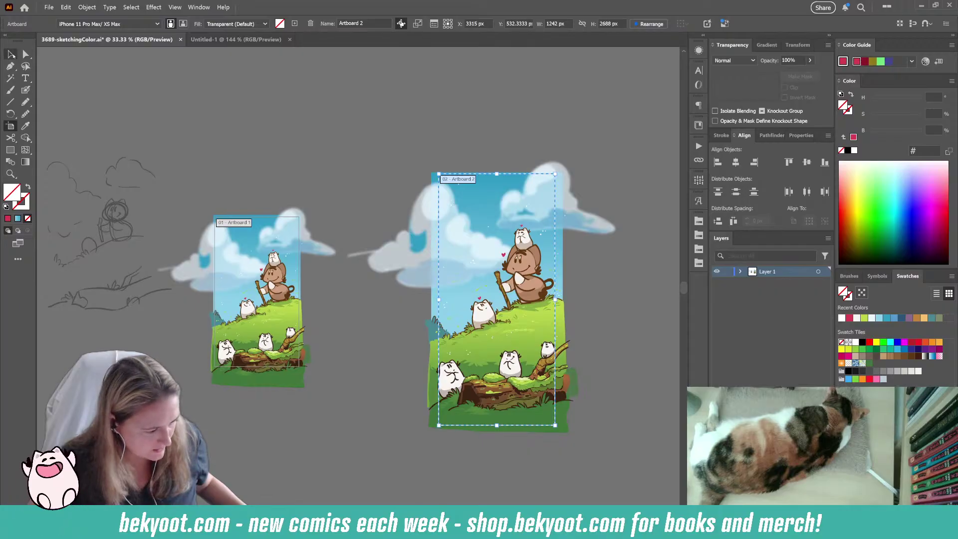
- Scale the illustration group on the second artboard down slightly from its lower-left corner, keeping its proportions
{"action": "scroll", "coordinate": [481, 394], "scroll_direction": "up", "scroll_amount": 1}
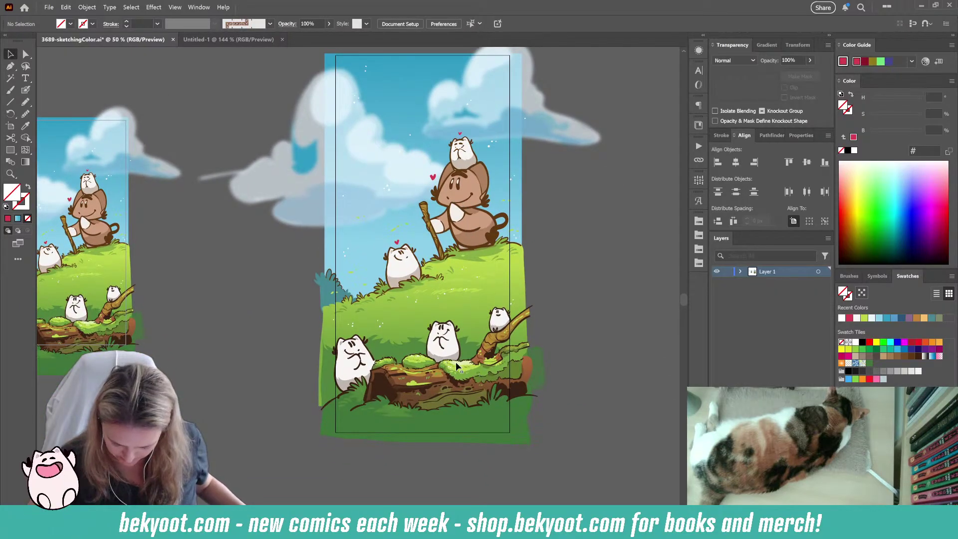
{"action": "left_click", "coordinate": [439, 392]}
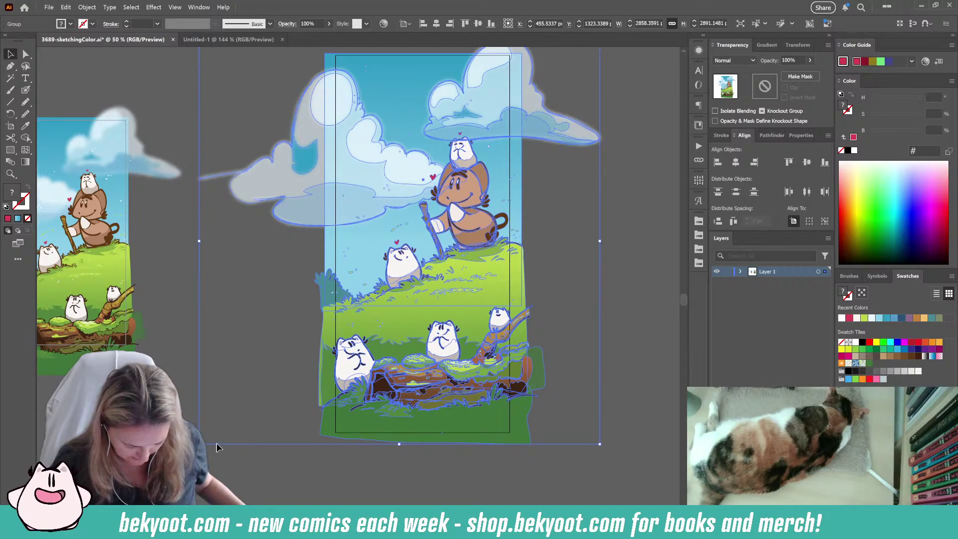
{"action": "left_click_drag", "start_coordinate": [204, 442], "coordinate": [206, 439]}
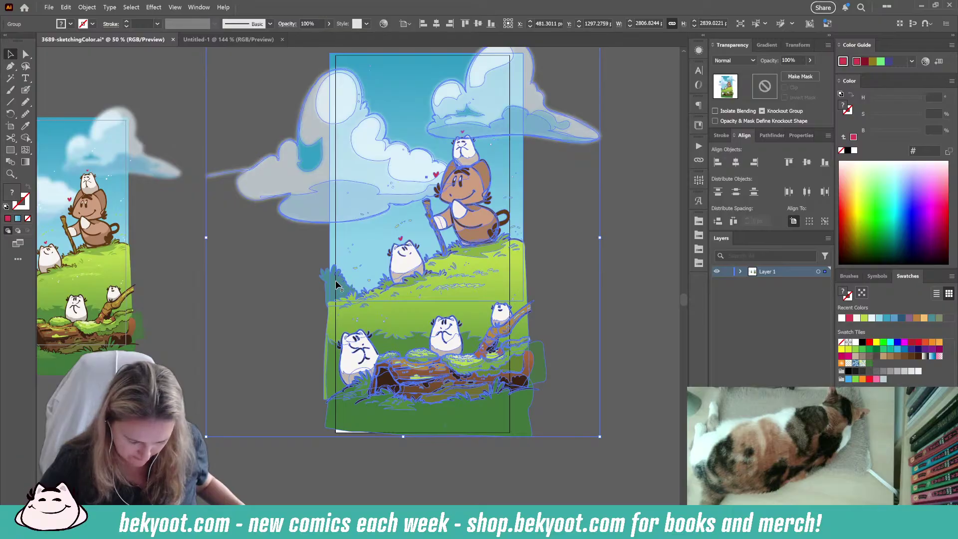
{"action": "left_click_drag", "start_coordinate": [207, 438], "coordinate": [209, 434]}
{"action": "left_click", "coordinate": [290, 471]}
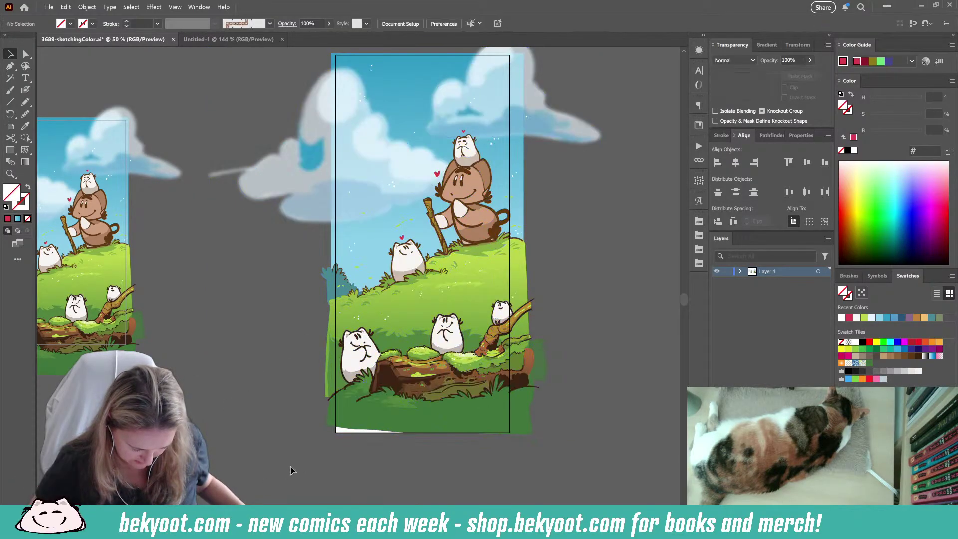
- Pull the lower anchor points of the dark green ground shape down to cover the second artboard's bottom edge
{"action": "scroll", "coordinate": [352, 456], "scroll_direction": "down", "scroll_amount": 1}
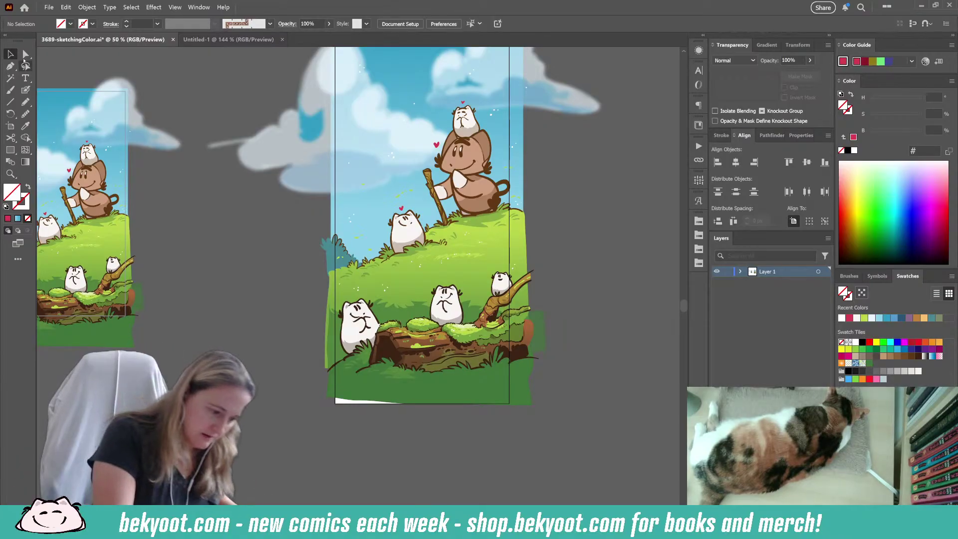
{"action": "key", "text": "a"}
{"action": "left_click", "coordinate": [365, 397]}
{"action": "left_click_drag", "start_coordinate": [326, 397], "coordinate": [409, 413]}
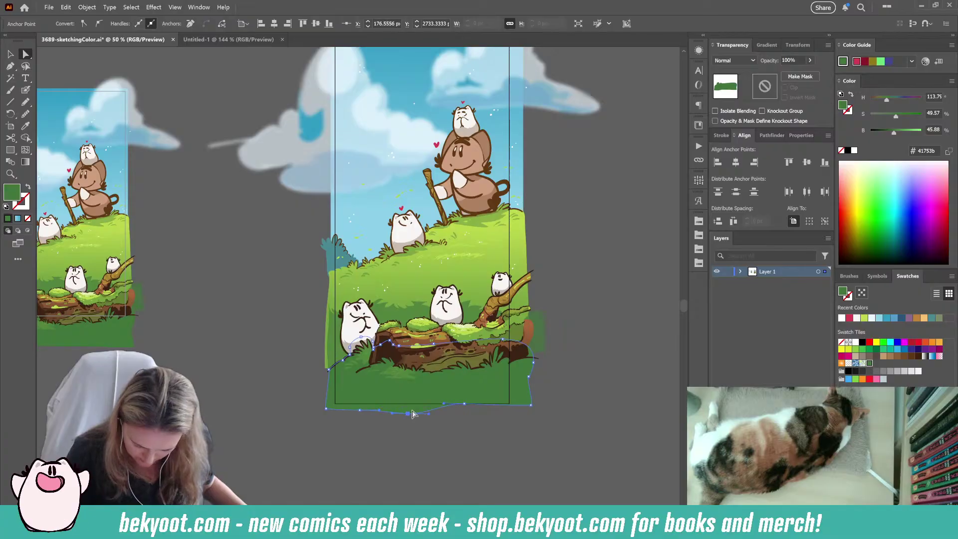
{"action": "left_click_drag", "start_coordinate": [465, 404], "coordinate": [468, 414]}
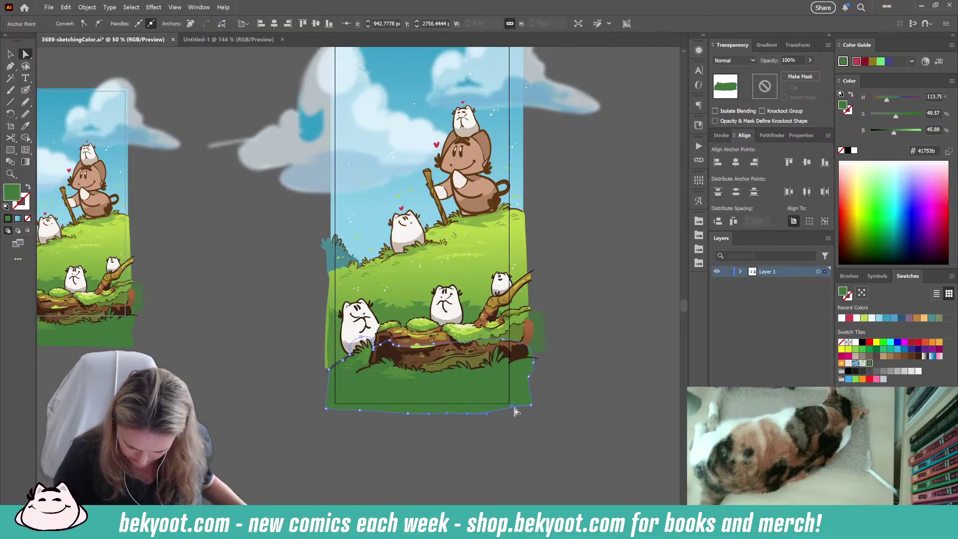
{"action": "left_click", "coordinate": [445, 394]}
{"action": "key", "text": "ctrl+shift+a"}
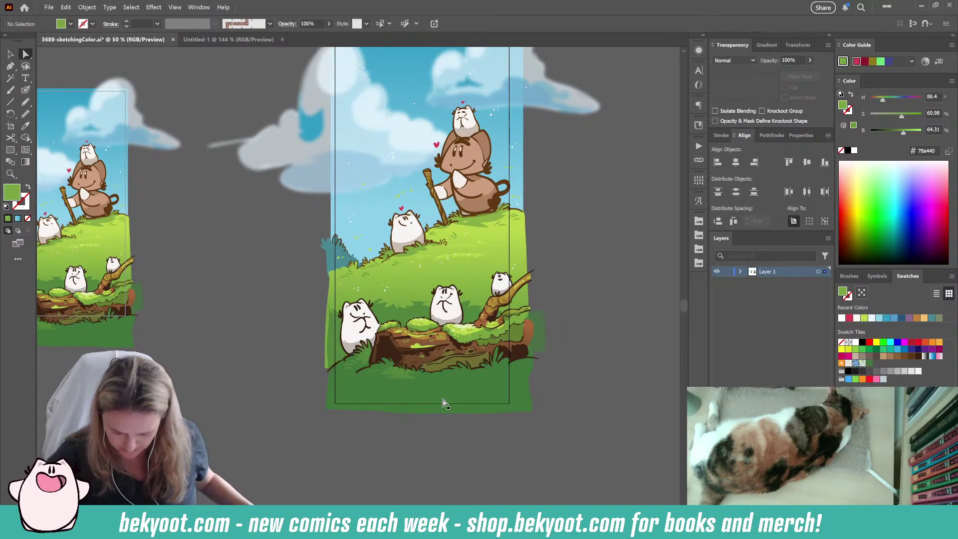
- Start a Save for Web export of the 1242 by 2688 px artboard as PNG-24
{"action": "key", "text": "ctrl+minus"}
{"action": "left_click_drag", "start_coordinate": [525, 381], "coordinate": [518, 399]}
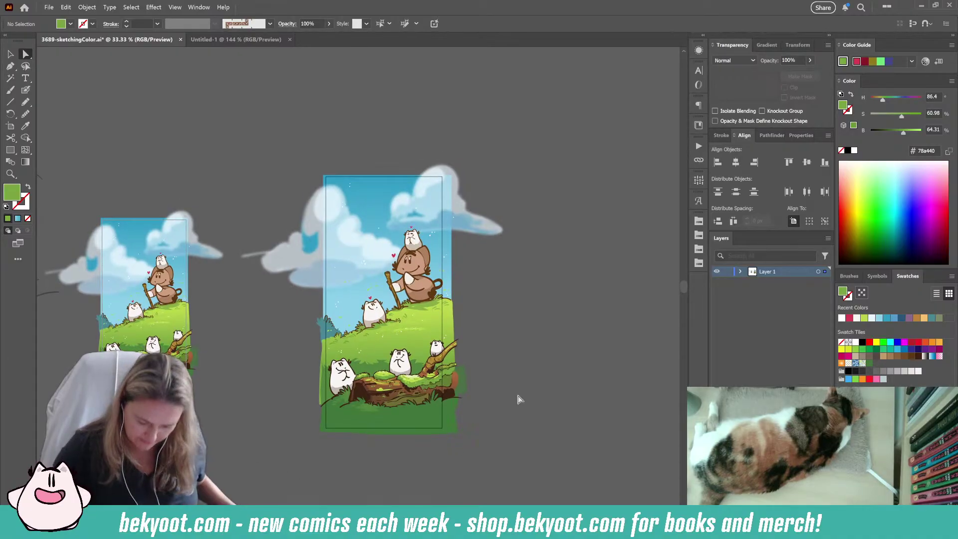
{"action": "key", "text": "v"}
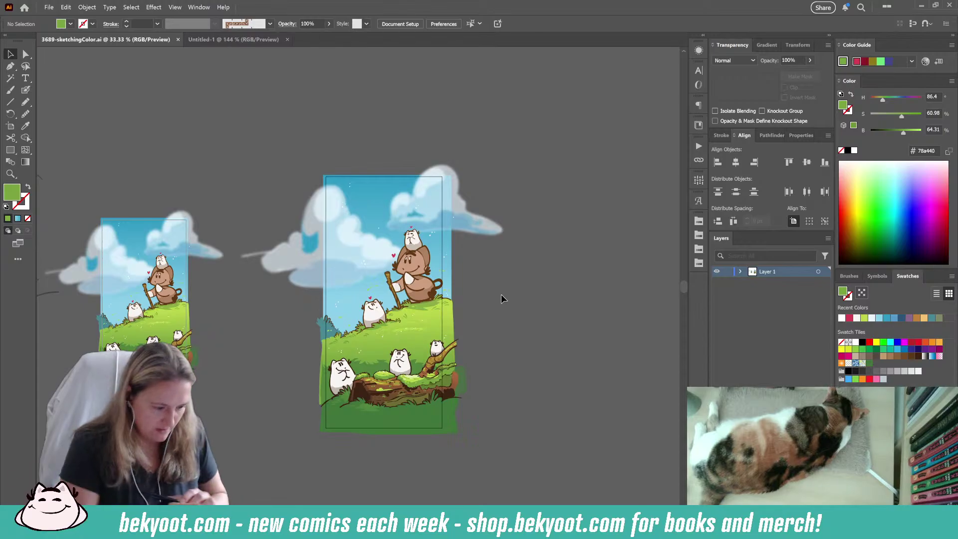
{"action": "key", "text": "ctrl+alt+shift+s"}
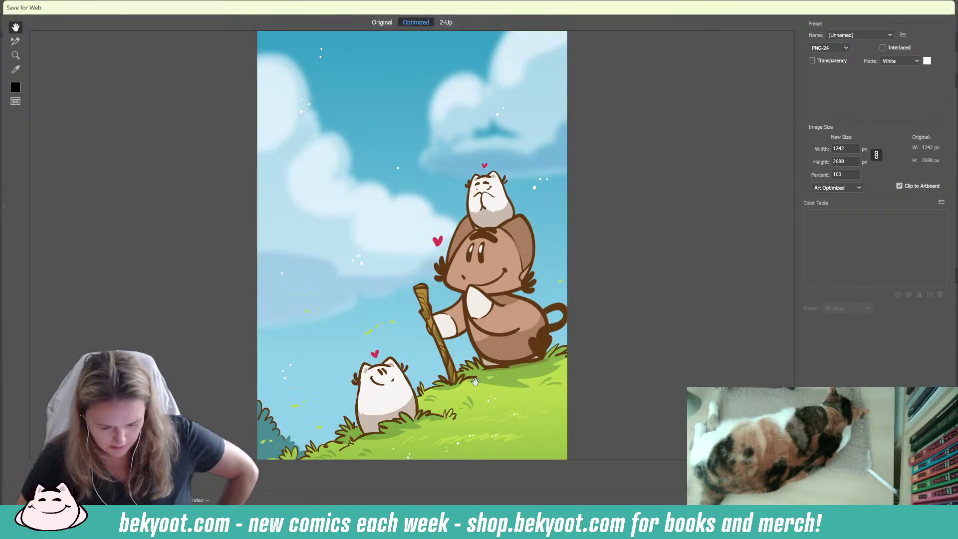
{"action": "key", "text": "Return"}
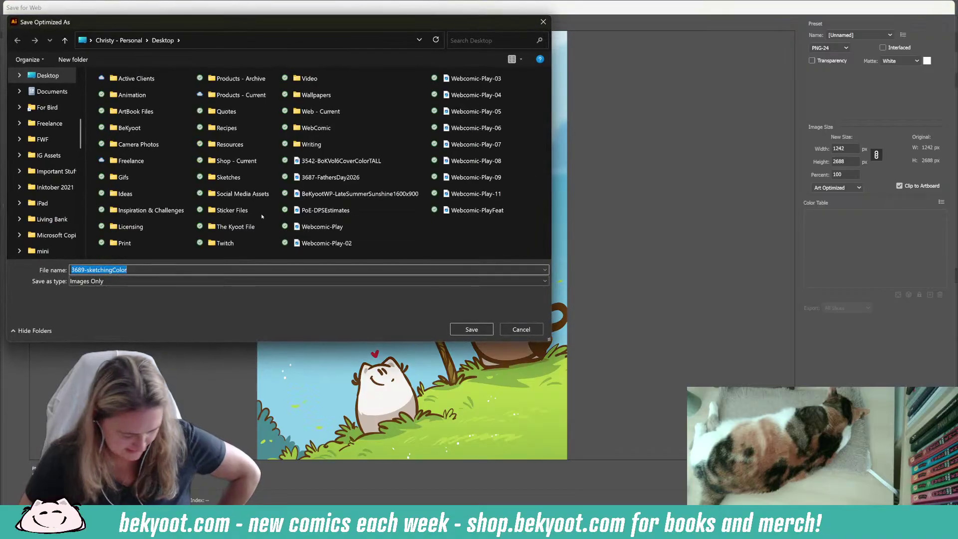
- Name the exported image BeKyootWP-LateSummerSunshineHD2688, save it to the Desktop, and save the document
{"action": "left_click", "coordinate": [381, 192]}
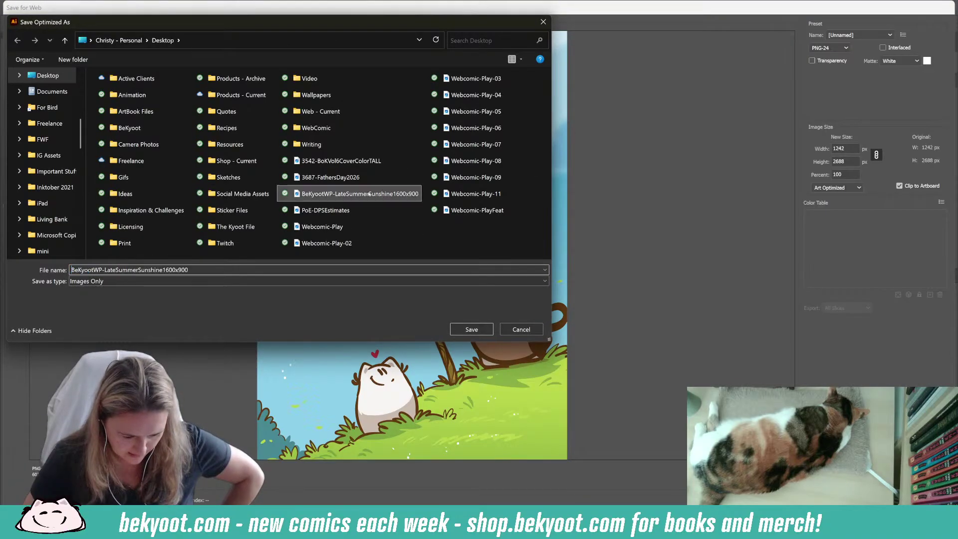
{"action": "left_click", "coordinate": [193, 271]}
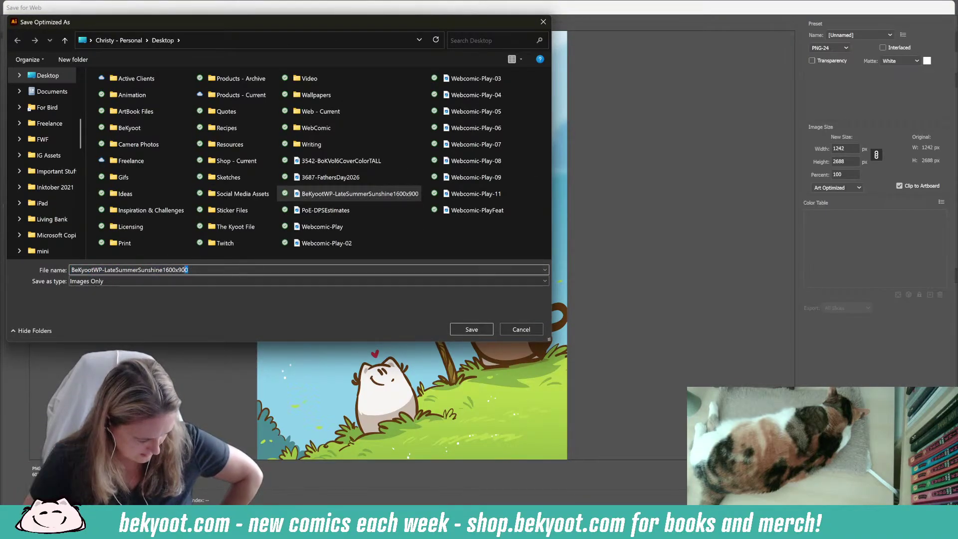
{"action": "left_click_drag", "start_coordinate": [71, 270], "coordinate": [168, 270]}
{"action": "left_click", "coordinate": [196, 269]}
{"action": "key", "text": "shift+Left"}
{"action": "key", "text": "shift+Left"}
{"action": "key", "text": "shift+Left"}
{"action": "key", "text": "shift+Left"}
{"action": "key", "text": "shift+Left"}
{"action": "key", "text": "shift+Left"}
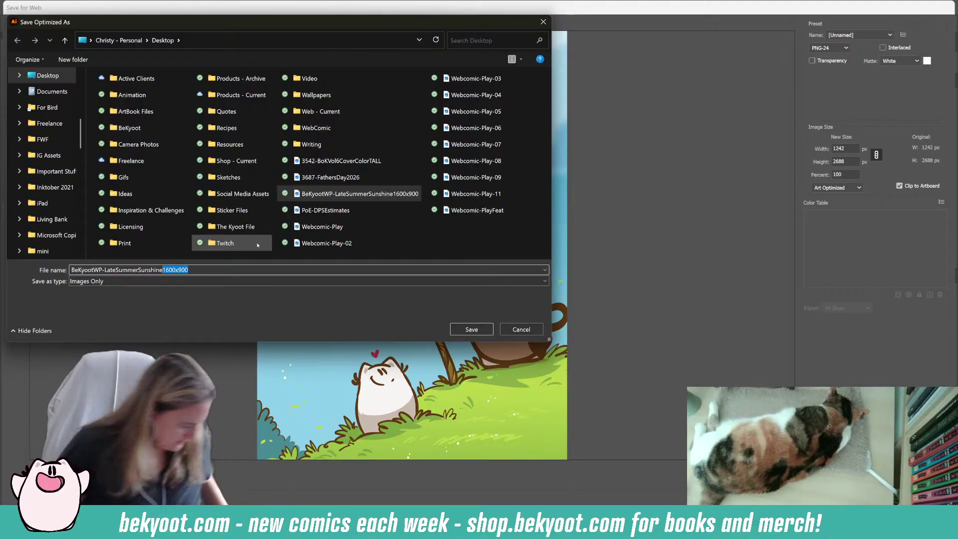
{"action": "type", "text": "HD2688"}
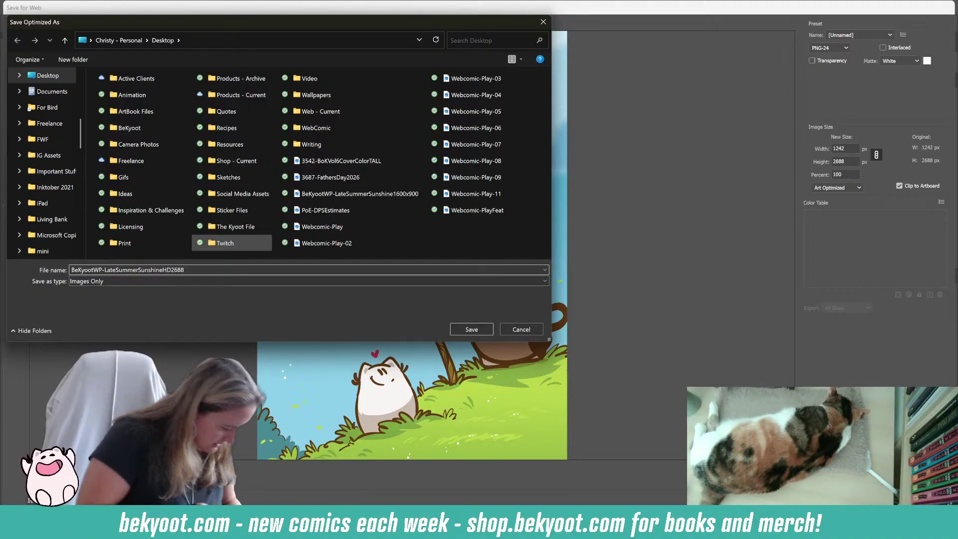
{"action": "key", "text": "Return"}
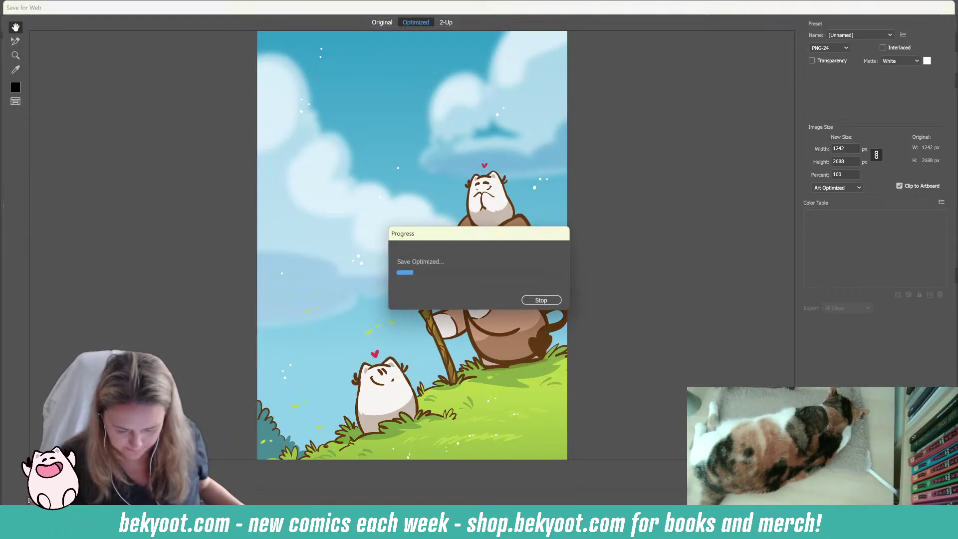
{"action": "key", "text": "ctrl+s"}
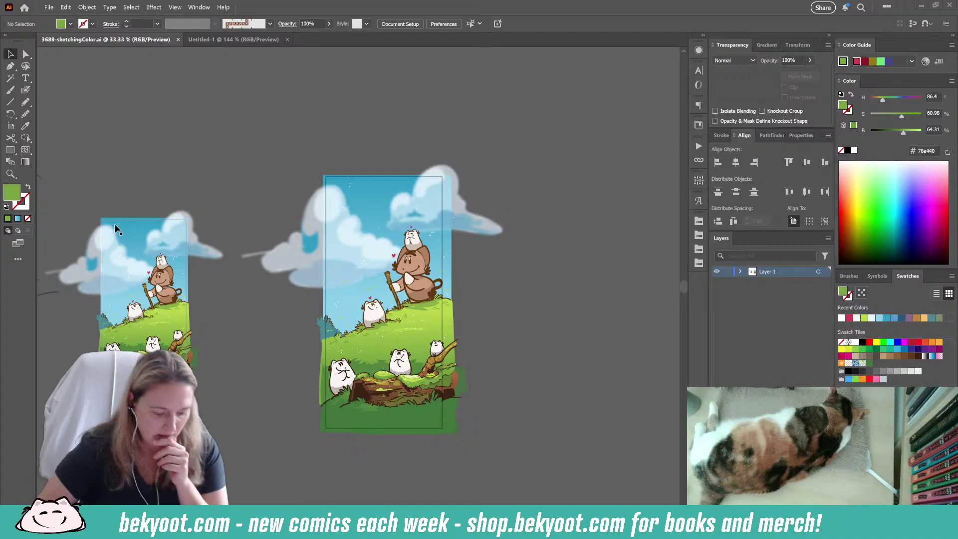
- Add a third artboard below the rough sketch and set its size to 1000 by 1000 px
{"action": "scroll", "coordinate": [254, 415], "scroll_direction": "left", "scroll_amount": 10}
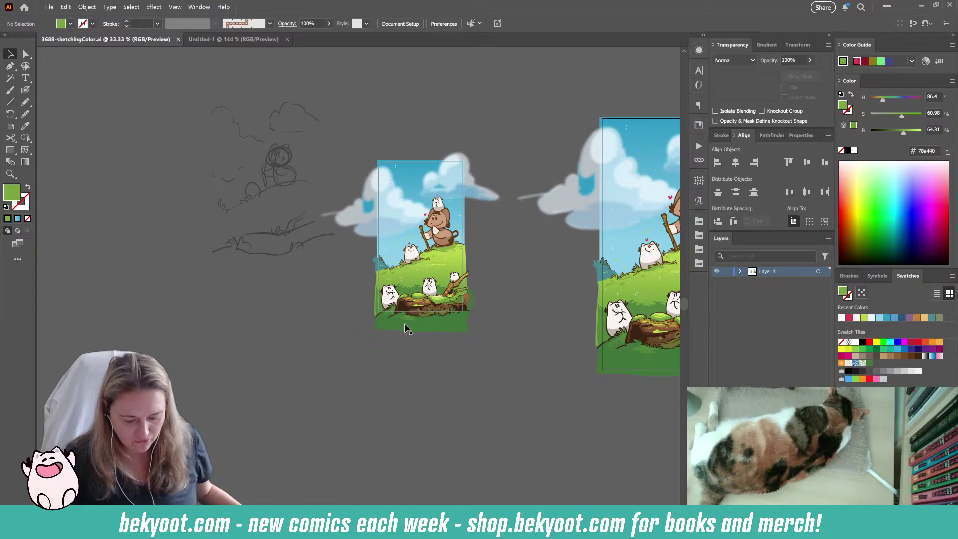
{"action": "left_click", "coordinate": [10, 125]}
{"action": "left_click_drag", "start_coordinate": [164, 292], "coordinate": [281, 414]}
{"action": "key", "text": "Escape"}
{"action": "left_click_drag", "start_coordinate": [154, 285], "coordinate": [305, 439]}
{"action": "left_click", "coordinate": [568, 23]}
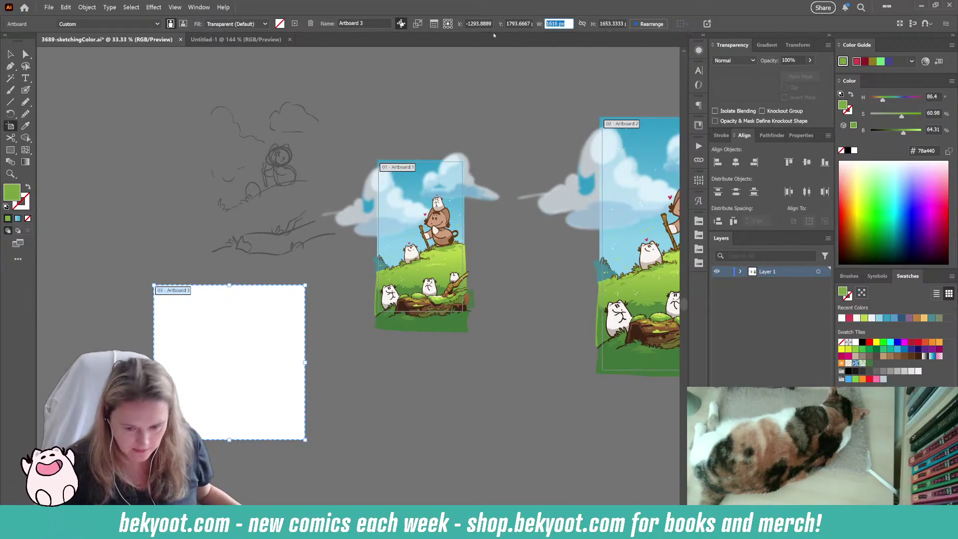
{"action": "type", "text": "1000"}
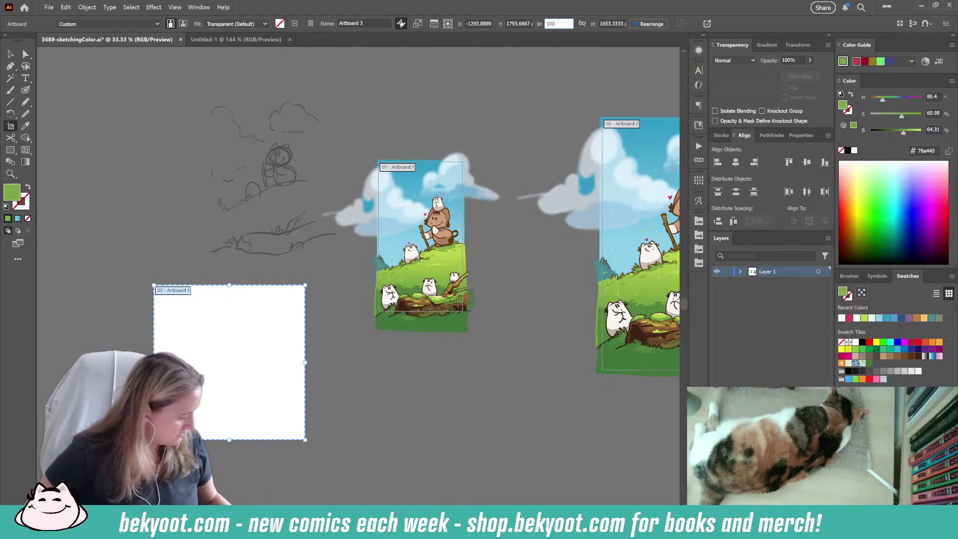
{"action": "key", "text": "Tab"}
{"action": "type", "text": "1000"}
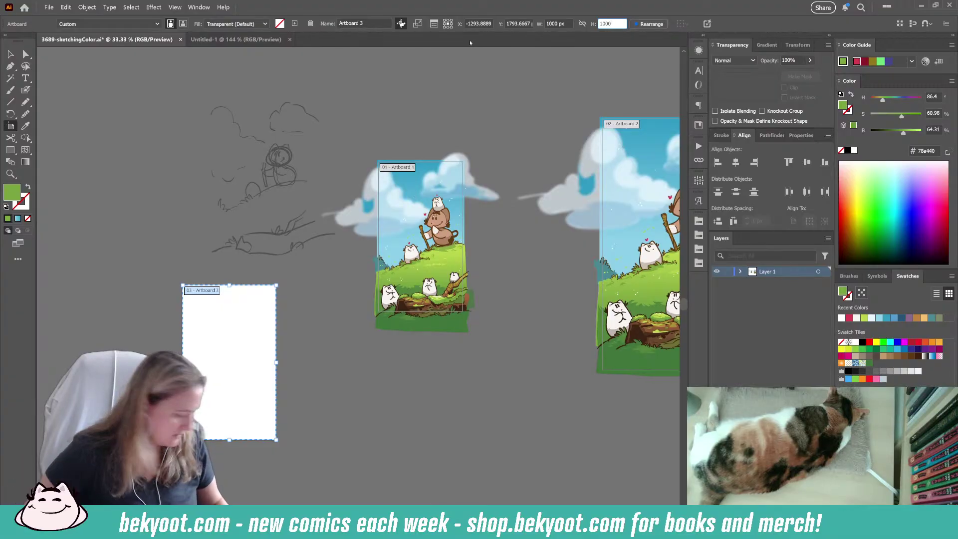
{"action": "key", "text": "Return"}
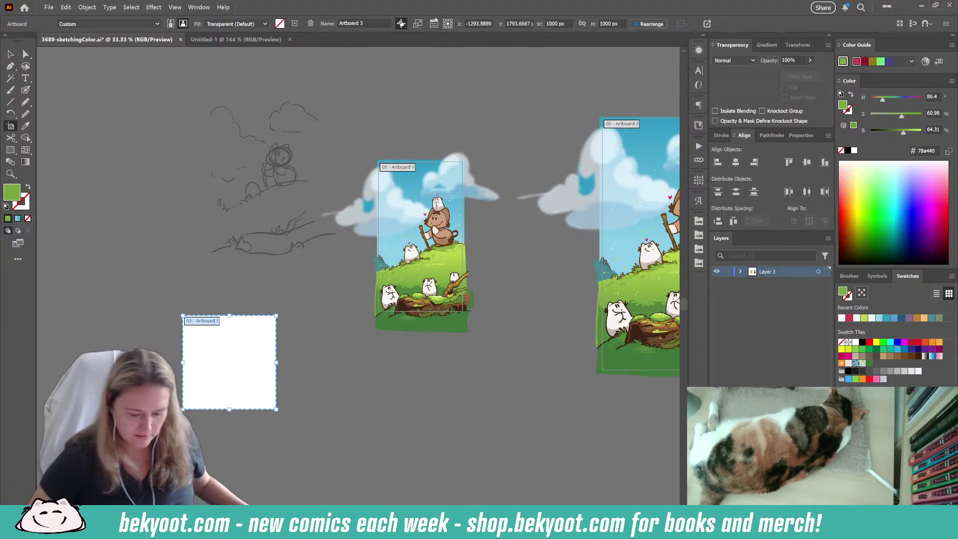
{"action": "key", "text": "v"}
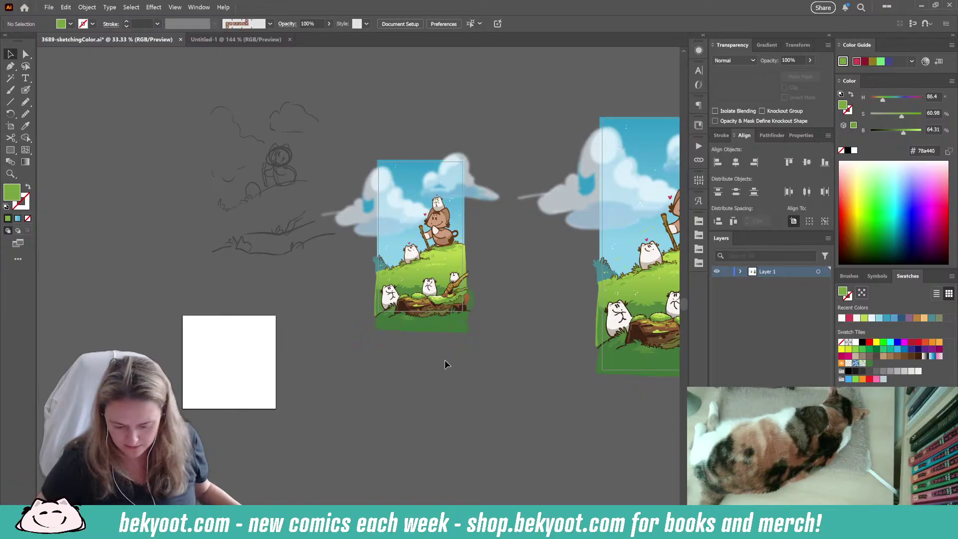
- Copy the foreground group of log, cats and ground from the first illustration and paste it outside the isolated group
{"action": "left_click", "coordinate": [448, 330]}
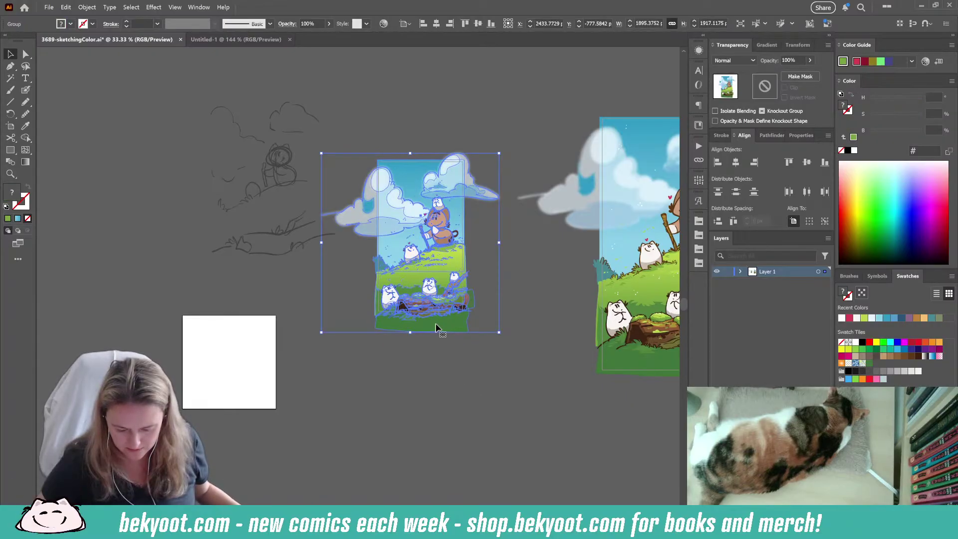
{"action": "double_click", "coordinate": [436, 328]}
{"action": "left_click", "coordinate": [448, 325]}
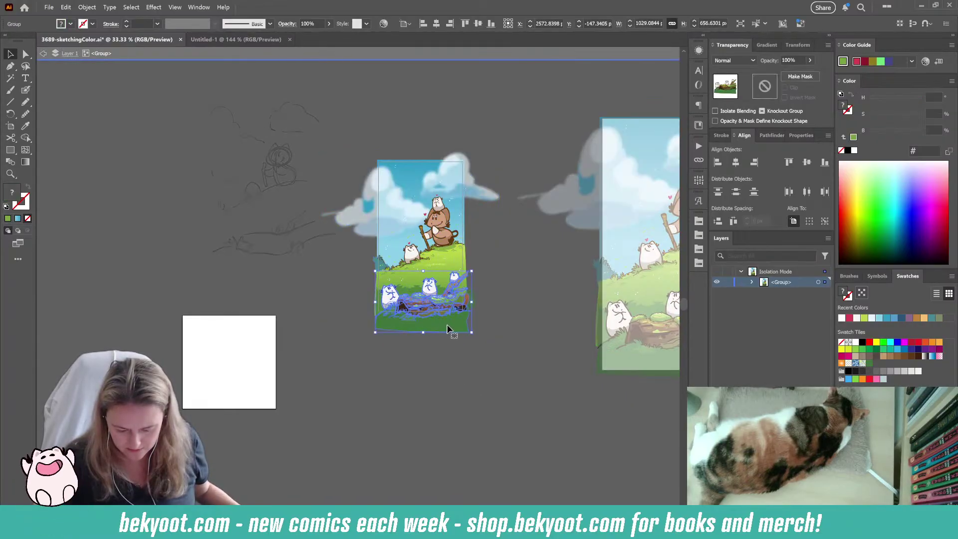
{"action": "double_click", "coordinate": [397, 391]}
{"action": "key", "text": "ctrl+v"}
- Place the pasted foreground group along the square artboard's bottom edge and enlarge it to about 1135 by 725 px
{"action": "left_click_drag", "start_coordinate": [398, 327], "coordinate": [235, 407]}
{"action": "left_click_drag", "start_coordinate": [278, 359], "coordinate": [285, 352]}
{"action": "left_click", "coordinate": [279, 431]}
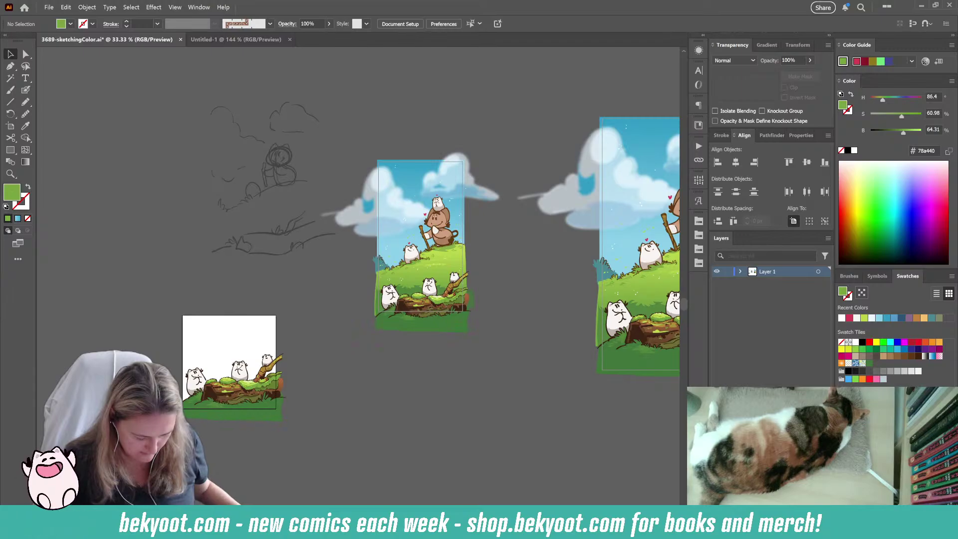
{"action": "scroll", "coordinate": [300, 424], "scroll_direction": "up", "scroll_amount": 3}
{"action": "scroll", "coordinate": [267, 394], "scroll_direction": "up", "scroll_amount": 3}
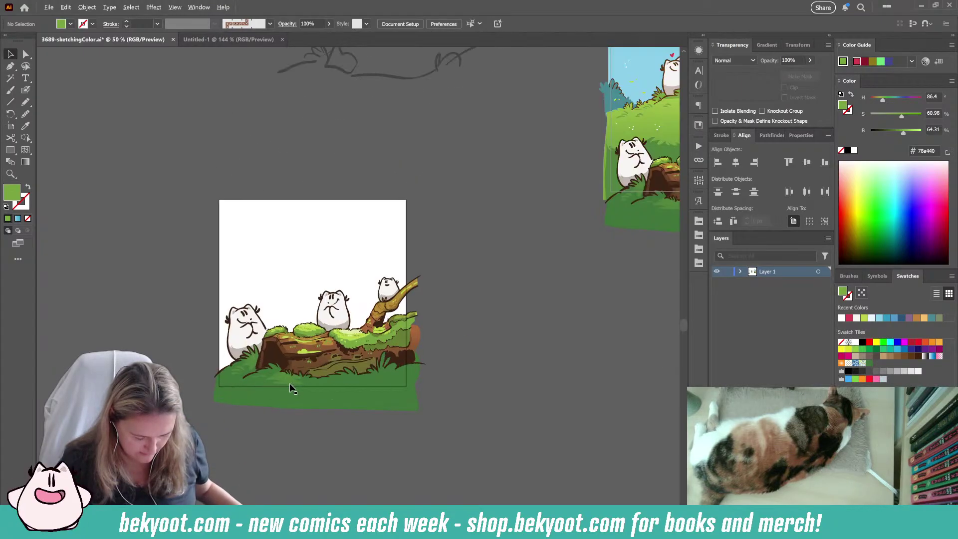
{"action": "left_click", "coordinate": [327, 386]}
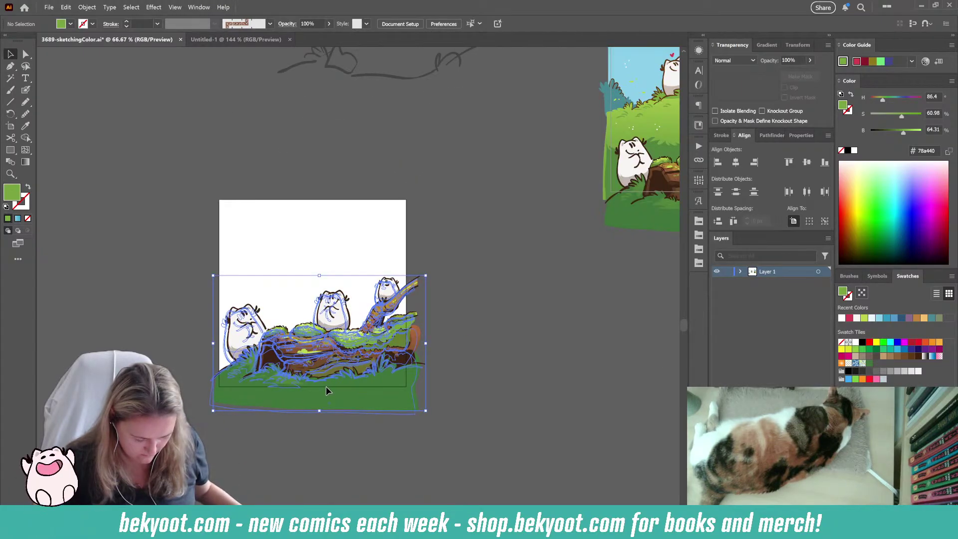
{"action": "left_click_drag", "start_coordinate": [326, 390], "coordinate": [323, 396]}
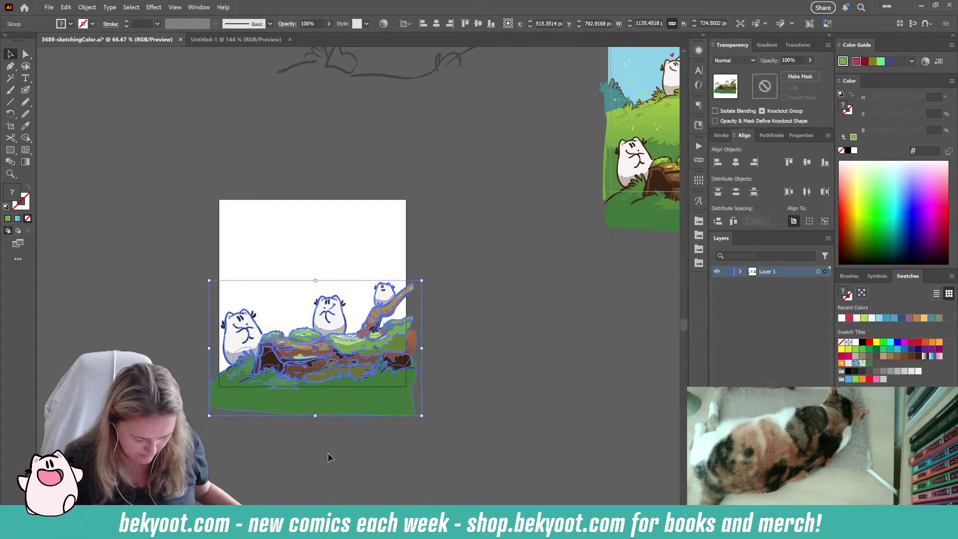
- Inside the foreground group, draw a blue gradient sky rectangle about 1053 by 1013 px covering the square artboard and send it behind the artwork
{"action": "double_click", "coordinate": [361, 397]}
{"action": "left_click", "coordinate": [328, 404]}
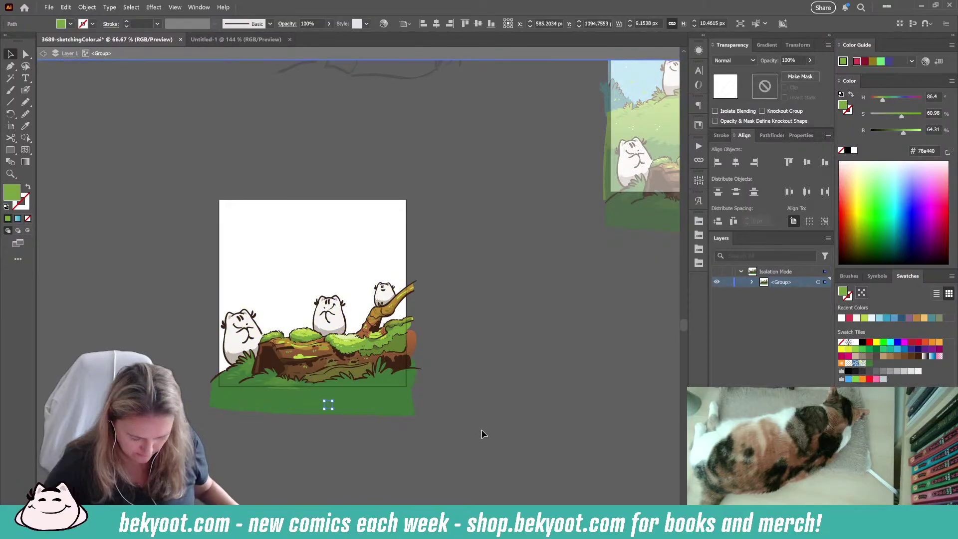
{"action": "left_click", "coordinate": [464, 418]}
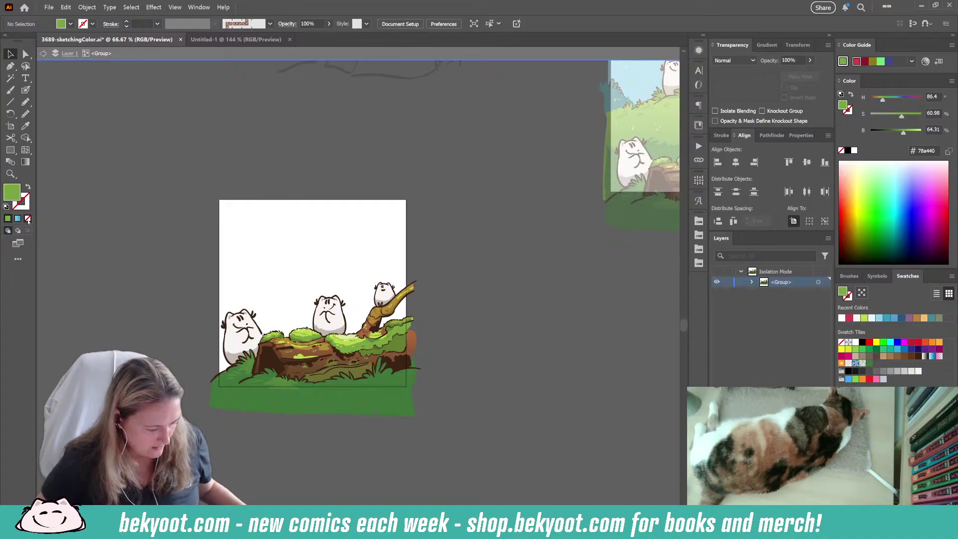
{"action": "left_click", "coordinate": [10, 150]}
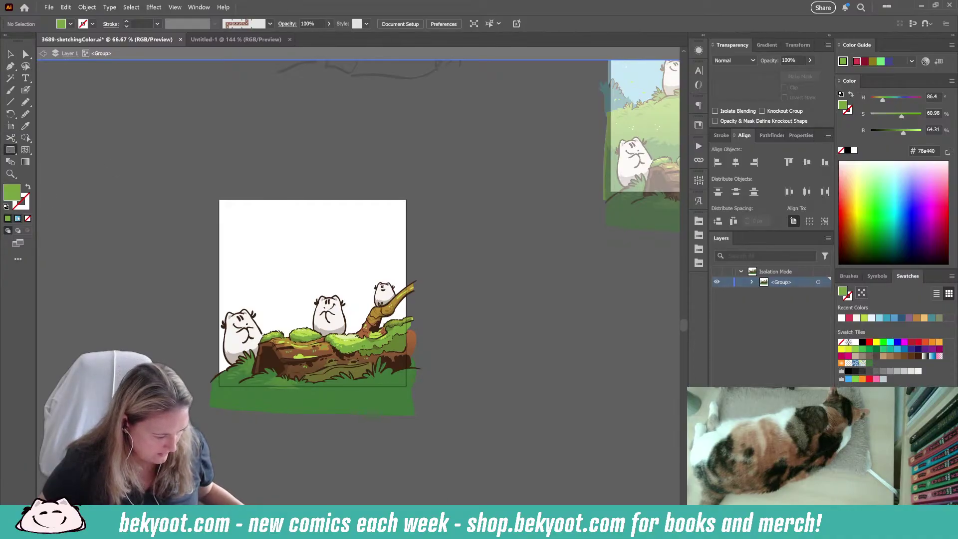
{"action": "key", "text": "period"}
{"action": "left_click_drag", "start_coordinate": [213, 193], "coordinate": [409, 383]}
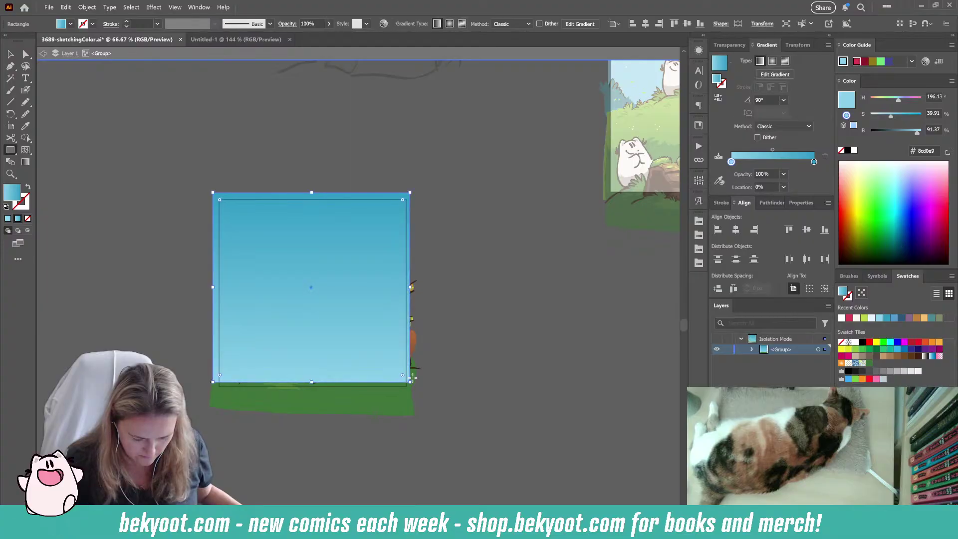
{"action": "key", "text": "ctrl+shift+bracketleft"}
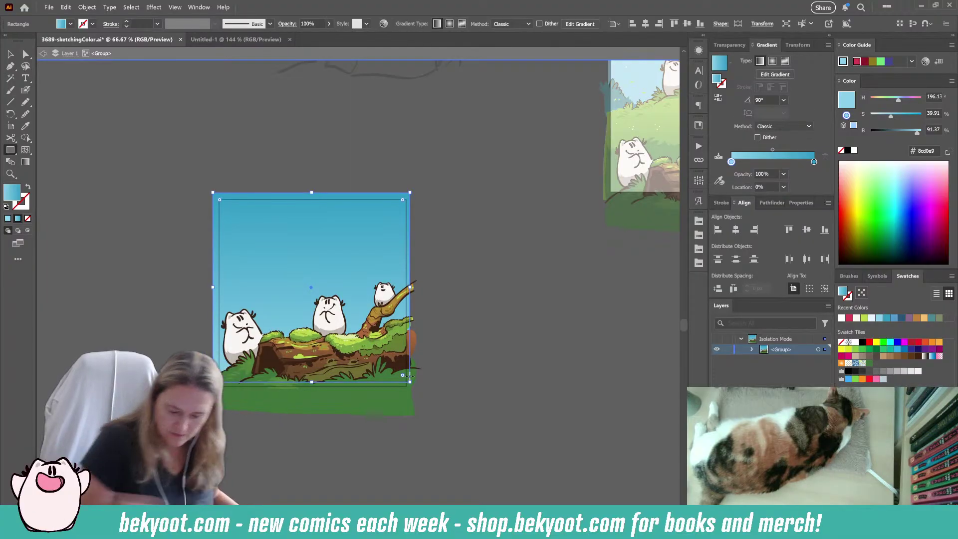
- Shift the sky rectangle slightly right so it overlaps both sides of the square artboard evenly
{"action": "left_click", "coordinate": [10, 53]}
{"action": "left_click", "coordinate": [109, 181]}
{"action": "left_click", "coordinate": [249, 230]}
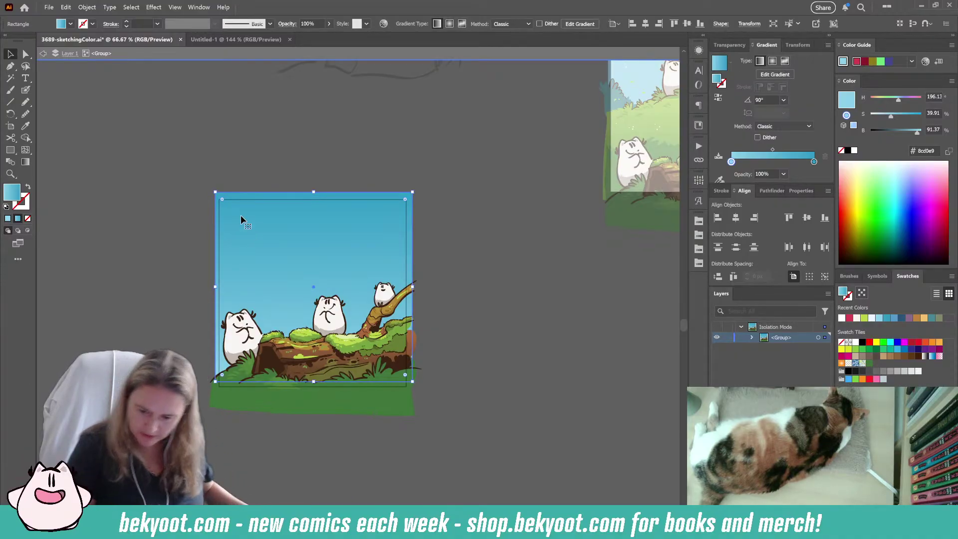
- Paint small white specks with the Blob Brush in the sky around the three cats of the square composition
{"action": "left_click", "coordinate": [26, 90]}
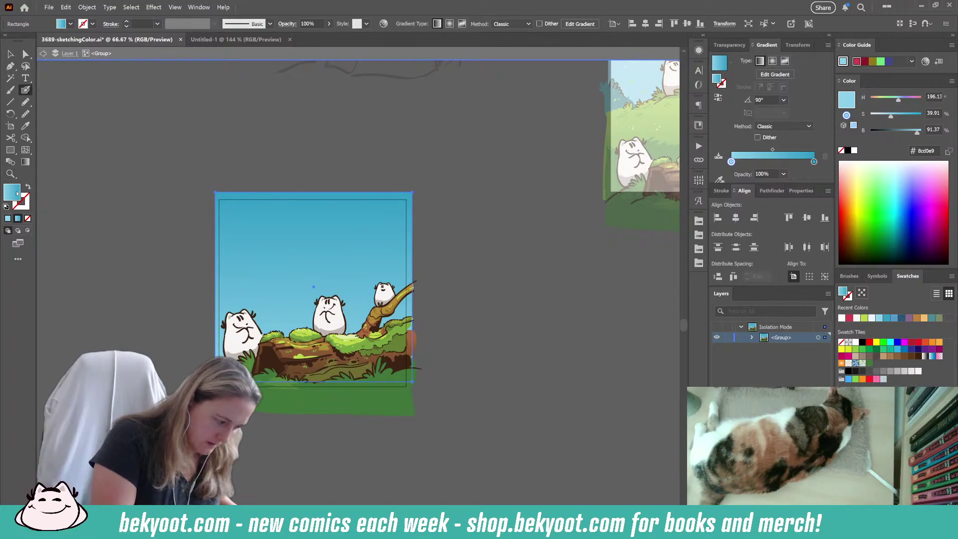
{"action": "left_click", "coordinate": [8, 218]}
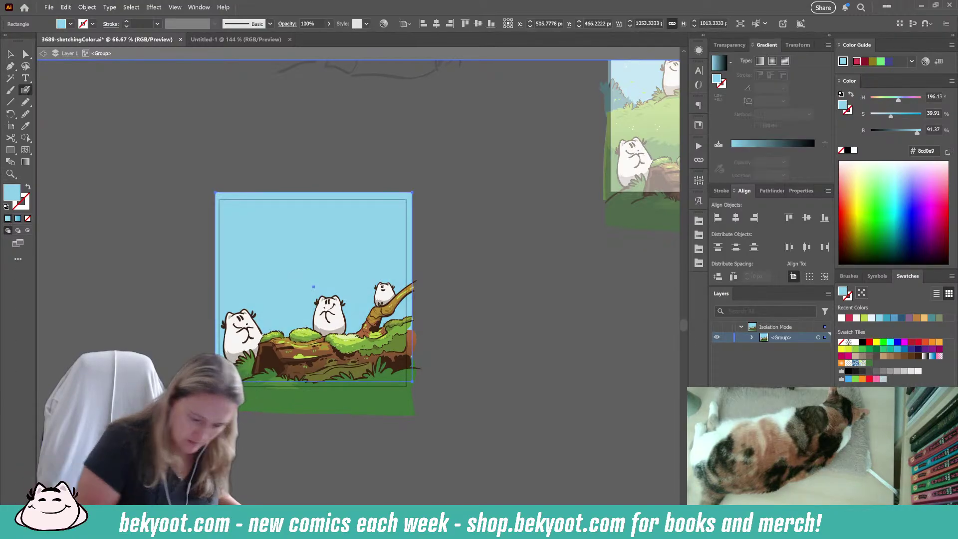
{"action": "left_click", "coordinate": [18, 218]}
{"action": "left_click", "coordinate": [624, 292]}
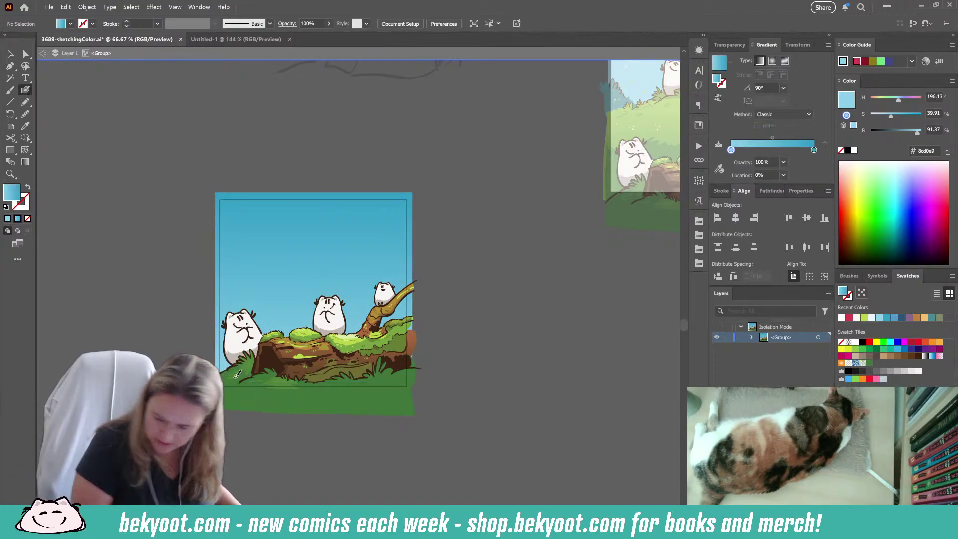
{"action": "left_click", "coordinate": [699, 220]}
{"action": "left_click", "coordinate": [579, 244]}
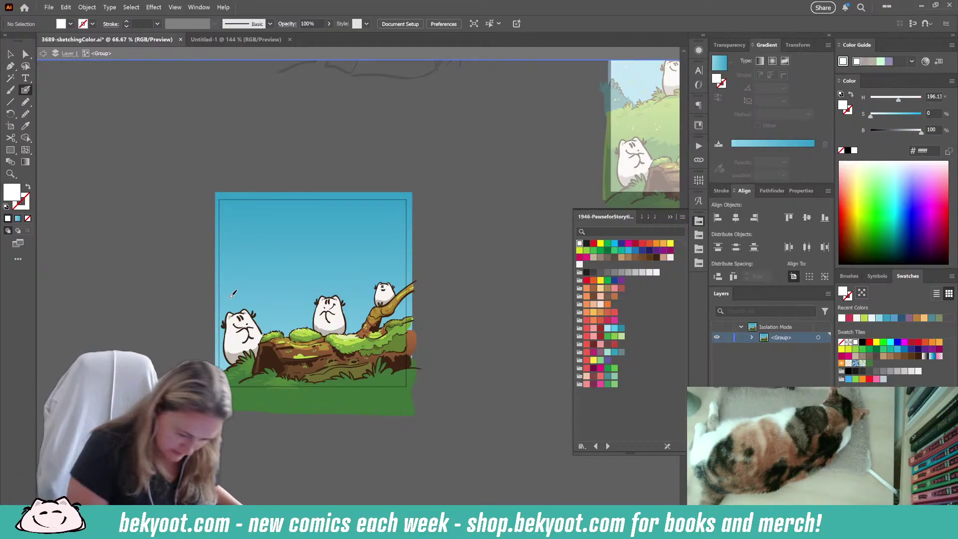
{"action": "key", "text": "shift+x"}
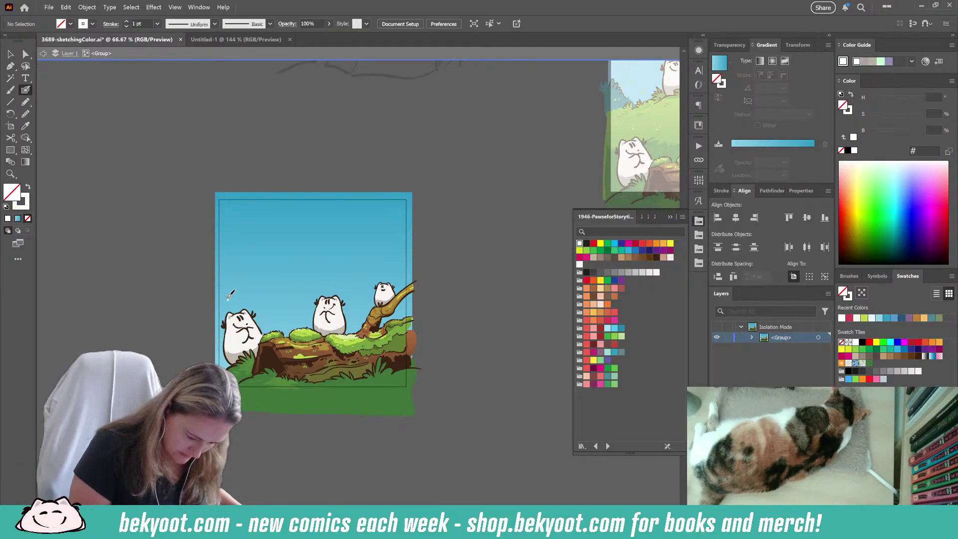
{"action": "left_click", "coordinate": [238, 278]}
{"action": "left_click", "coordinate": [242, 285]}
{"action": "left_click", "coordinate": [268, 319]}
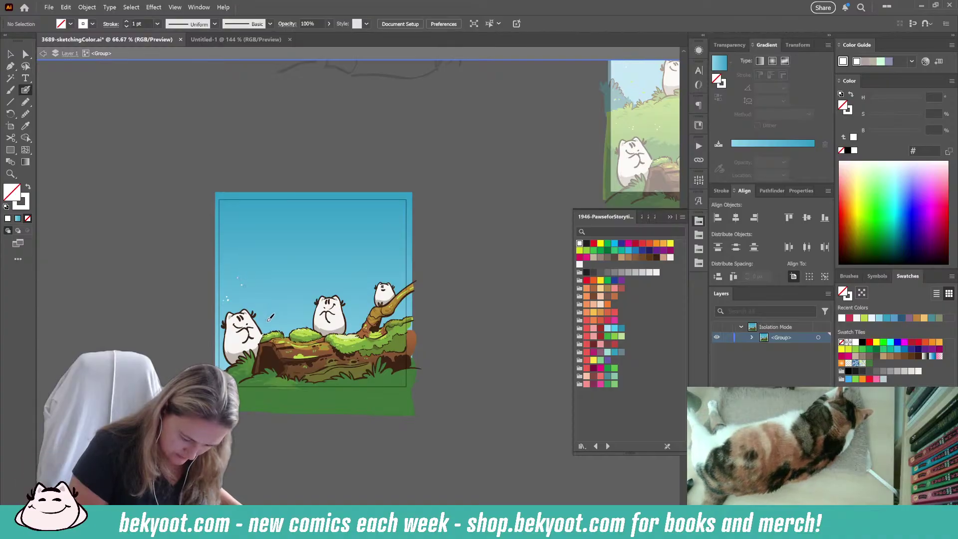
{"action": "left_click", "coordinate": [353, 313]}
{"action": "left_click", "coordinate": [366, 283]}
{"action": "left_click", "coordinate": [397, 269]}
{"action": "left_click", "coordinate": [402, 250]}
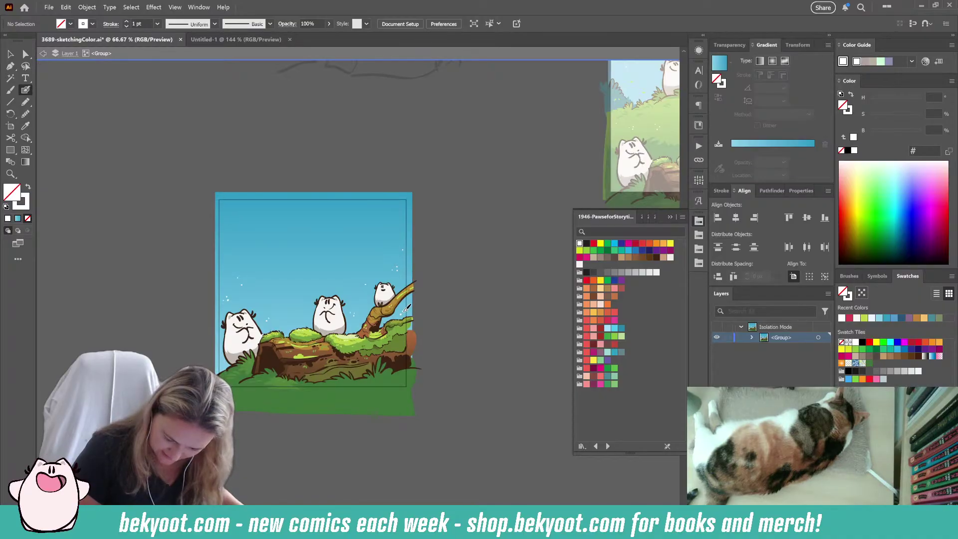
- Draw a green bush about 282 by 251 px behind the leftmost cat with the Pencil tool and recolour it to #4b7552
{"action": "key", "text": "shift+x"}
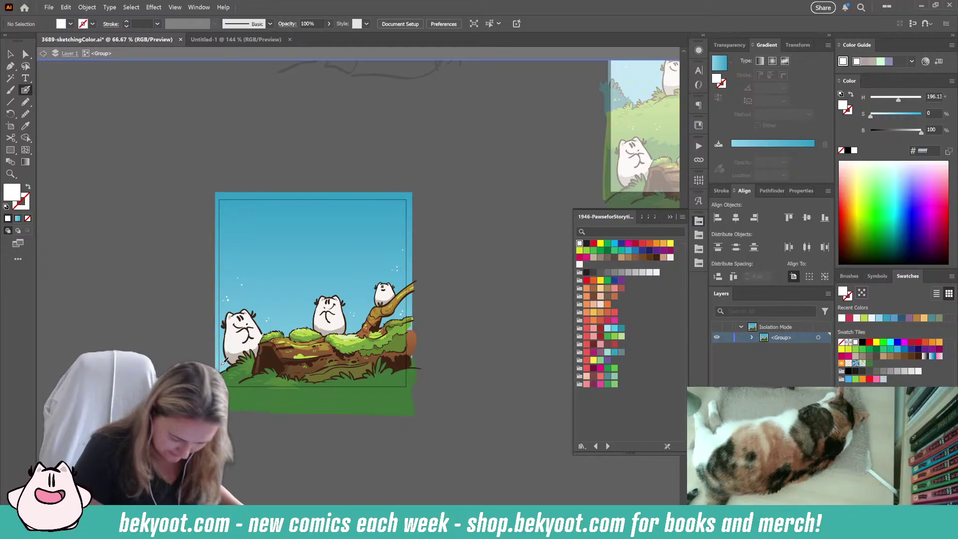
{"action": "key", "text": "n"}
{"action": "left_click", "coordinate": [235, 407], "text": "ctrl"}
{"action": "left_click", "coordinate": [238, 441], "text": "ctrl"}
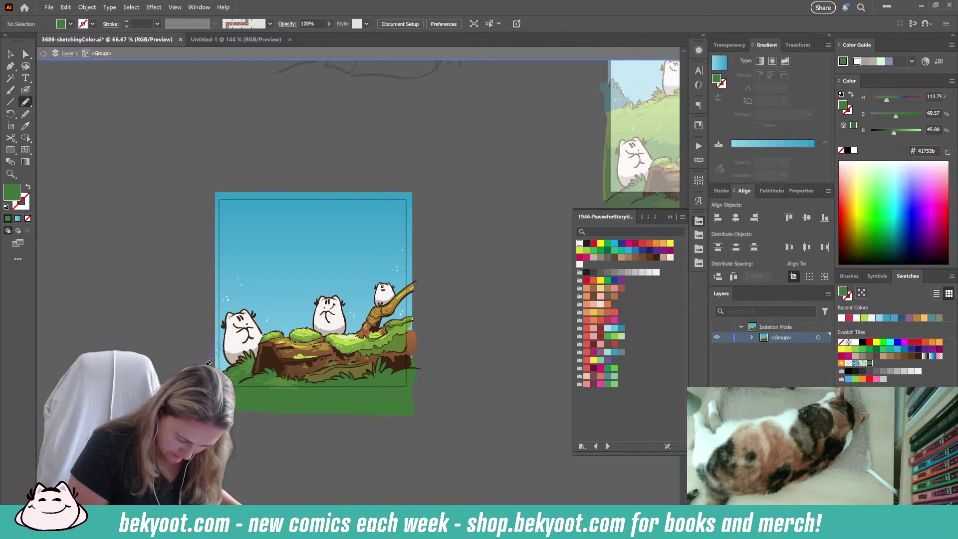
{"action": "mouse_move", "coordinate": [221, 352]}
{"action": "left_mouse_down"}
{"action": "mouse_move", "coordinate": [212, 364]}
{"action": "mouse_move", "coordinate": [230, 347]}
{"action": "left_mouse_up"}
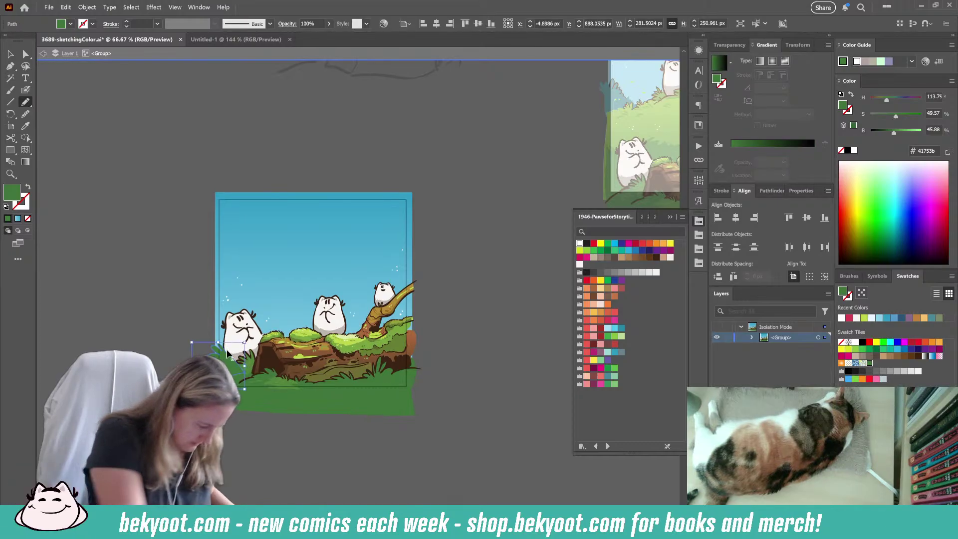
{"action": "left_click_drag", "start_coordinate": [231, 346], "coordinate": [193, 387]}
{"action": "left_click_drag", "start_coordinate": [892, 117], "coordinate": [889, 102]}
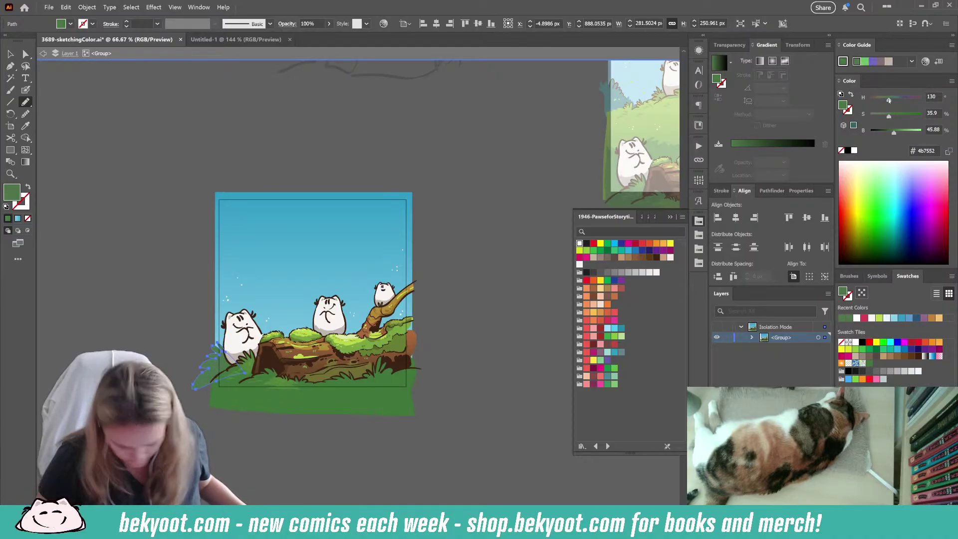
- Deselect the bush, exit the isolated group and save the document
{"action": "key", "text": "ctrl+shift+a"}
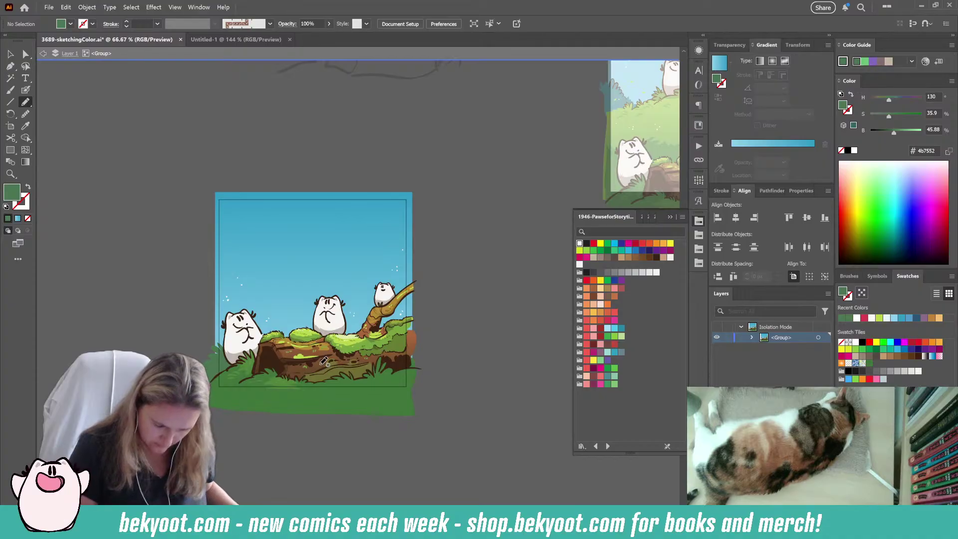
{"action": "key", "text": "Escape"}
{"action": "key", "text": "ctrl+s"}
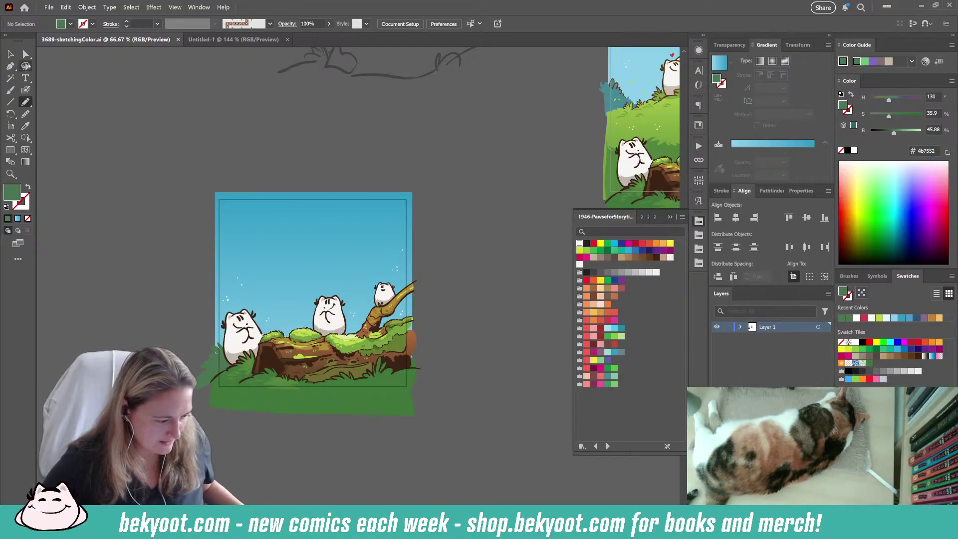
- Compare the two tall wallpaper illustrations, examining the hill, characters and clouds of the first one closely
{"action": "left_click", "coordinate": [10, 53]}
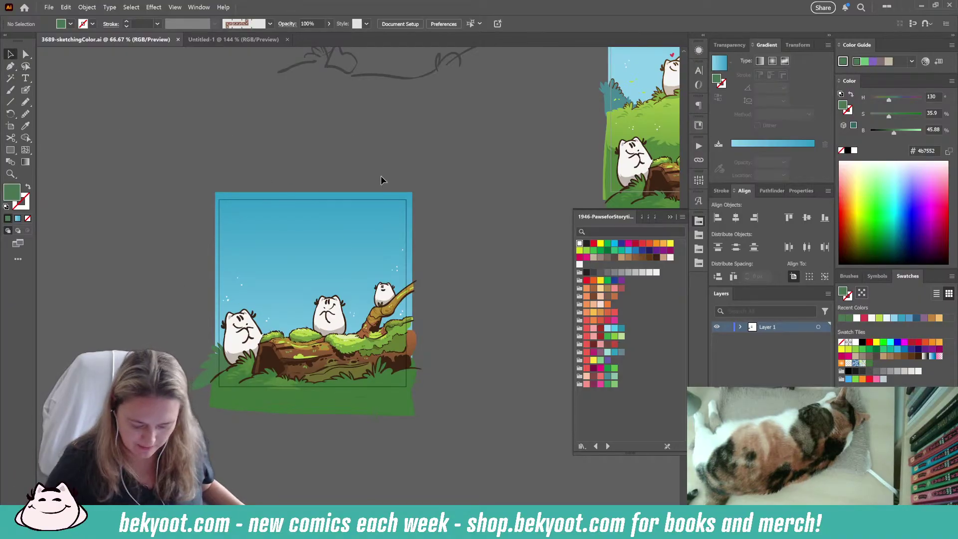
{"action": "scroll", "coordinate": [551, 190], "scroll_direction": "right", "scroll_amount": 10}
{"action": "scroll", "coordinate": [551, 190], "scroll_direction": "up", "scroll_amount": 3}
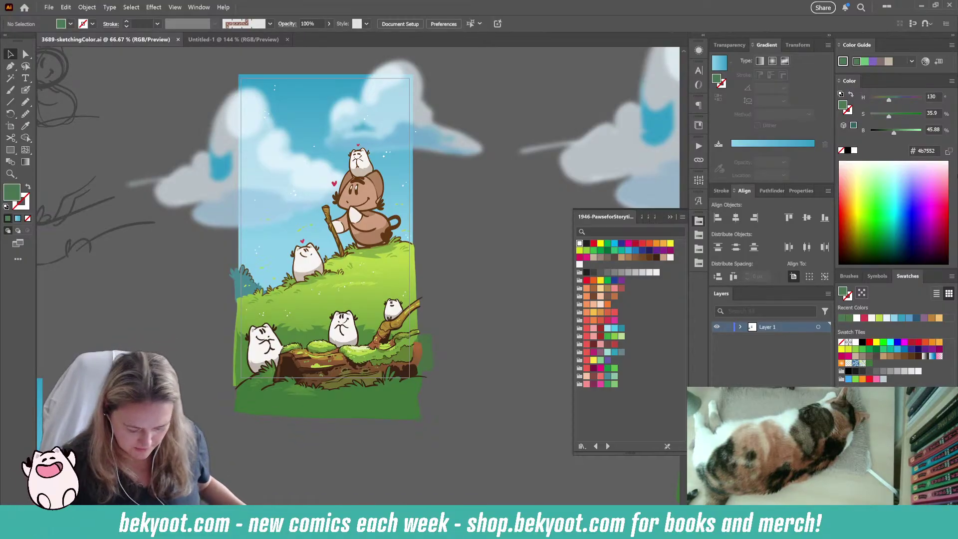
{"action": "left_click_drag", "start_coordinate": [443, 295], "coordinate": [313, 222]}
{"action": "scroll", "coordinate": [226, 208], "scroll_direction": "down", "scroll_amount": 1}
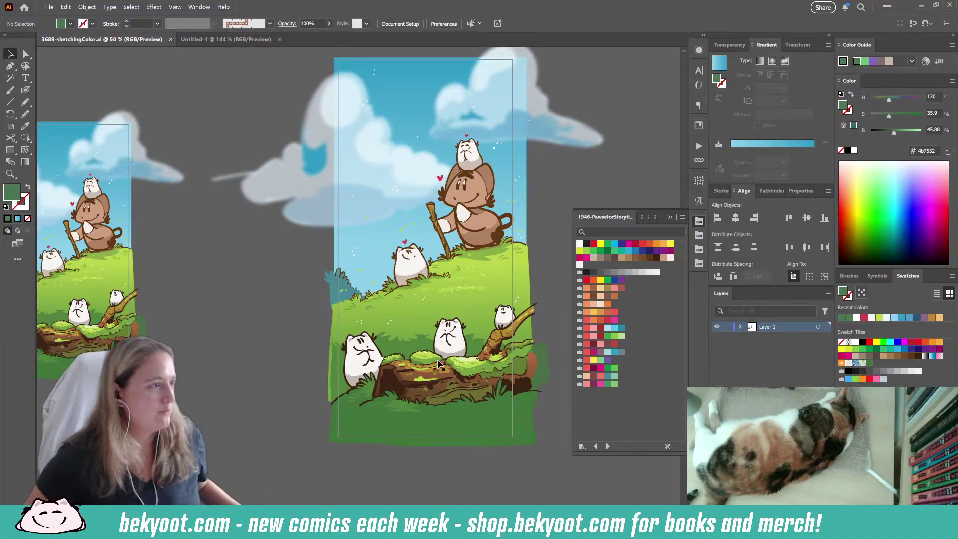
{"action": "scroll", "coordinate": [275, 316], "scroll_direction": "down", "scroll_amount": 1}
{"action": "scroll", "coordinate": [275, 316], "scroll_direction": "left", "scroll_amount": 10}
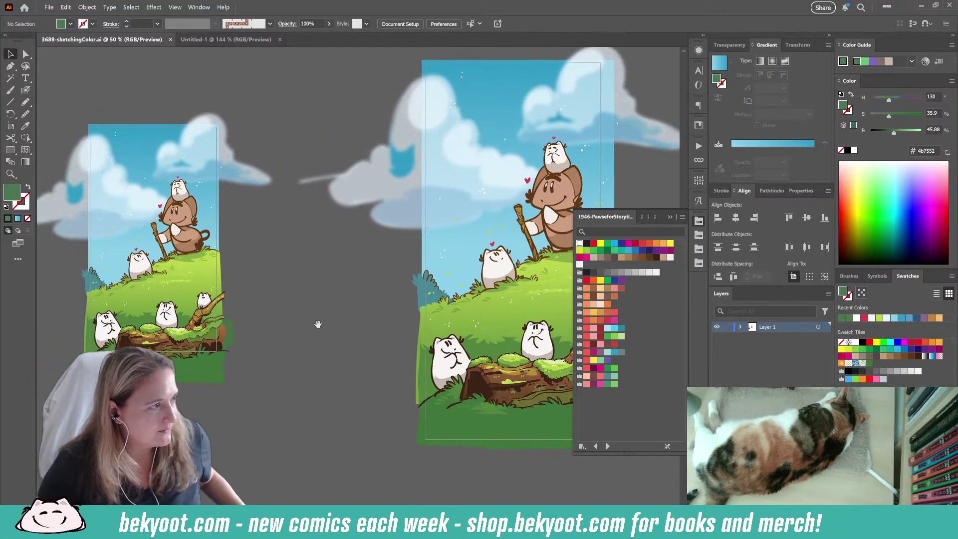
{"action": "scroll", "coordinate": [351, 322], "scroll_direction": "up", "scroll_amount": 3}
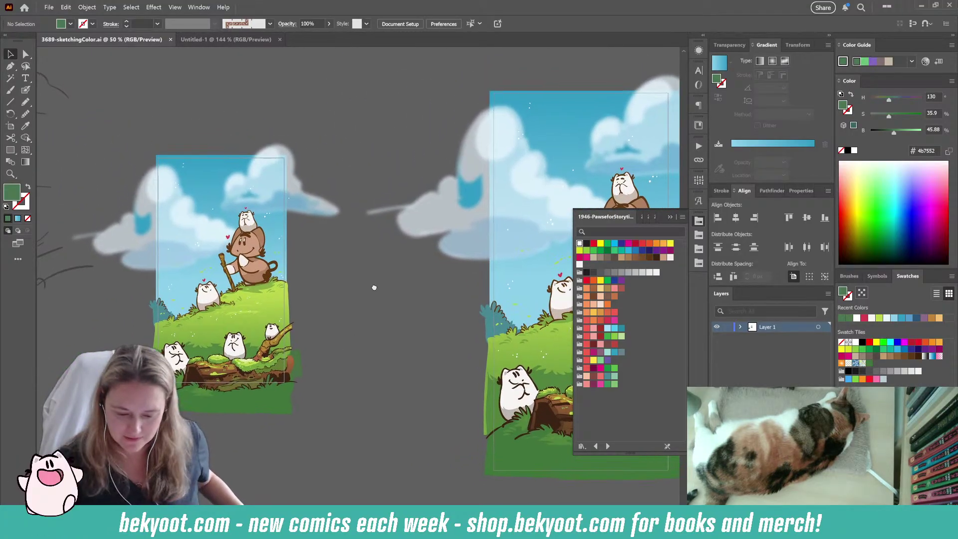
{"action": "scroll", "coordinate": [373, 266], "scroll_direction": "up", "scroll_amount": 2}
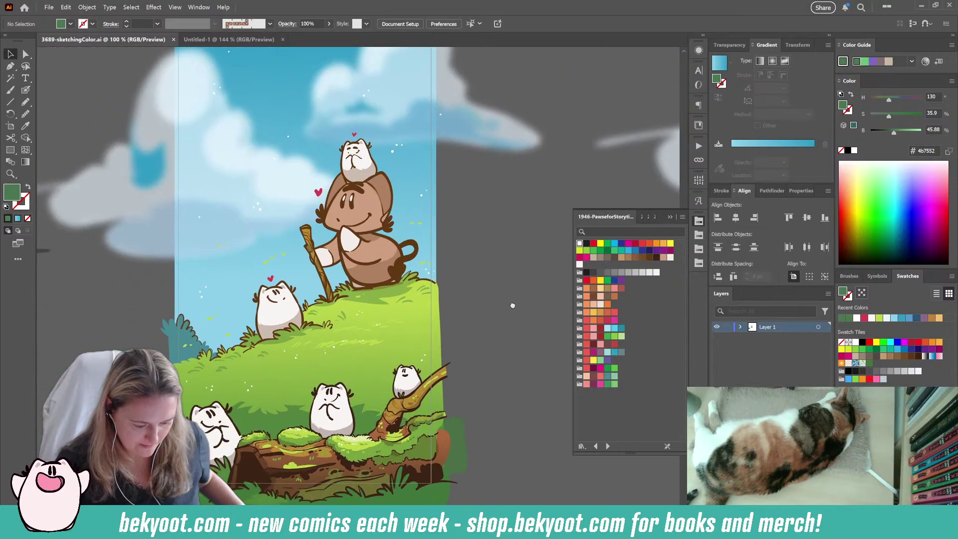